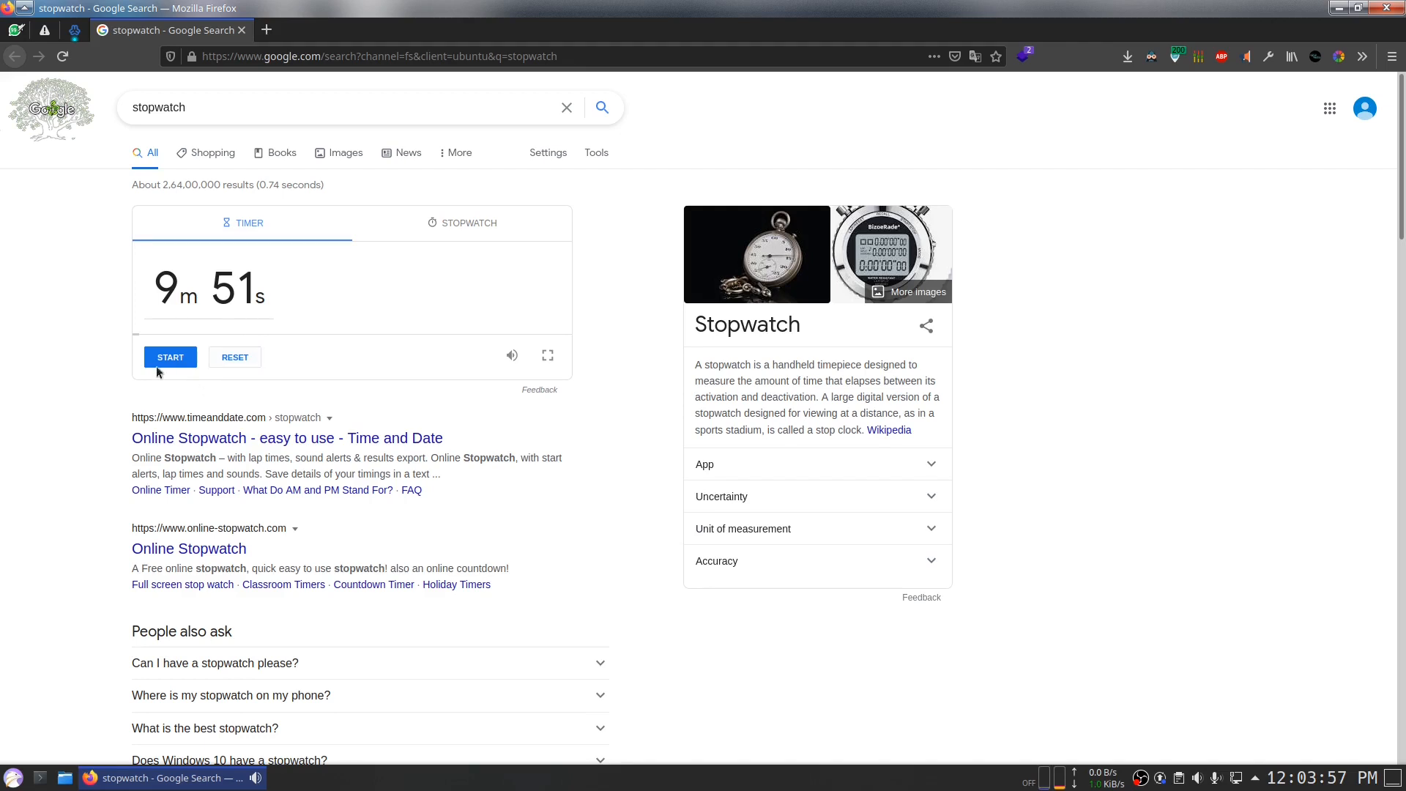
Step: Install WordPress 5.7.1 at the domain's top level and open its install.php setup page
left_click(80, 32)
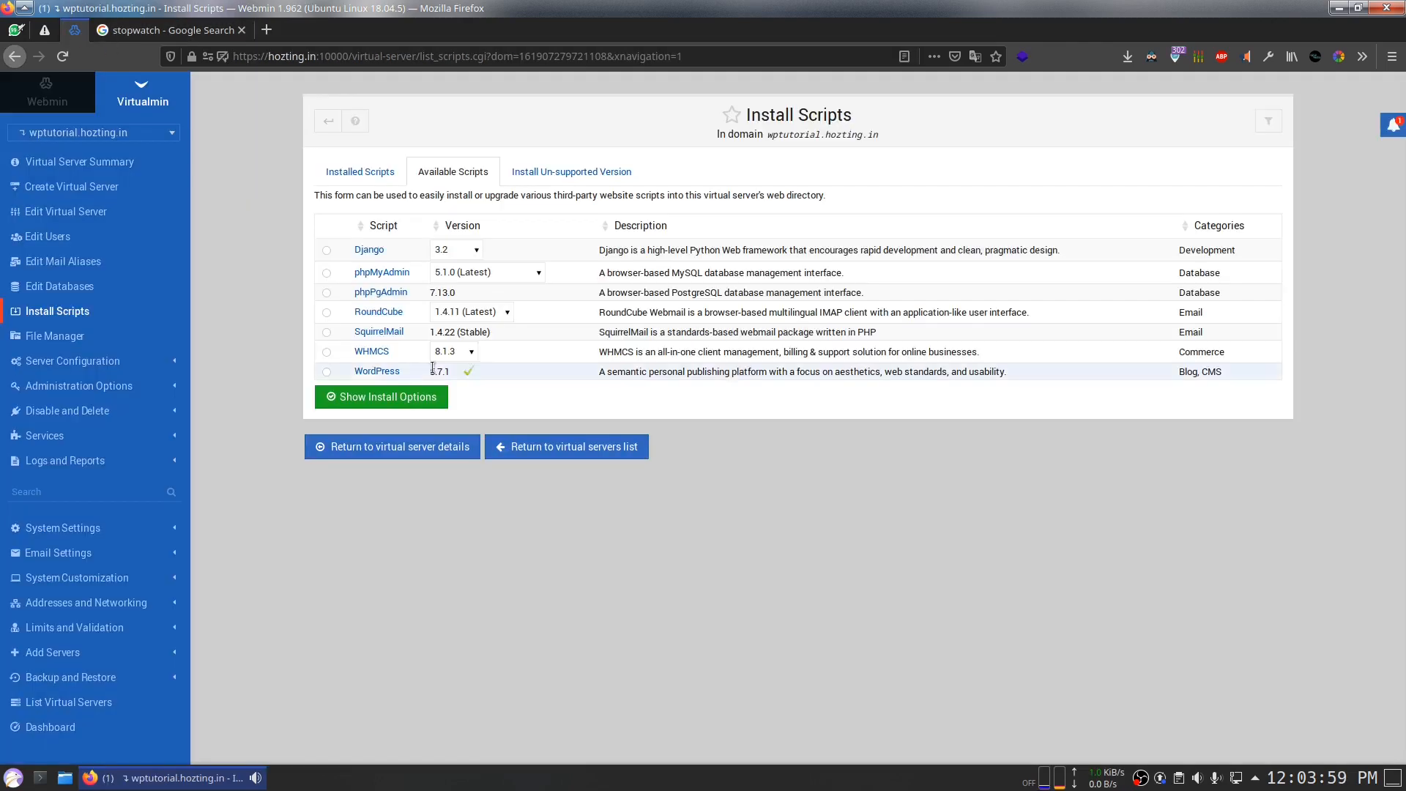
left_click(326, 371)
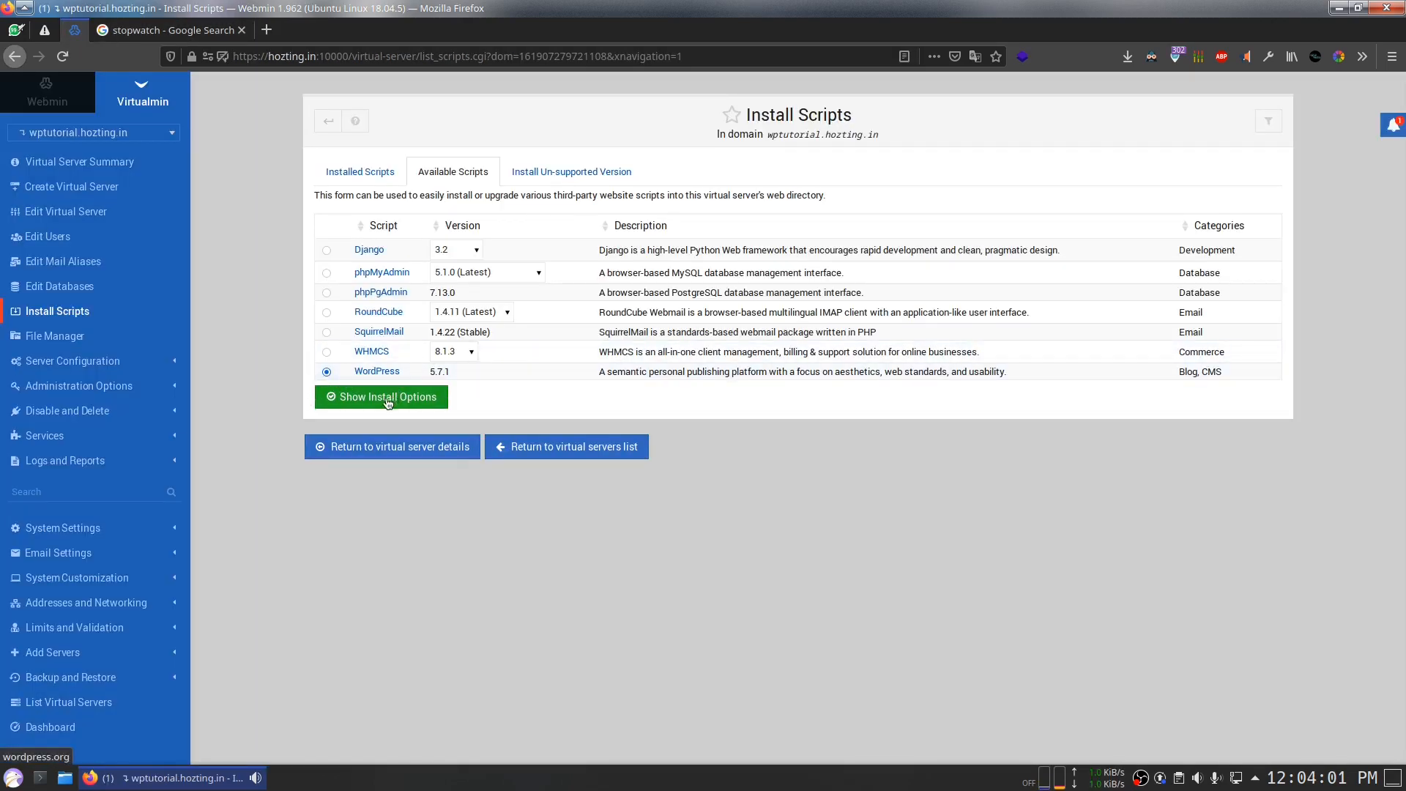
left_click(357, 398)
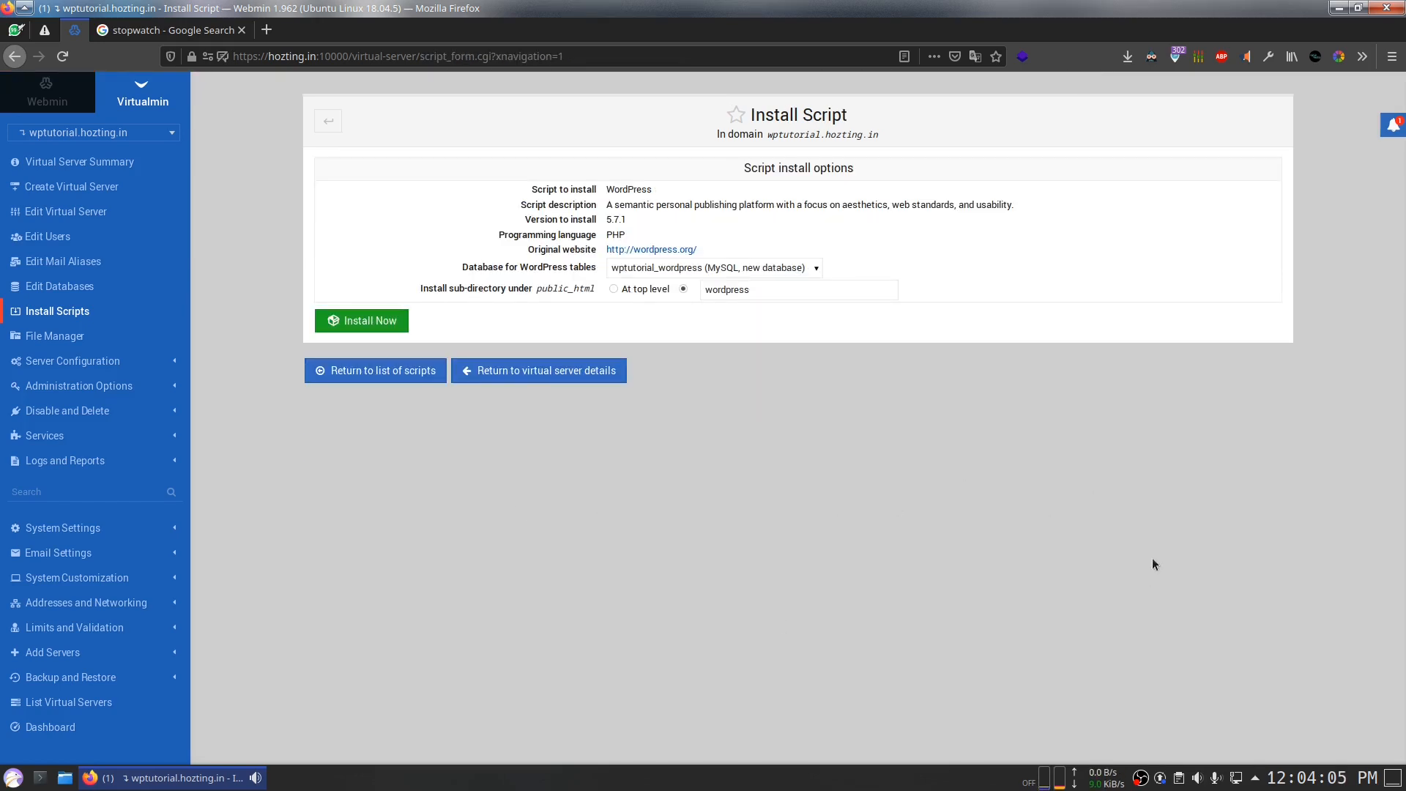
left_click(612, 289)
left_click(361, 321)
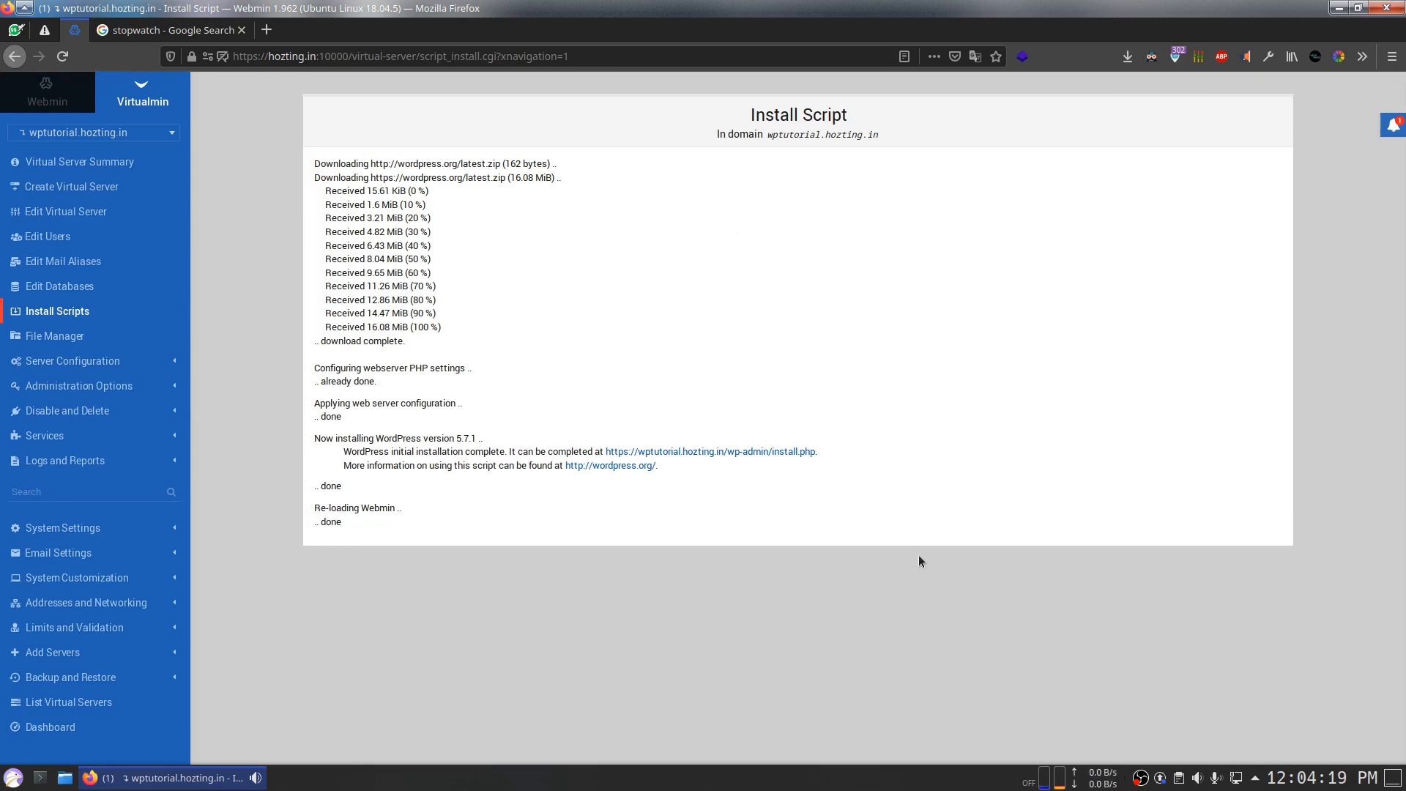
middle_click(678, 451)
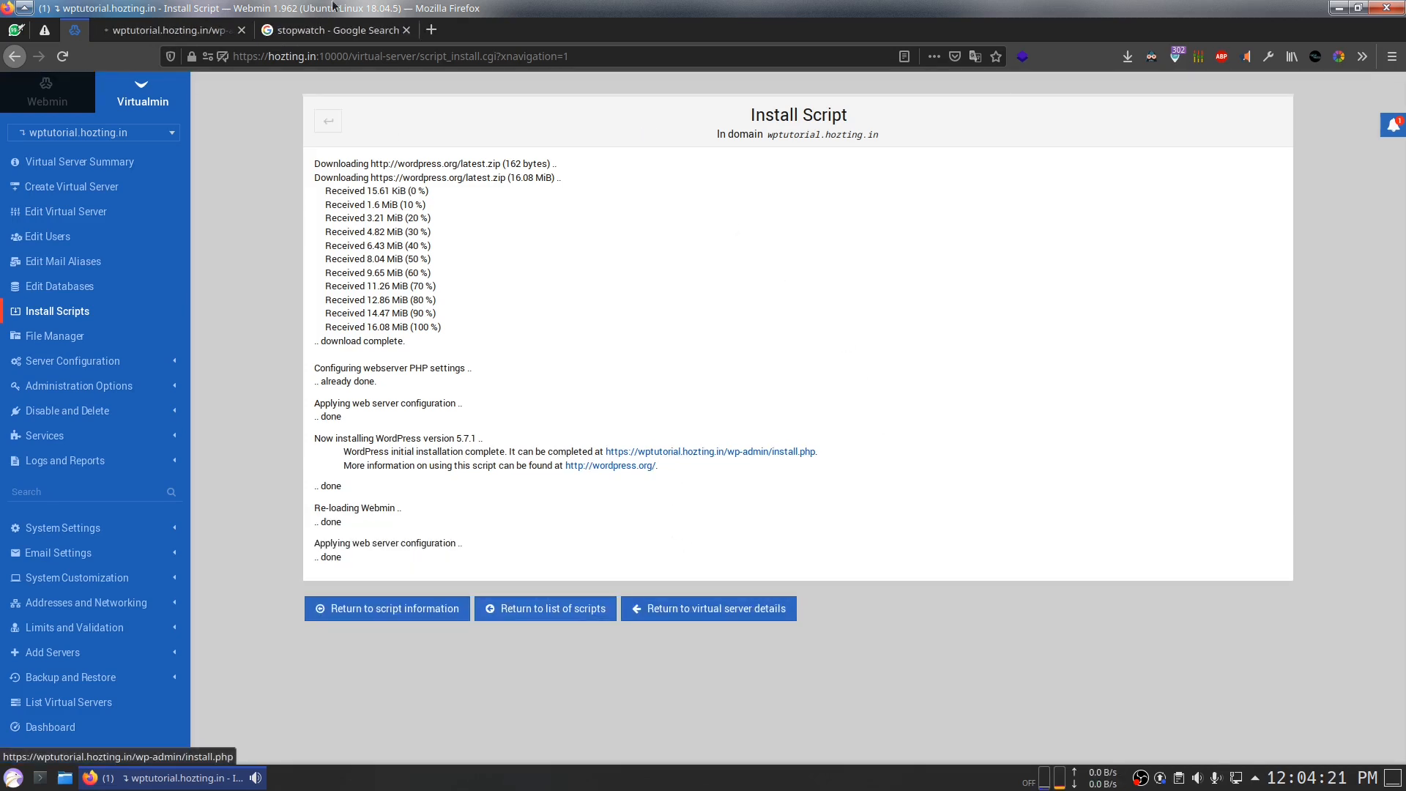
left_click(215, 32)
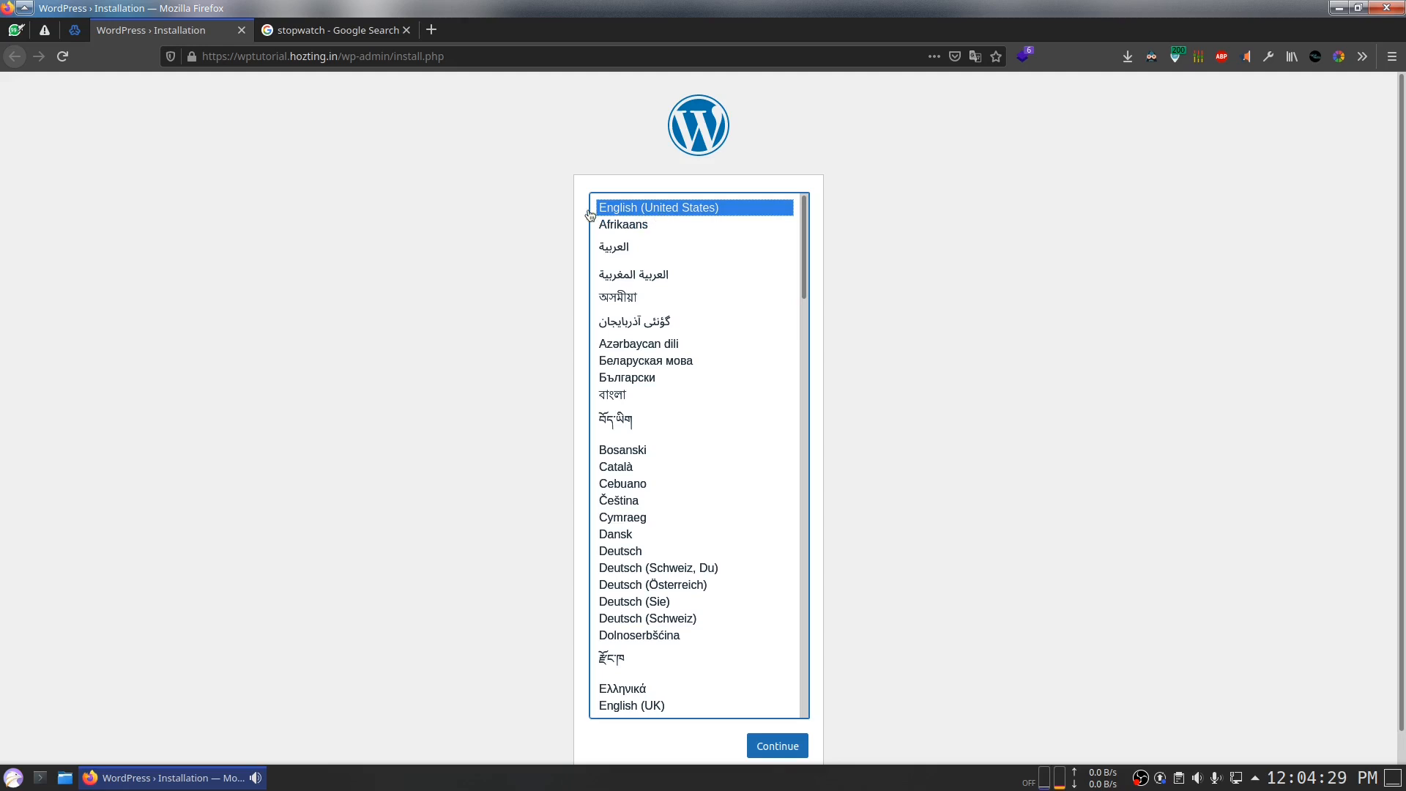
Step: Choose English (United States), enter site Ekom and username ekom, and save the generated password
left_click(777, 746)
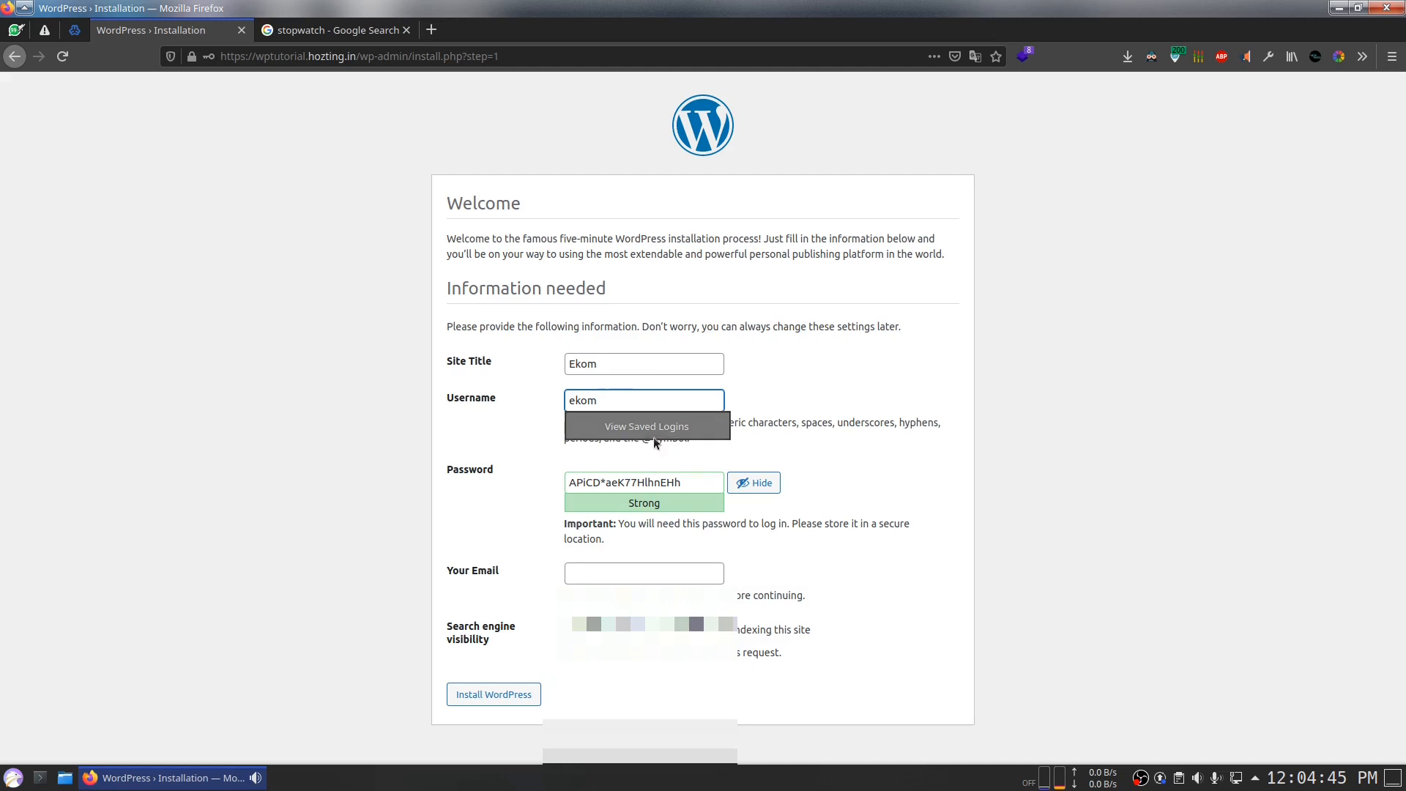
left_click(686, 488)
left_click_drag(687, 486, 462, 488)
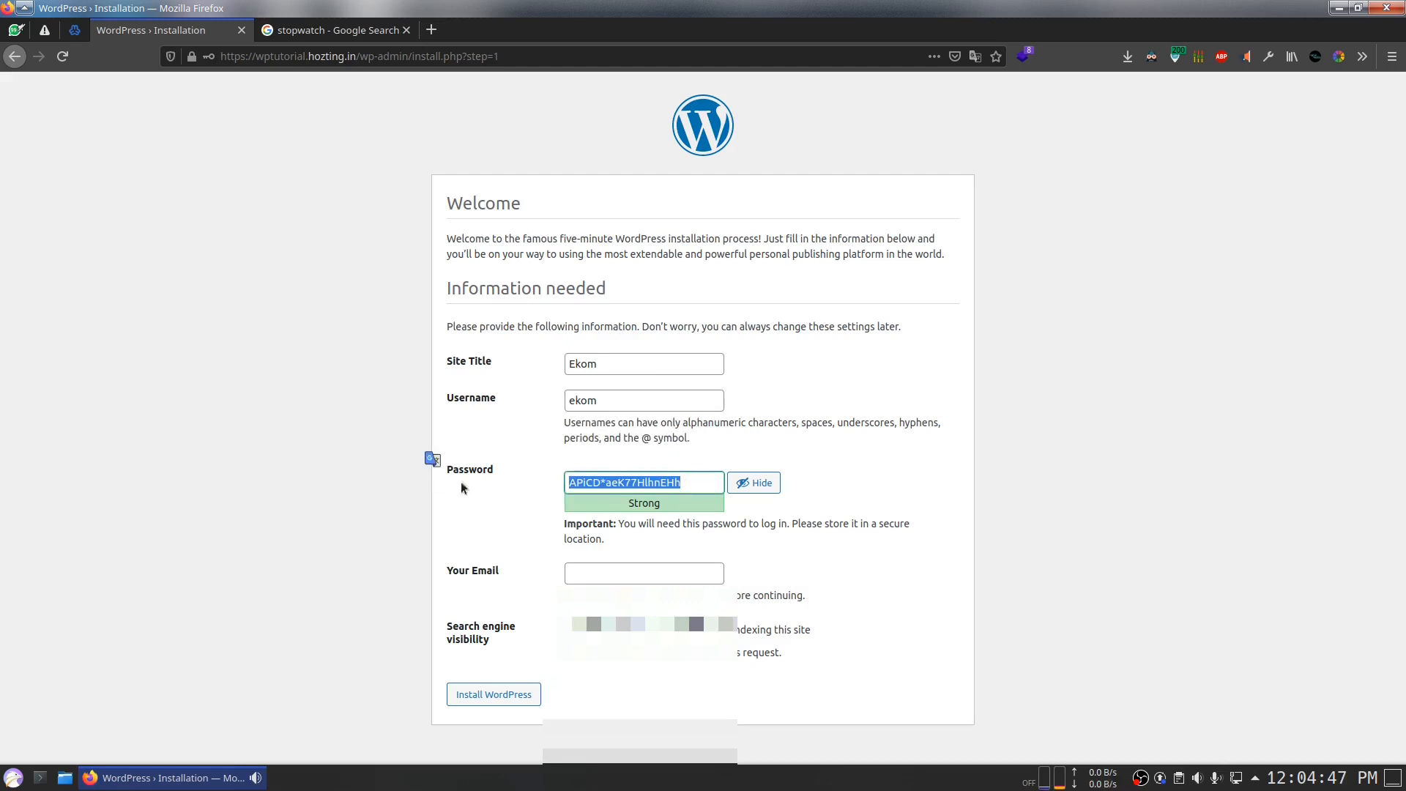
left_click(697, 488)
left_click(209, 57)
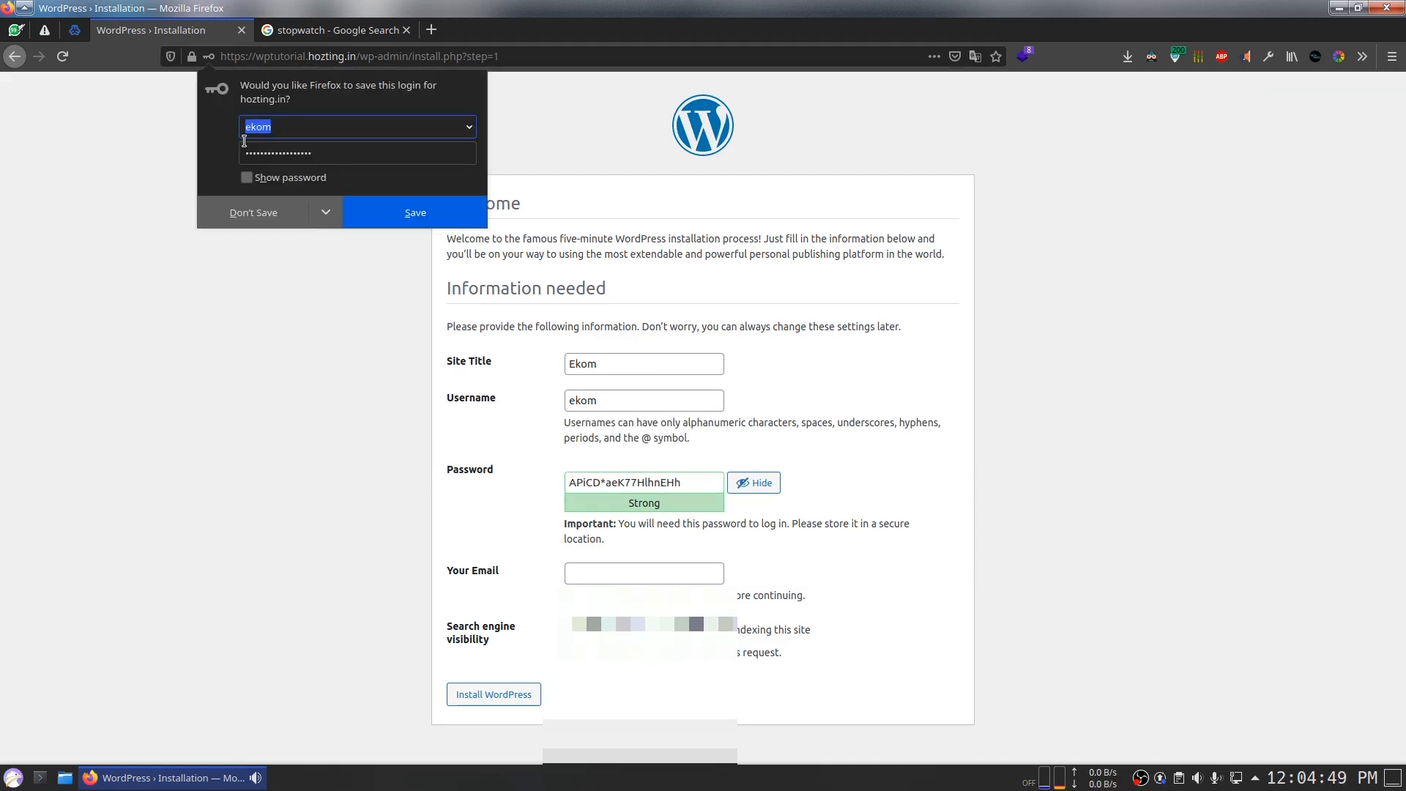
left_click(374, 210)
Step: Fill in the admin e-mail, install WordPress, and go to the login page
left_click(613, 574)
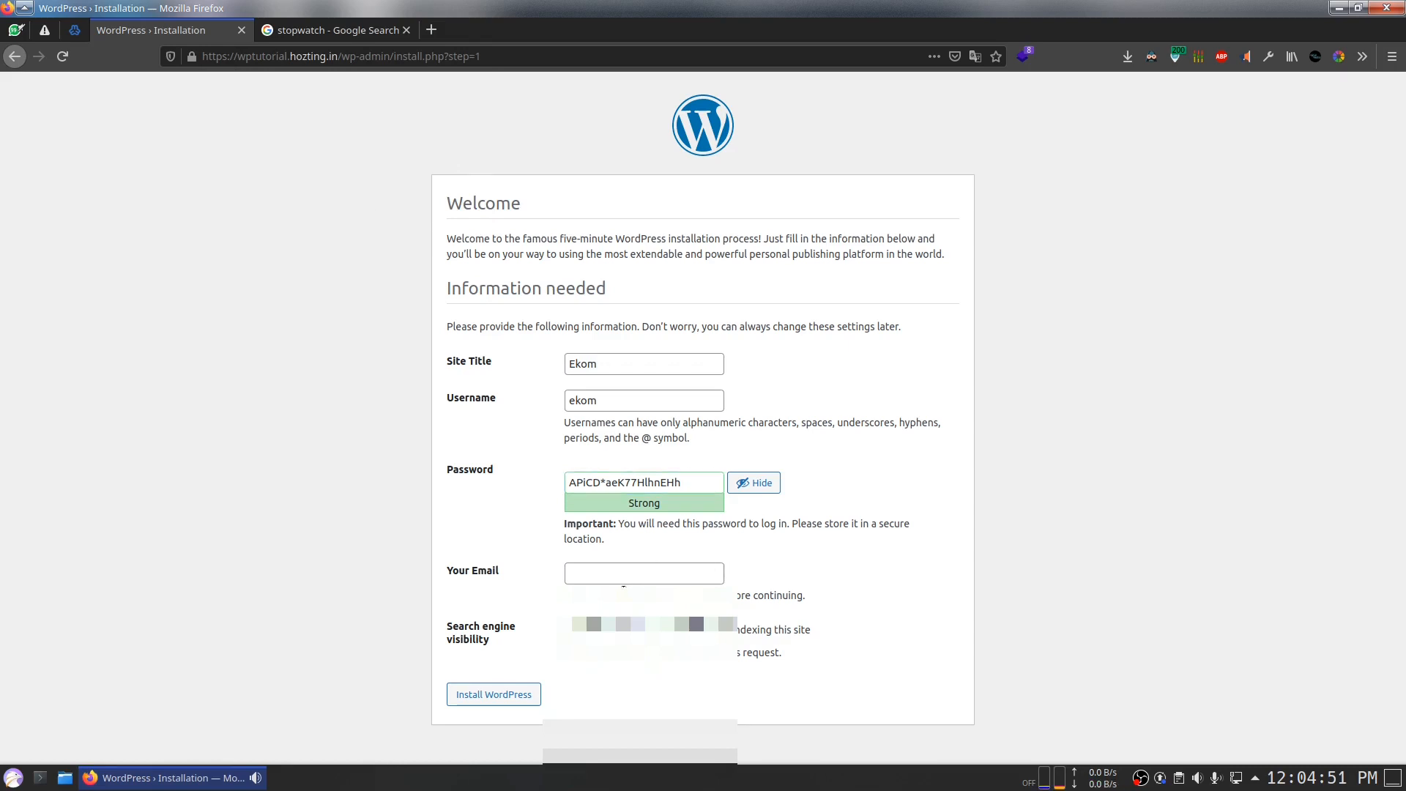
type("hi.")
left_click(630, 591)
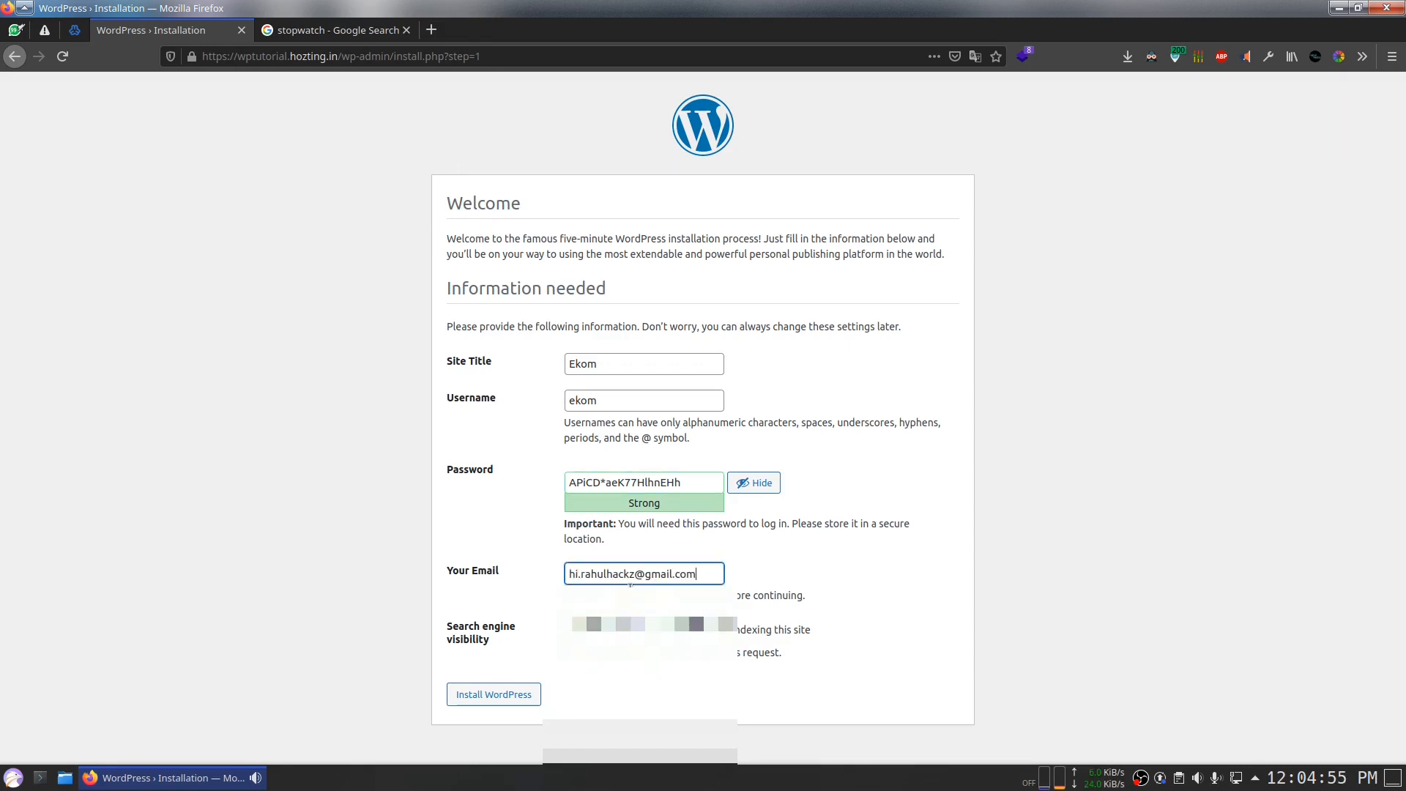
left_click(493, 695)
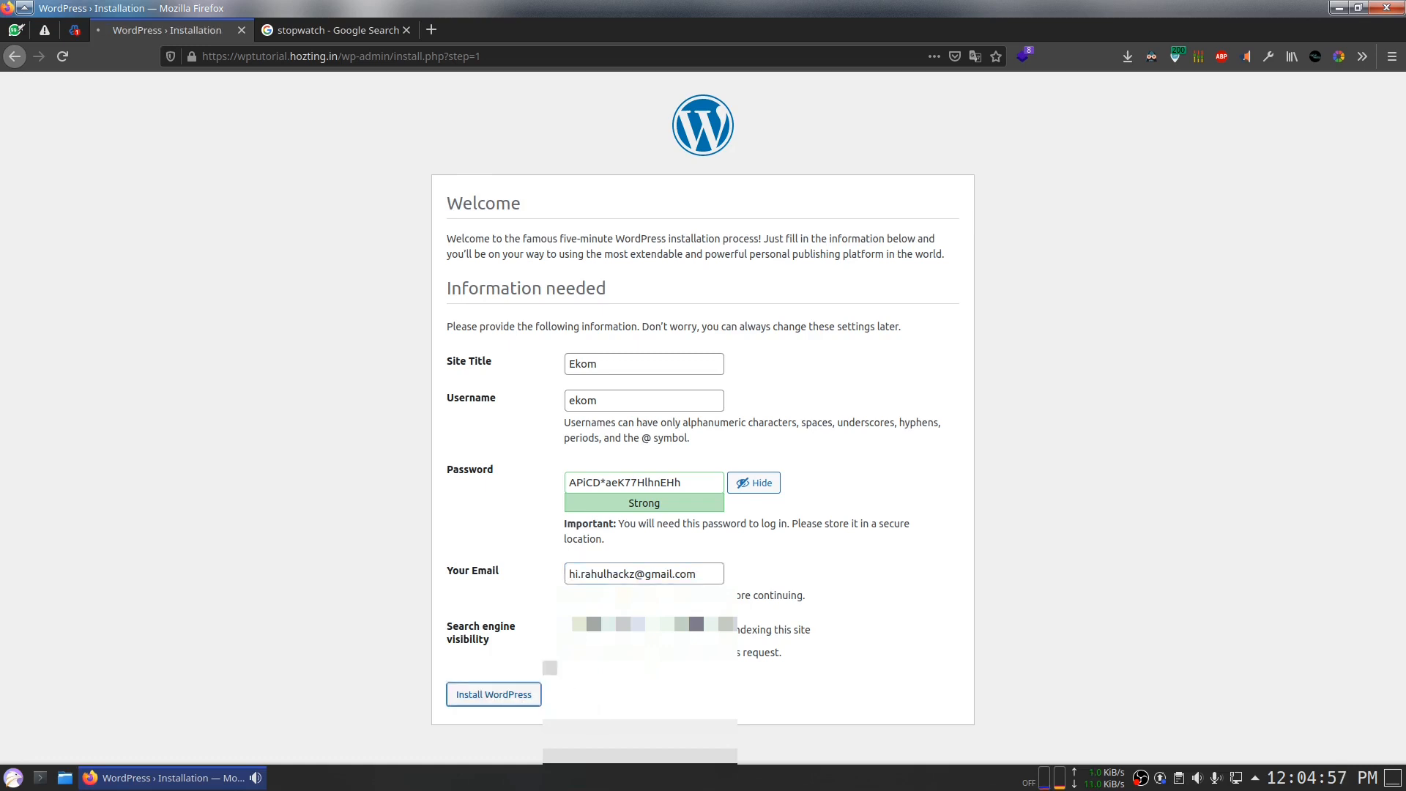
triple_click(708, 572)
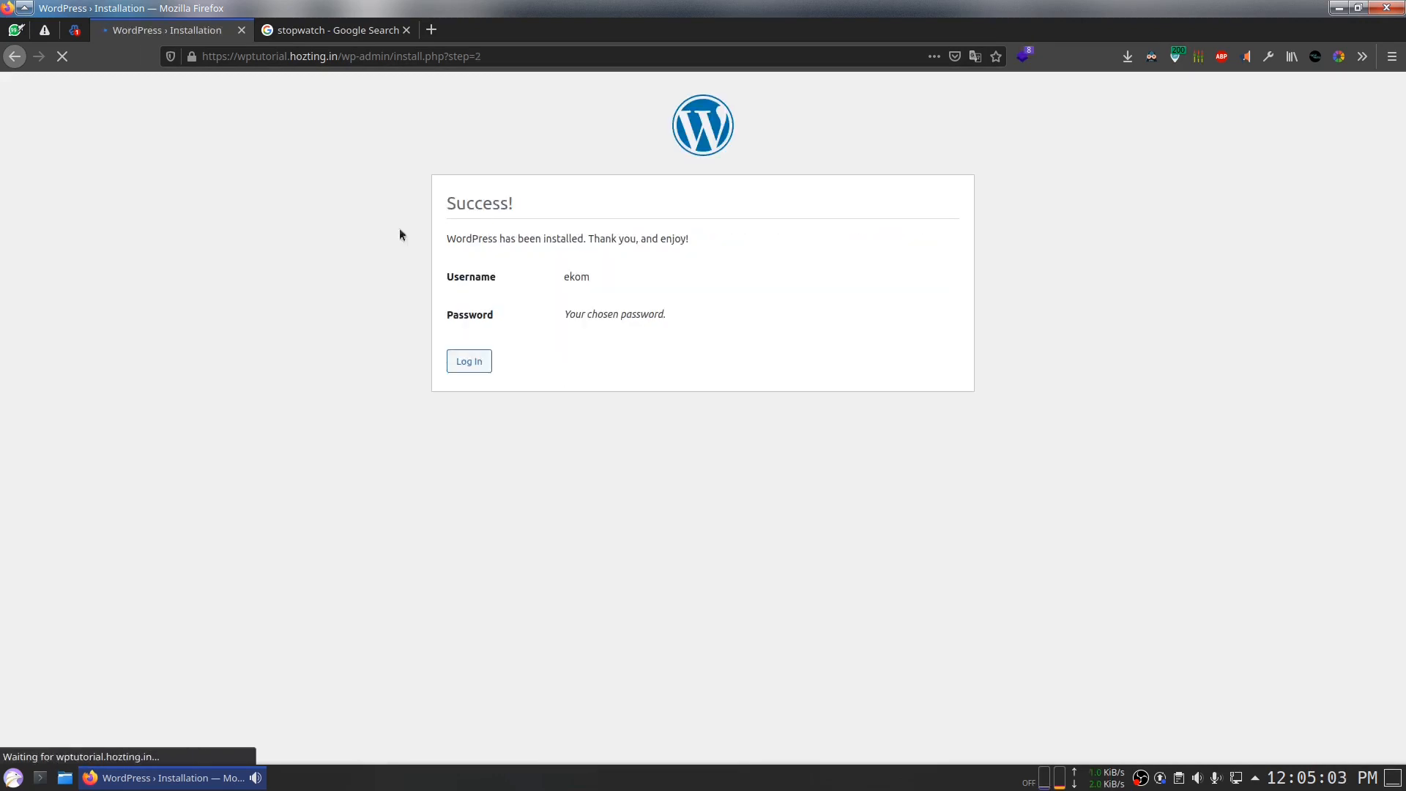
left_click(469, 362)
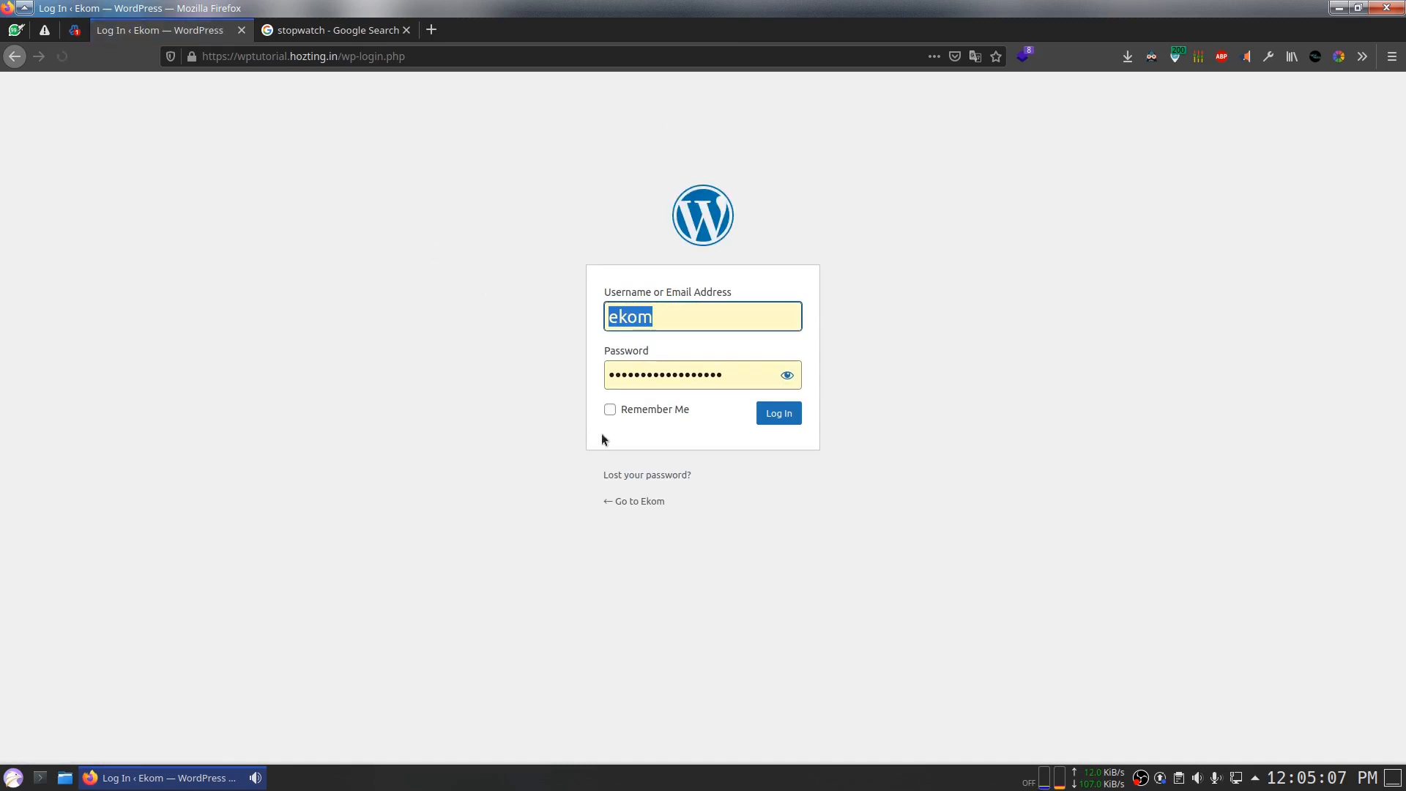
Step: Log in to the Ekom admin and dismiss the dashboard welcome panel
left_click(763, 410)
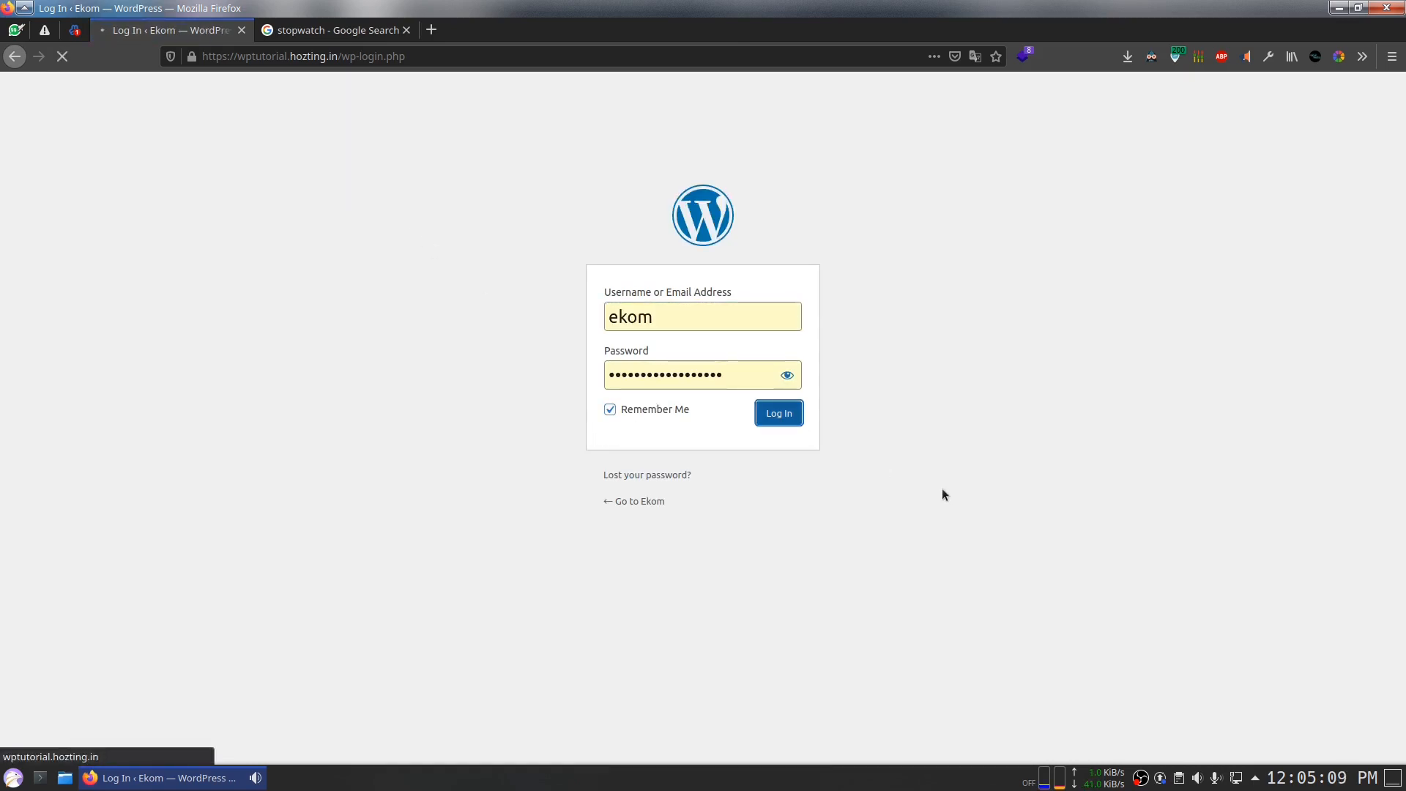
left_click(348, 36)
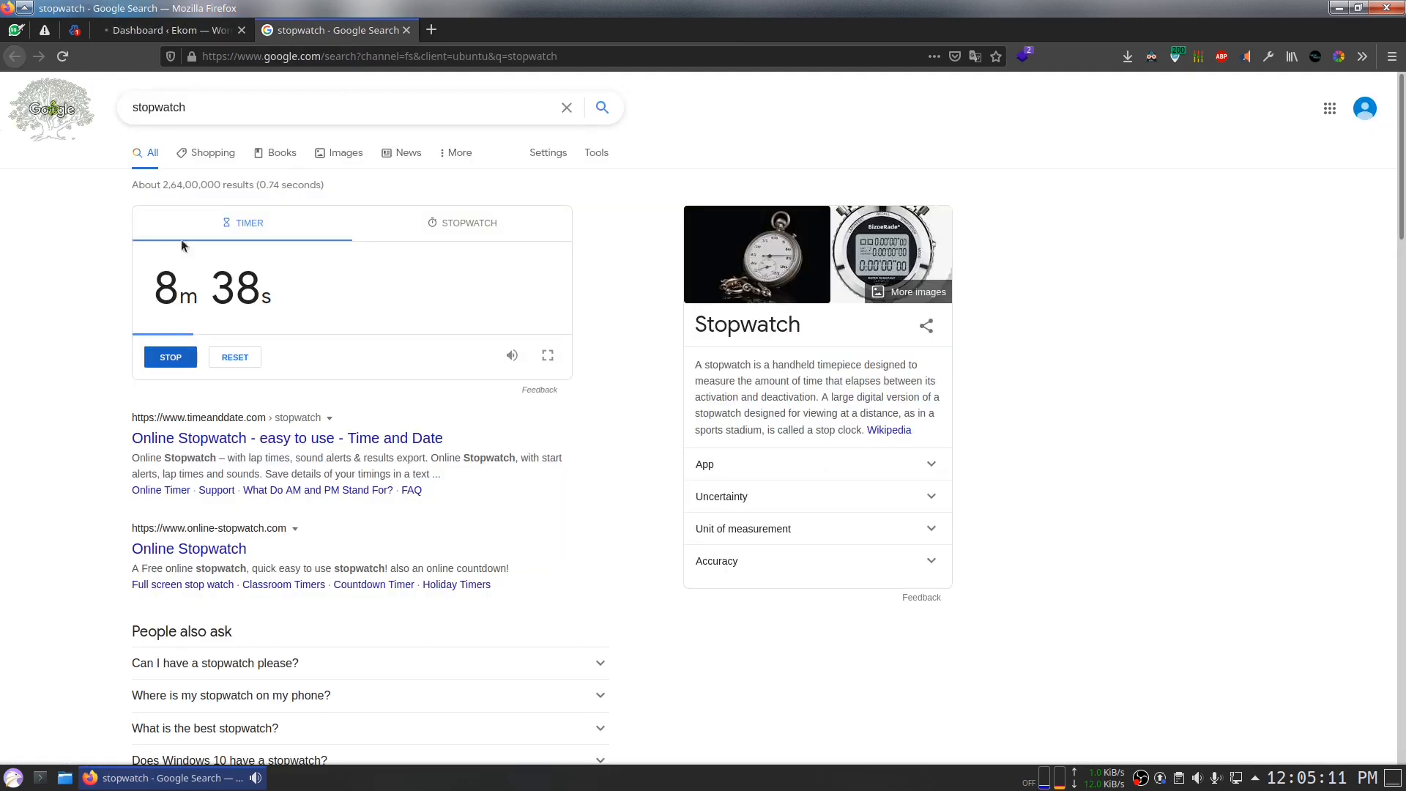
left_click(168, 30)
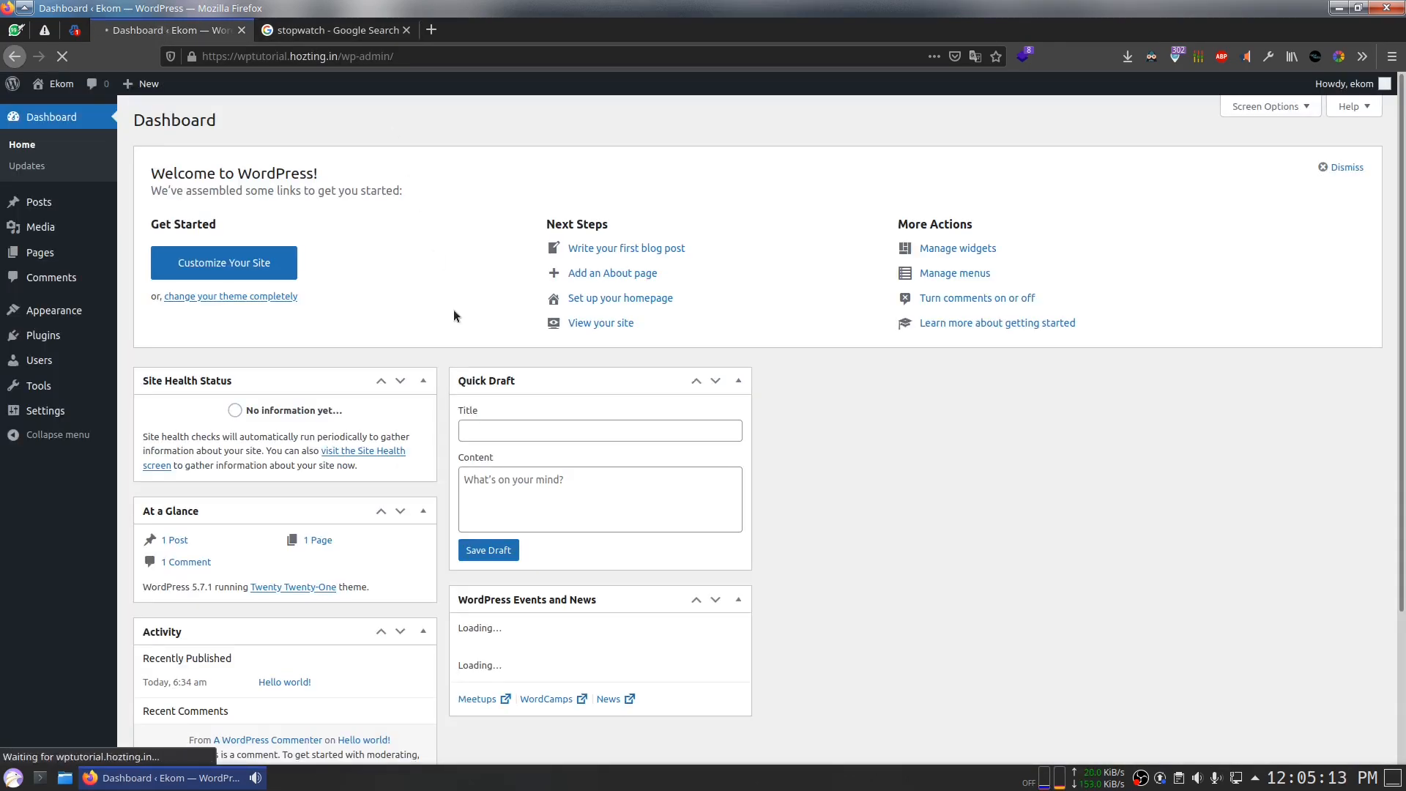
left_click(1333, 167)
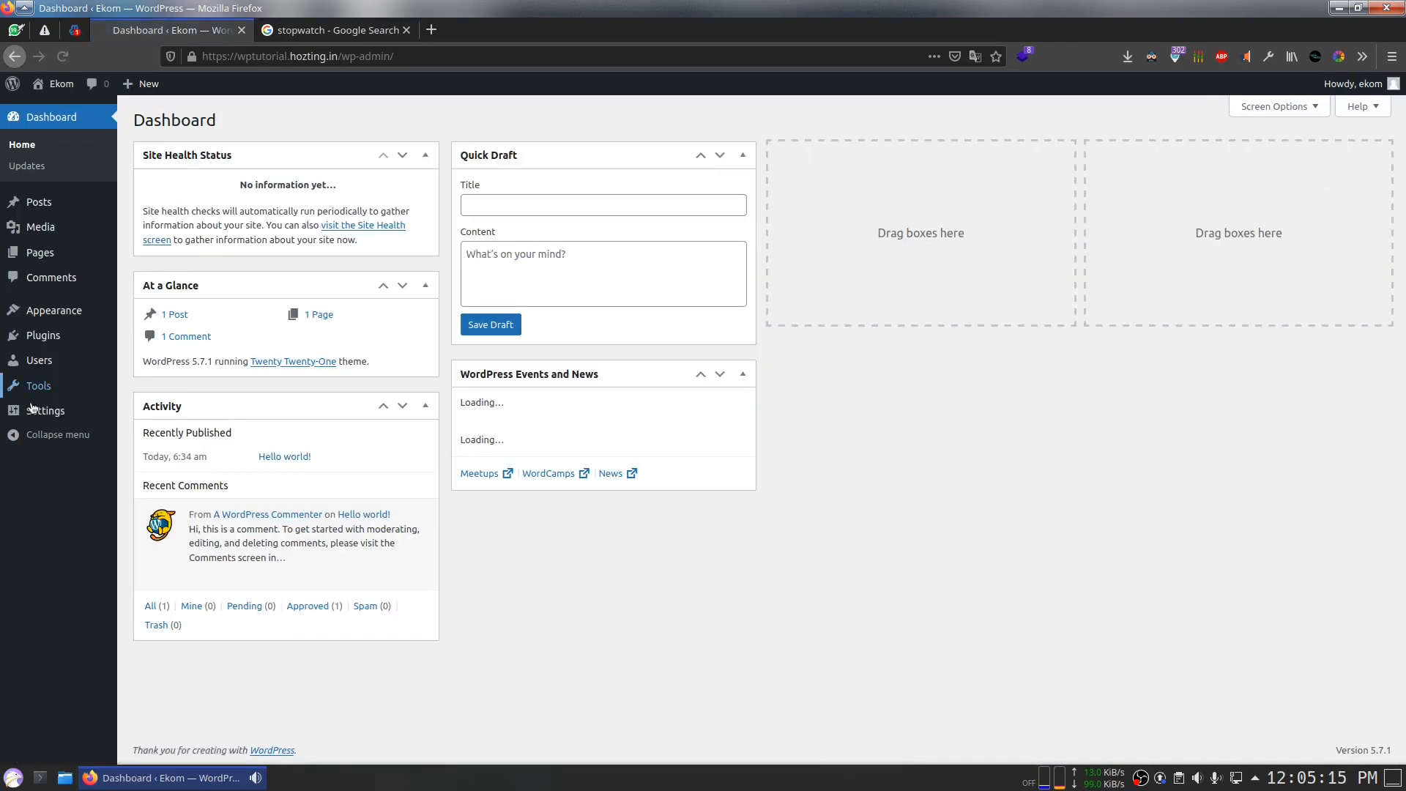
Step: Change the site tagline to 'Just an ecommerce website tutorial' in General Settings
mouse_move(45, 410)
left_click(156, 414)
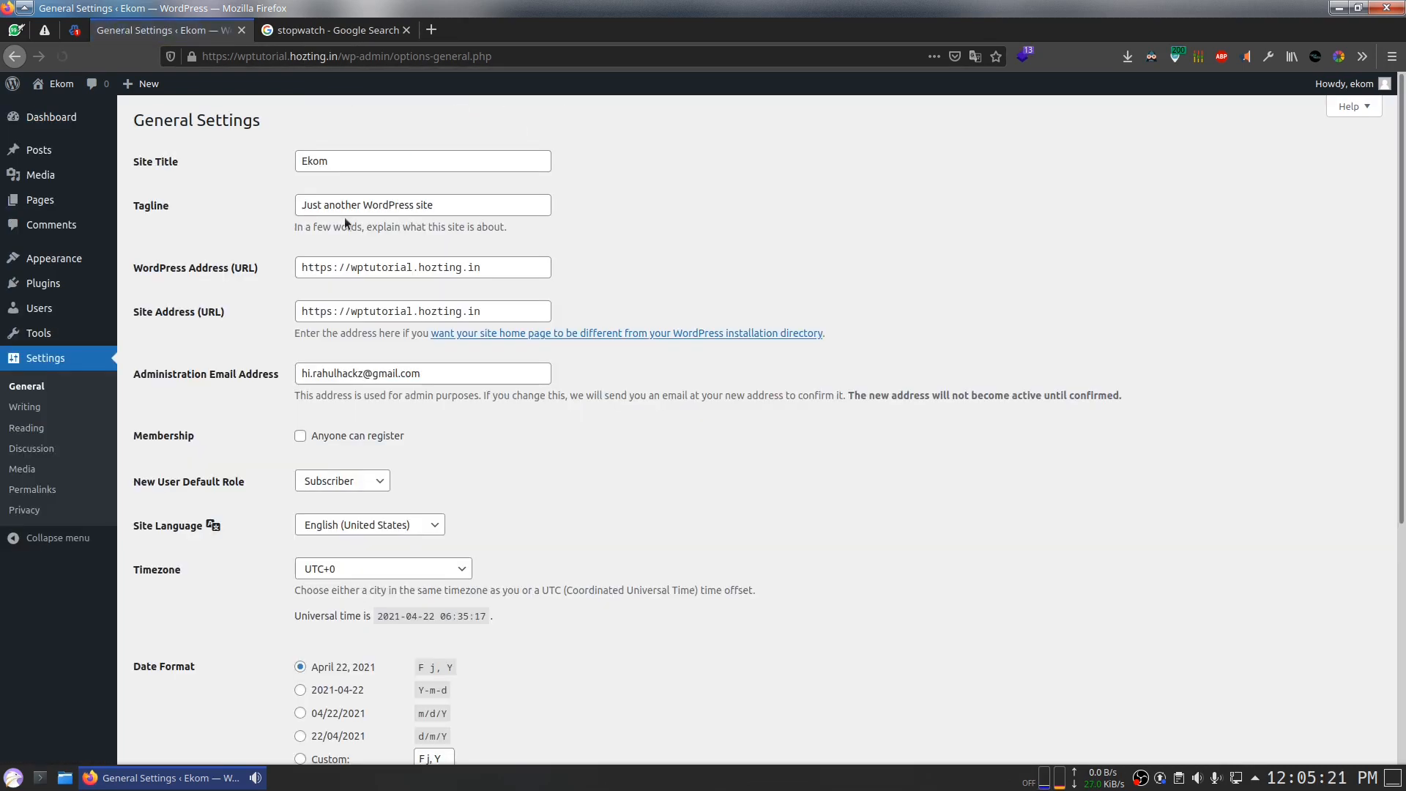
triple_click(451, 213)
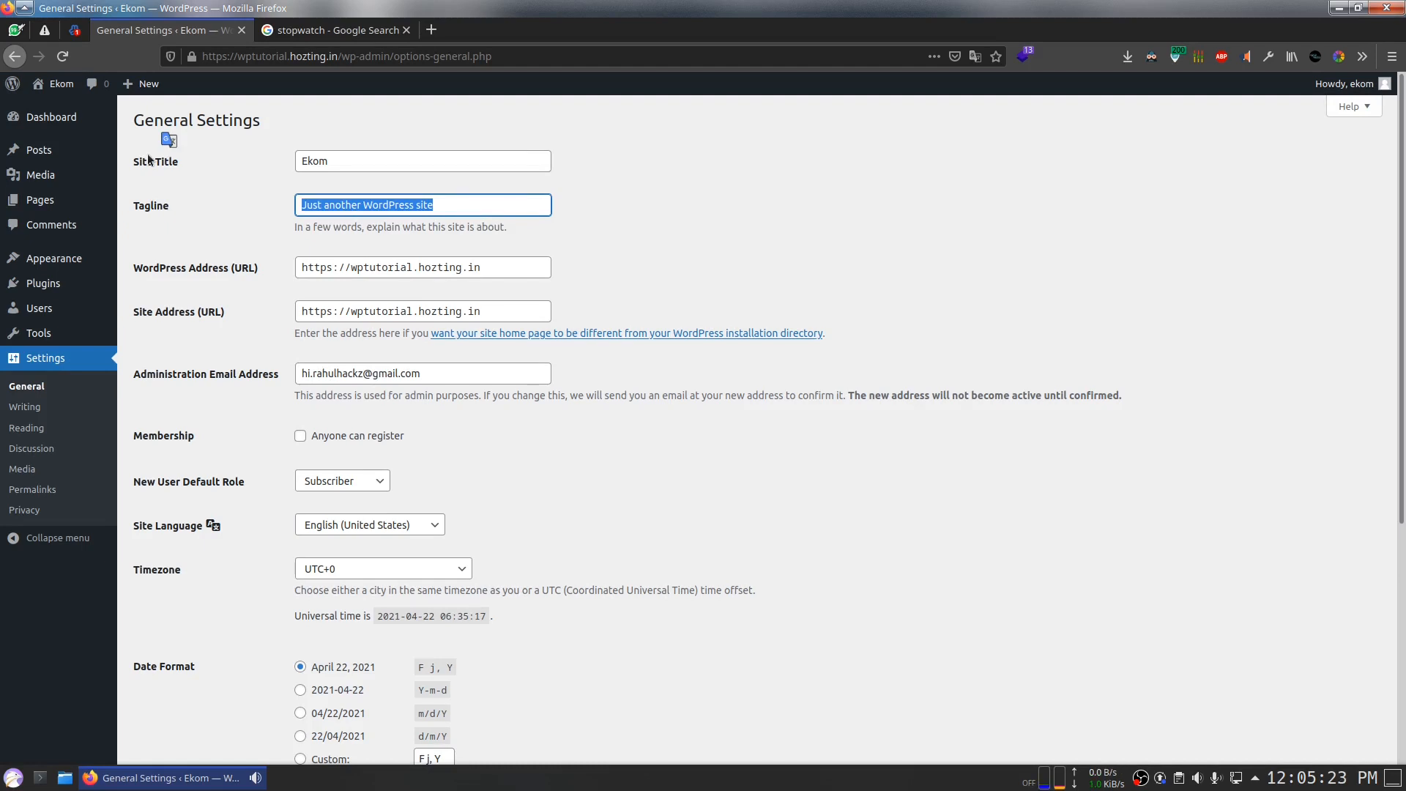
type("The")
key("BackSpace")
key("BackSpace")
key("BackSpace")
type("Just an ecommerce")
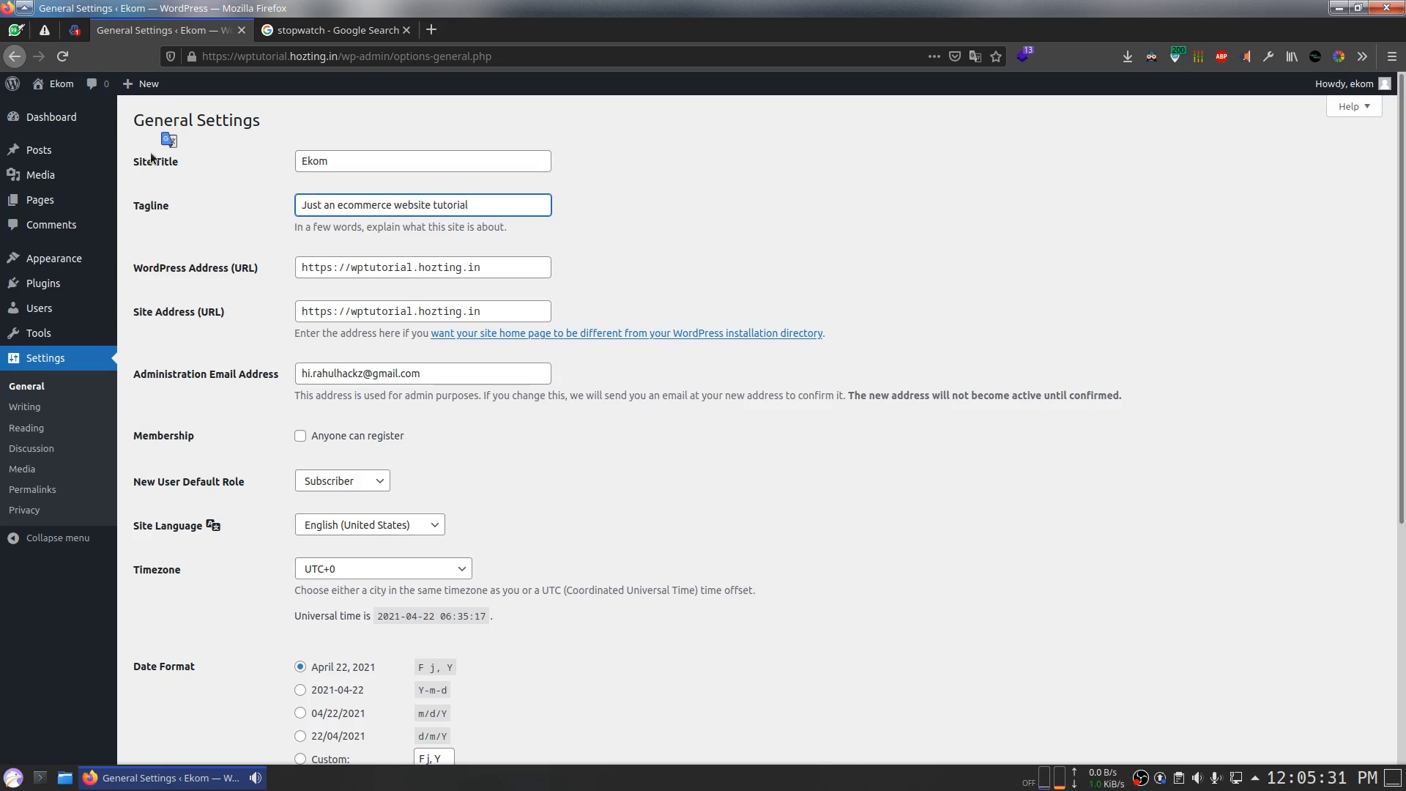
Step: Set the timezone to UTC+5:30 and save the general settings
scroll(339, 318, "down", 3)
scroll(402, 408, "down", 3)
left_click(344, 317)
scroll(369, 512, "down", 4)
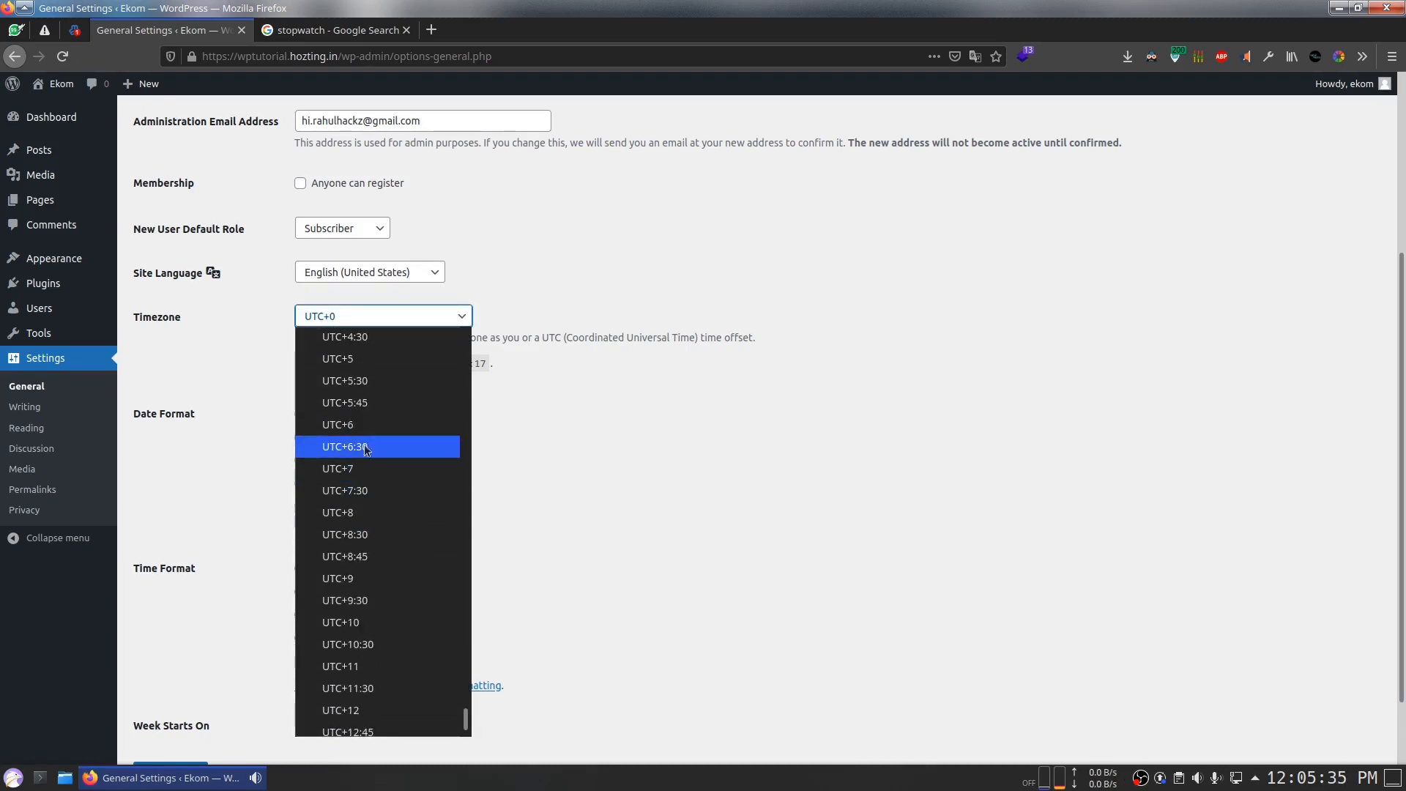
left_click(352, 380)
scroll(175, 659, "down", 2)
left_click(167, 692)
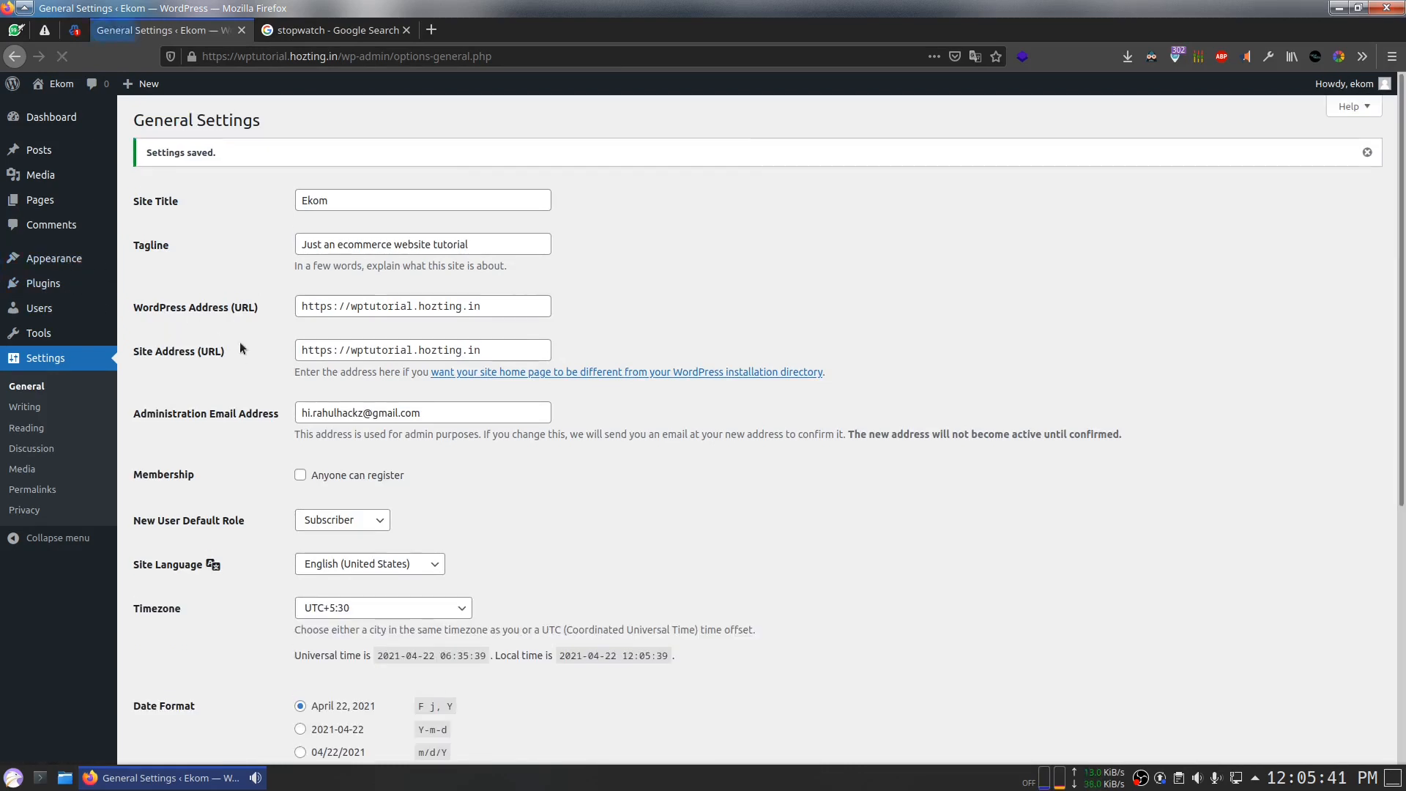
Step: Open Themes and Add Plugins in new tabs and search for 'Astra' and 'woocommerce'
mouse_move(79, 265)
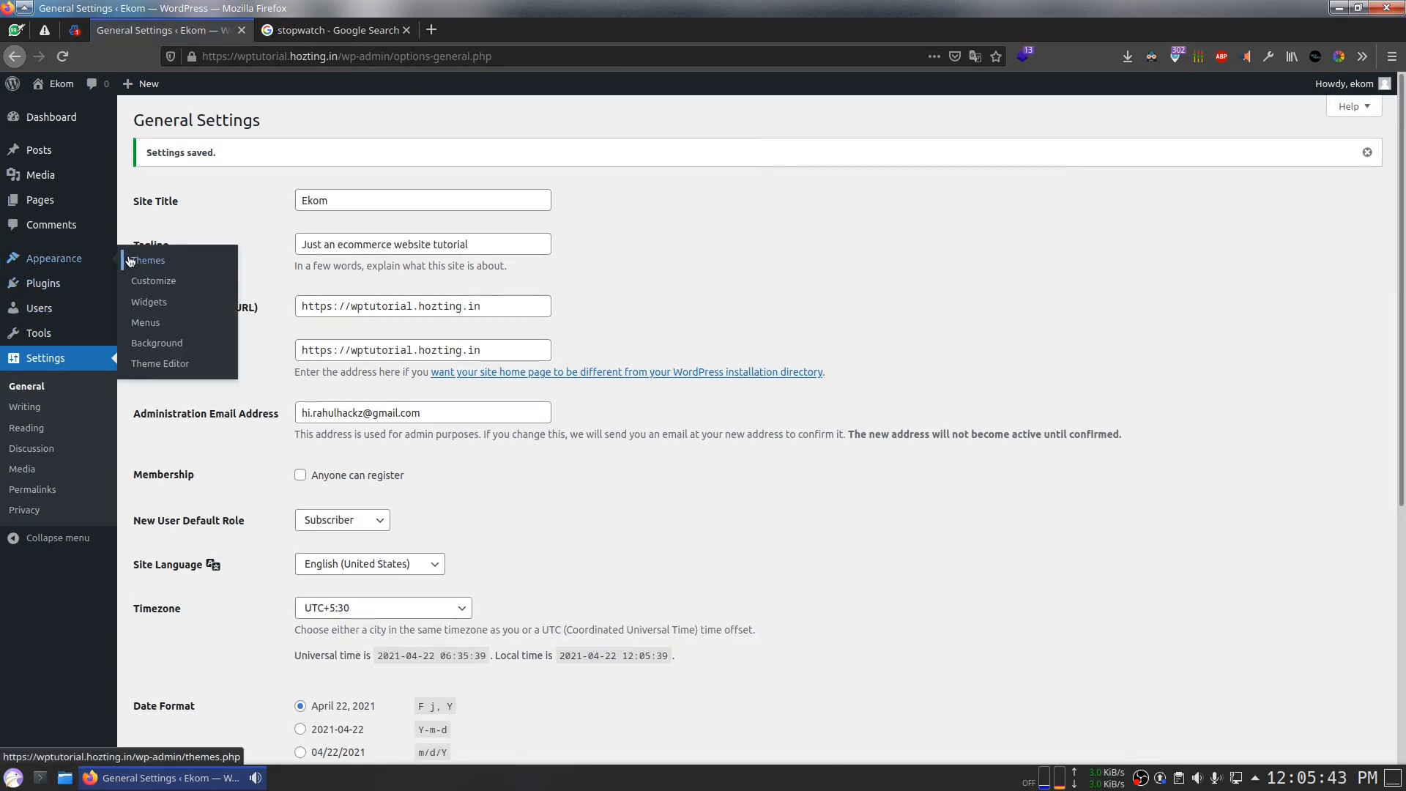
middle_click(129, 260)
middle_click(151, 306)
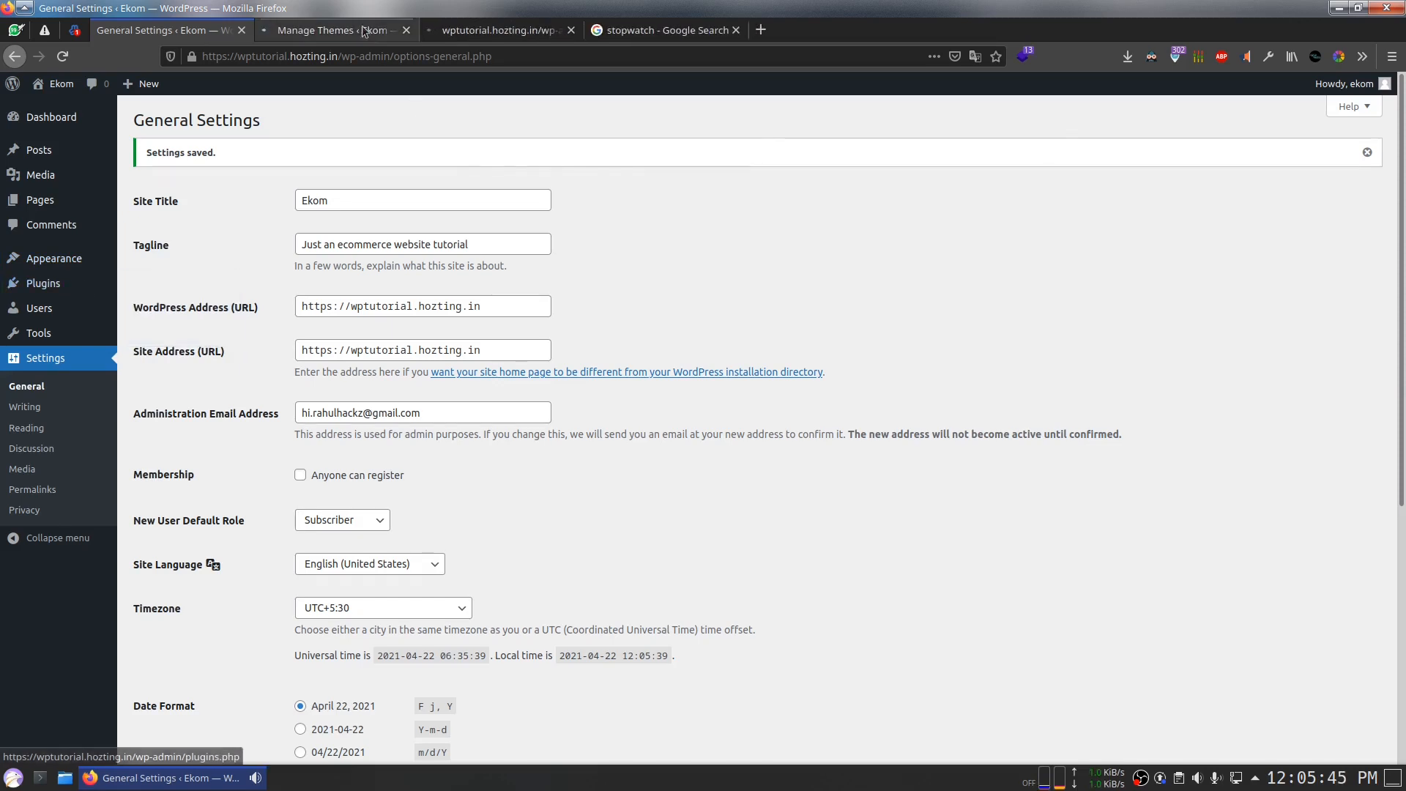
left_click(329, 30)
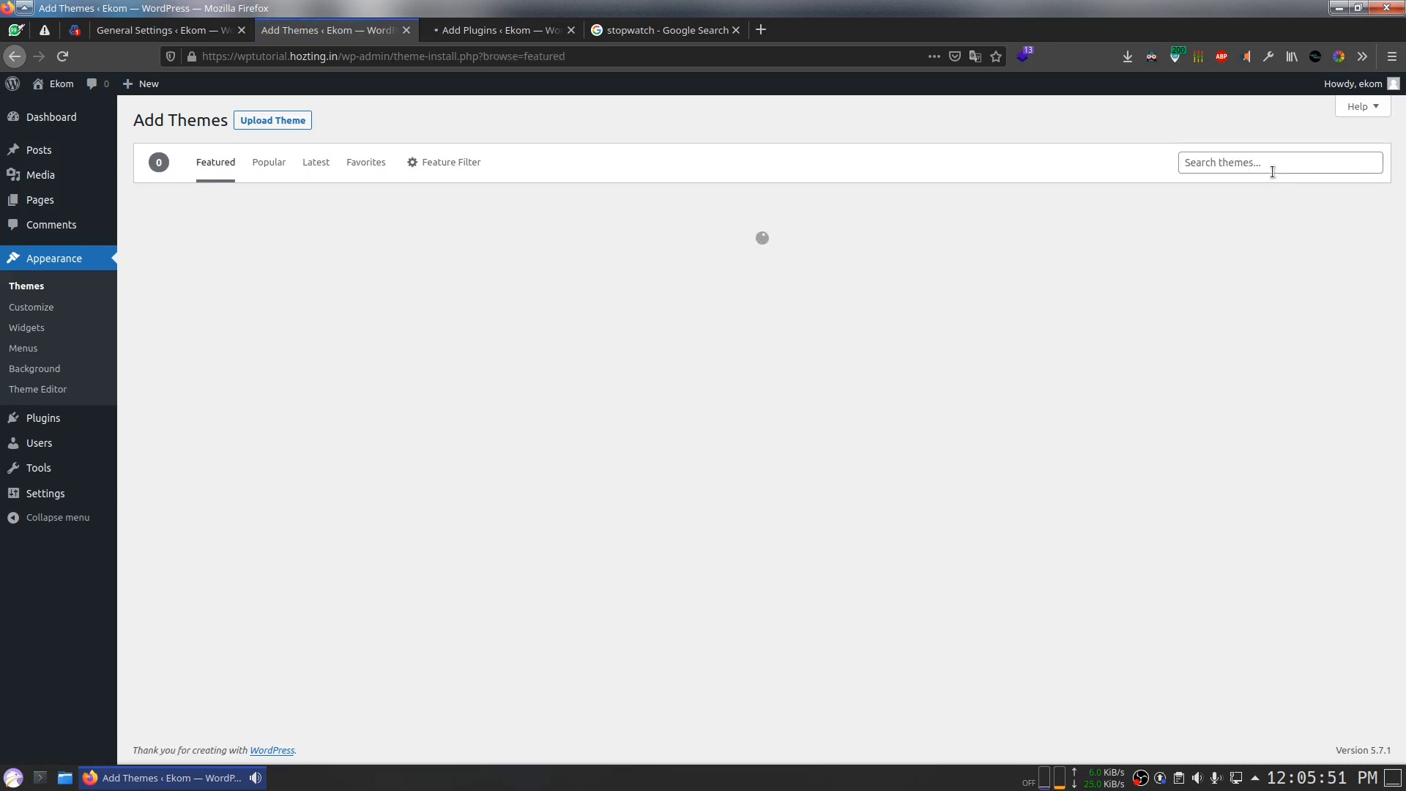
left_click(1272, 172)
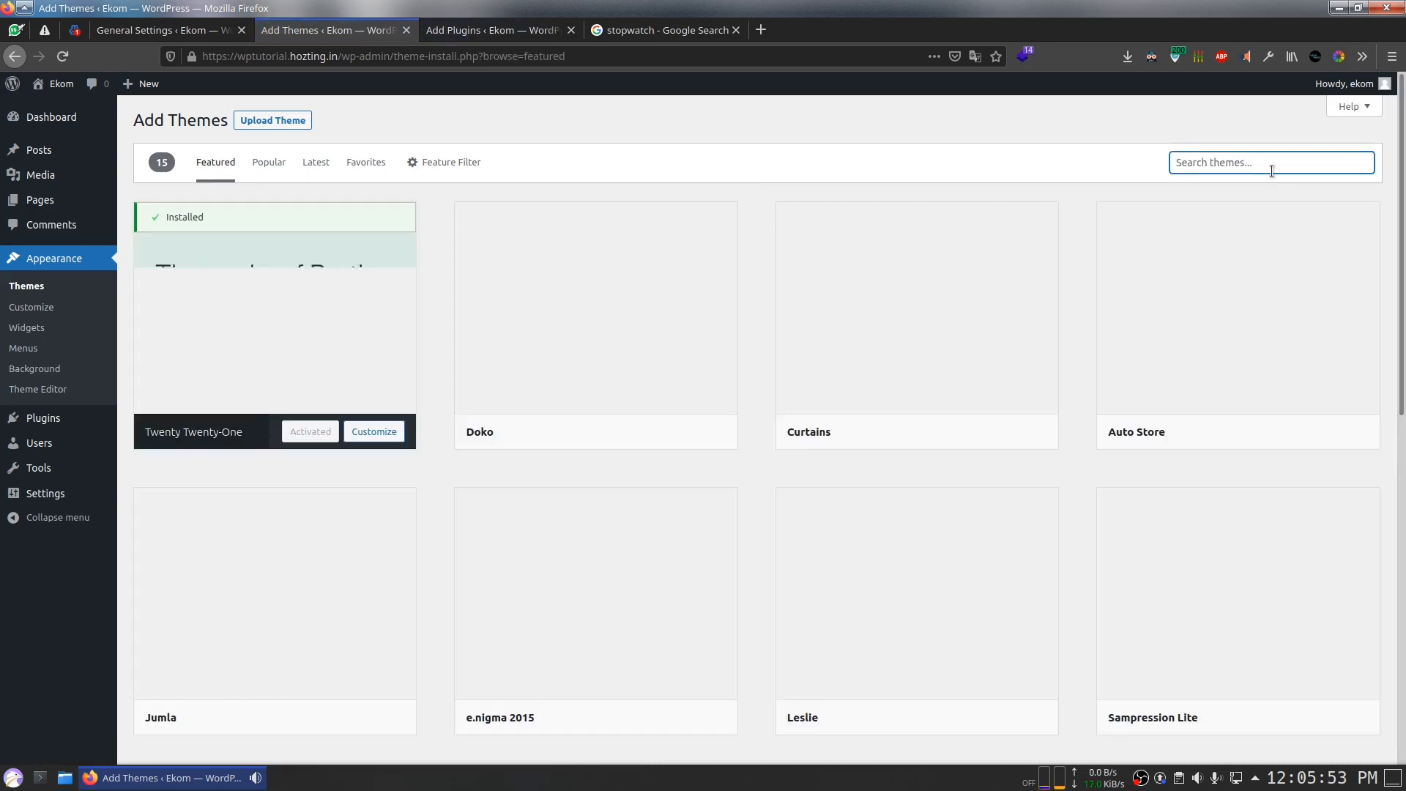
type("Astra")
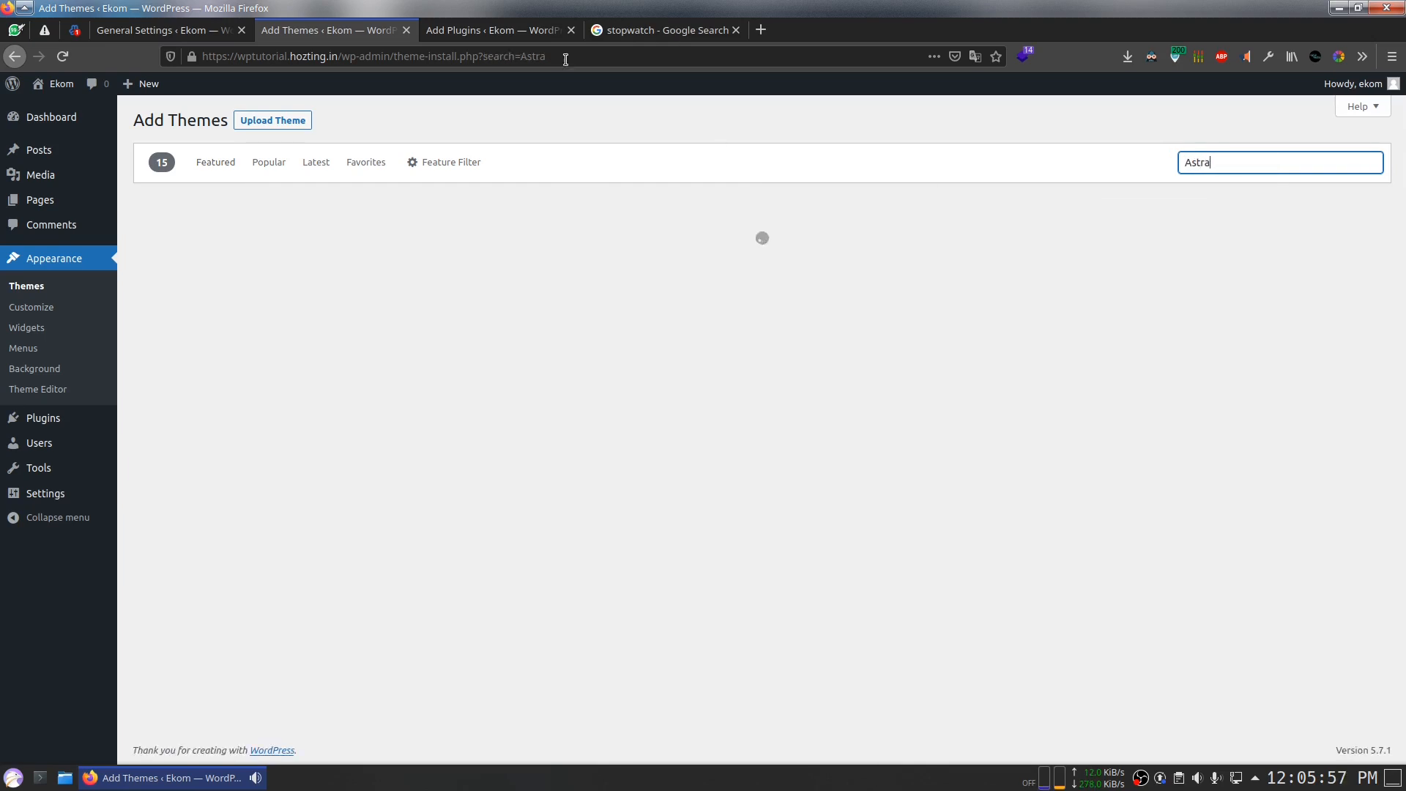
left_click(467, 28)
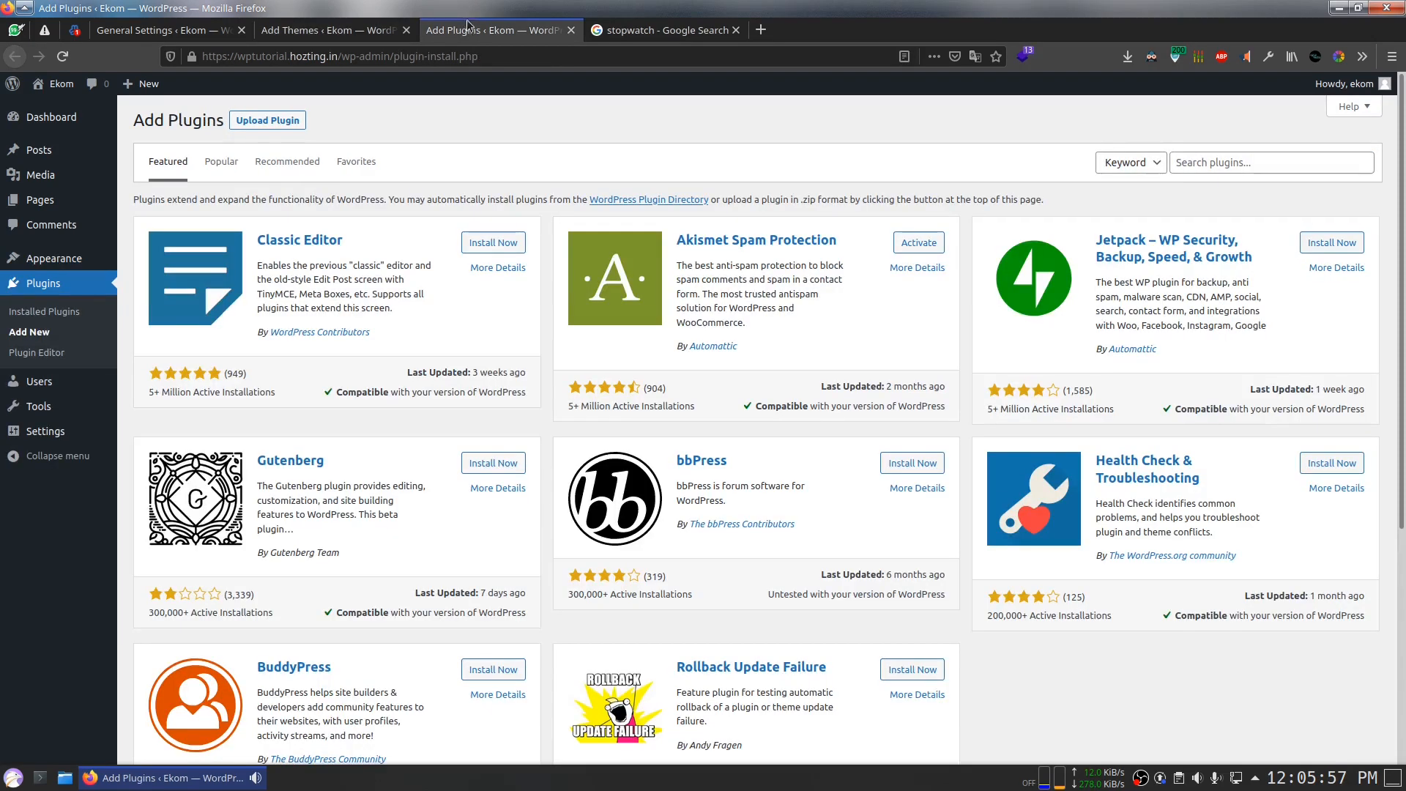
left_click(1213, 162)
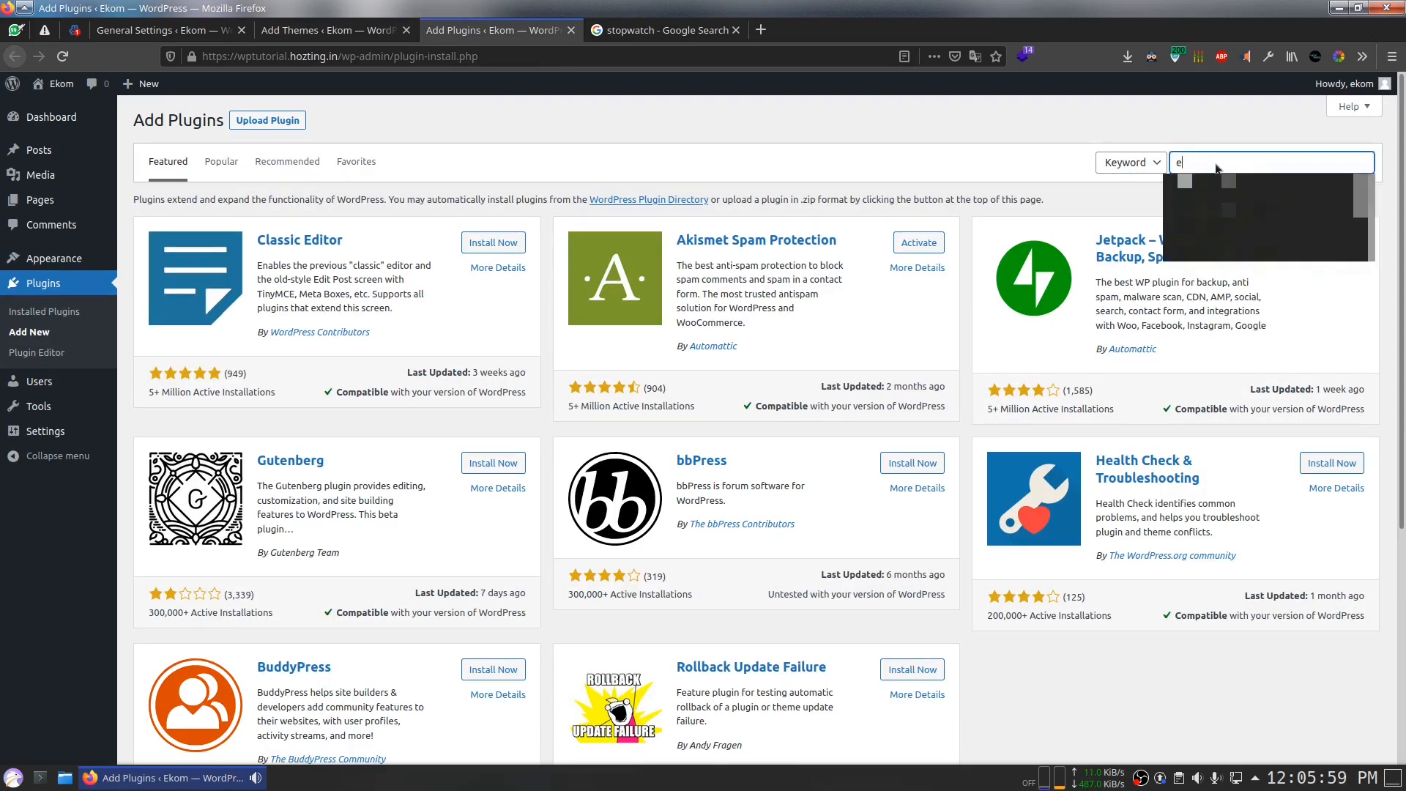
type("wooco")
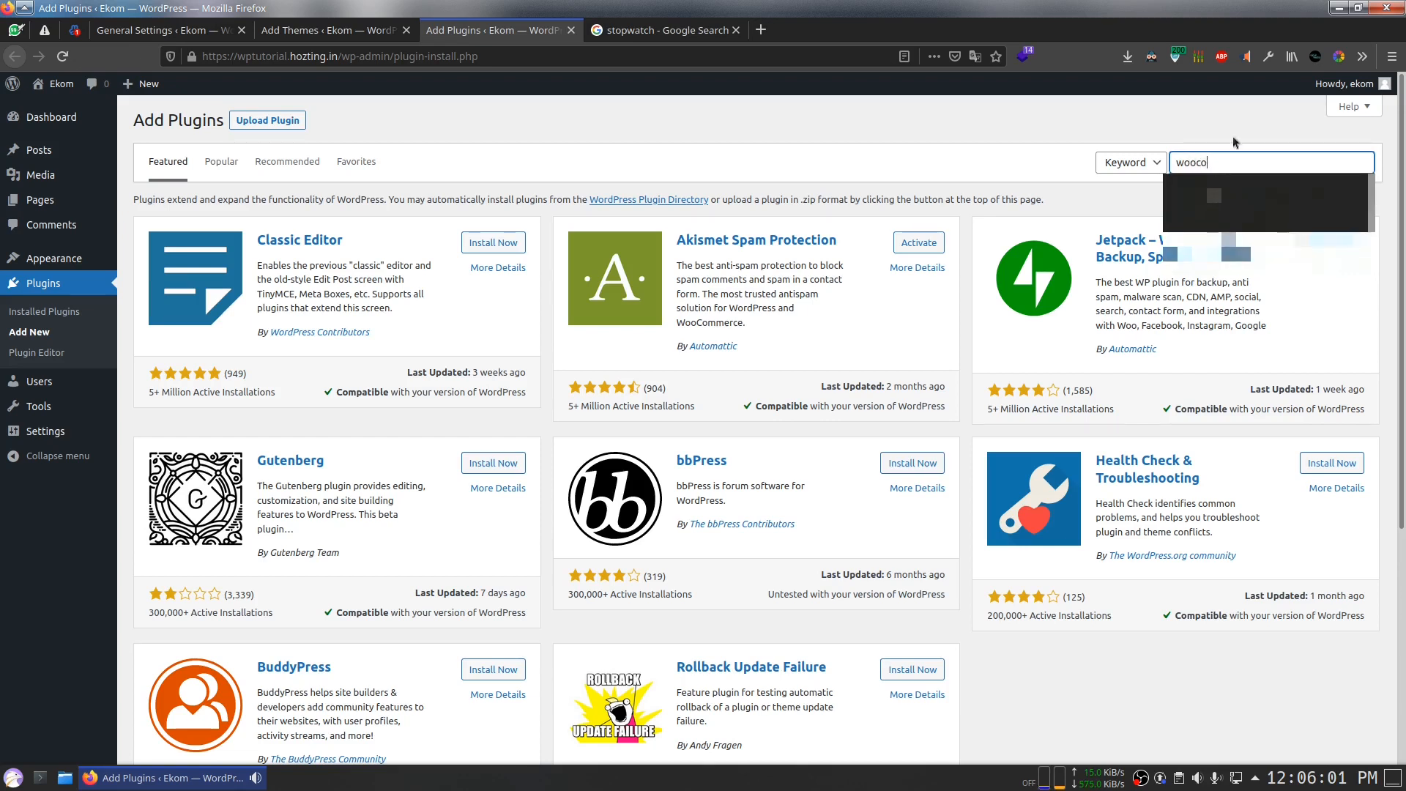
type("mmerce")
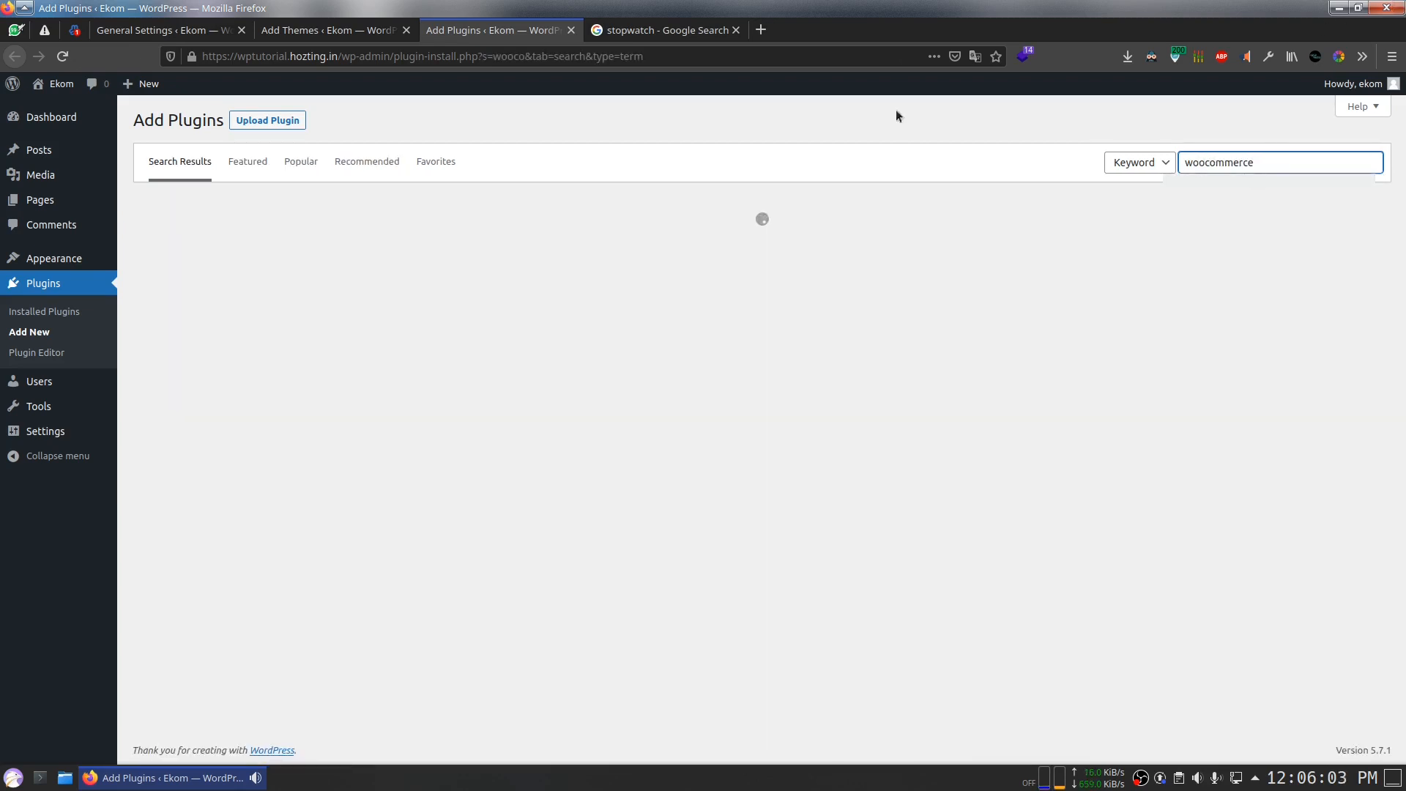
Step: Install and activate the Astra theme
left_click(311, 32)
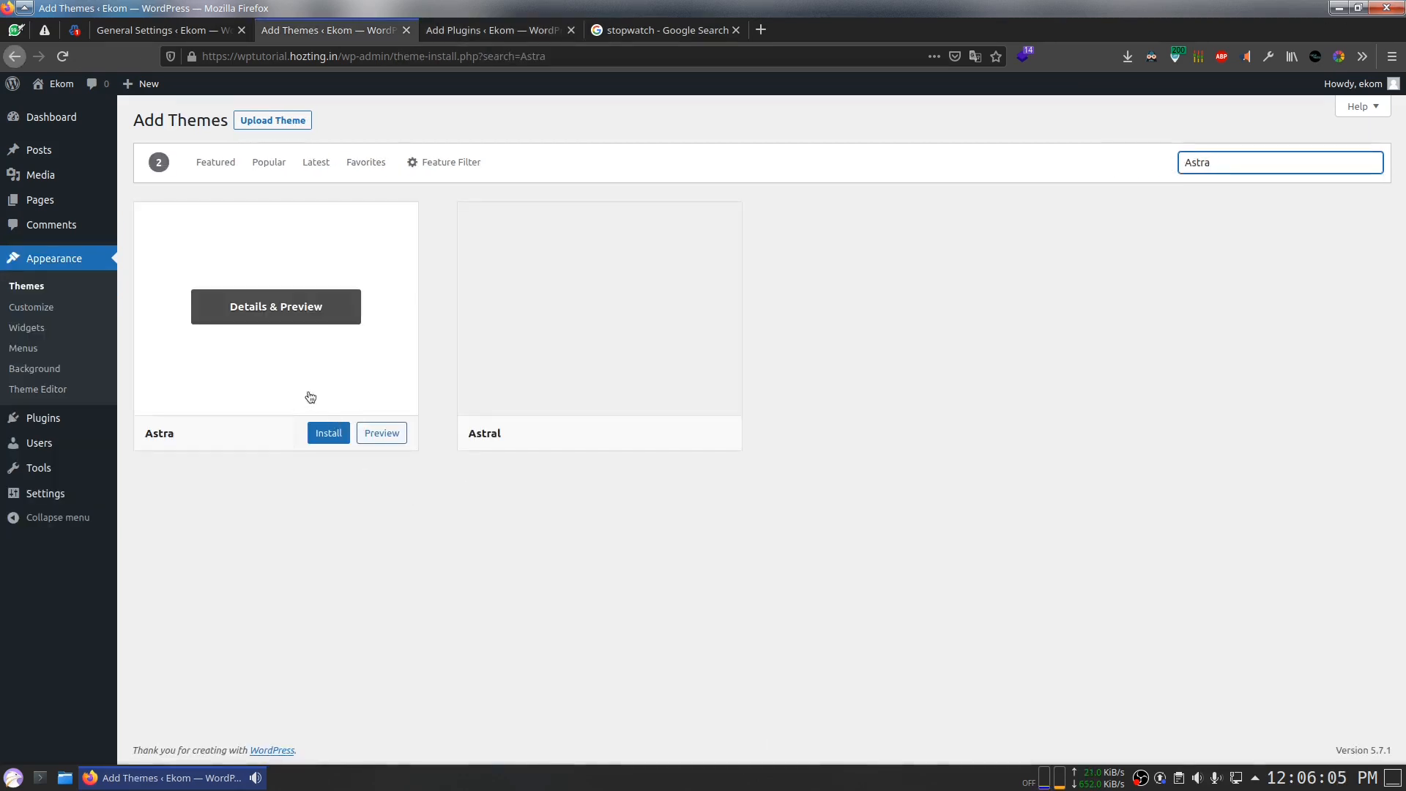
left_click(338, 432)
left_click(217, 92)
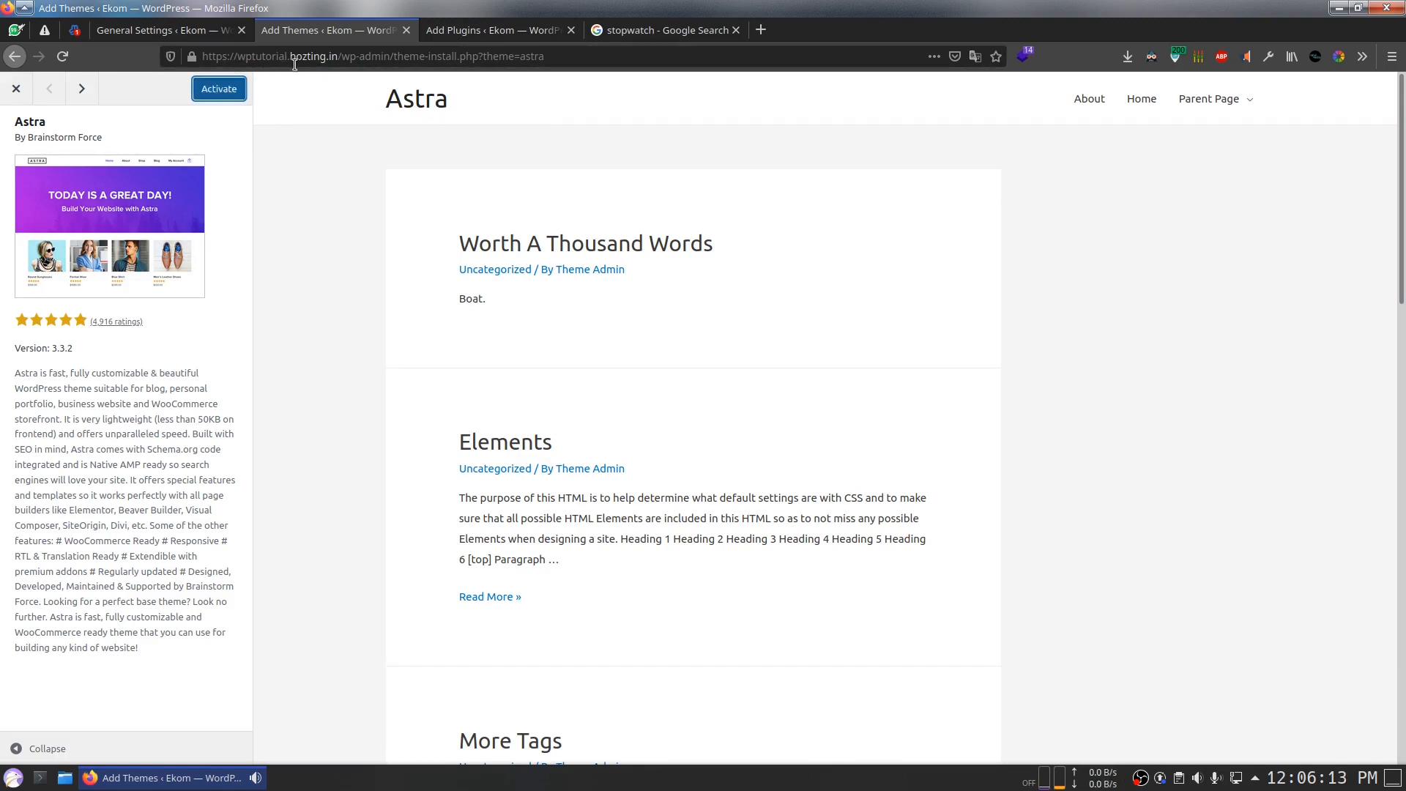
left_click(218, 92)
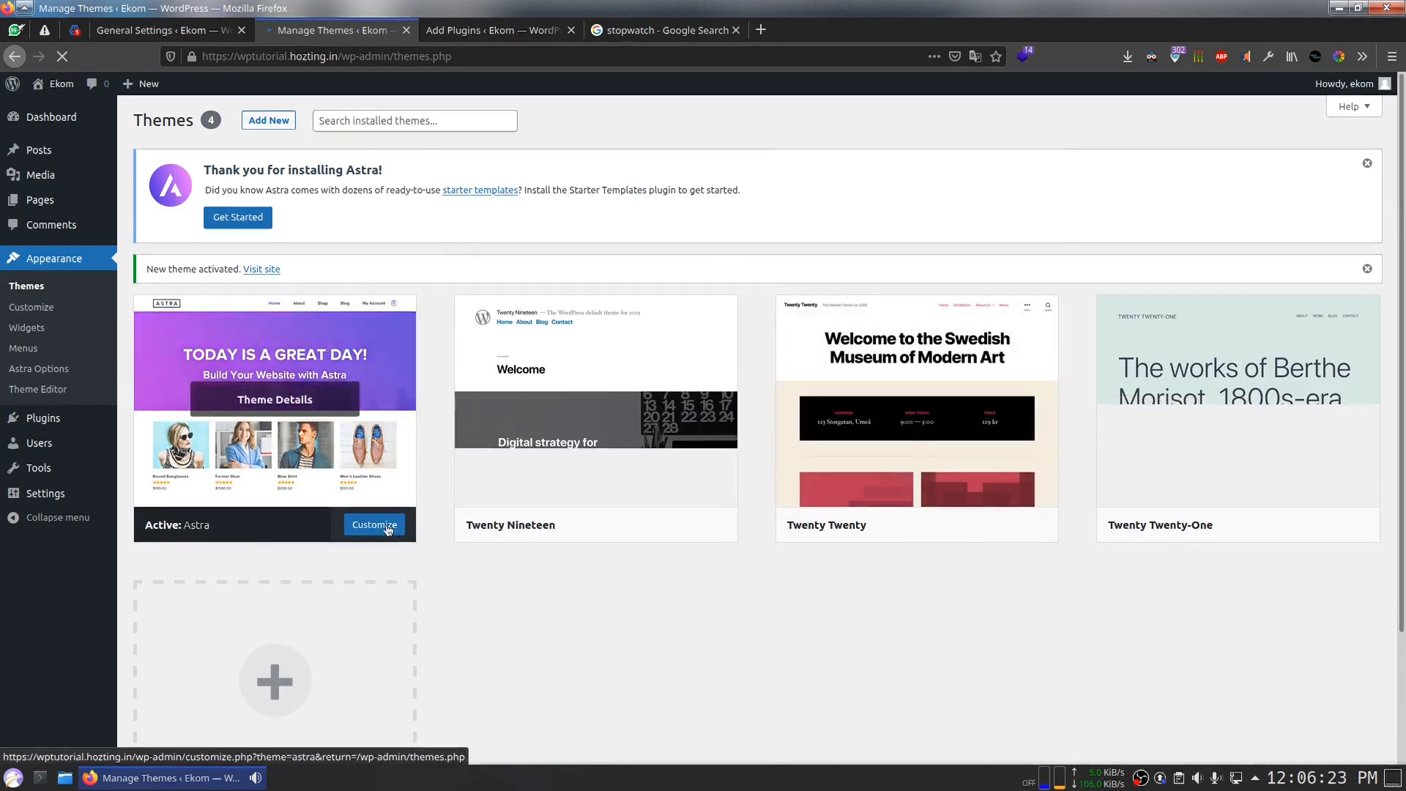
Step: Install the WooCommerce plugin from the plugin search results
left_click(491, 30)
left_click(346, 33)
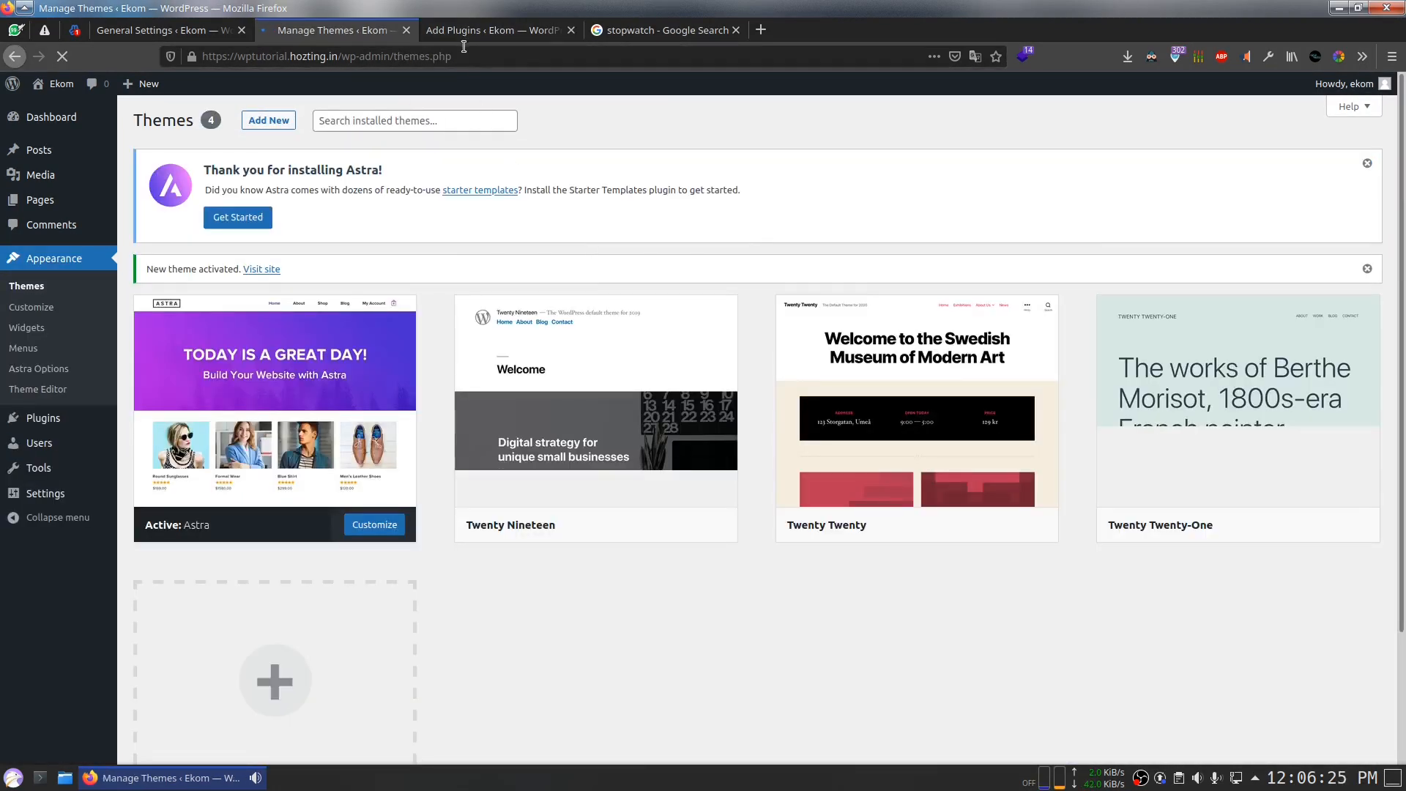
left_click(460, 33)
left_click(483, 246)
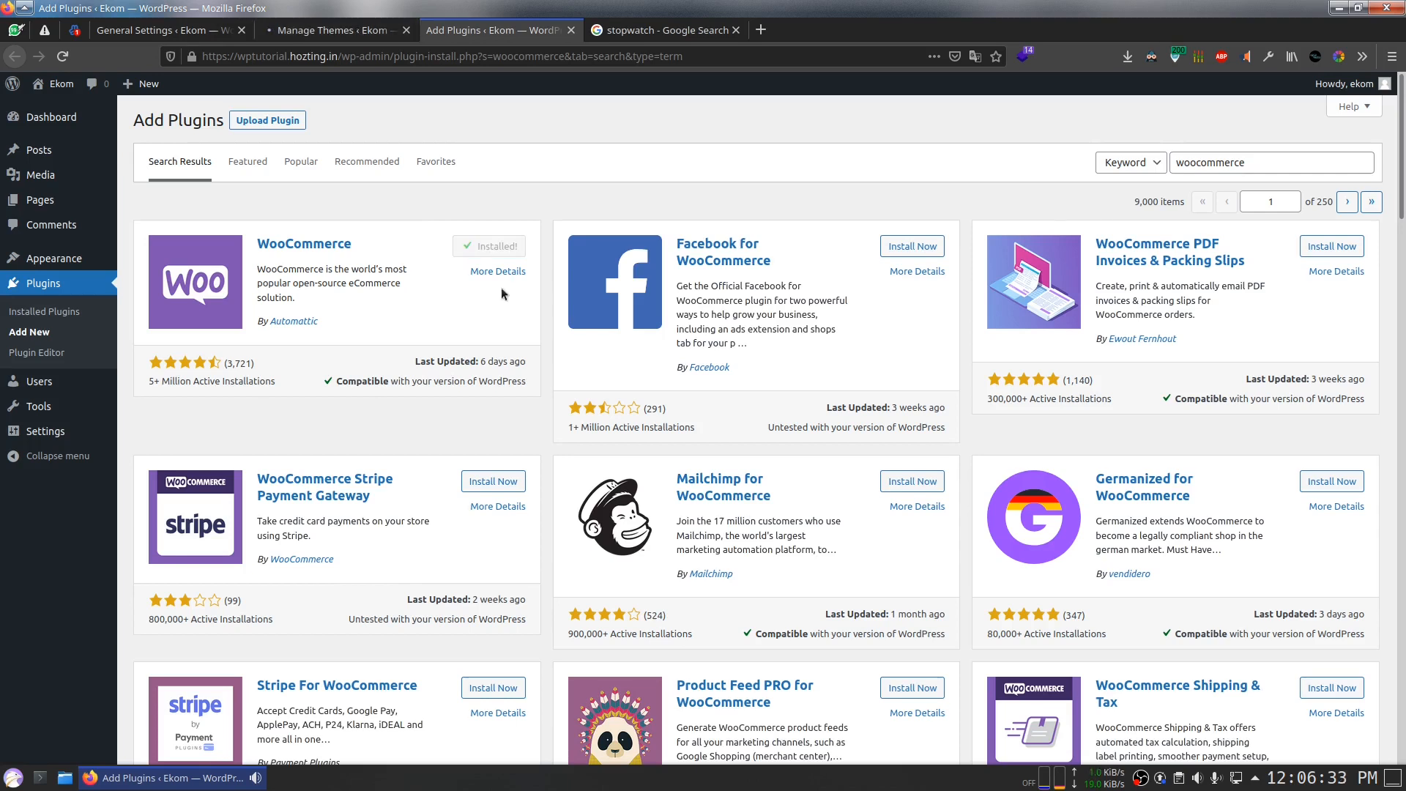
Step: Open the live Ekom site in a new tab and scroll through it
left_click(329, 31)
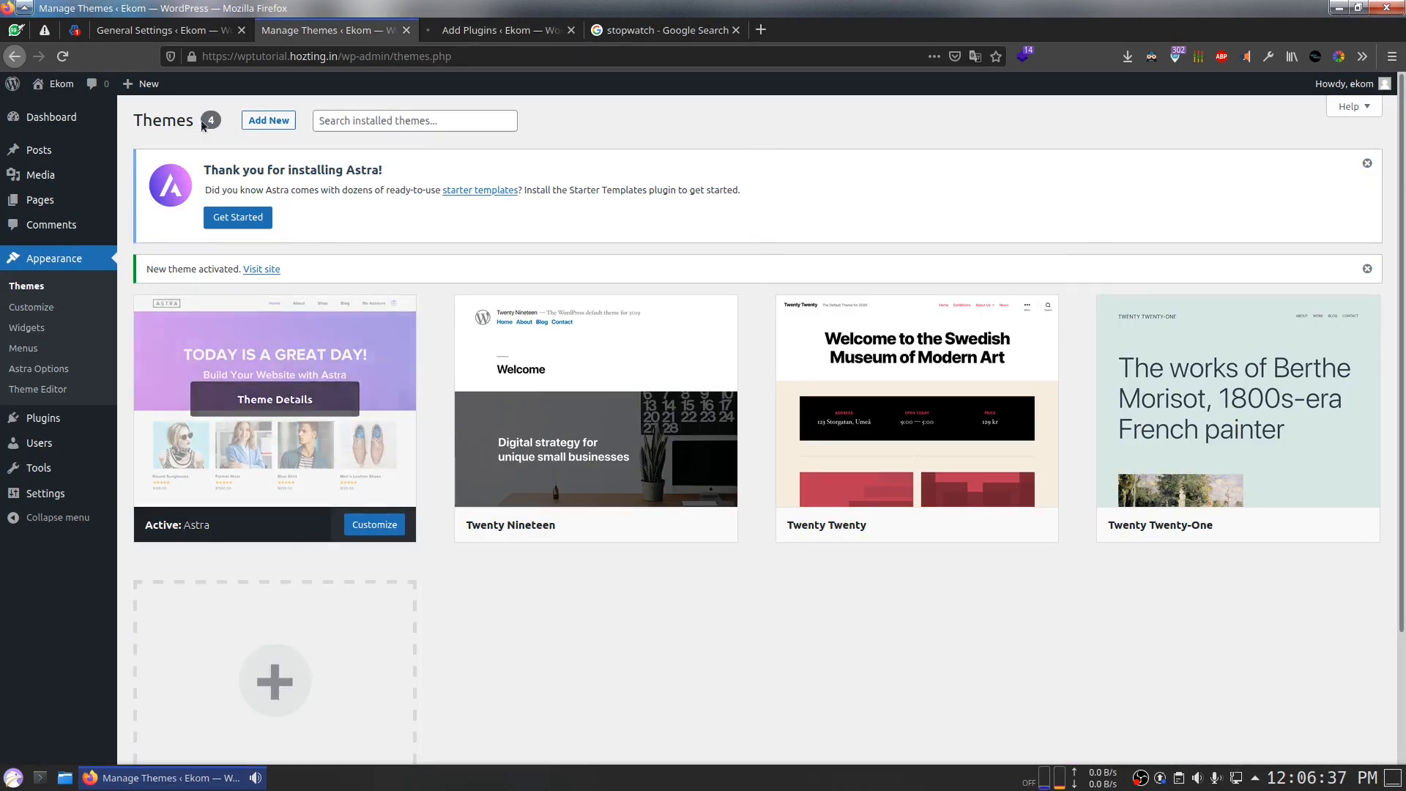
mouse_move(55, 83)
middle_click(71, 113)
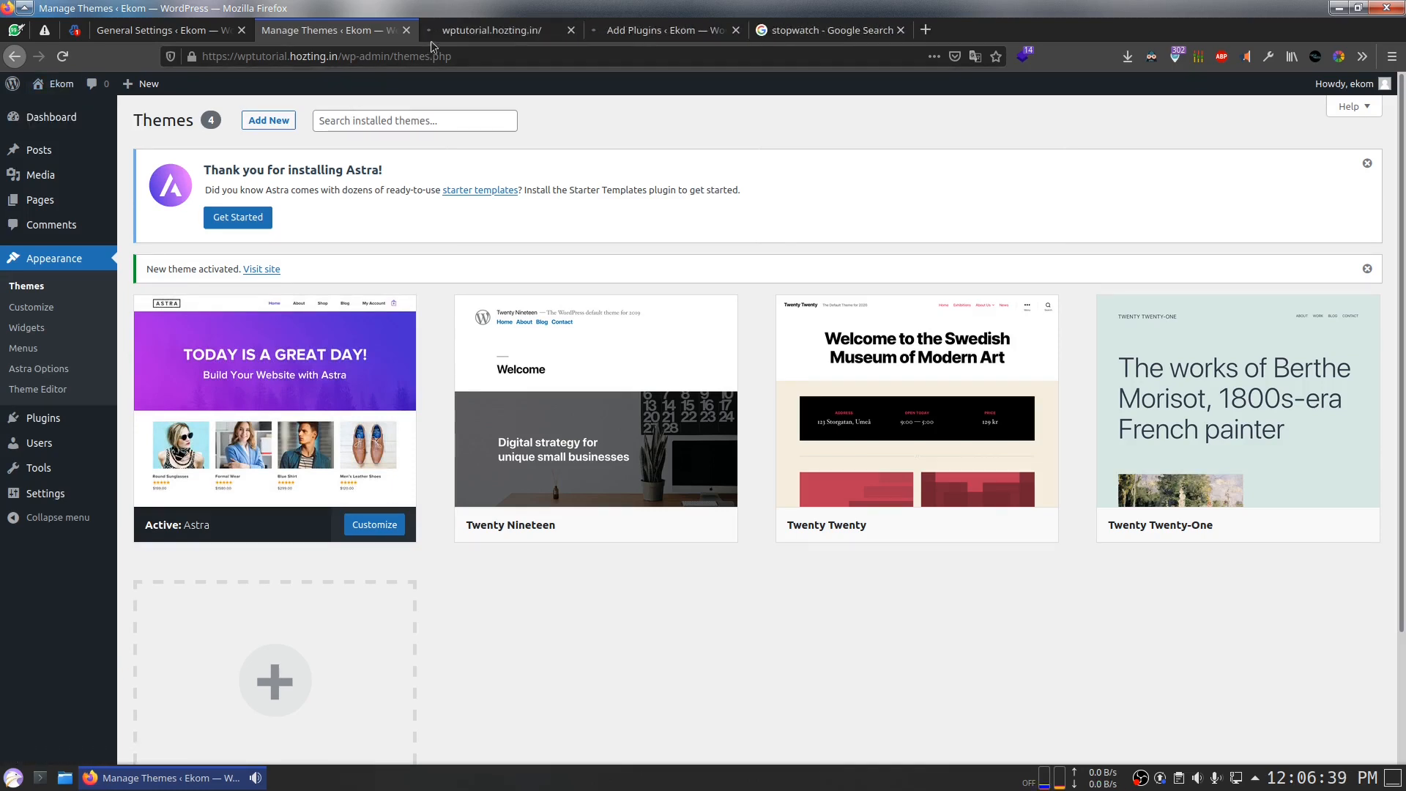
left_click(468, 33)
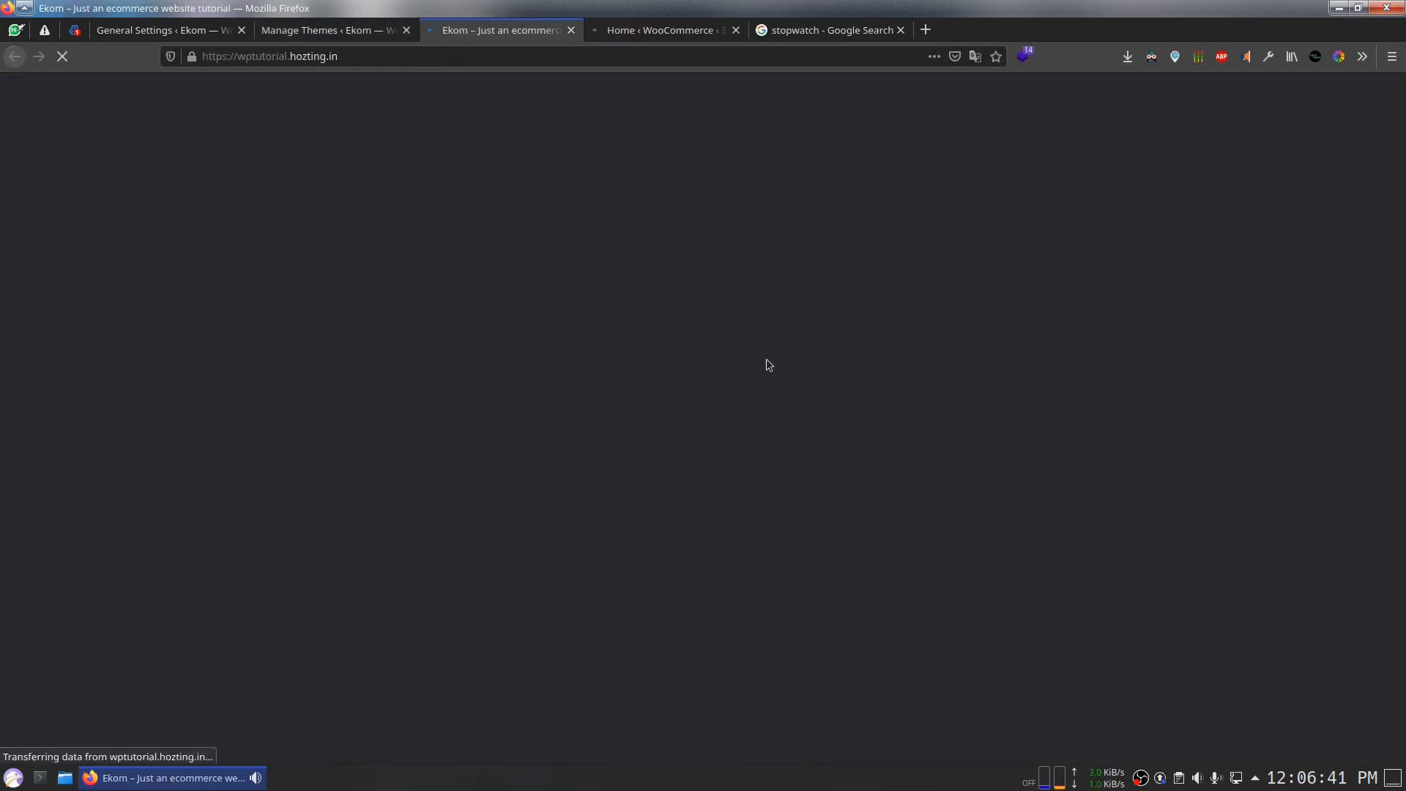
scroll(716, 591, "down", 2)
scroll(716, 592, "up", 2)
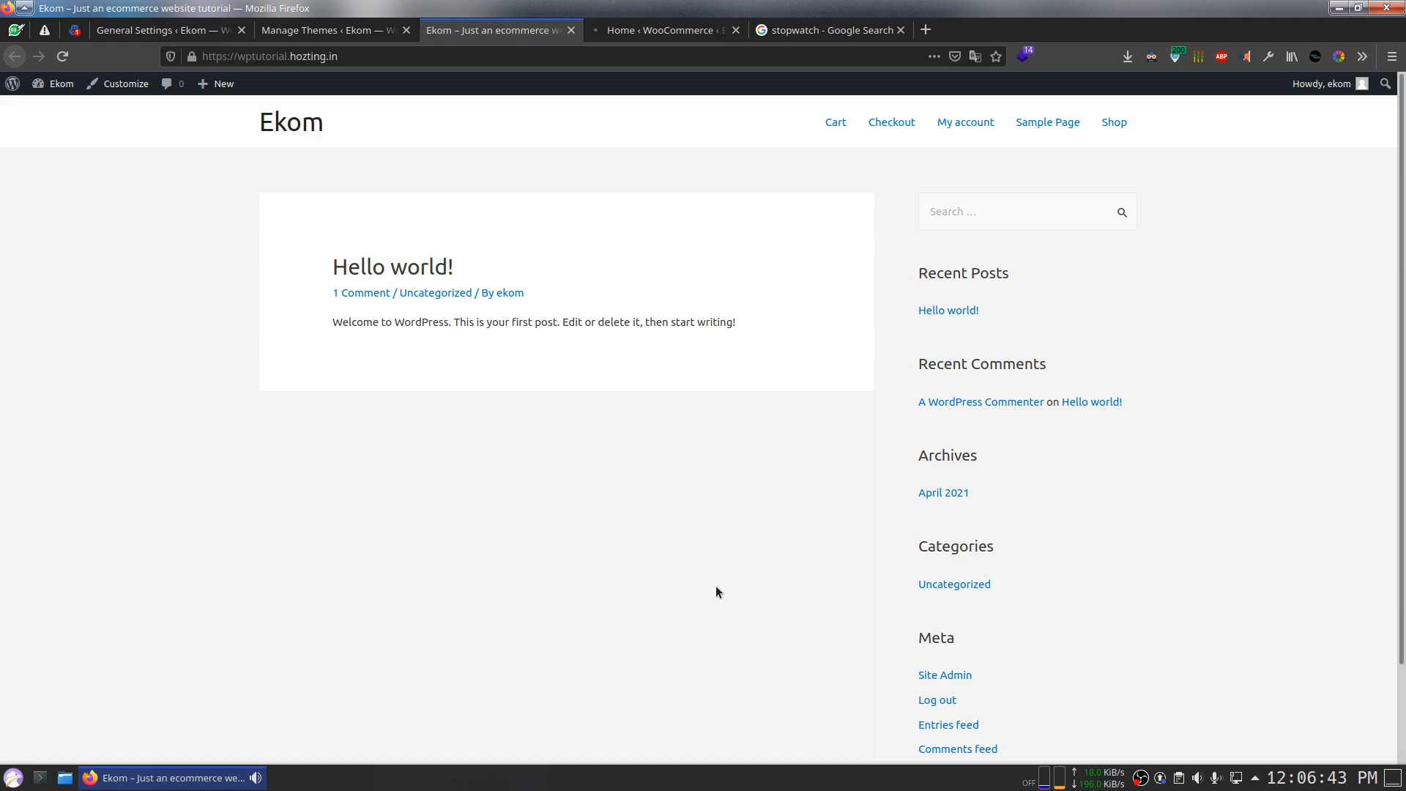
scroll(714, 592, "down", 2)
scroll(713, 594, "up", 2)
Step: Launch the theme customizer for the Ekom site
left_click(121, 84)
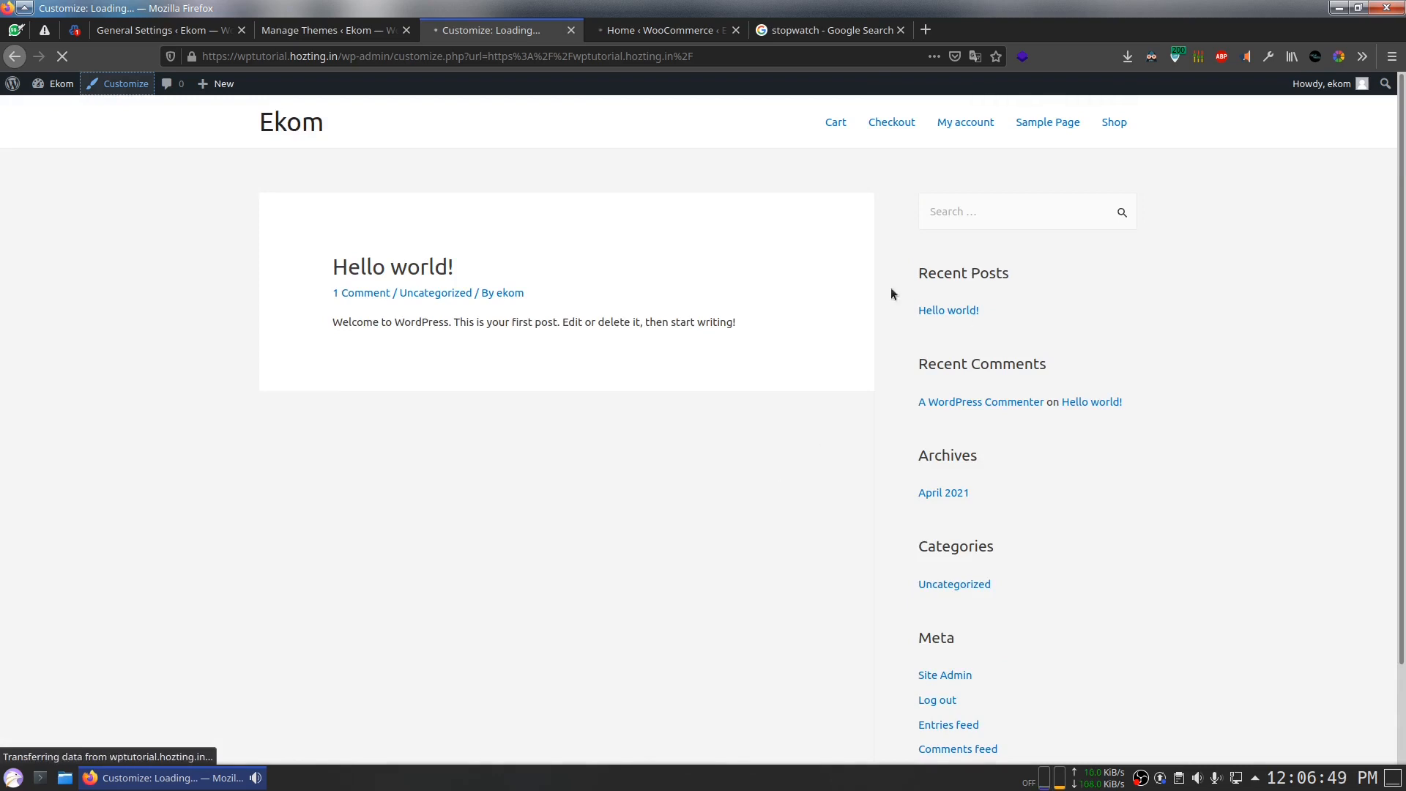
scroll(952, 352, "down", 2)
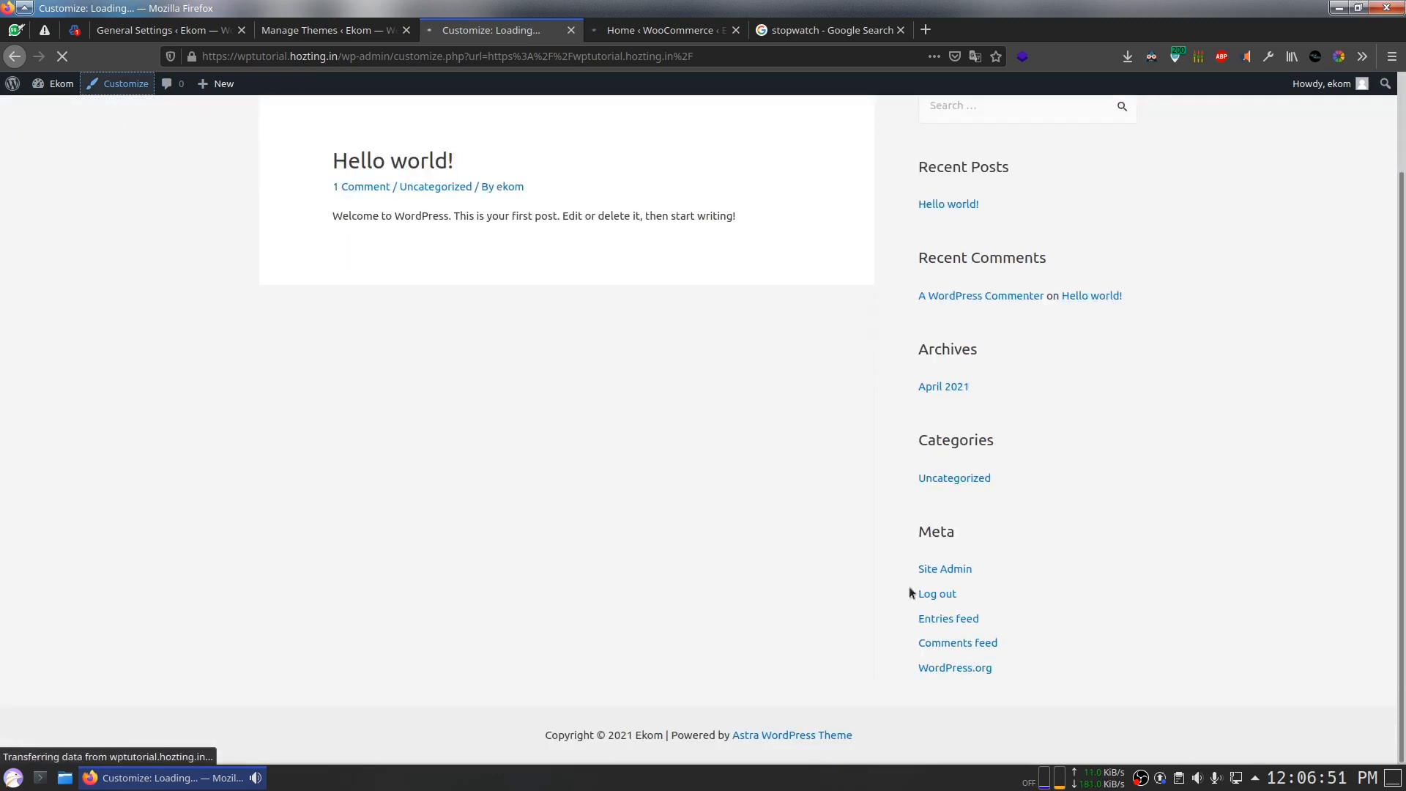
left_click(637, 30)
left_click(494, 30)
left_click(605, 26)
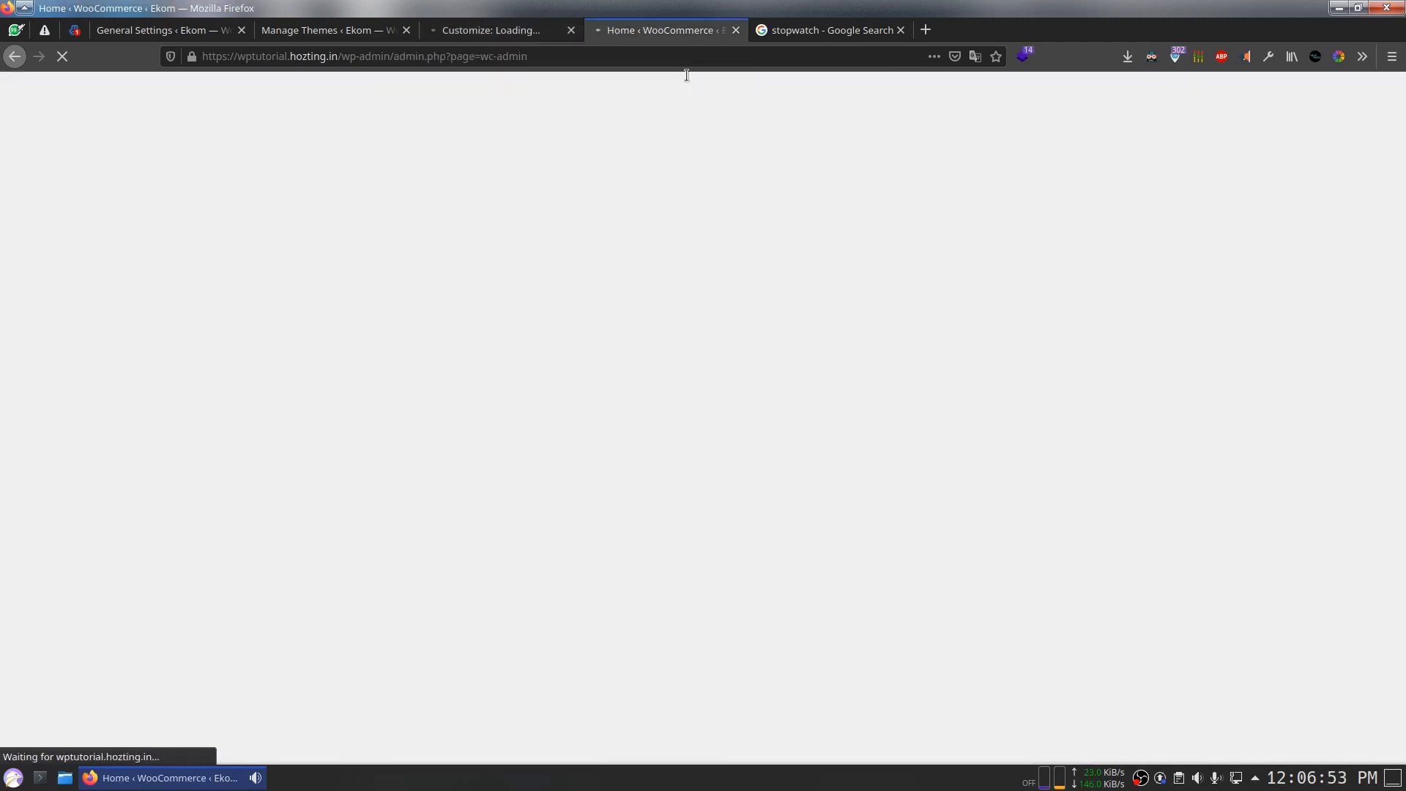
left_click(497, 36)
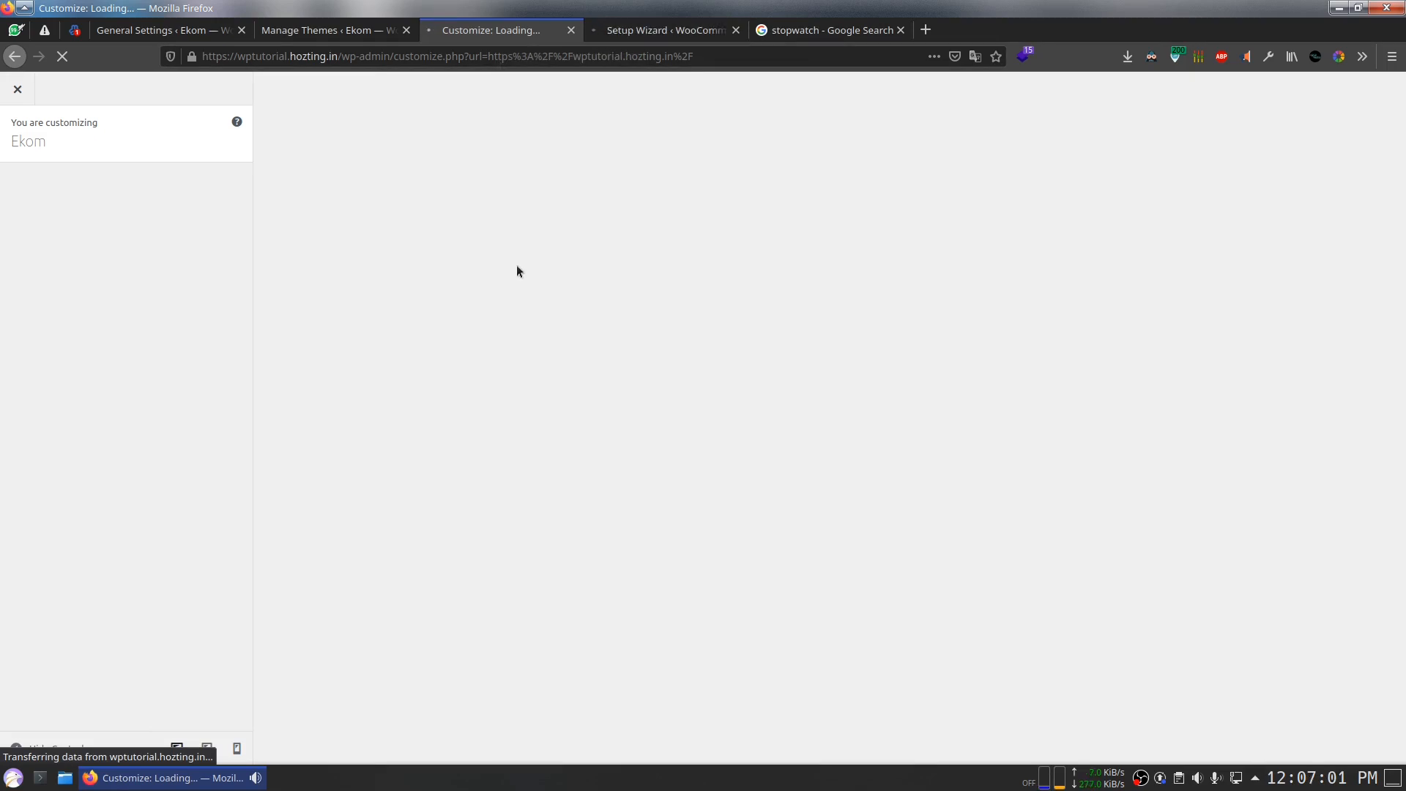
left_click(825, 30)
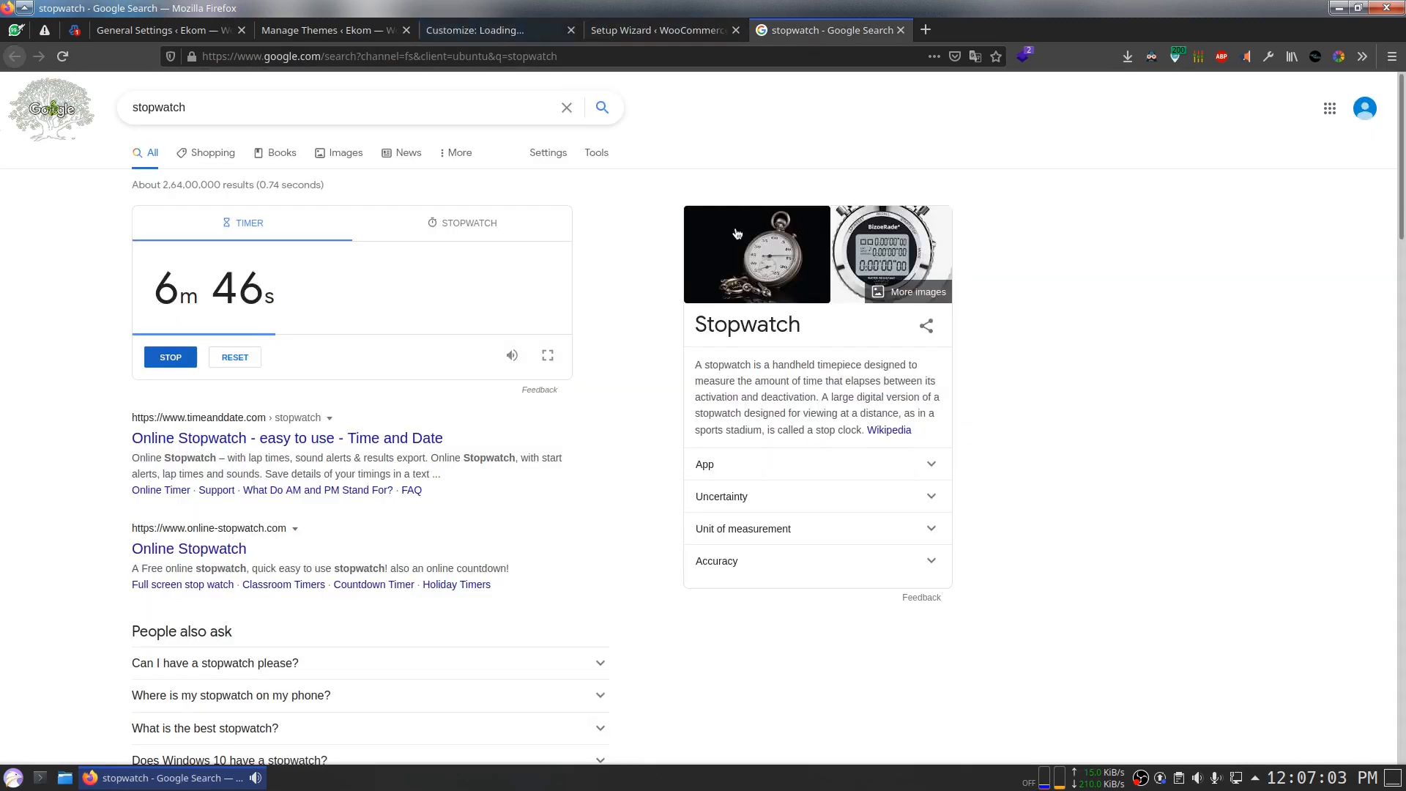
left_click(474, 30)
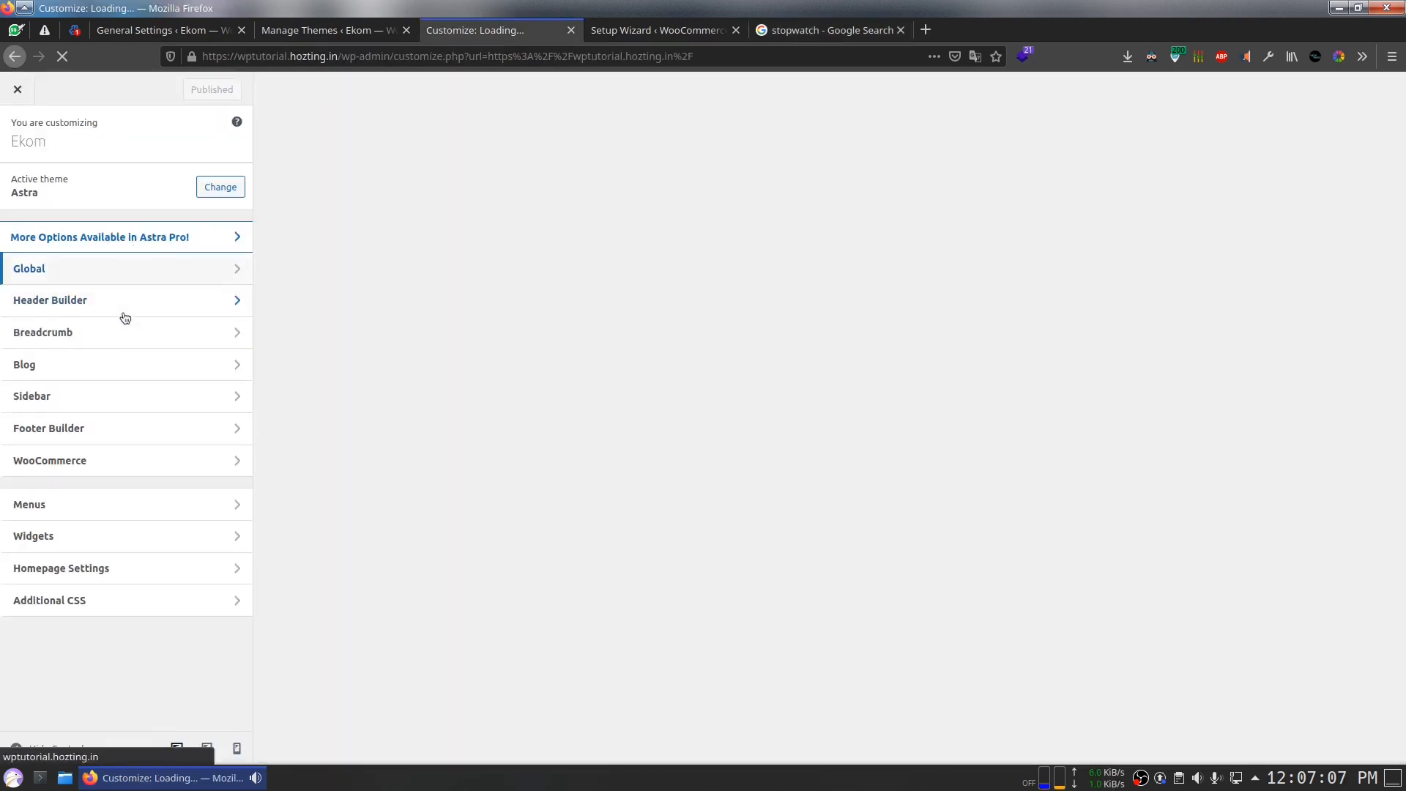
Step: Browse Global Colors, Typography, Container and Buttons settings, then bring up the sidebar widgets
left_click(117, 269)
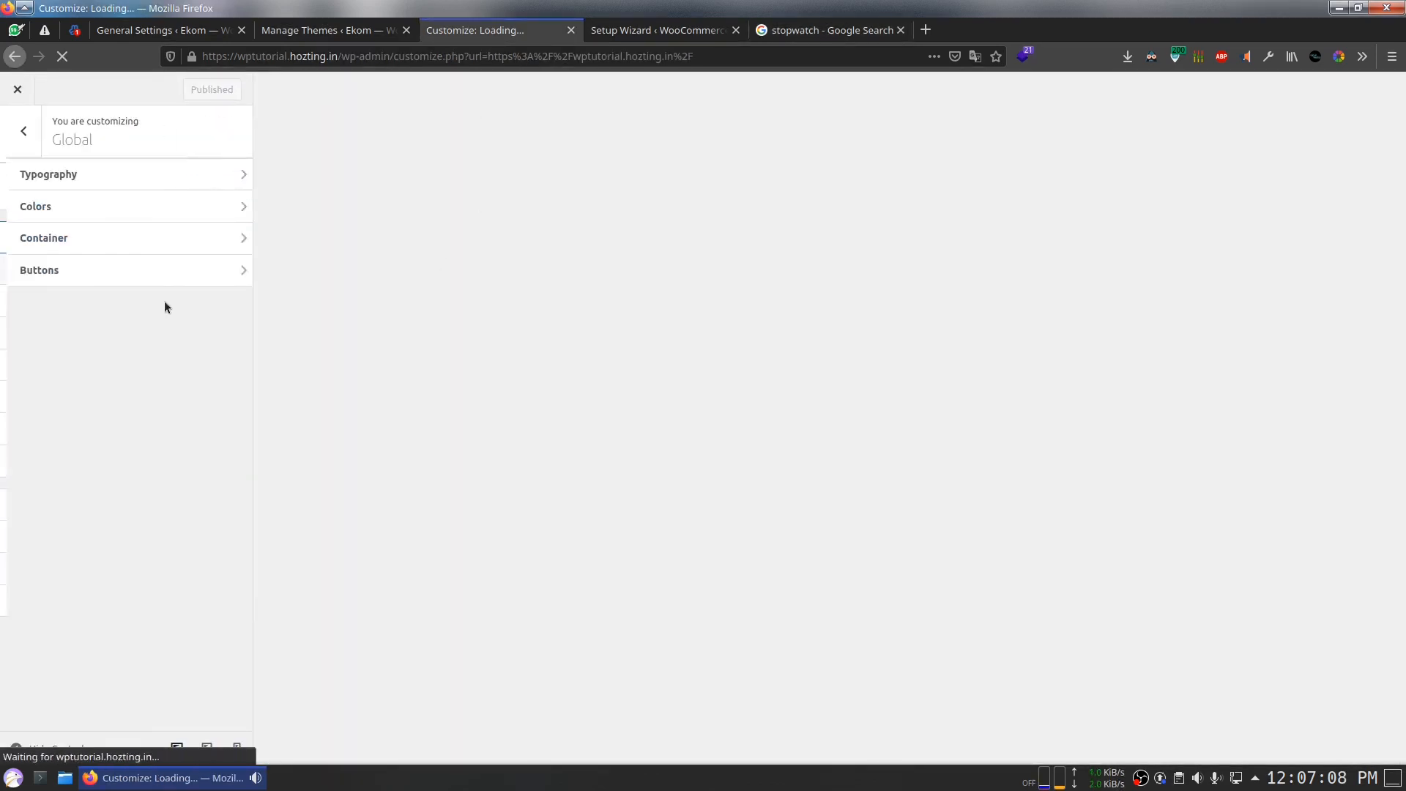
left_click(33, 201)
left_click(21, 136)
left_click(58, 182)
left_click(21, 136)
left_click(54, 238)
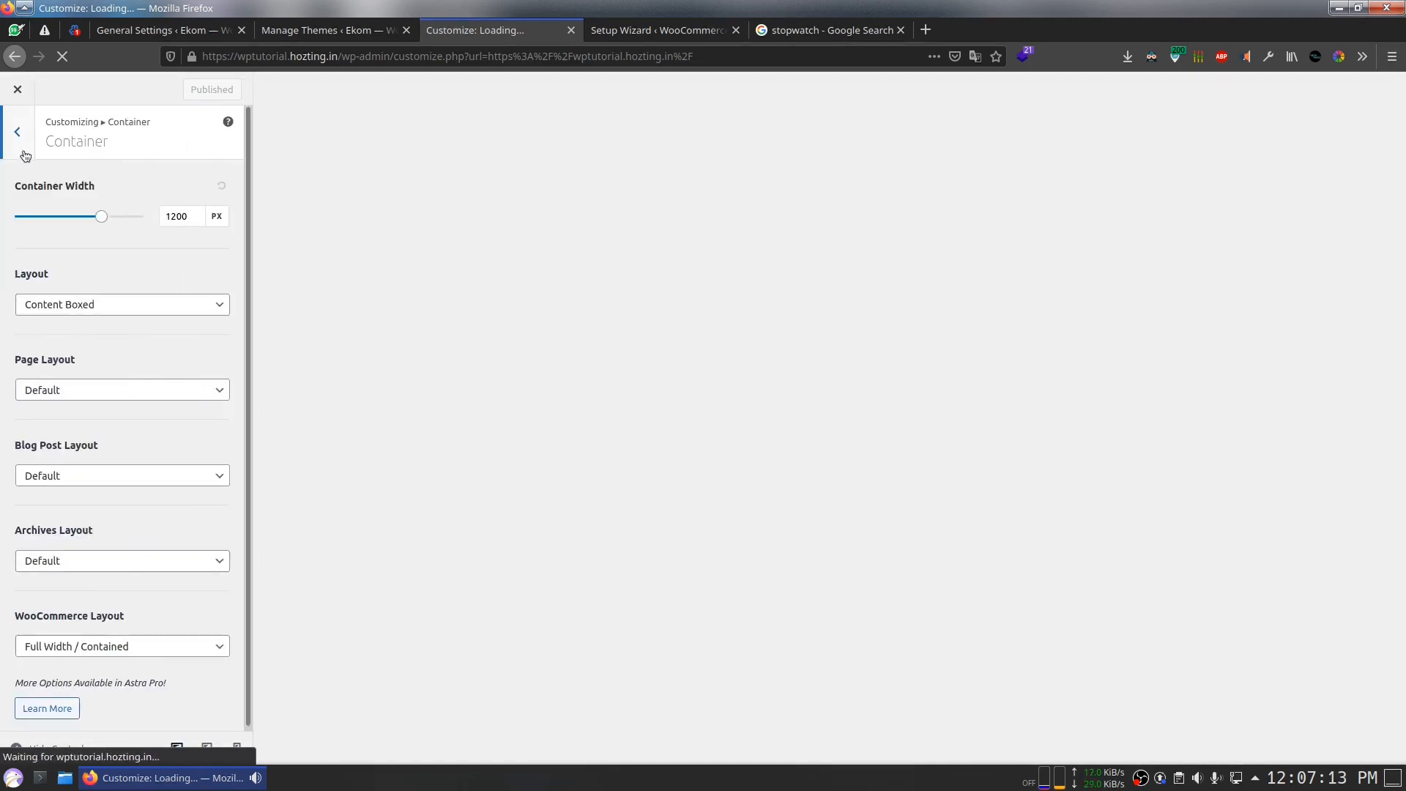
left_click(19, 133)
left_click(43, 270)
left_click(17, 131)
left_click(17, 131)
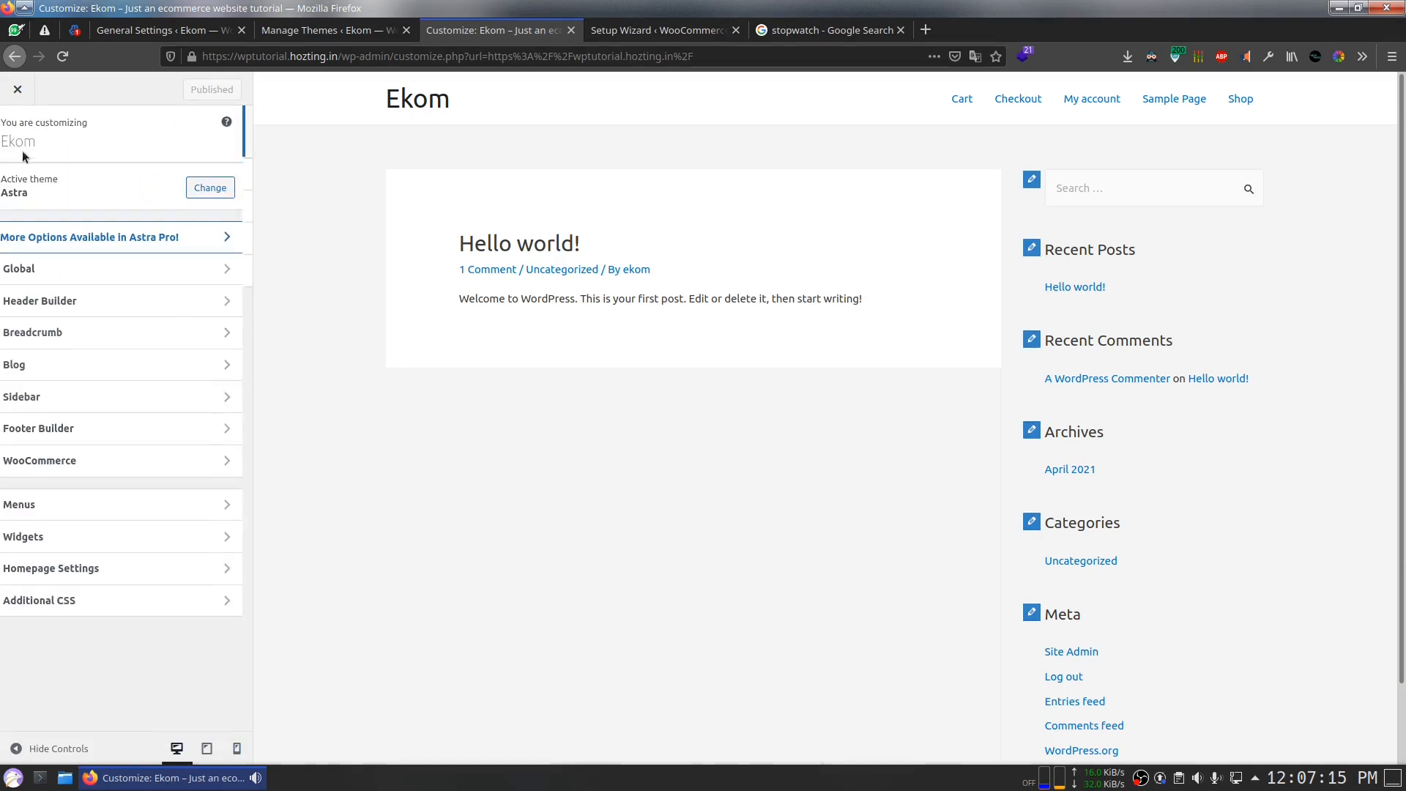
left_click(1034, 188)
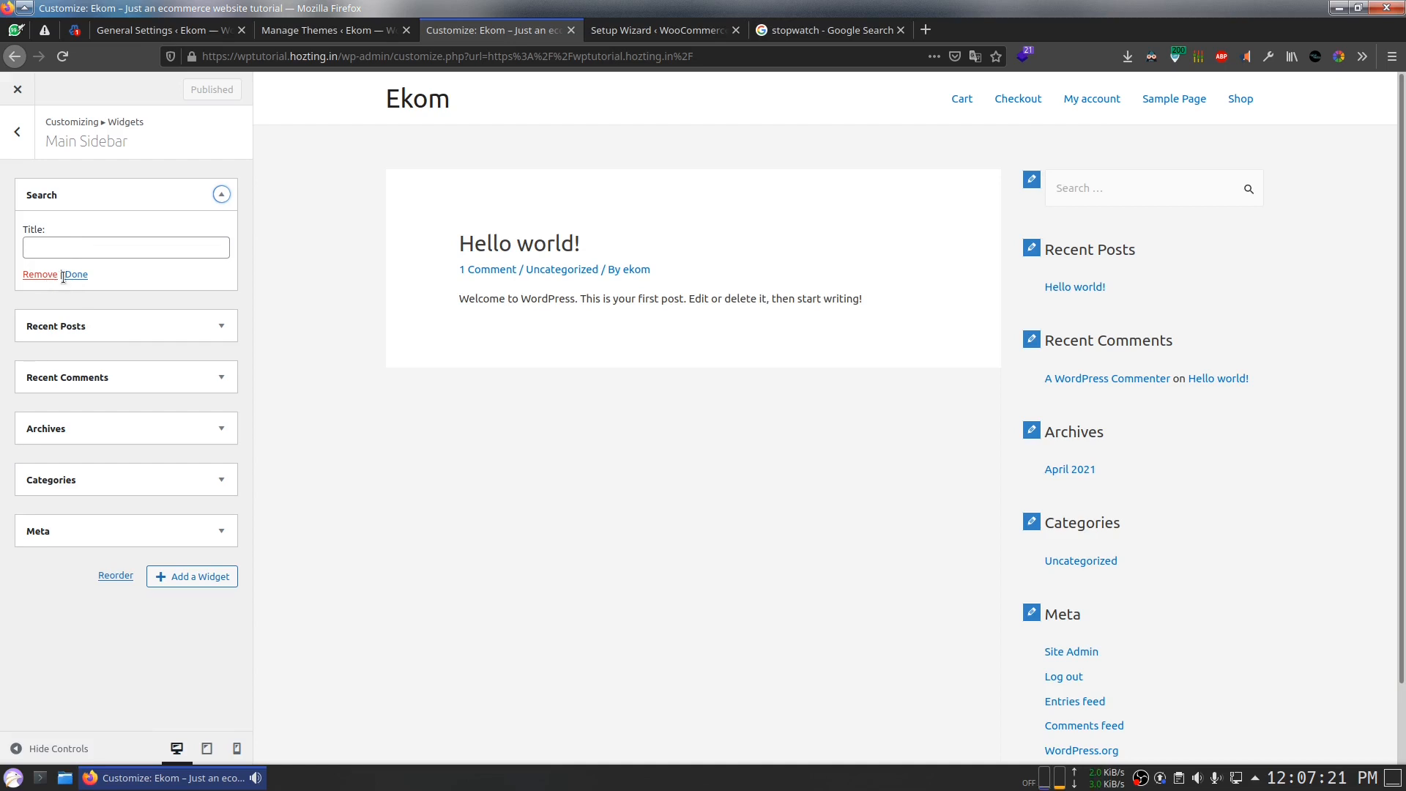
Step: Remove the Recent Comments, Recent Posts and Archives widgets from the Main Sidebar
left_click(101, 325)
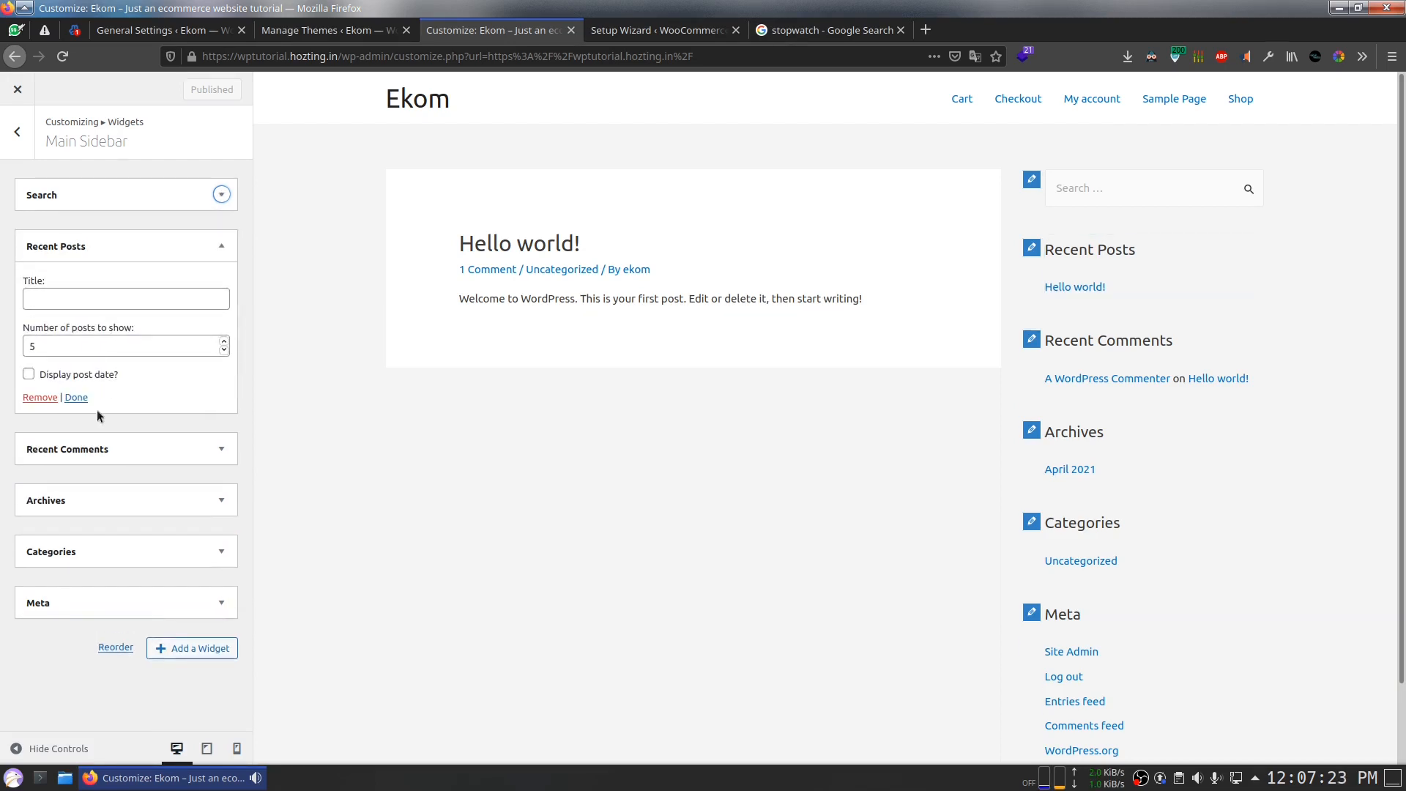
left_click(79, 397)
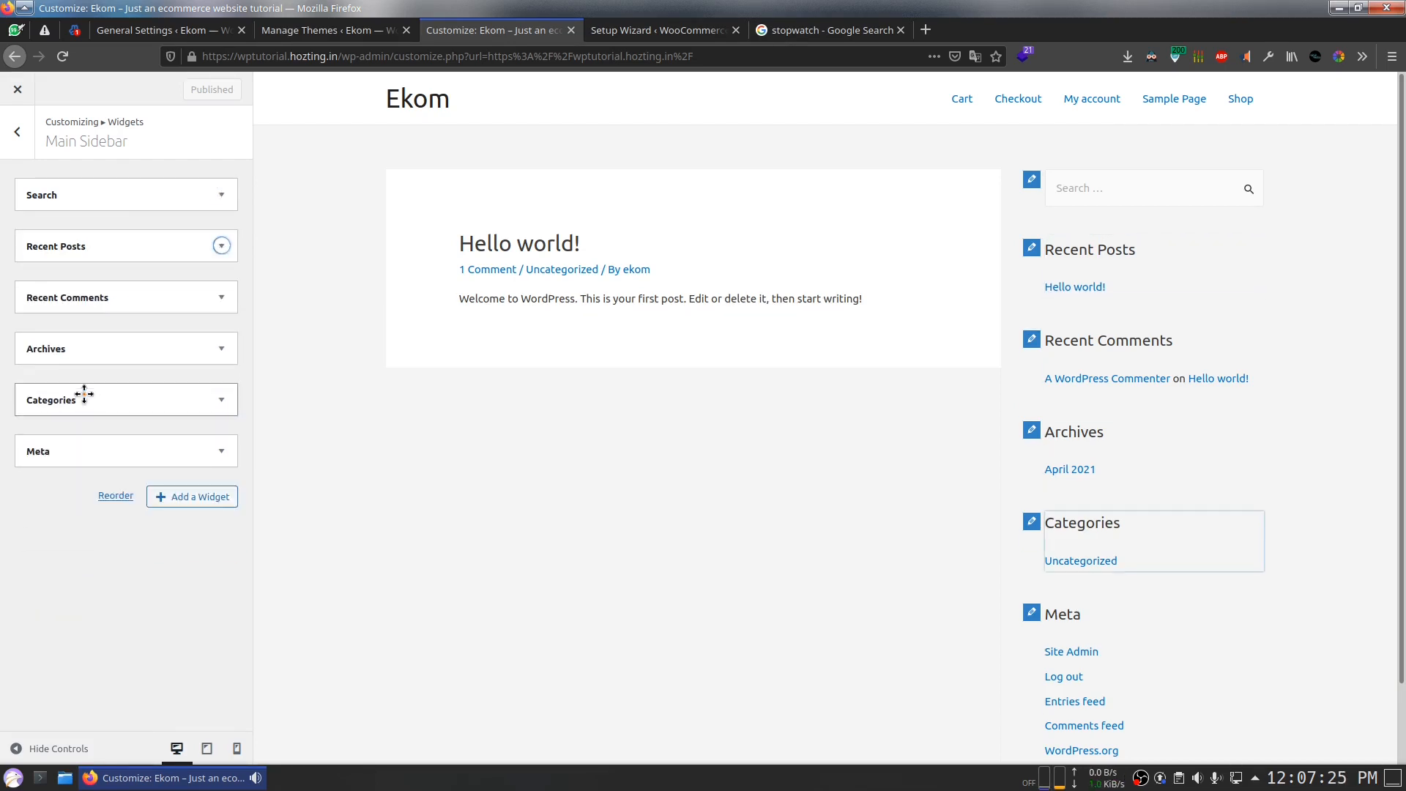
left_click(84, 299)
left_click(40, 424)
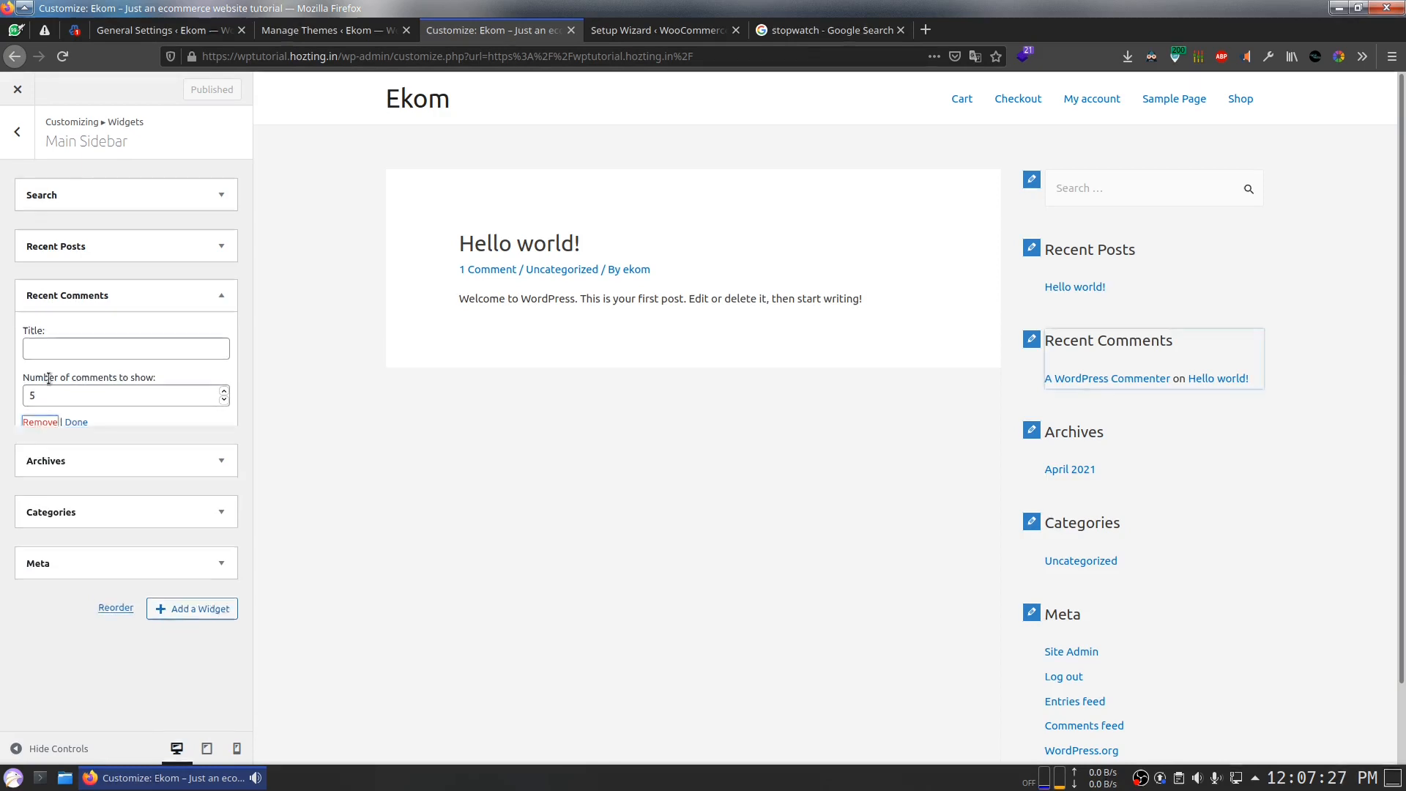
left_click(60, 251)
left_click(40, 398)
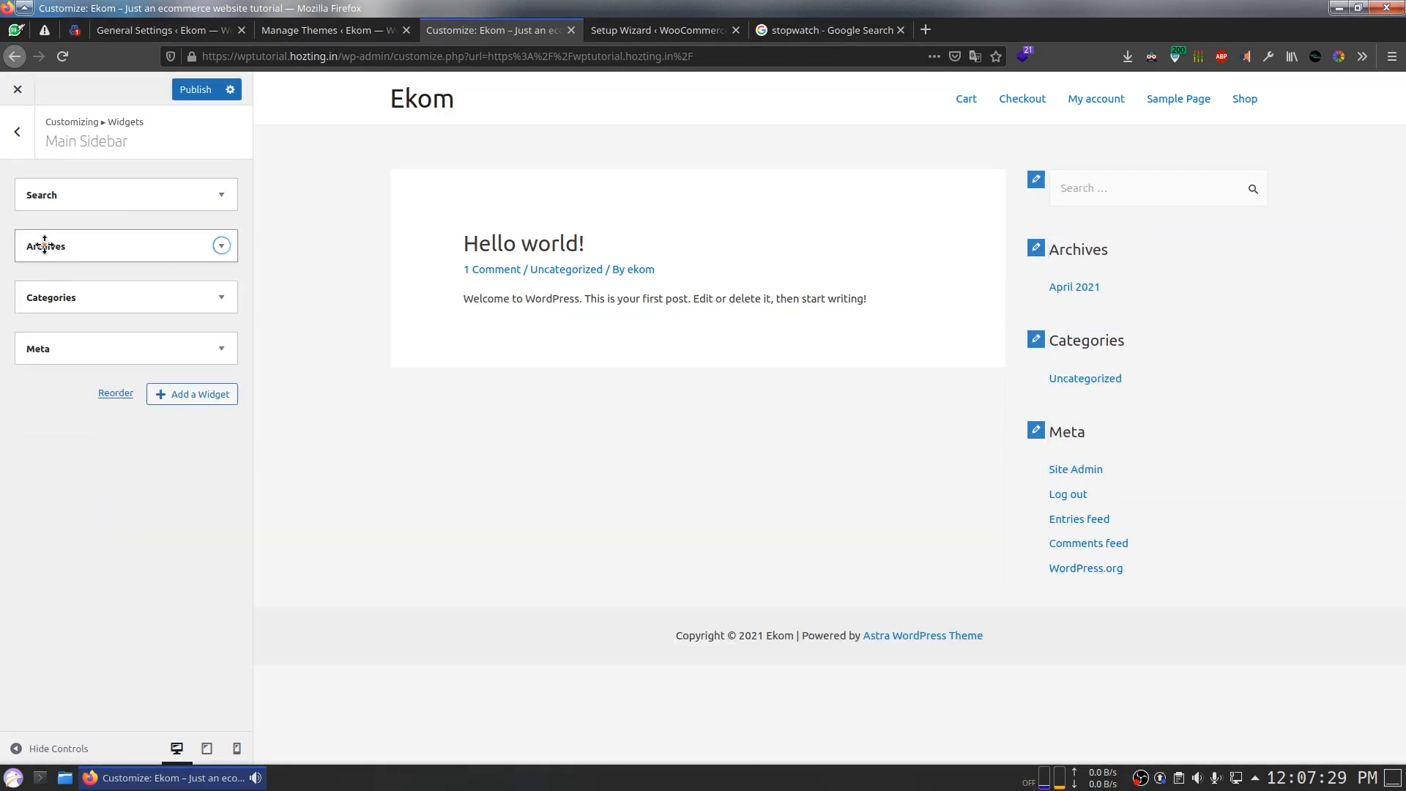
left_click(42, 241)
left_click(40, 366)
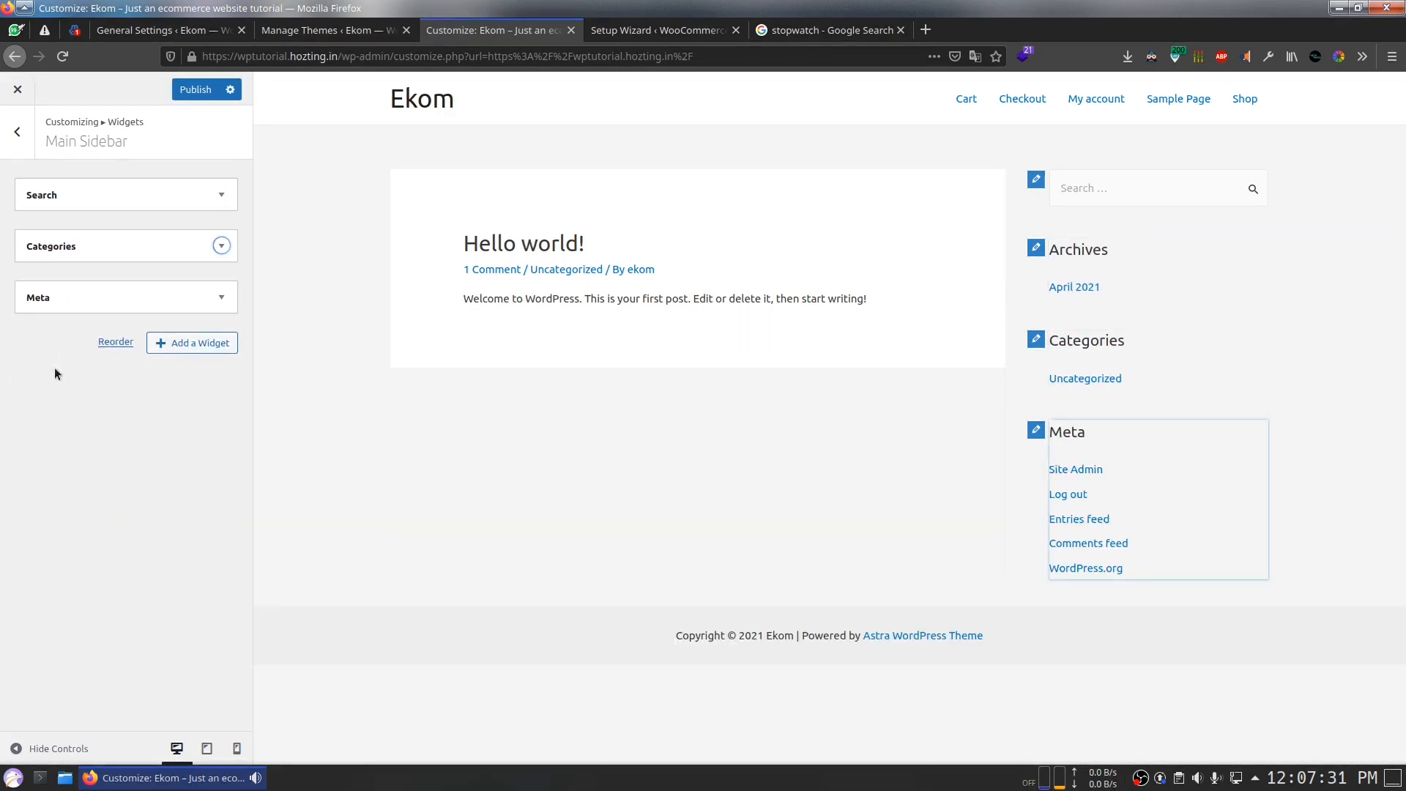
Step: Remove the Meta widget and publish the sidebar changes
left_click(73, 245)
left_click(63, 430)
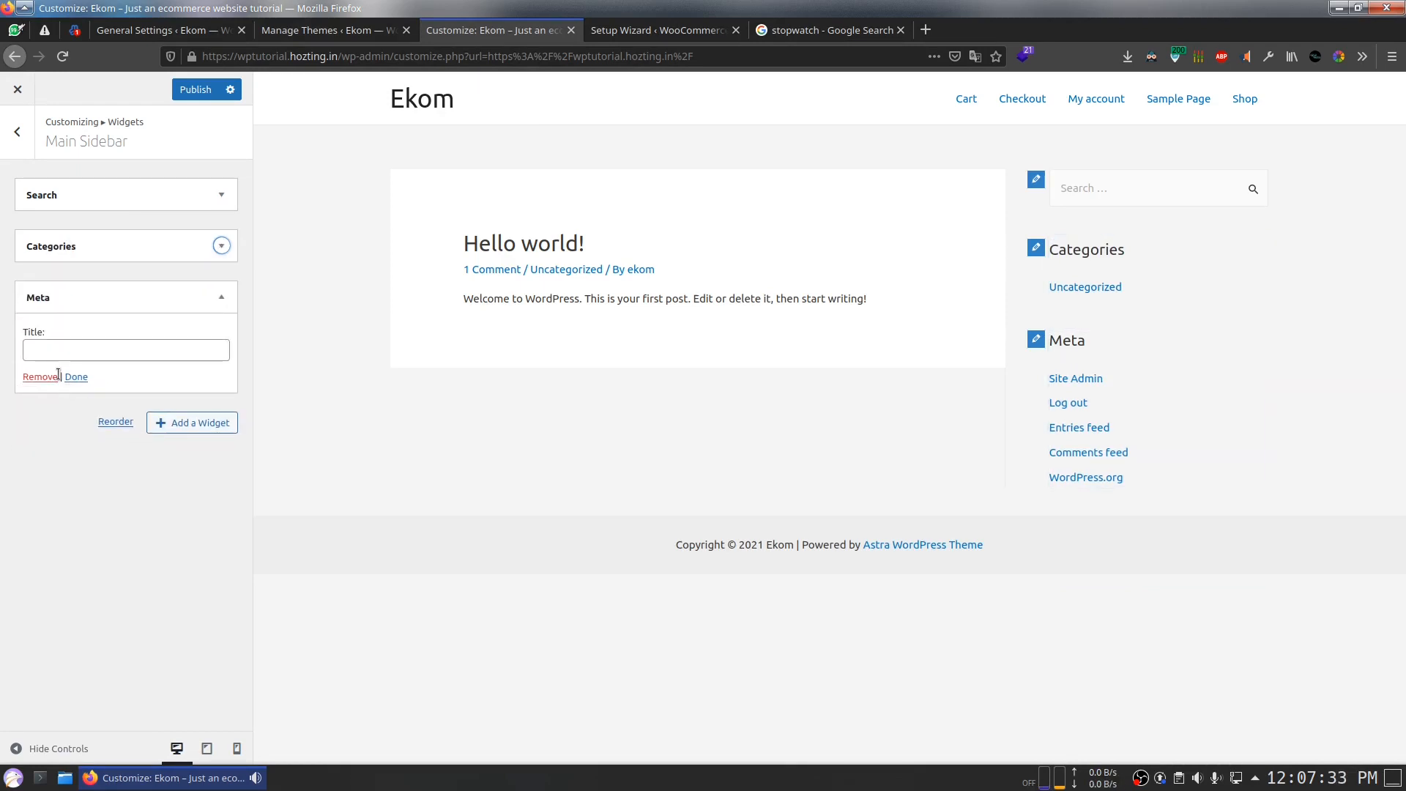
left_click(40, 377)
left_click(196, 97)
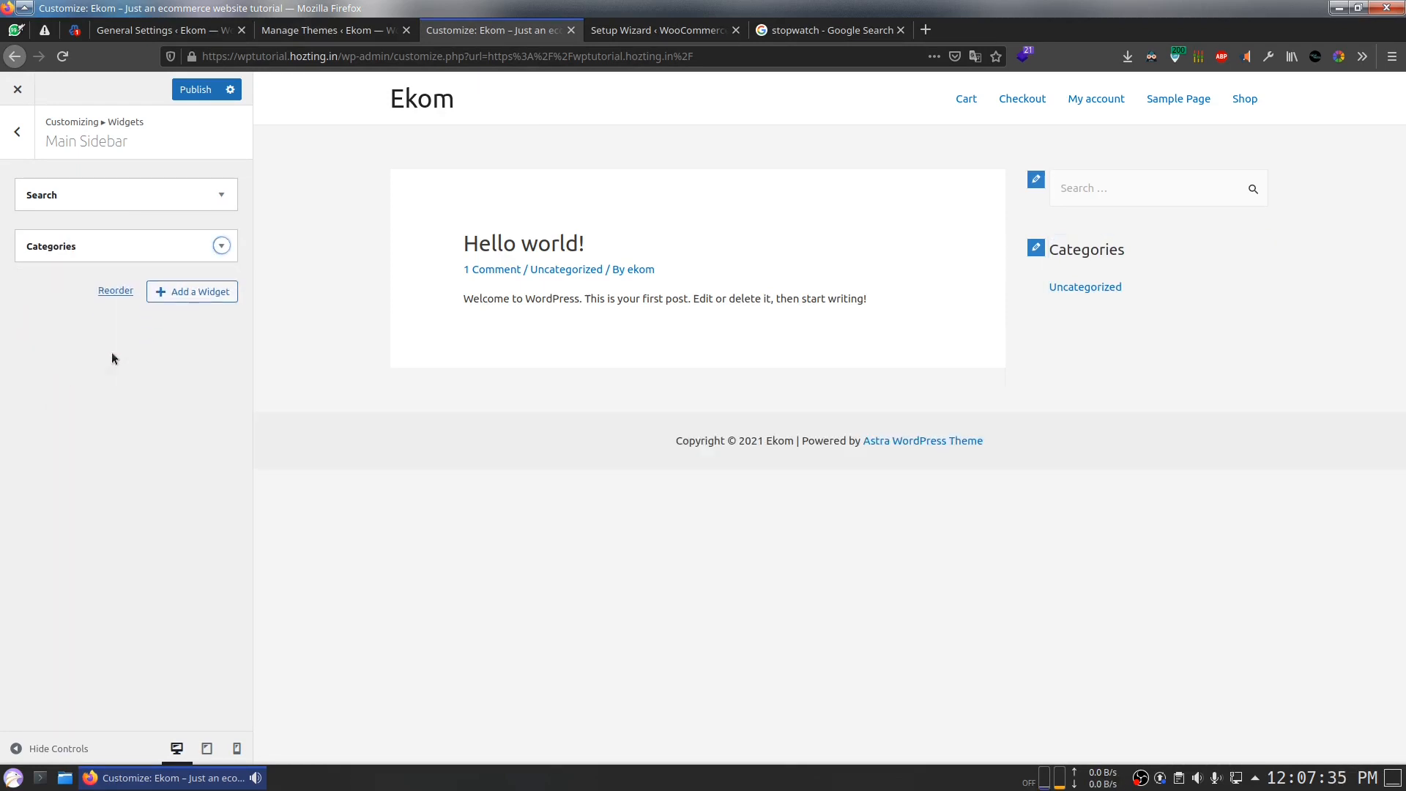
left_click(26, 157)
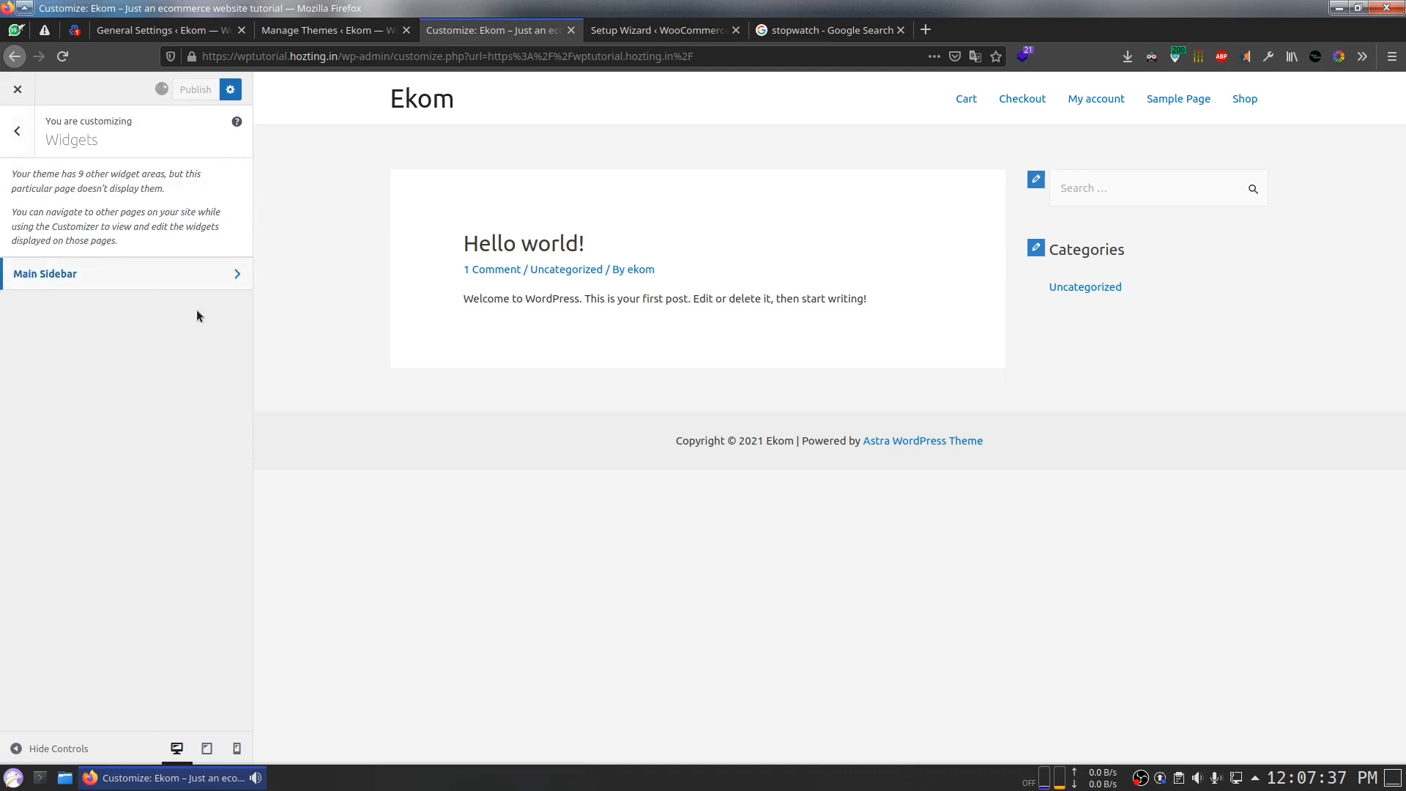
left_click(20, 139)
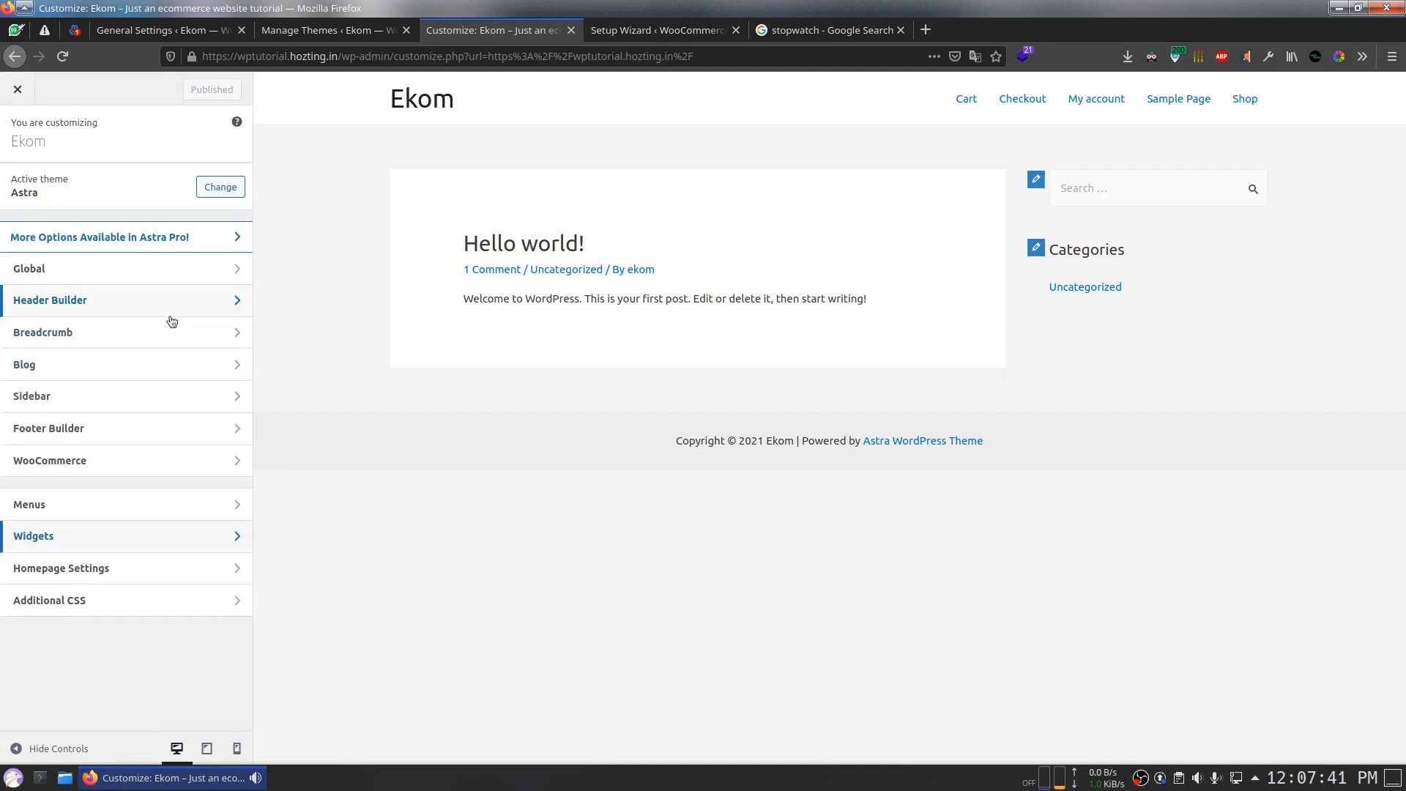
Step: Activate Astra's Starter Templates from the Themes page notice and return to the customizer
left_click(330, 30)
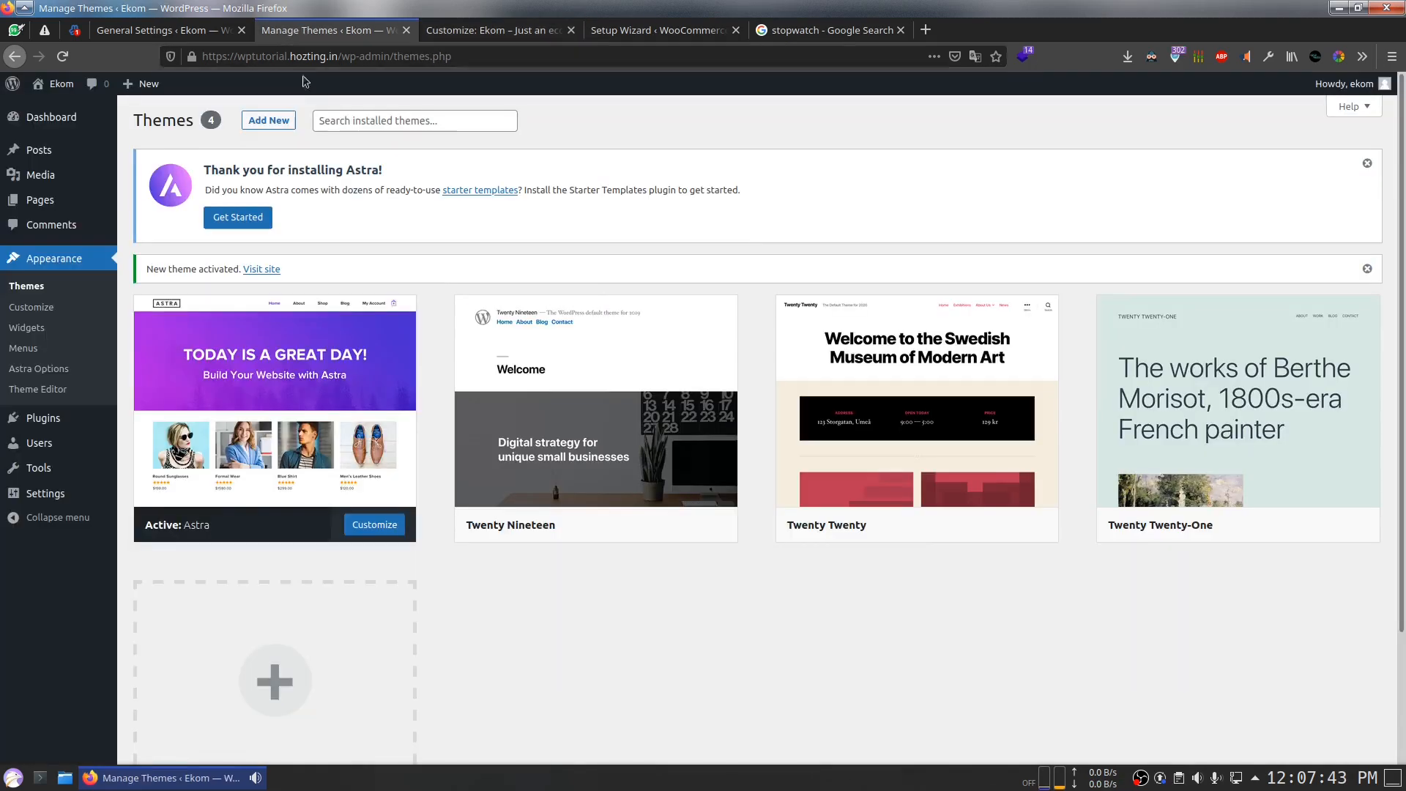
left_click(249, 216)
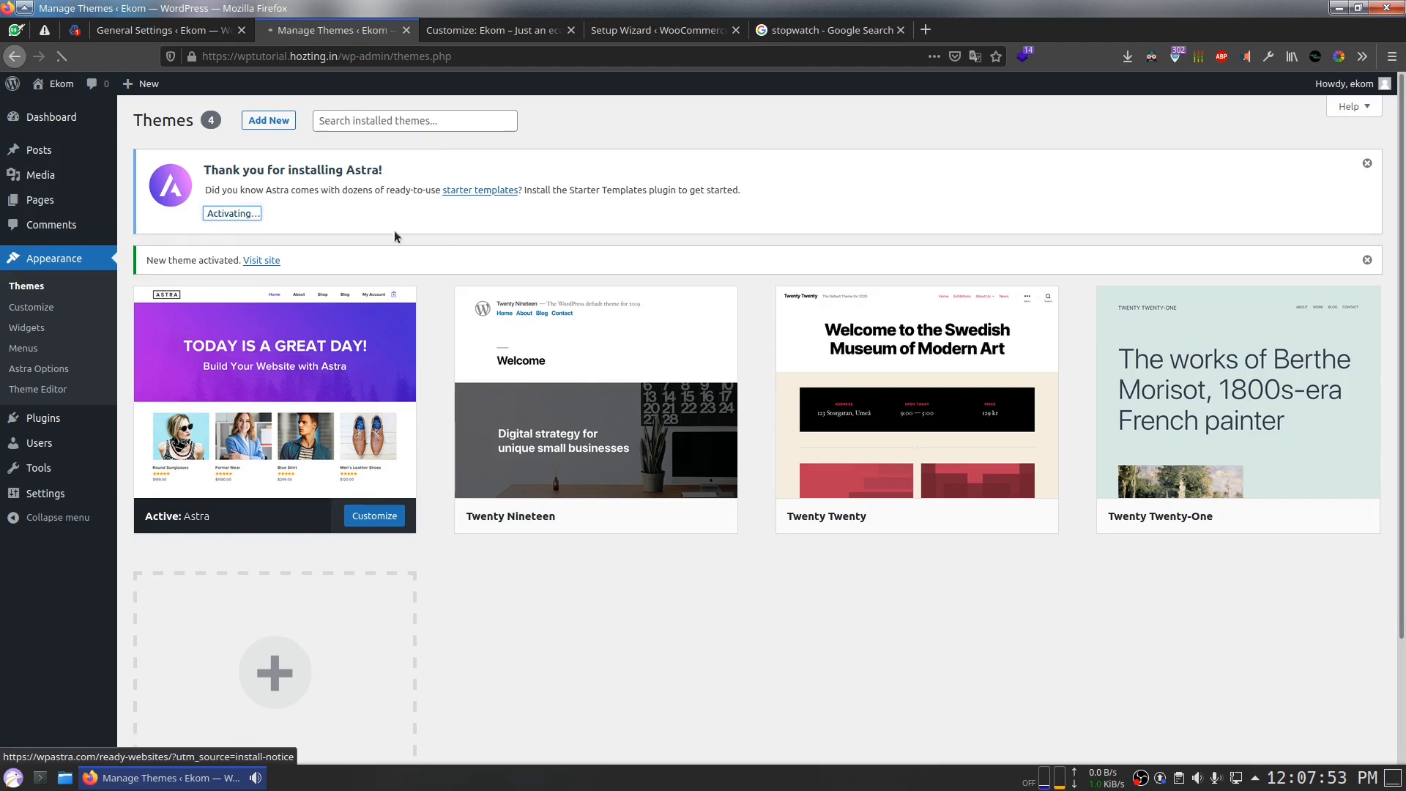
left_click(476, 30)
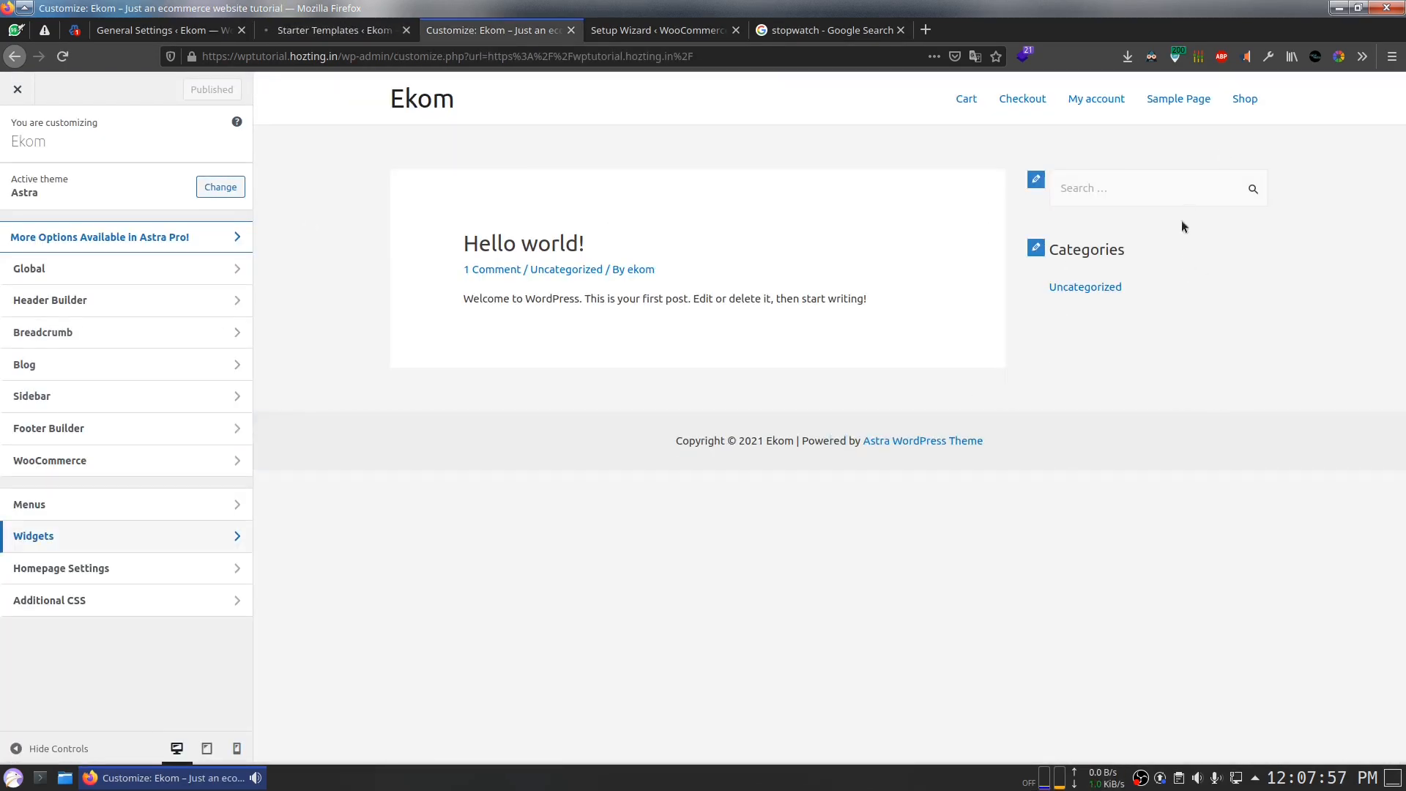
Step: Review the footer bottom row and footer builder general and design settings
left_click(261, 424)
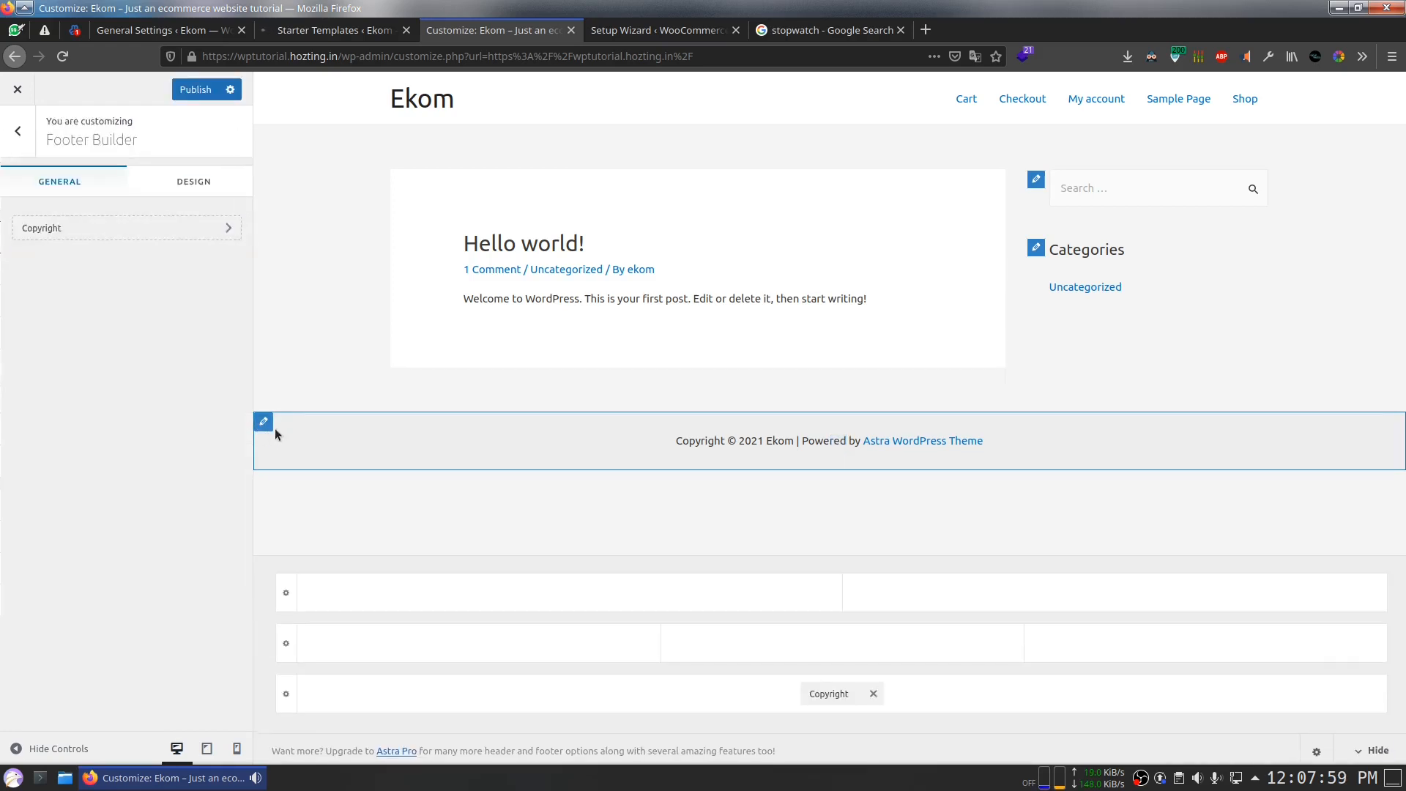
scroll(165, 364, "down", 1)
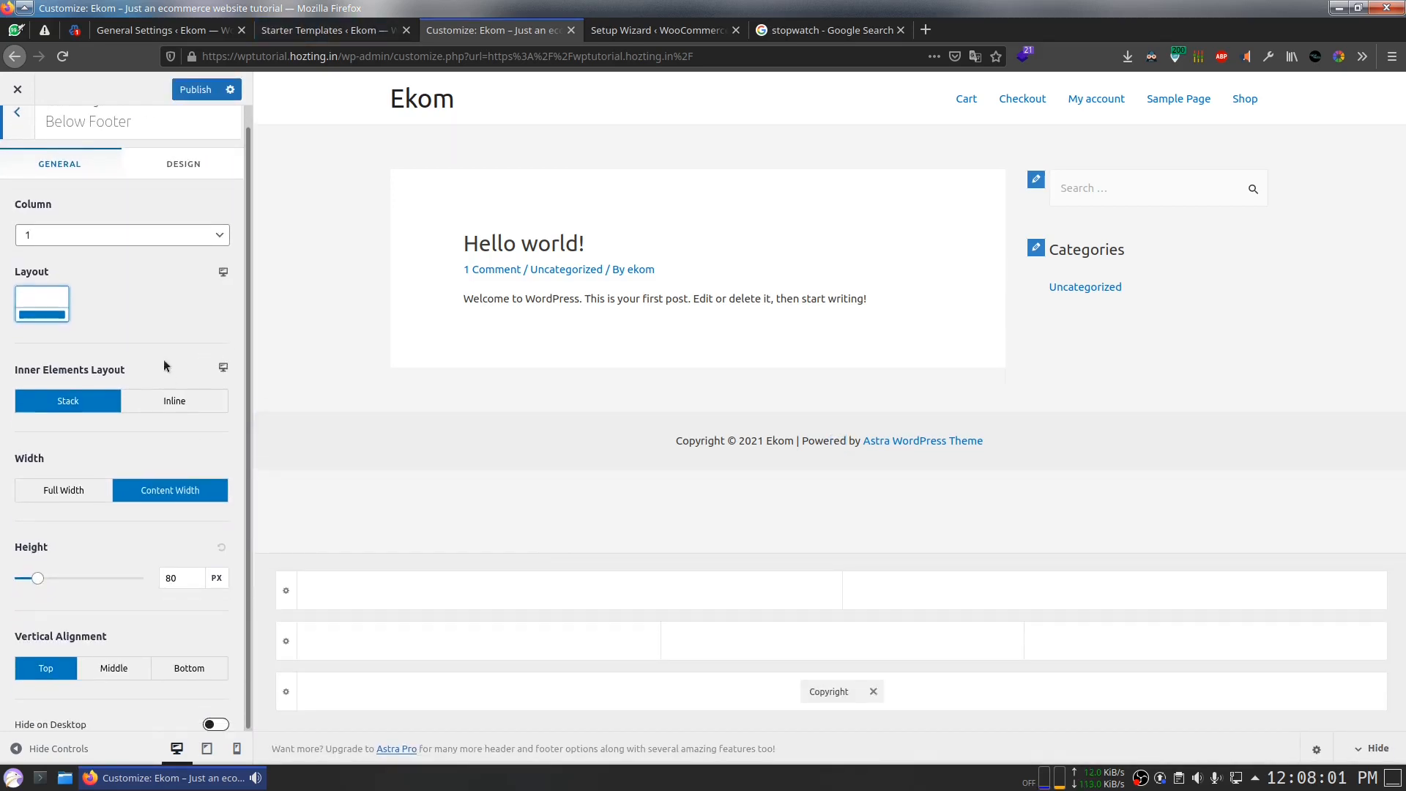
left_click(154, 176)
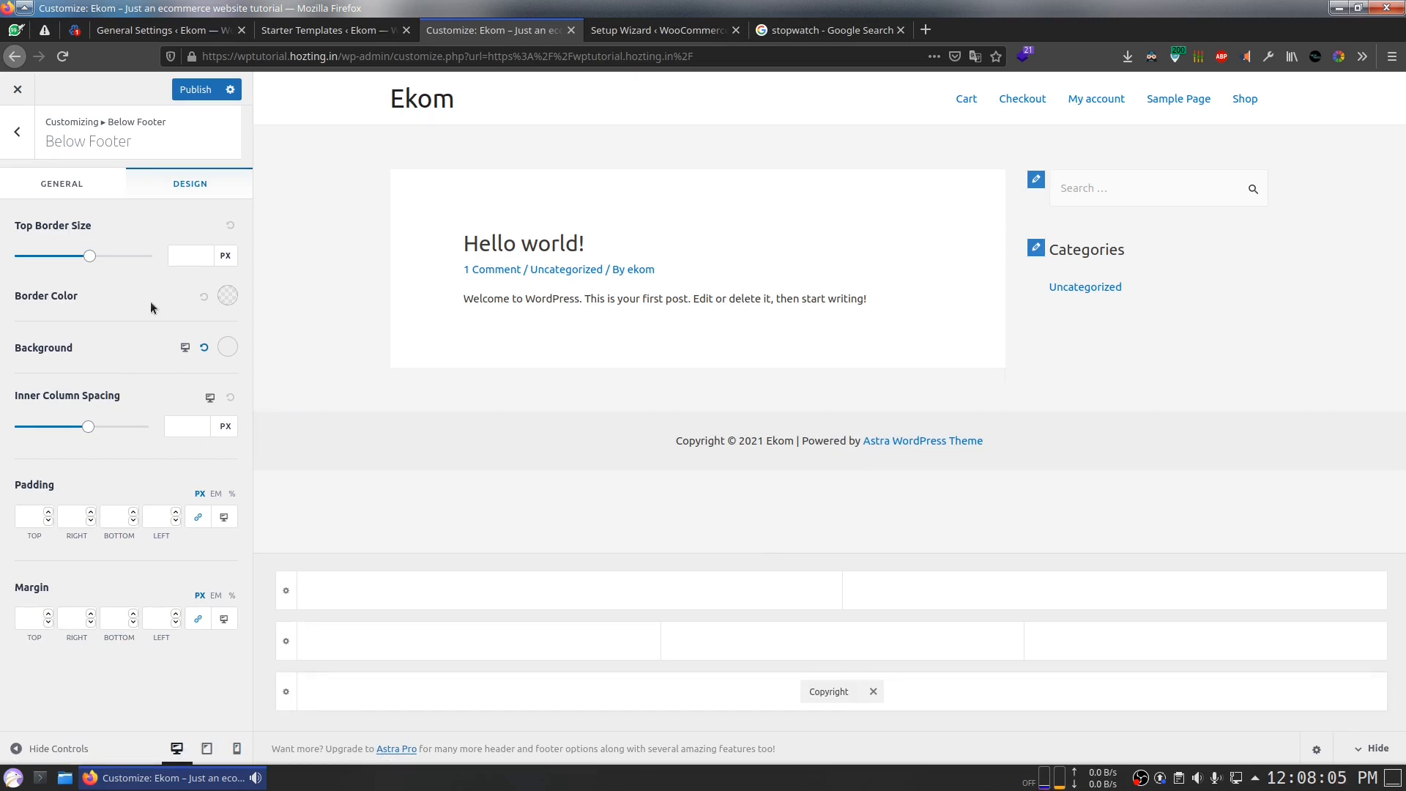
left_click(40, 176)
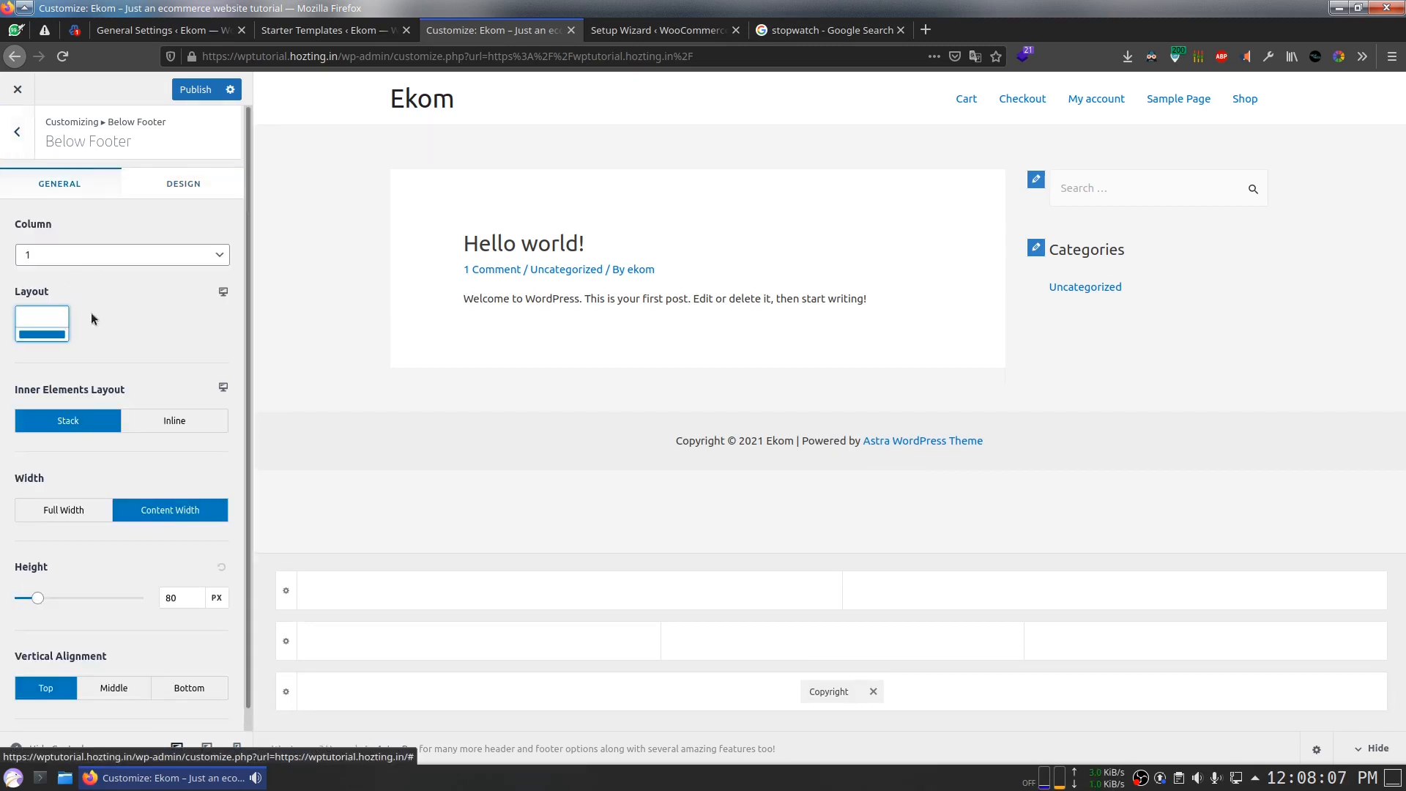
scroll(90, 315, "down", 1)
scroll(91, 315, "up", 1)
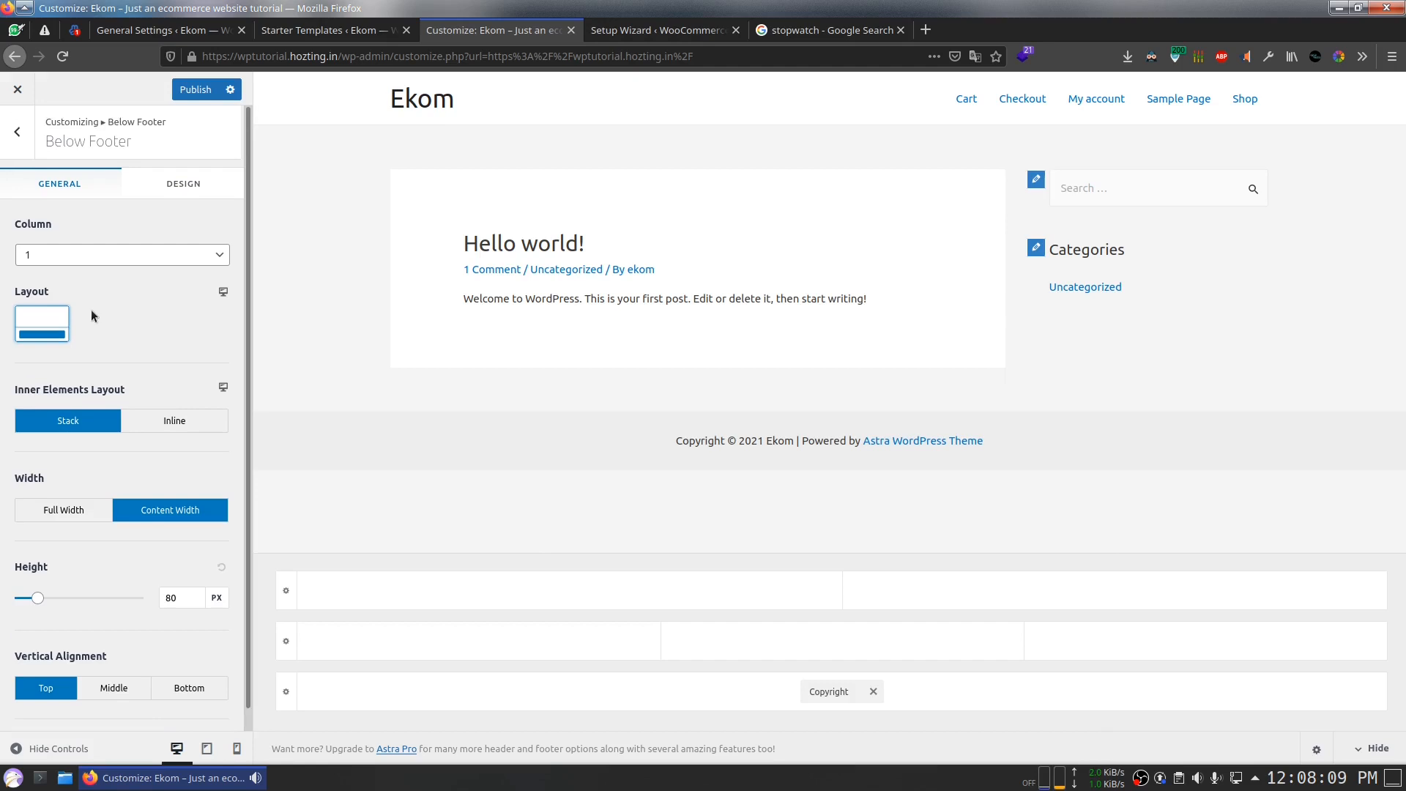
left_click(18, 144)
left_click(132, 176)
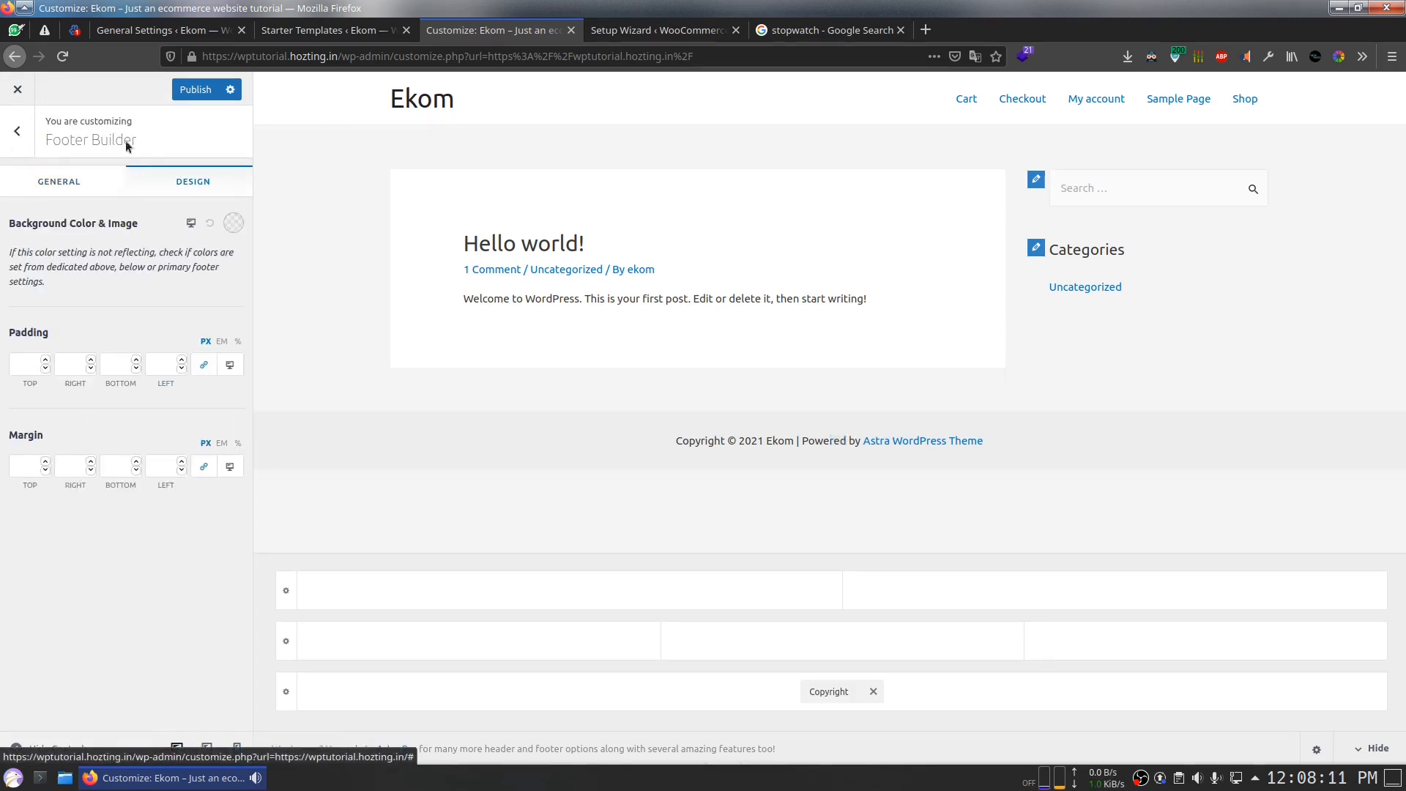
left_click(38, 189)
Step: In the Copyright element, replace 'Powered by [theme_author]' with 'Built with'
left_click(79, 222)
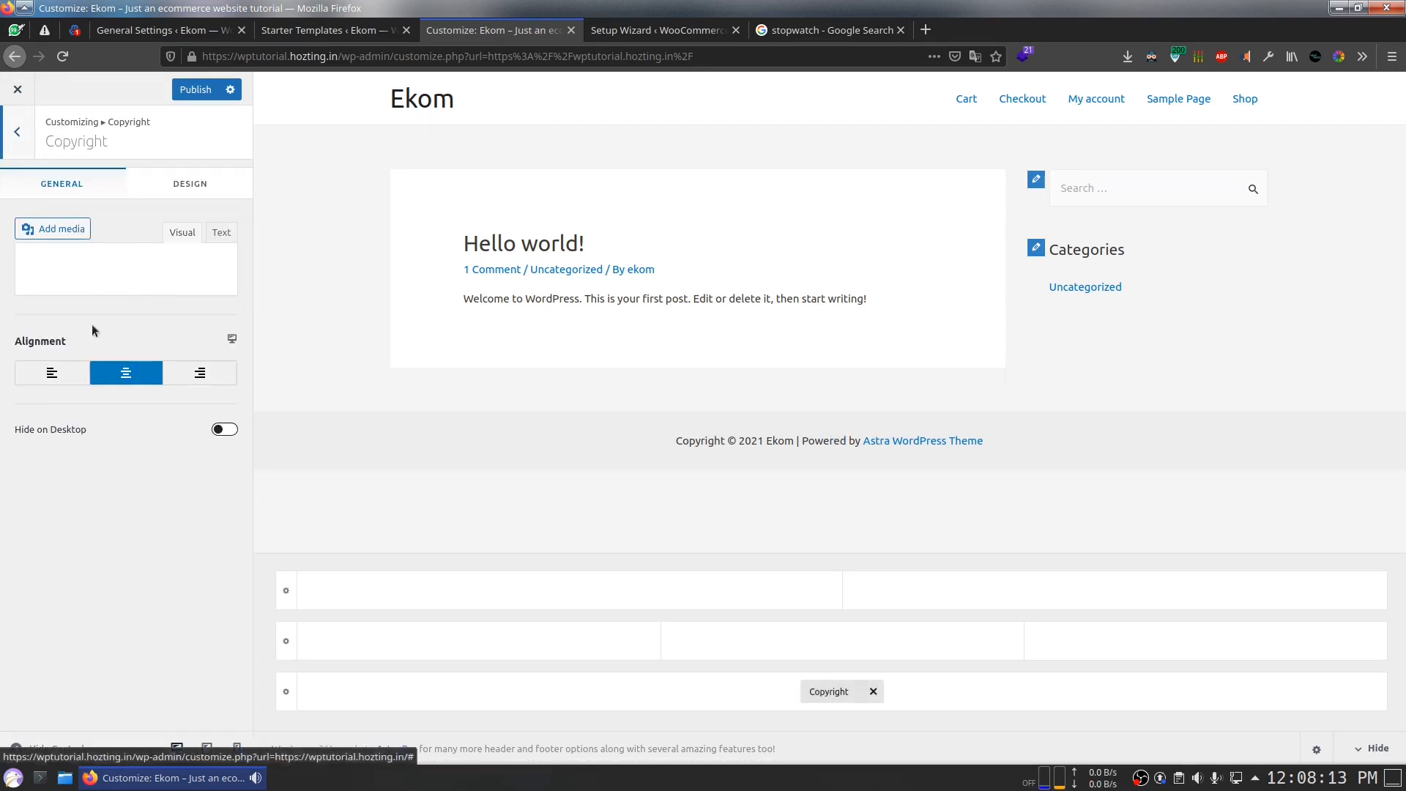
left_click(190, 183)
left_click(61, 183)
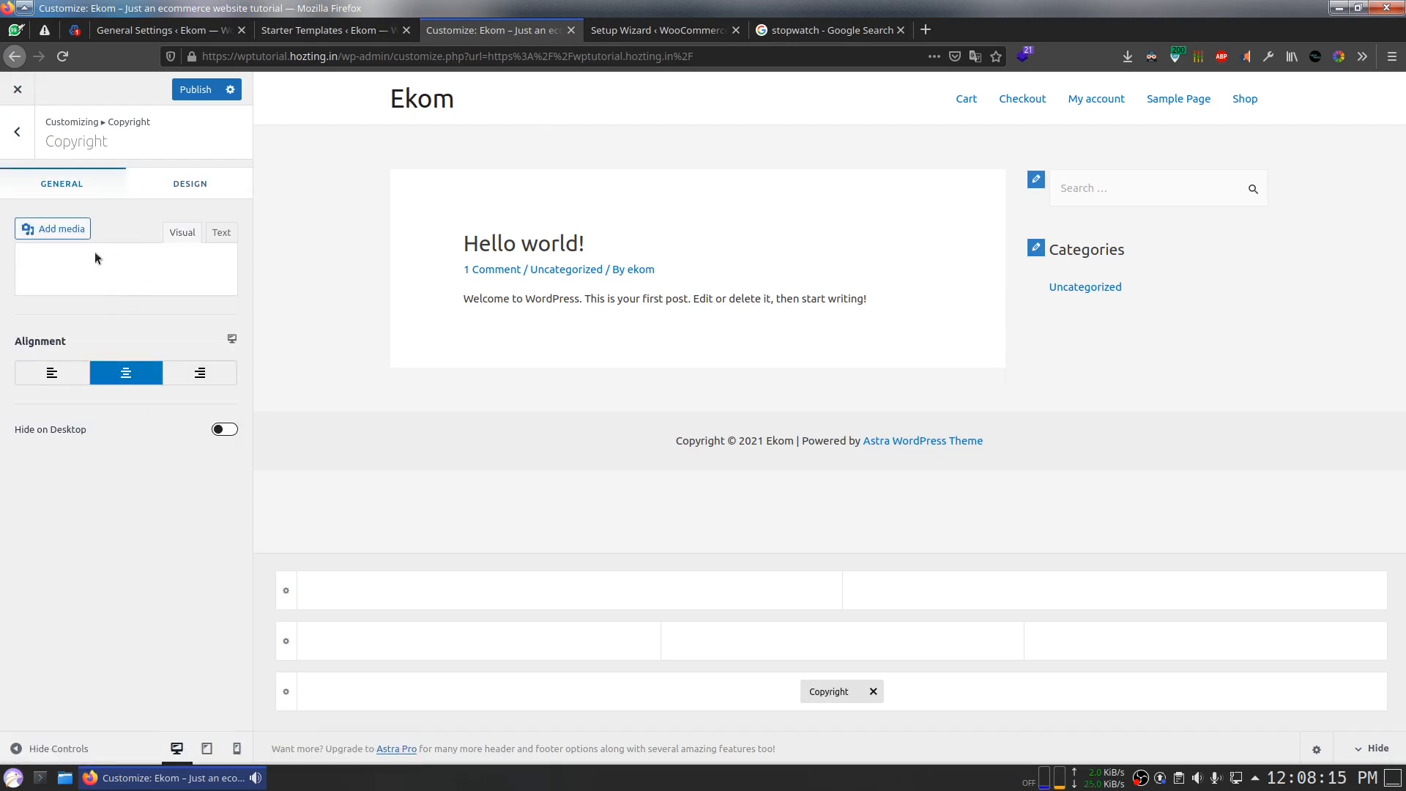
left_click_drag(211, 419, 125, 376)
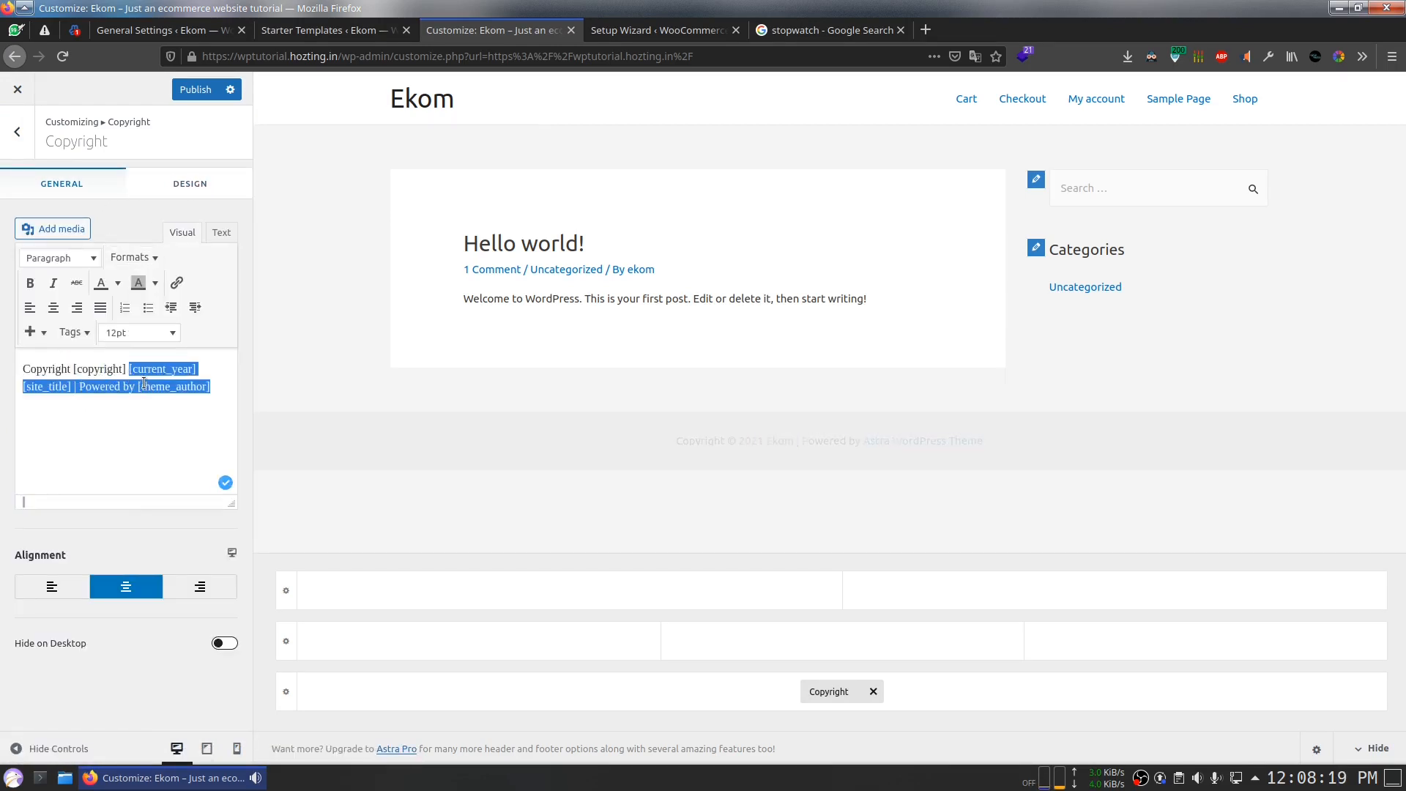
left_click(82, 385)
left_click_drag(80, 387, 236, 394)
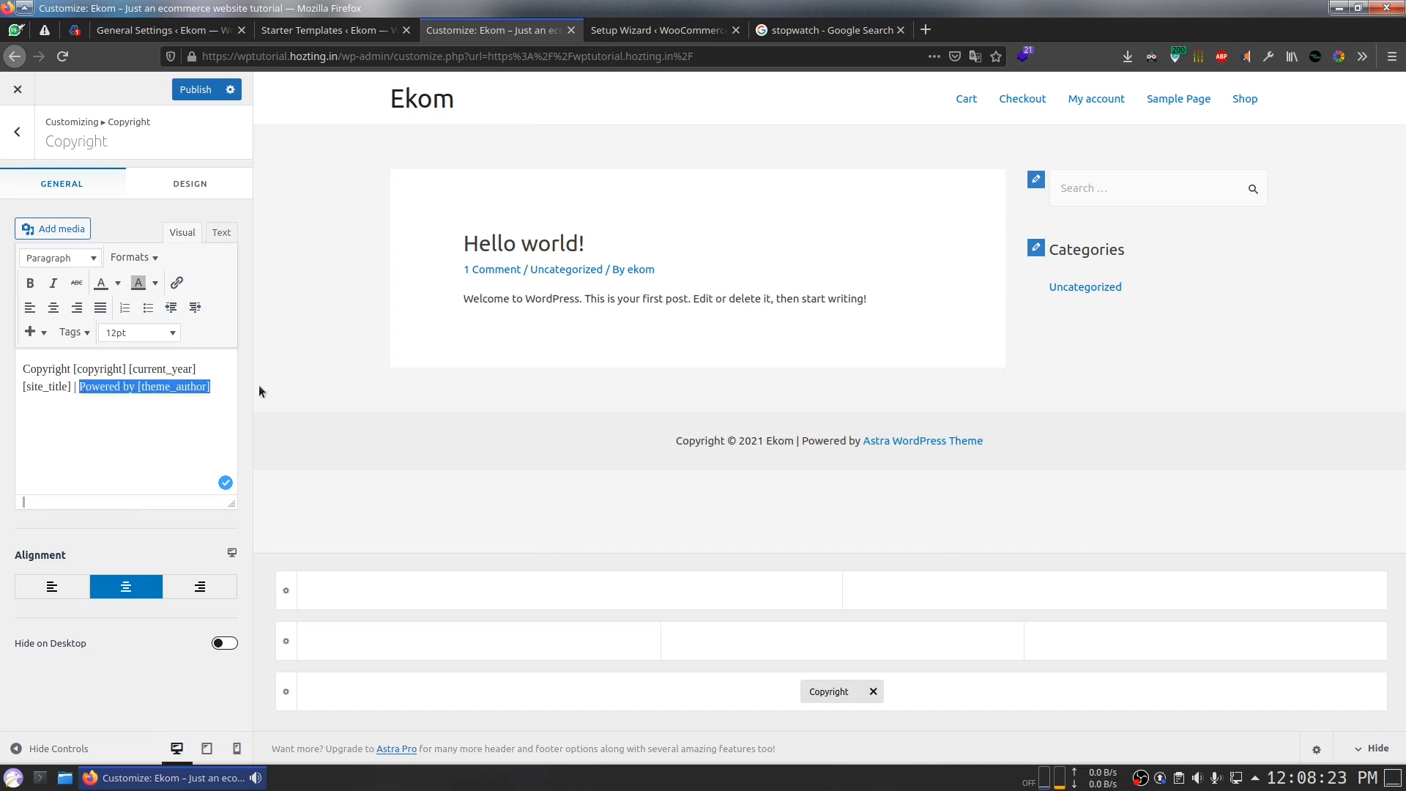
type("Built")
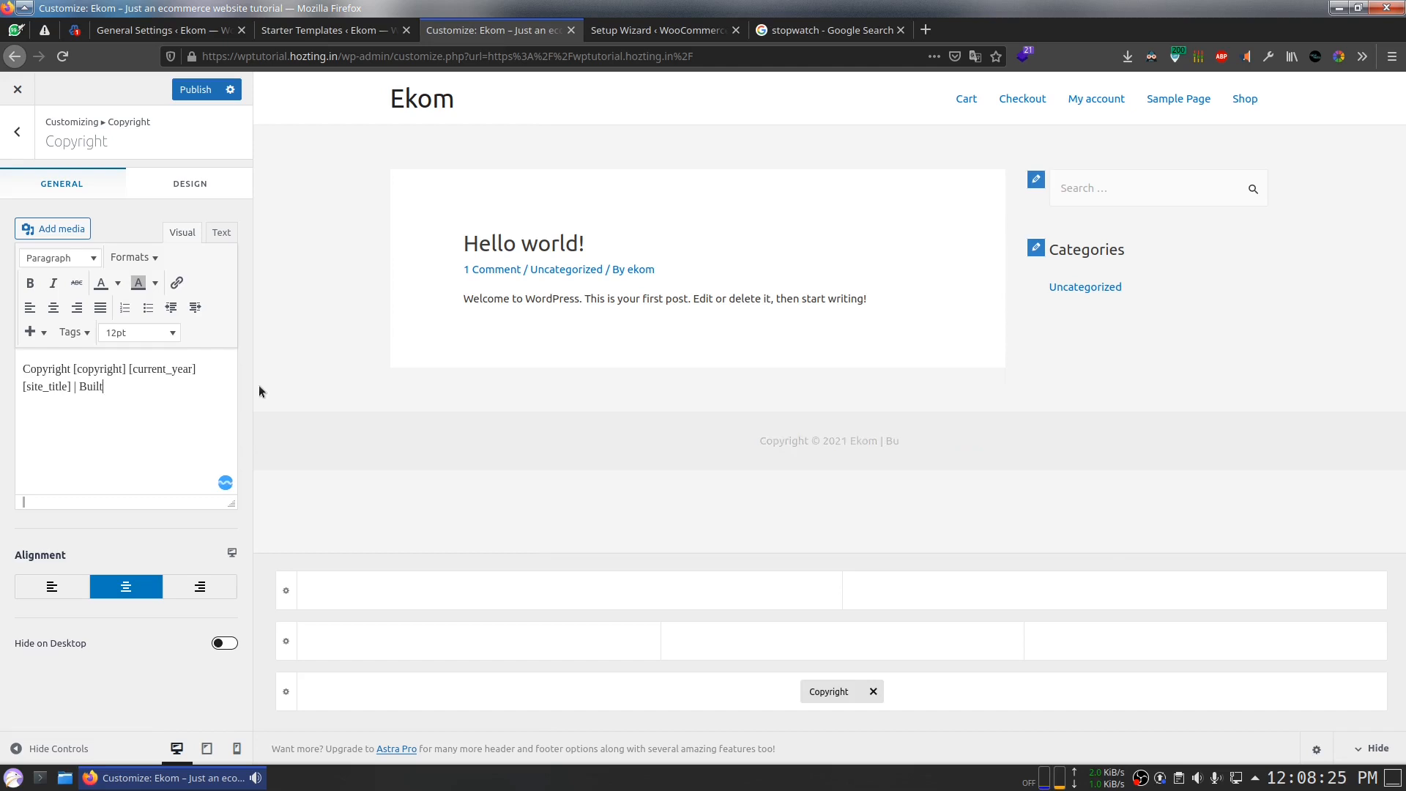
type(" with")
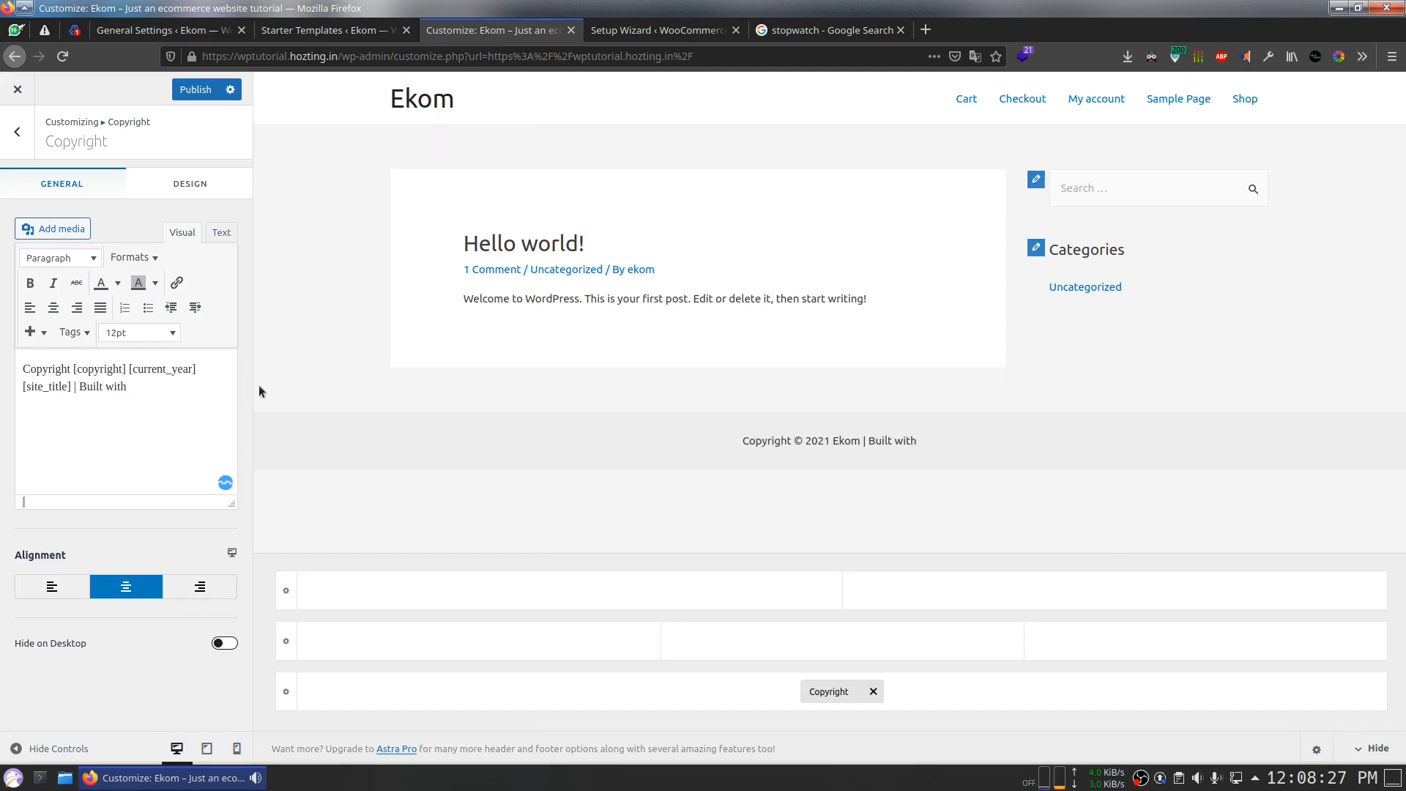
Step: Add a red heart emoji and 'by' plus the author's handle, then publish
key("ctrl+alt+e")
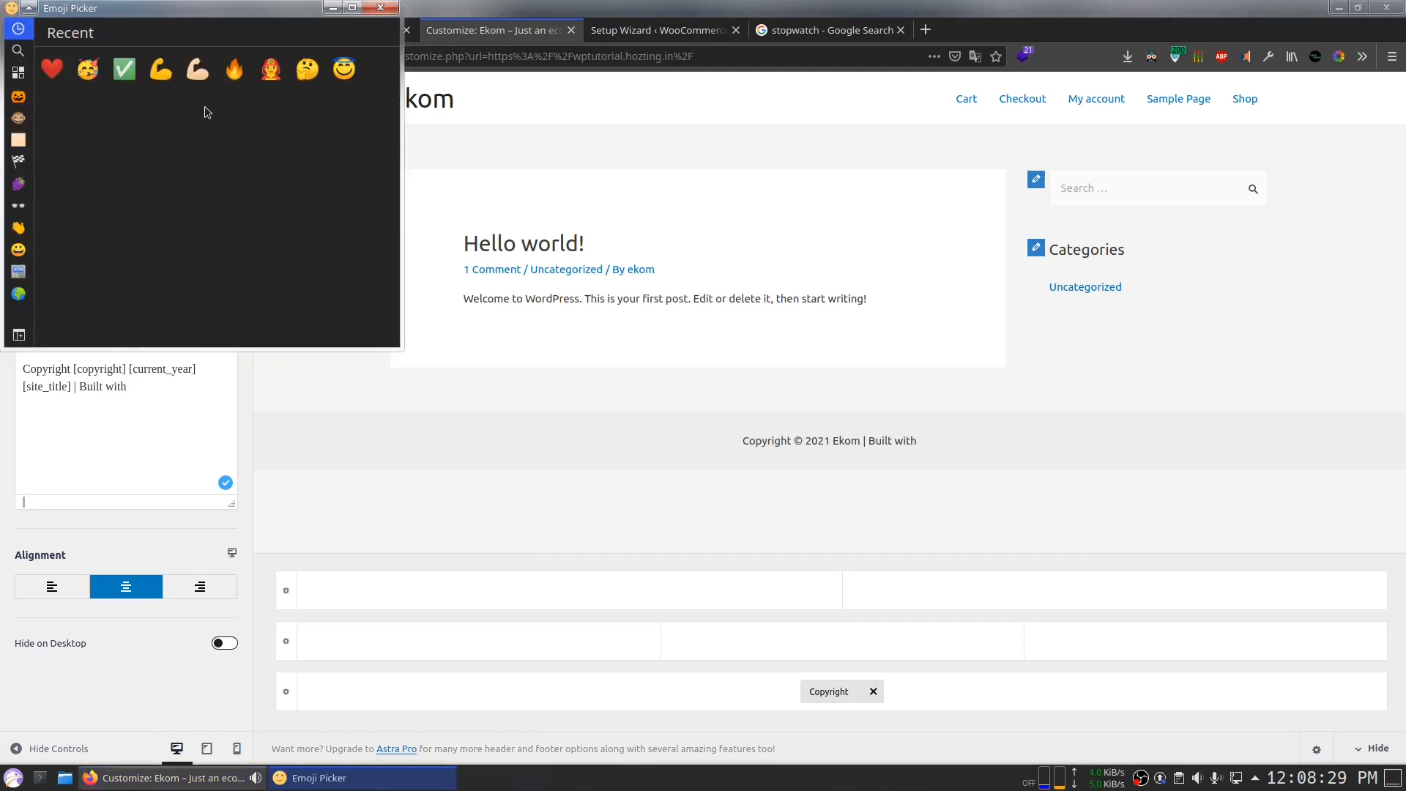
left_click(63, 75)
left_click(333, 8)
left_click(206, 411)
key("ctrl+v")
type("by @")
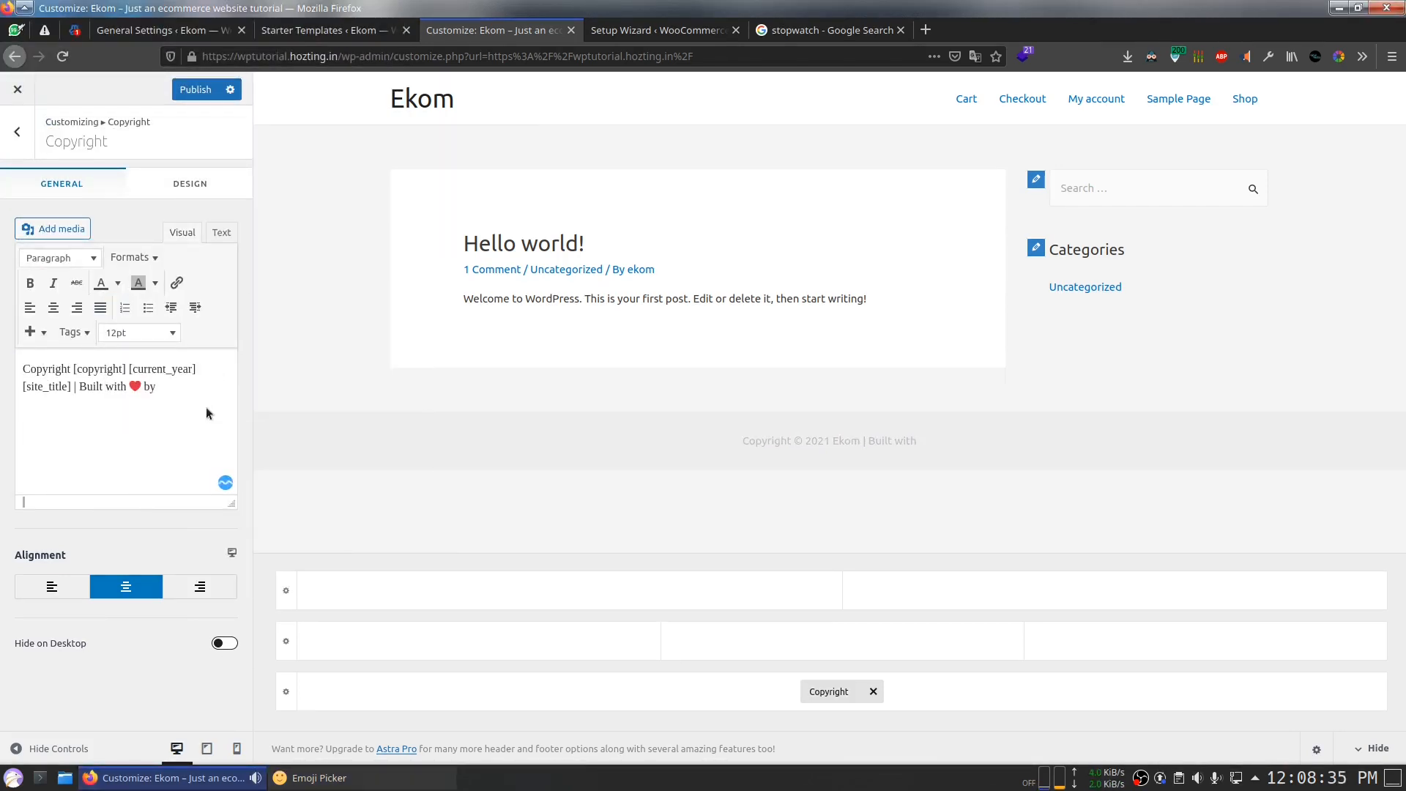
type("rahulhackz")
left_click(184, 90)
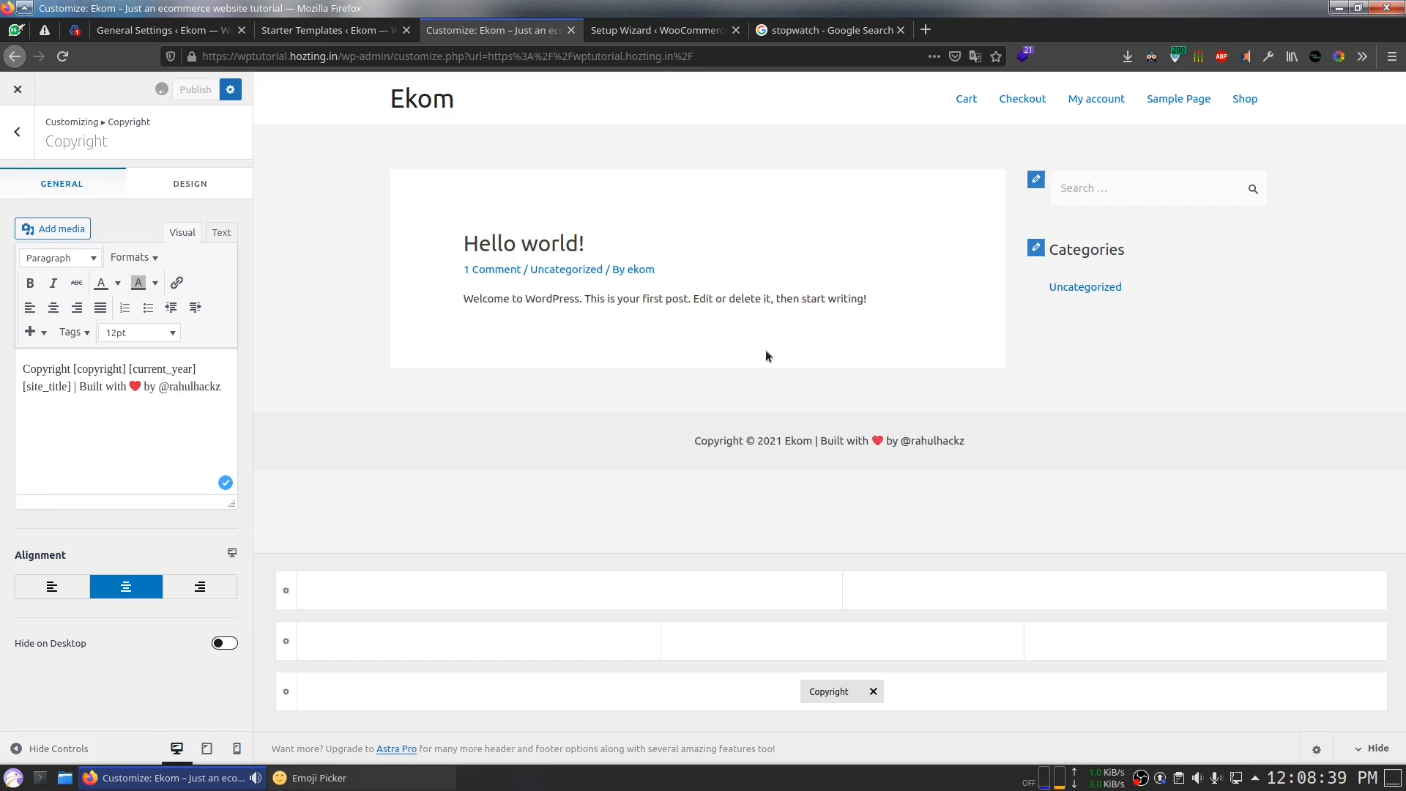
left_click(17, 132)
Step: Decline usage tracking, skip the WooCommerce store details setup and close the welcome tour
left_click(657, 30)
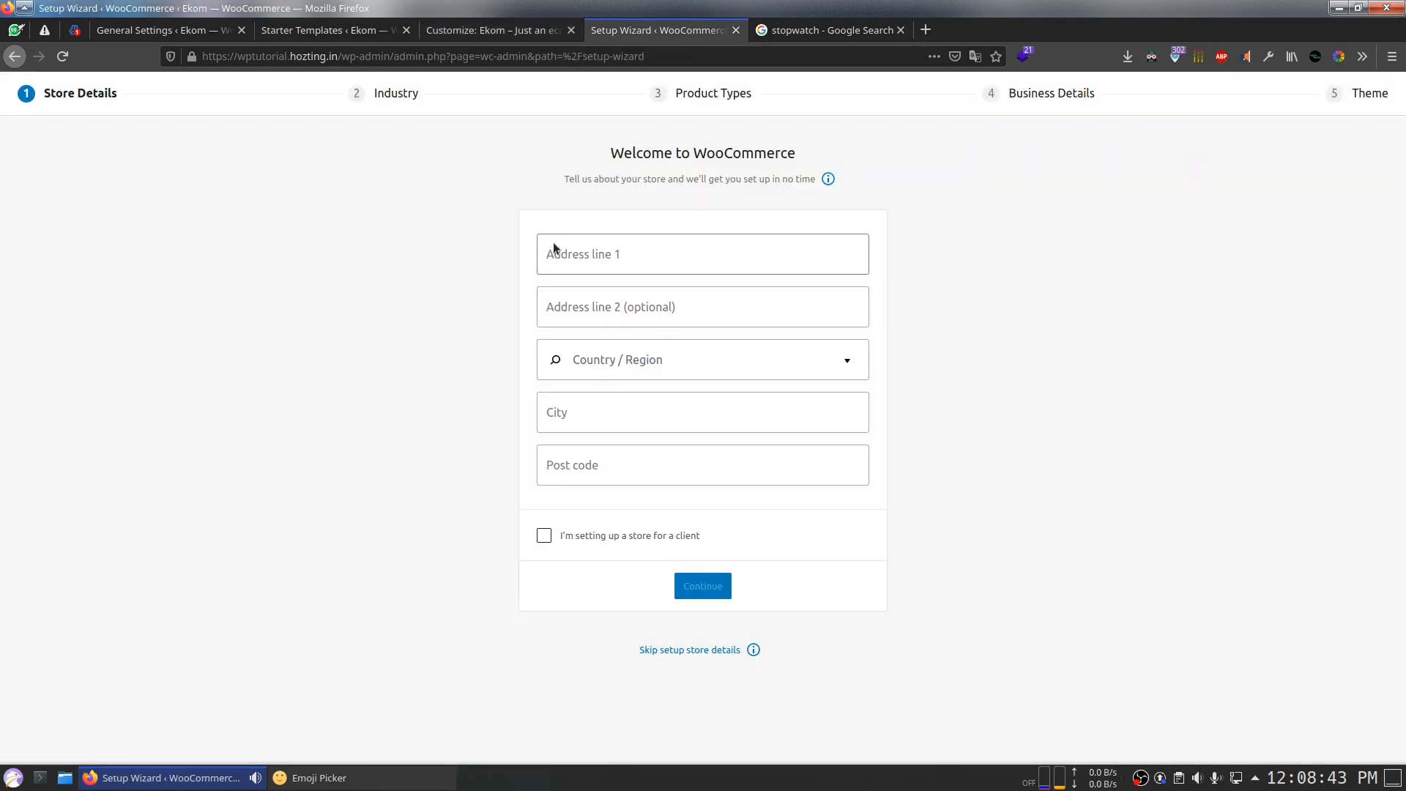
left_click(678, 648)
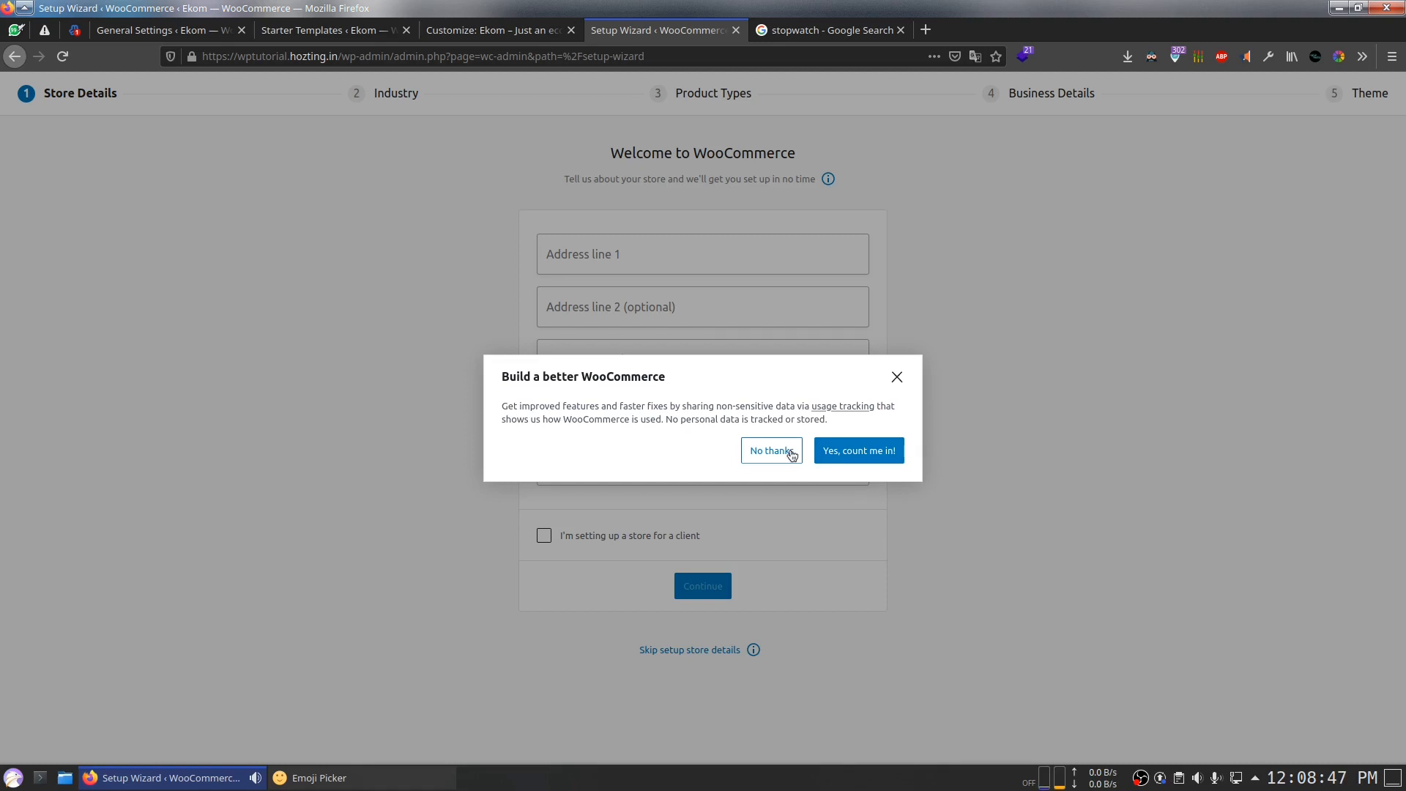
left_click(765, 450)
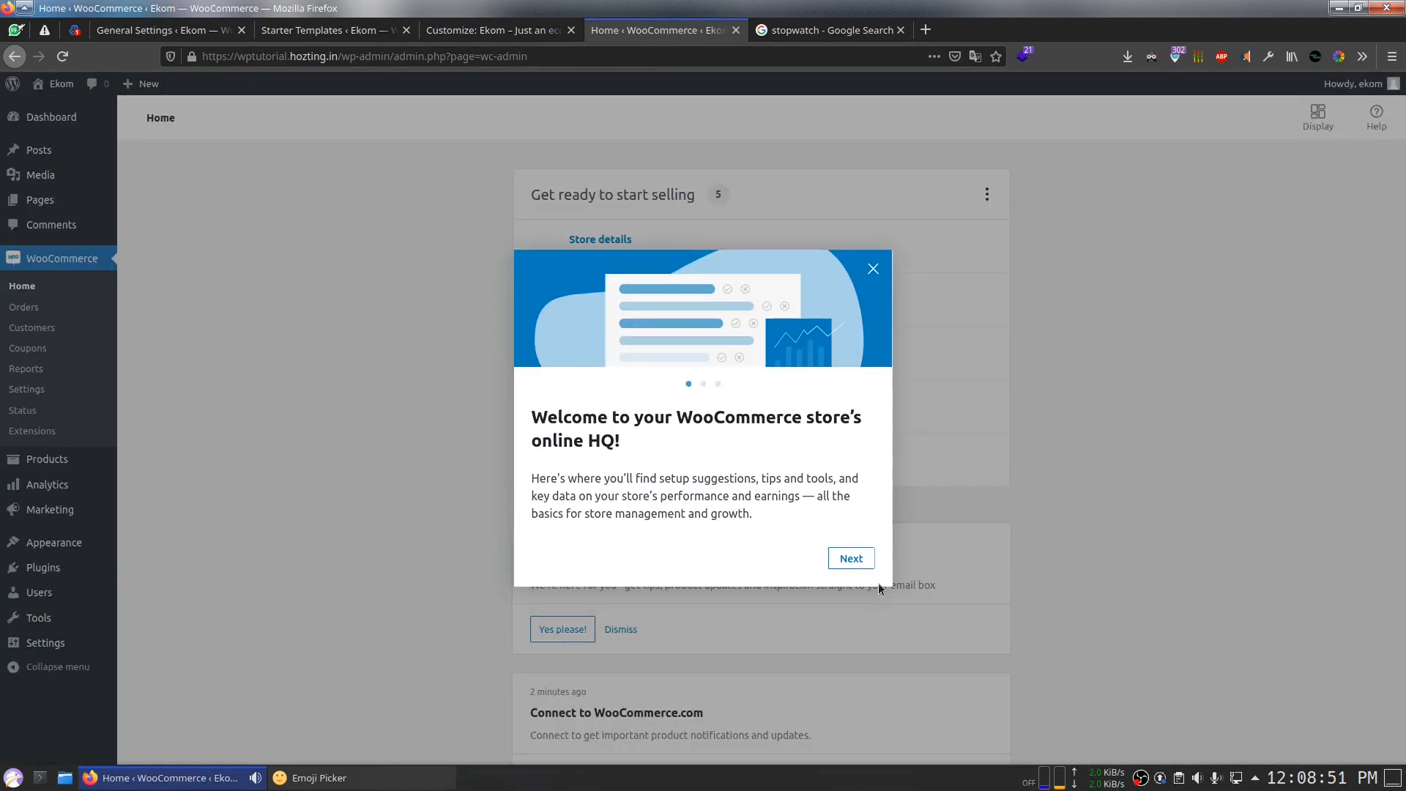
left_click(853, 562)
left_click(856, 564)
left_click(858, 565)
scroll(842, 542, "down", 1)
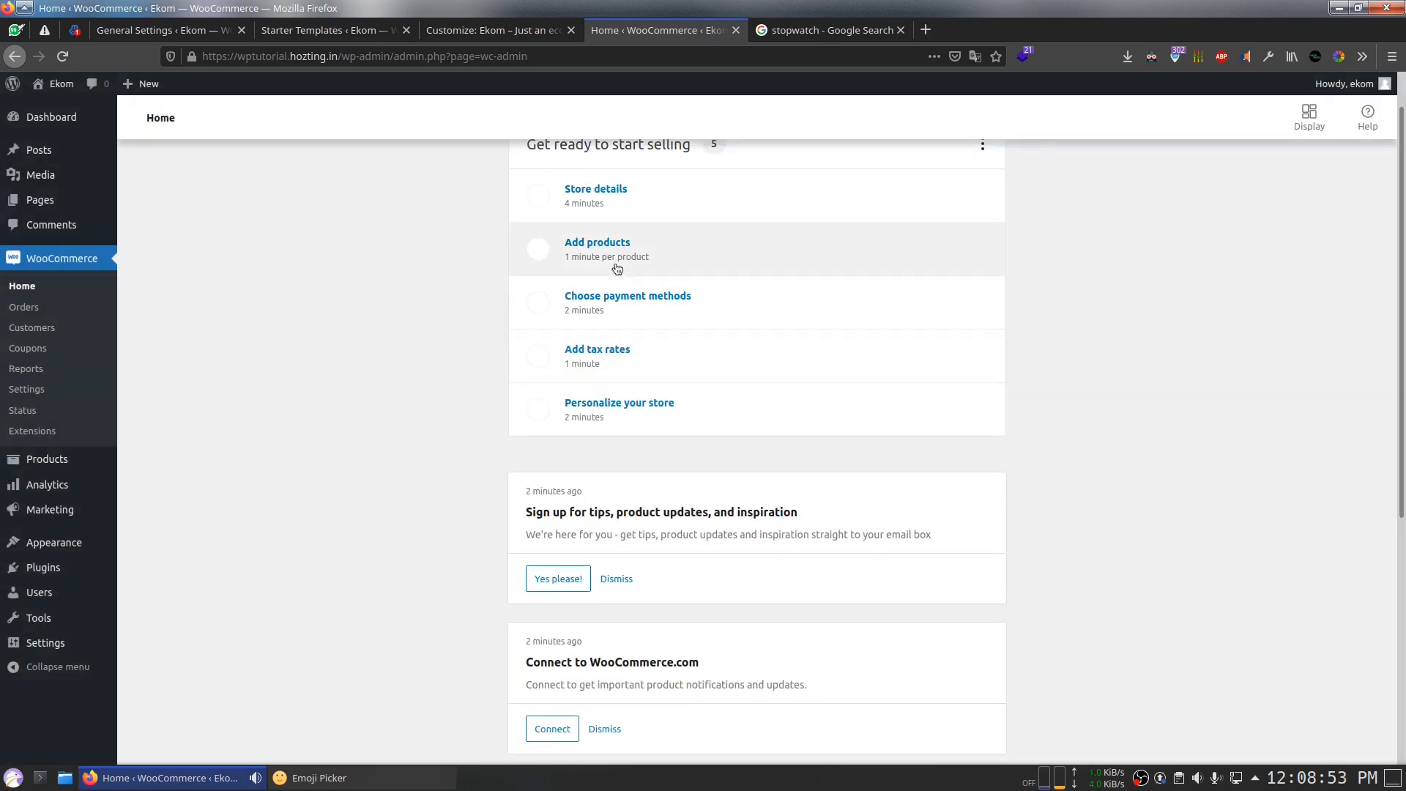
Step: Open Add products and start a Physical product from a template
left_click(612, 240)
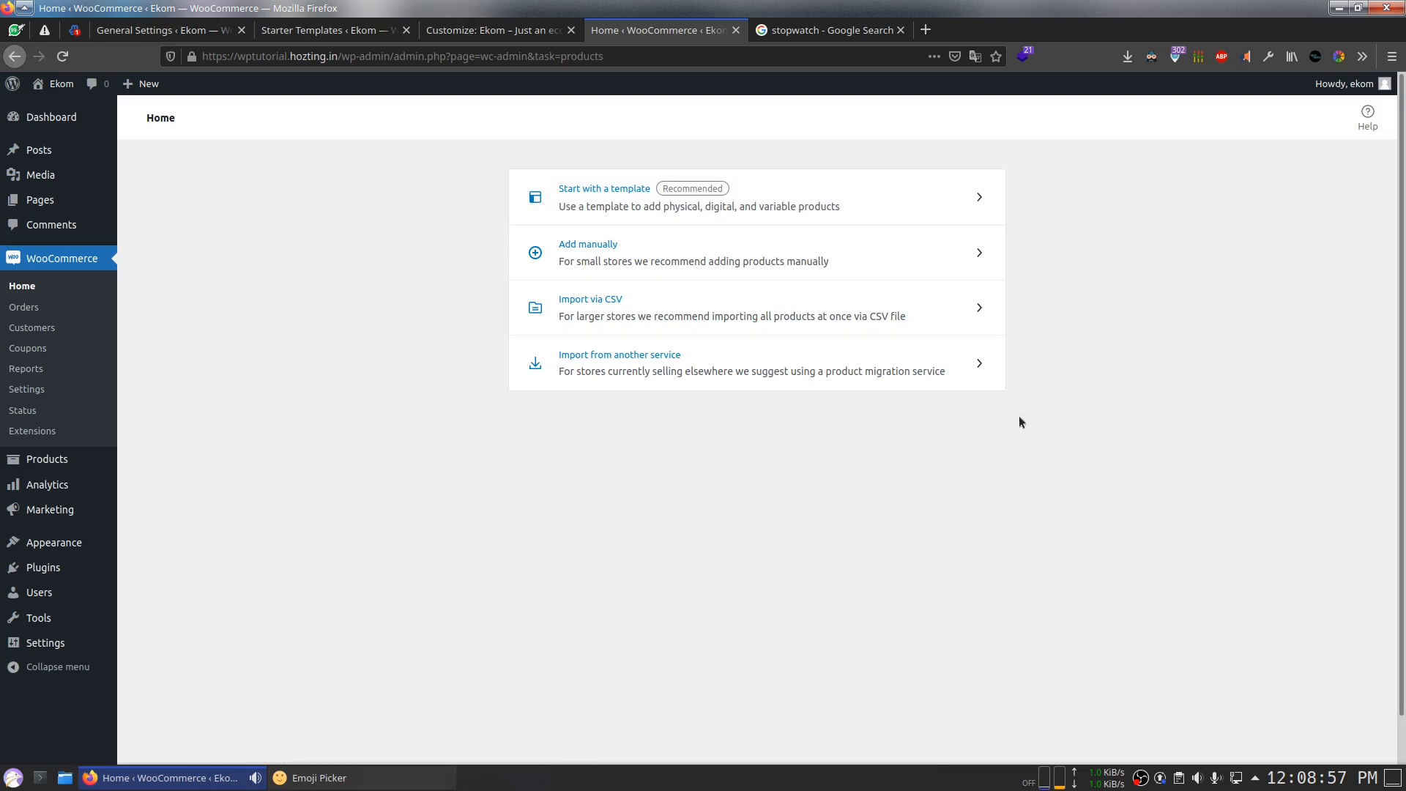
left_click(832, 197)
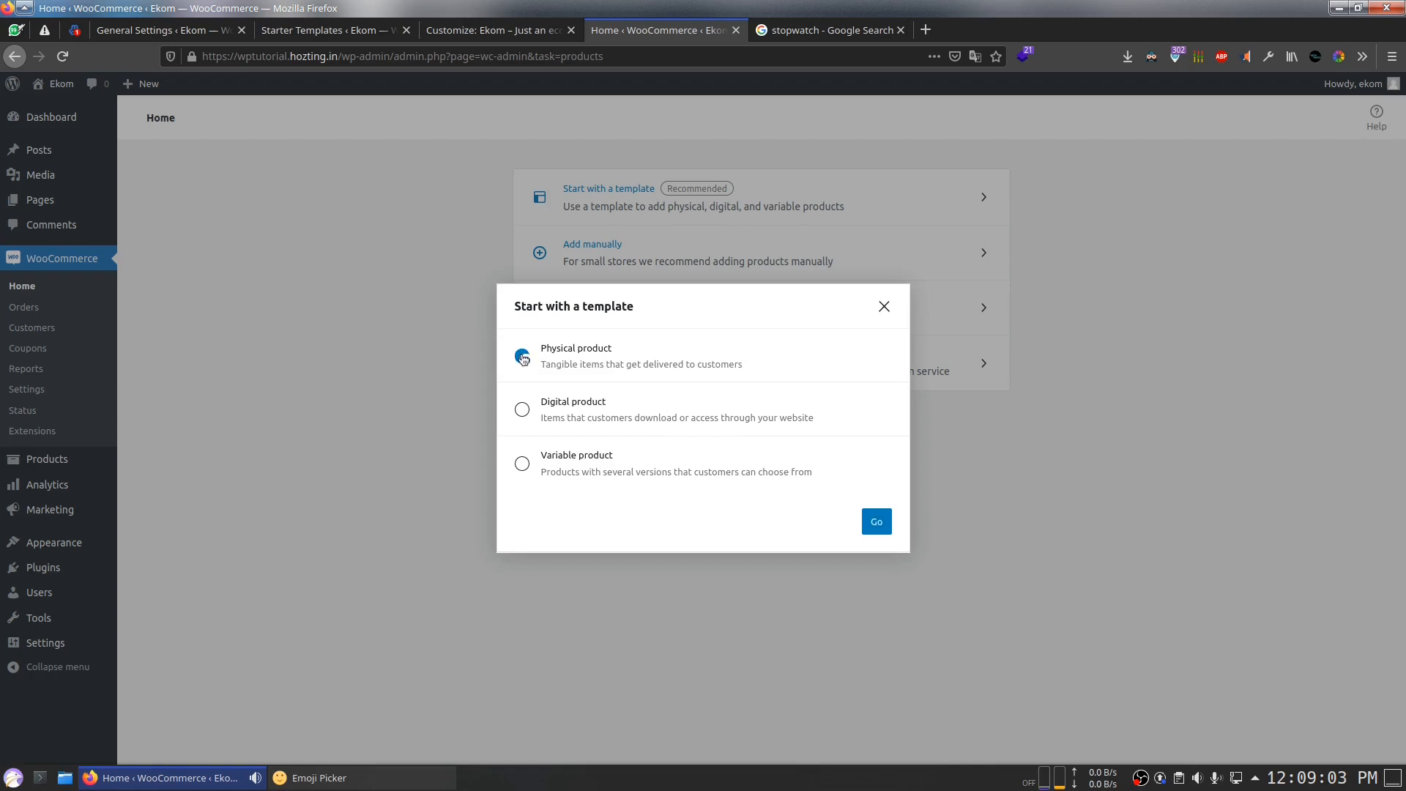
left_click(880, 516)
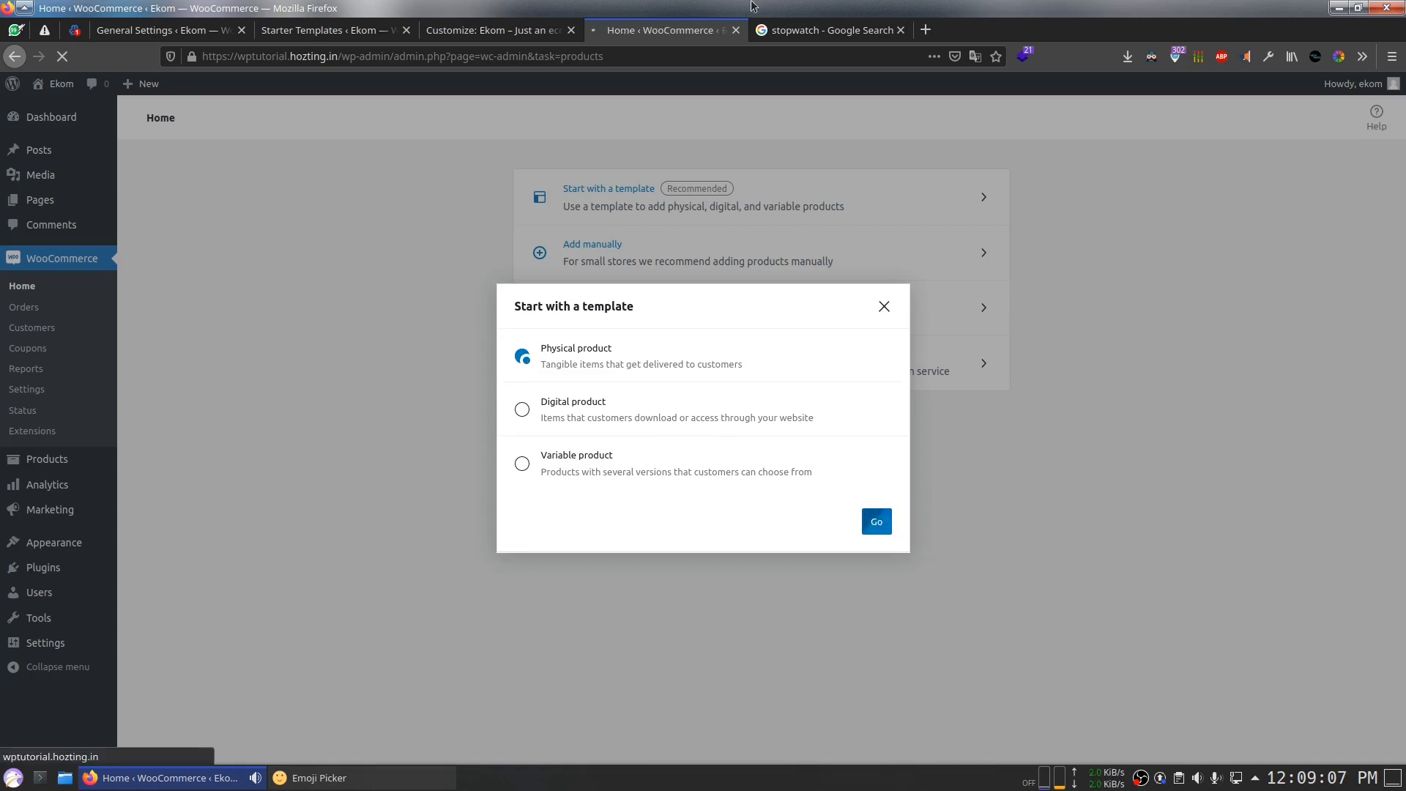
Step: Return to the Edit product page and dismiss the product tour tips
left_click(805, 36)
left_click(627, 32)
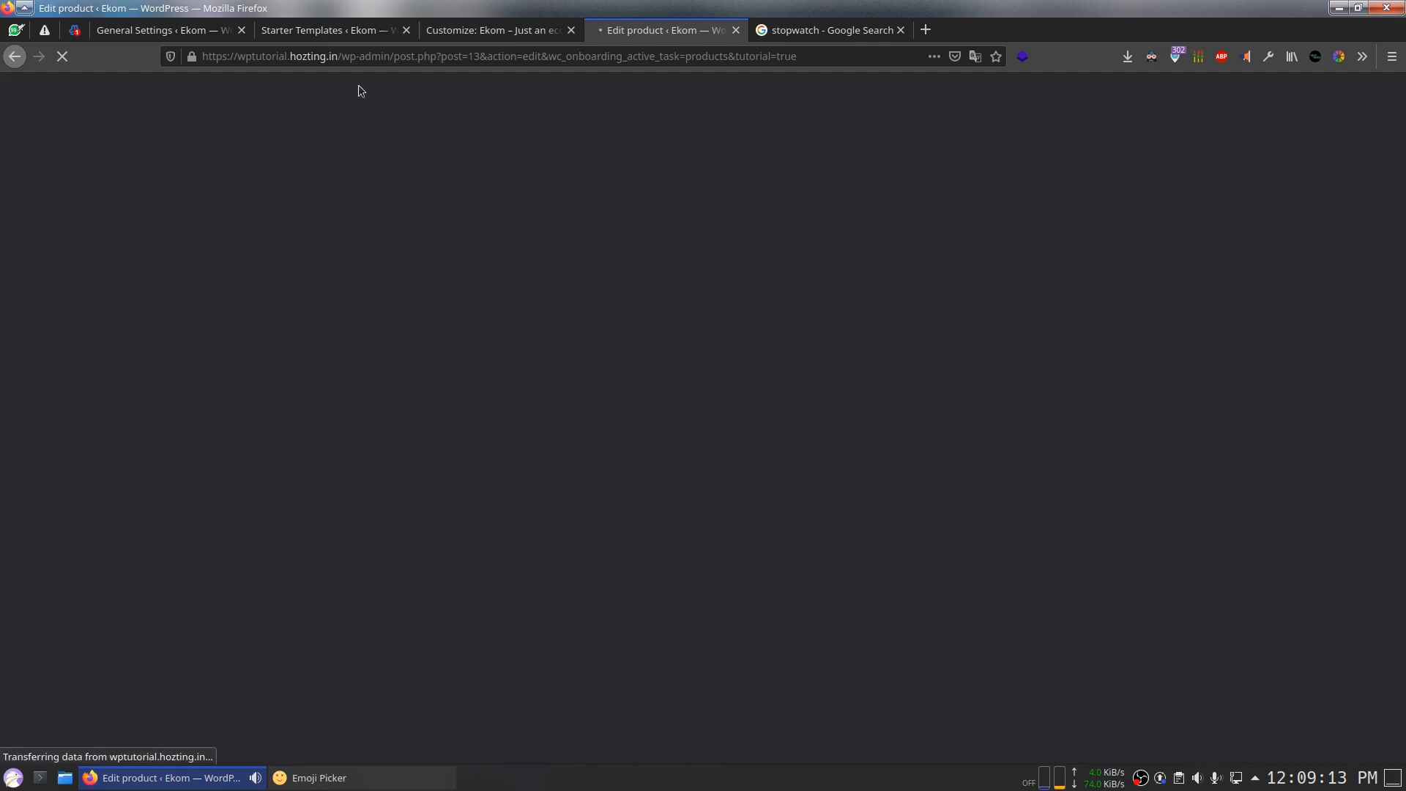
left_click(480, 34)
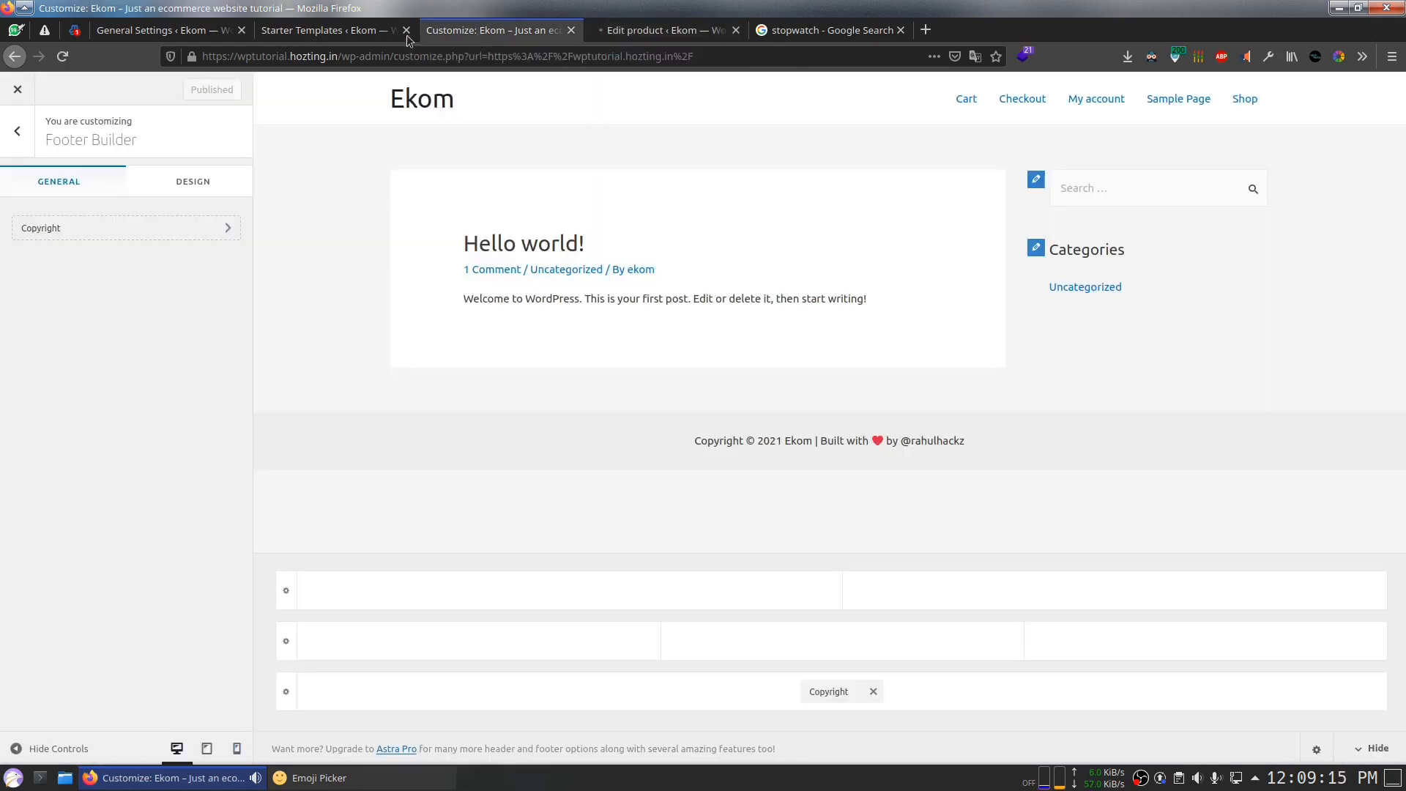
left_click(343, 32)
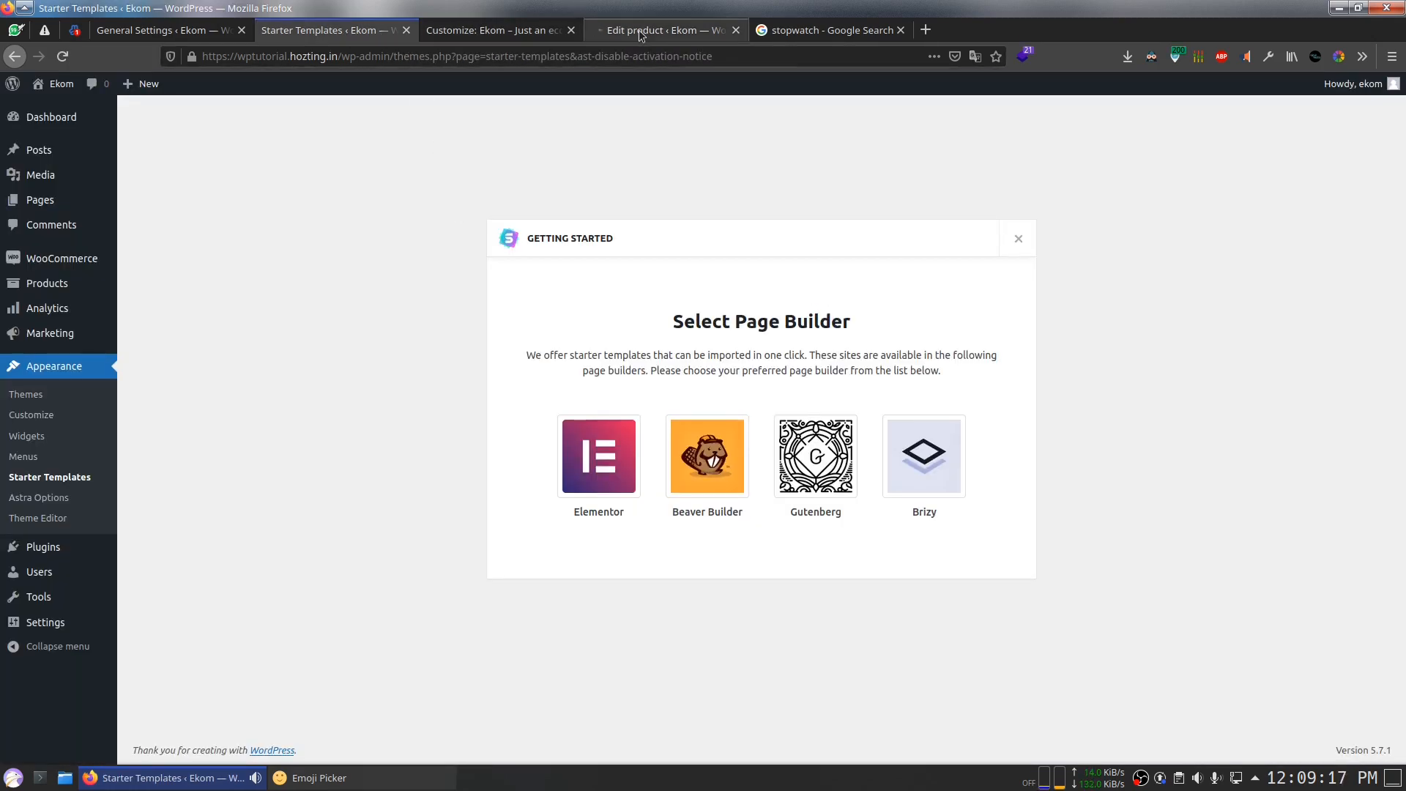
left_click(599, 32)
left_click(578, 36)
left_click(594, 36)
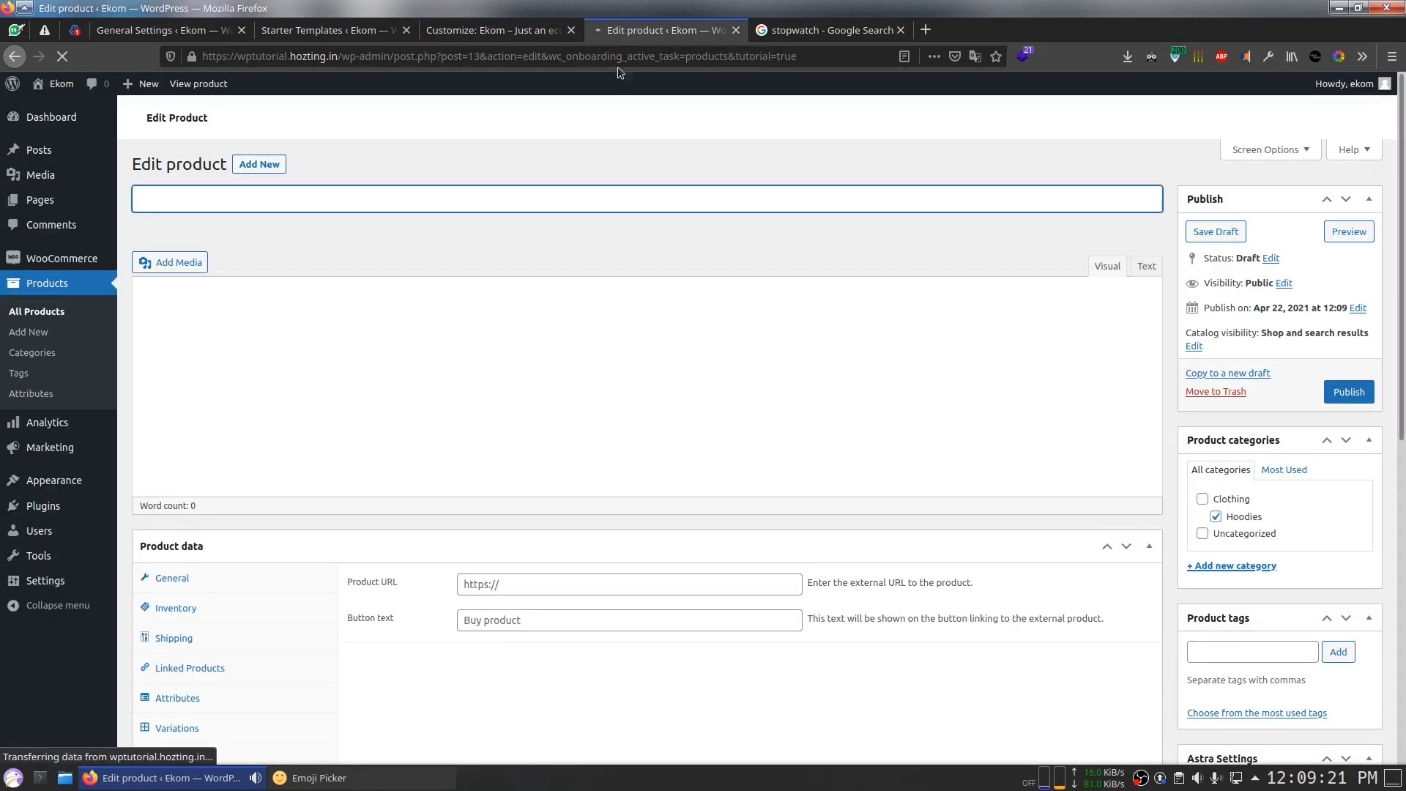
scroll(668, 305, "down", 5)
scroll(664, 352, "up", 5)
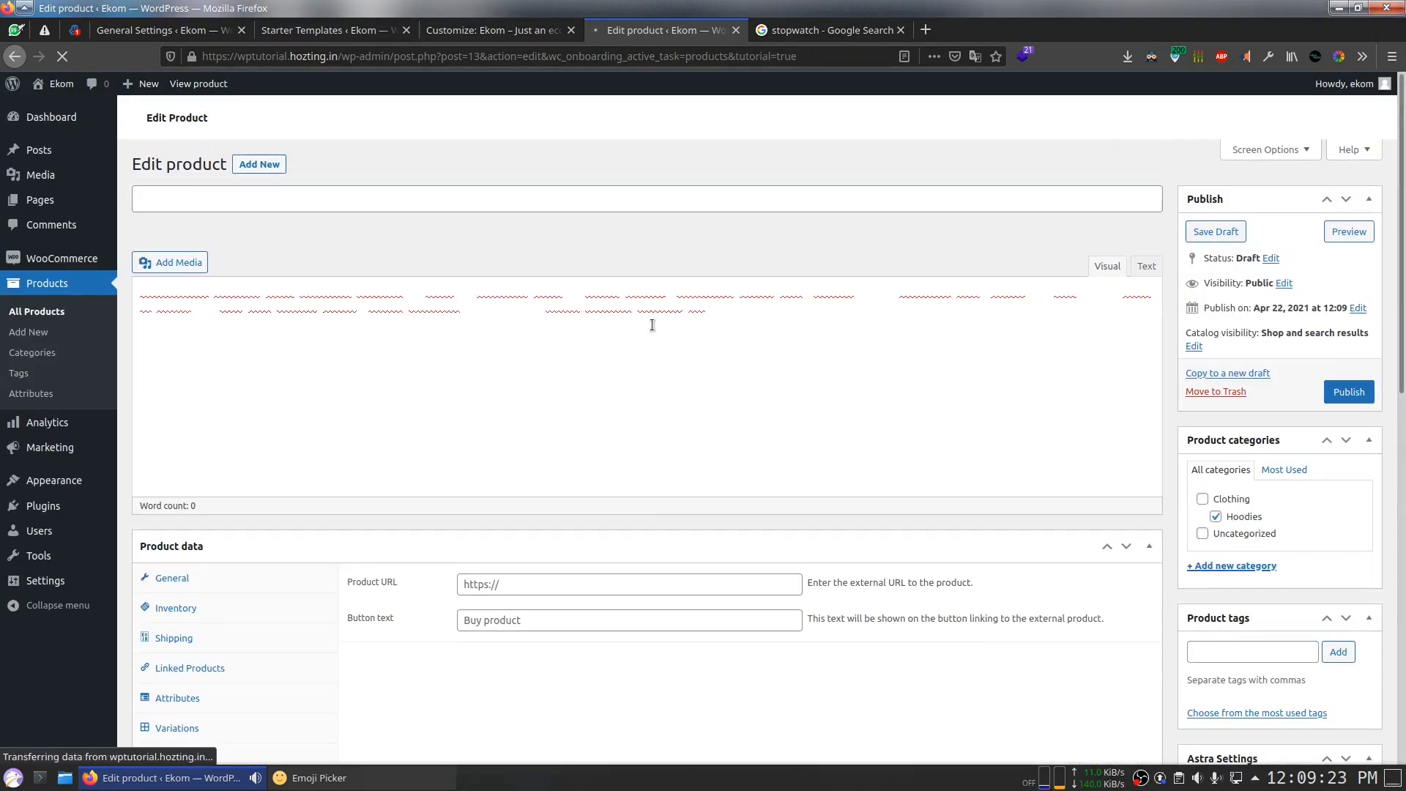
left_click_drag(751, 347, 247, 243)
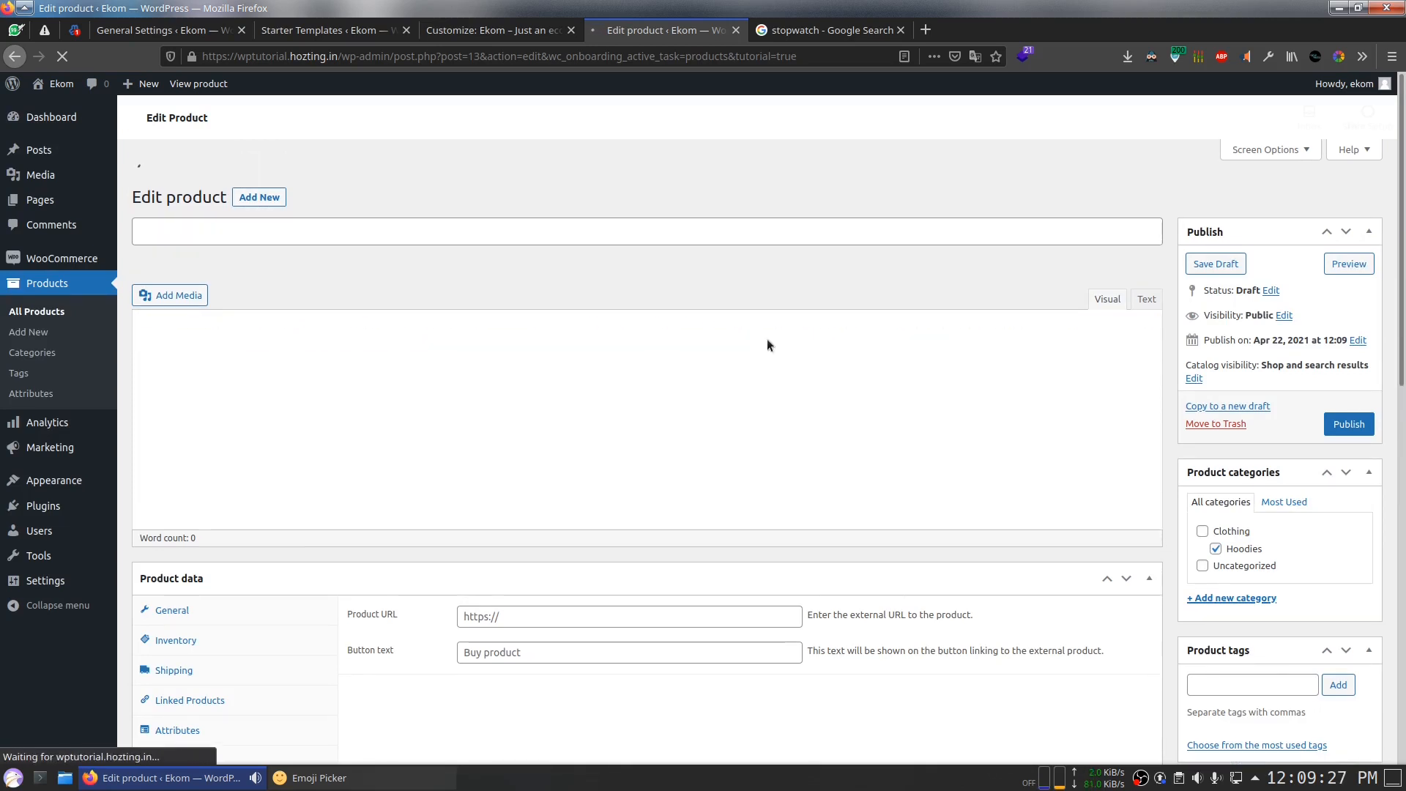
left_click_drag(771, 367, 376, 244)
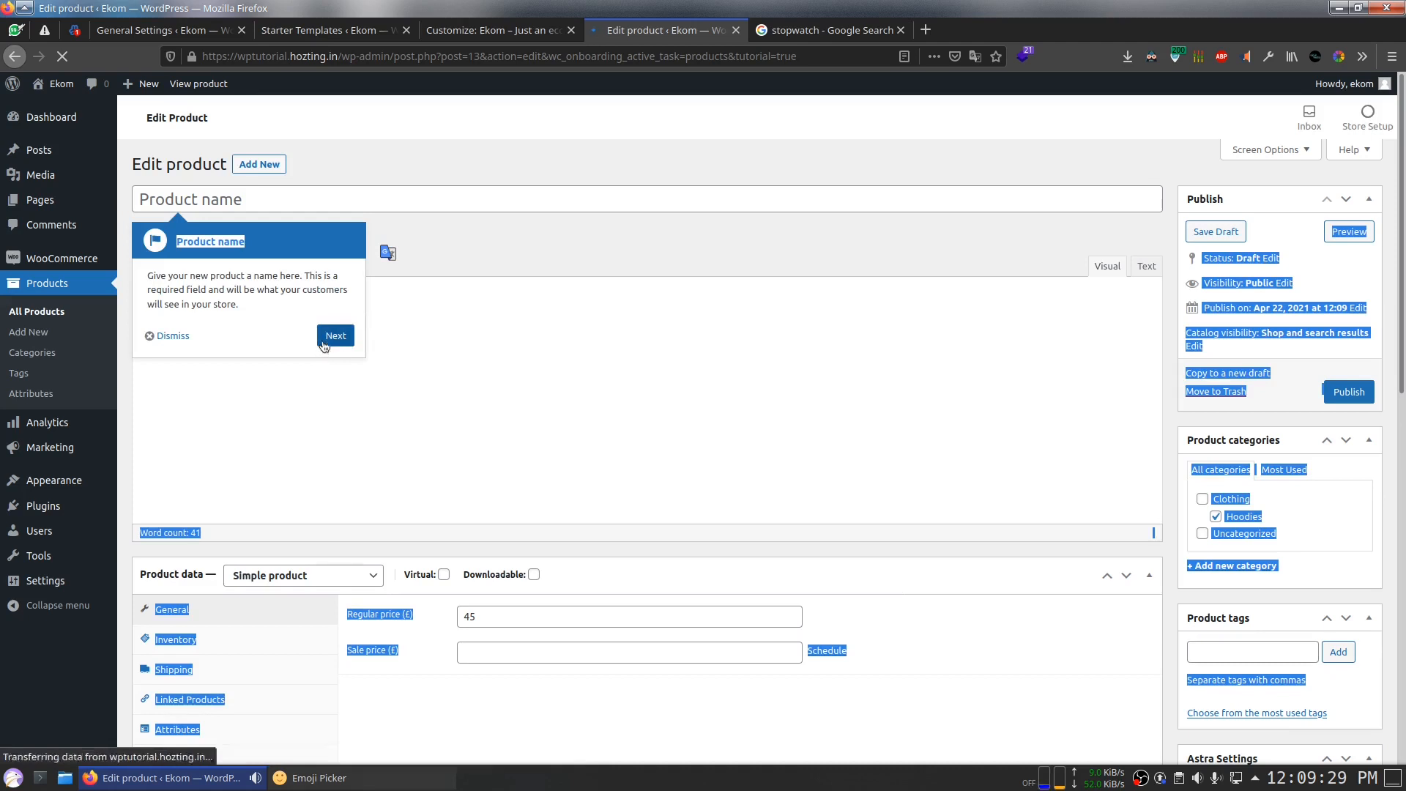
left_click(334, 336)
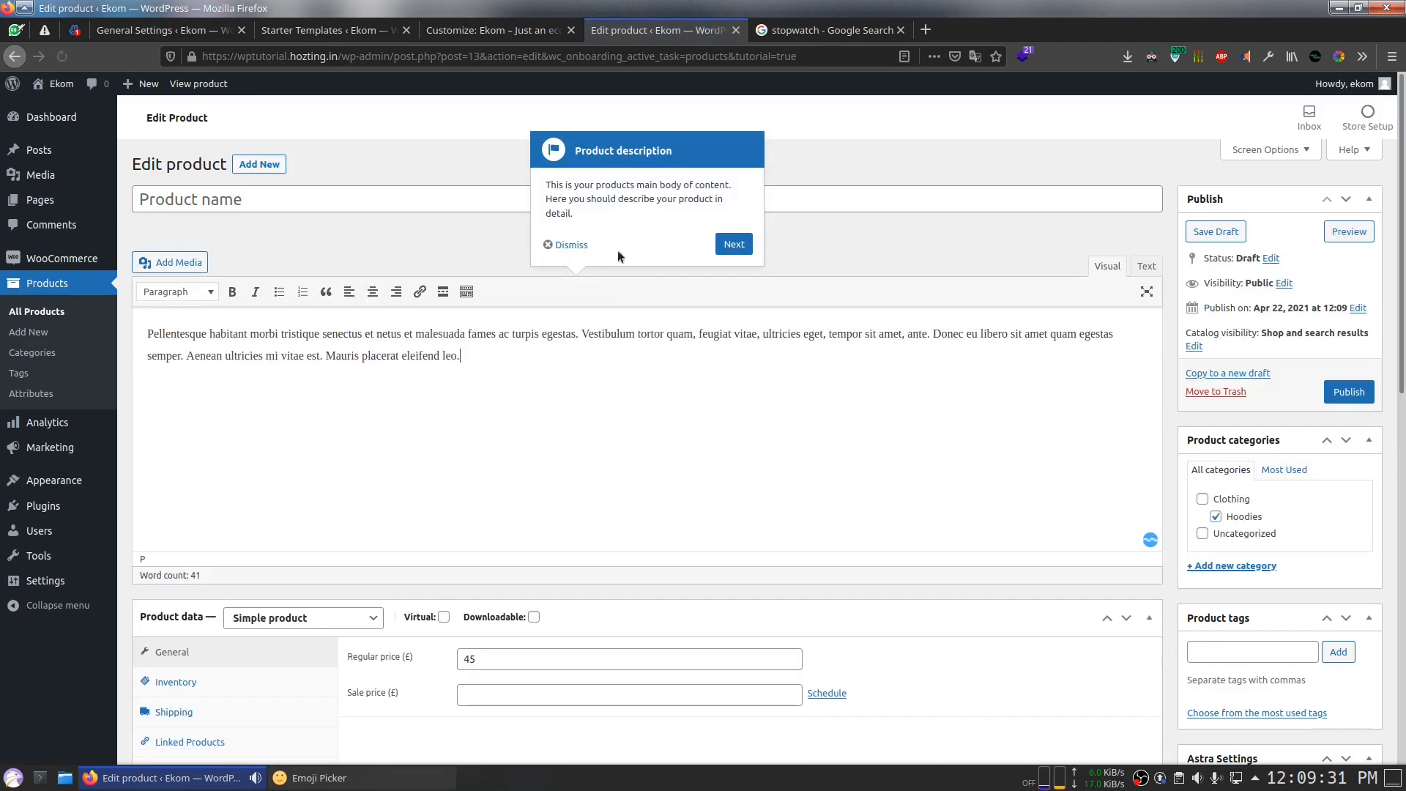
left_click(569, 245)
scroll(581, 366, "down", 10)
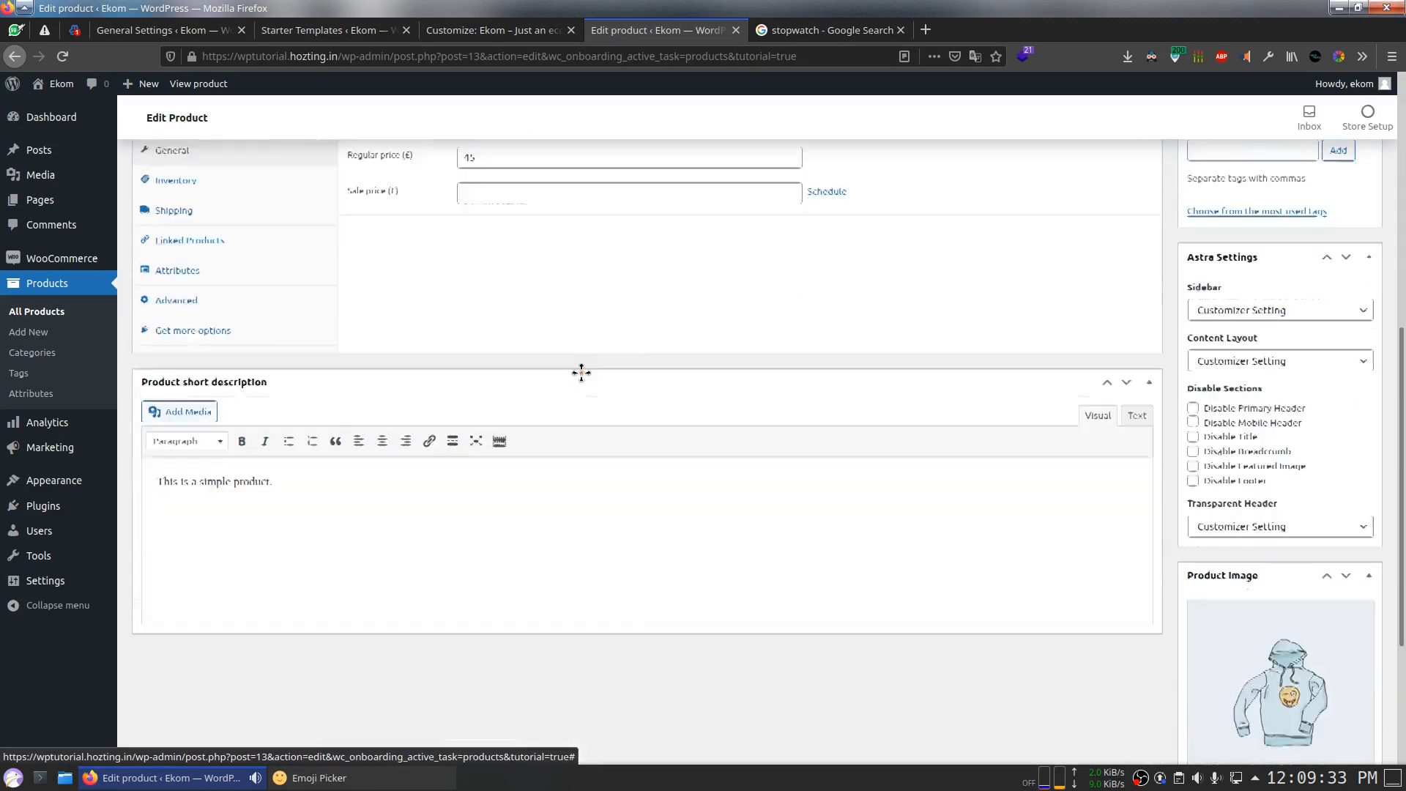
scroll(587, 392, "up", 10)
Step: Name the product 'Test', set its regular price to 100 and tick the Clothing category
left_click(296, 207)
scroll(521, 350, "down", 5)
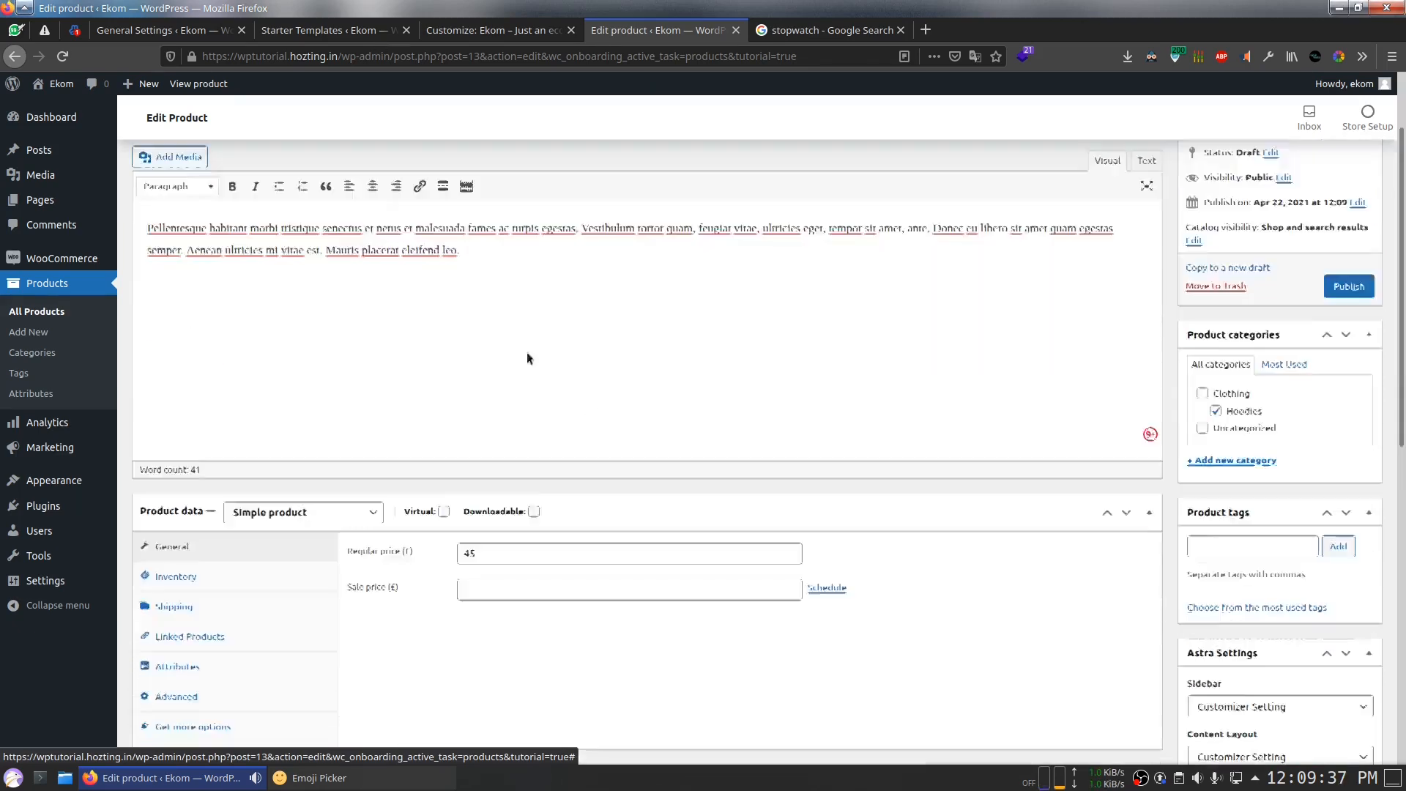
scroll(509, 359, "up", 5)
left_click_drag(522, 407, 88, 307)
left_click(186, 190)
type("Test")
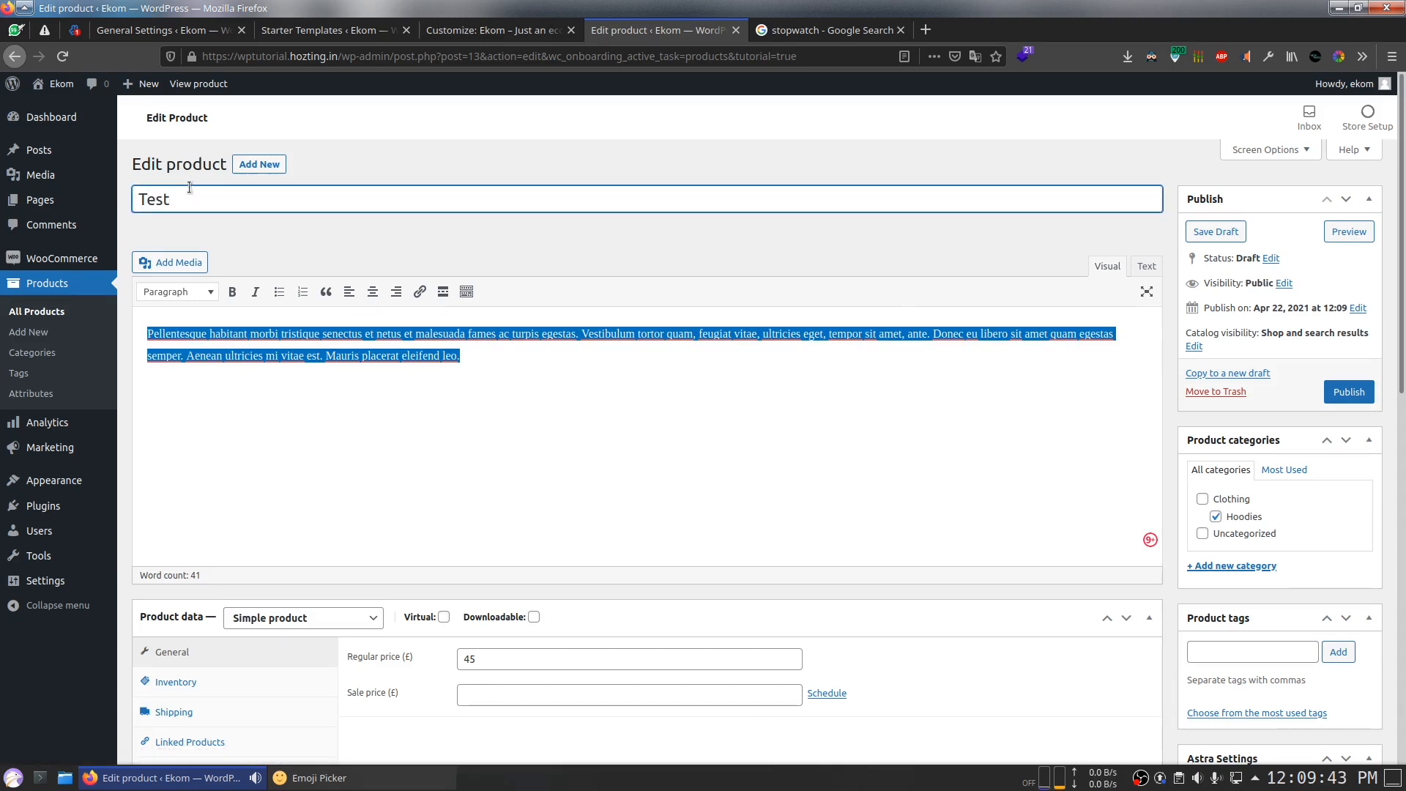
scroll(352, 308, "down", 3)
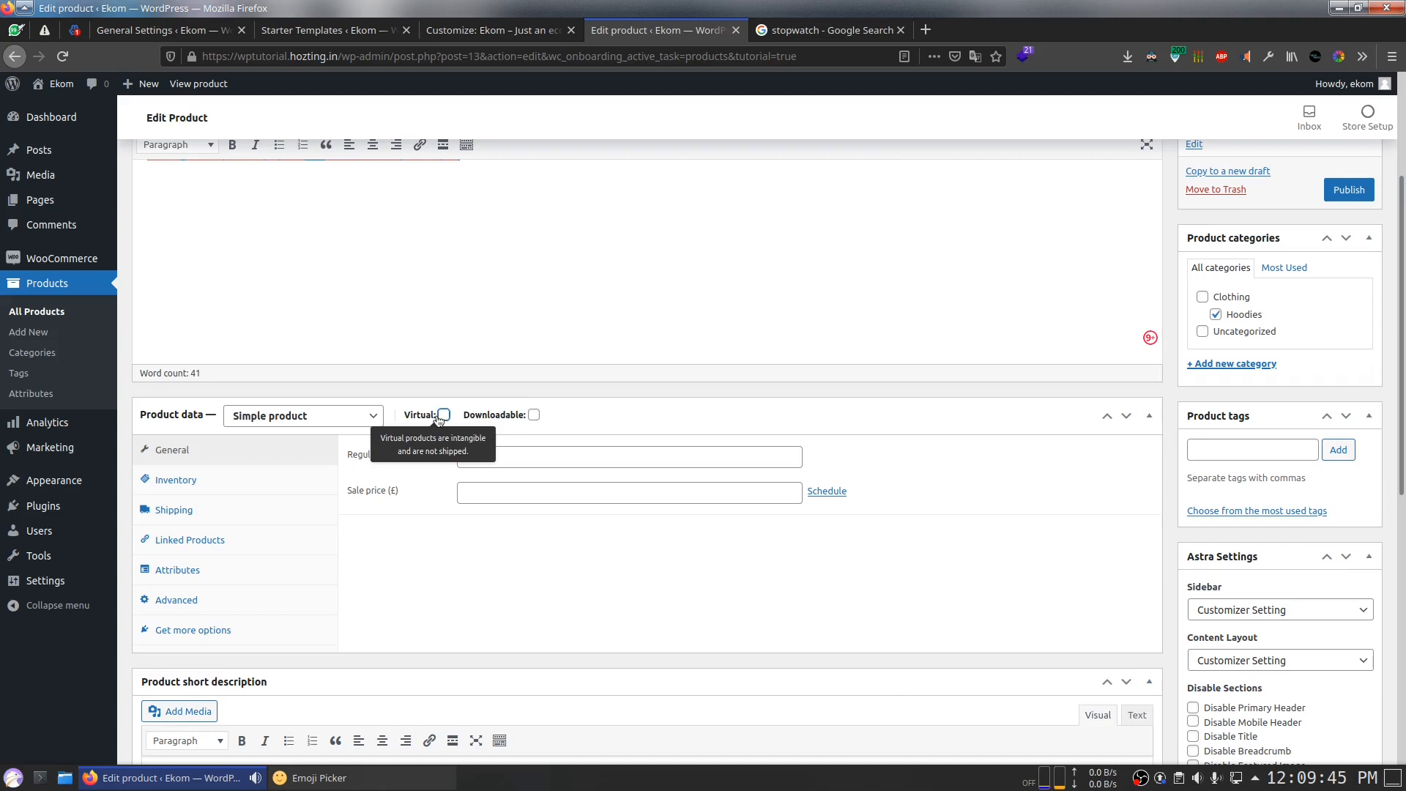
left_click(496, 457)
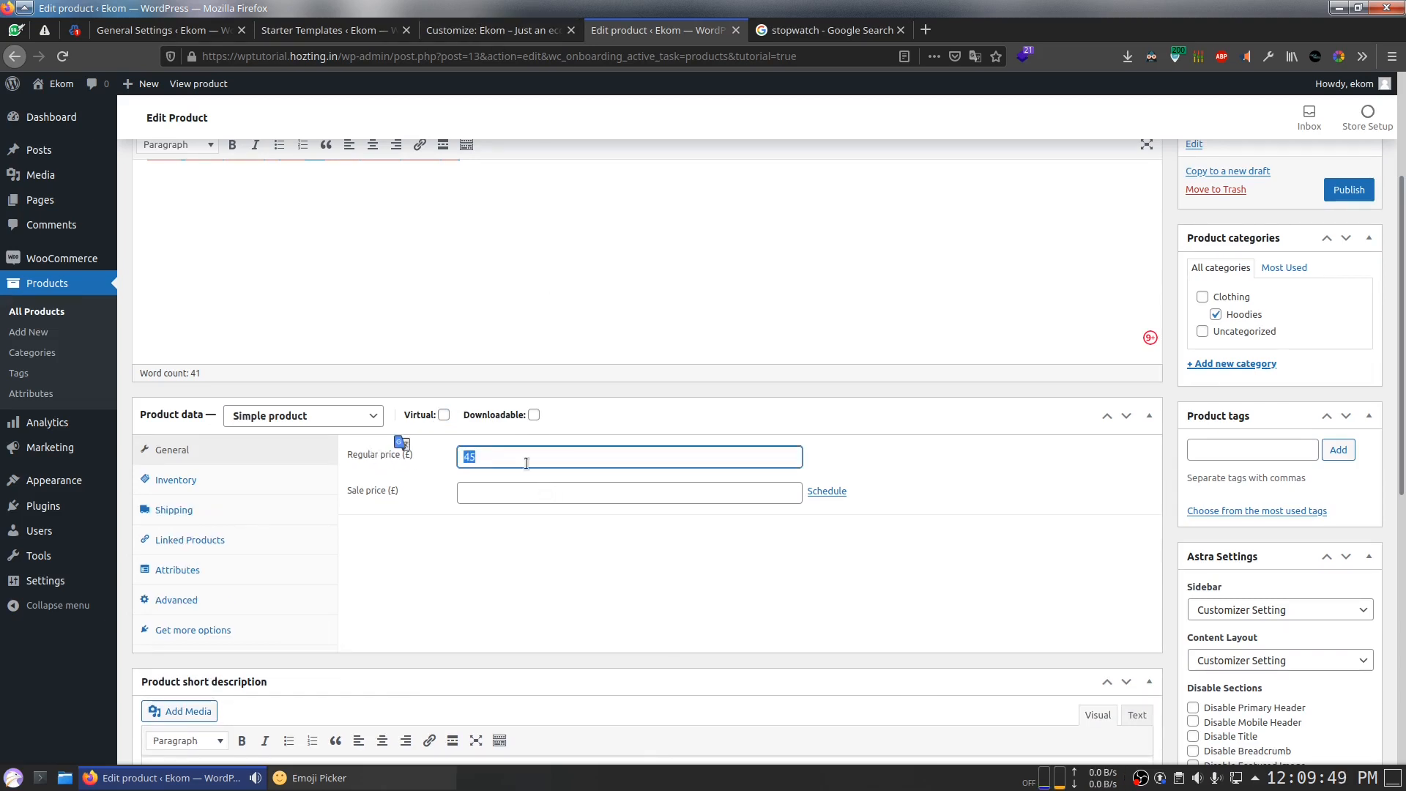
type("100")
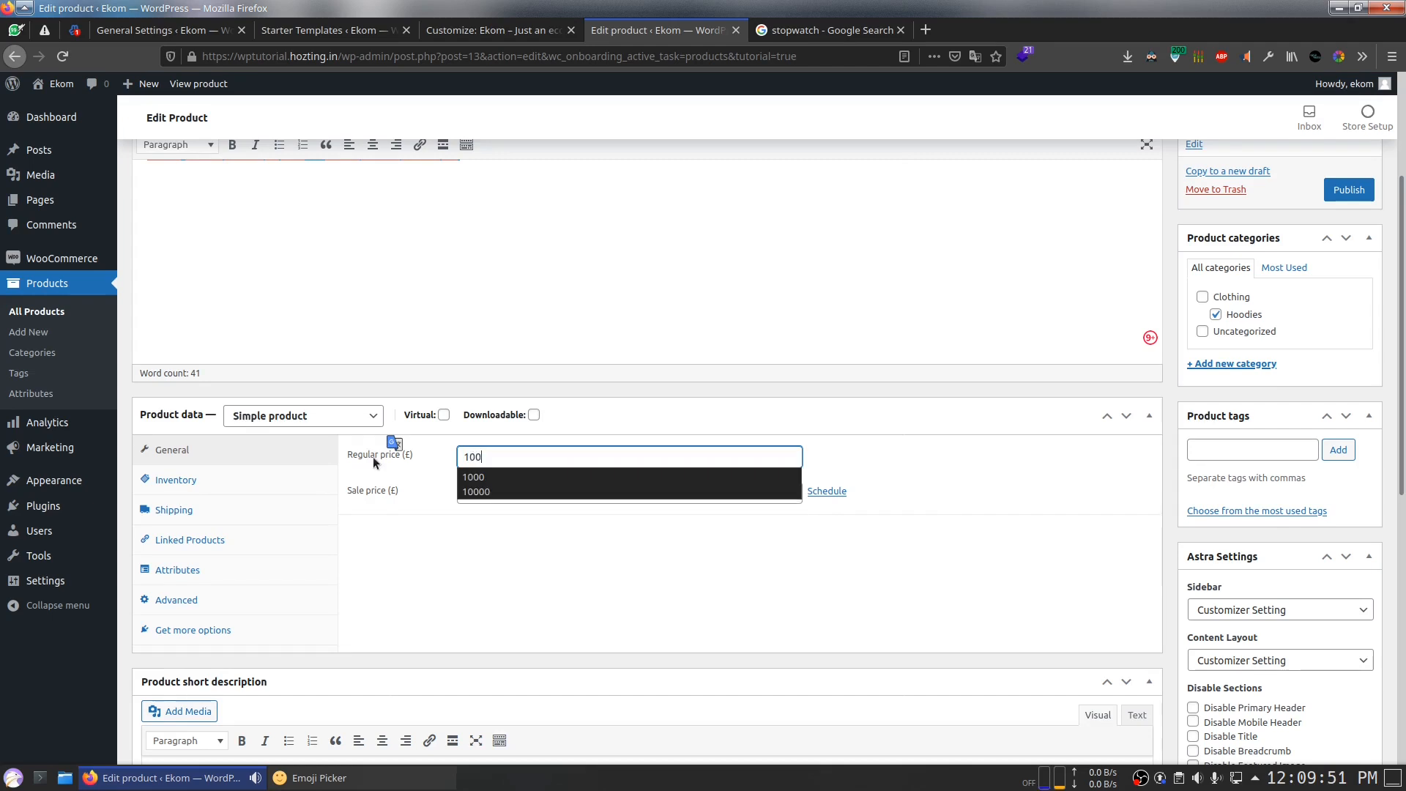
scroll(1248, 326, "up", 3)
left_click(1216, 415)
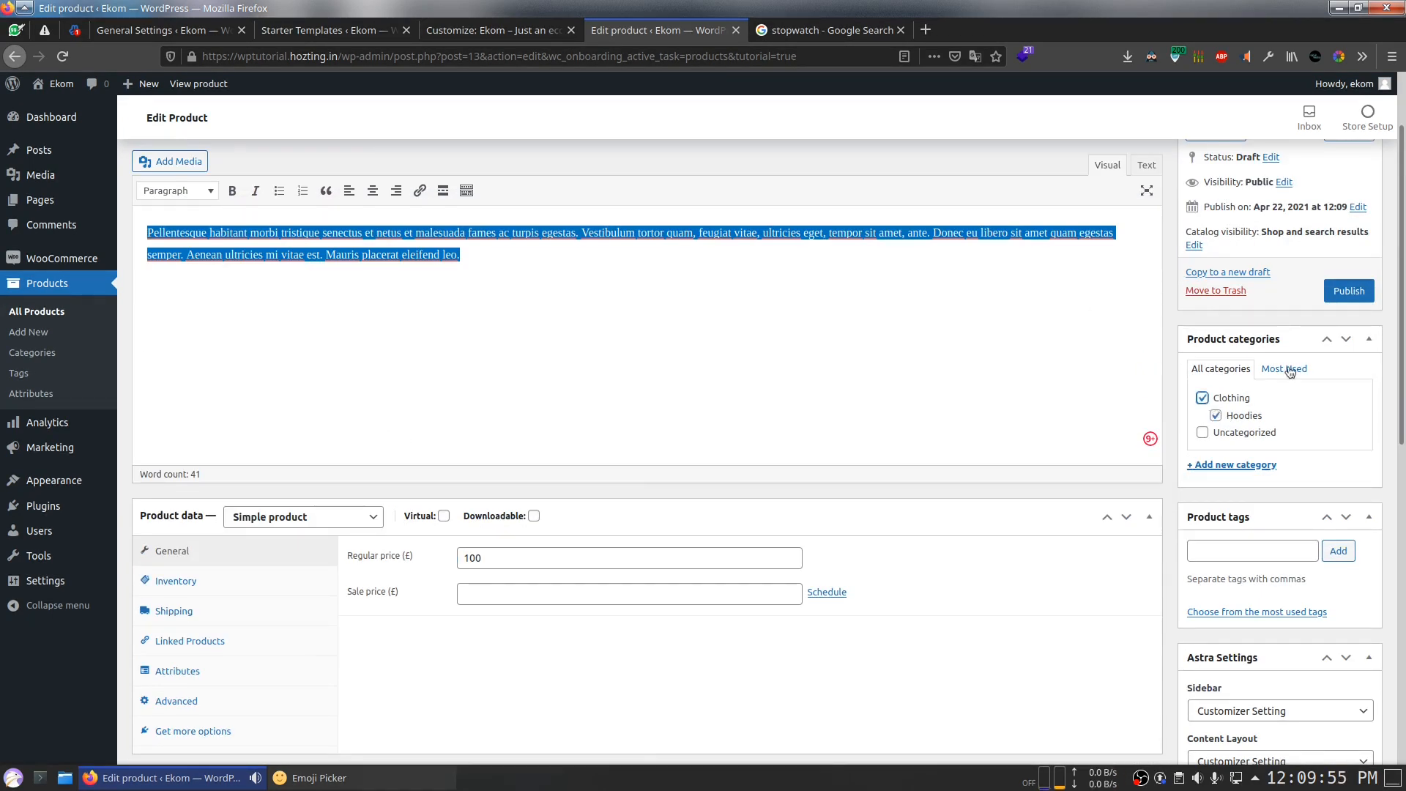
Step: Complete the title as 'Test Hoodie' and publish the product
scroll(1148, 398, "up", 3)
left_click(259, 202)
type("Hoodie")
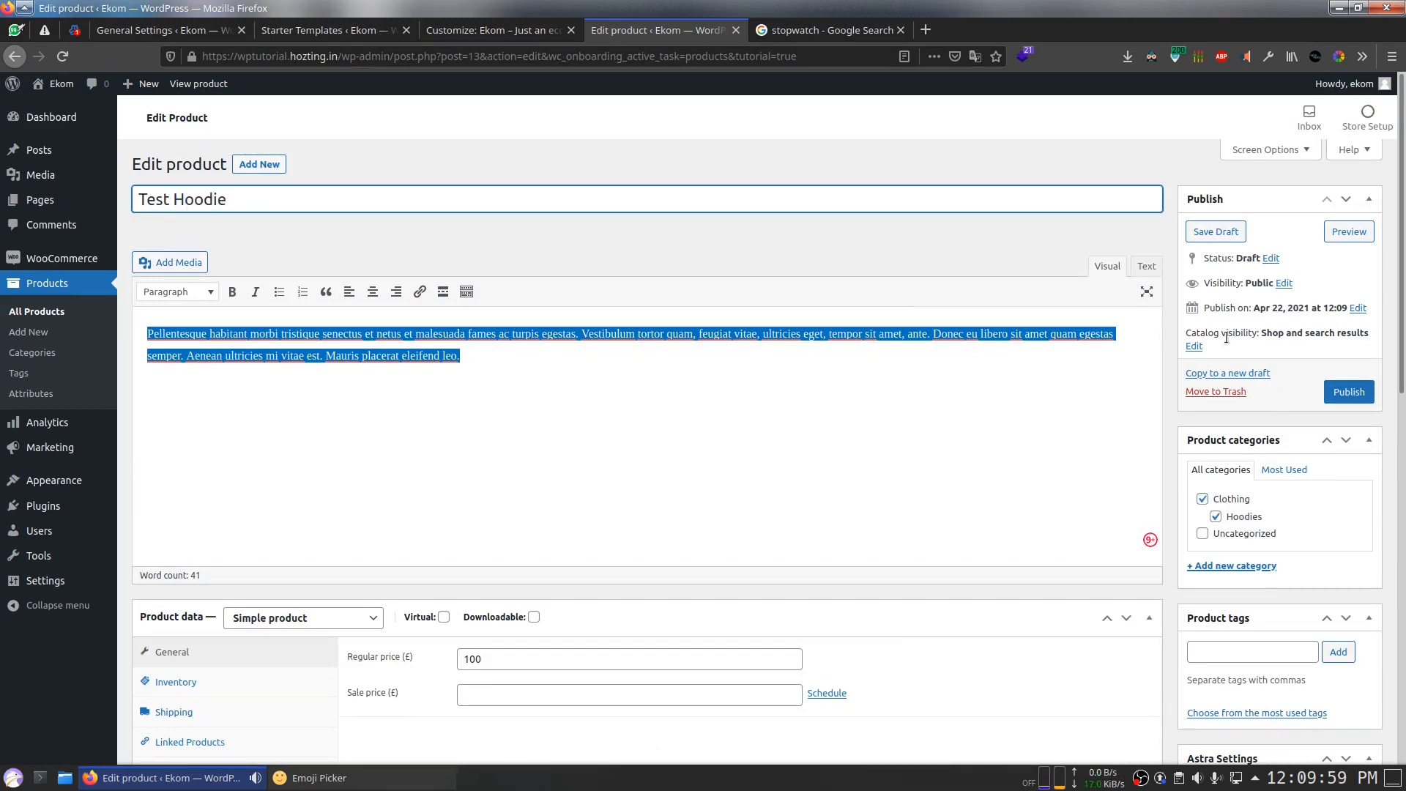
left_click(1349, 391)
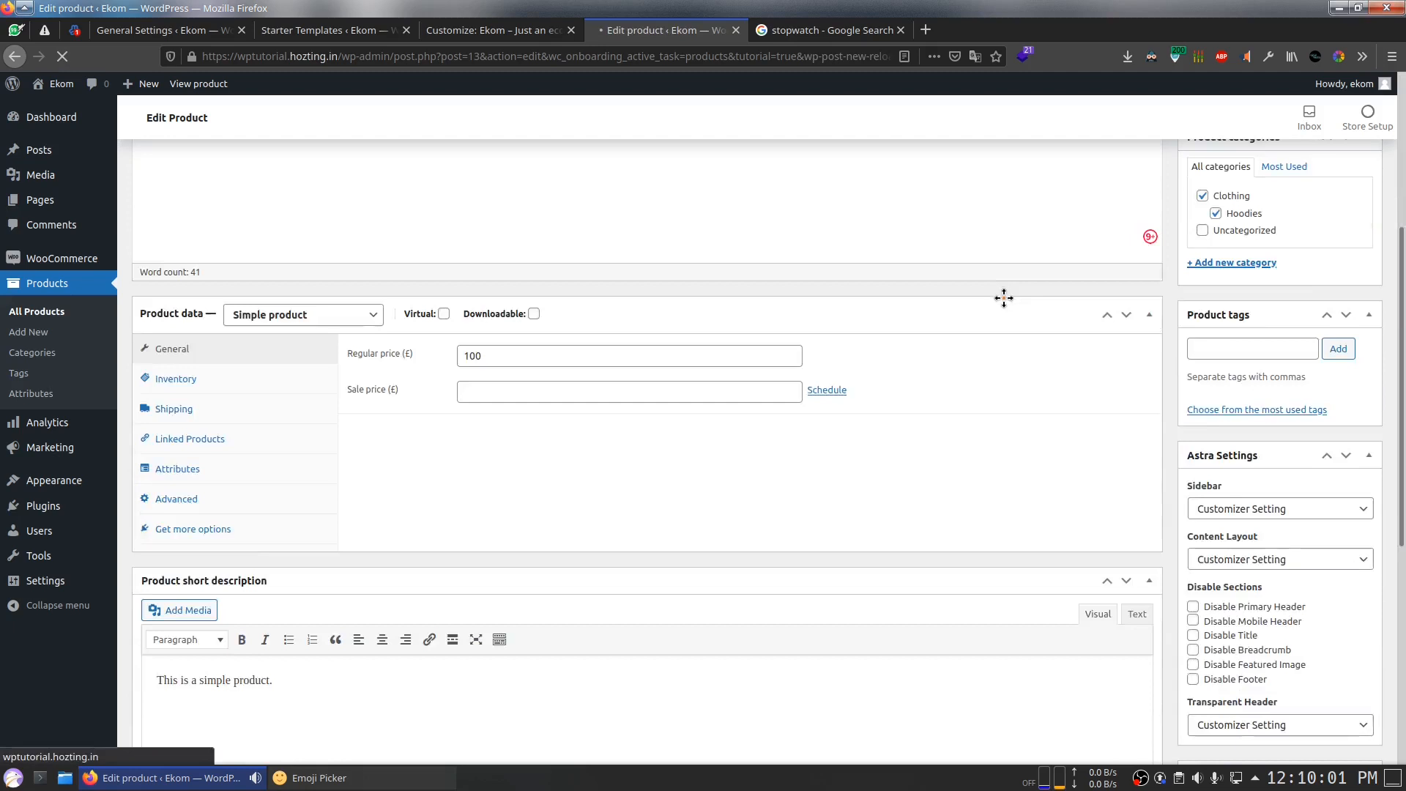
Step: Close the customizer and open the published Test Hoodie product's public page
scroll(1004, 297, "down", 5)
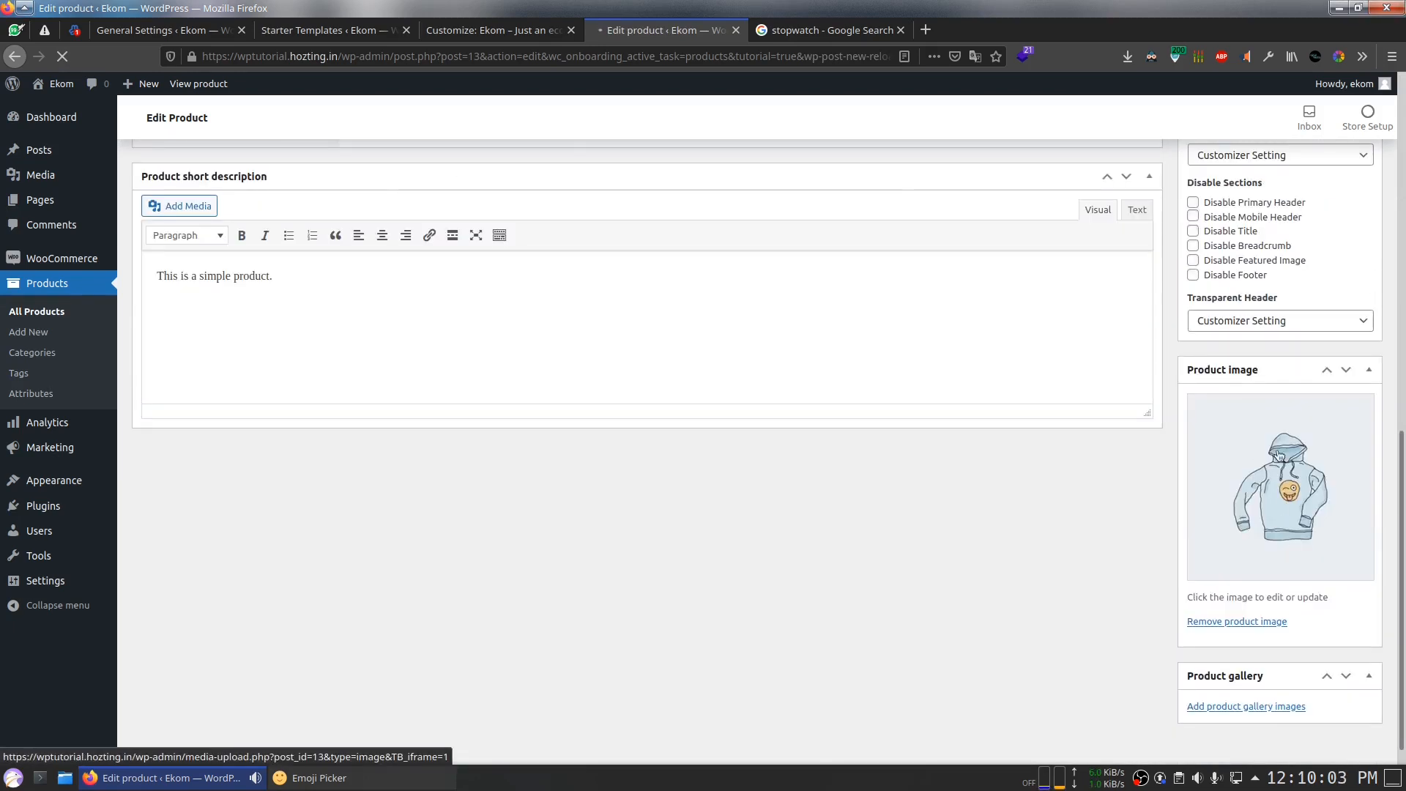
left_click(827, 30)
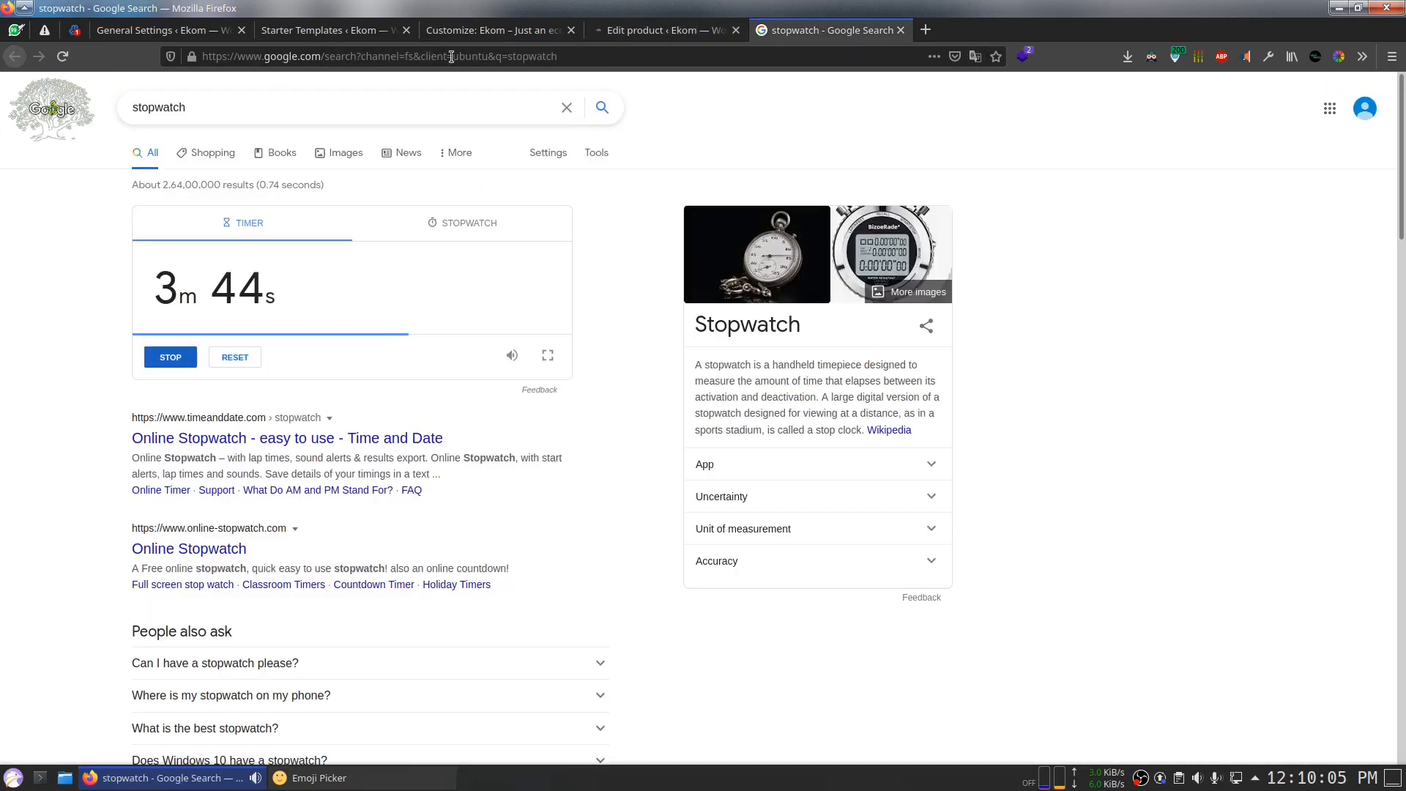
left_click(658, 29)
left_click(481, 31)
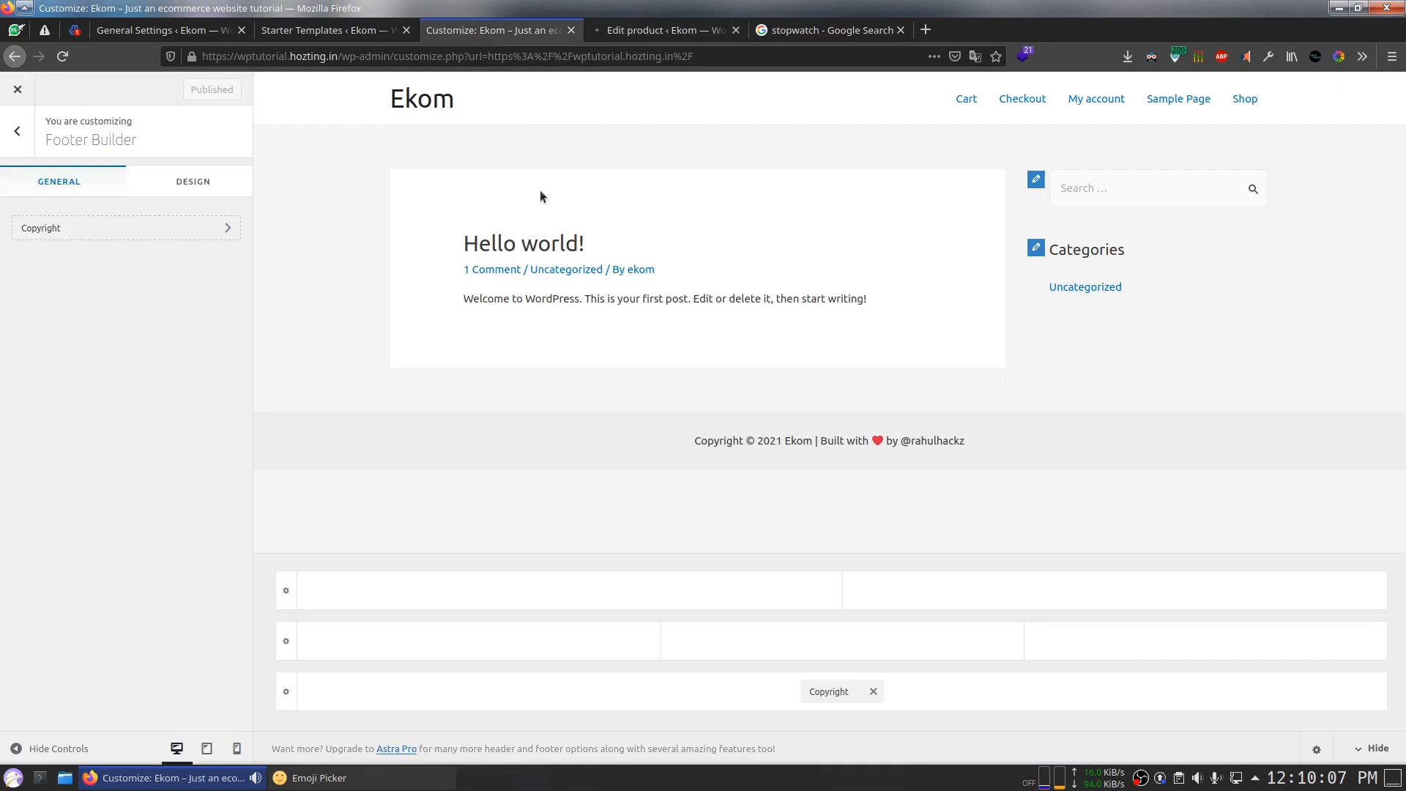
left_click(18, 91)
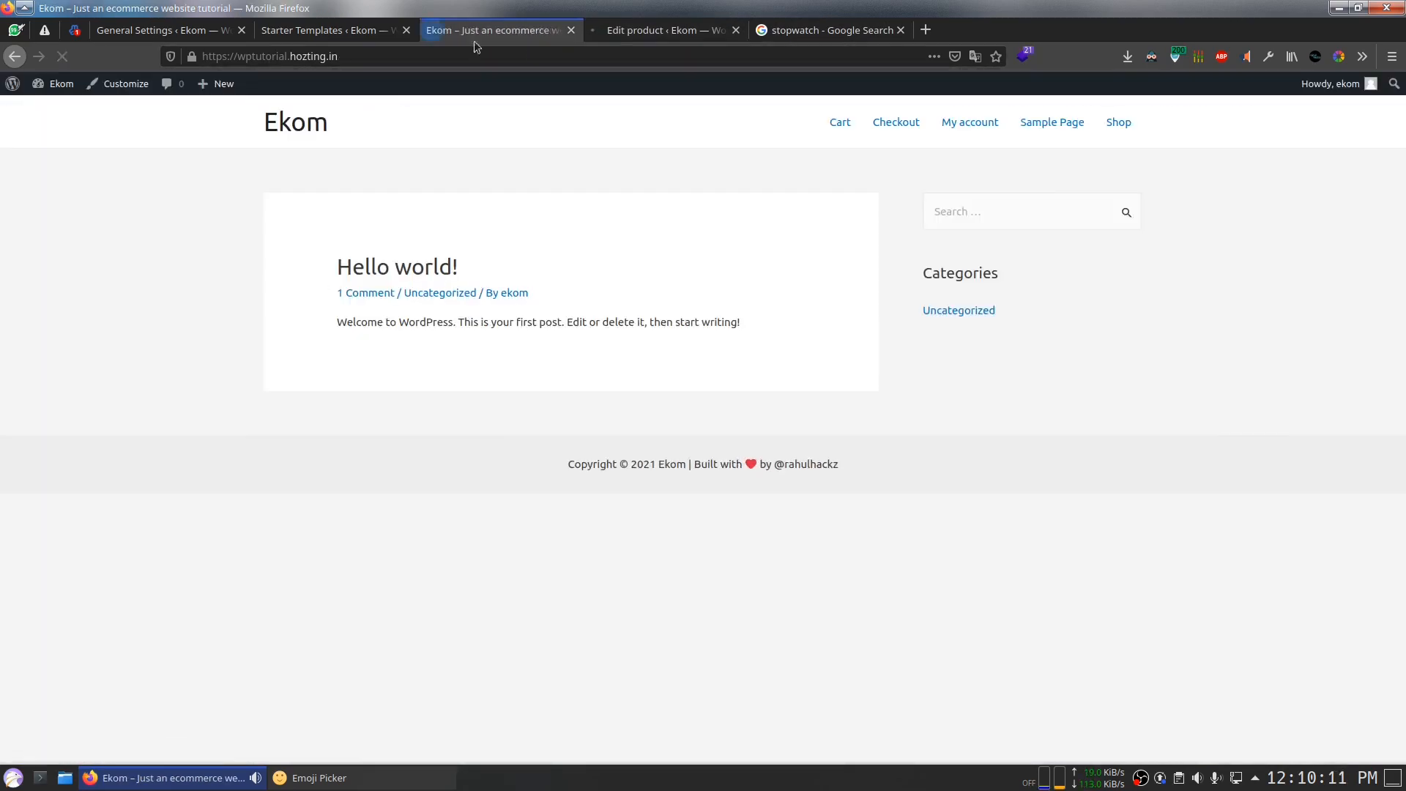
left_click(637, 30)
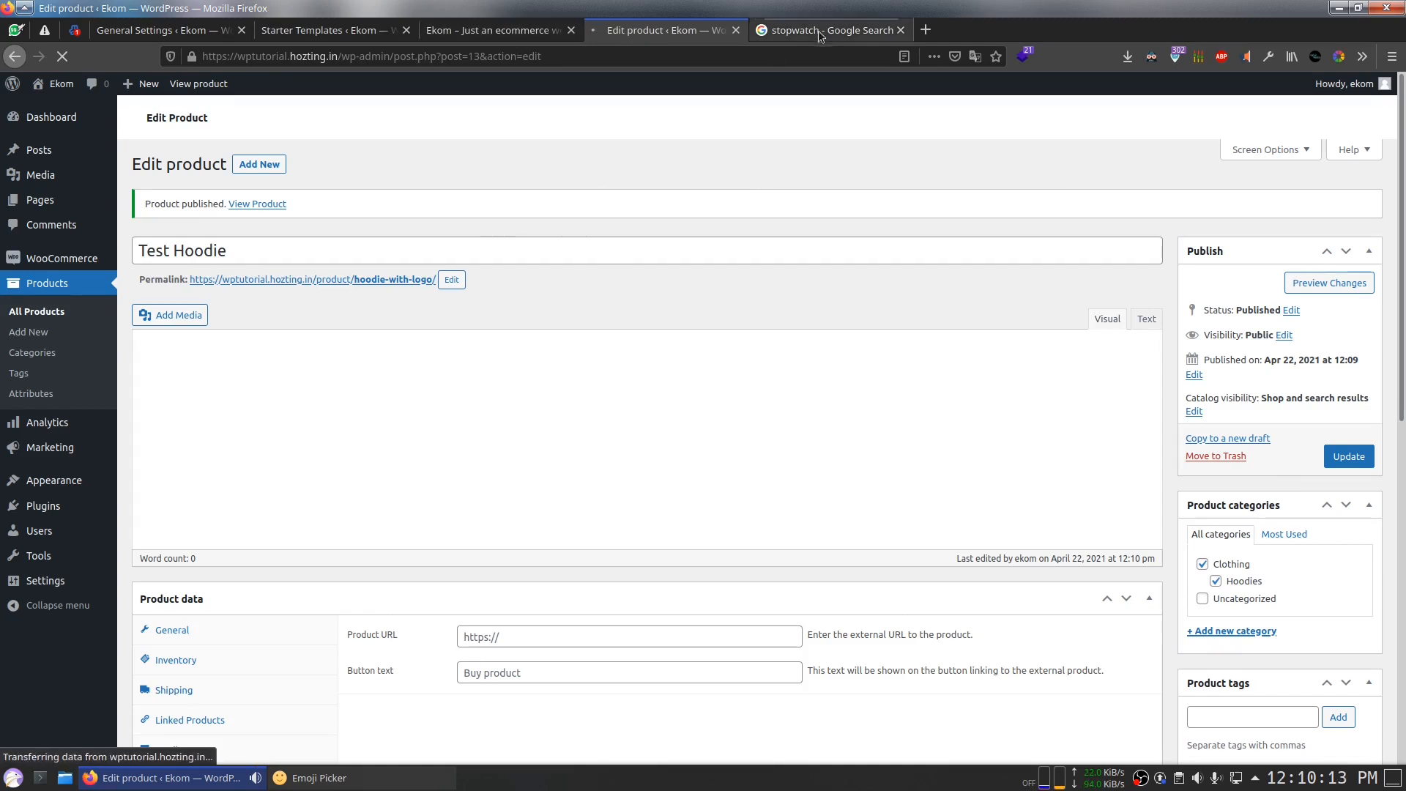
left_click(382, 281)
Step: Open the Posts list in a new tab and switch to it
left_click(343, 34)
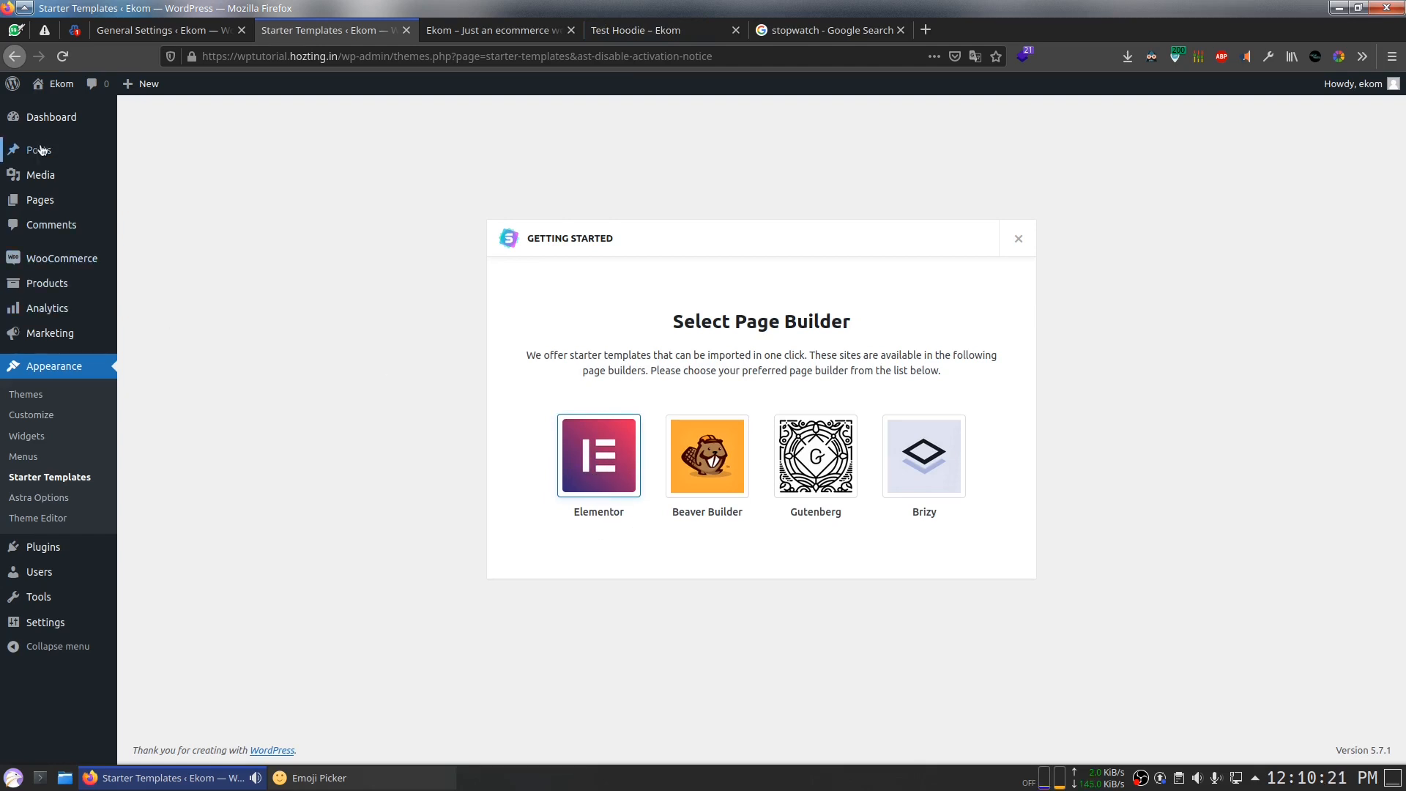
middle_click(145, 152)
left_click(600, 458)
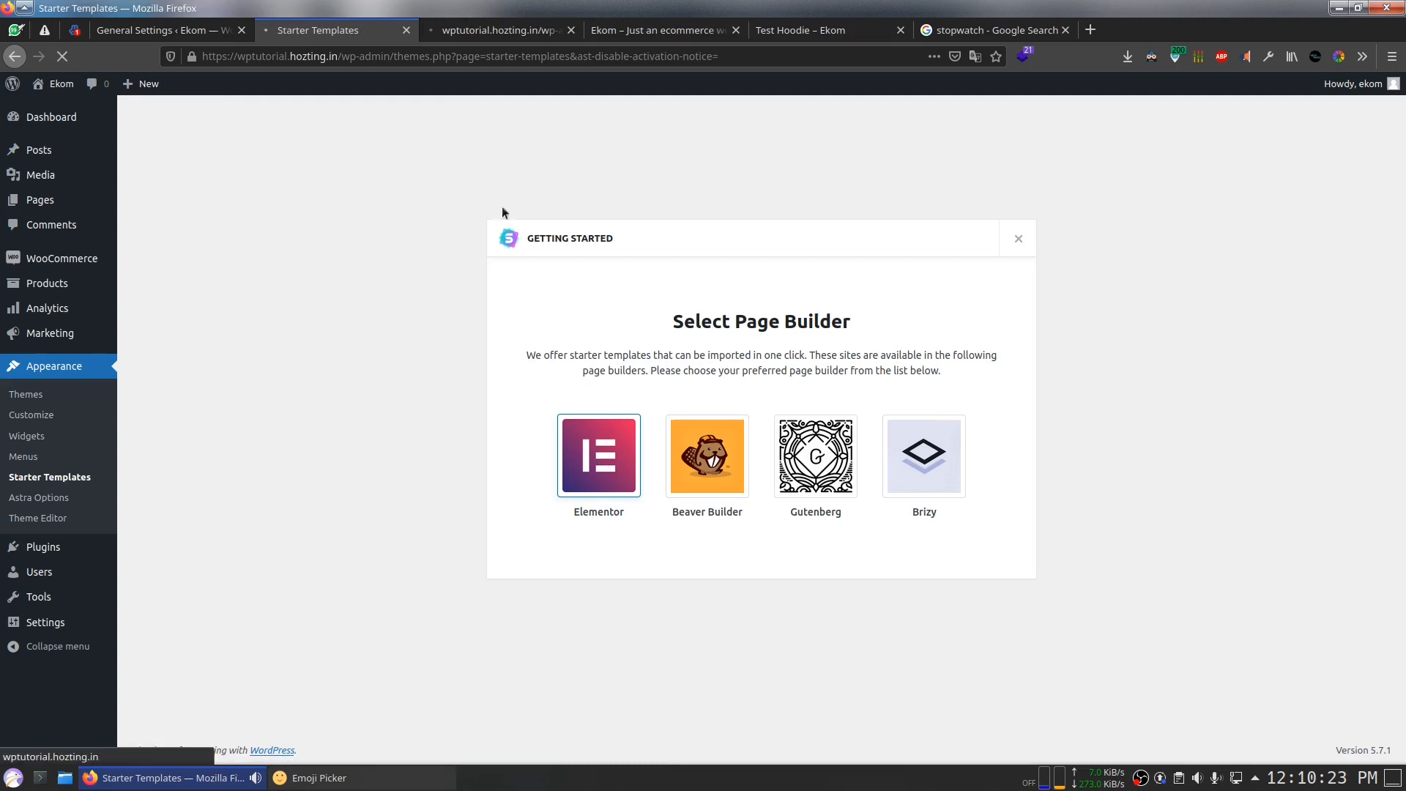
left_click(455, 33)
Step: Move the Hello world! post to the Trash and reload the front page
left_click(255, 251)
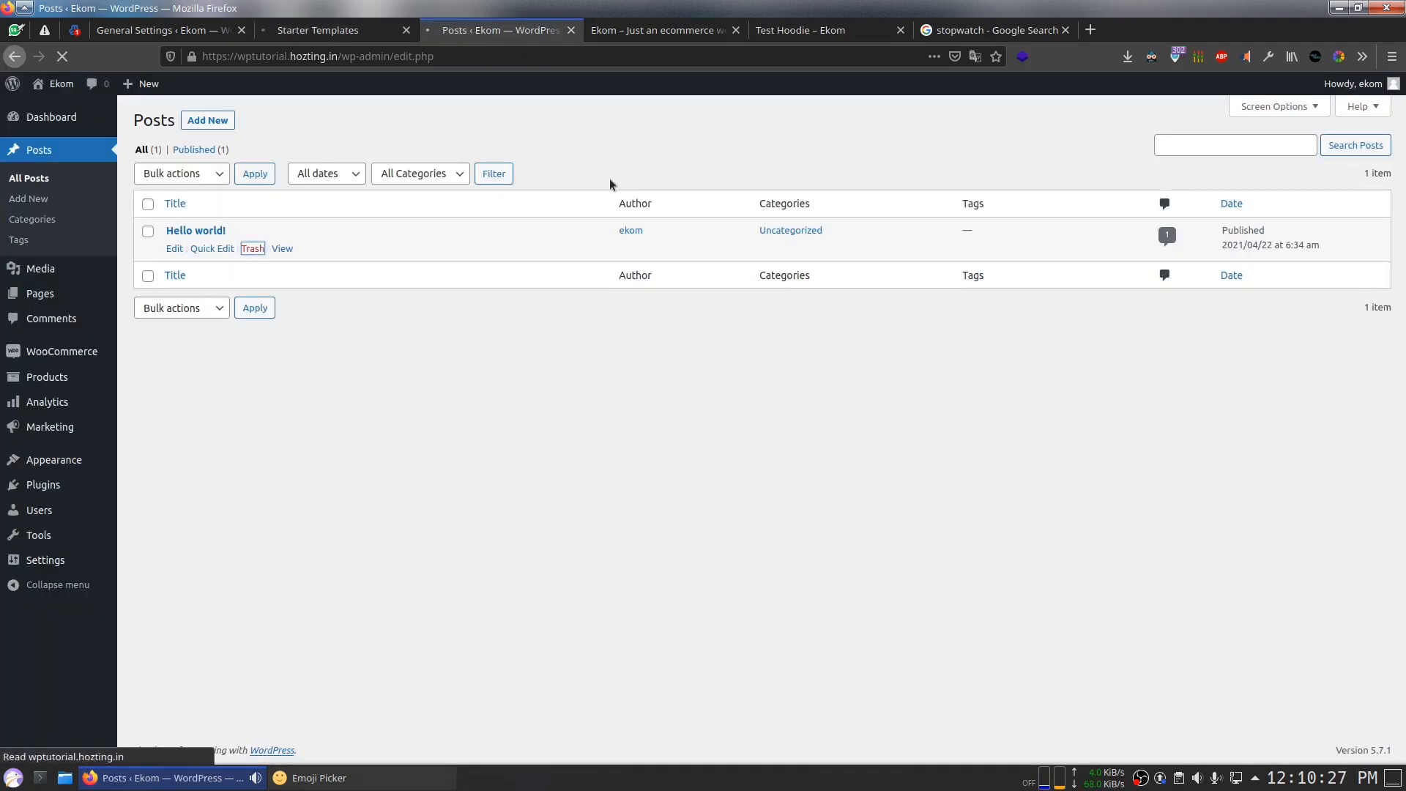
left_click(700, 33)
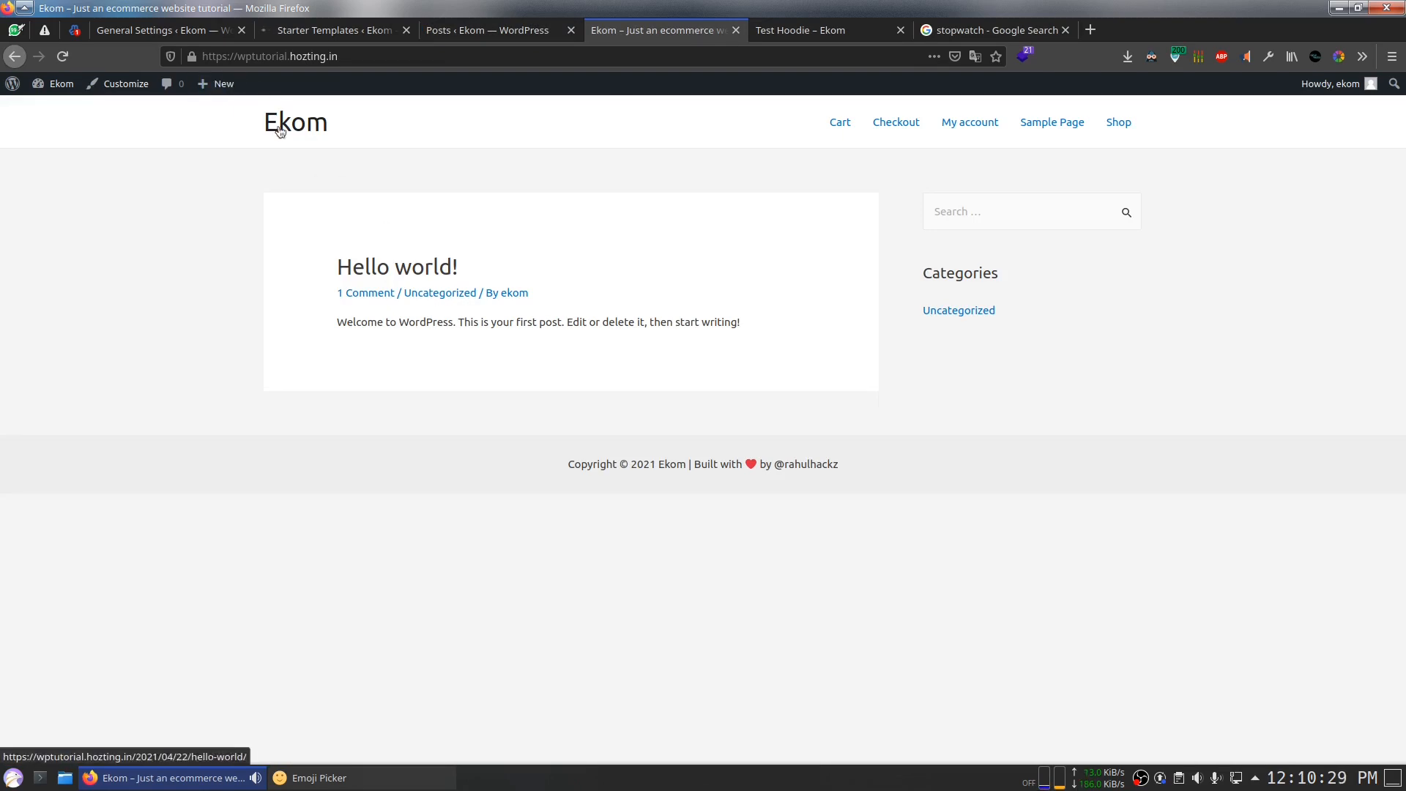
left_click(65, 55)
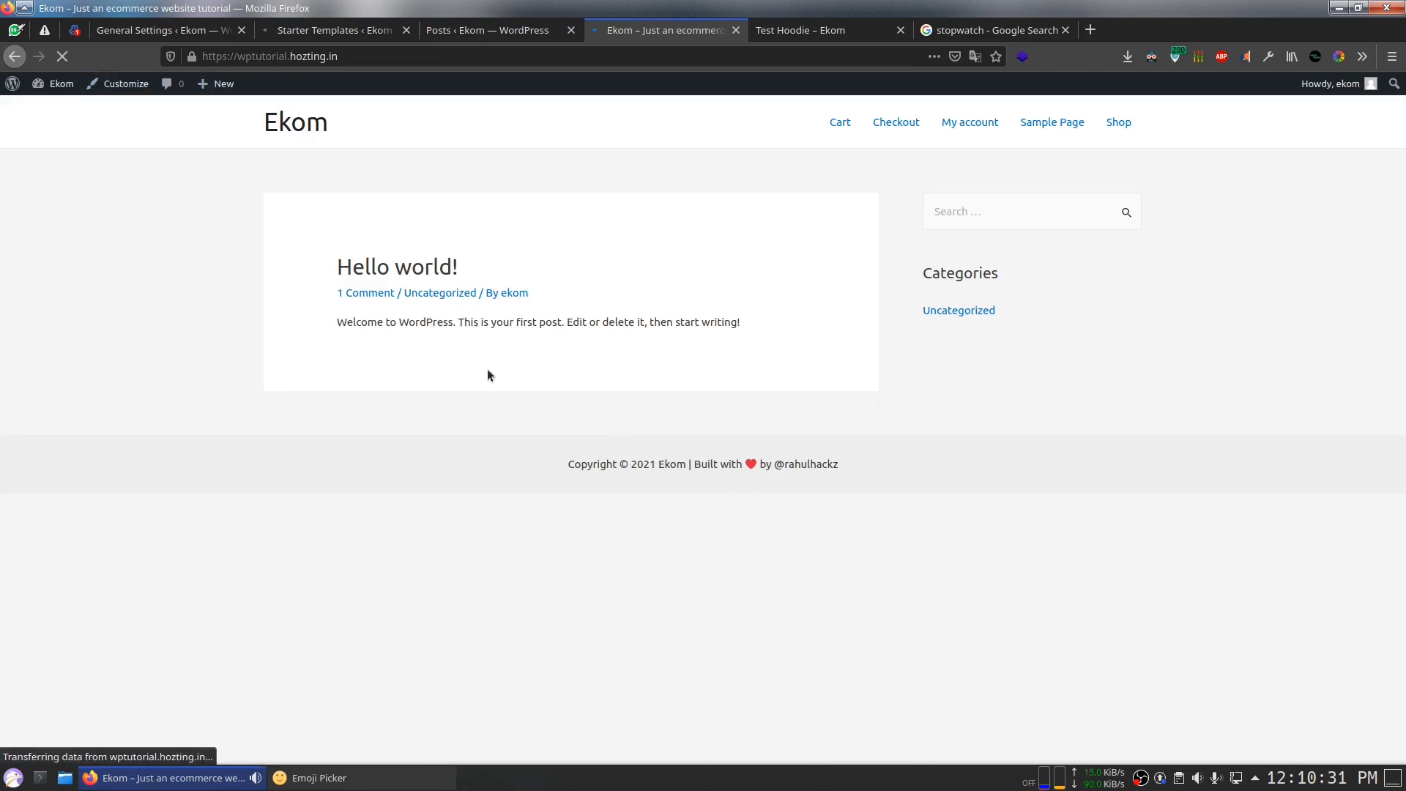
left_click(118, 84)
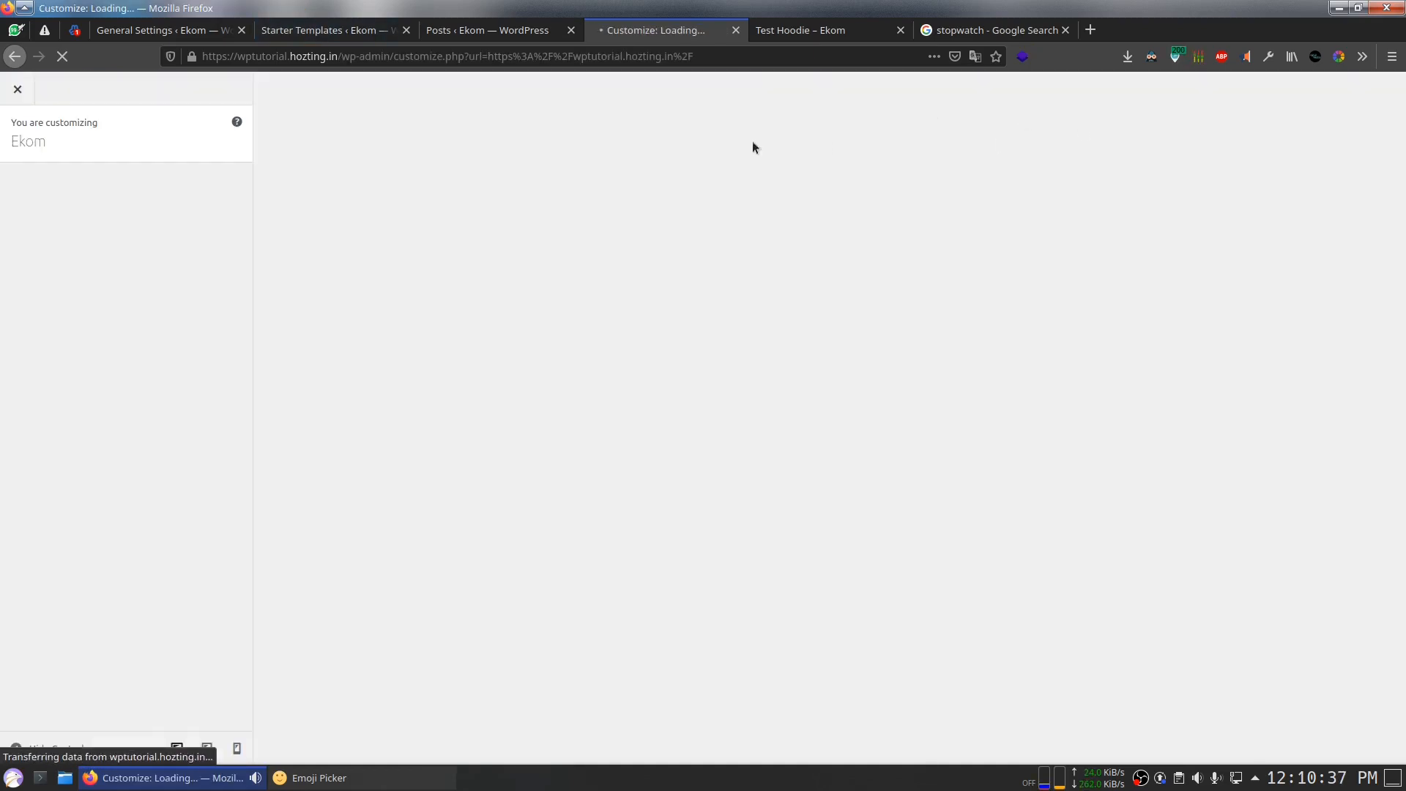
Step: View the live Test Hoodie product page showing £100.00
left_click(487, 30)
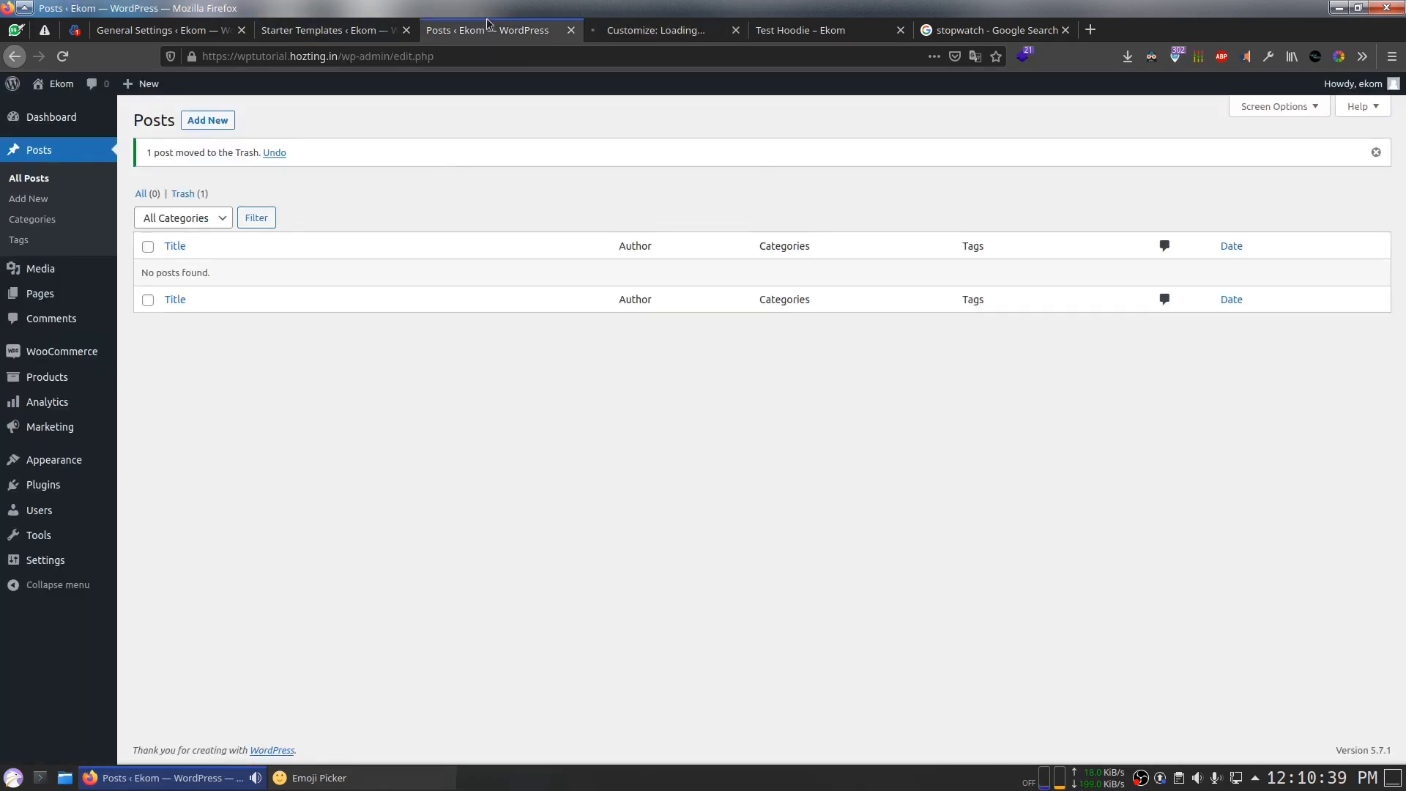
left_click(637, 37)
left_click(781, 30)
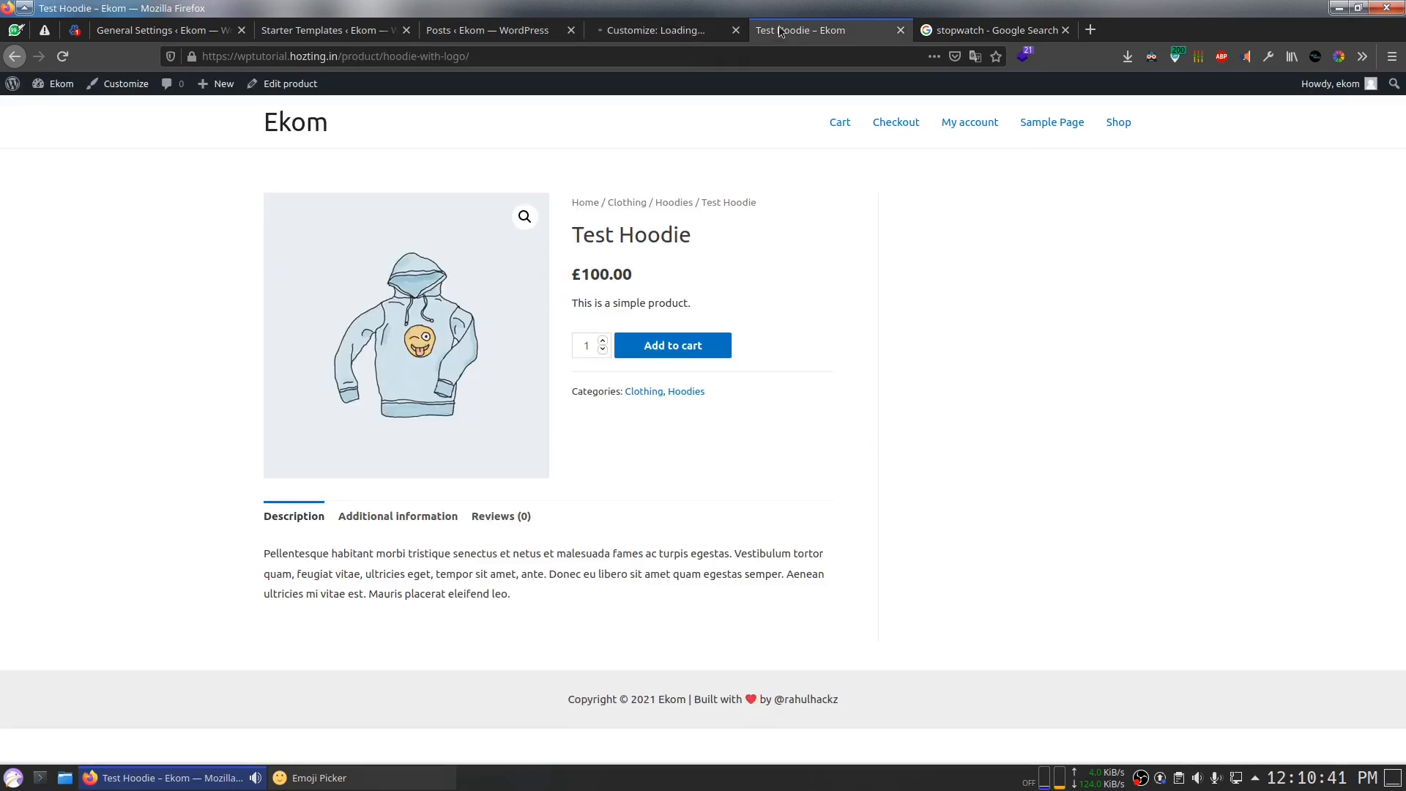
left_click_drag(129, 237, 643, 553)
left_click(816, 601)
Step: Filter Starter Templates to eCommerce and preview the Shoe Store template
left_click(339, 37)
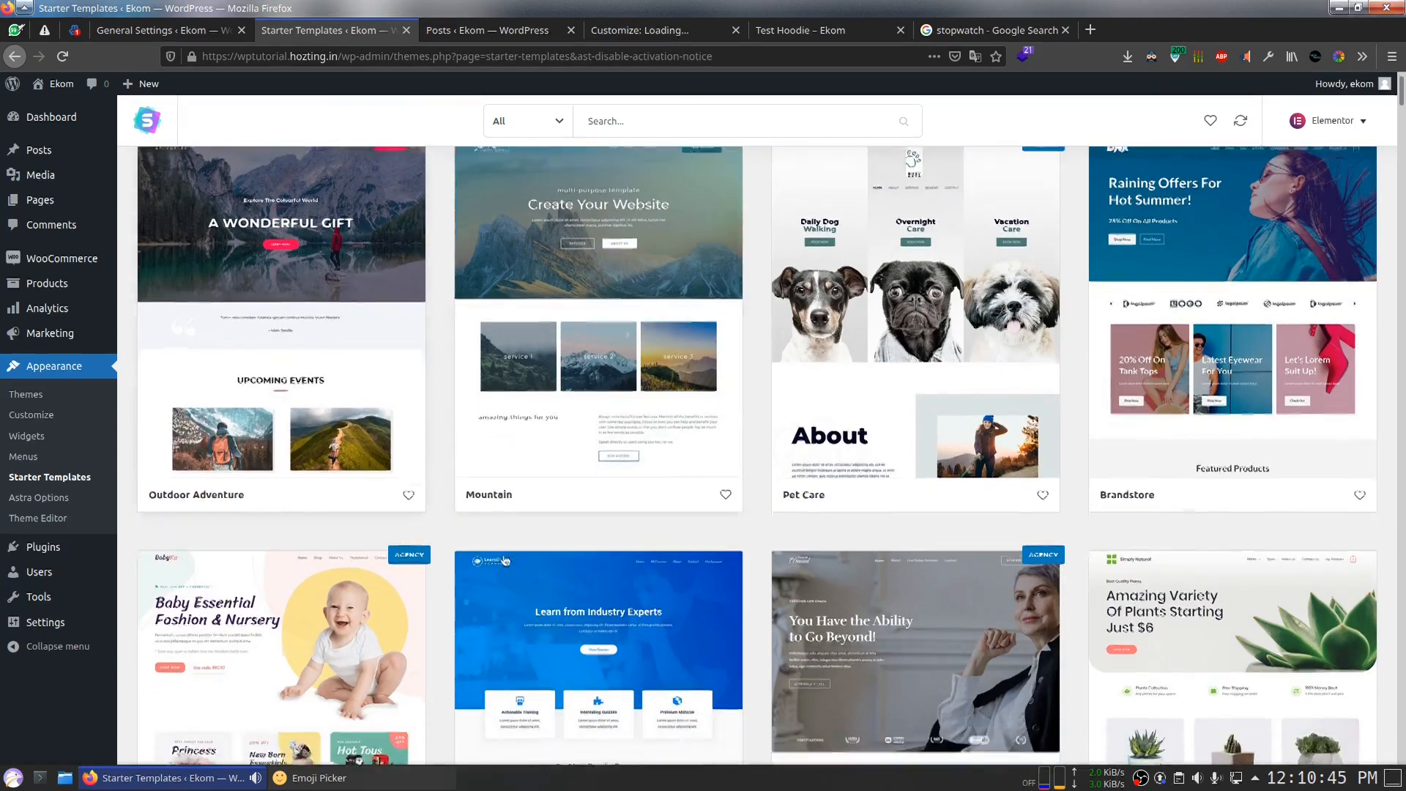
scroll(504, 436, "down", 5)
scroll(504, 436, "down", 10)
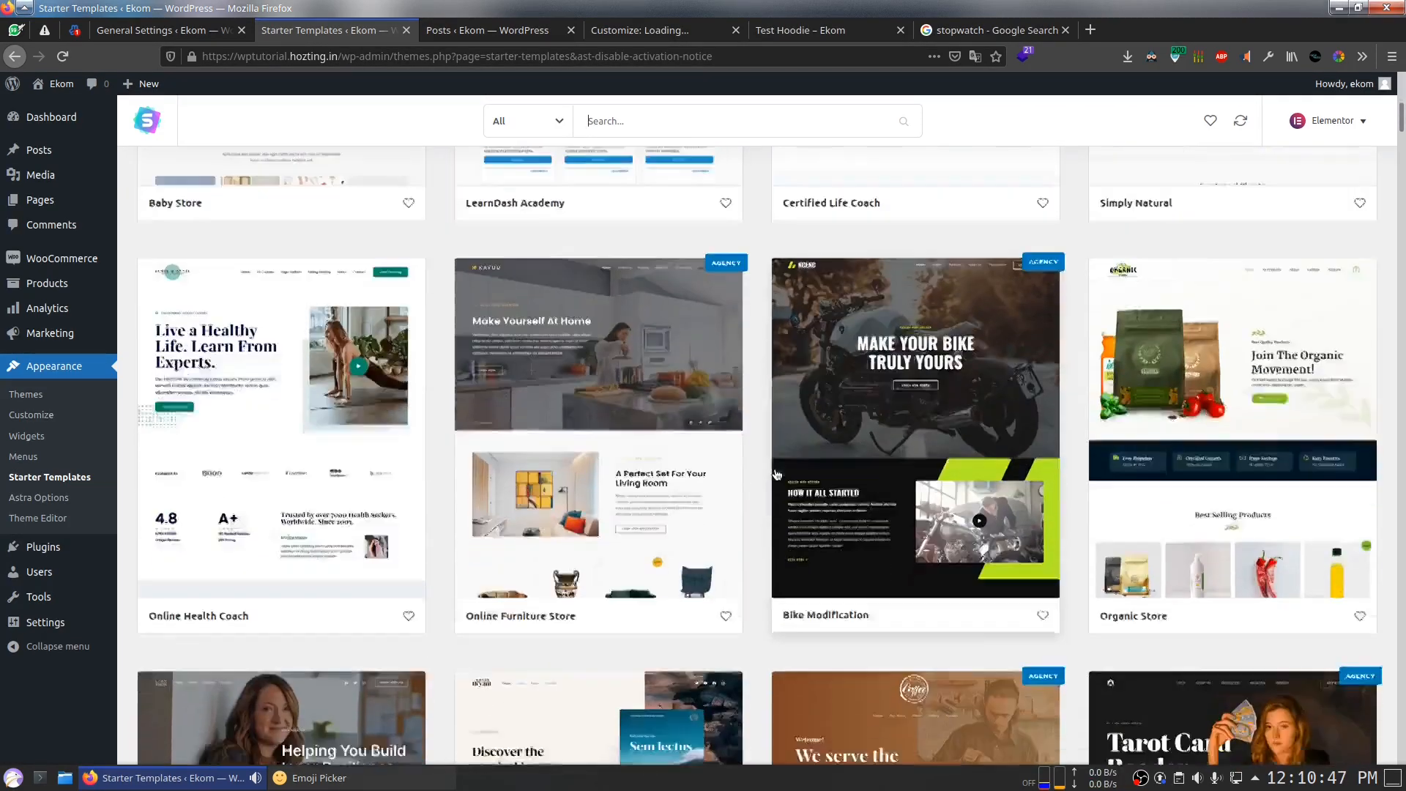
scroll(776, 474, "down", 6)
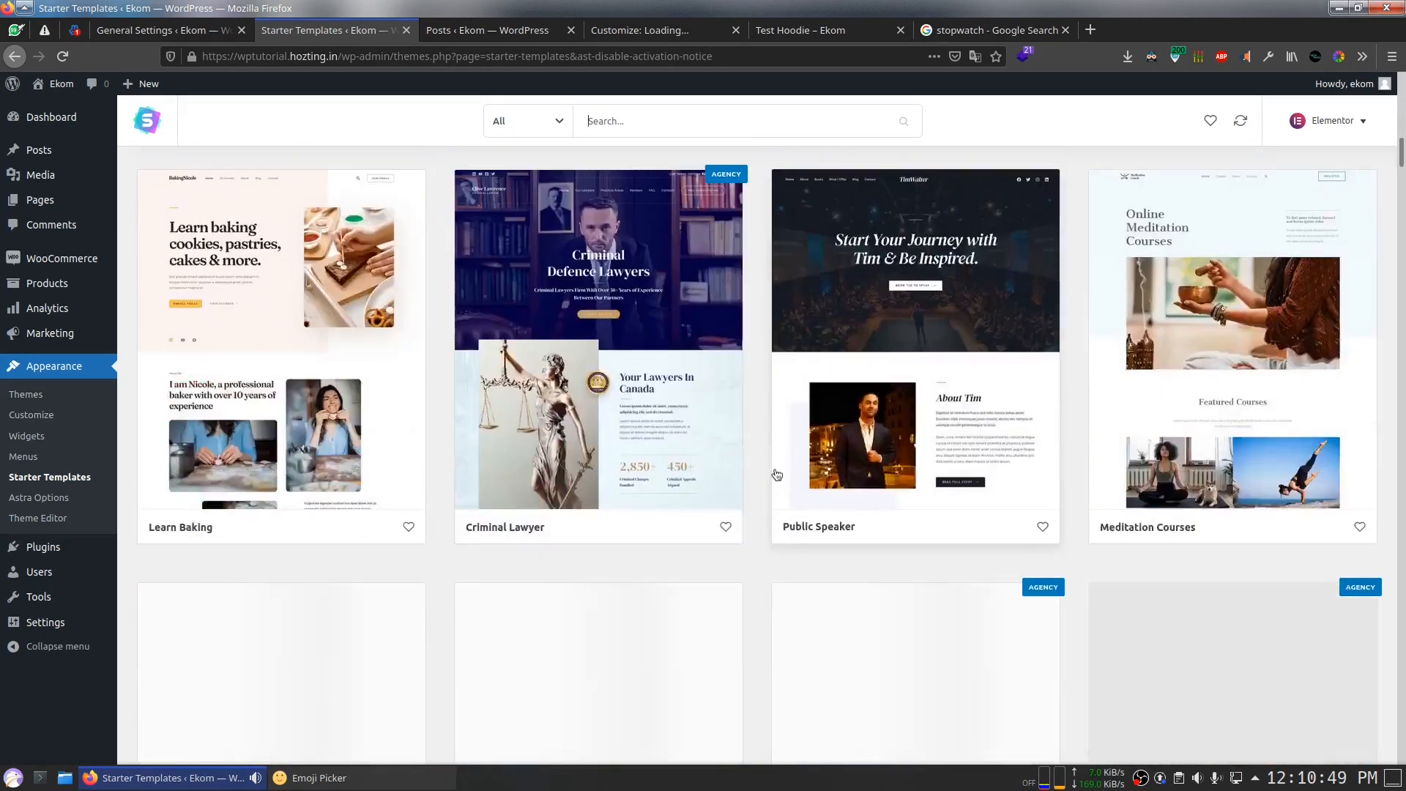
scroll(773, 468, "up", 7)
left_click(515, 137)
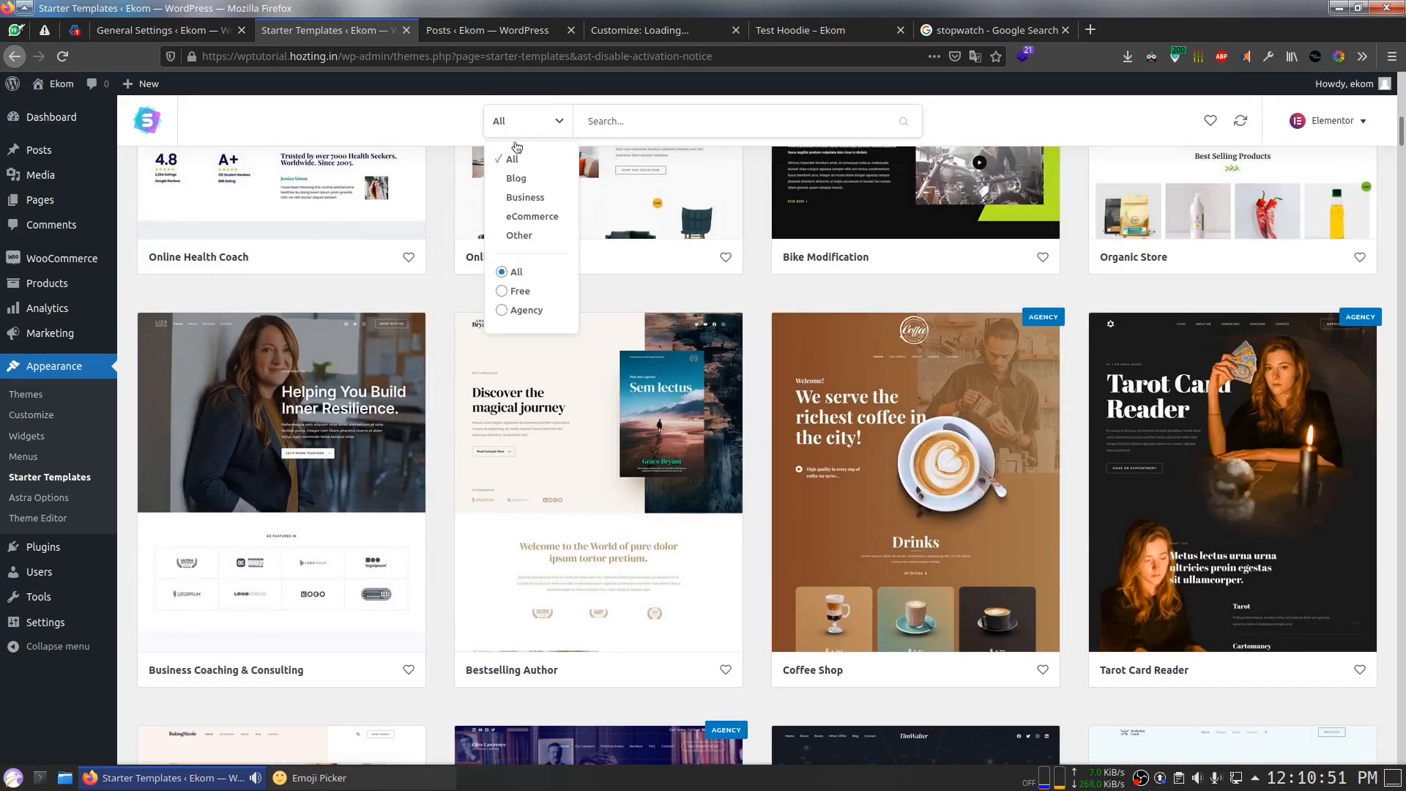
left_click(537, 218)
scroll(659, 366, "up", 3)
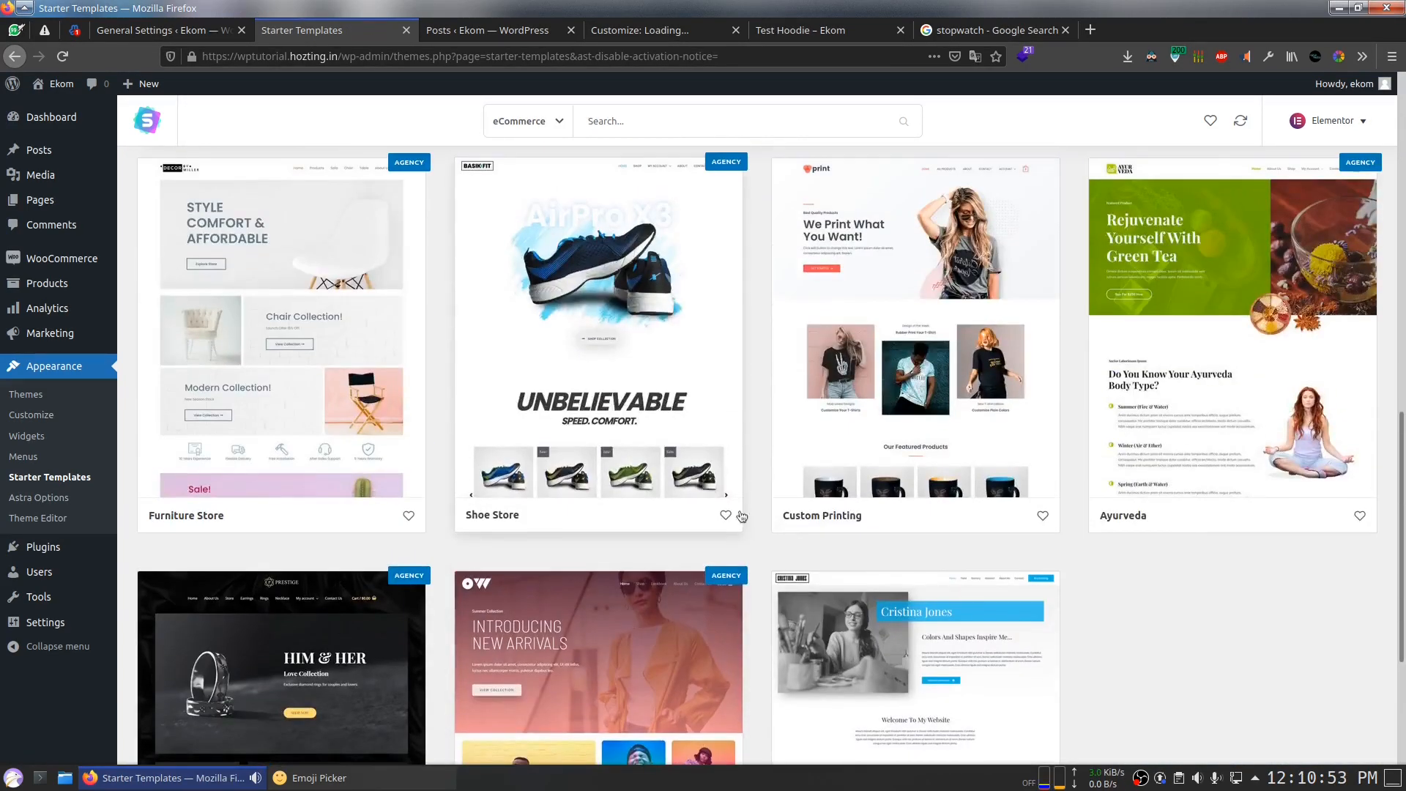
left_click(604, 382)
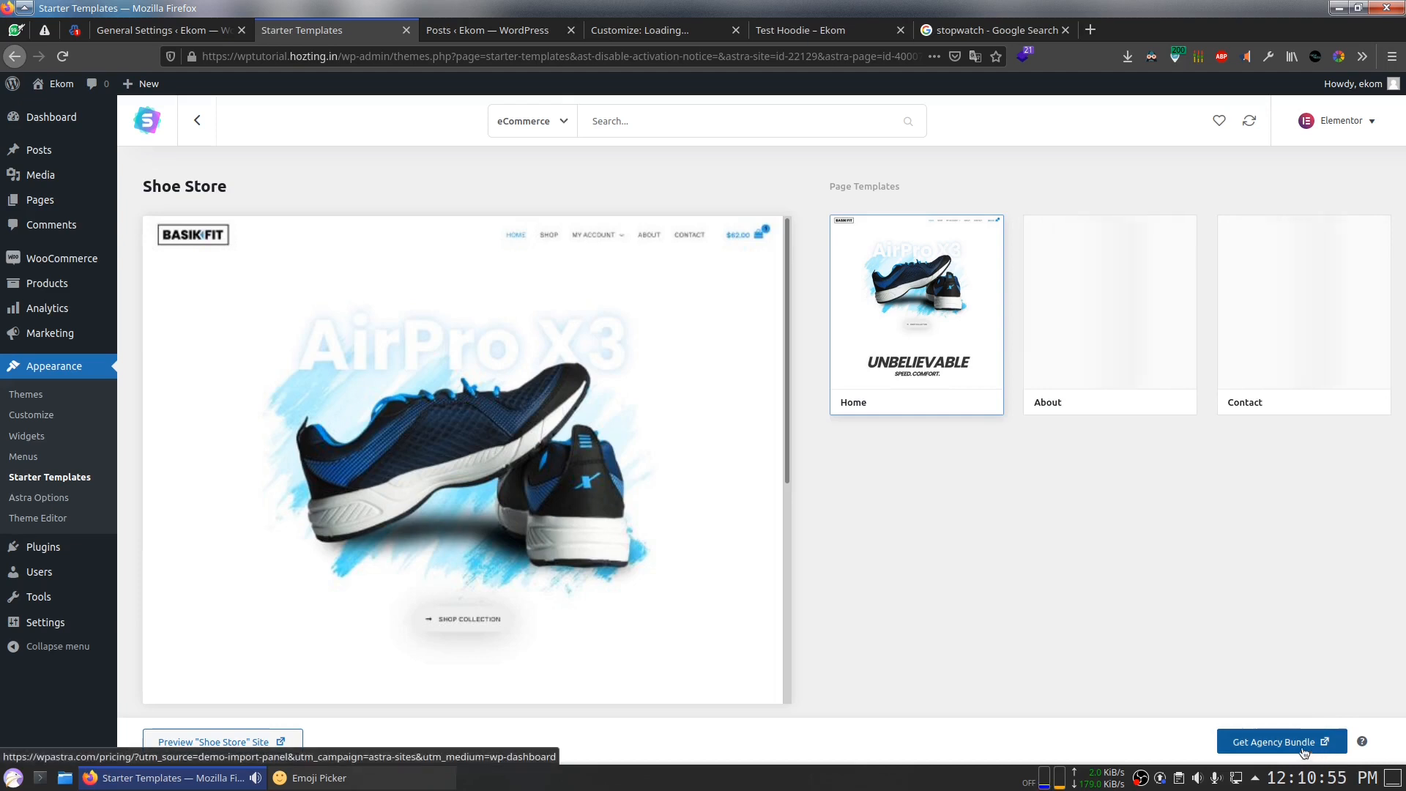
left_click(197, 120)
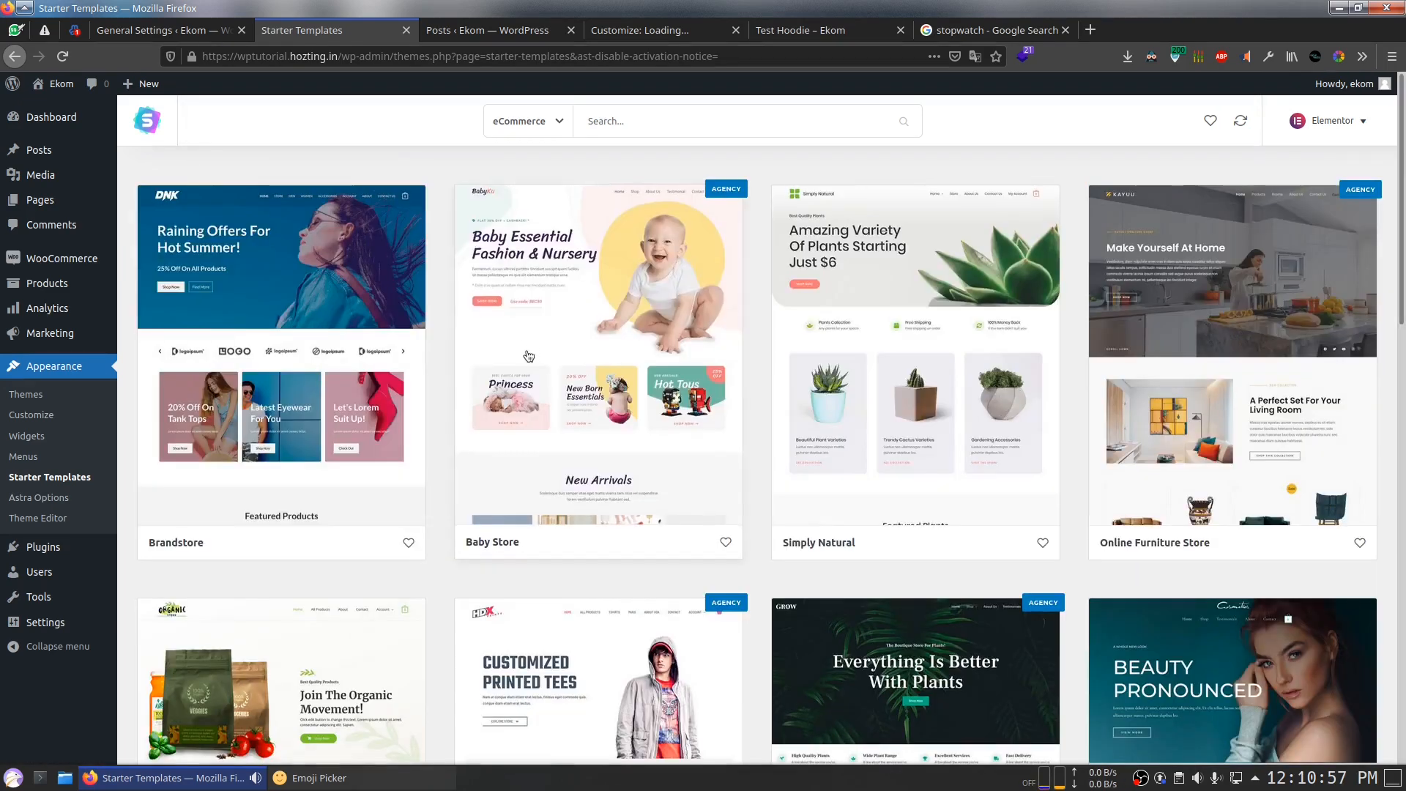
Step: Preview the Plant Shop template, then open the Custom Printing template details
scroll(911, 522, "down", 6)
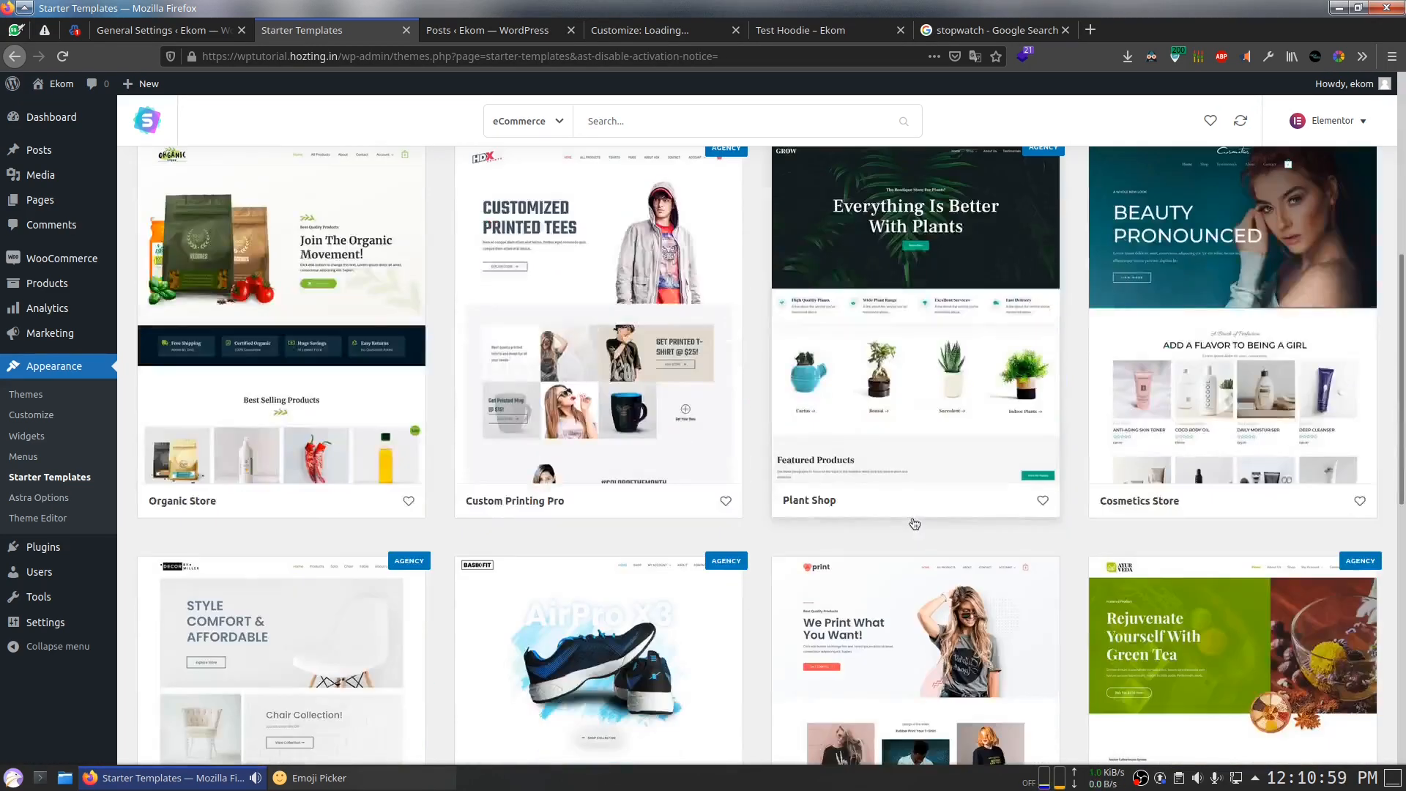
scroll(966, 513, "up", 2)
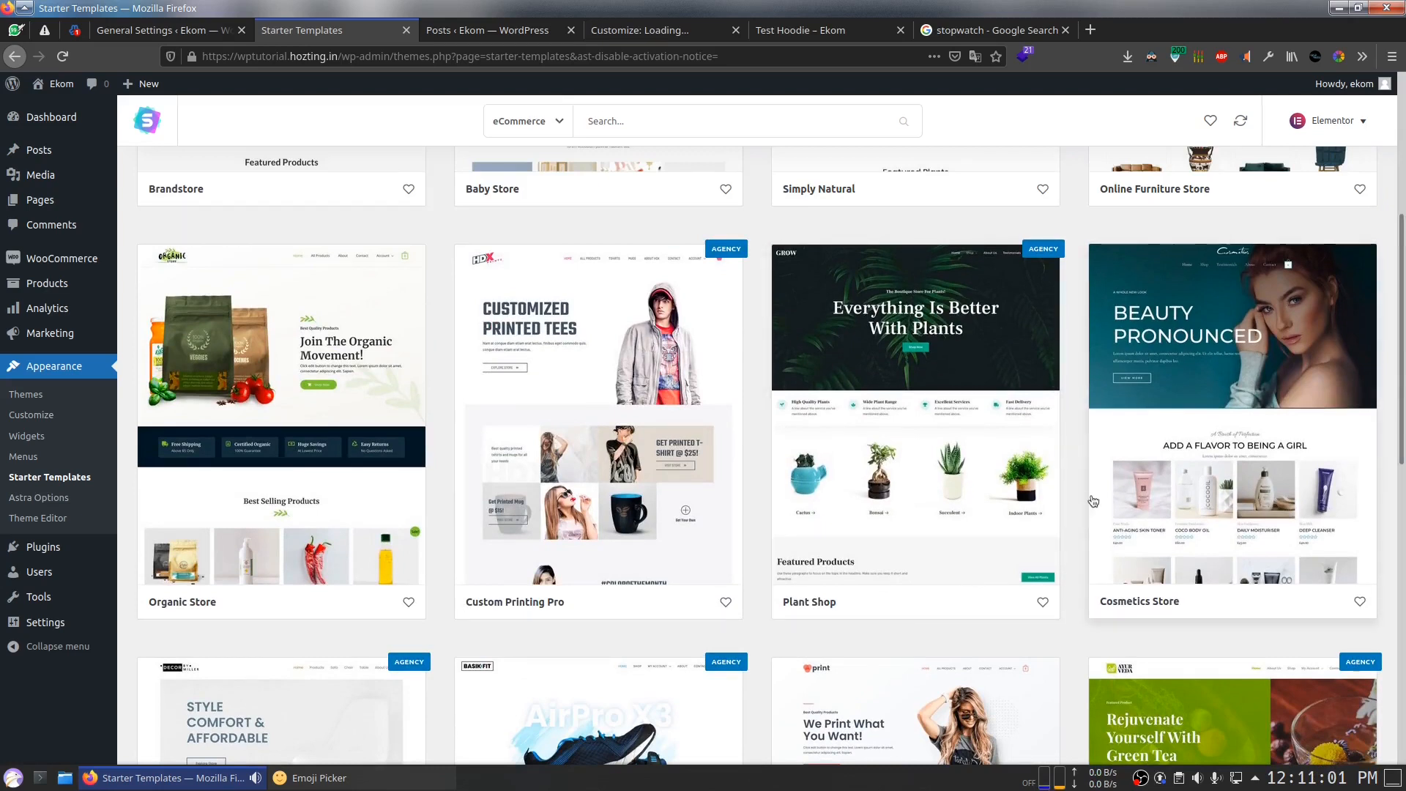
left_click(937, 426)
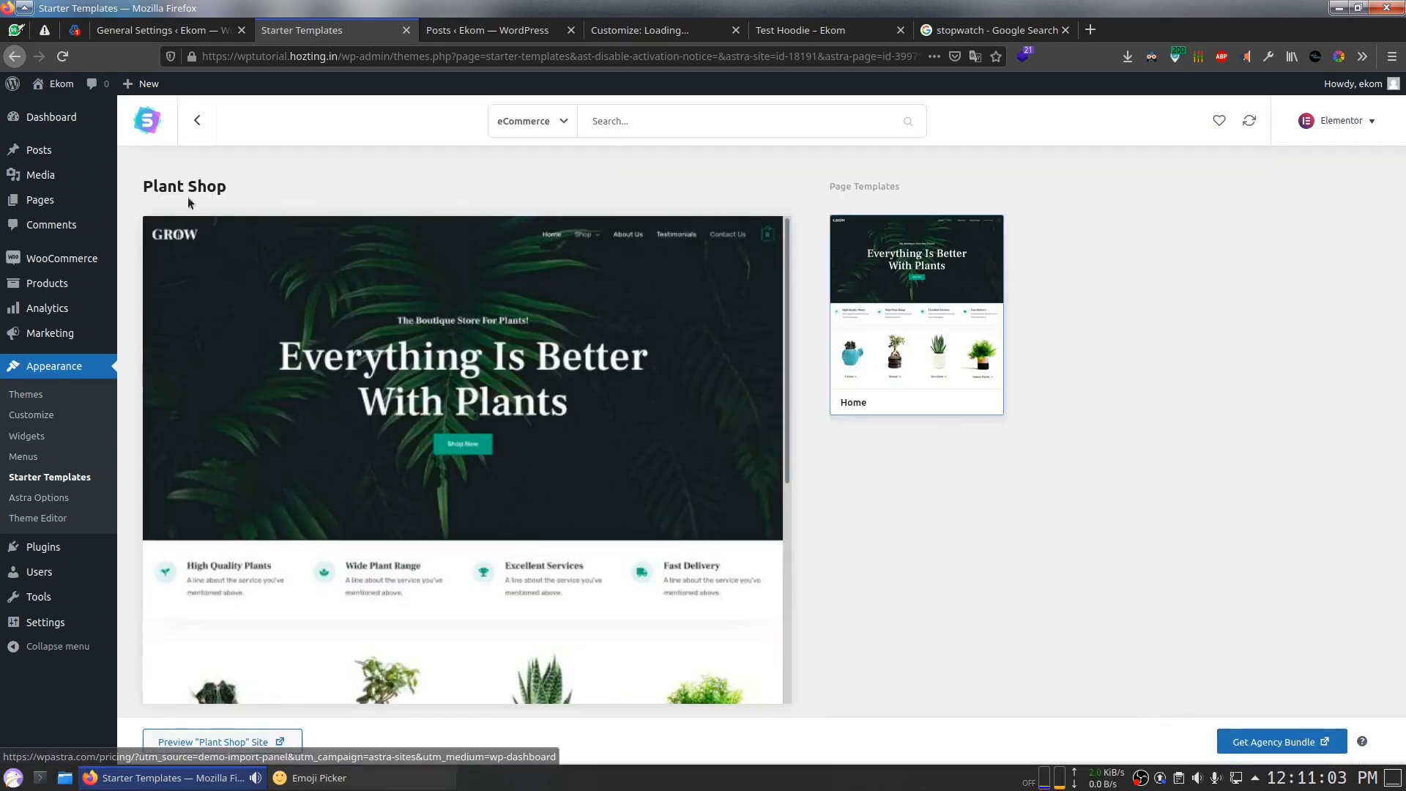
left_click(196, 122)
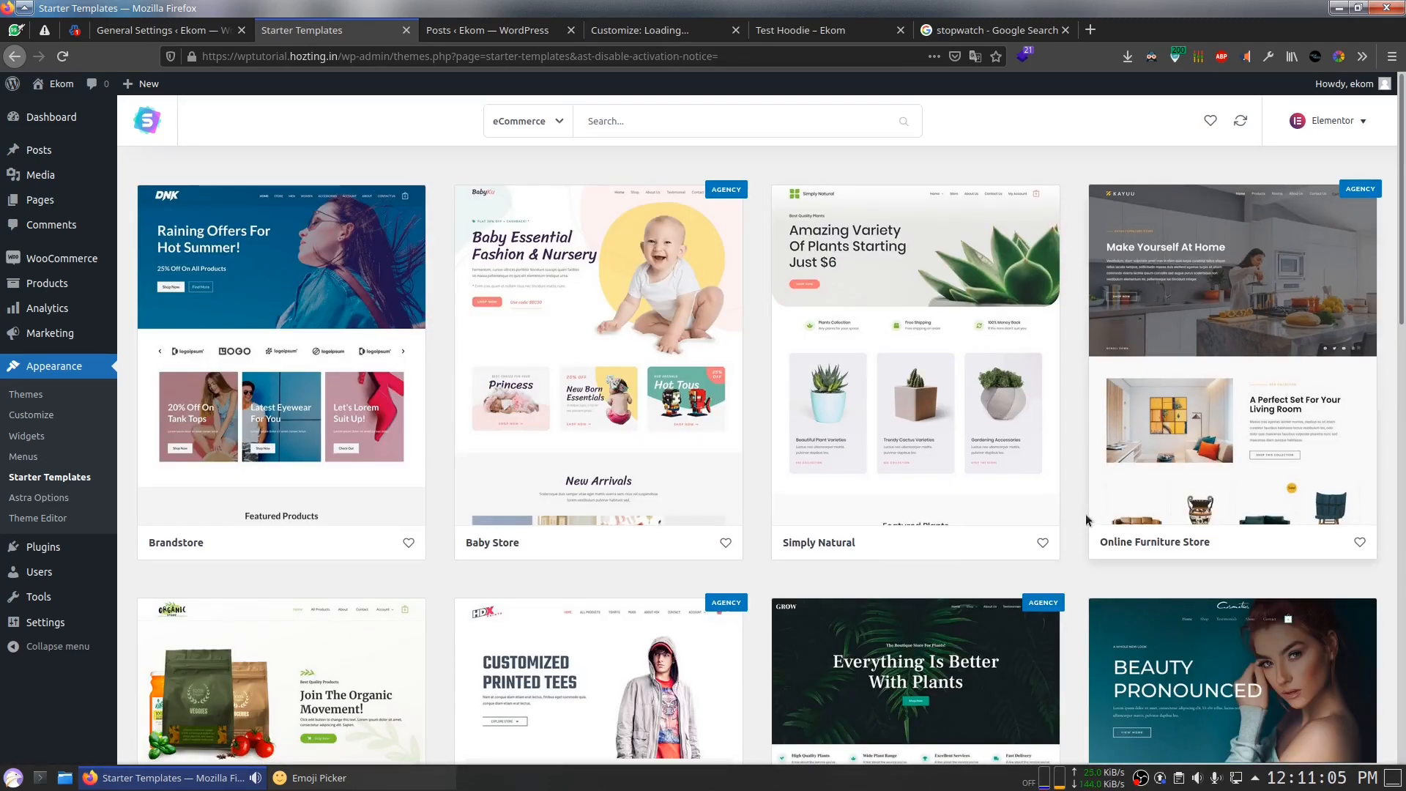
scroll(1085, 513, "down", 5)
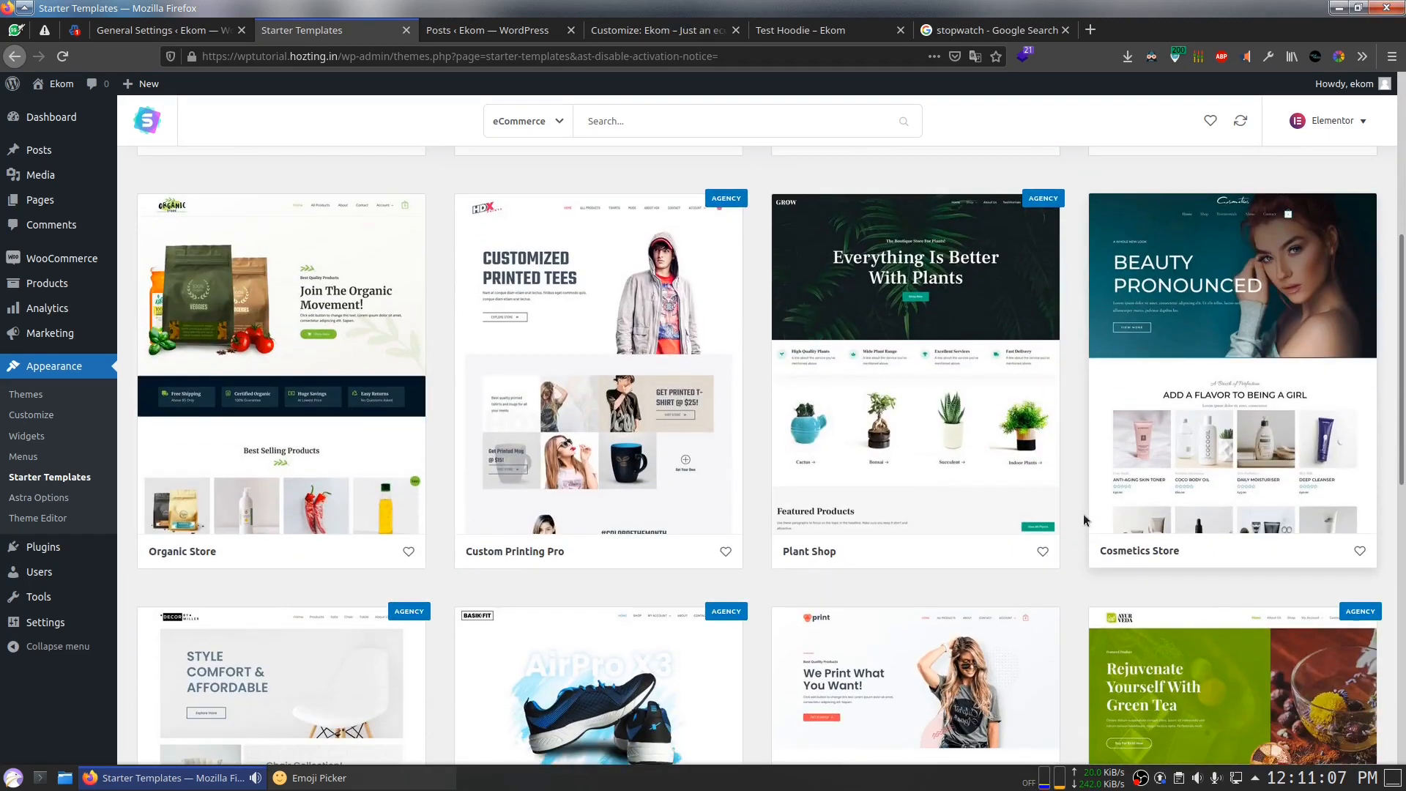
scroll(1083, 513, "down", 5)
scroll(1081, 513, "down", 1)
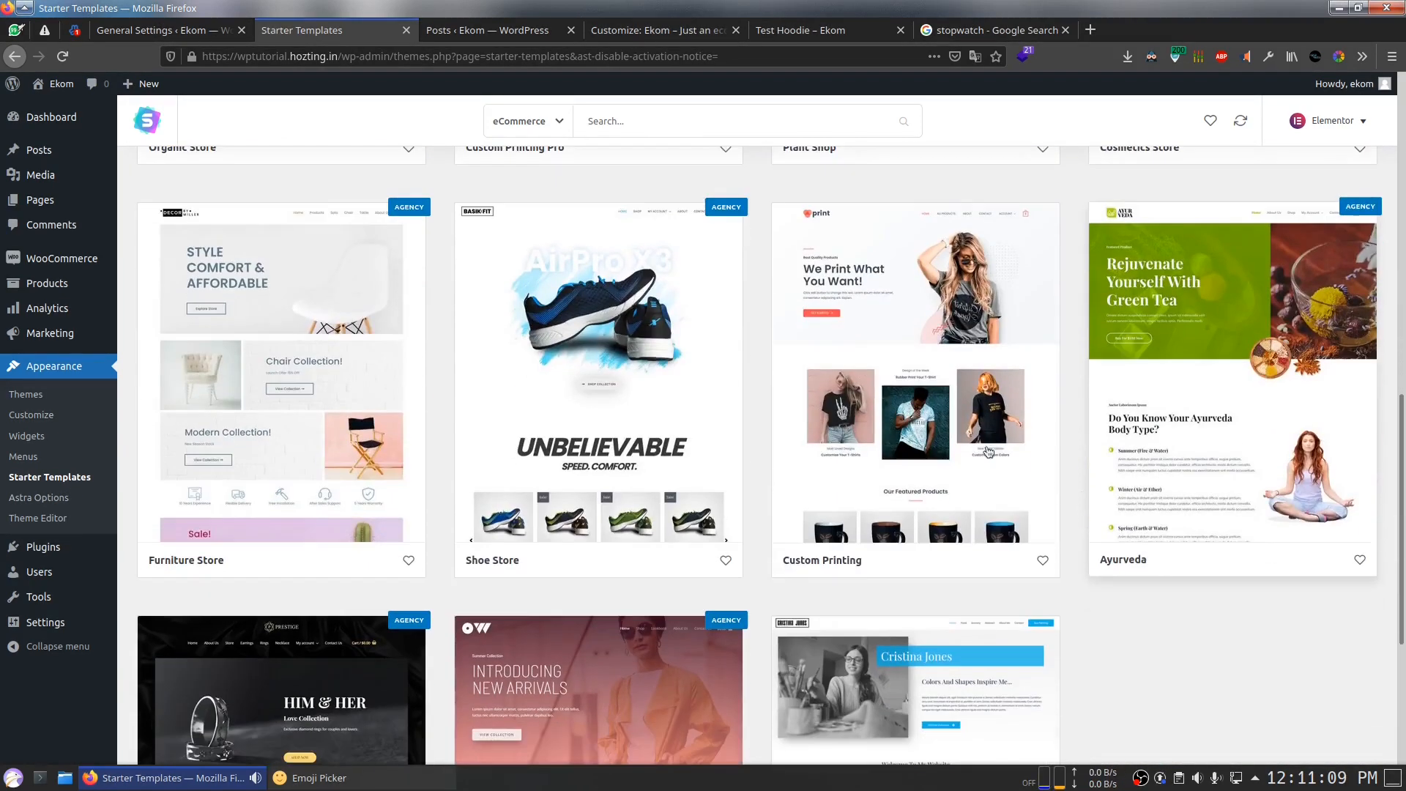
left_click(1048, 493)
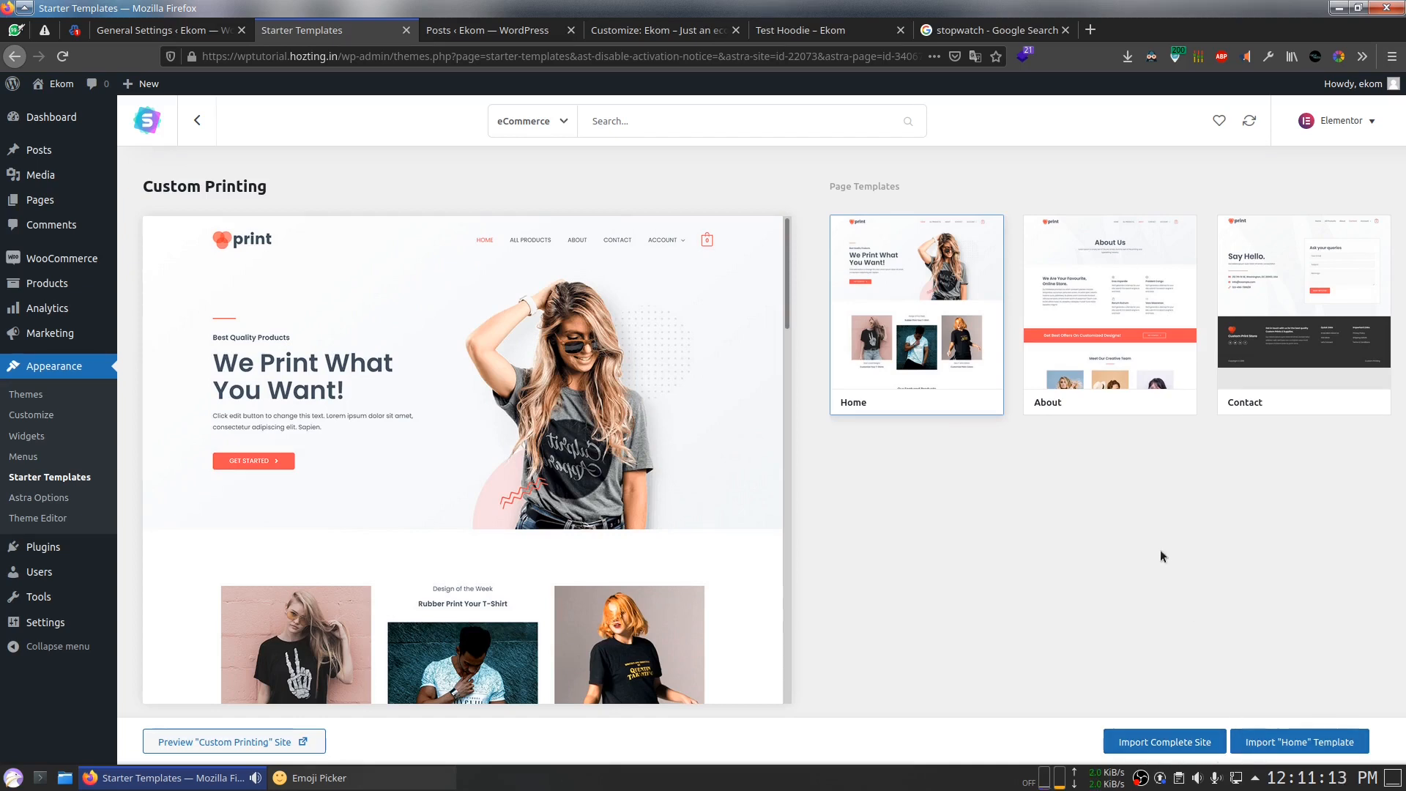
Step: Start importing the Custom Printing Home template, skipping the dynamic content warning and plugin step
left_click(1271, 740)
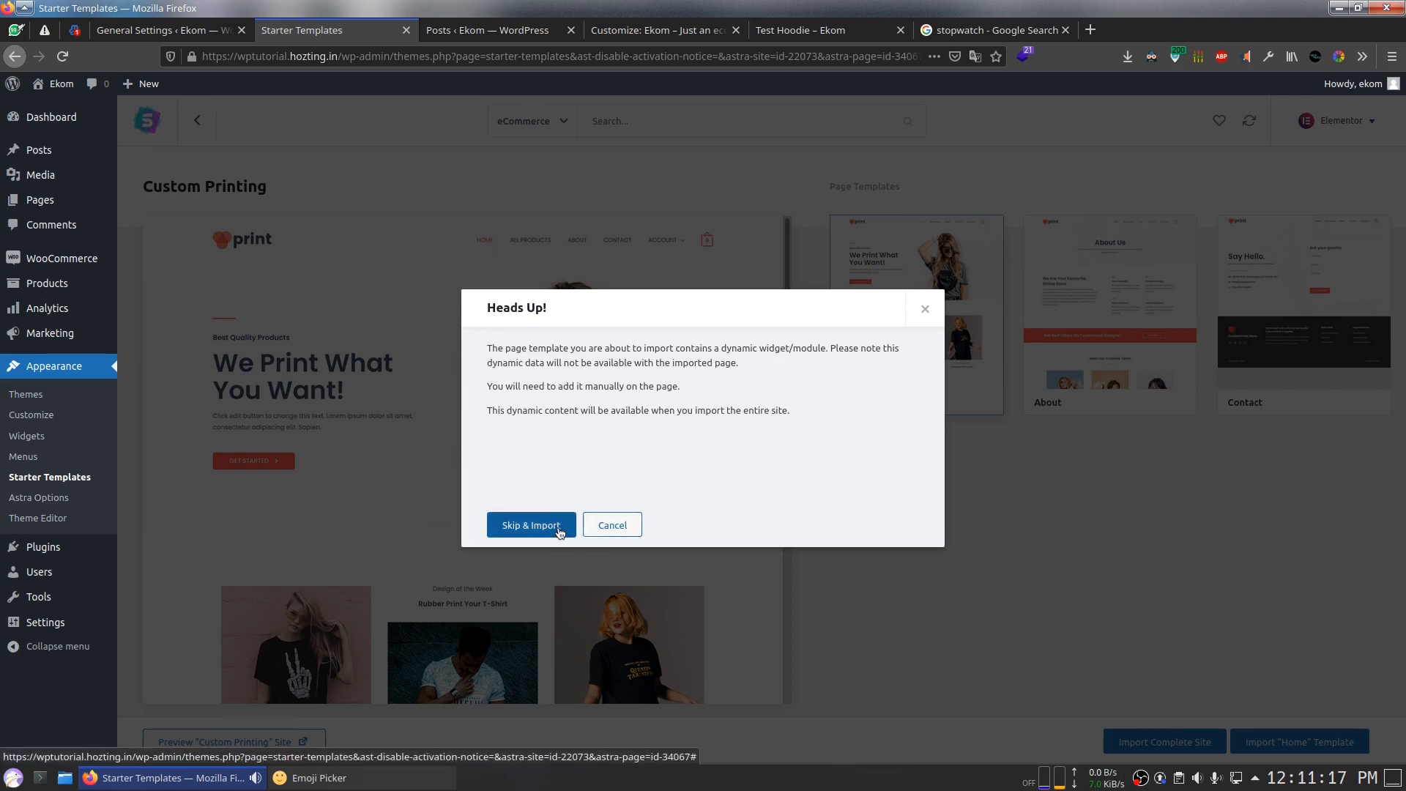
left_click(559, 533)
left_click(563, 389)
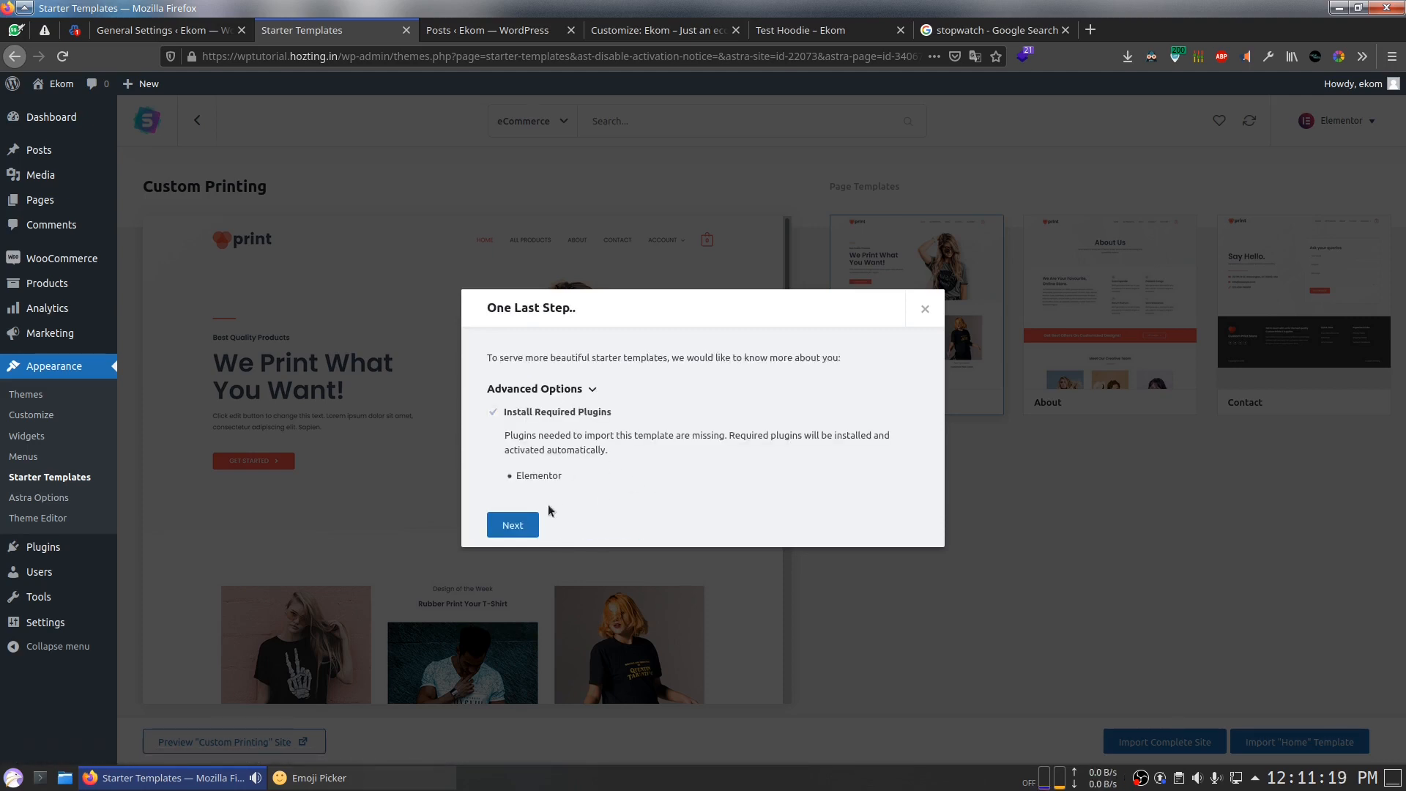
left_click(520, 527)
Step: Choose Expert level and Myself/My company, submit to start importing, then go to Posts
left_click(608, 386)
left_click(516, 434)
left_click(590, 386)
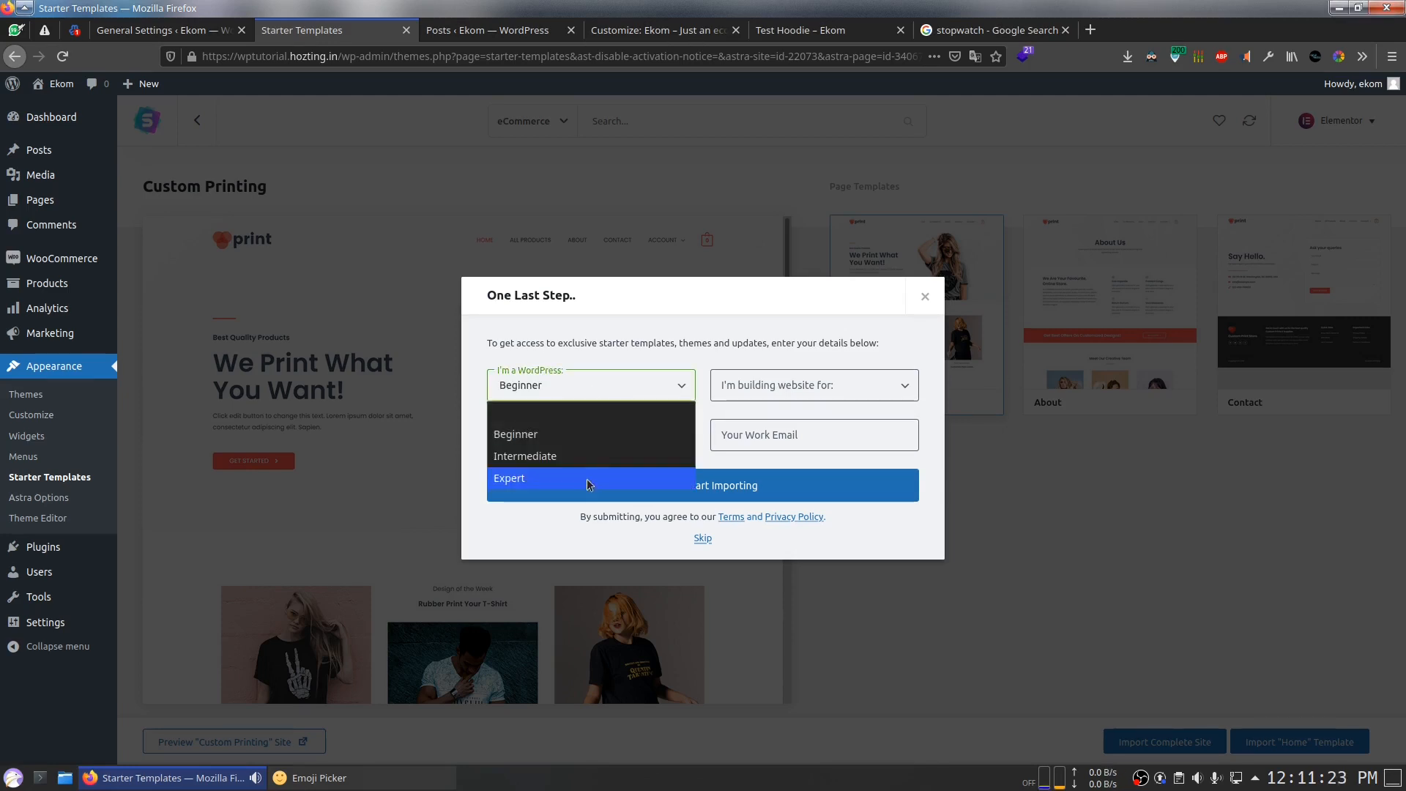
left_click(586, 479)
left_click(755, 386)
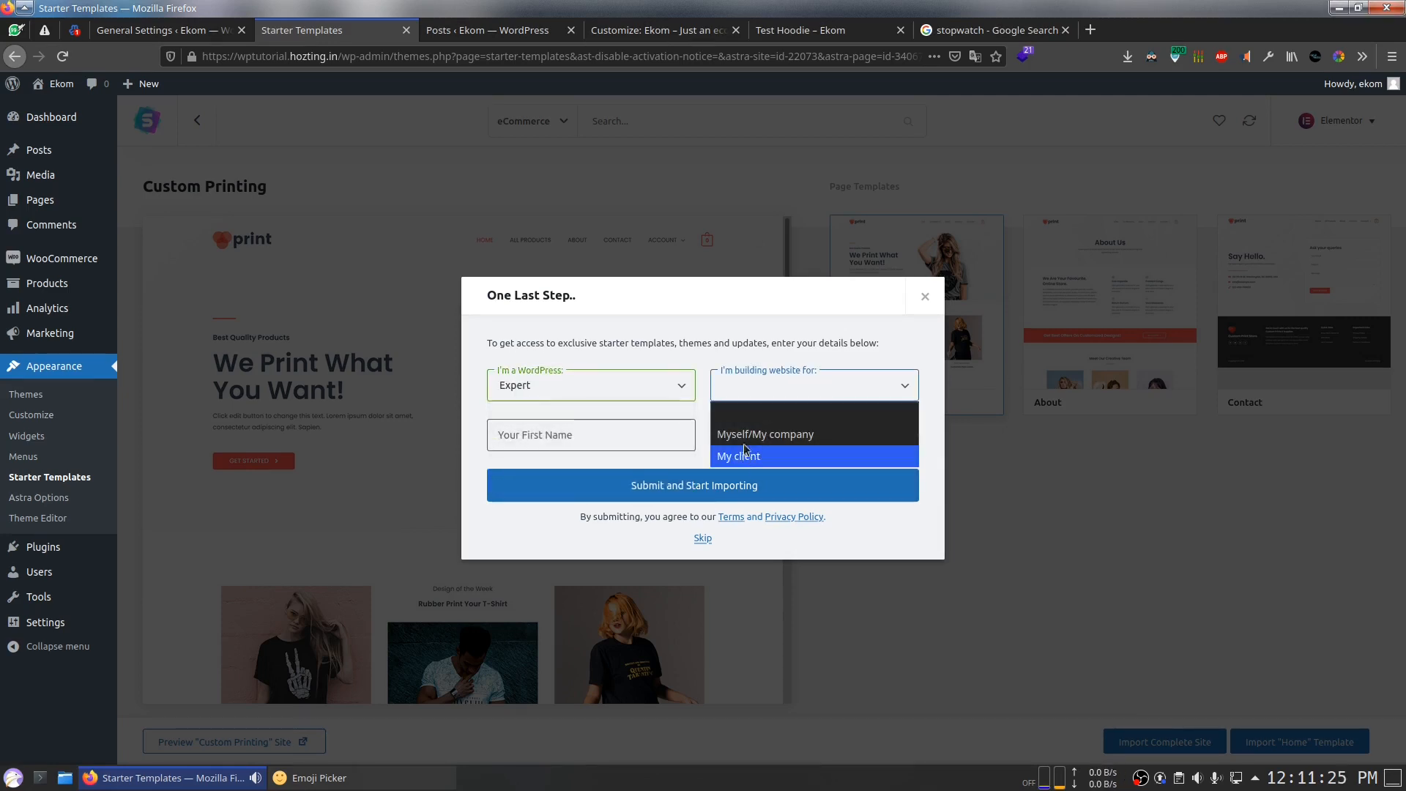
left_click(765, 434)
left_click(616, 436)
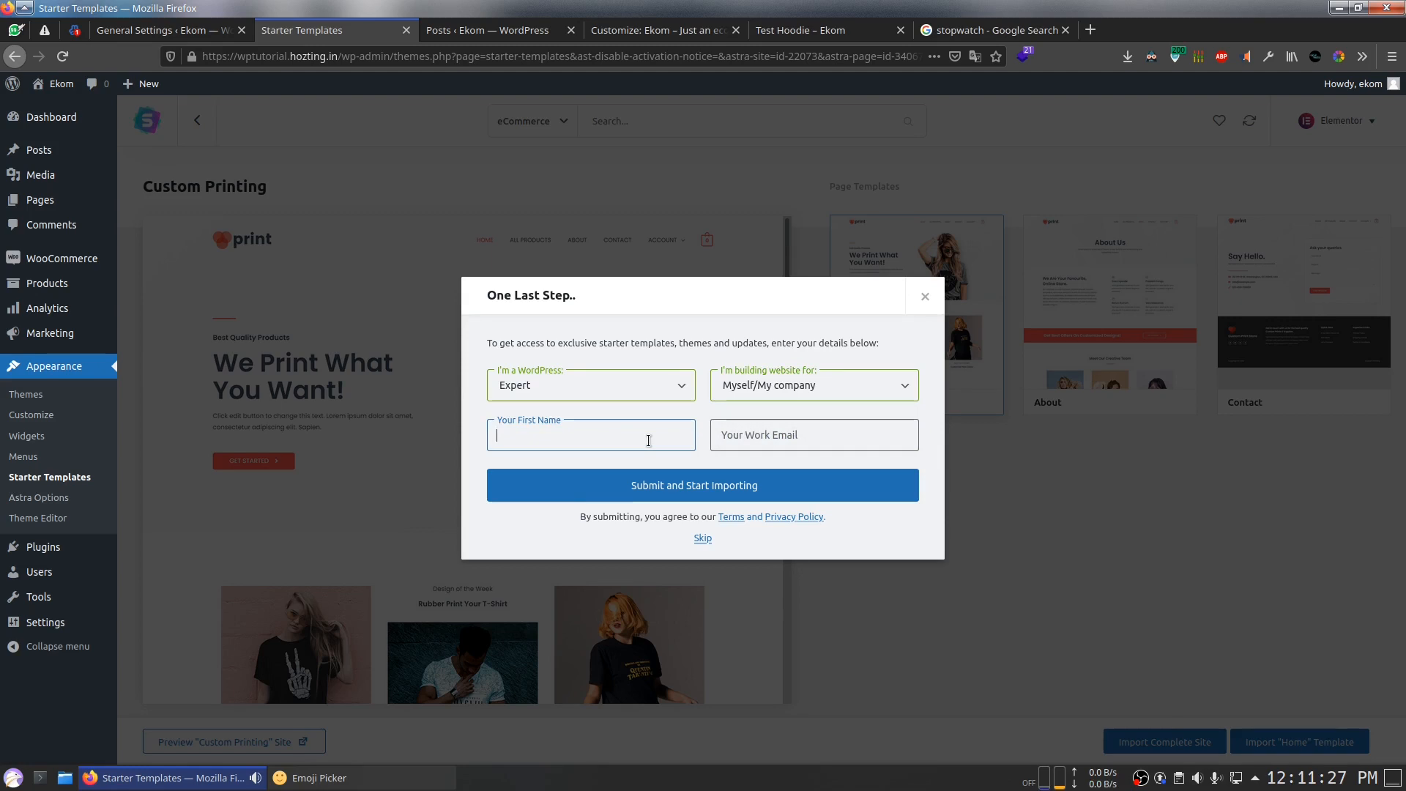
left_click(702, 538)
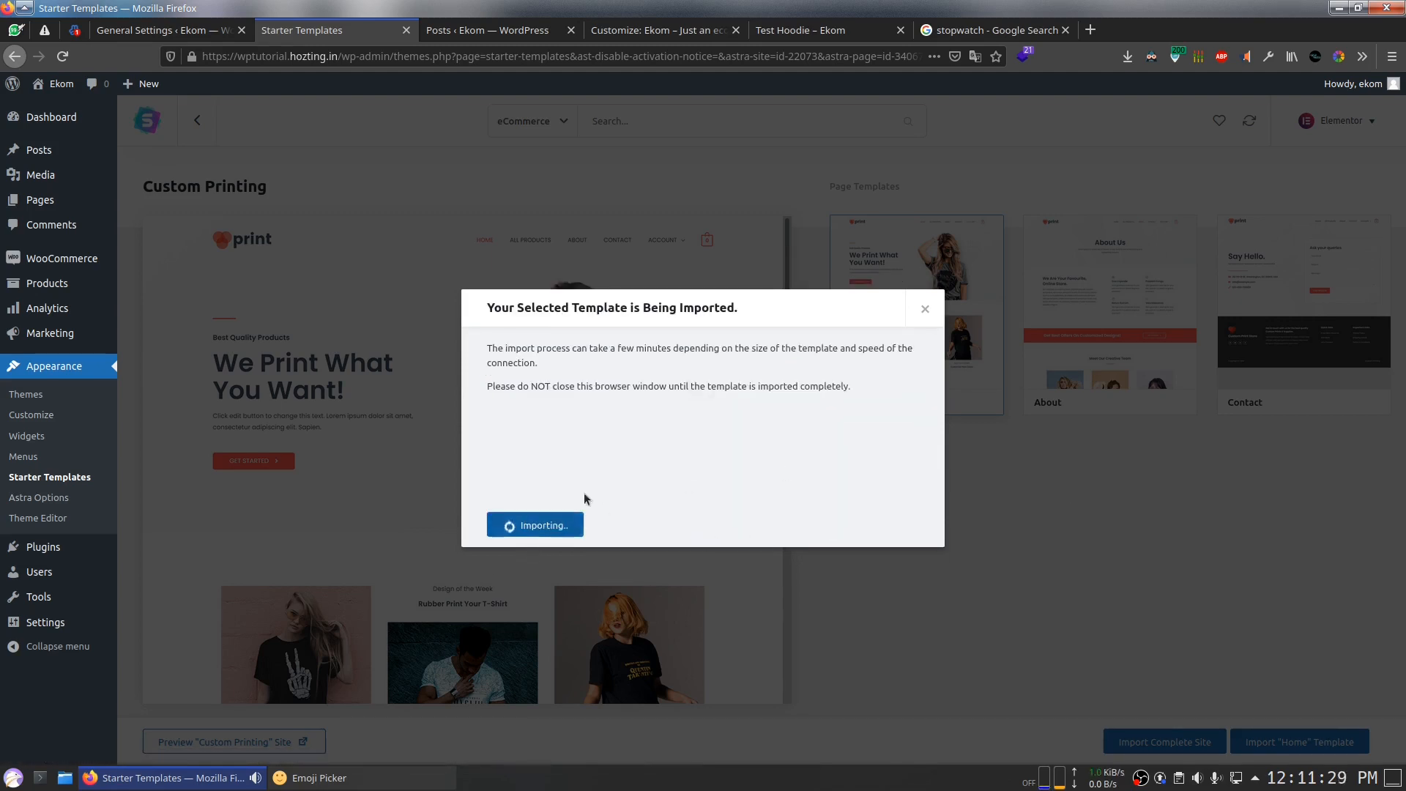
left_click(487, 30)
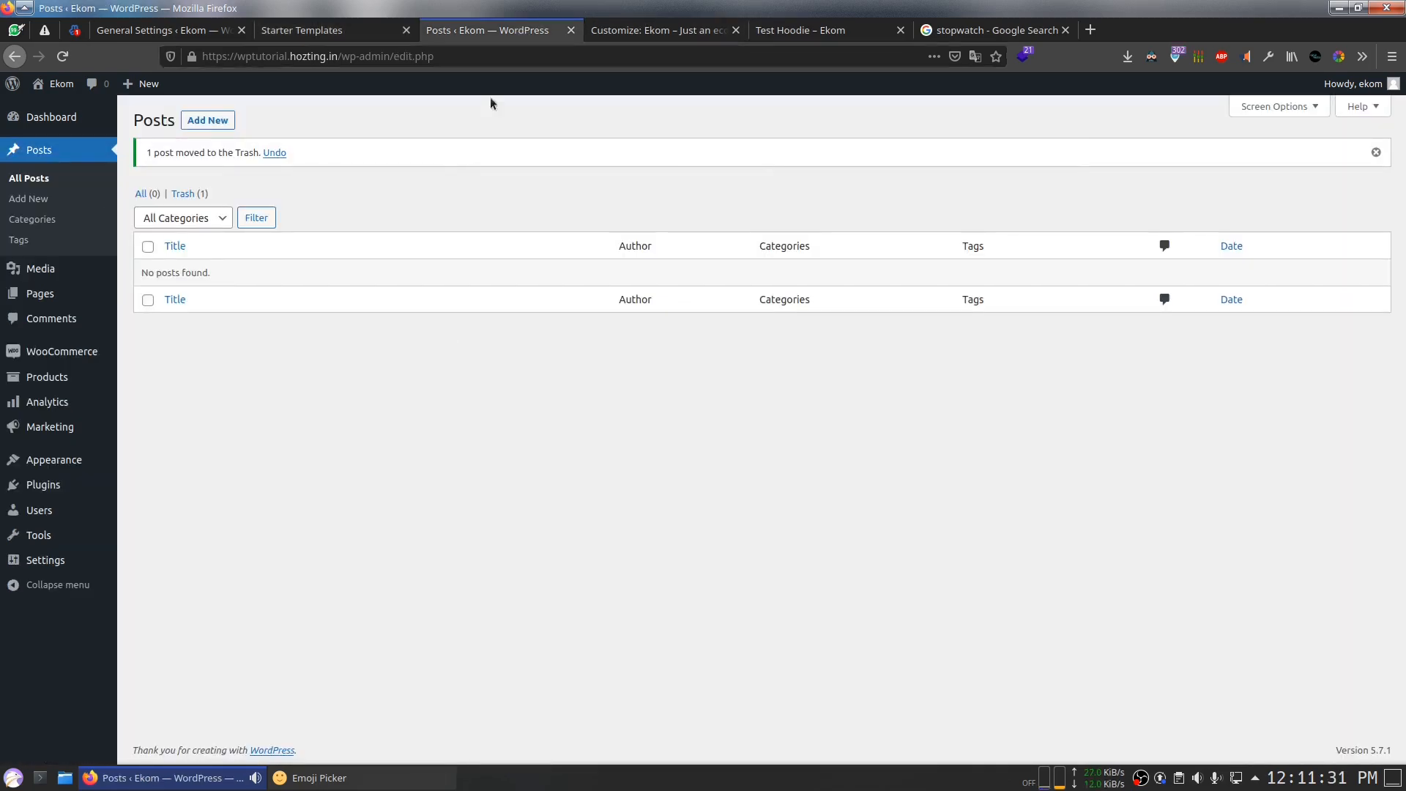
Step: View the imported Custom Printing Home page, then go to the Customize: Ekom tab
mouse_move(53, 355)
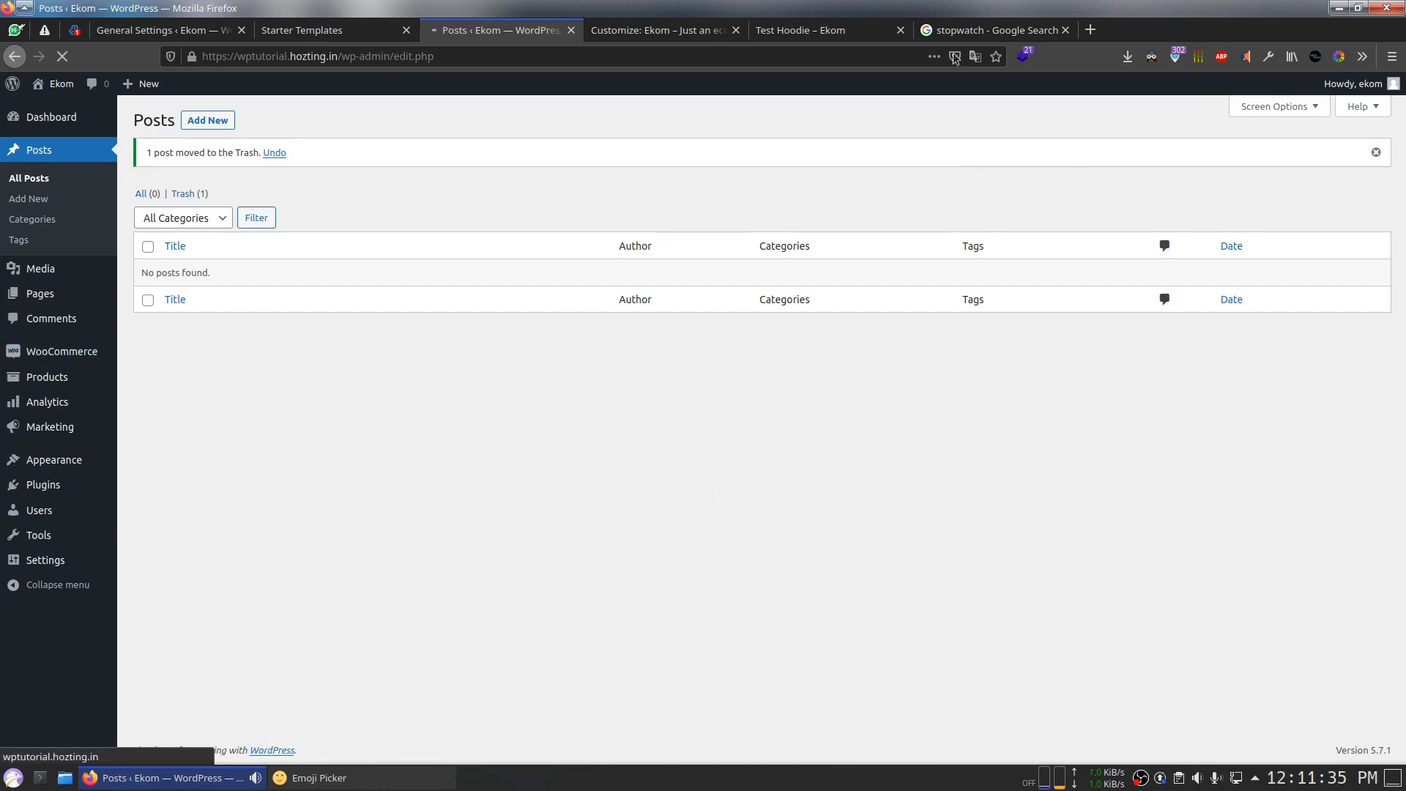
left_click(990, 30)
left_click(498, 30)
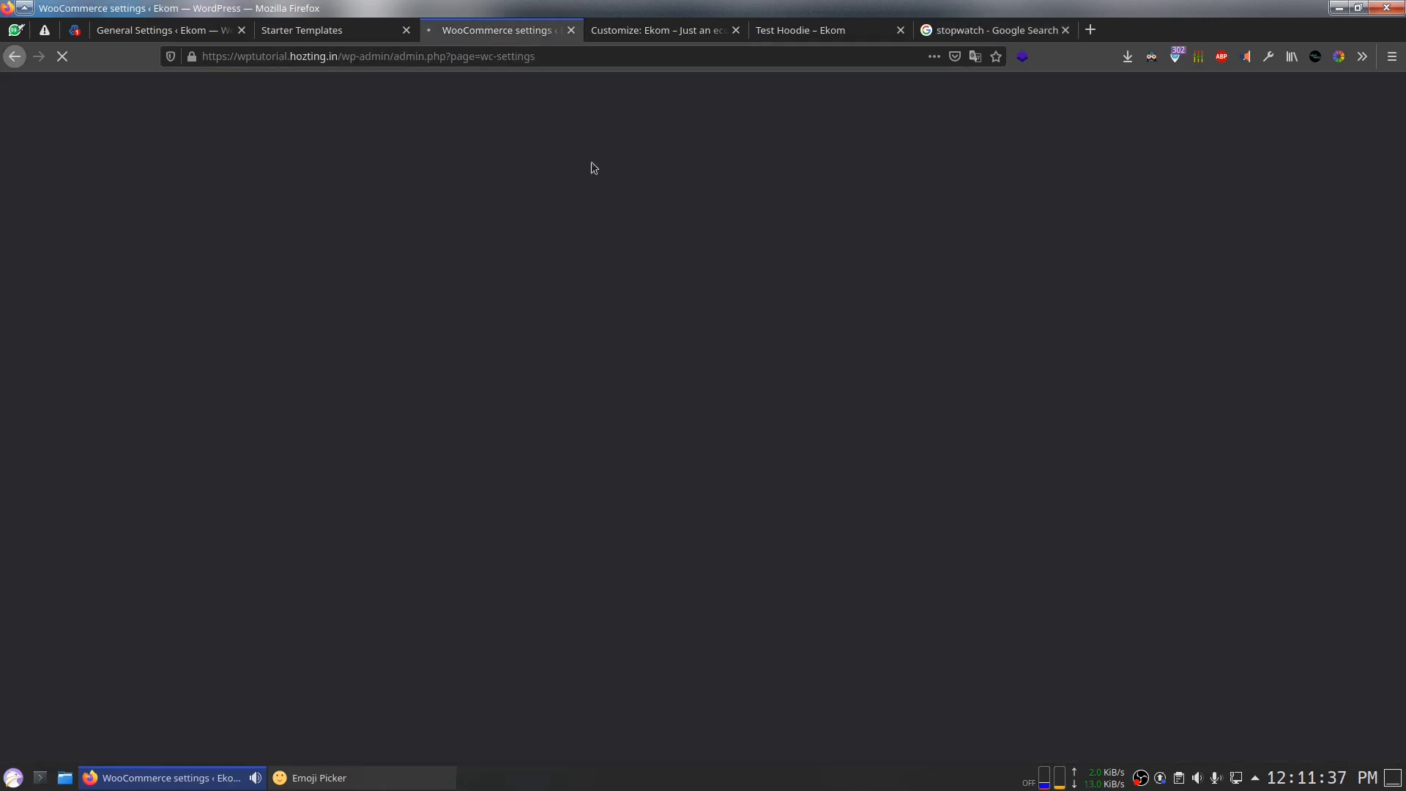
left_click(353, 29)
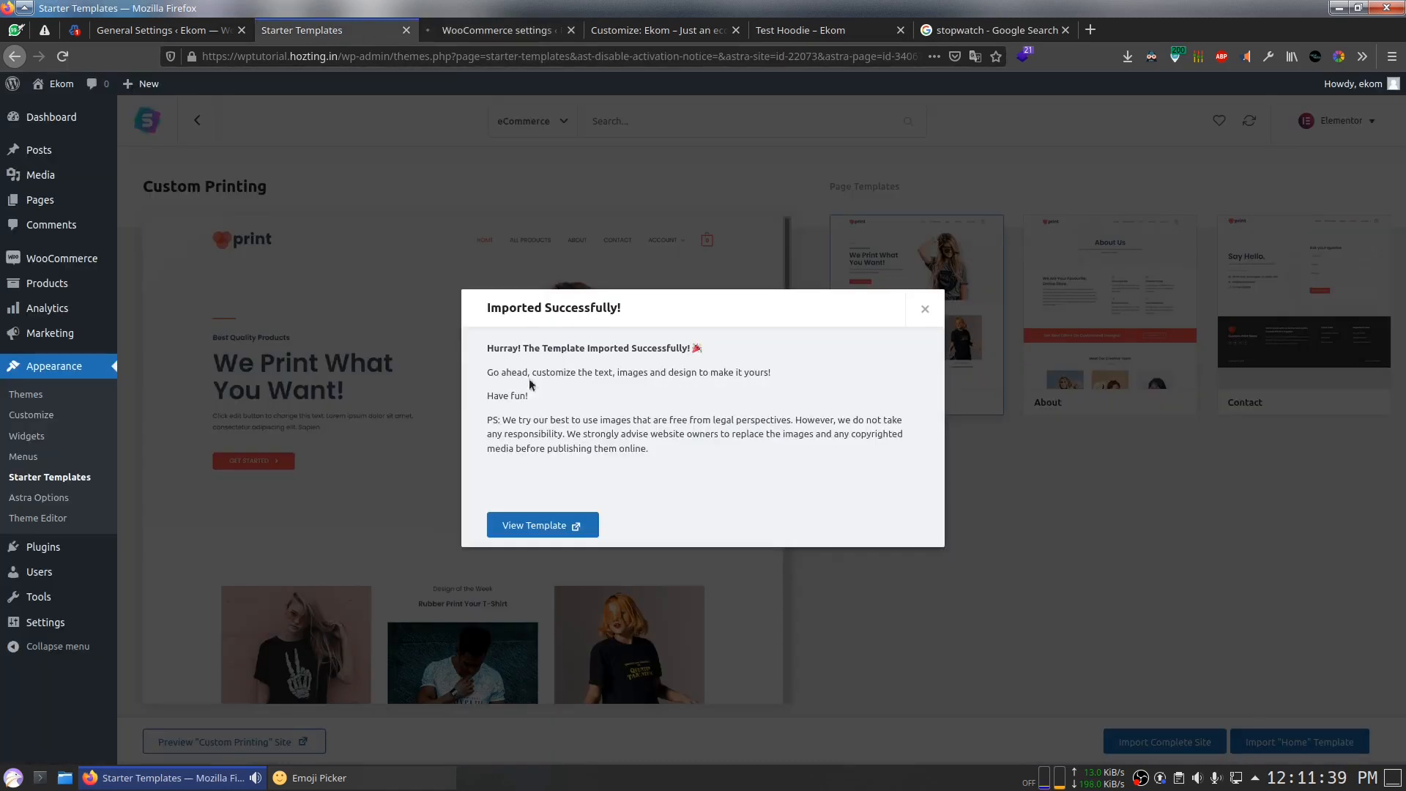
left_click(551, 525)
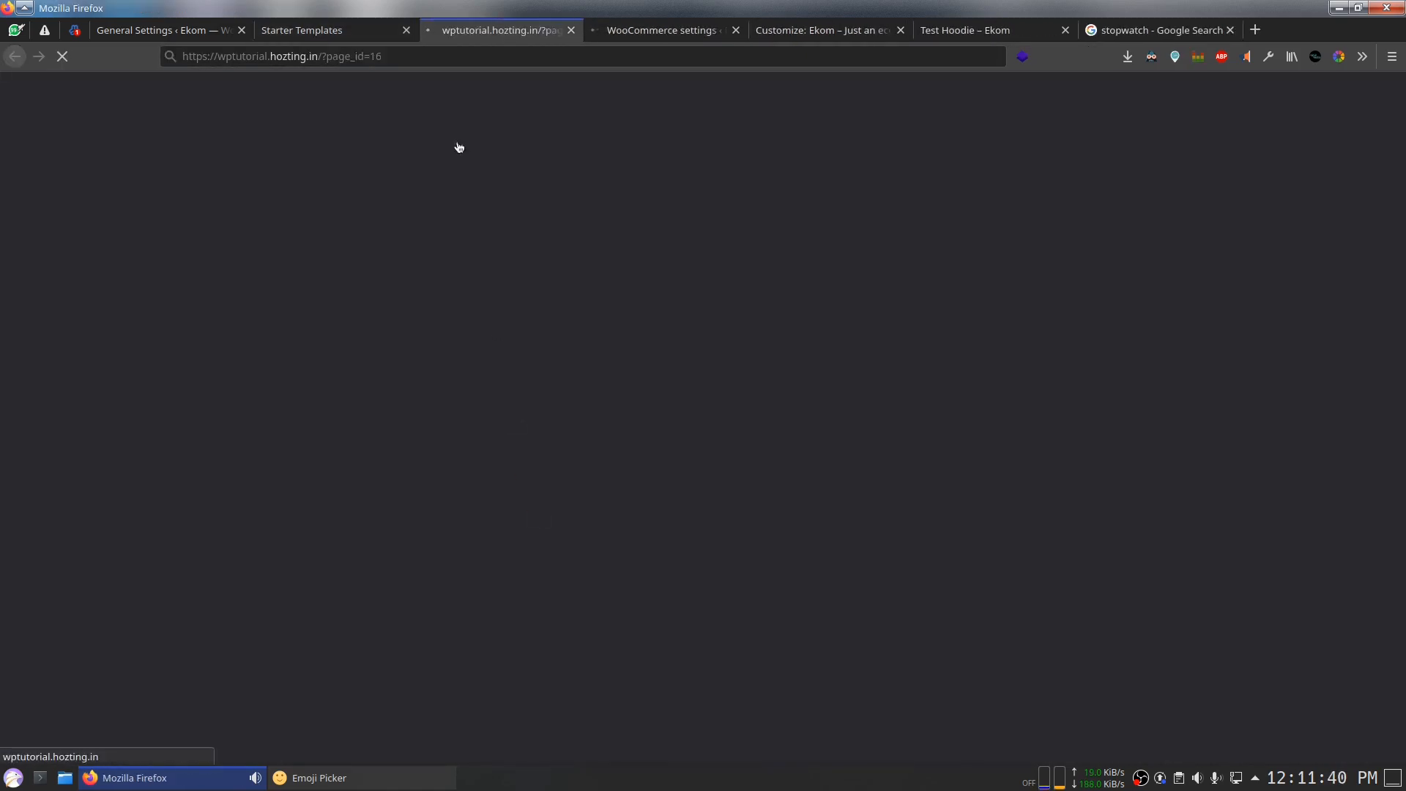
left_click(630, 30)
left_click(824, 30)
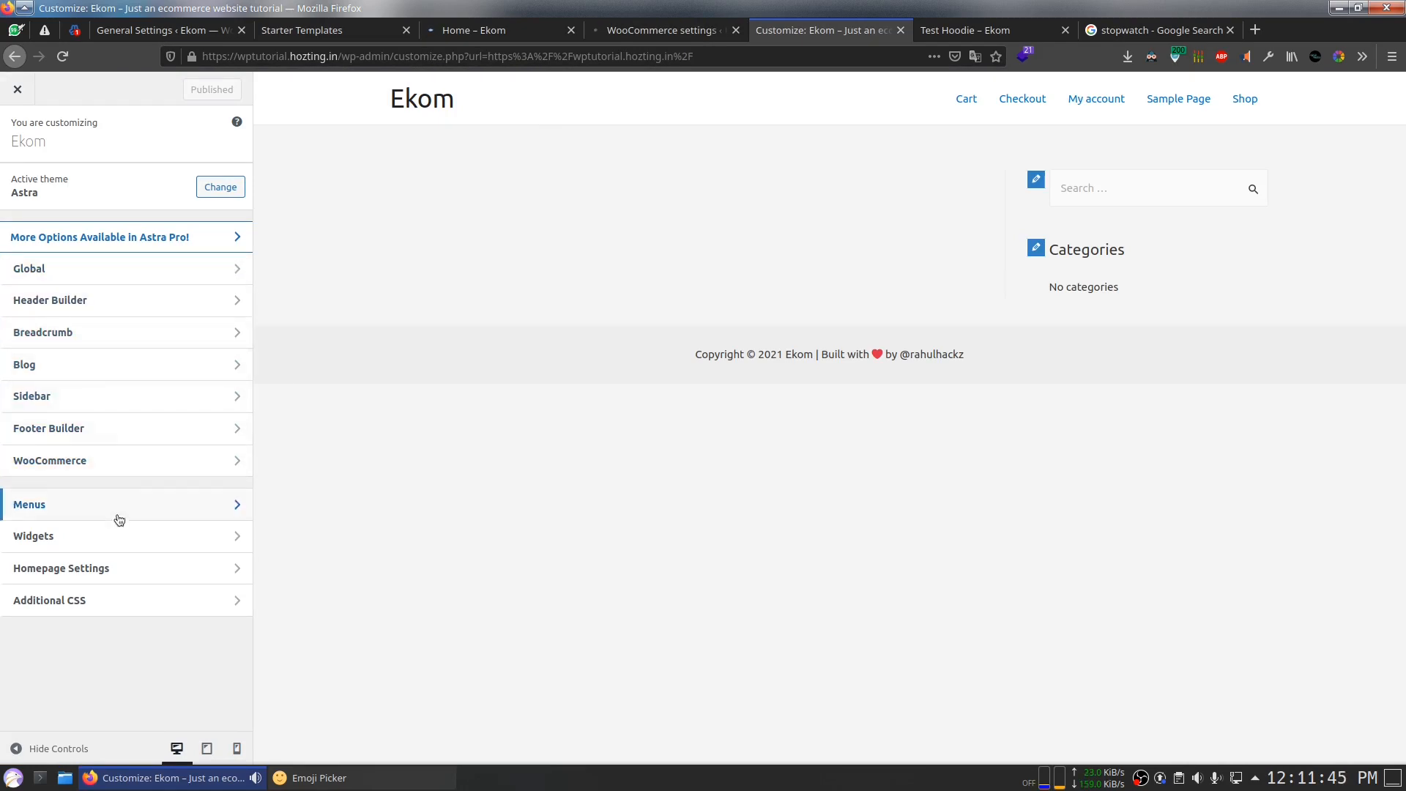
Step: Create a new menu named Menu for the Primary Menu location
left_click(57, 503)
key("ctrl+a")
left_click(125, 422)
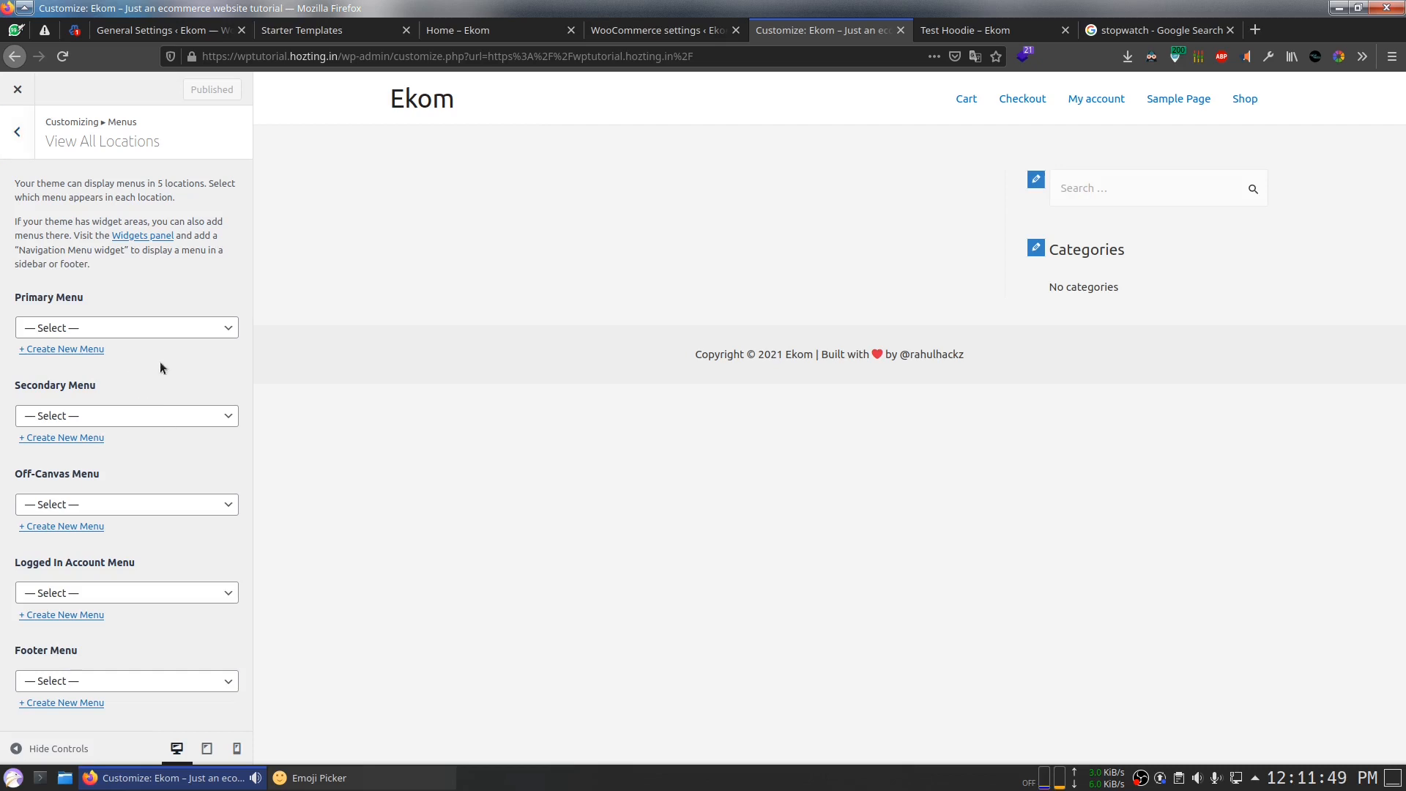
left_click(76, 351)
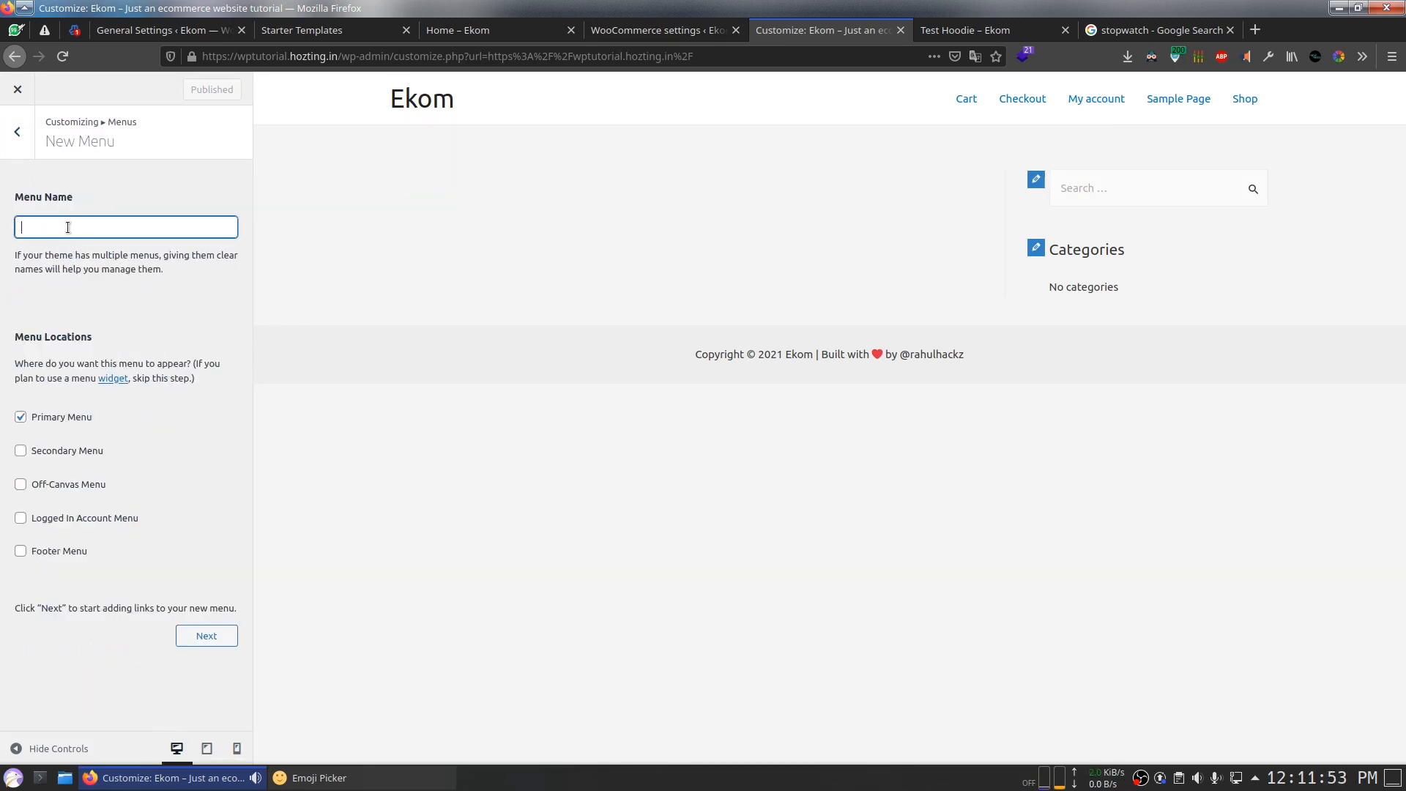
left_click(187, 638)
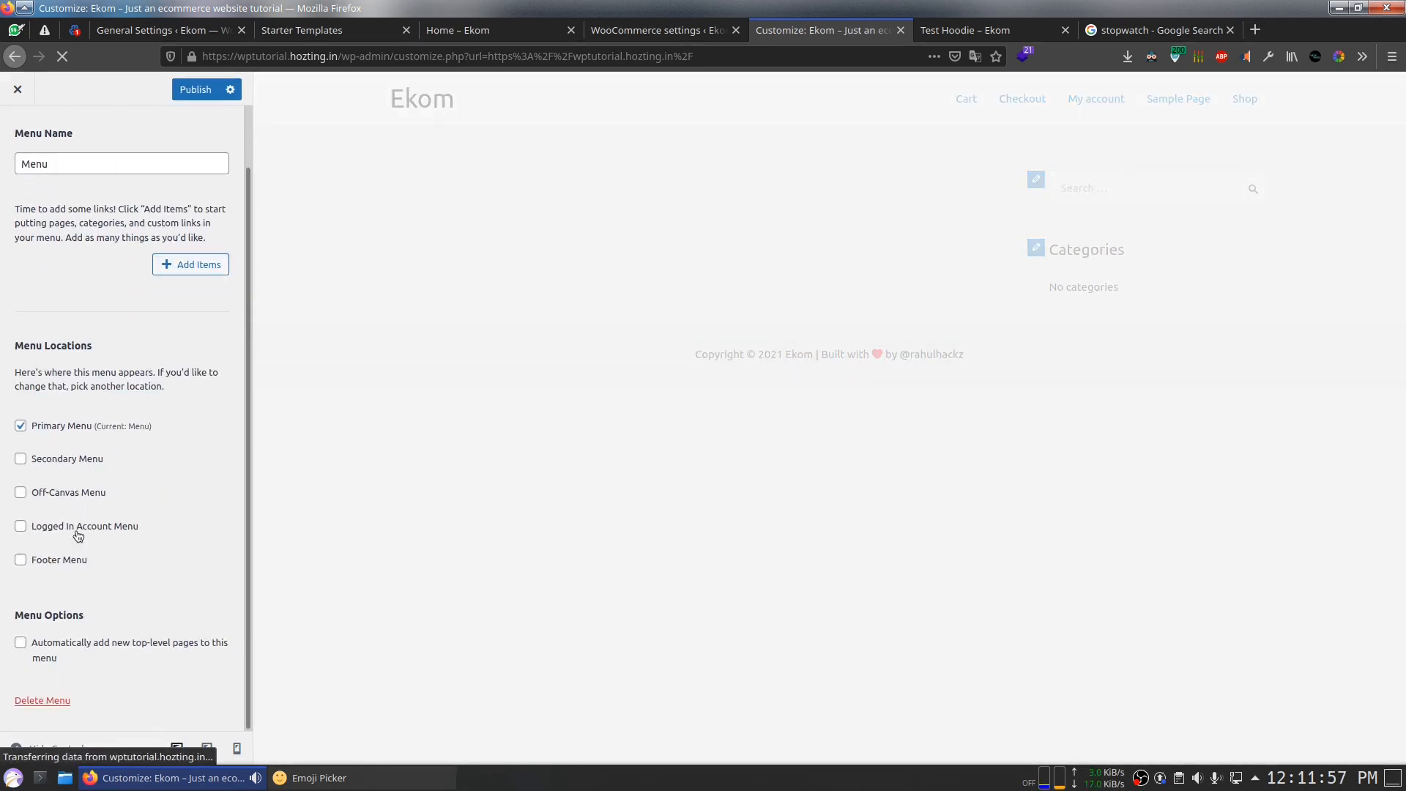
Step: Add Home, Cart and Shop to the menu, move Shop second, and publish
left_click(191, 268)
left_click(314, 212)
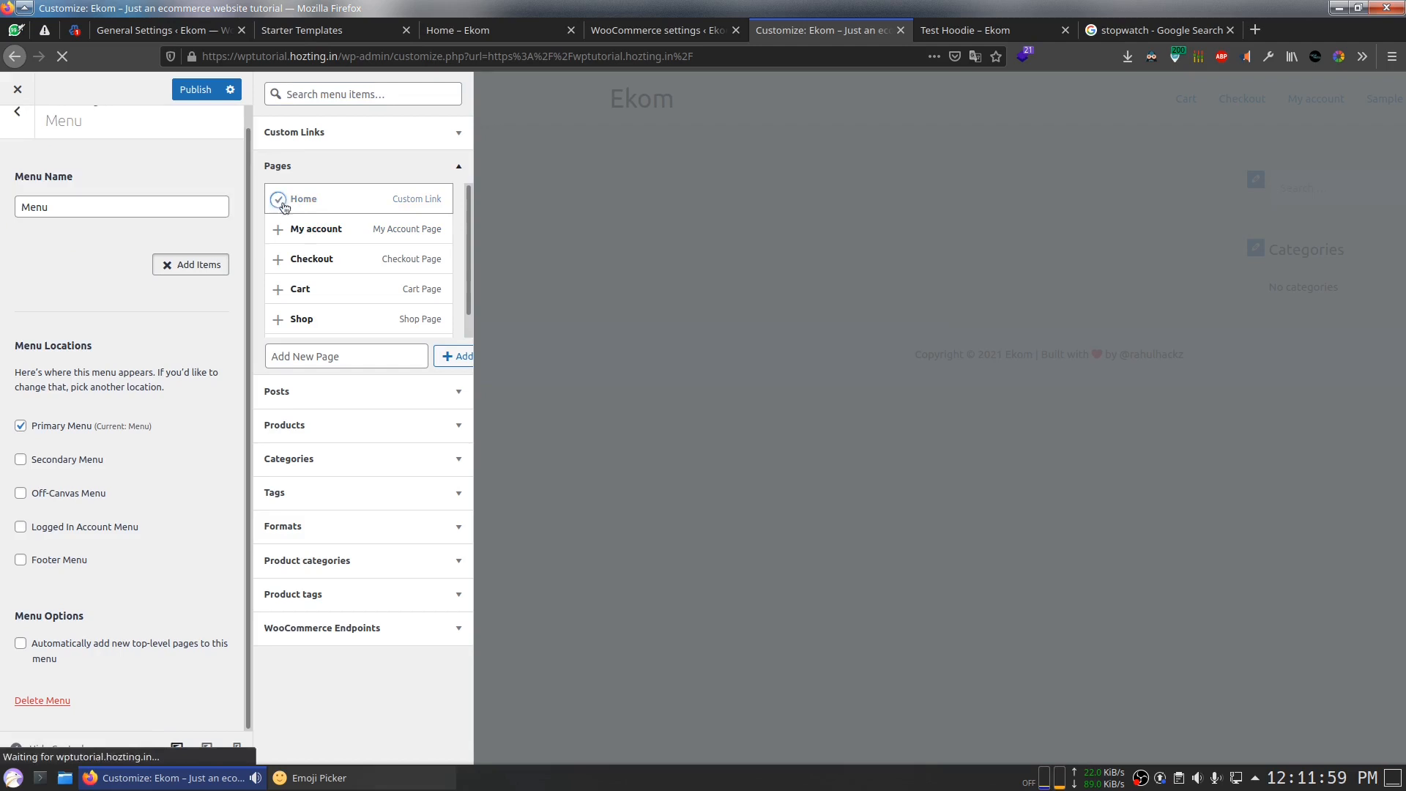
left_click(285, 291)
scroll(285, 293, "down", 1)
left_click(280, 296)
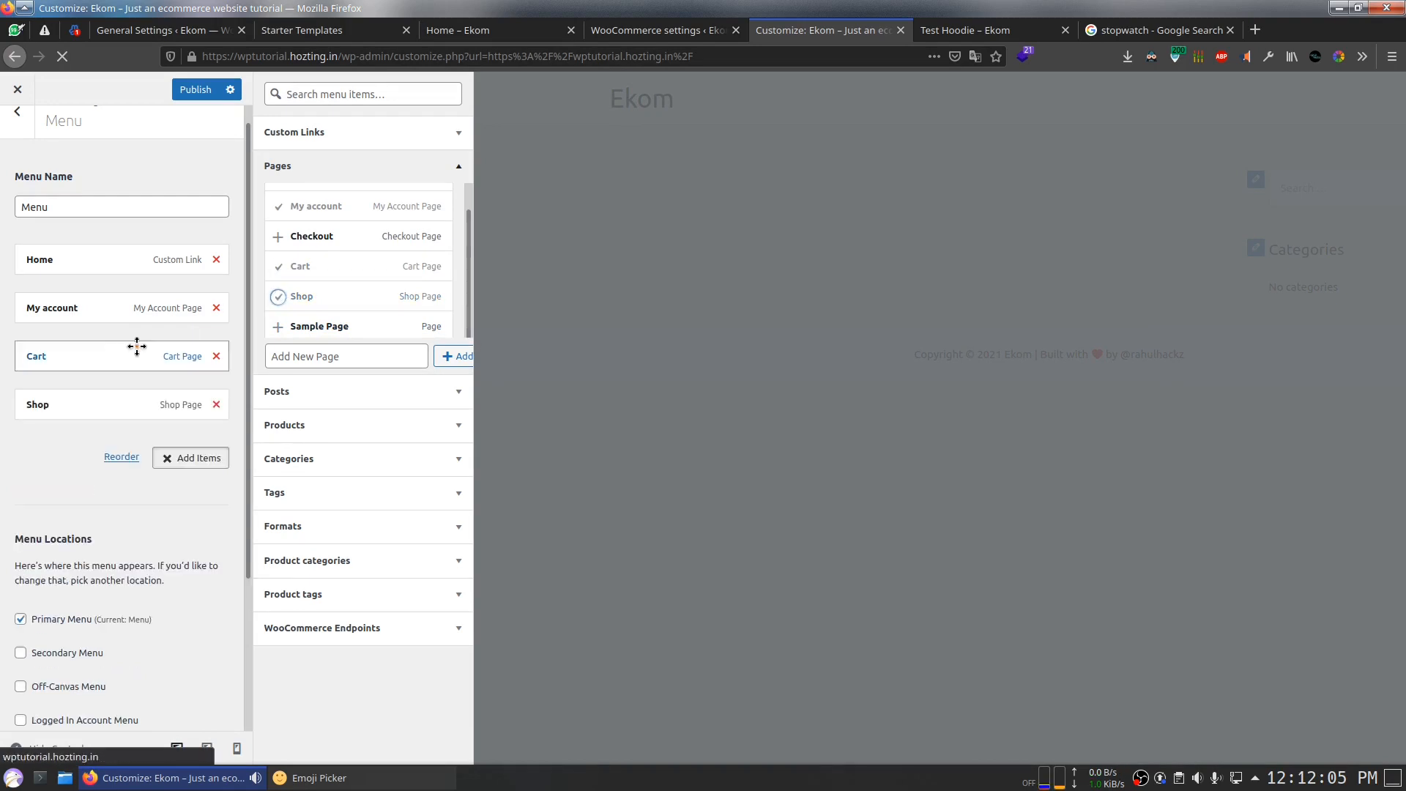
left_click_drag(90, 408, 85, 304)
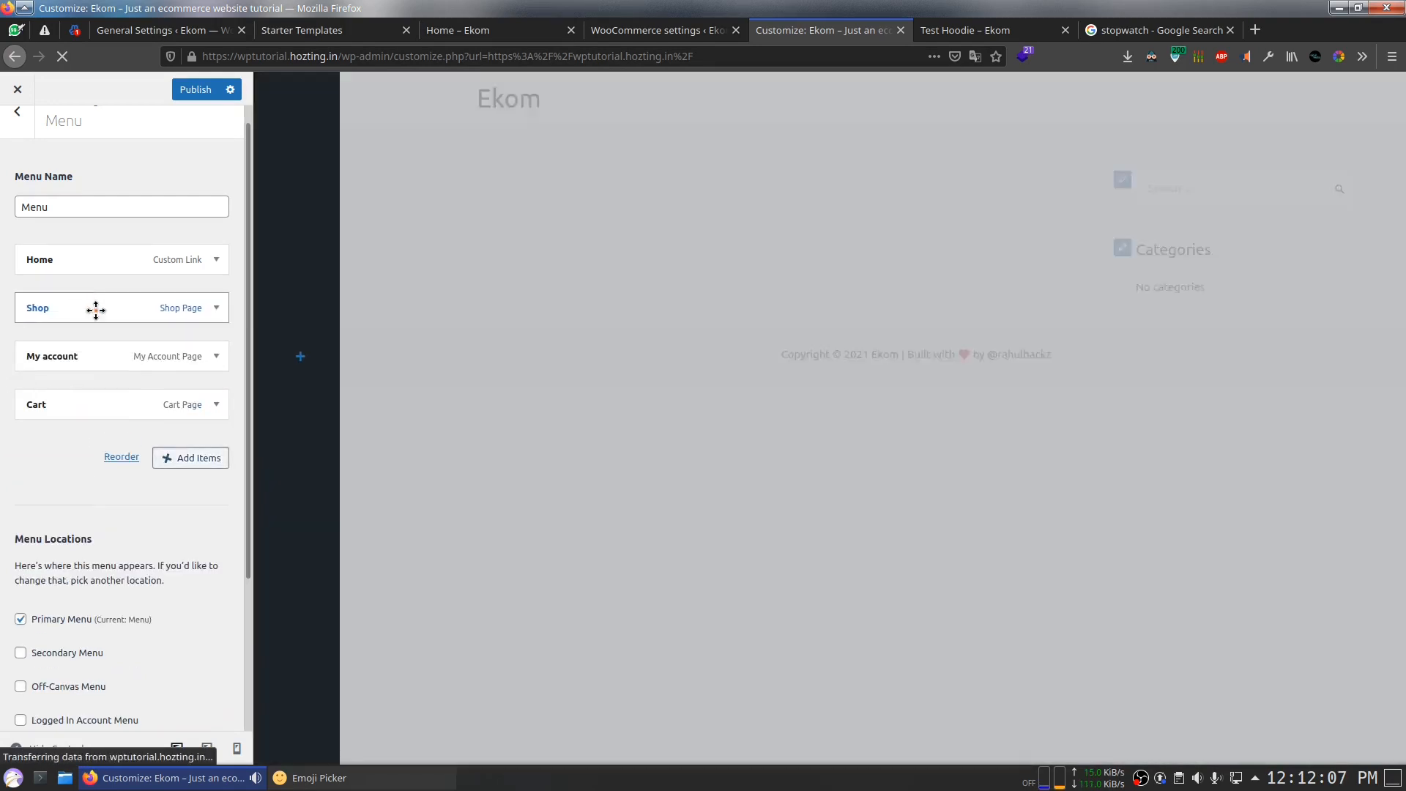
left_click(164, 460)
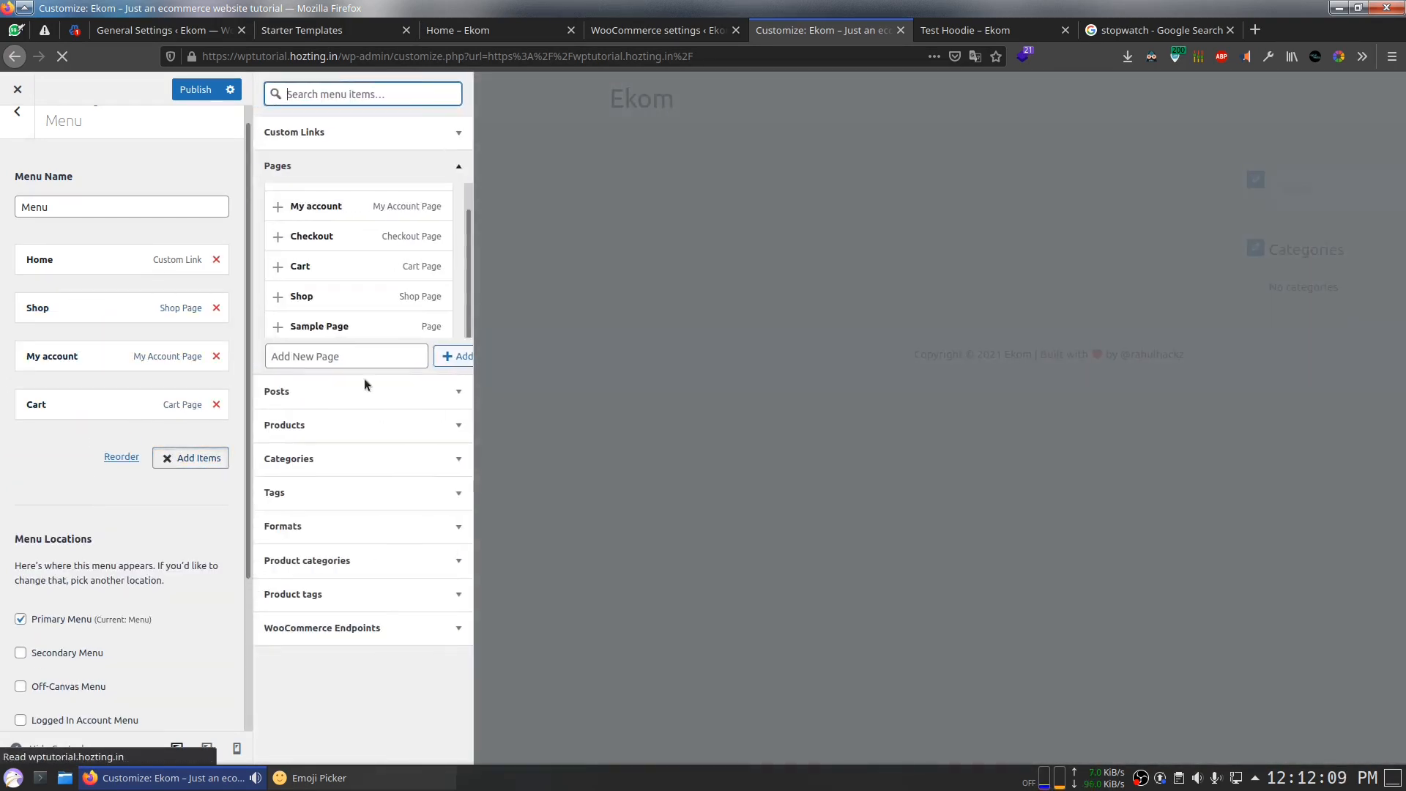
scroll(322, 219, "up", 1)
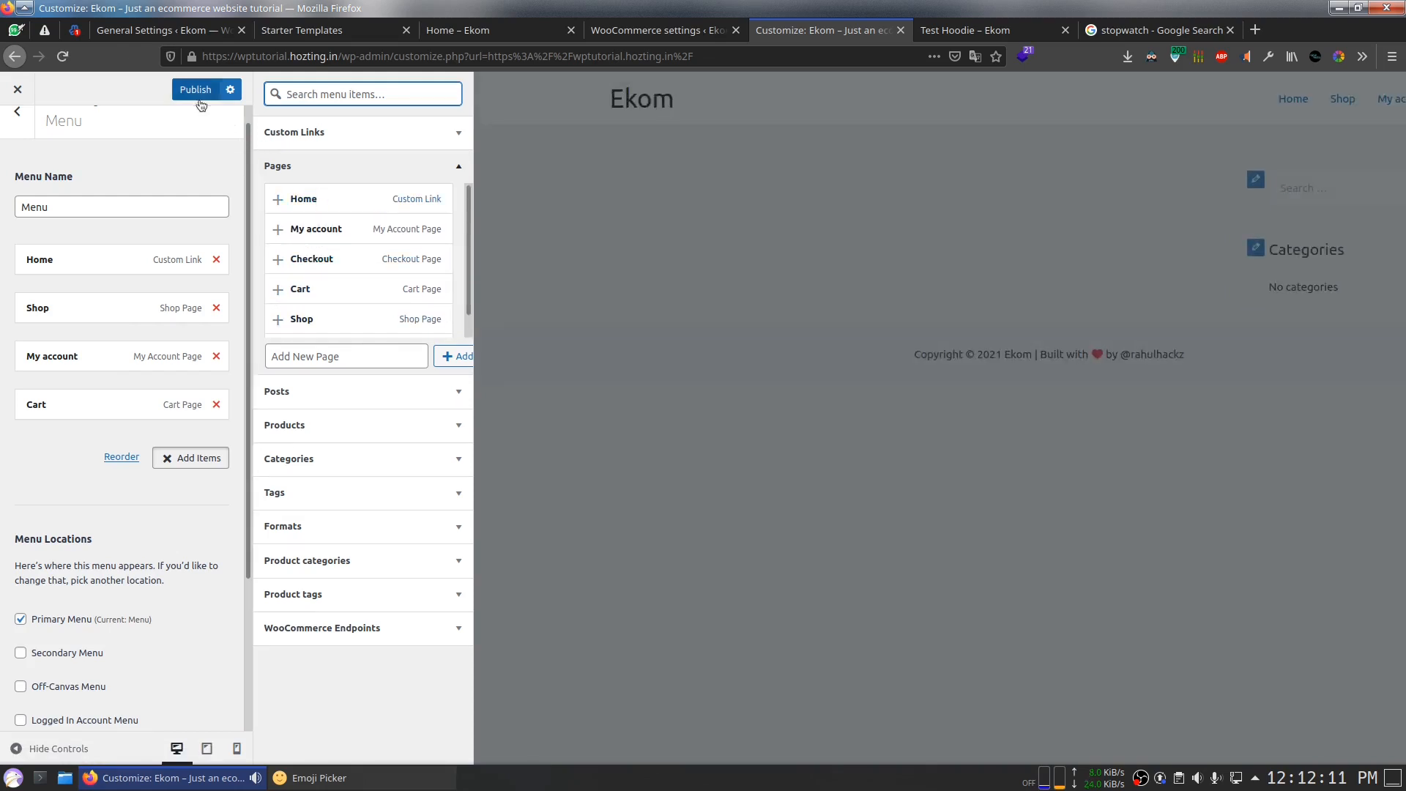
left_click(199, 95)
Step: Browse the Customizer's Global, Header, Breadcrumb, Blog, Sidebar, Footer and WooCommerce panels
left_click(2, 128)
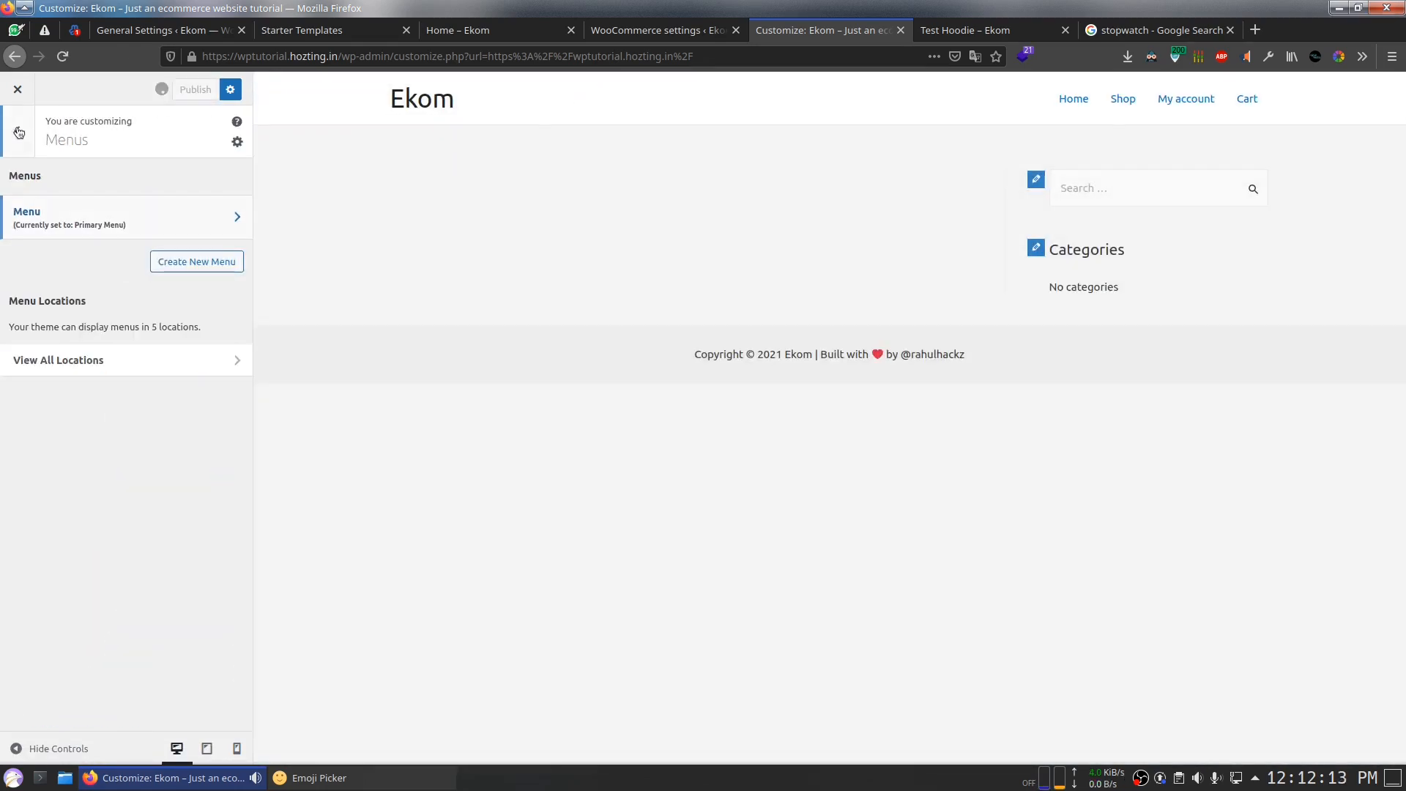
left_click(18, 136)
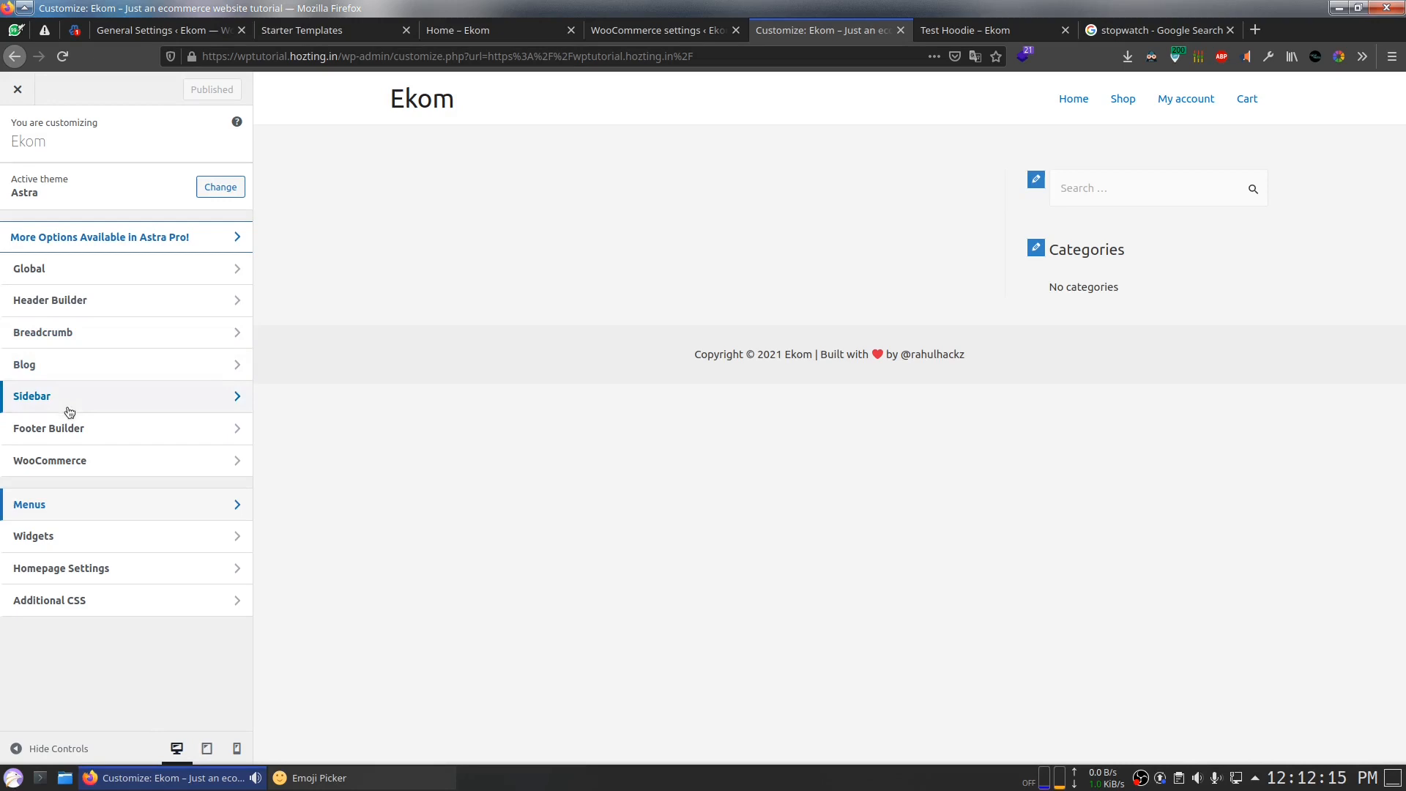
left_click(89, 276)
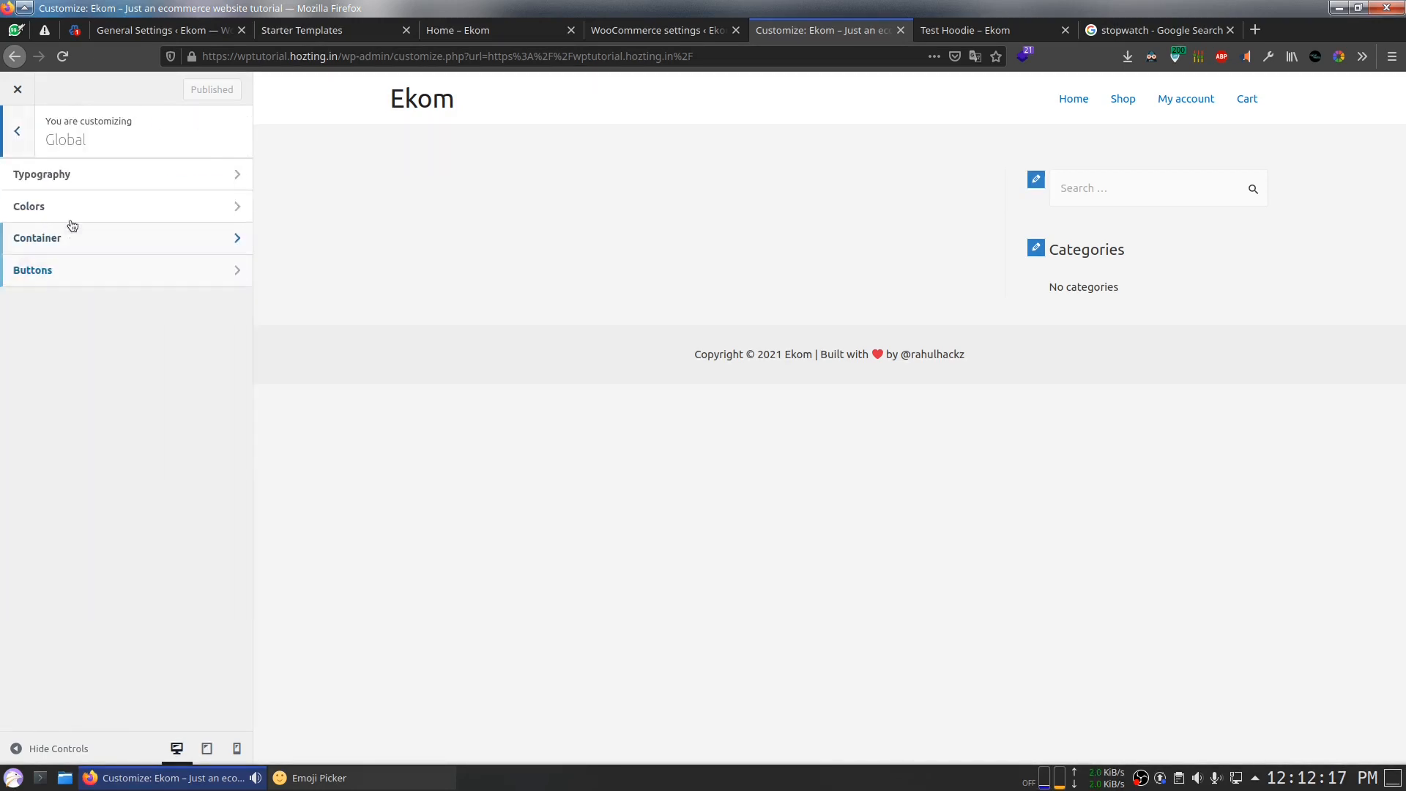
left_click(34, 131)
left_click(44, 300)
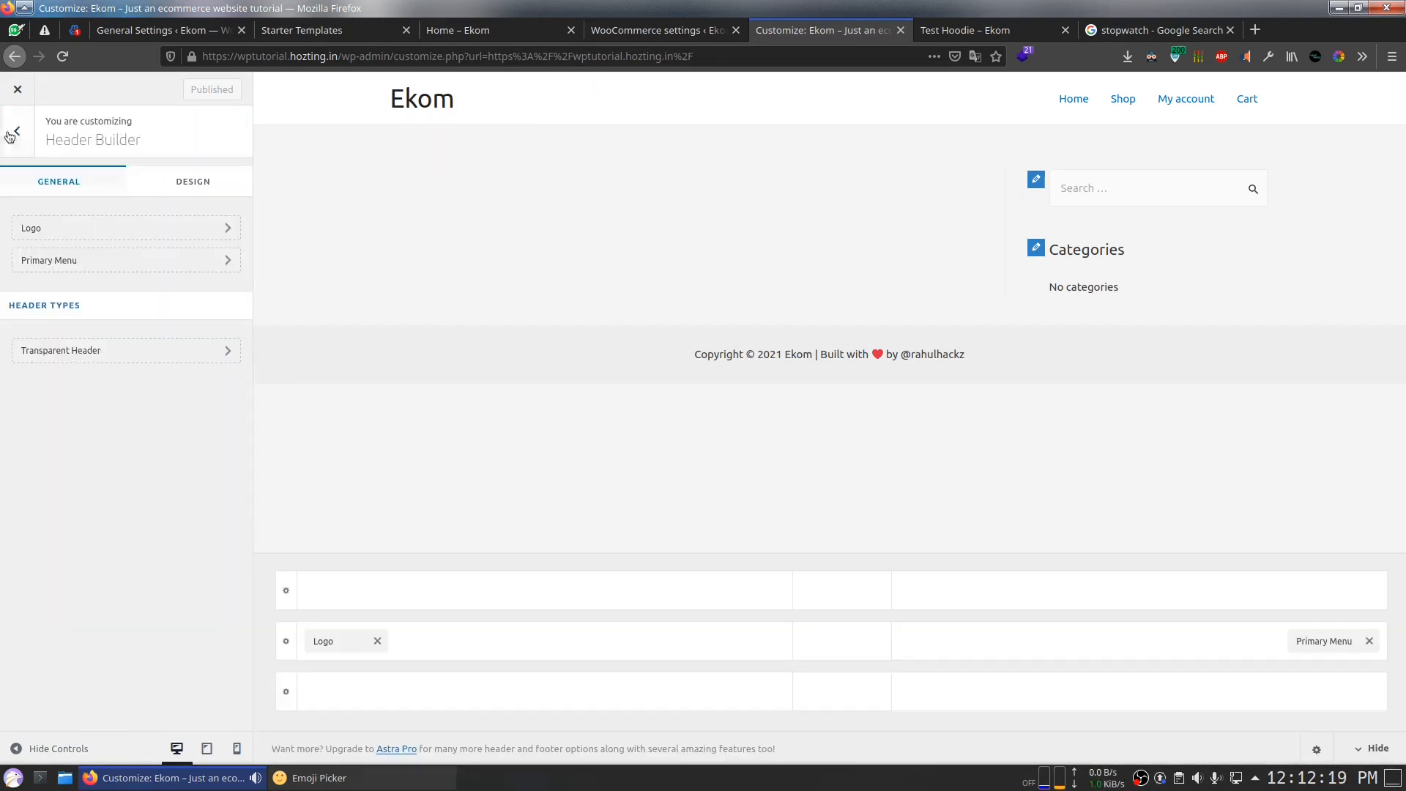
left_click(23, 146)
left_click(78, 347)
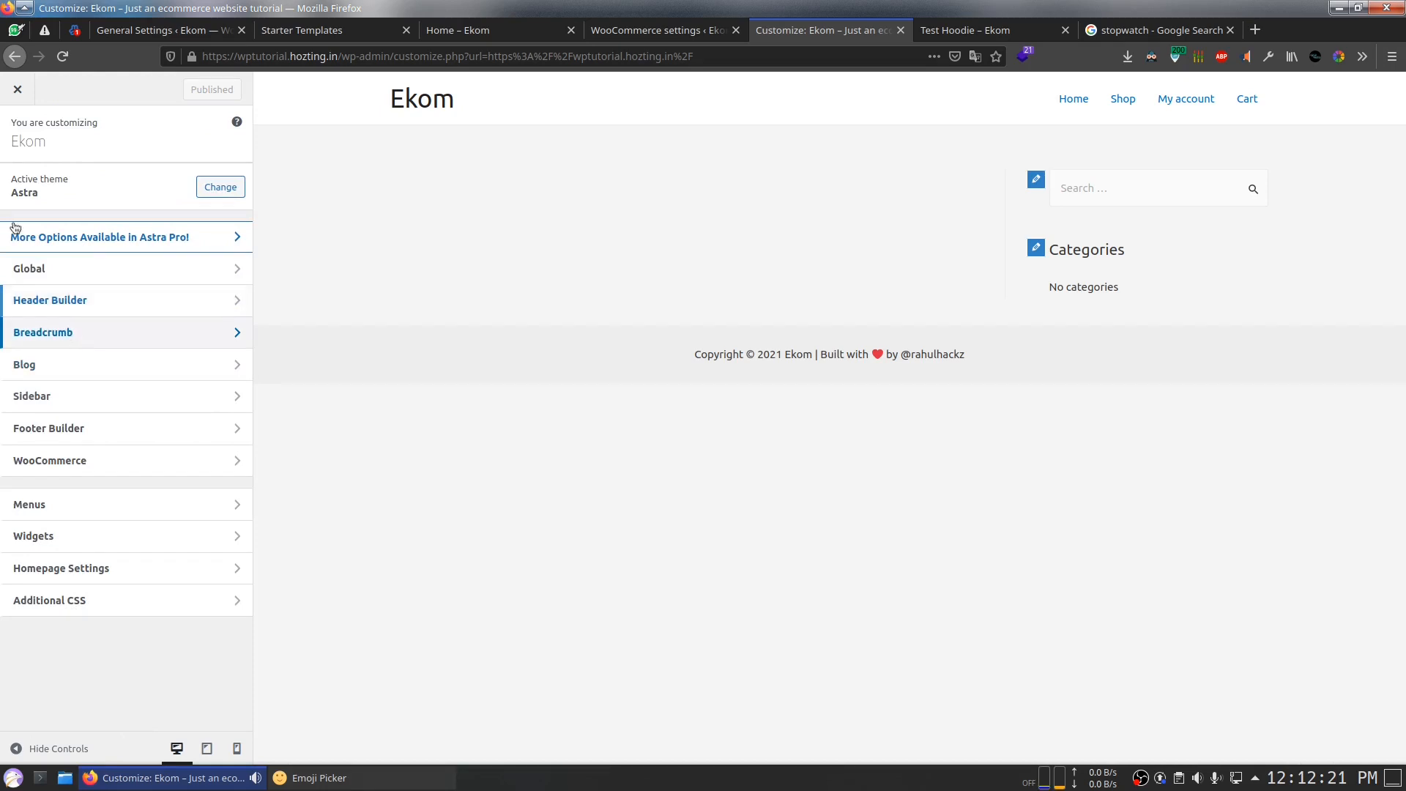
left_click(13, 146)
left_click(33, 366)
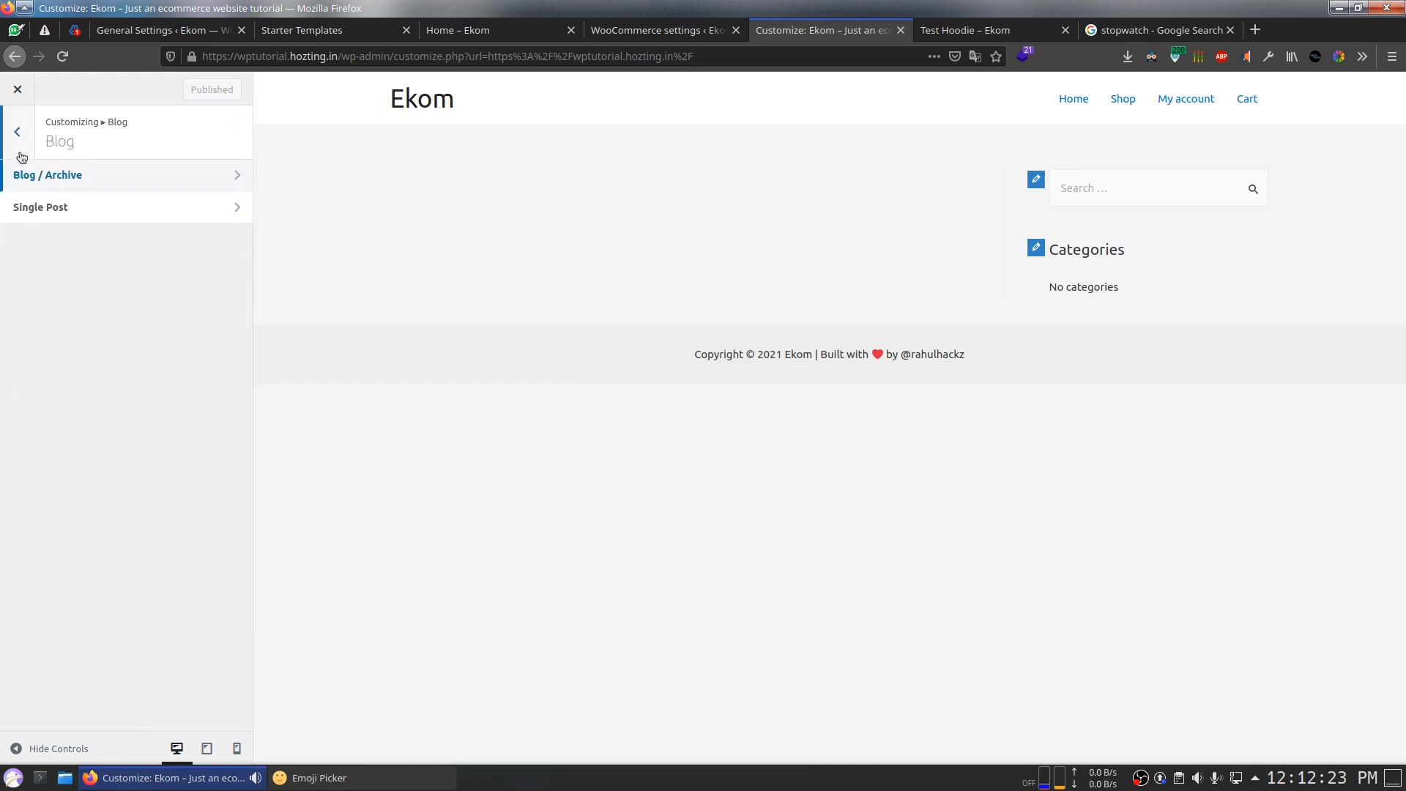
left_click(19, 146)
left_click(63, 399)
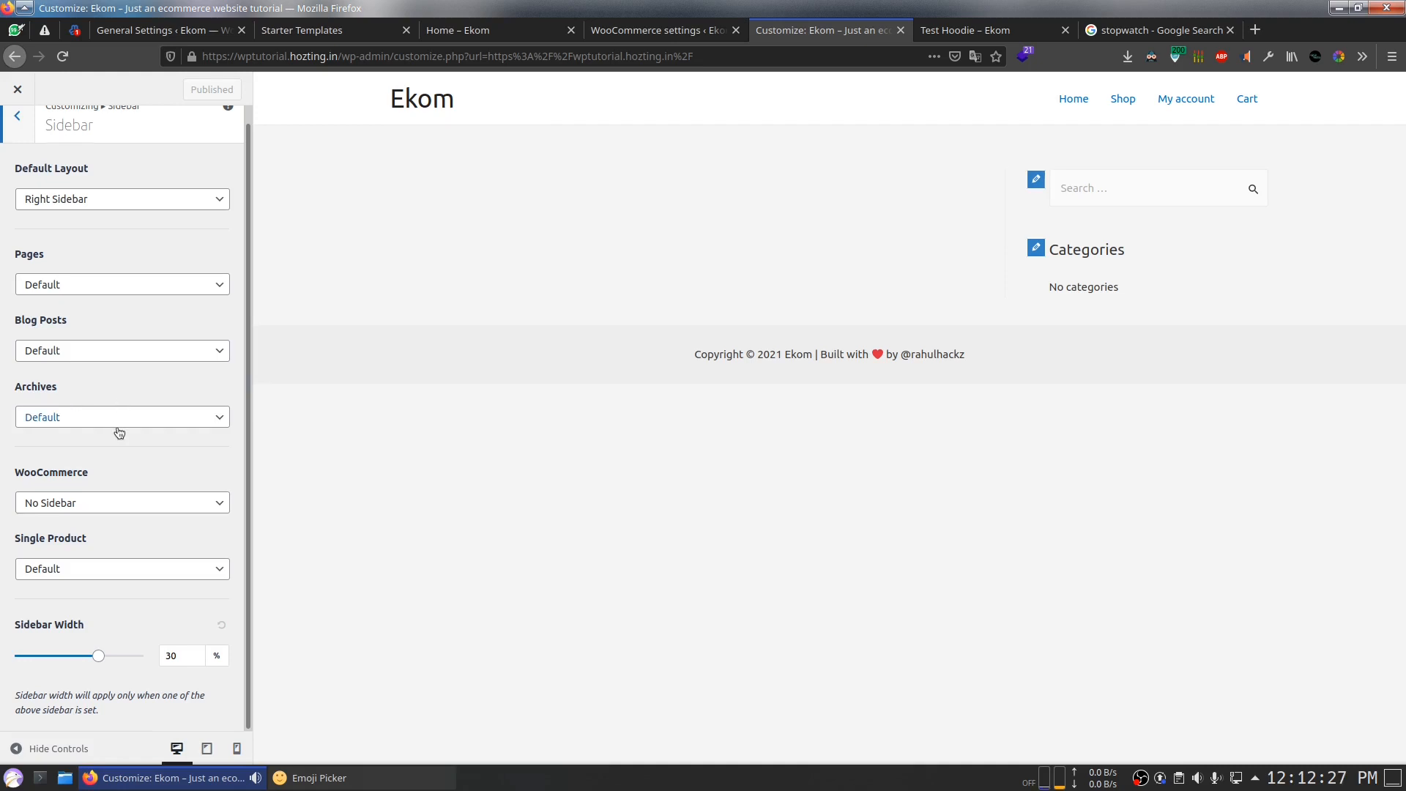
scroll(119, 429, "up", 1)
left_click(17, 143)
left_click(69, 429)
left_click(17, 139)
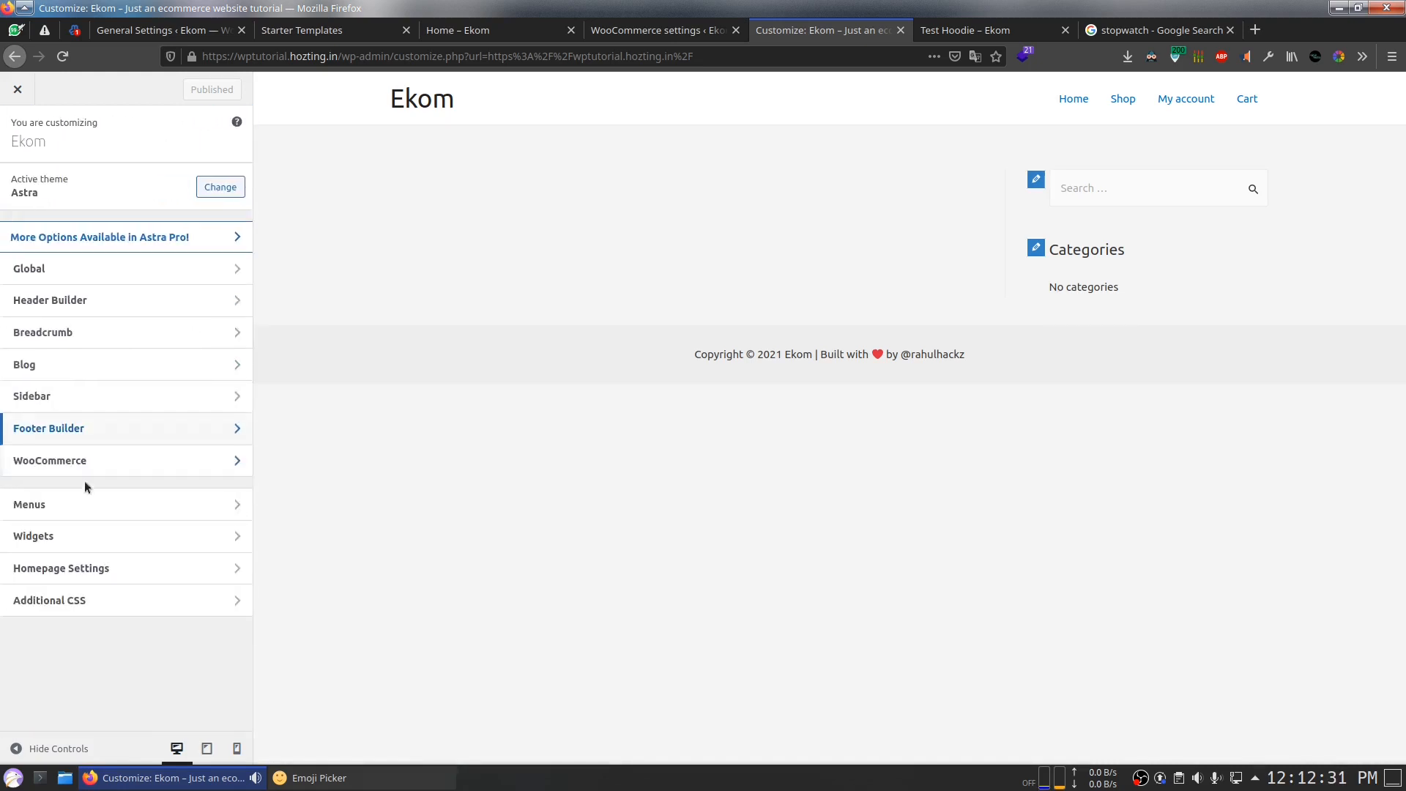
left_click(64, 473)
left_click(16, 139)
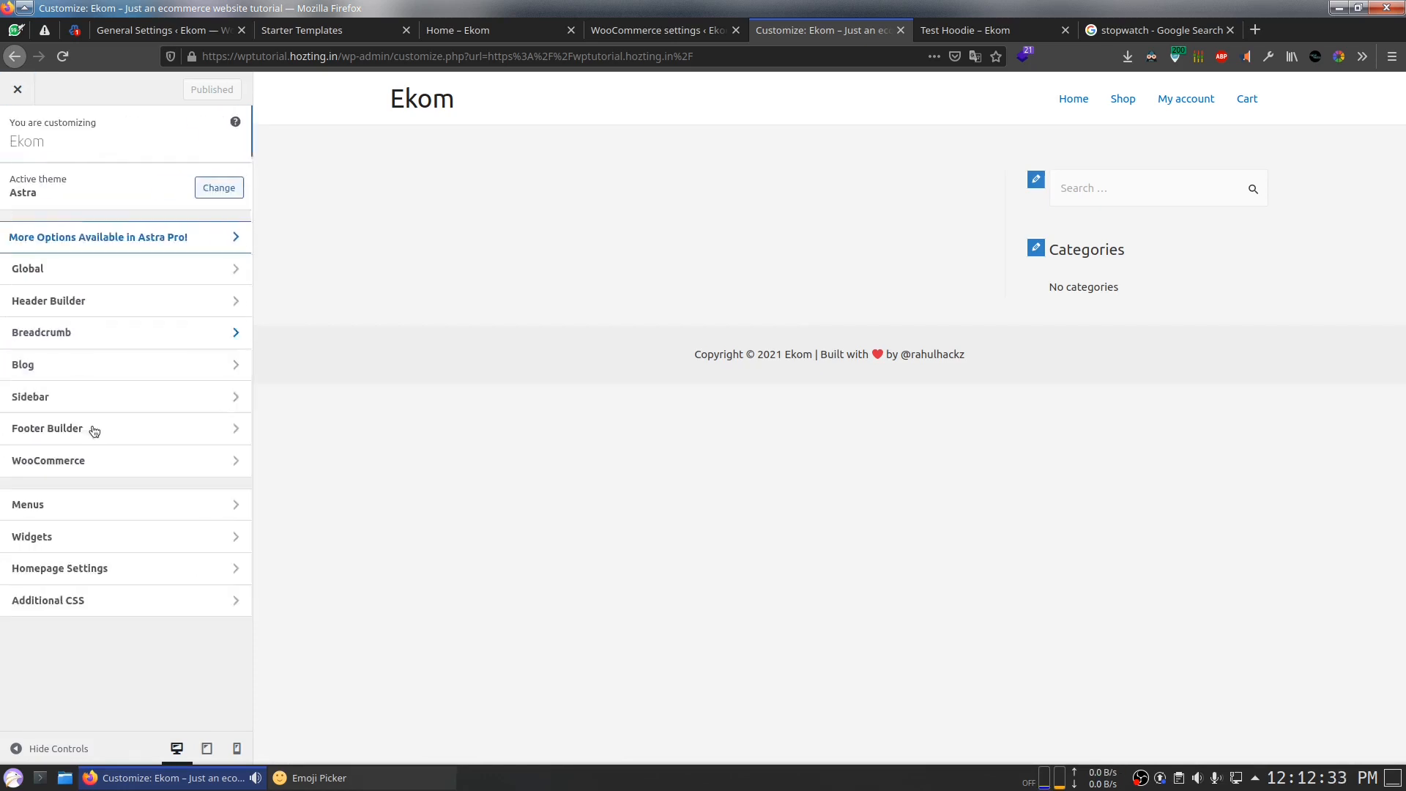
Step: In Homepage Settings, set the homepage to display a static page
left_click(113, 569)
left_click(51, 317)
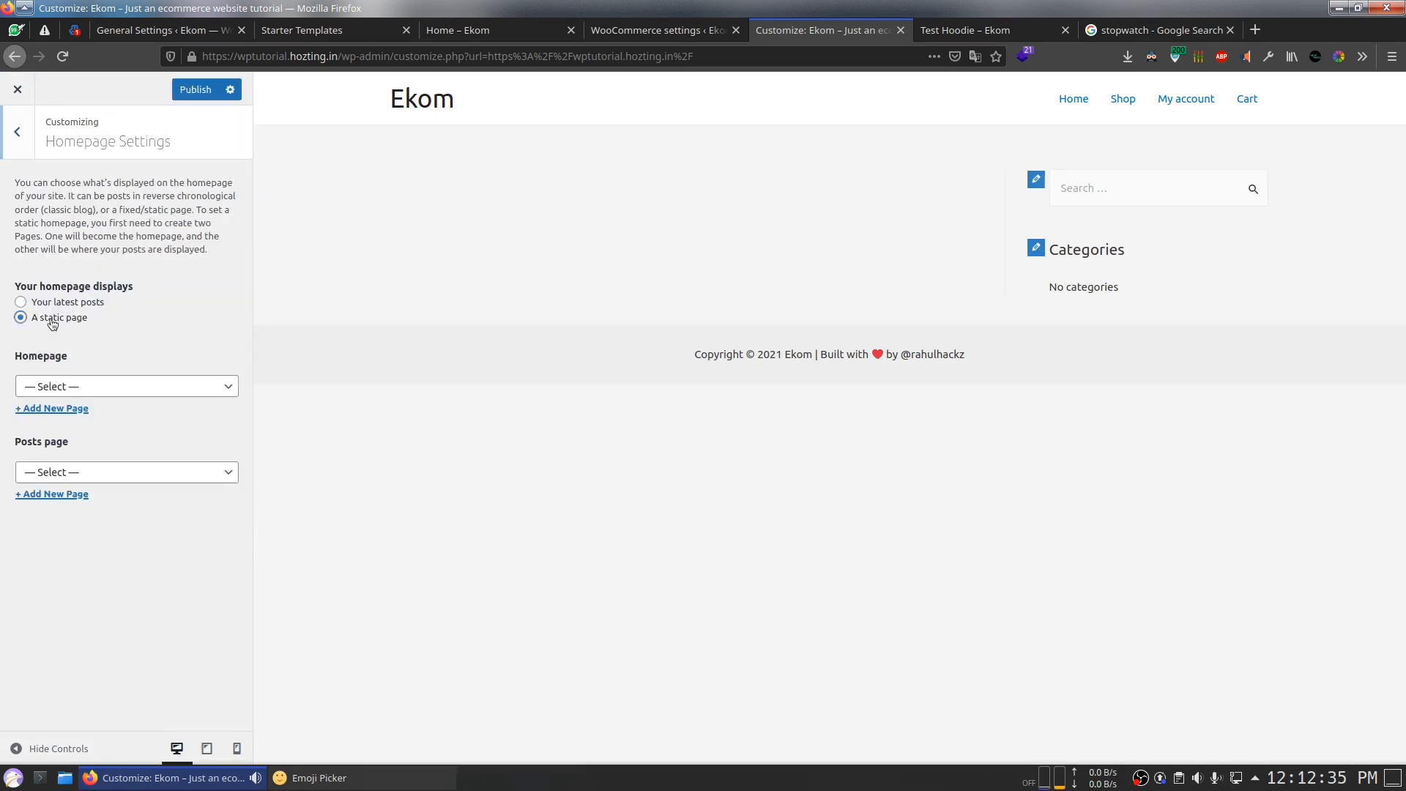
left_click(88, 388)
left_click(118, 555)
left_click(118, 555)
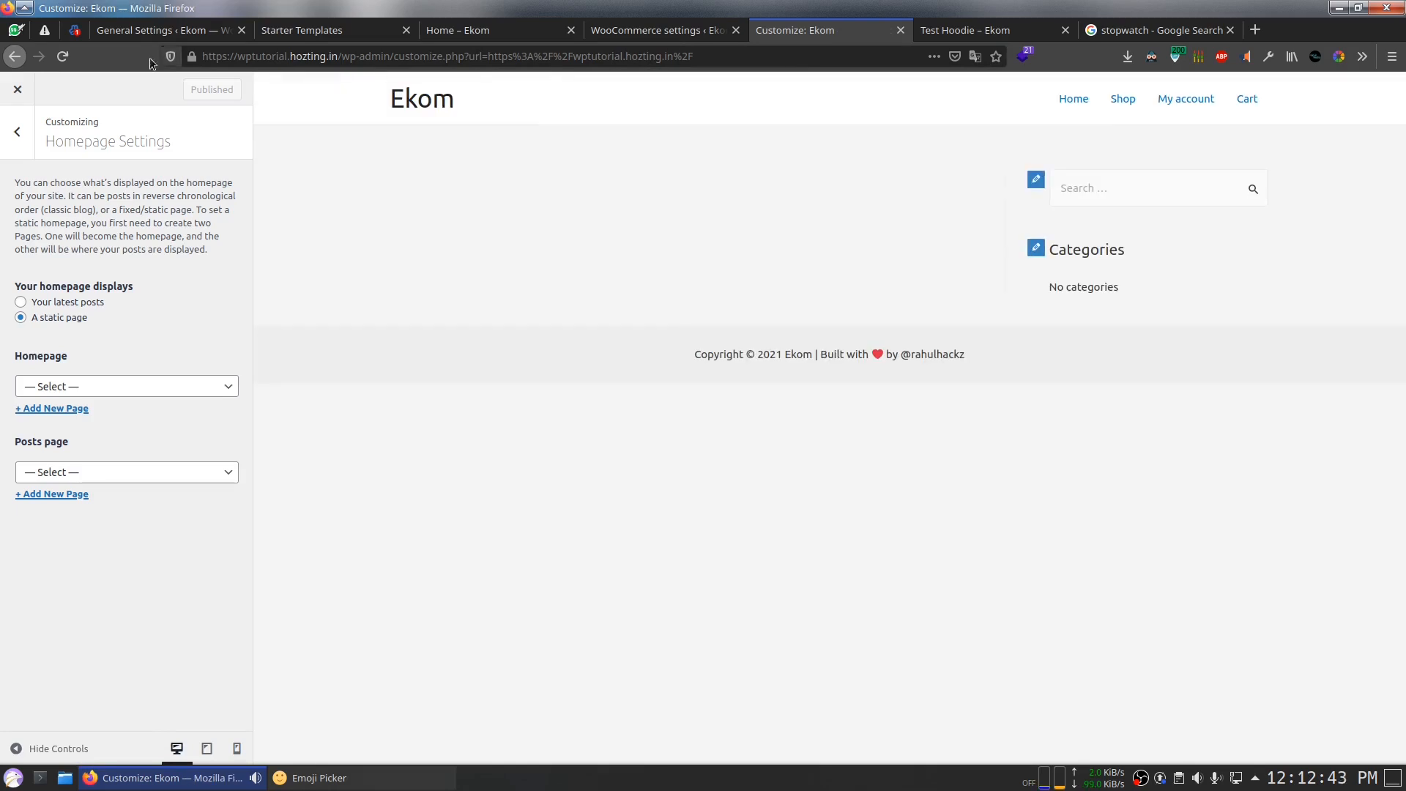
Step: Set the store location in WooCommerce General settings to India — Andhra Pradesh
left_click(62, 56)
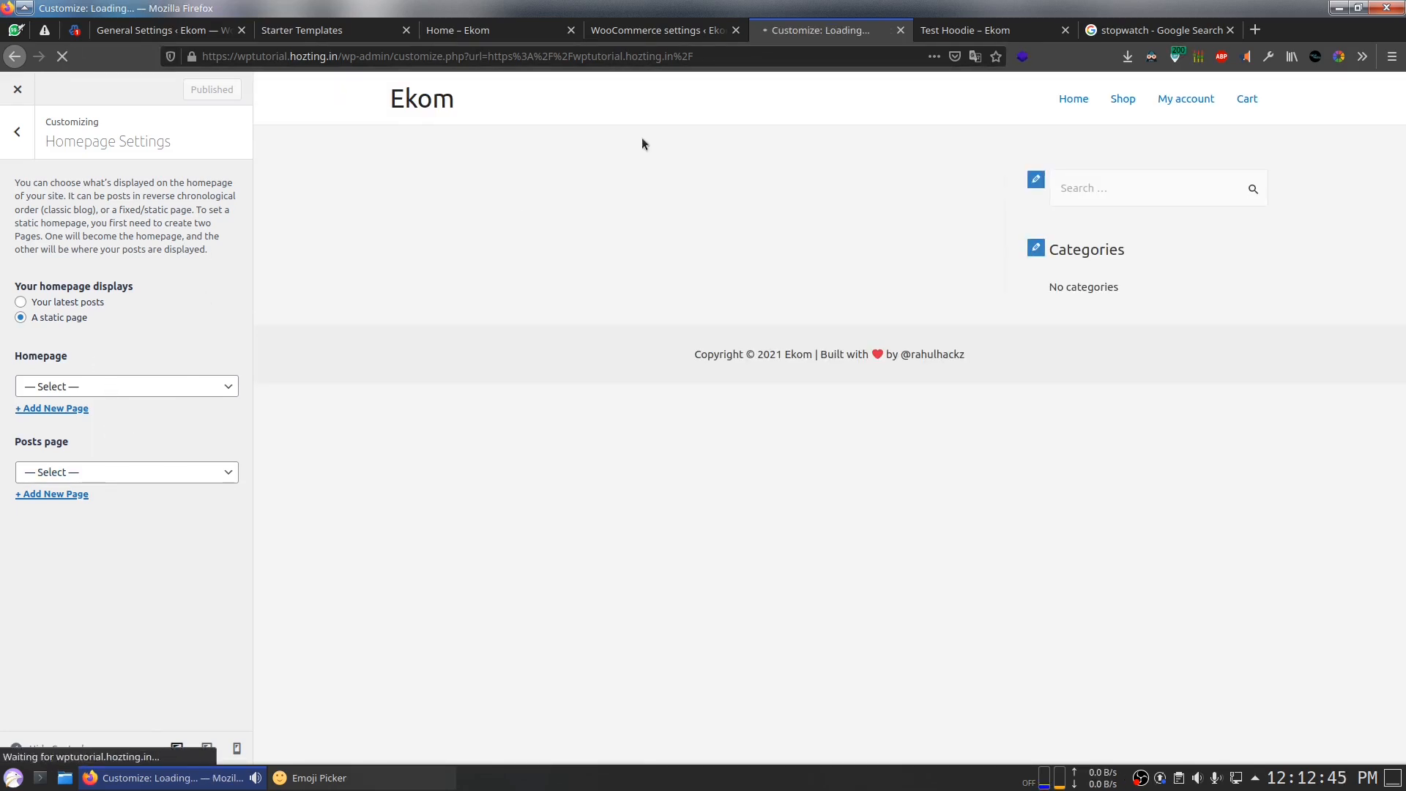
key("ctrl+Tab")
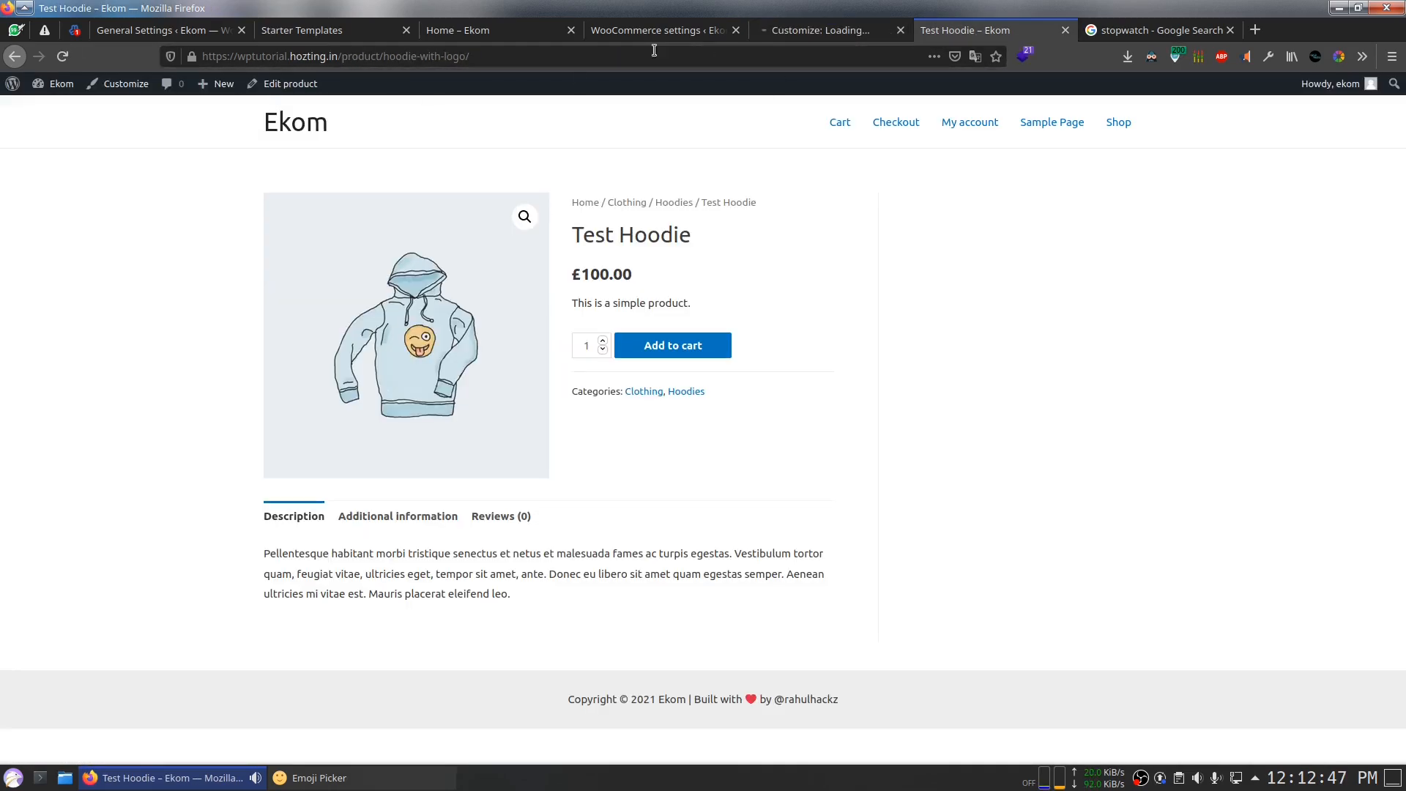
left_click(463, 36)
left_click(633, 35)
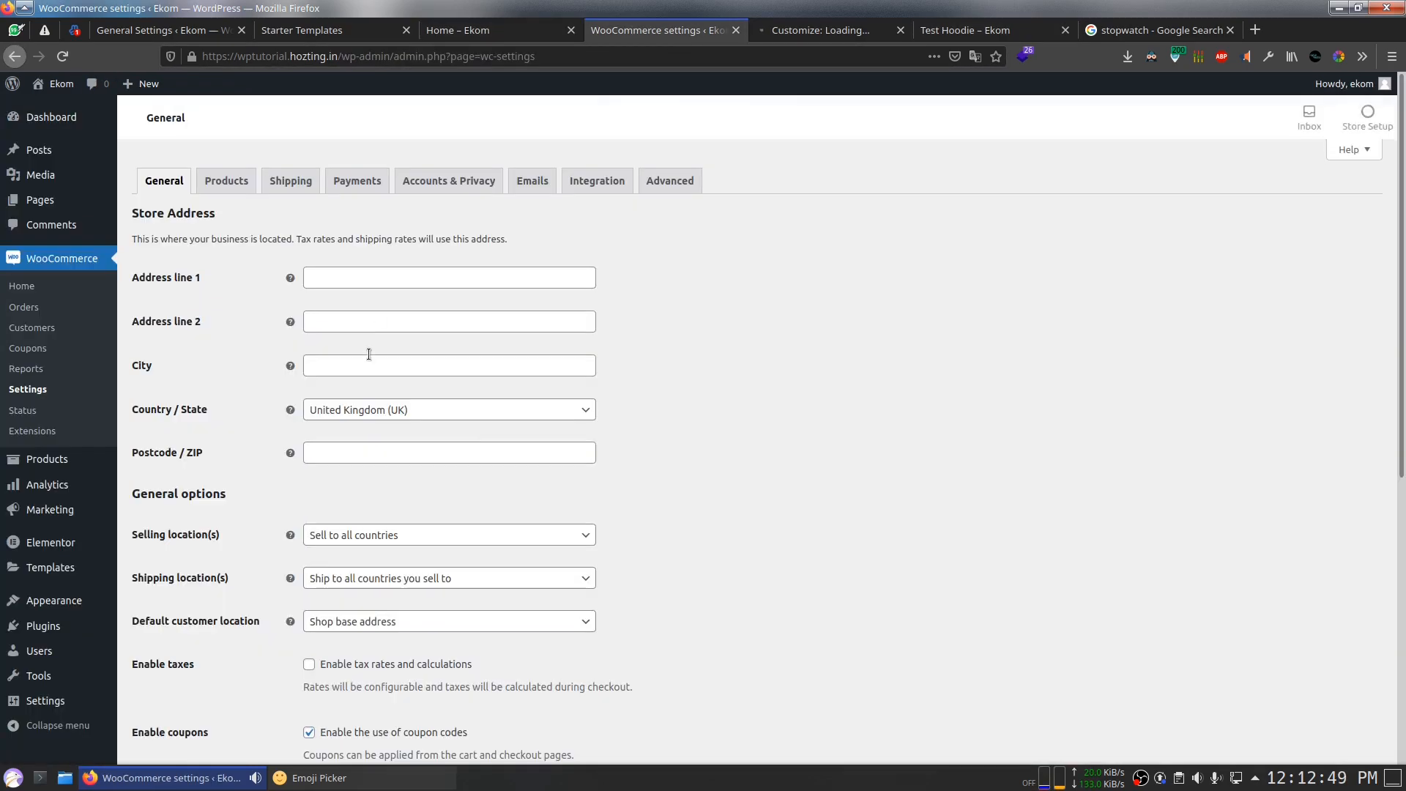
left_click(377, 415)
type("ind")
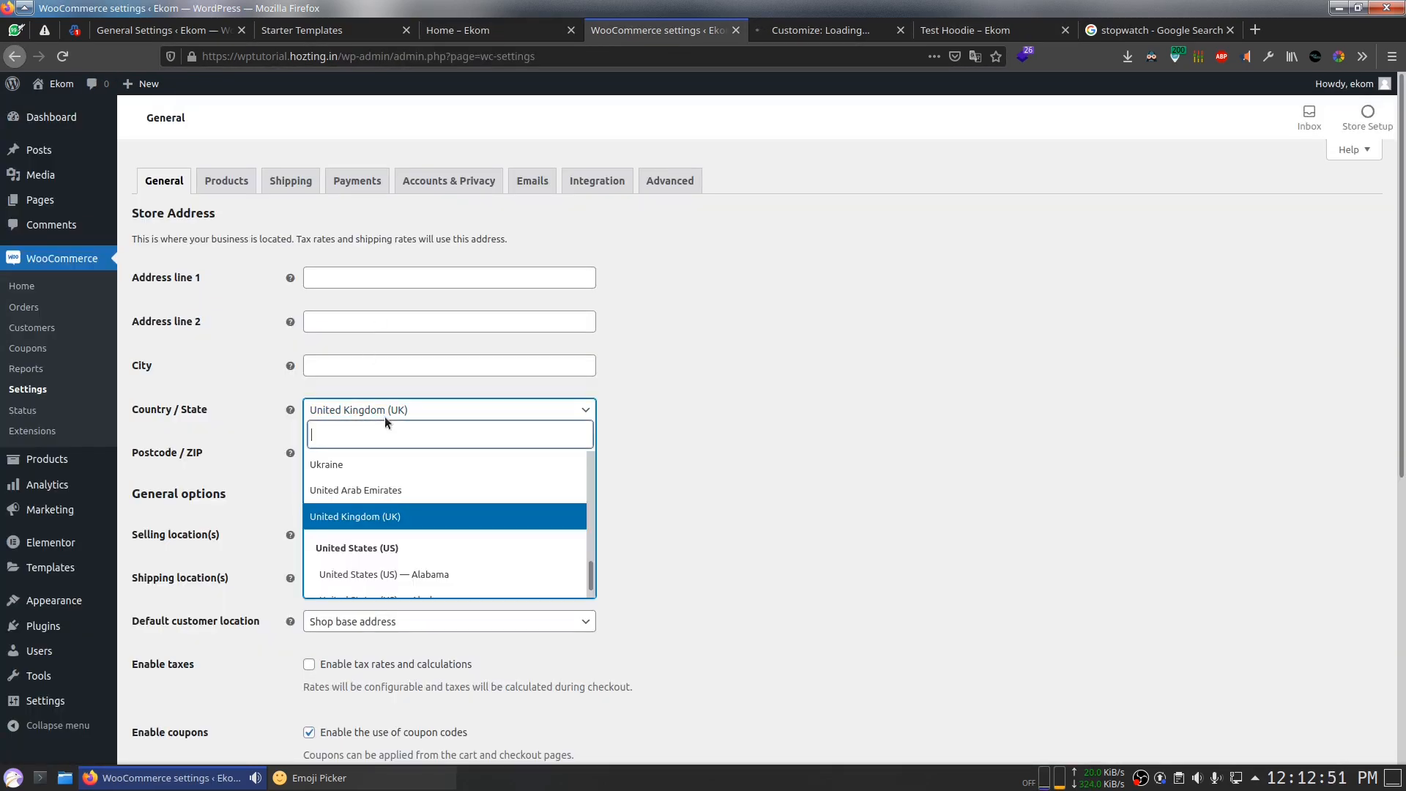
type("ia")
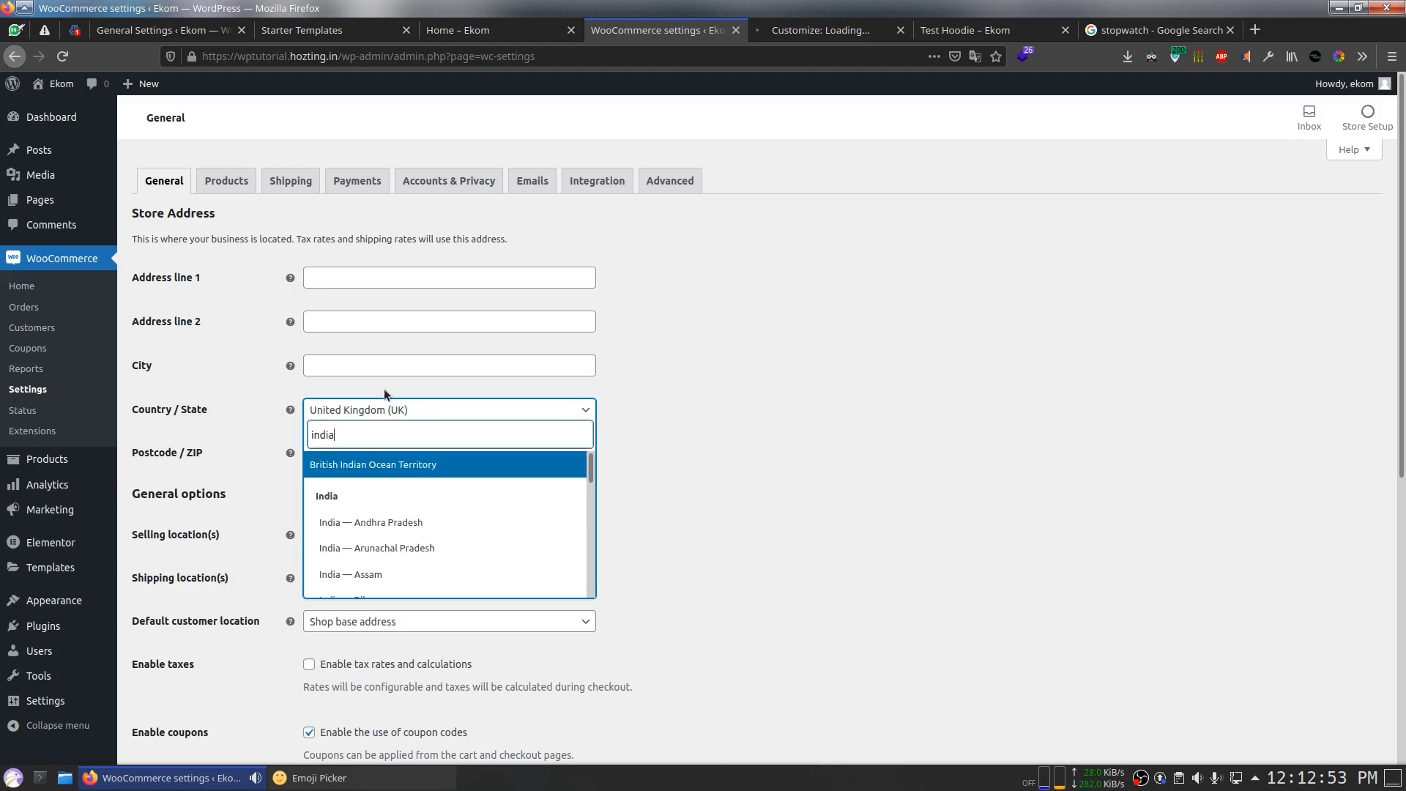
left_click(400, 517)
Step: Choose Indian rupee (₹) as the store currency and save the general settings
scroll(399, 517, "down", 3)
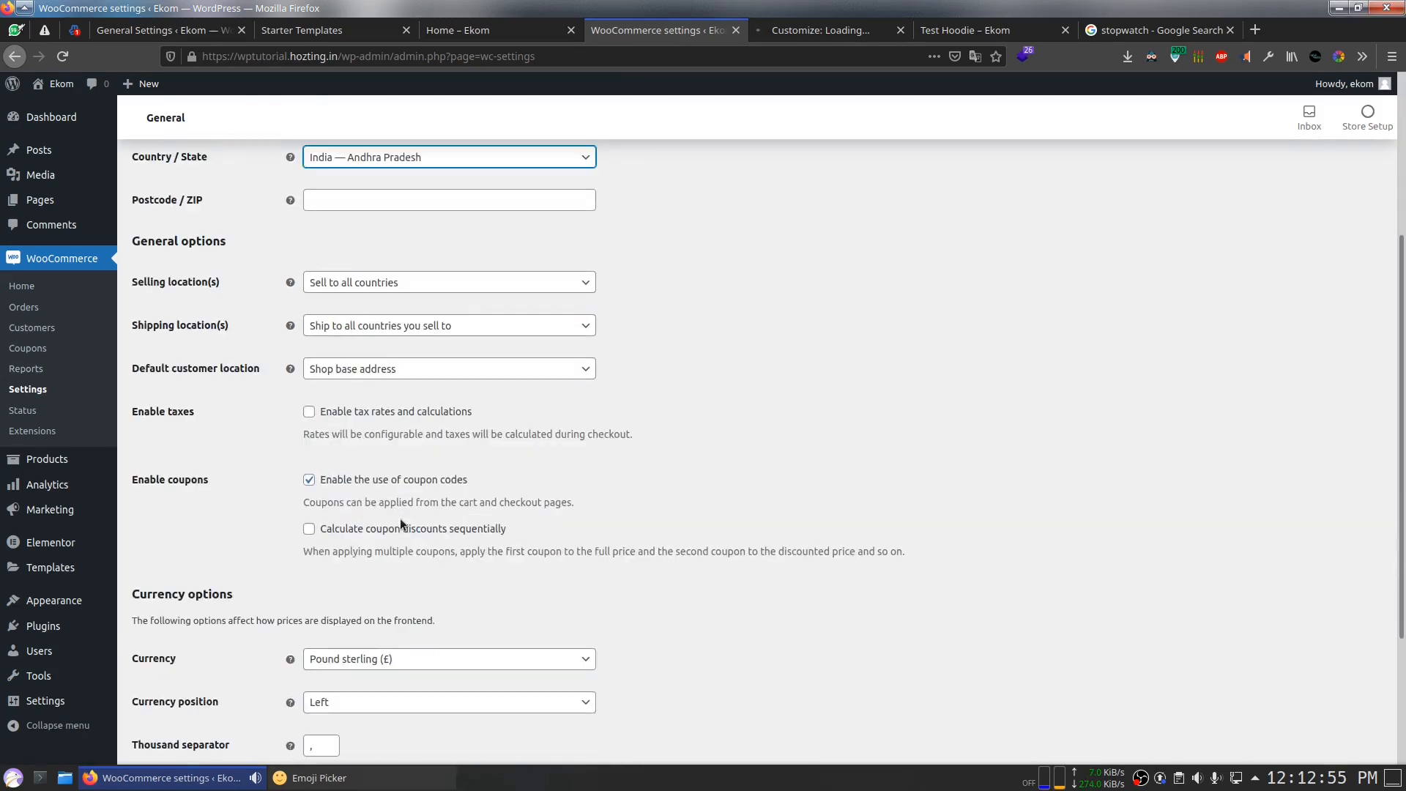
scroll(520, 542, "down", 3)
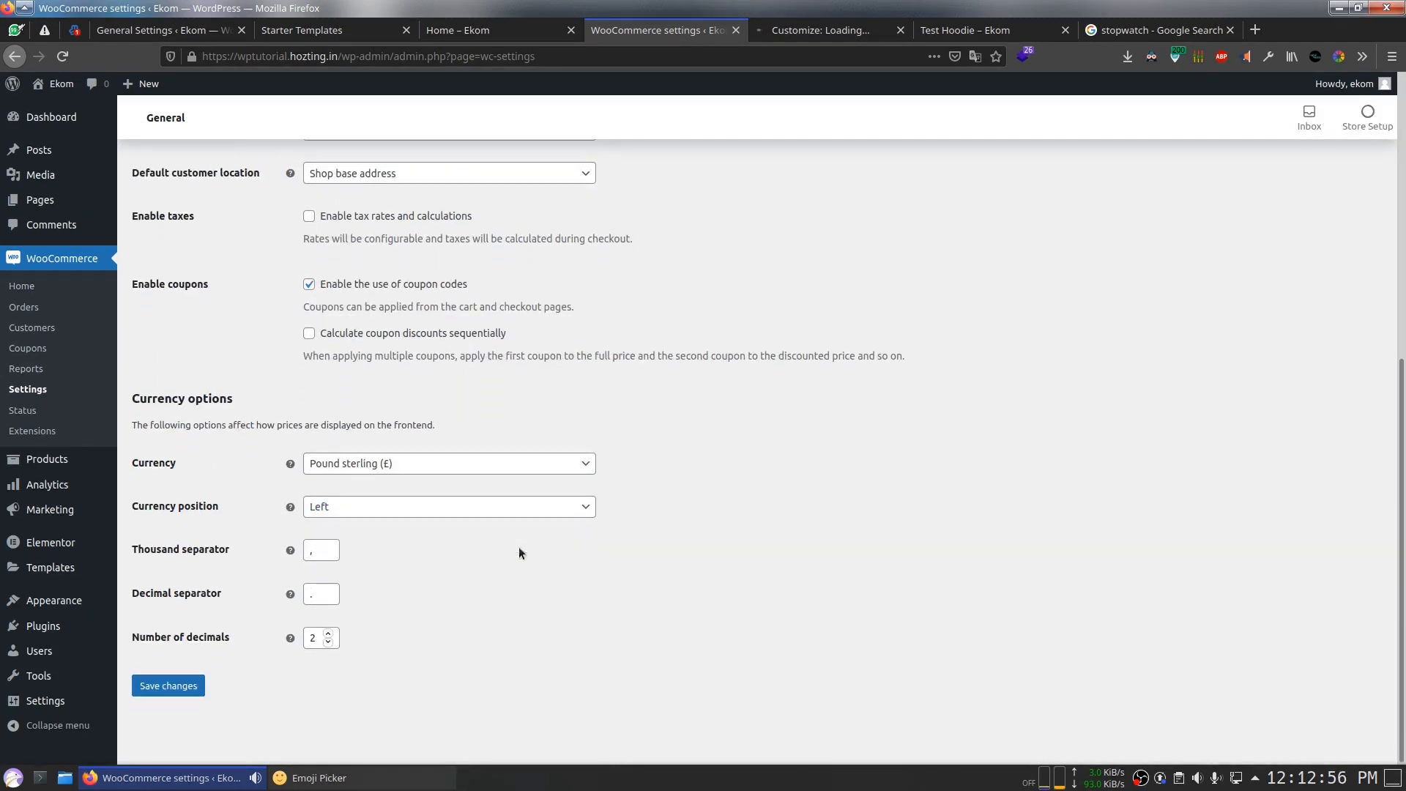
left_click(334, 463)
type("inr")
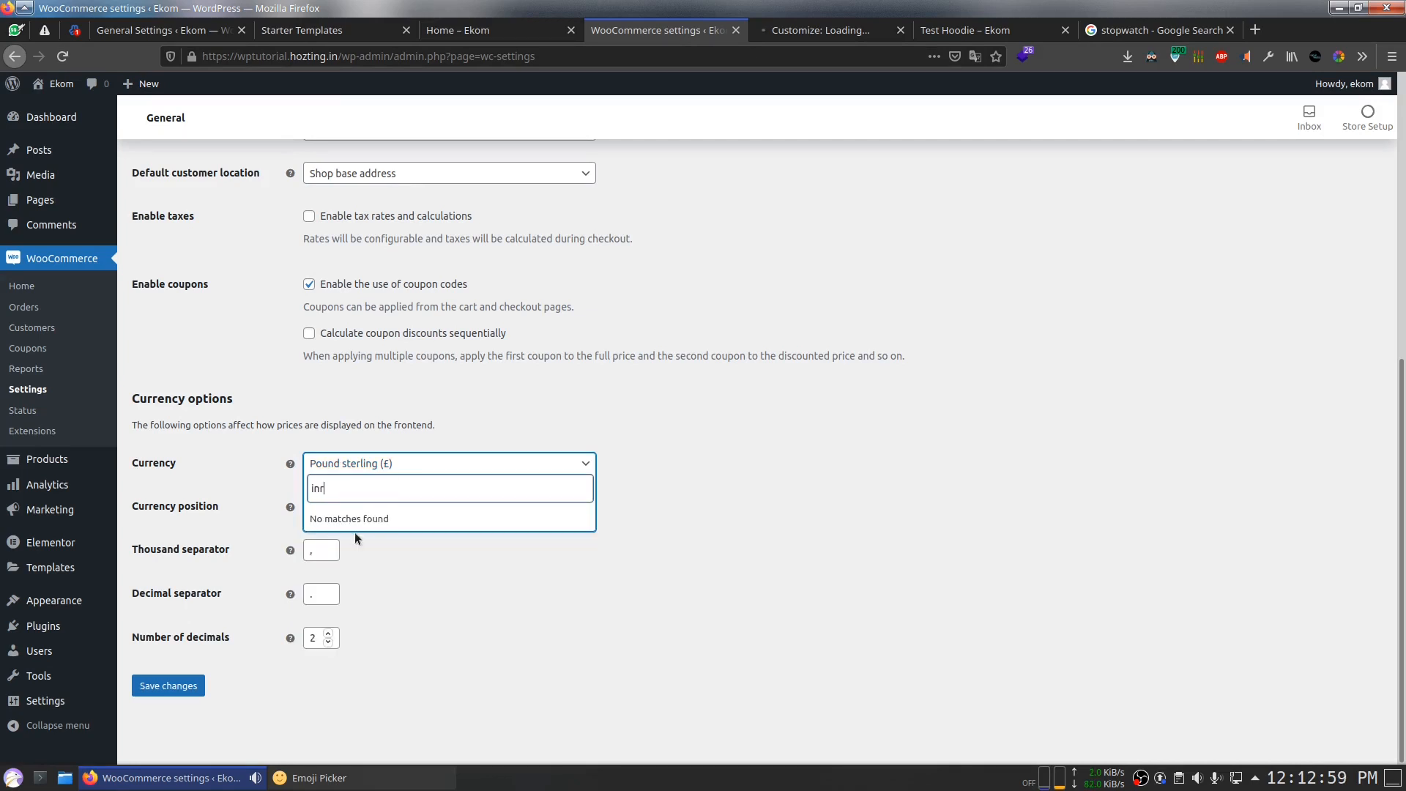
key("BackSpace")
key("BackSpace")
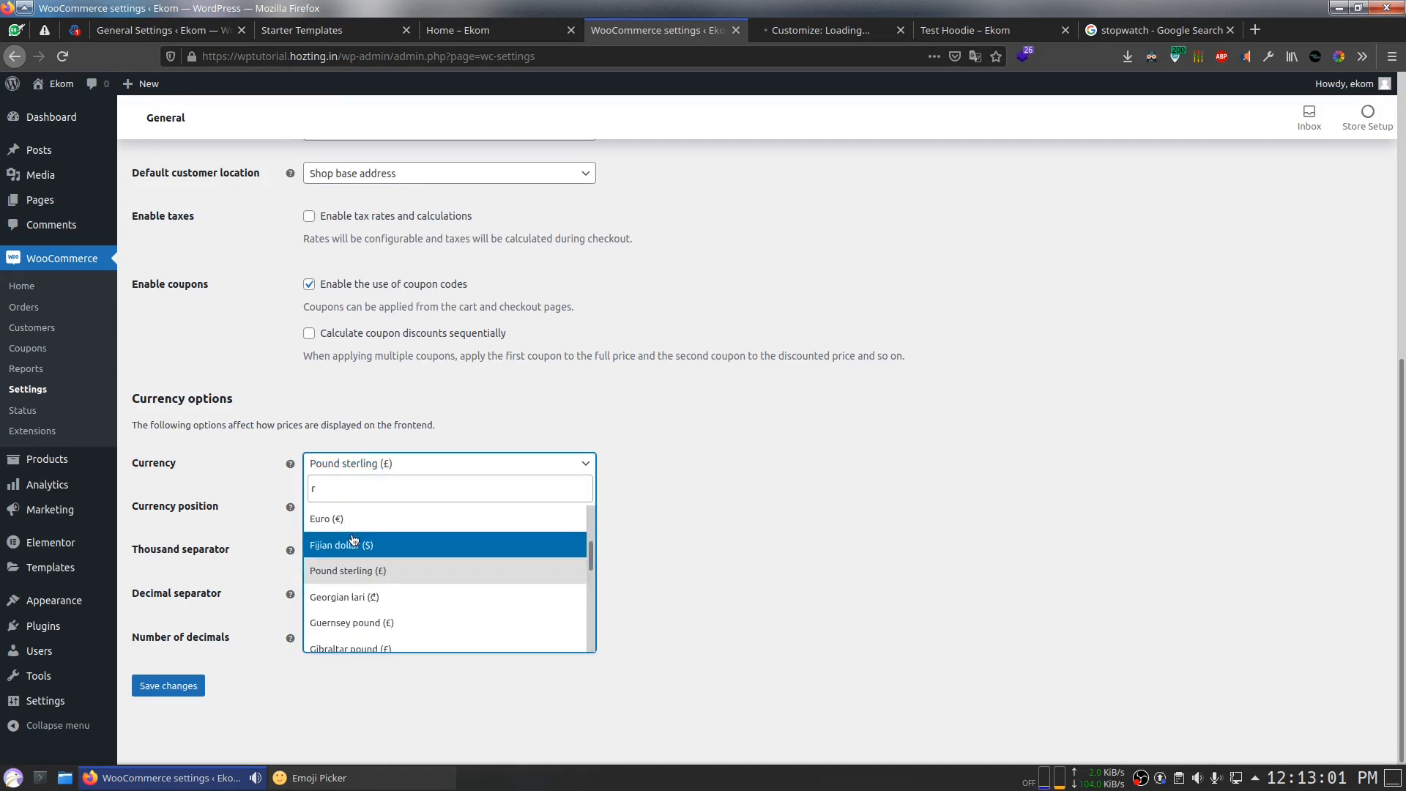
type("rupee")
left_click(390, 521)
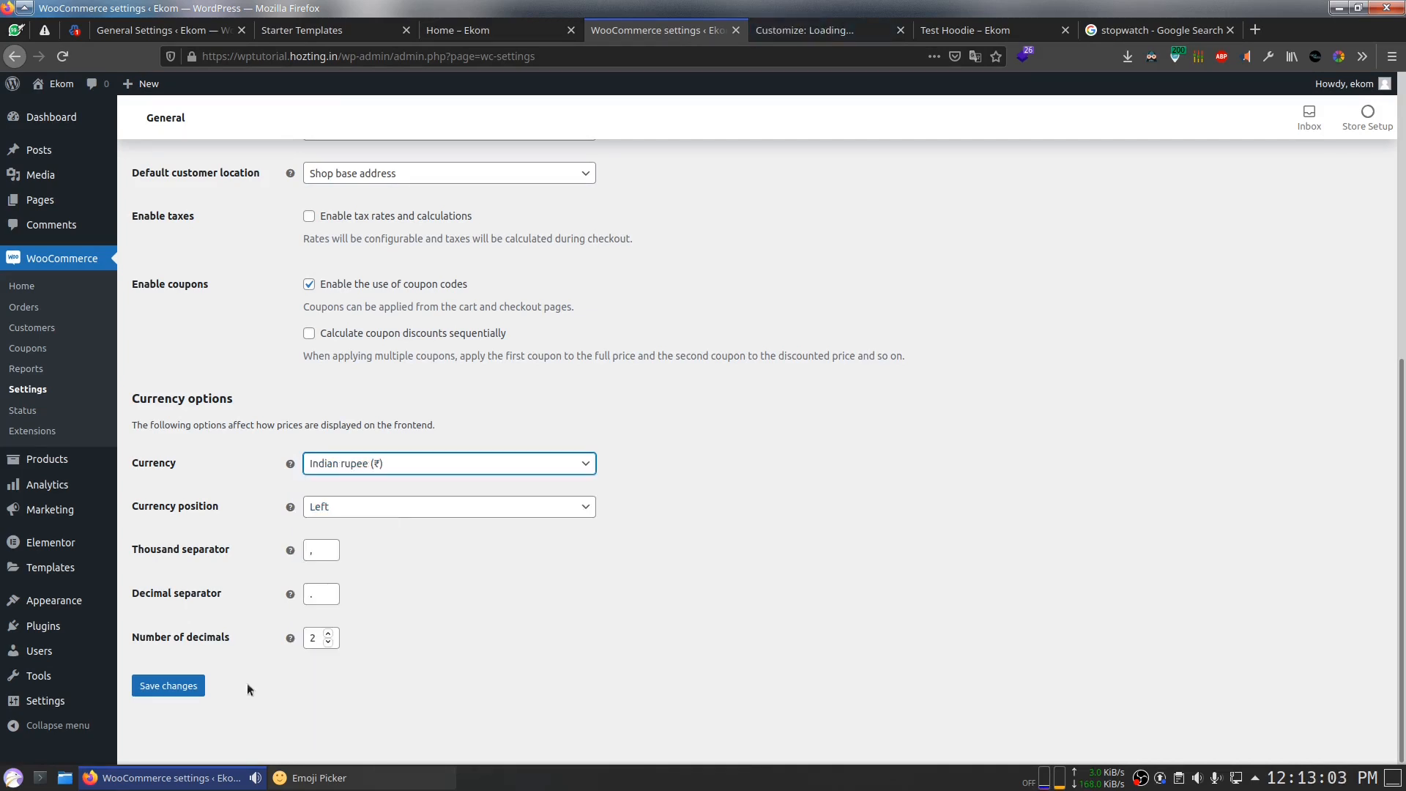
left_click(176, 688)
left_click(1127, 33)
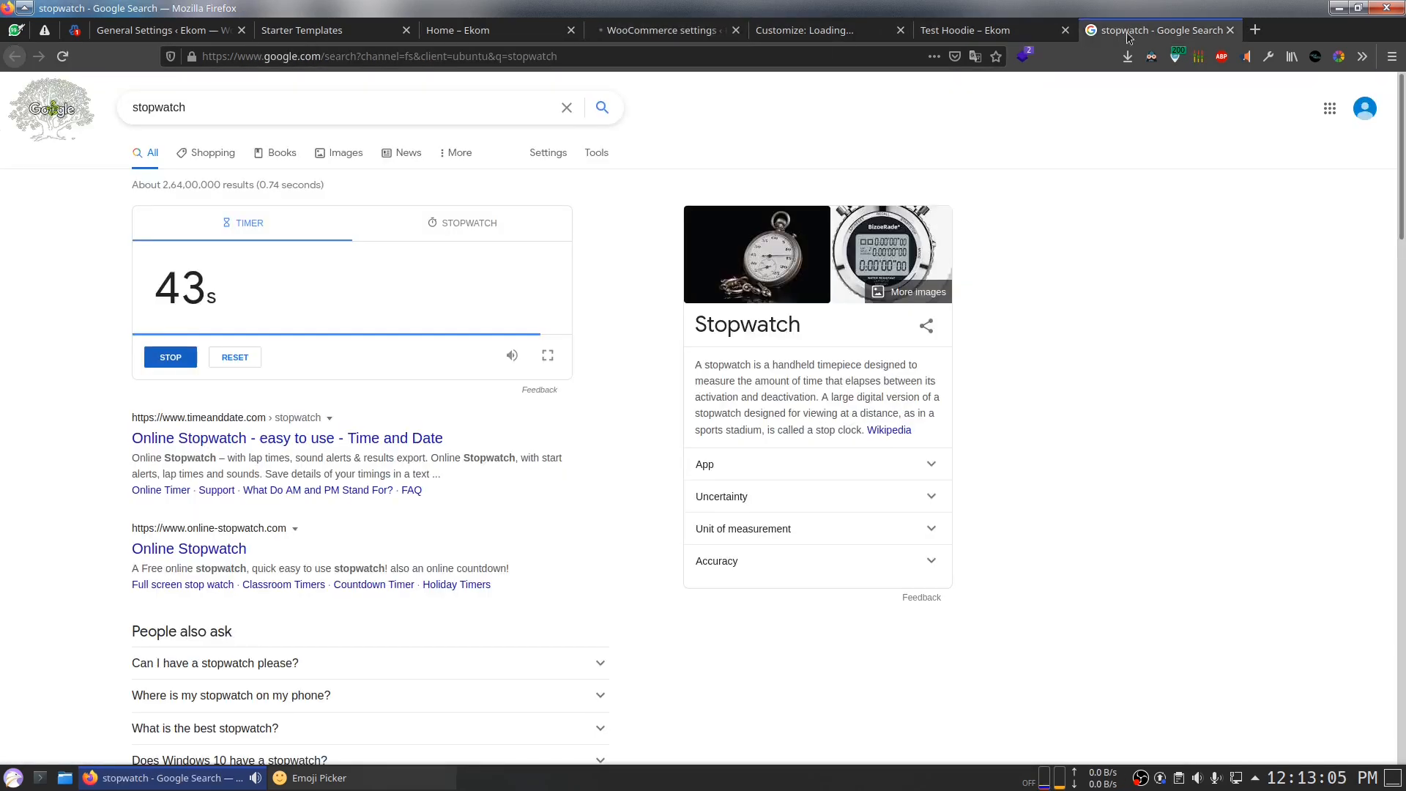
left_click(694, 33)
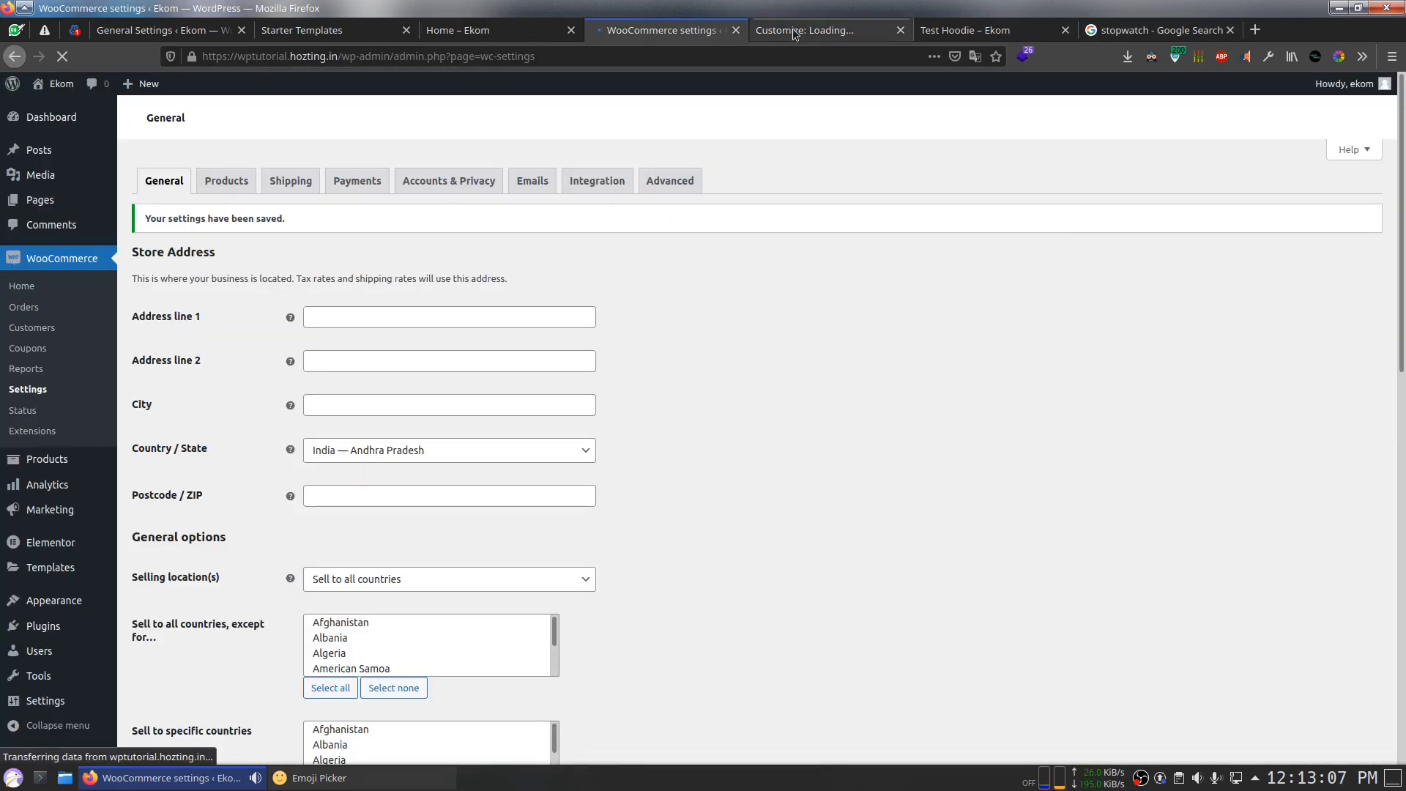
left_click(804, 31)
left_click(696, 33)
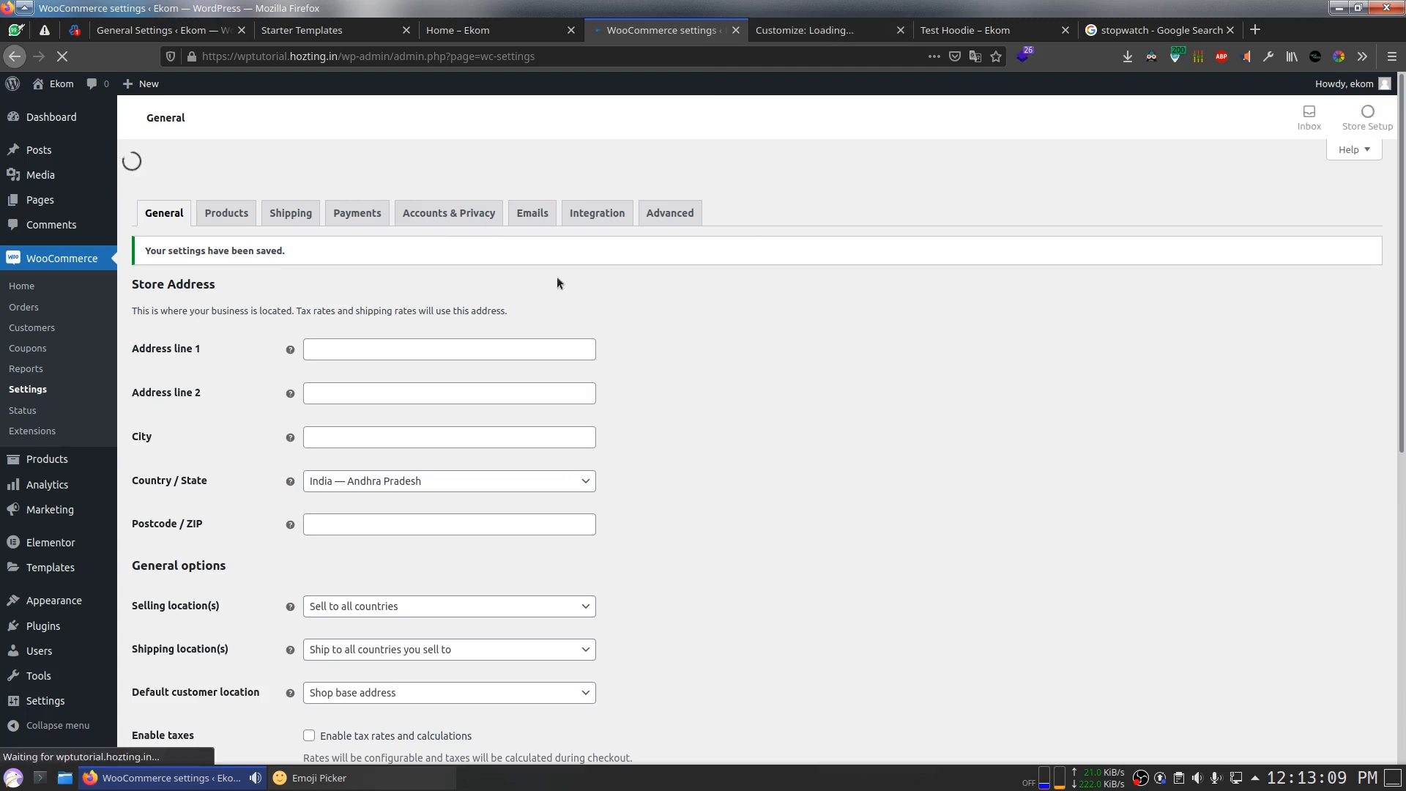
Step: Review the Customizer's Homepage Settings page choices without changing anything
left_click(804, 31)
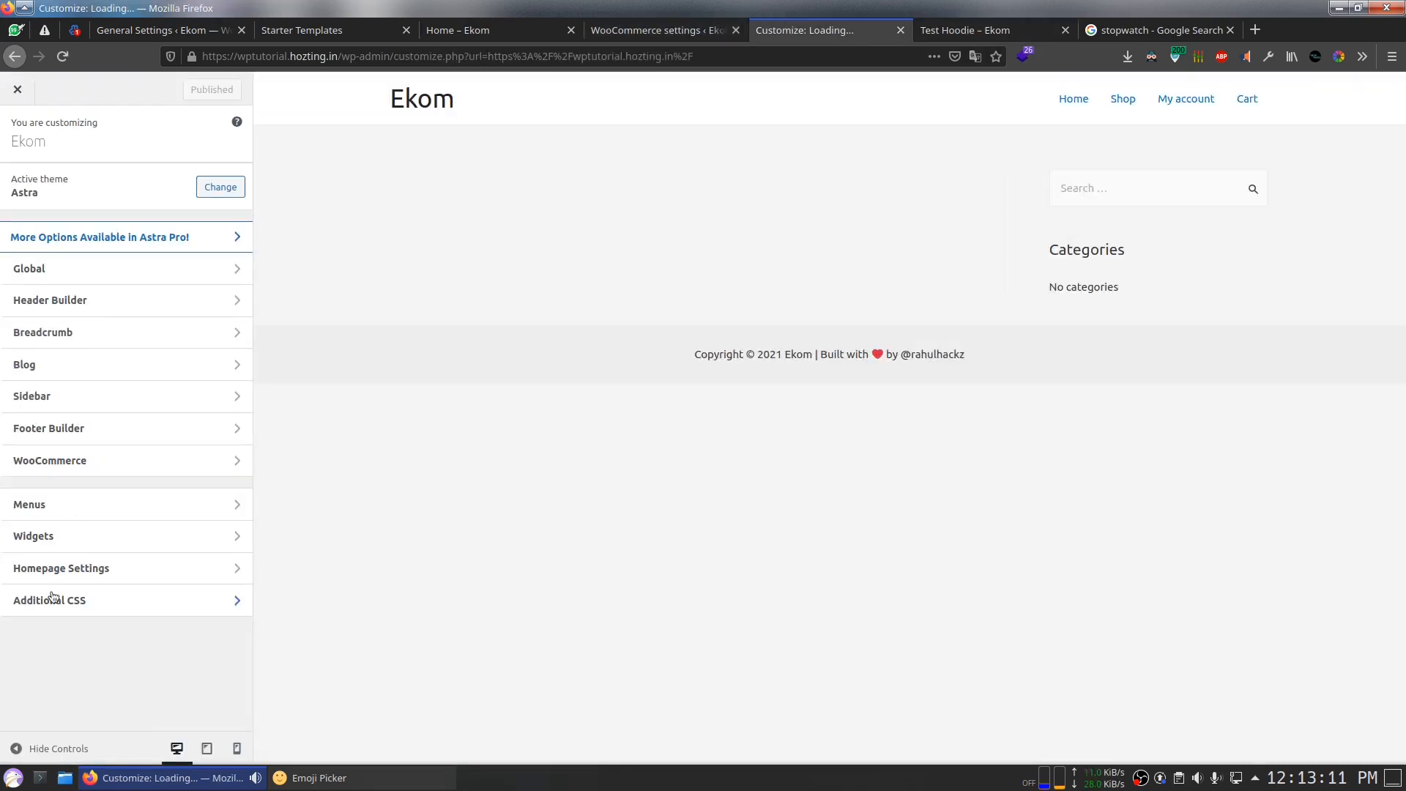
left_click(33, 569)
left_click(74, 481)
left_click(96, 389)
left_click(95, 386)
left_click(604, 187)
Step: Open the Home – Ekom page in the editor, then return to the WooCommerce settings
left_click(634, 33)
left_click(523, 26)
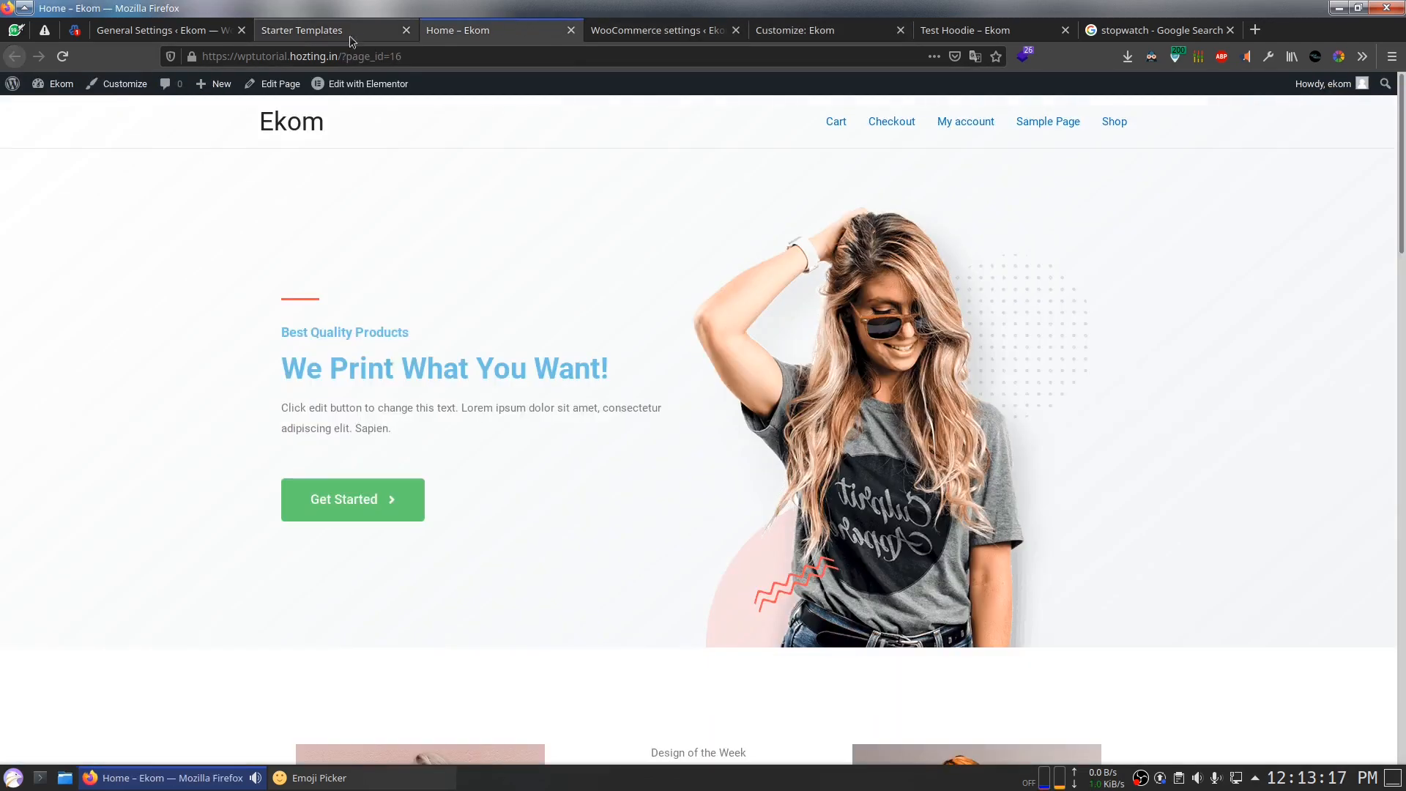
left_click(274, 83)
scroll(662, 411, "down", 15)
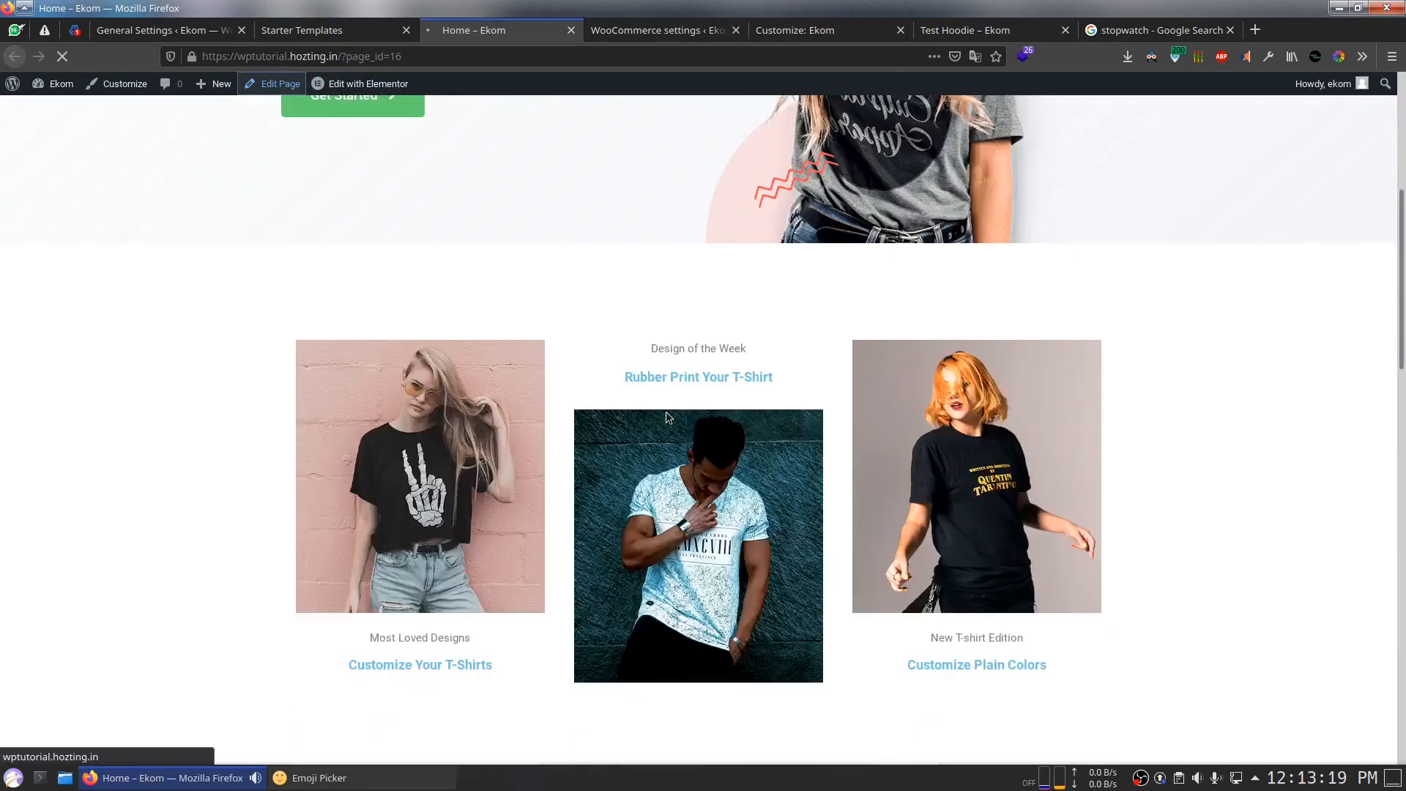
scroll(860, 380, "down", 6)
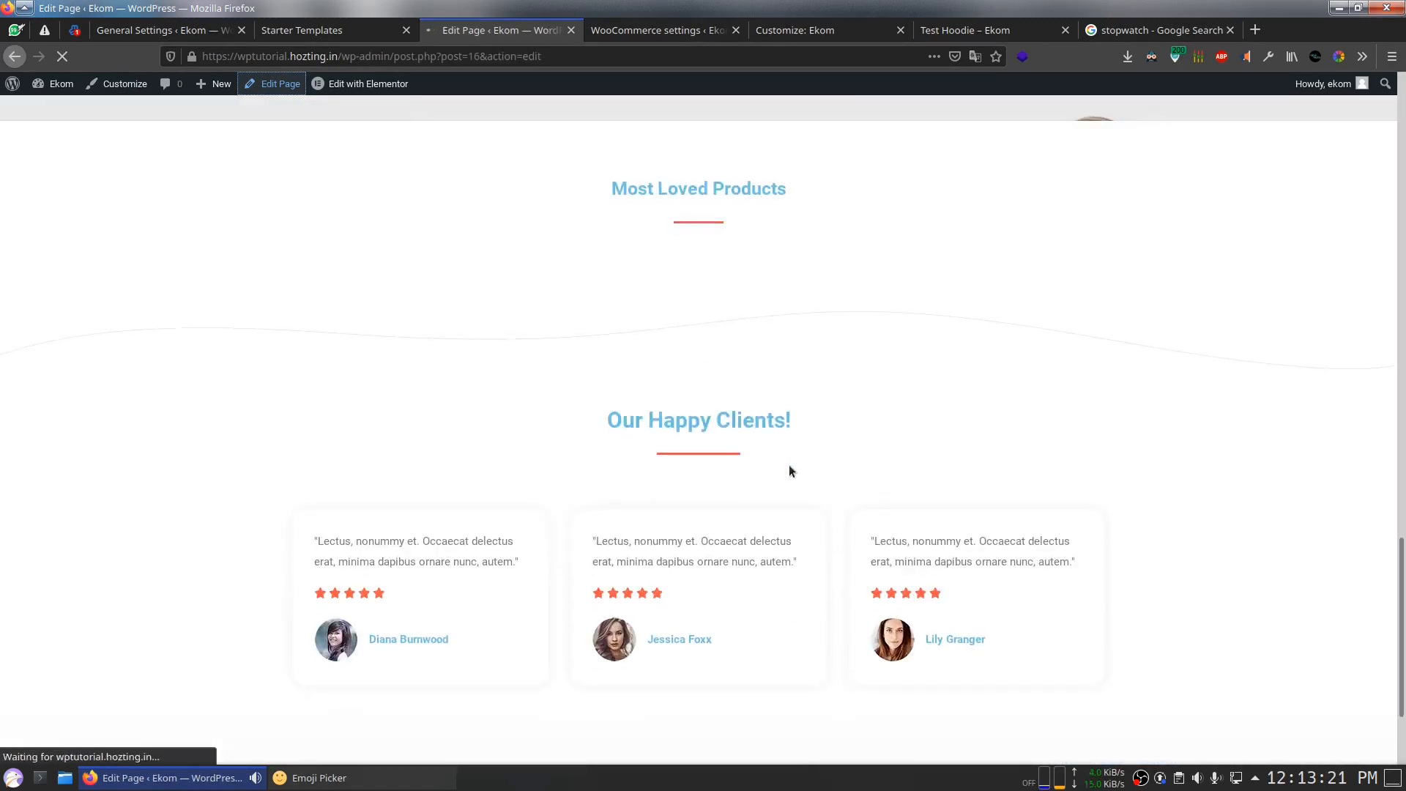
left_click(655, 30)
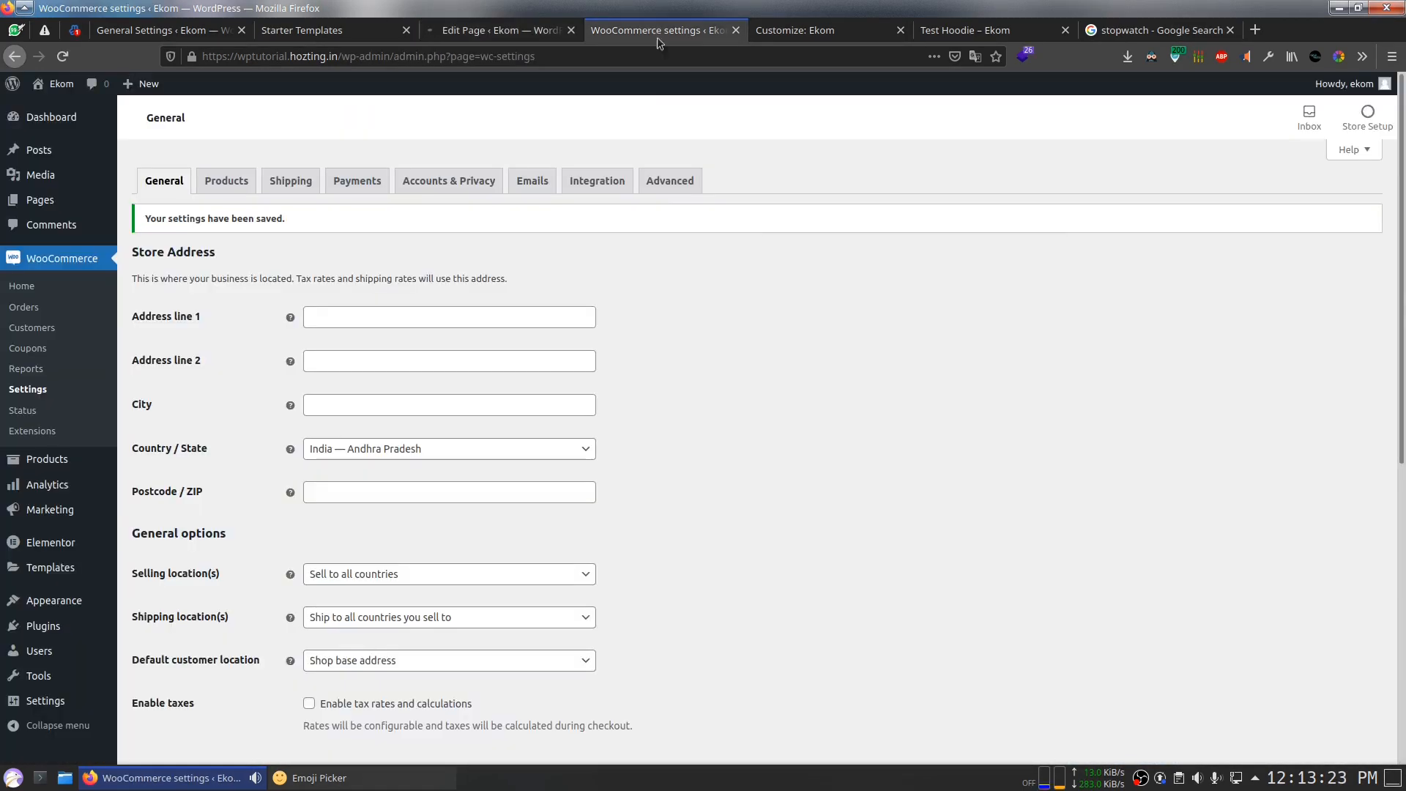
Step: Turn on Cash on delivery under WooCommerce Payments, save, and go to the Test Hoodie page
left_click(366, 182)
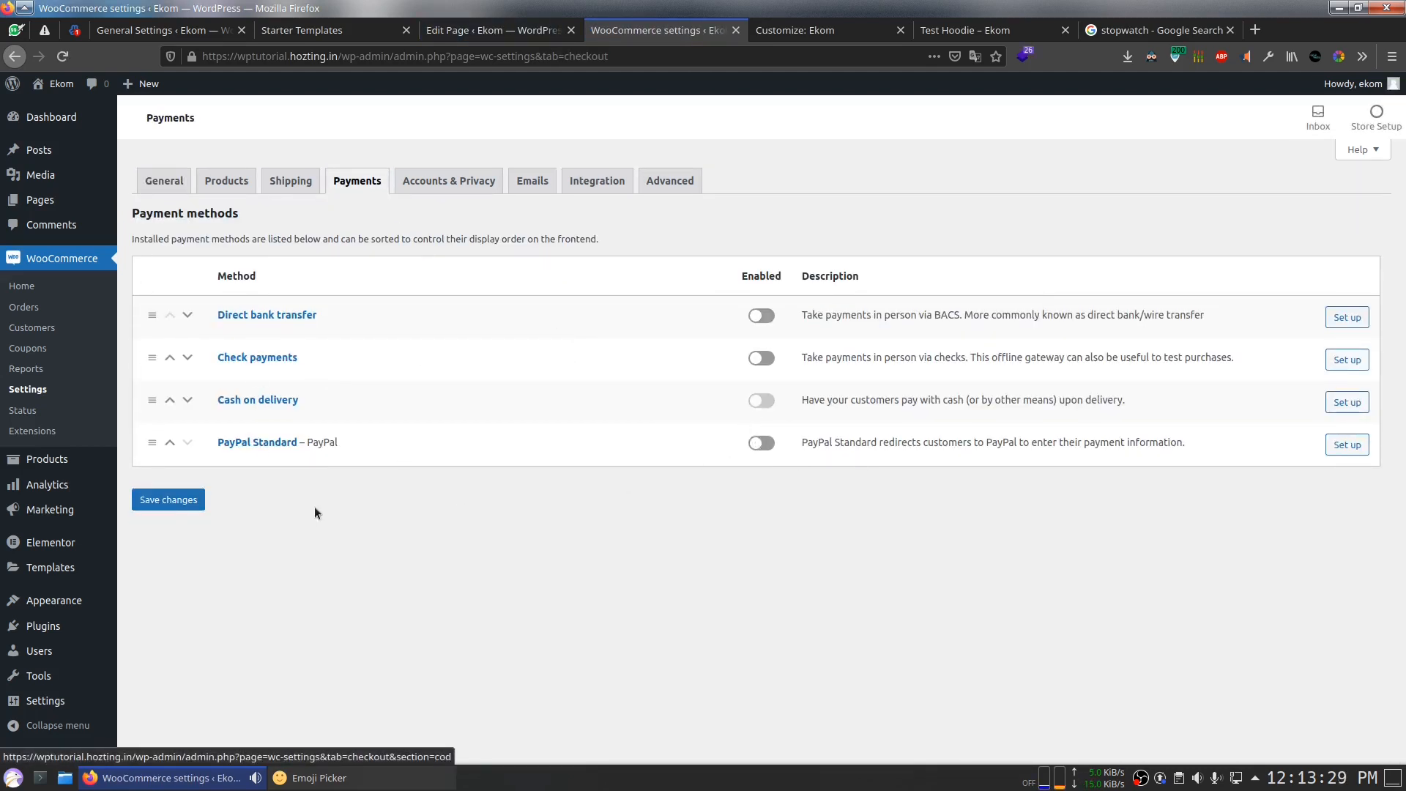
left_click(168, 499)
left_click(1131, 30)
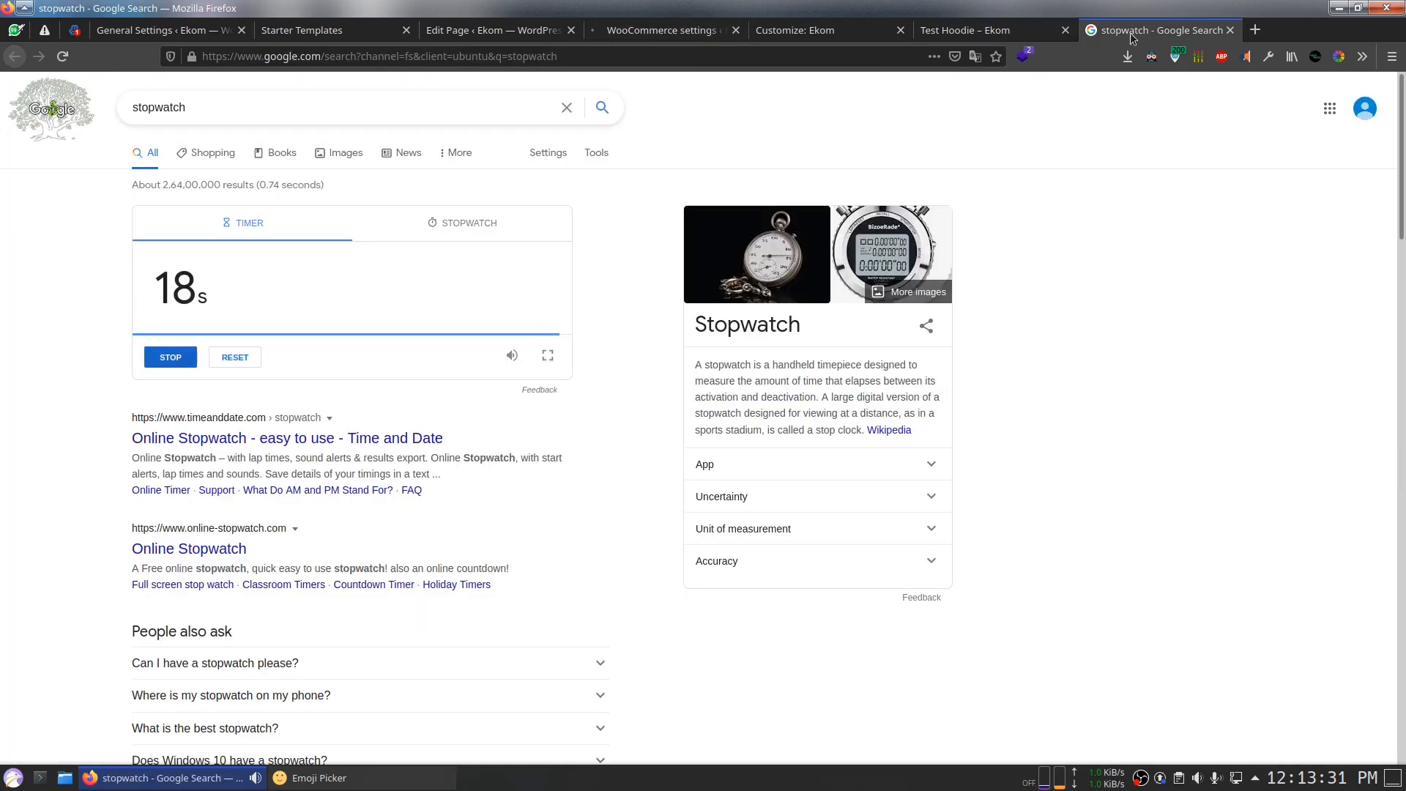
left_click(659, 30)
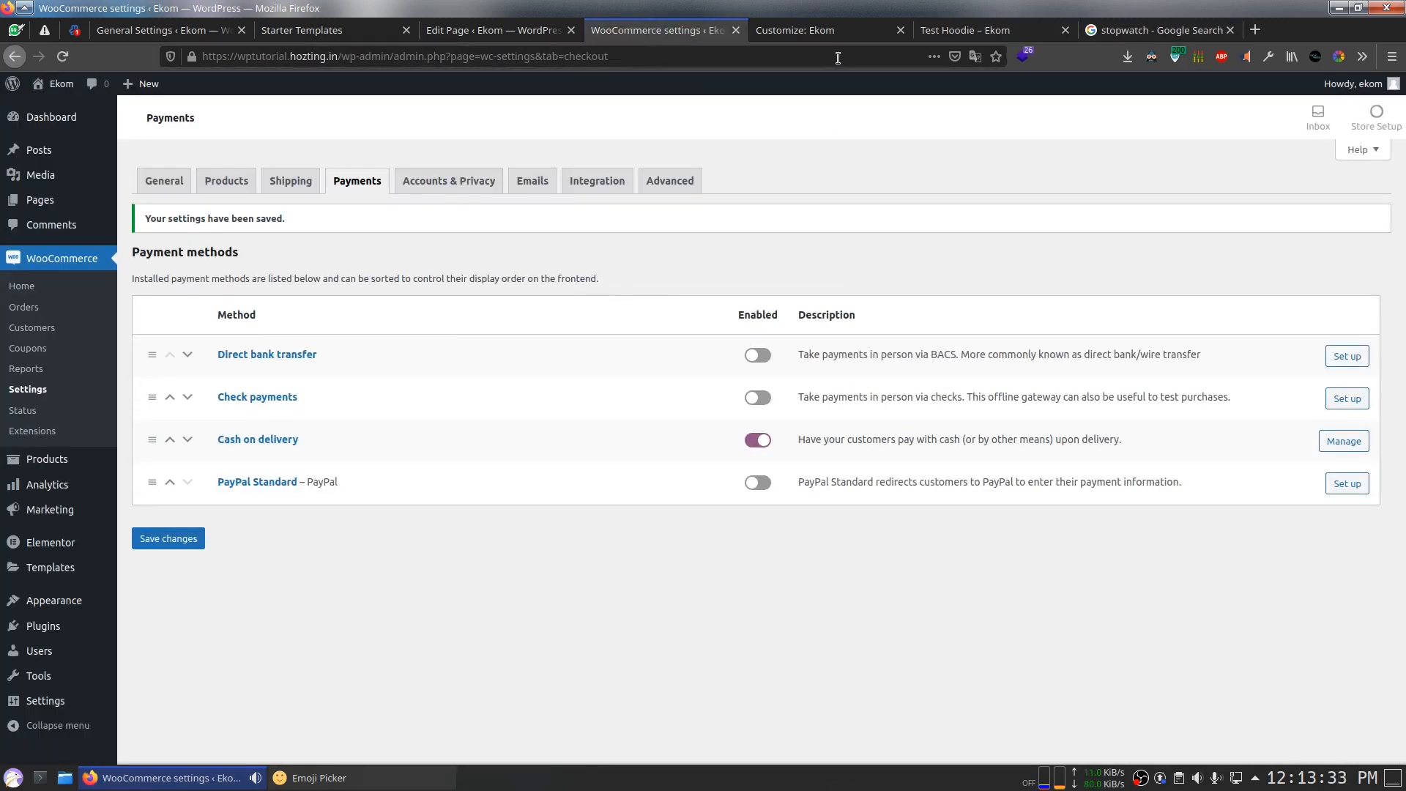
left_click(967, 30)
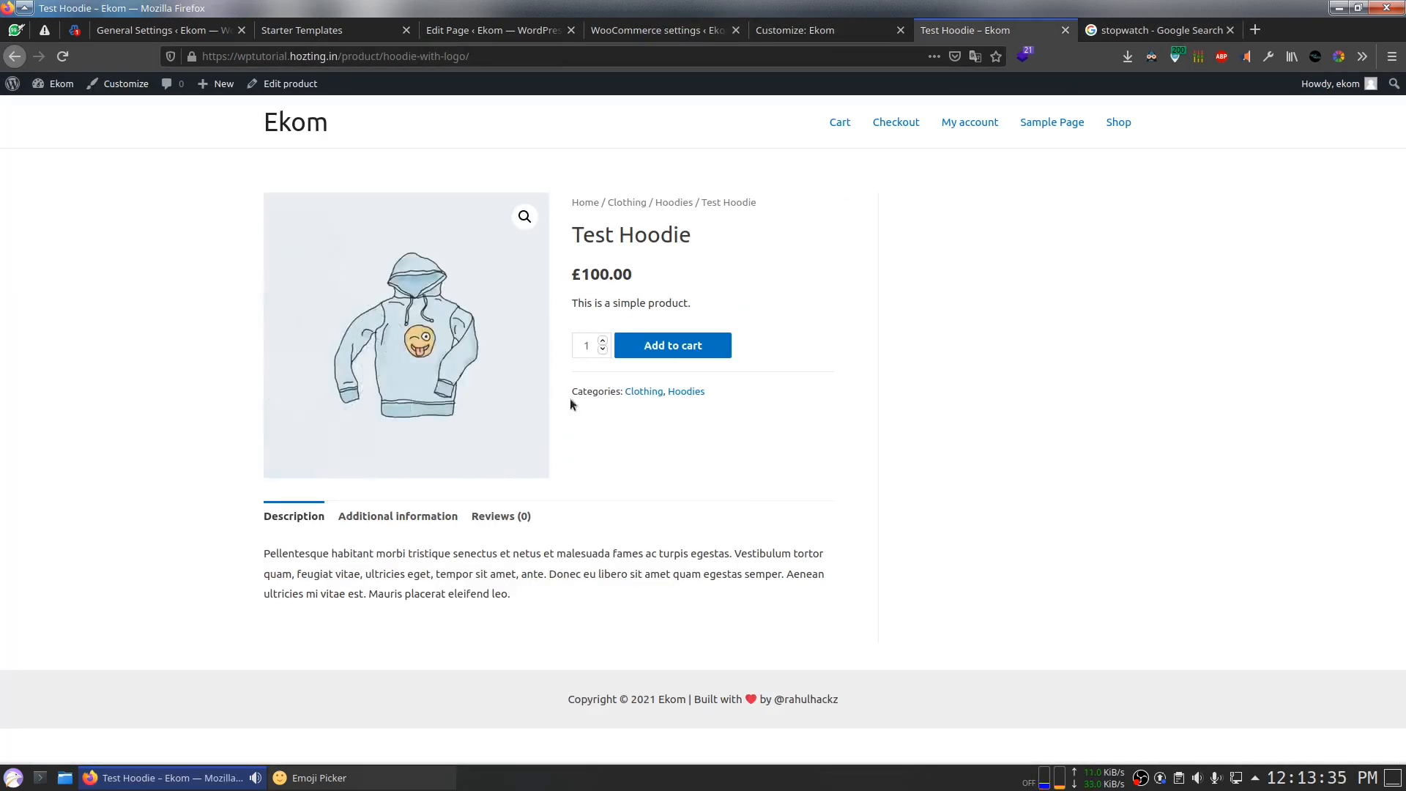
Step: Look at the store's home page, then come back to the Home page editor
left_click(296, 122)
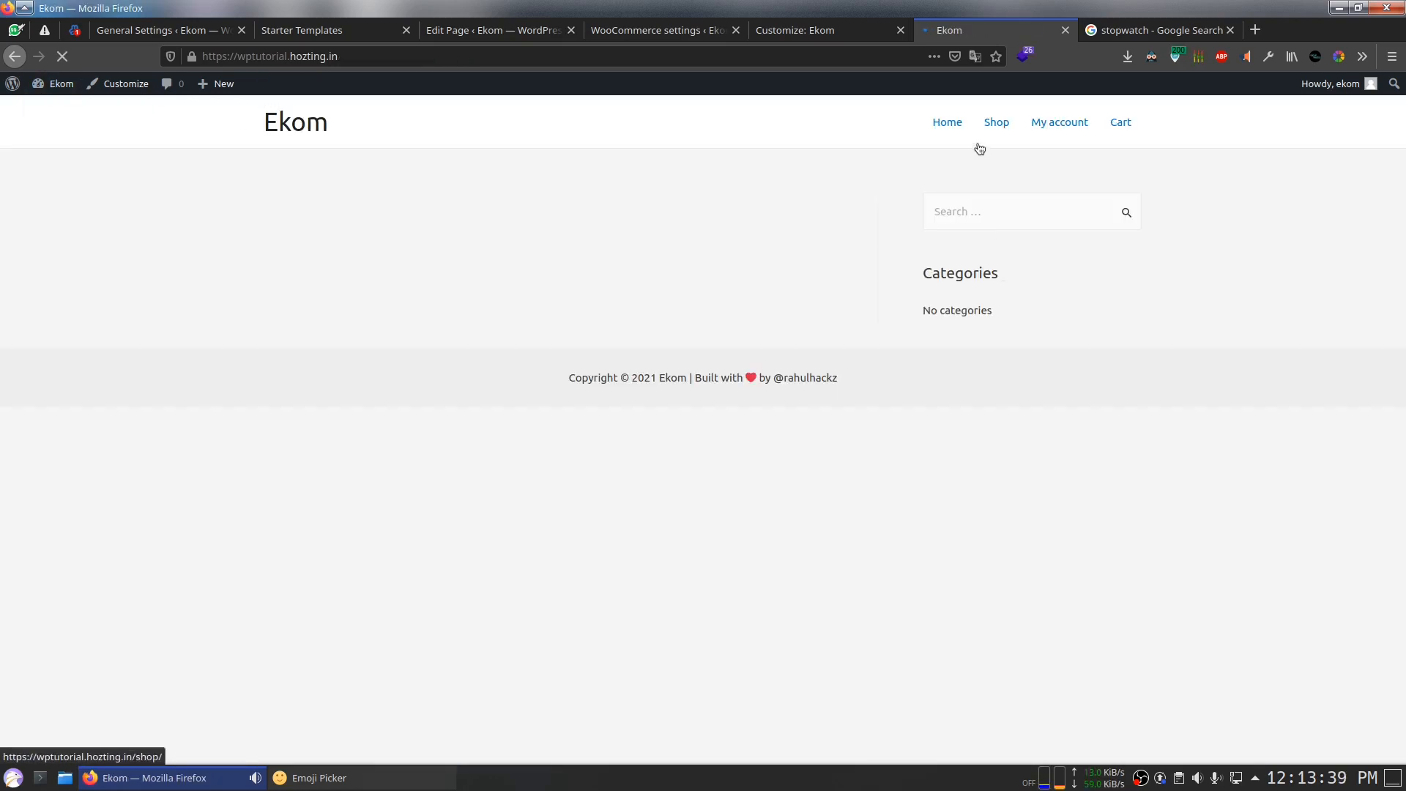
left_click(512, 30)
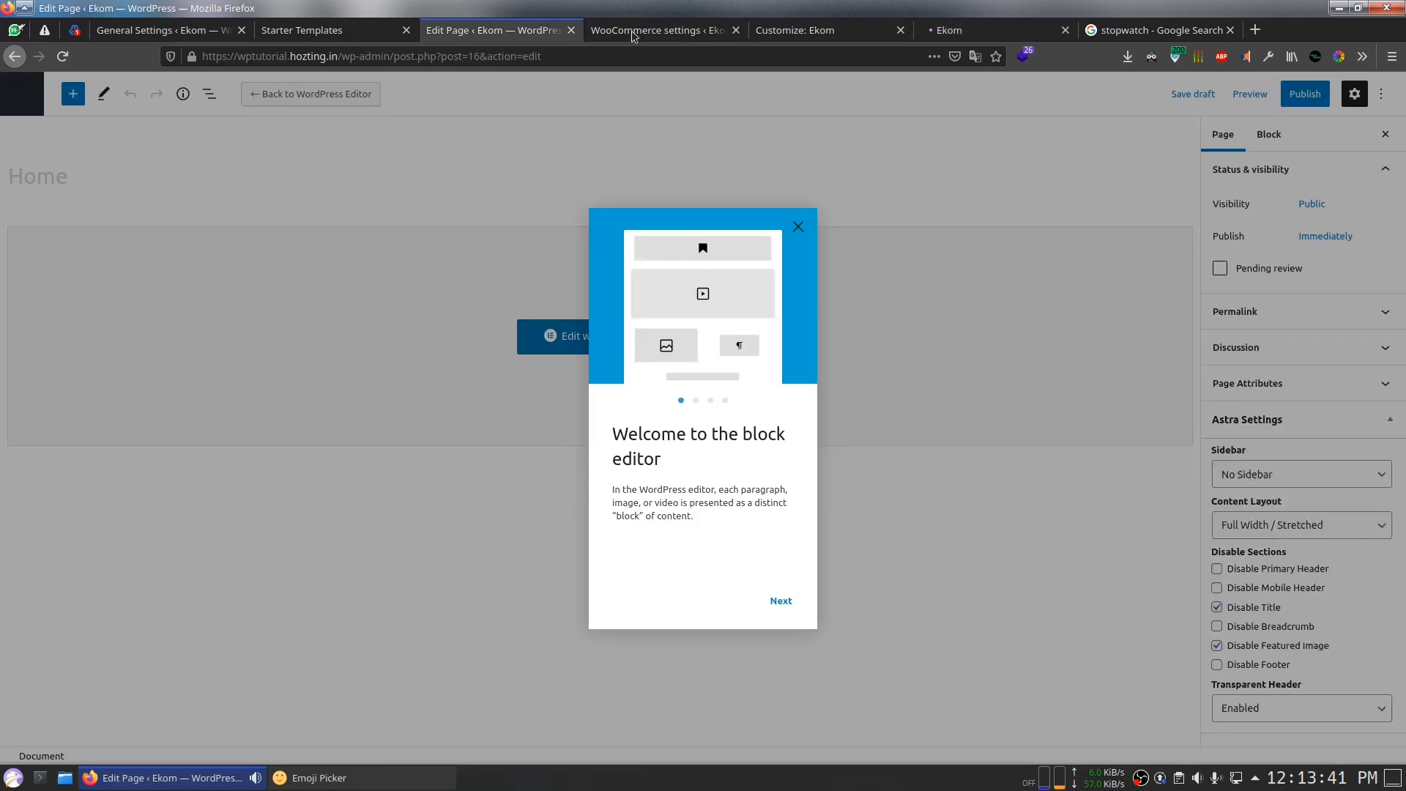
left_click(981, 28)
left_click(1116, 37)
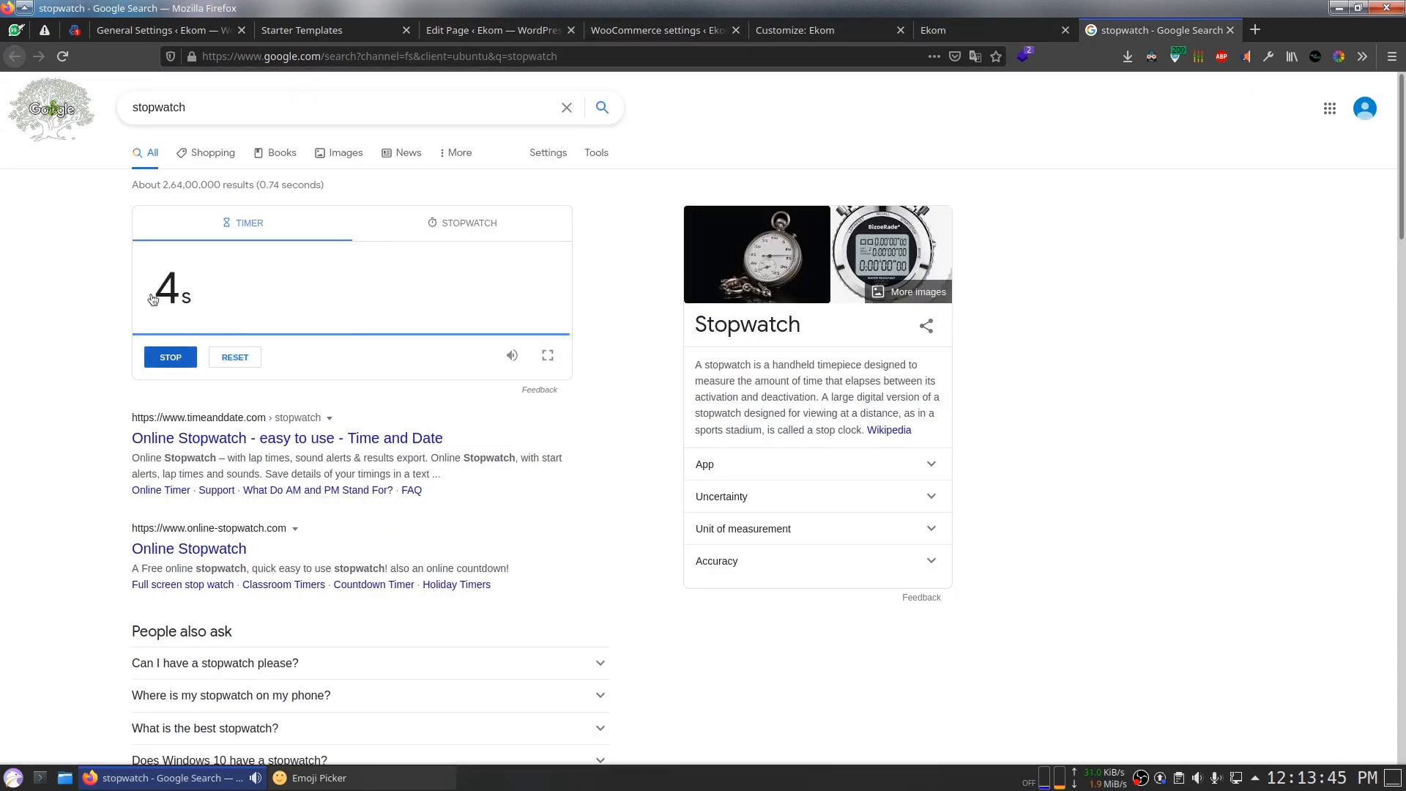
left_click(516, 30)
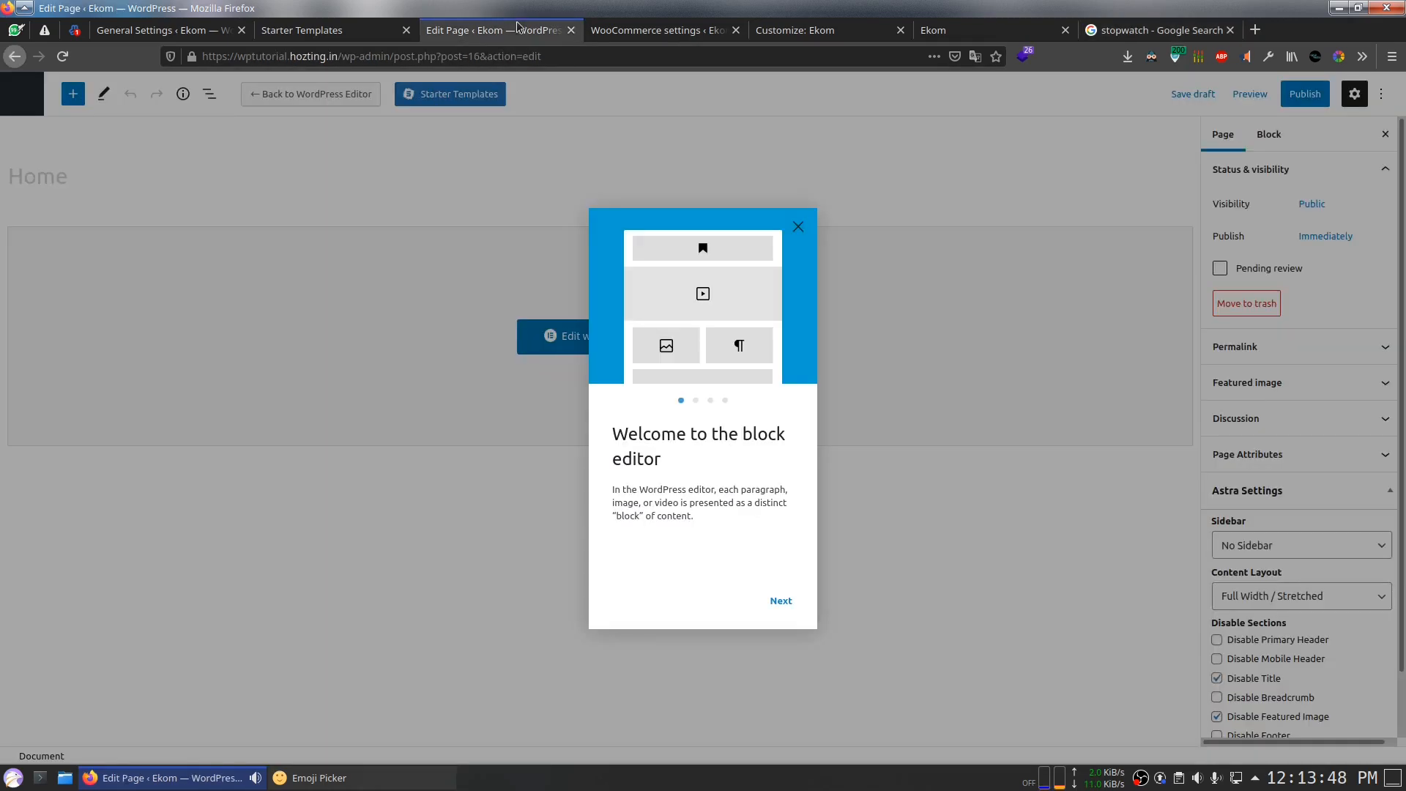
Step: Dismiss the block editor welcome message and publish the Home page
left_click(798, 227)
left_click(1305, 94)
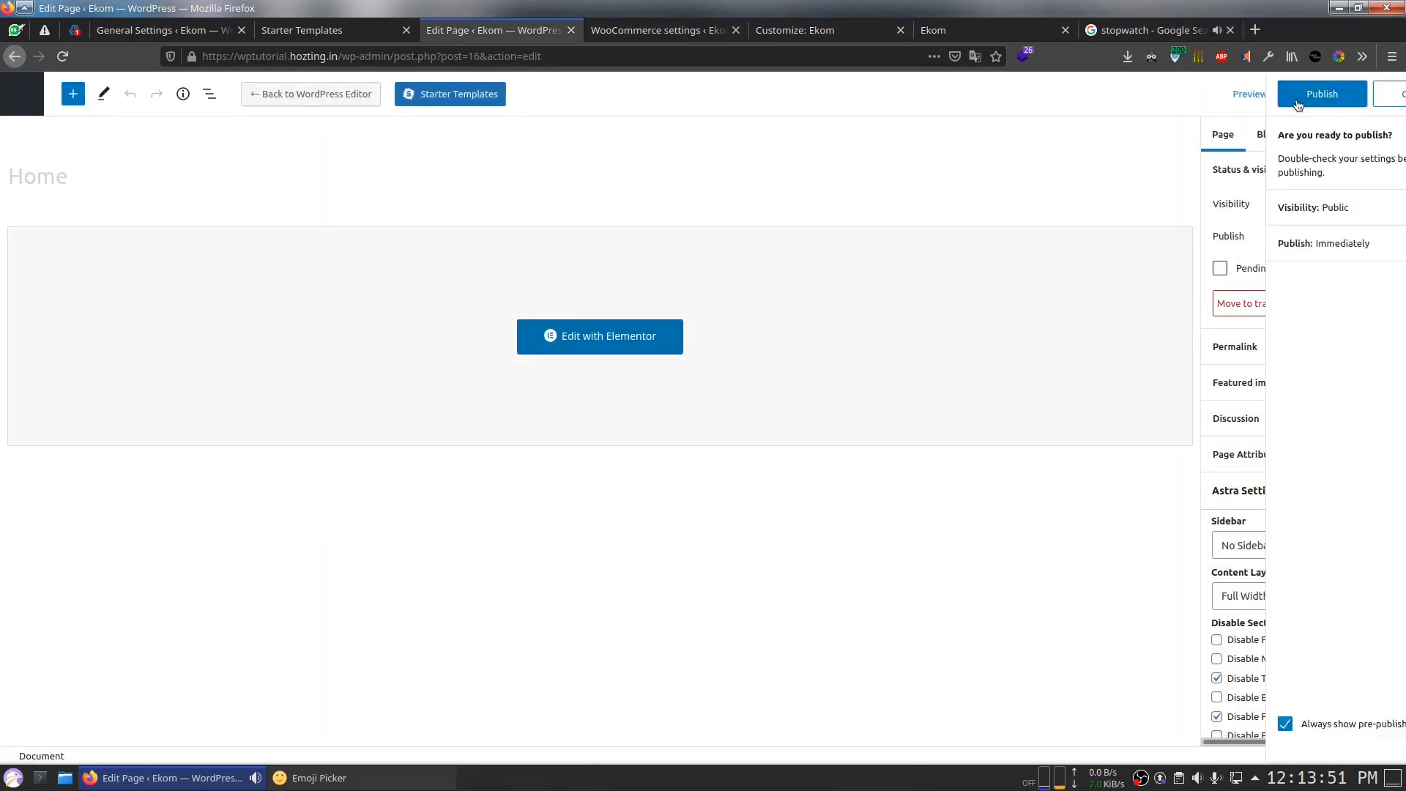
left_click(1260, 94)
left_click(1105, 31)
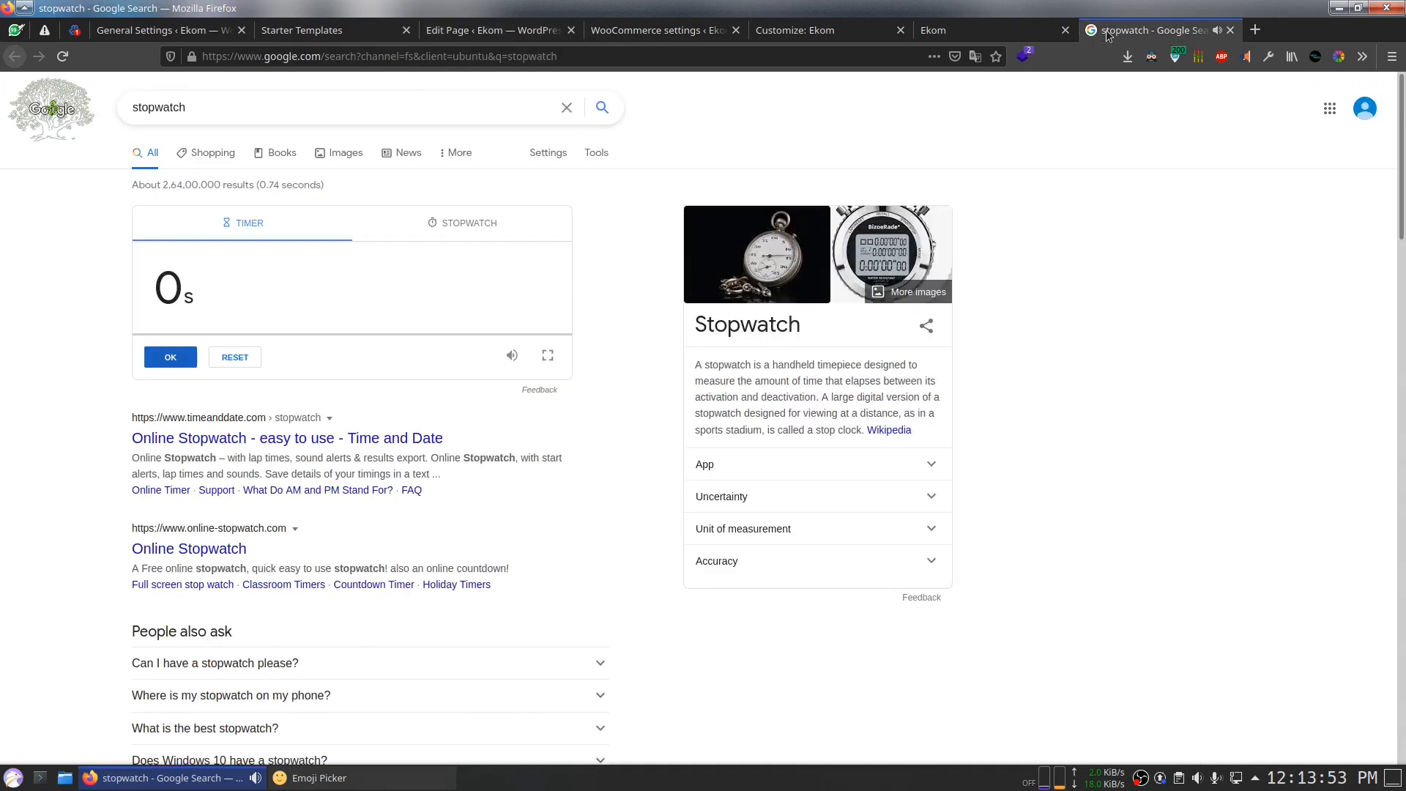
left_click(549, 30)
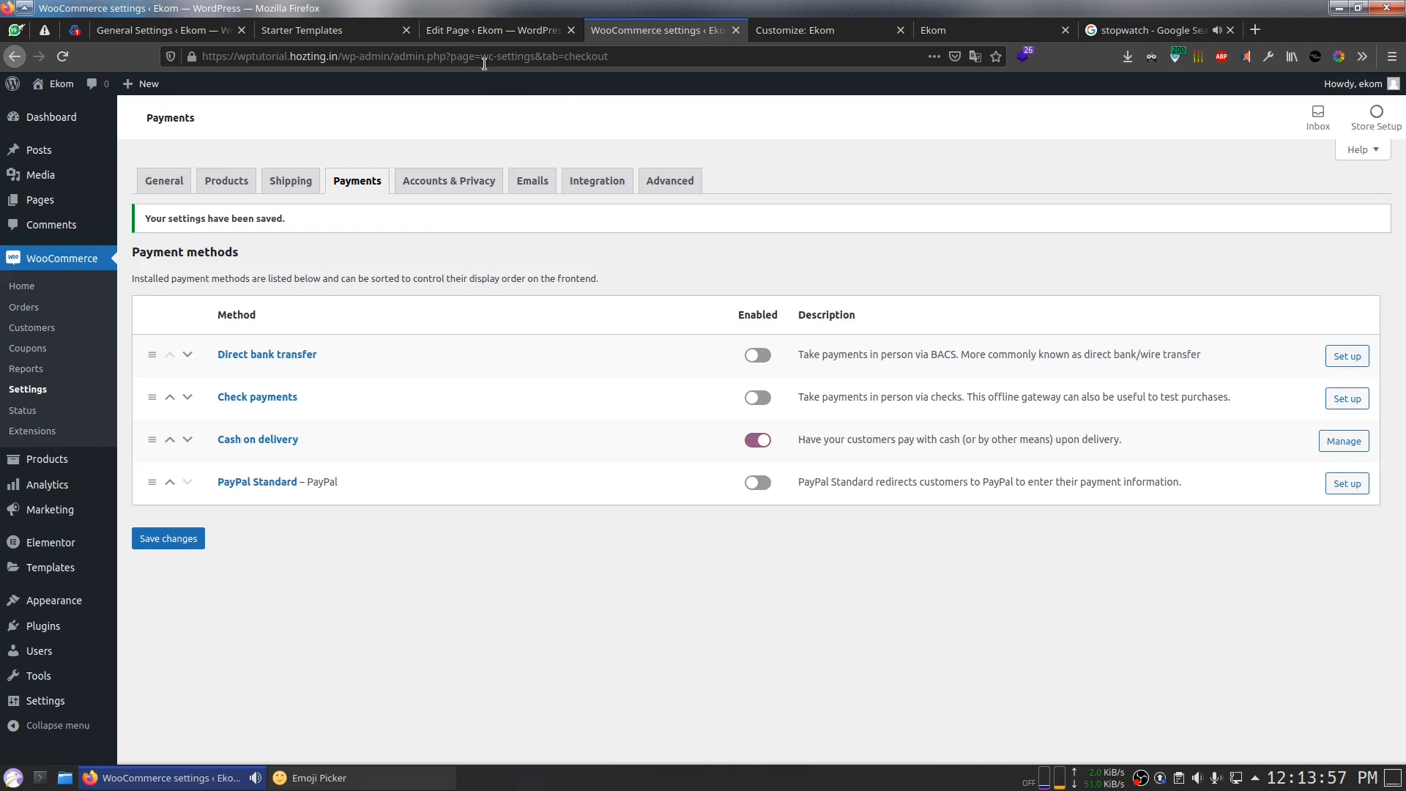
Step: Dismiss the Starter Templates import confirmation and return to the Customizer
left_click(478, 33)
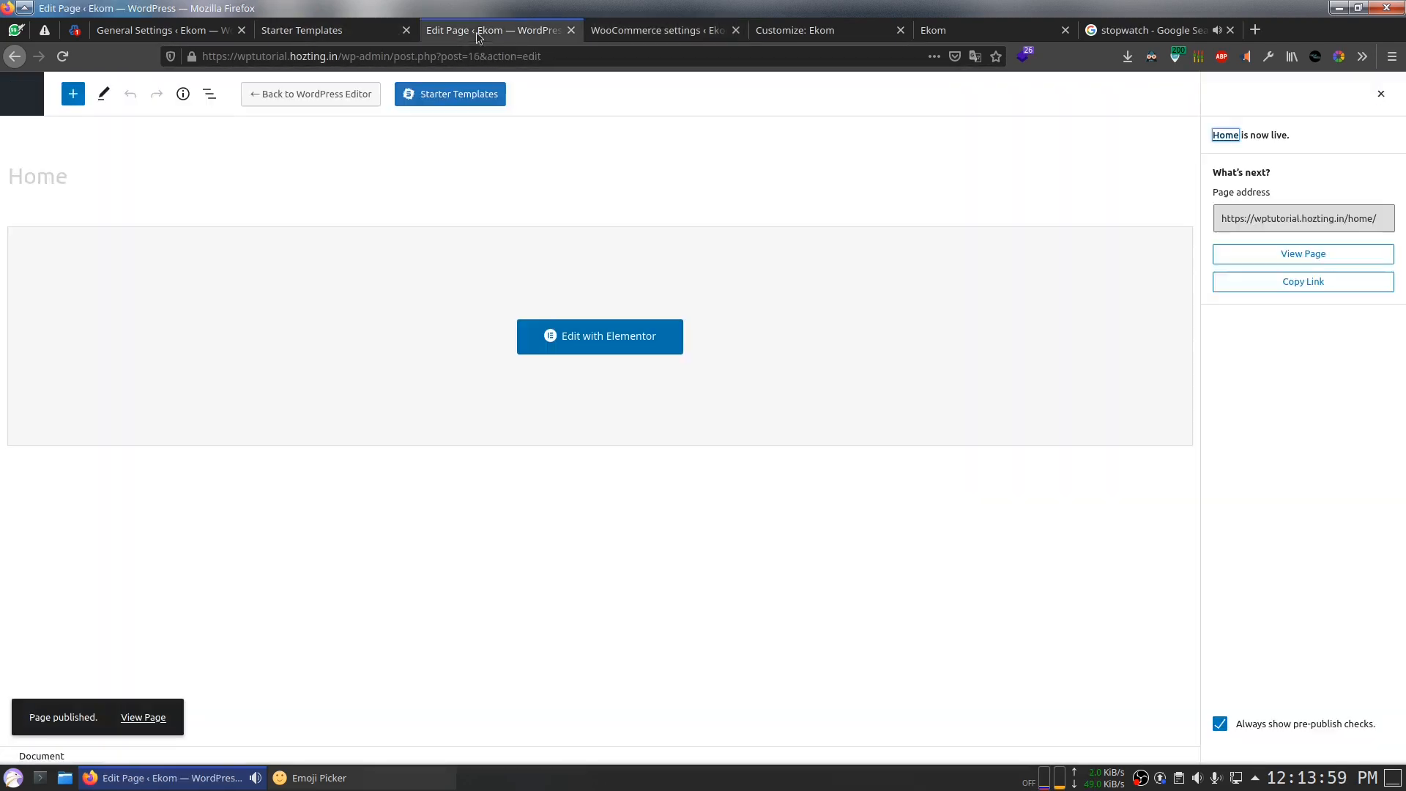
left_click(329, 30)
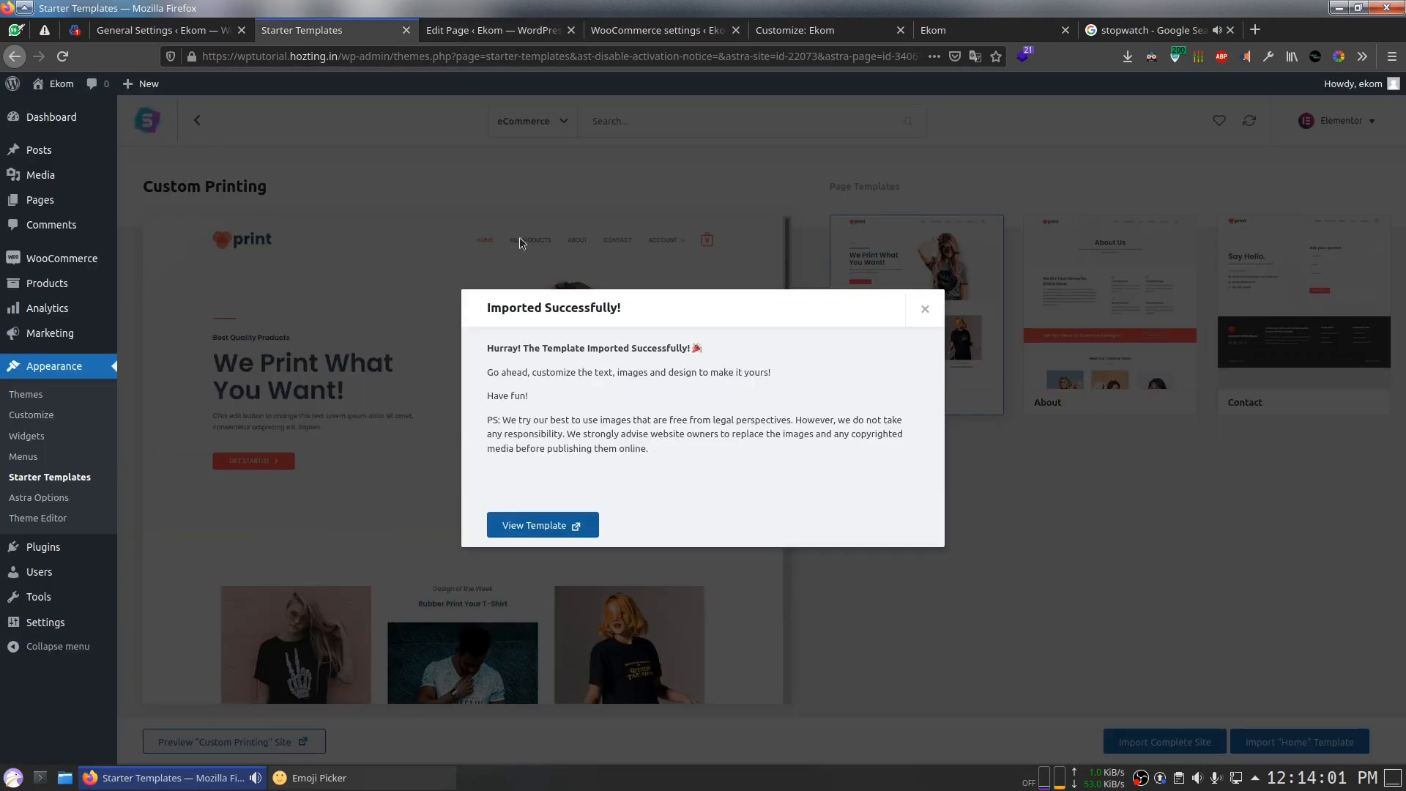
left_click(925, 309)
left_click(795, 30)
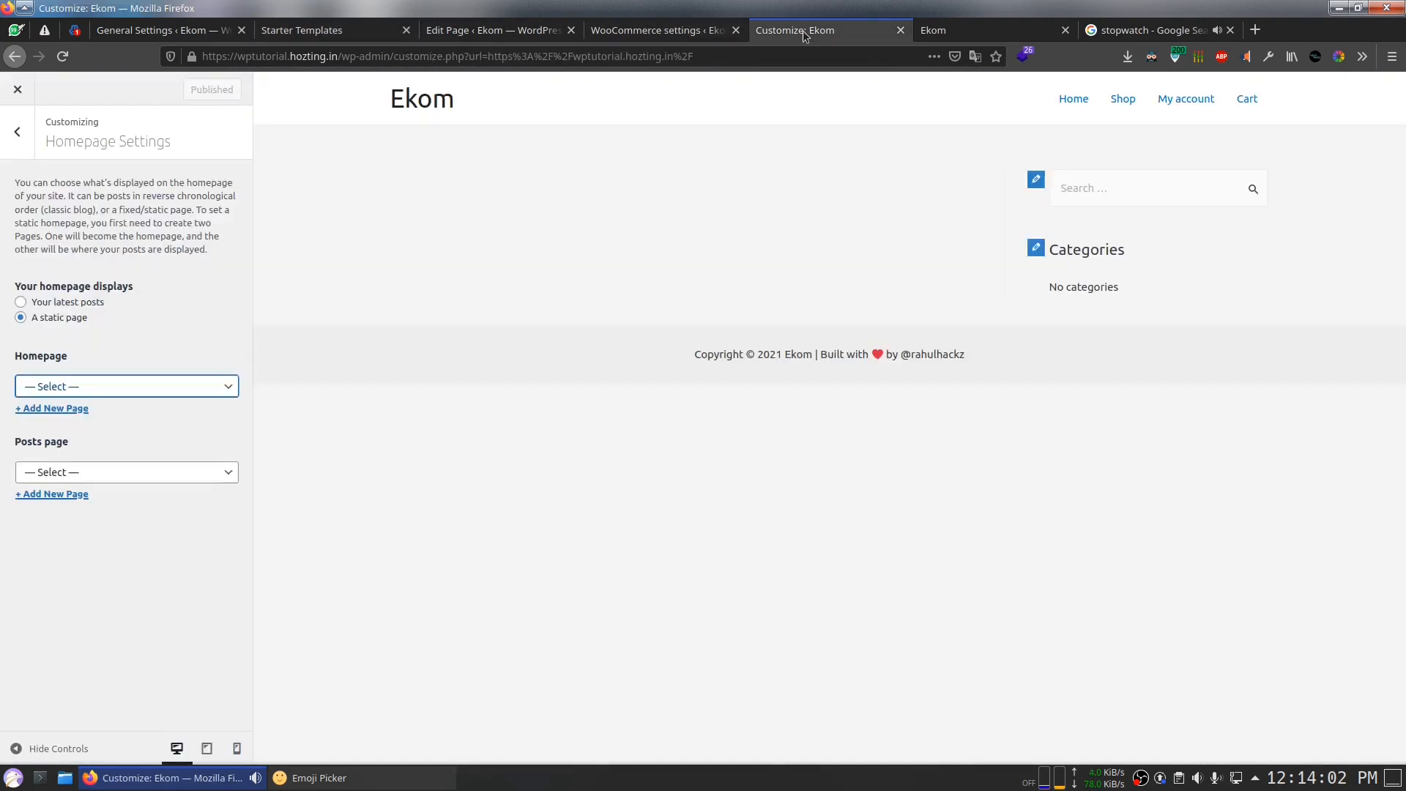
Step: Reload the Customizer and wait for it to finish loading
left_click(62, 57)
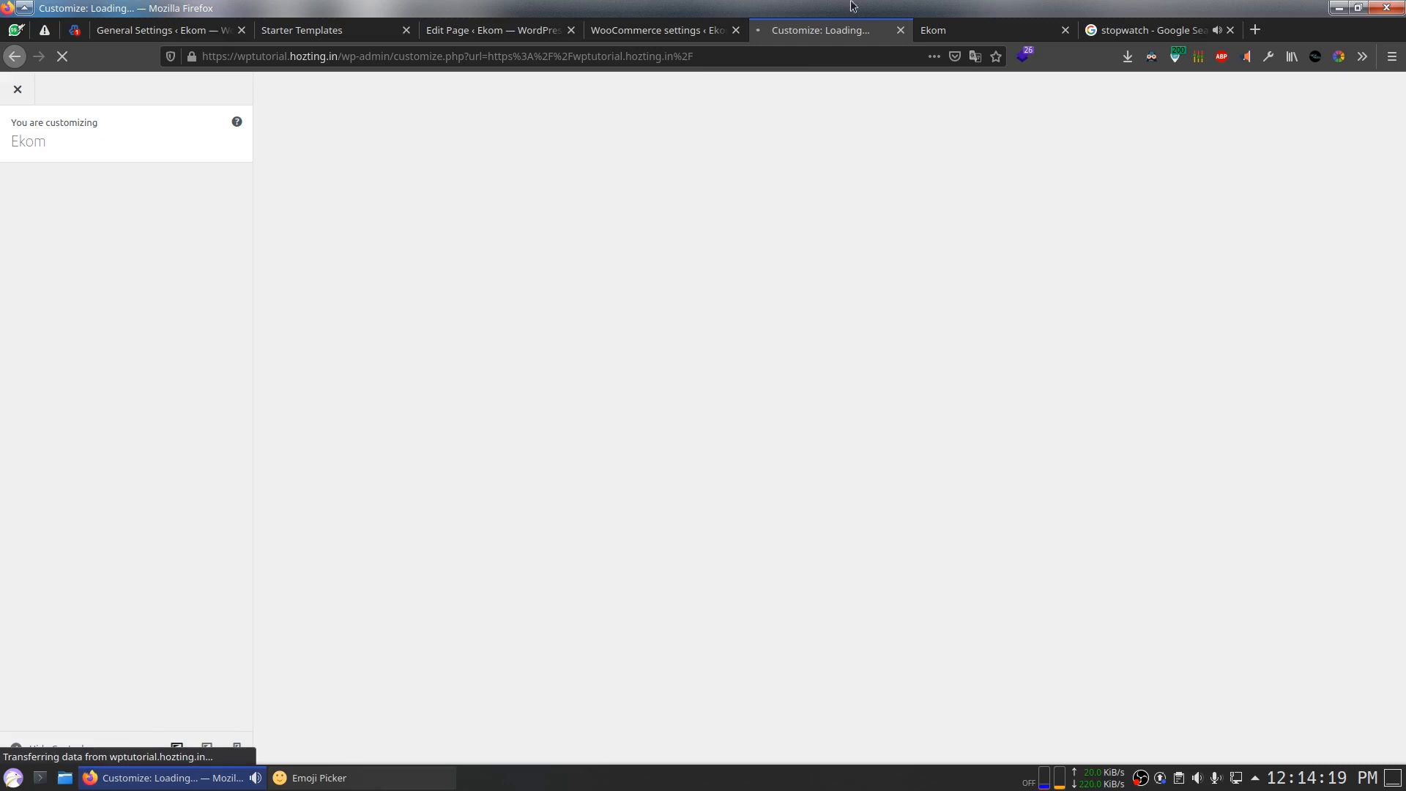
left_click(951, 30)
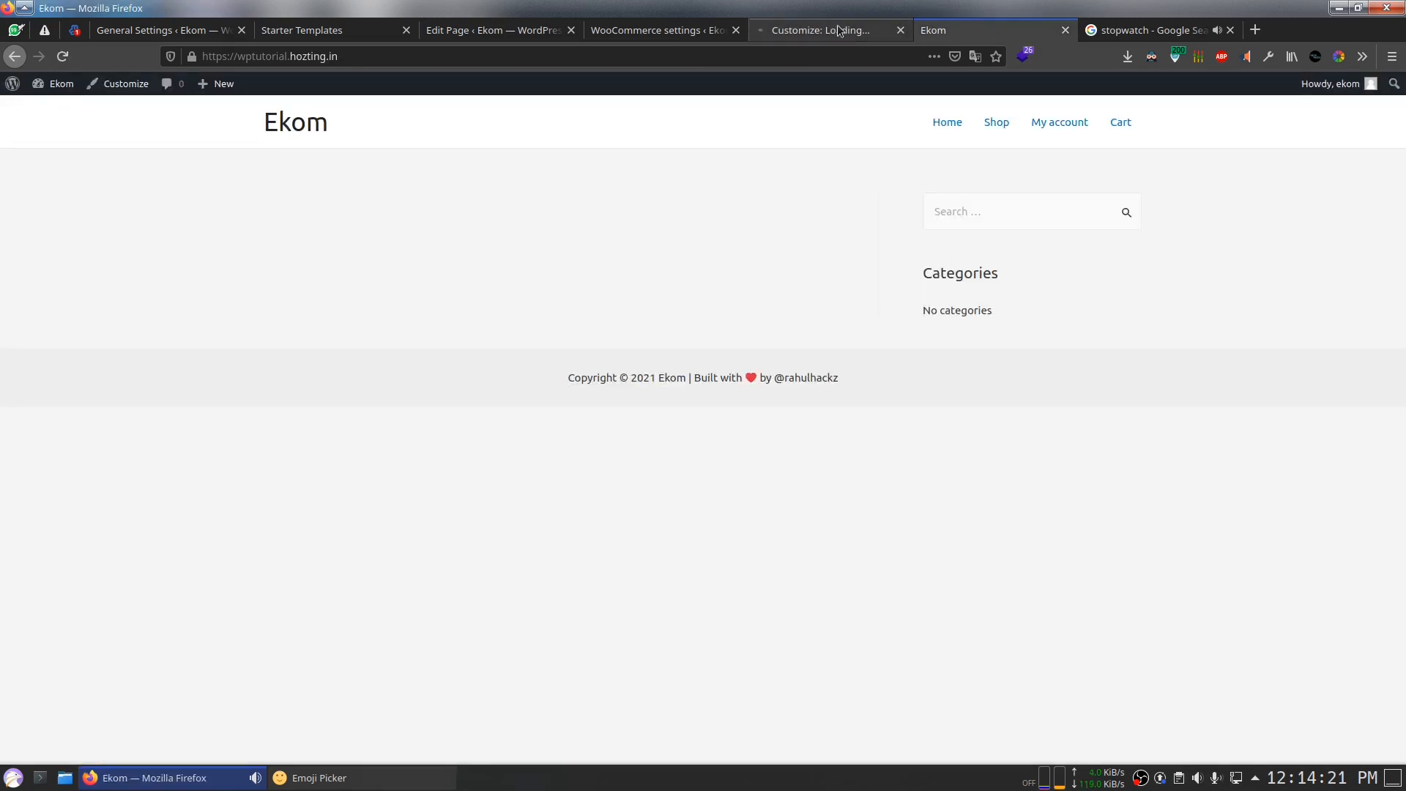
left_click(835, 30)
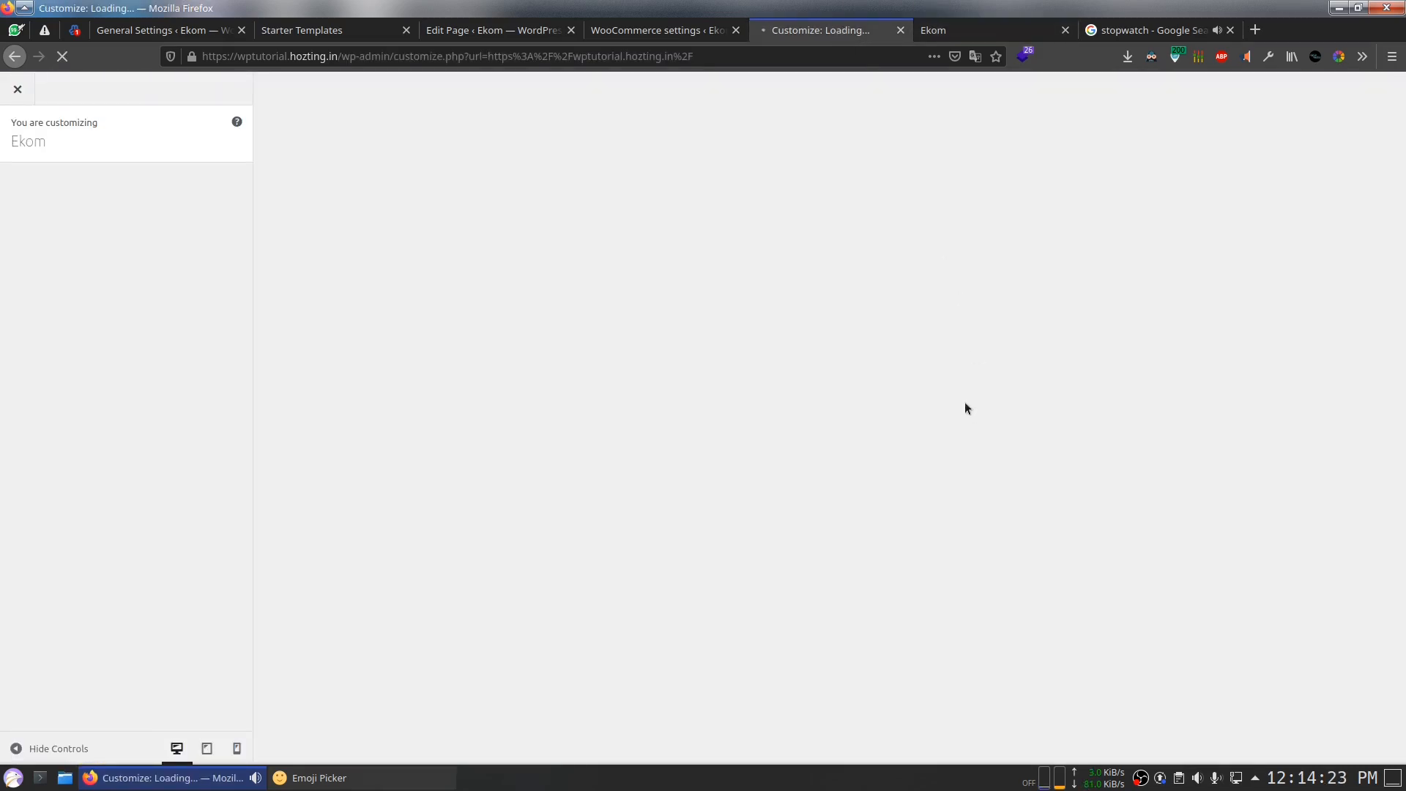
key("ctrl+Page_Up")
key("ctrl+Page_Down")
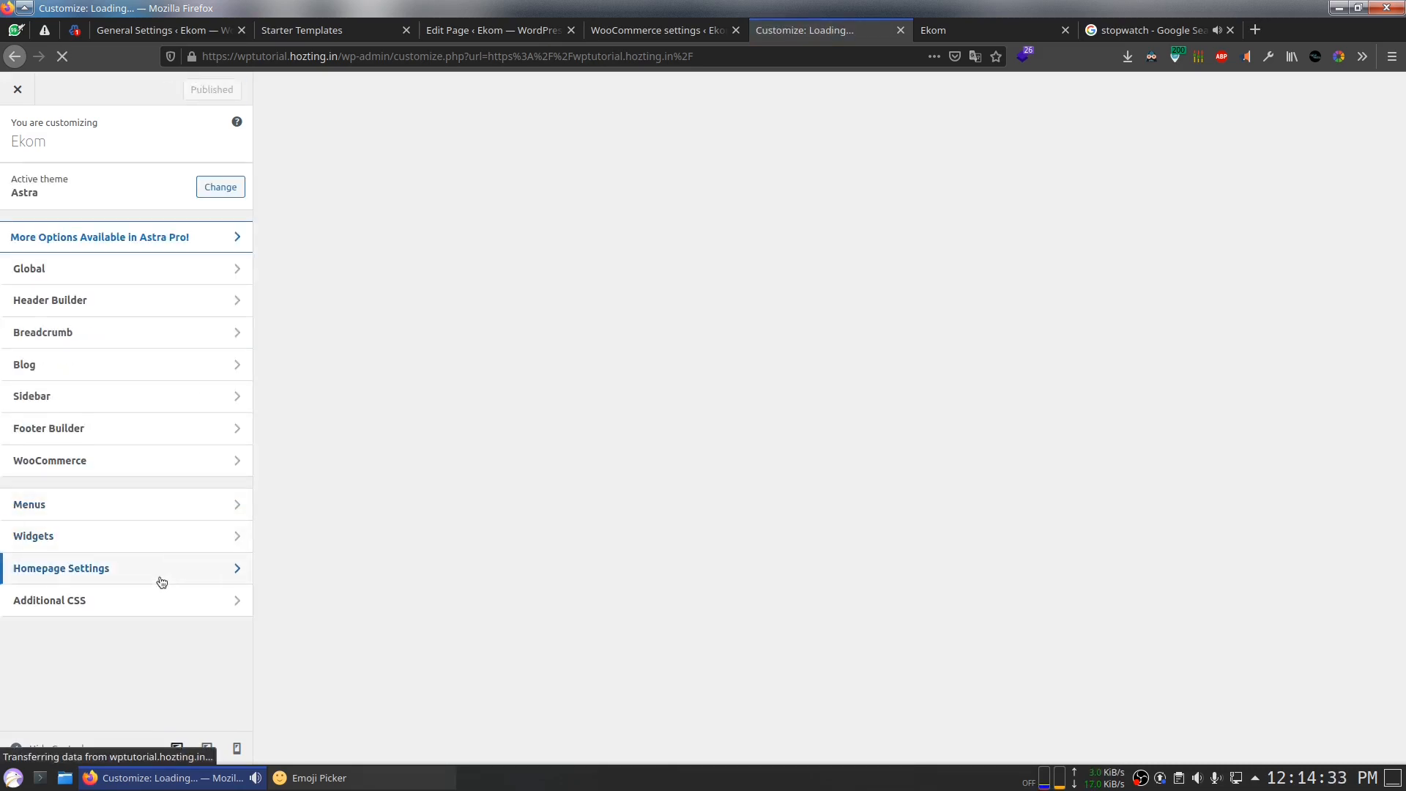
Step: Choose Home as the static homepage in Homepage Settings and publish it
left_click(161, 575)
left_click(82, 386)
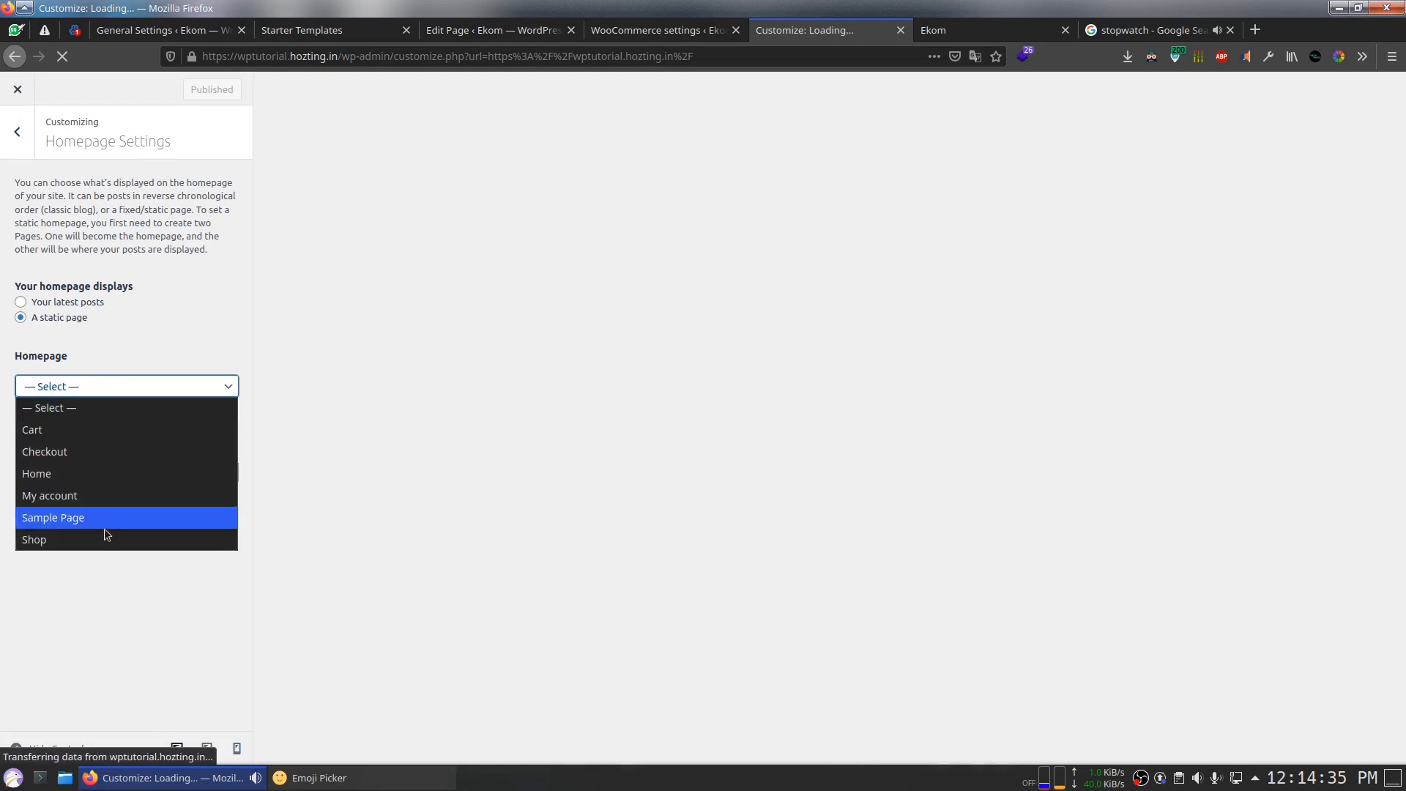
left_click(77, 480)
left_click(212, 92)
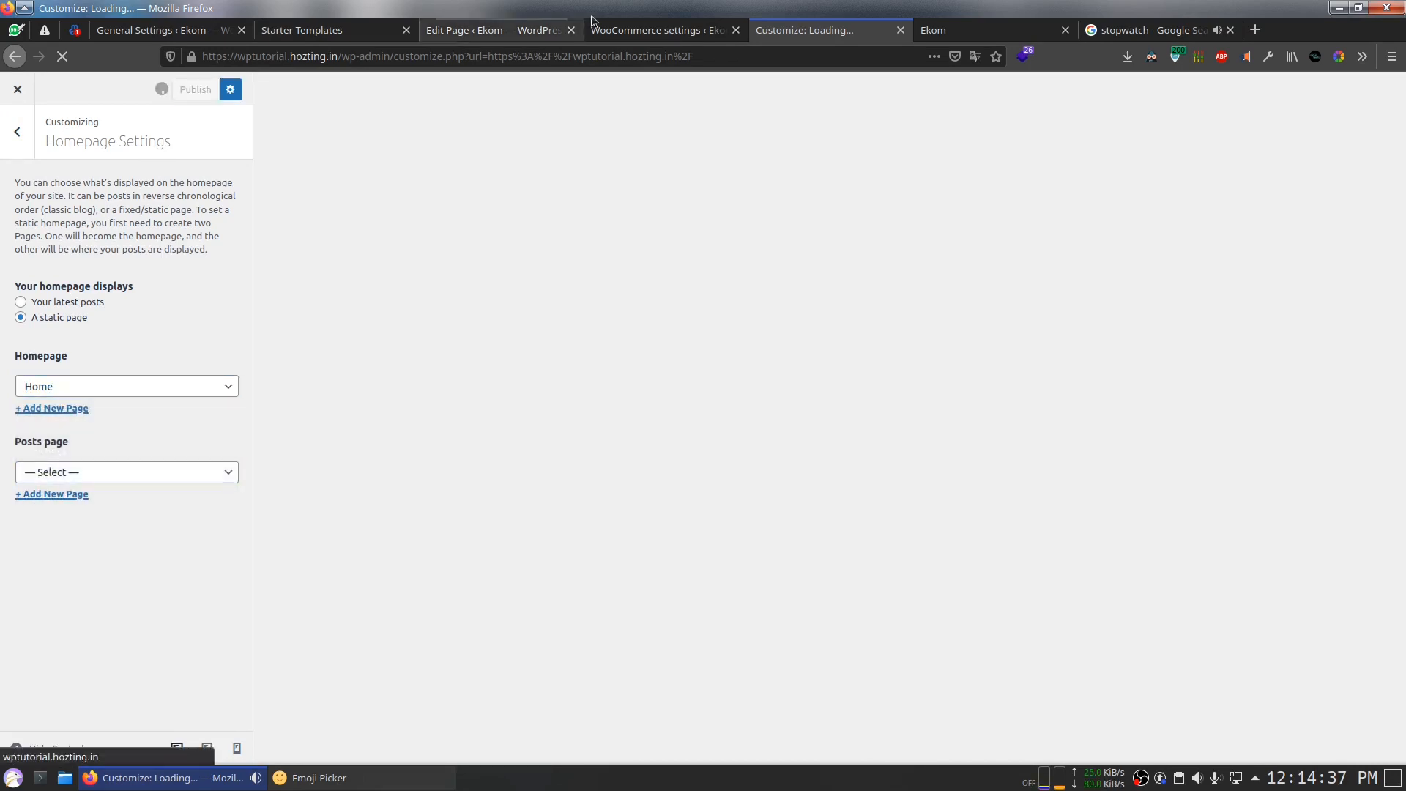
left_click(659, 30)
Step: Open the live Ekom site in a new tab, scroll through it, then launch Edit with Elementor
mouse_move(59, 84)
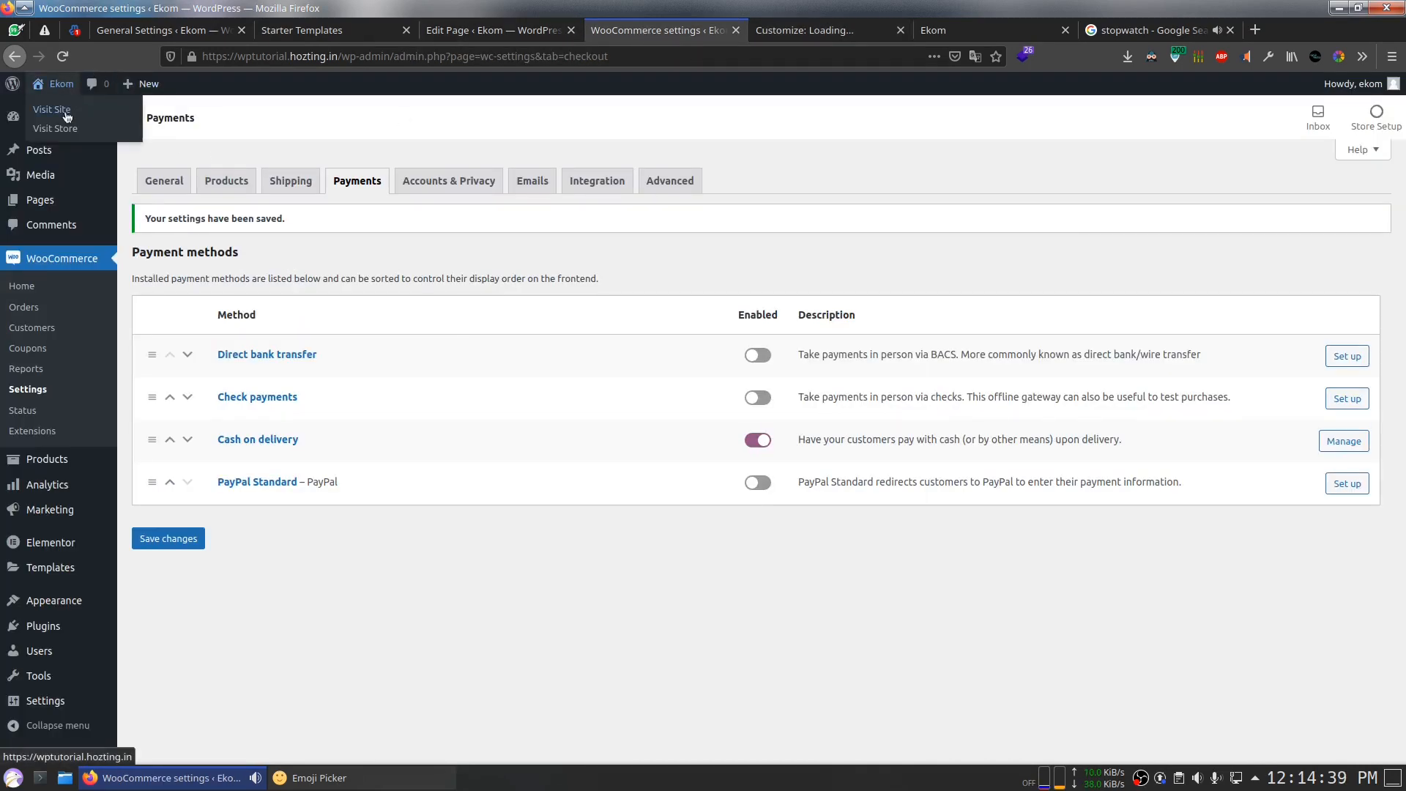
middle_click(69, 114)
left_click(791, 30)
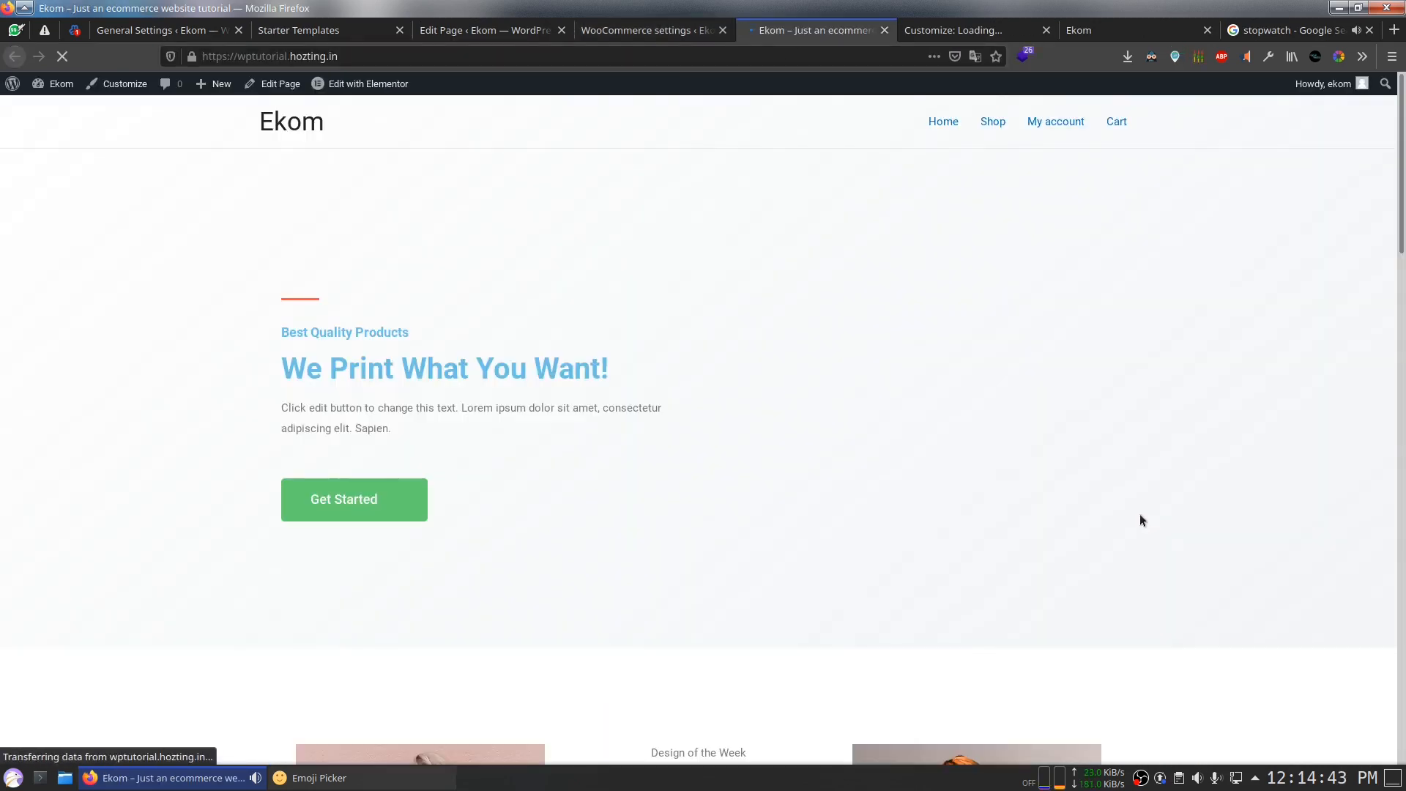
scroll(1140, 515, "down", 6)
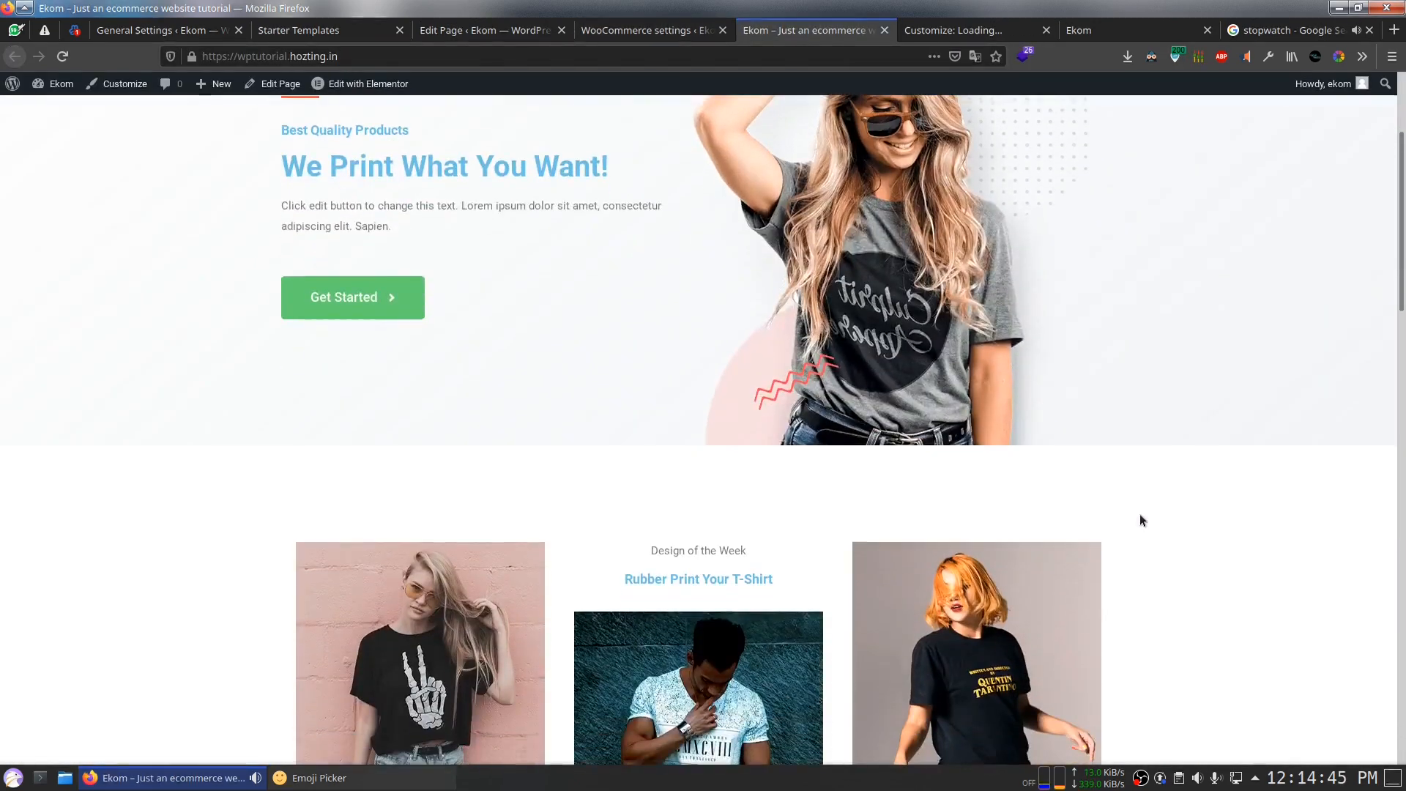
scroll(1140, 519, "down", 13)
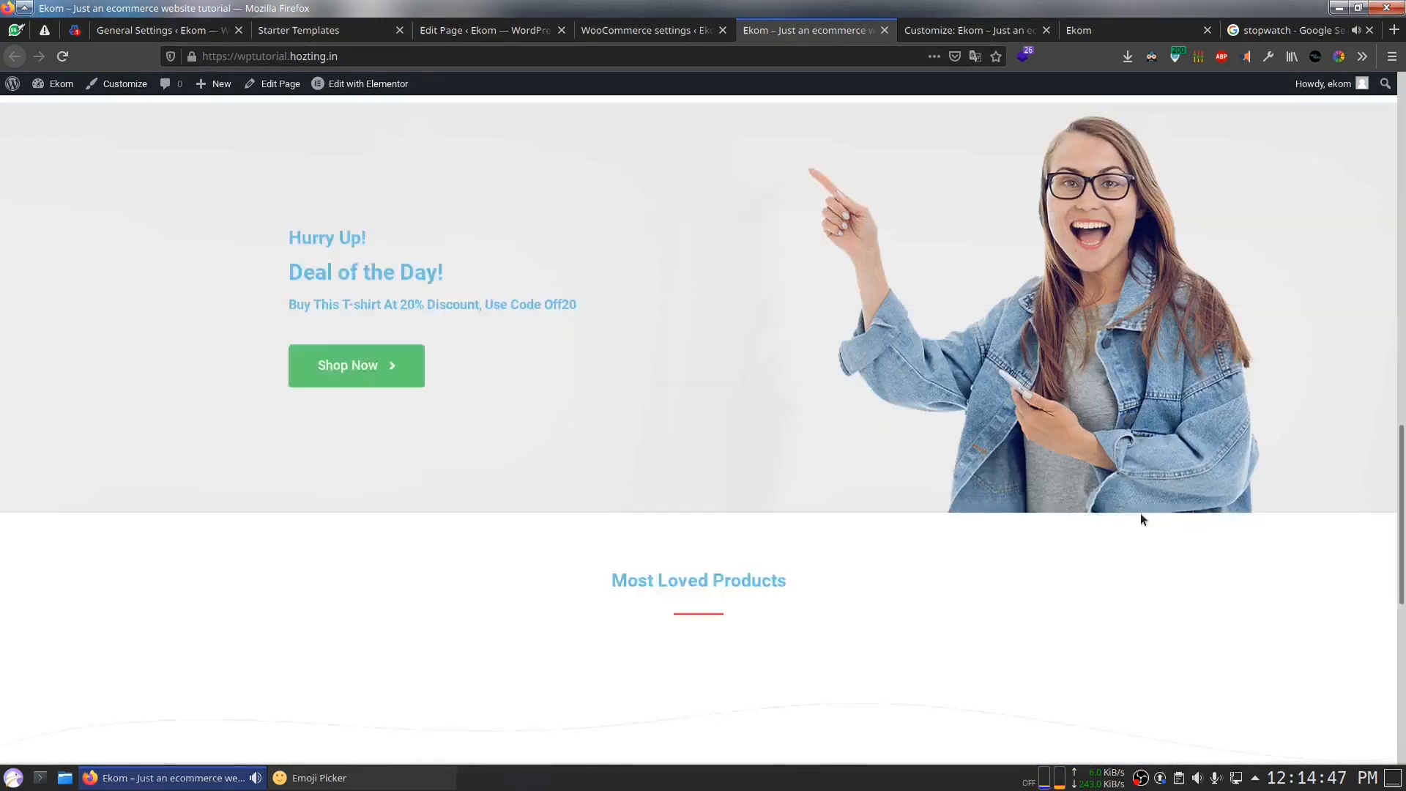
scroll(1140, 519, "down", 4)
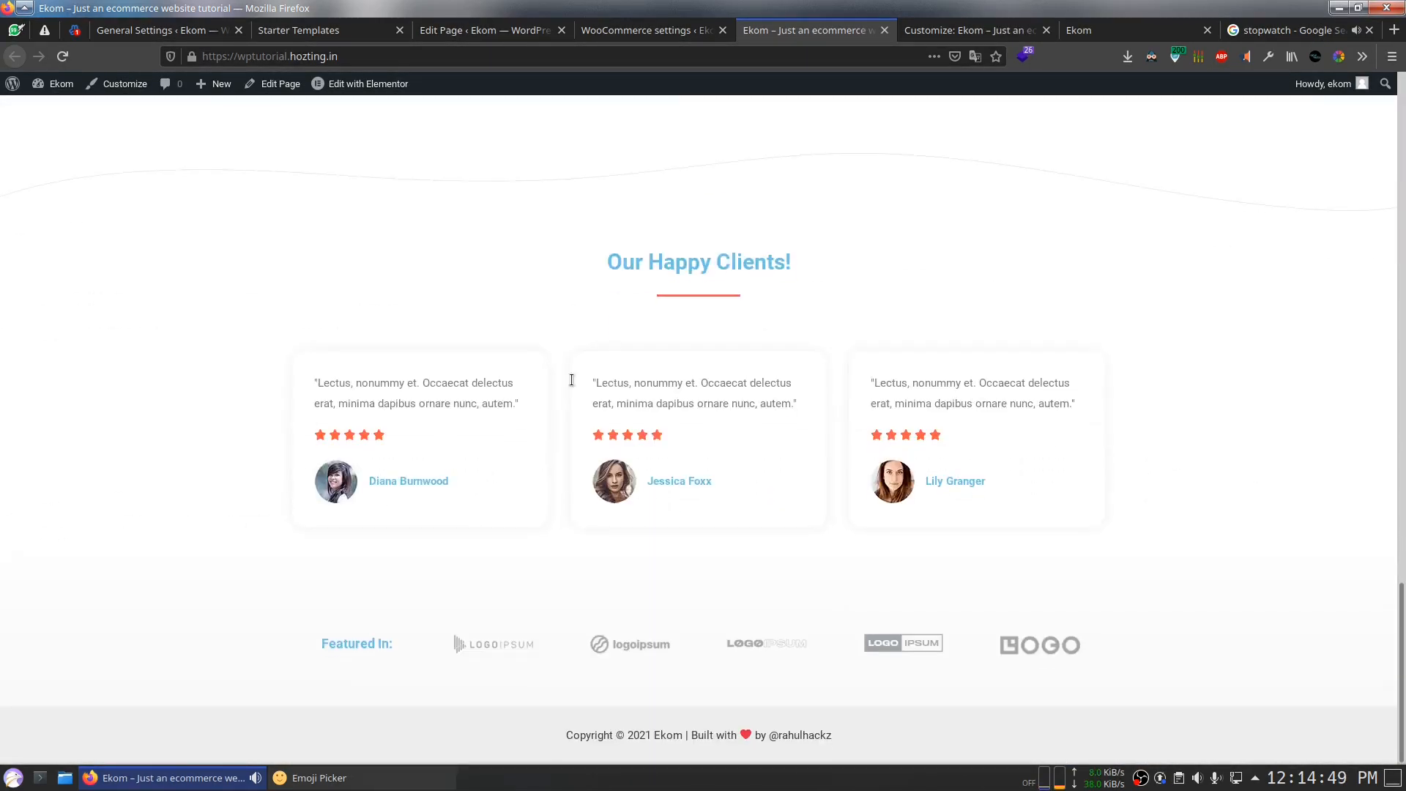
left_click(362, 83)
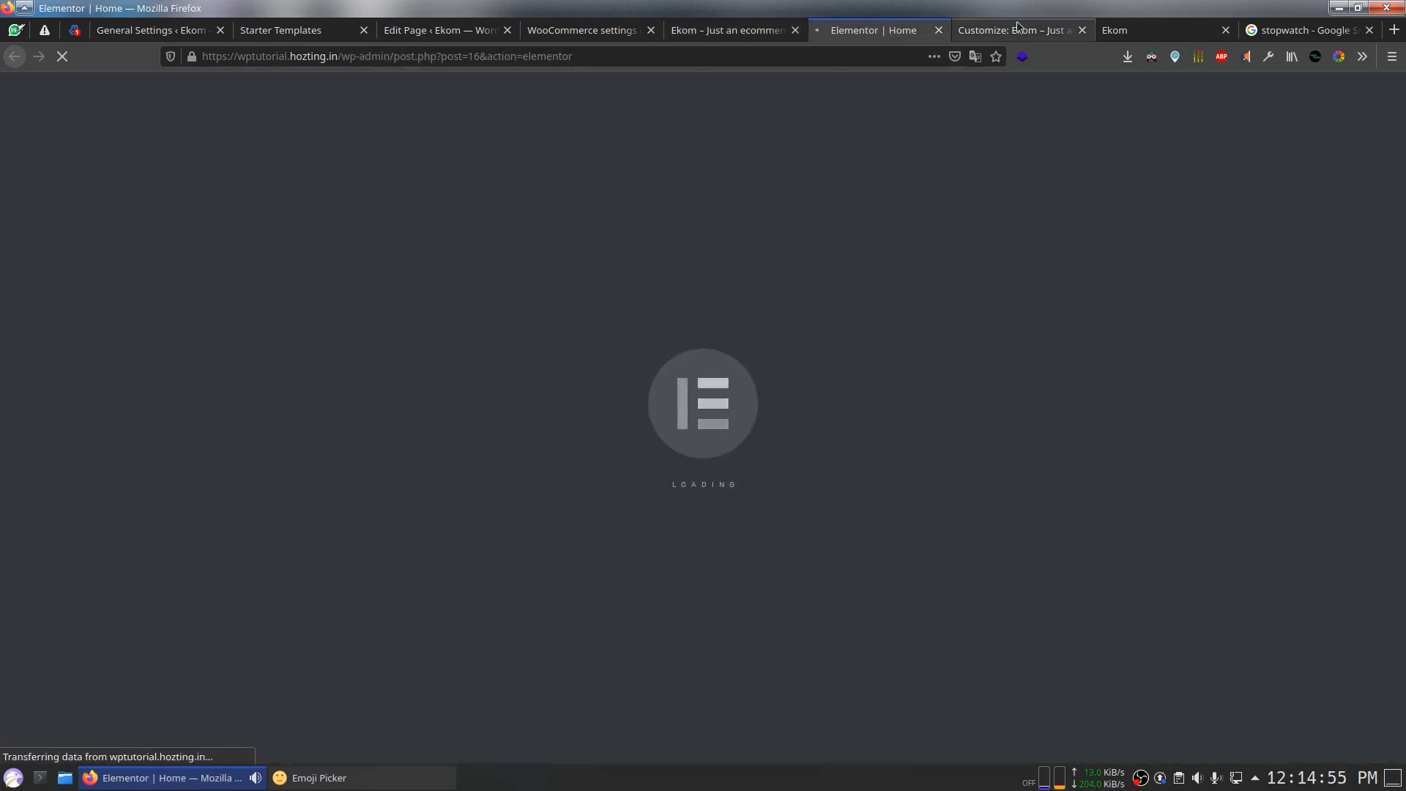
Step: Close the Customizer tab
left_click(1033, 31)
left_click(1082, 31)
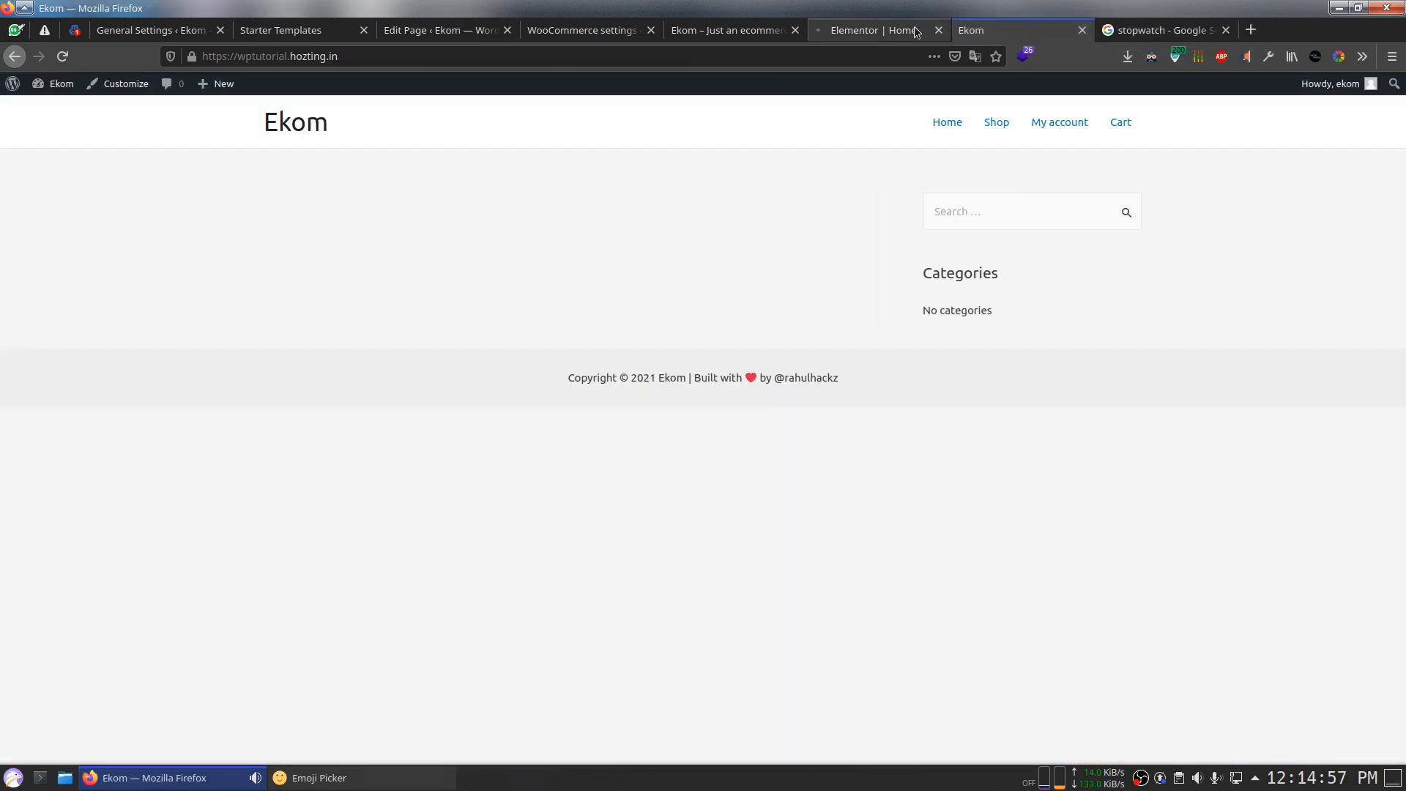
left_click(879, 30)
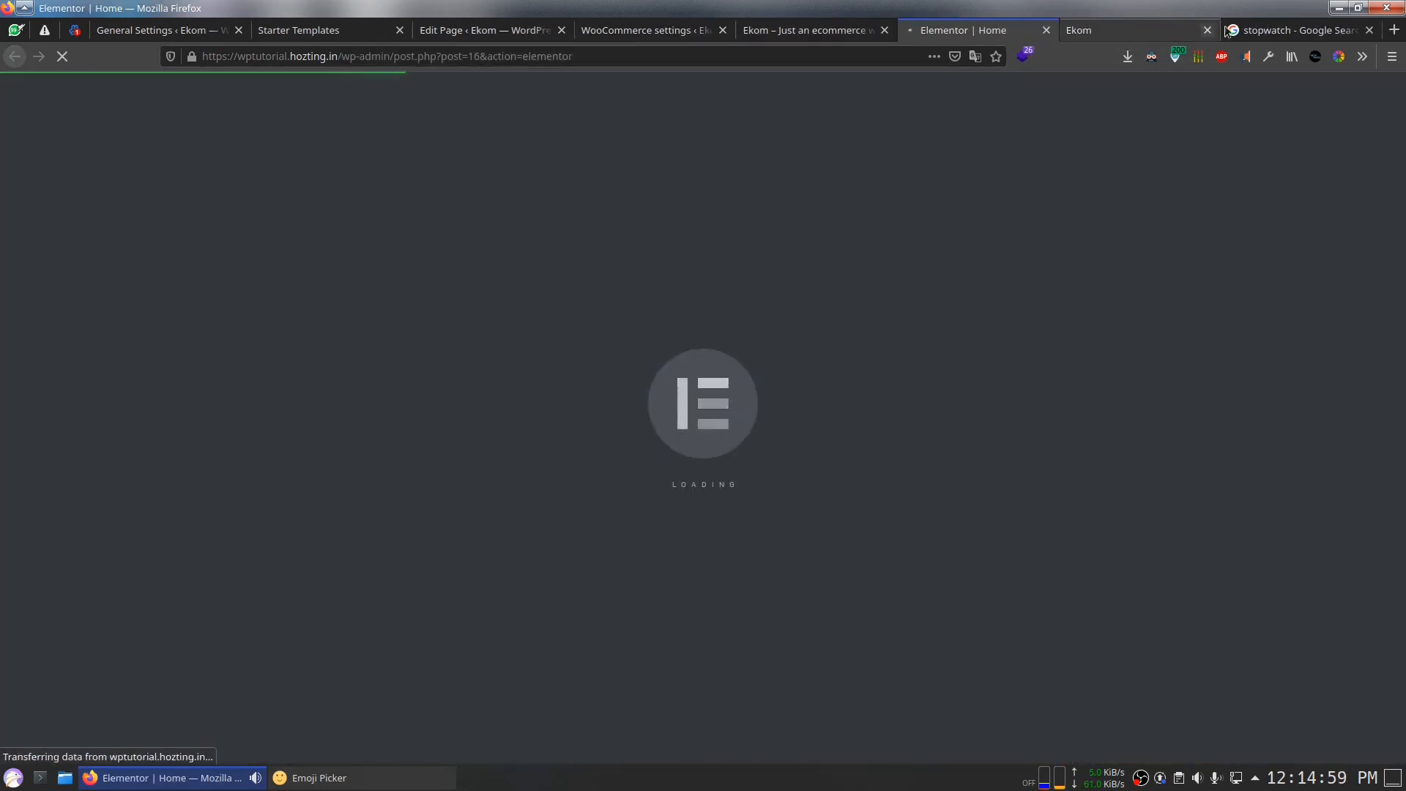
Step: Reset the countdown timer to 1m 00s and start it
left_click(1292, 30)
left_click(235, 357)
left_click(194, 278)
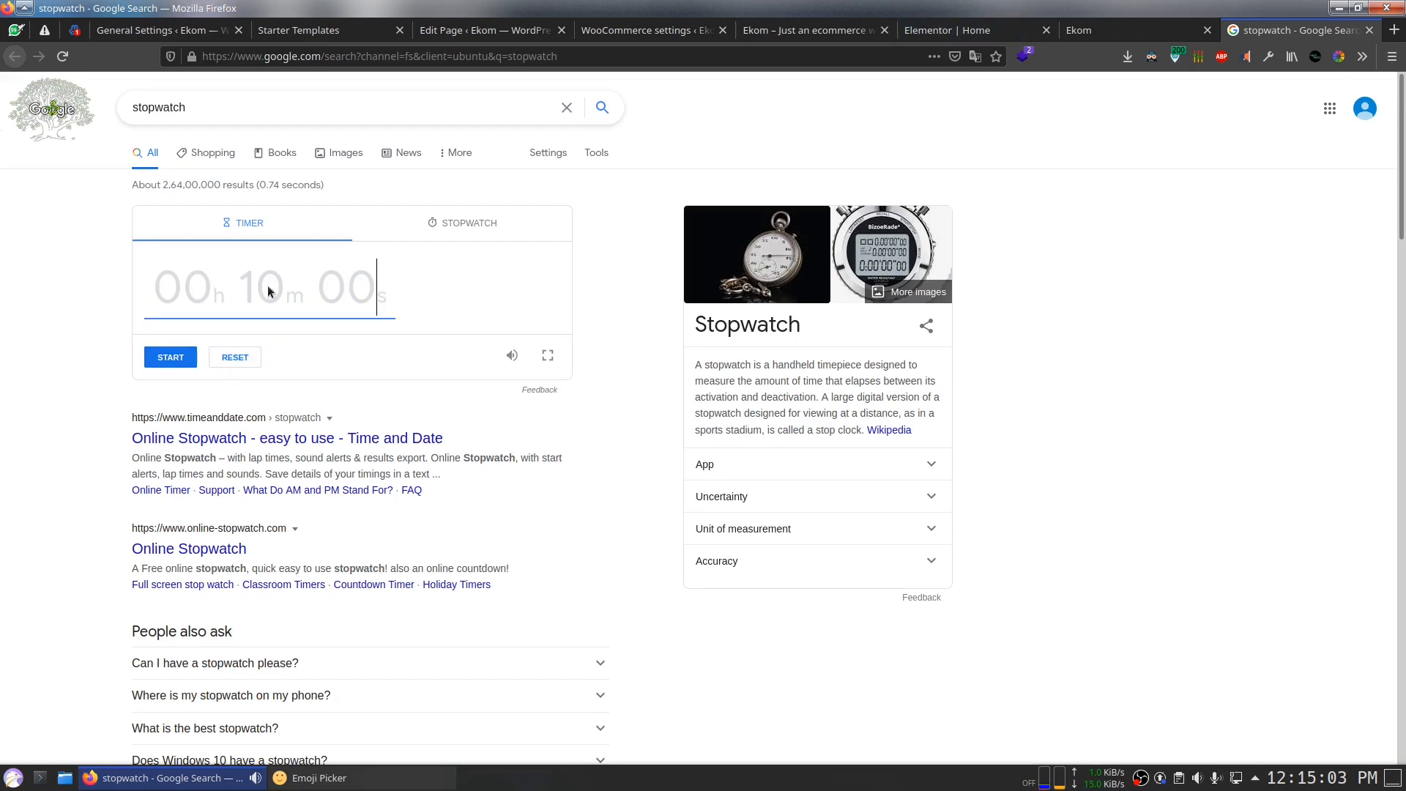
type("101")
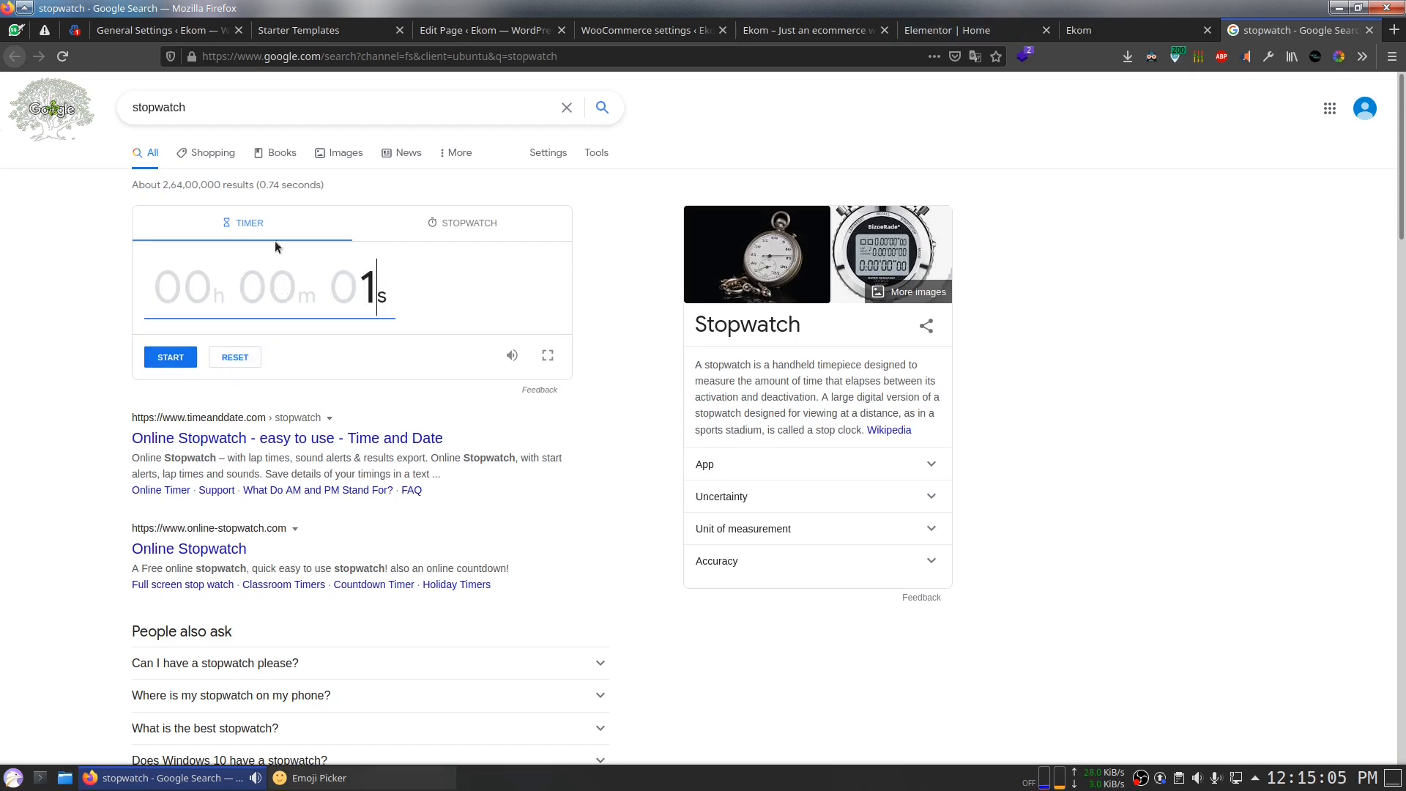
key("BackSpace")
type("0")
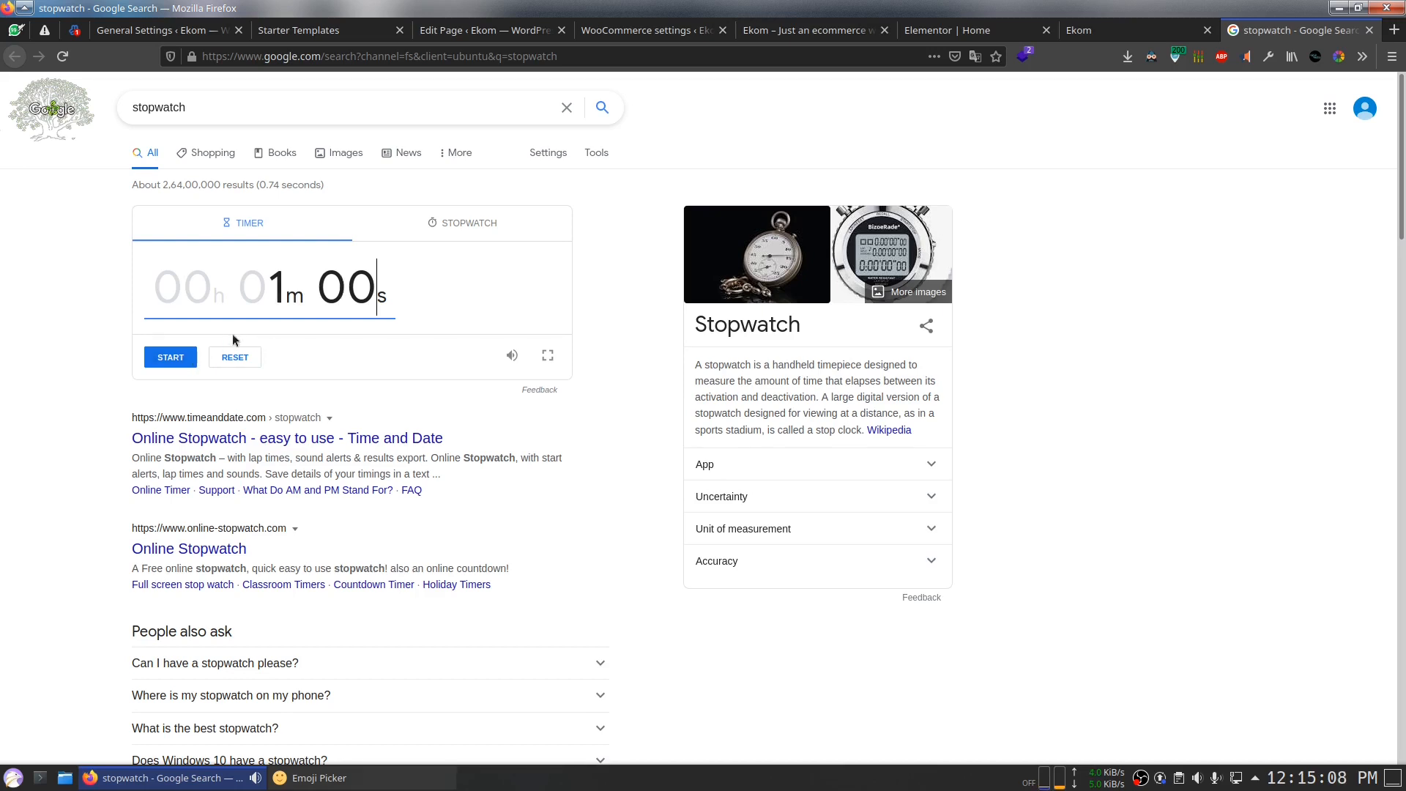
left_click(176, 357)
Step: Return to the Elementor tab, where the Ekom Home page has loaded
left_click(924, 33)
left_click(812, 33)
left_click(925, 37)
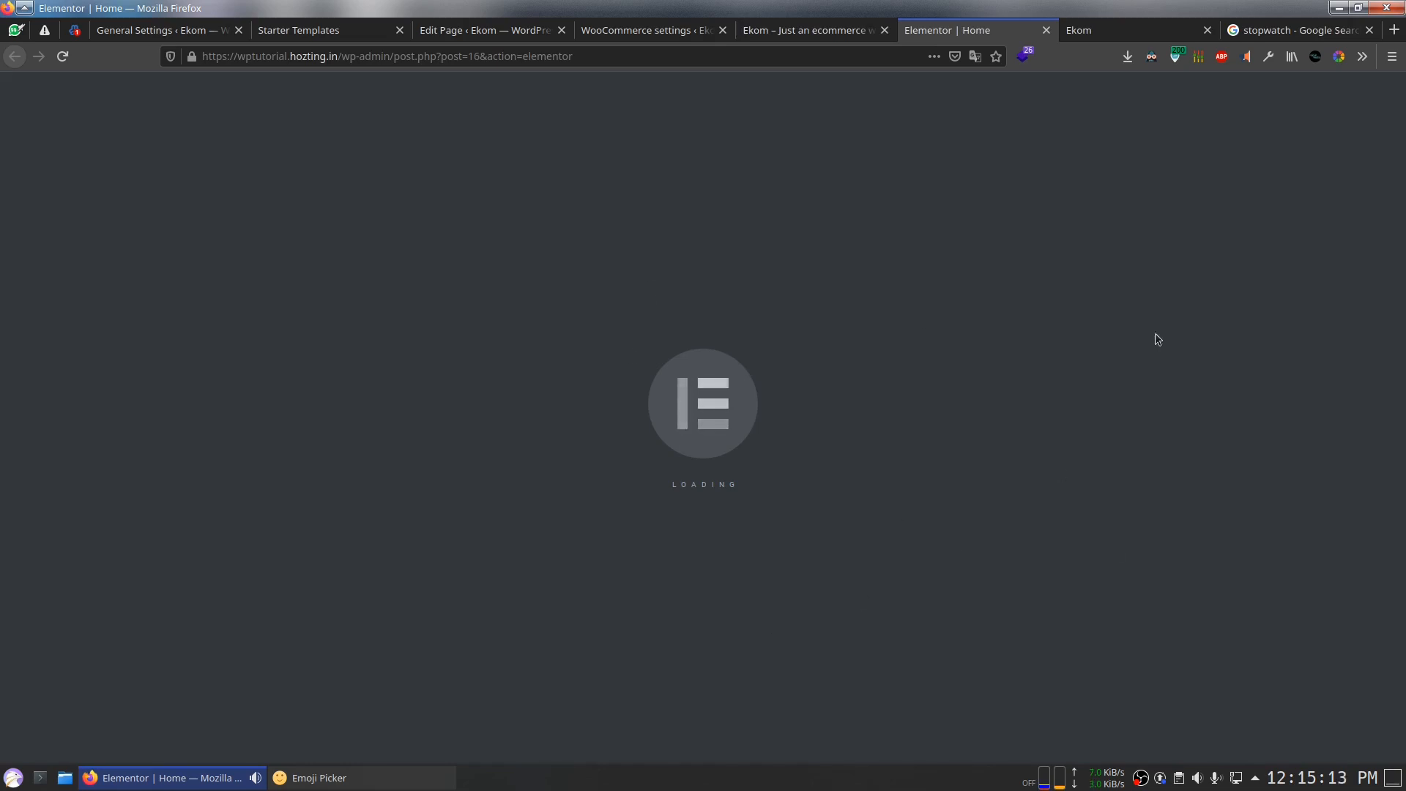
scroll(638, 430, "down", 2)
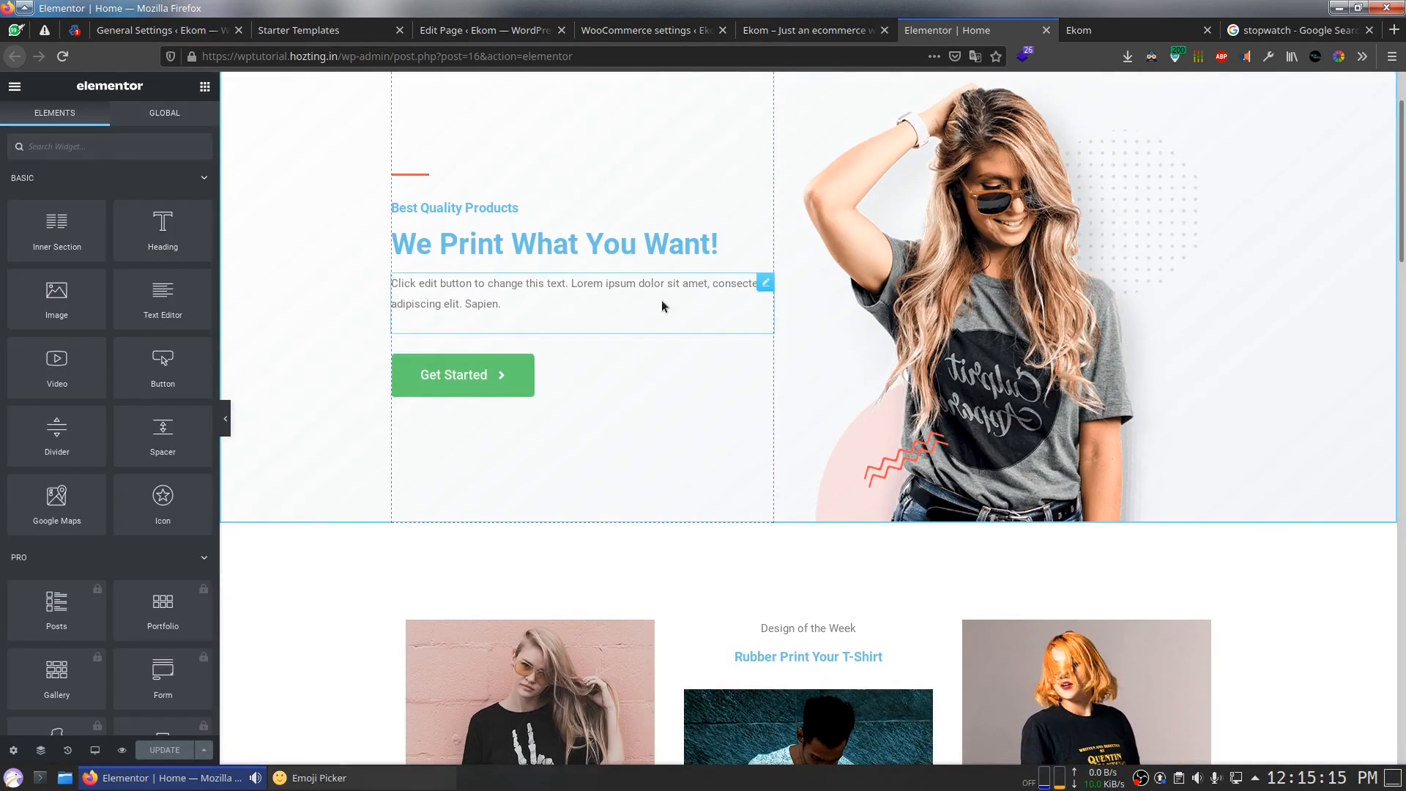
Step: Change the hero heading to 'Buy quality hoodies from us'
left_click(695, 289)
double_click(695, 289)
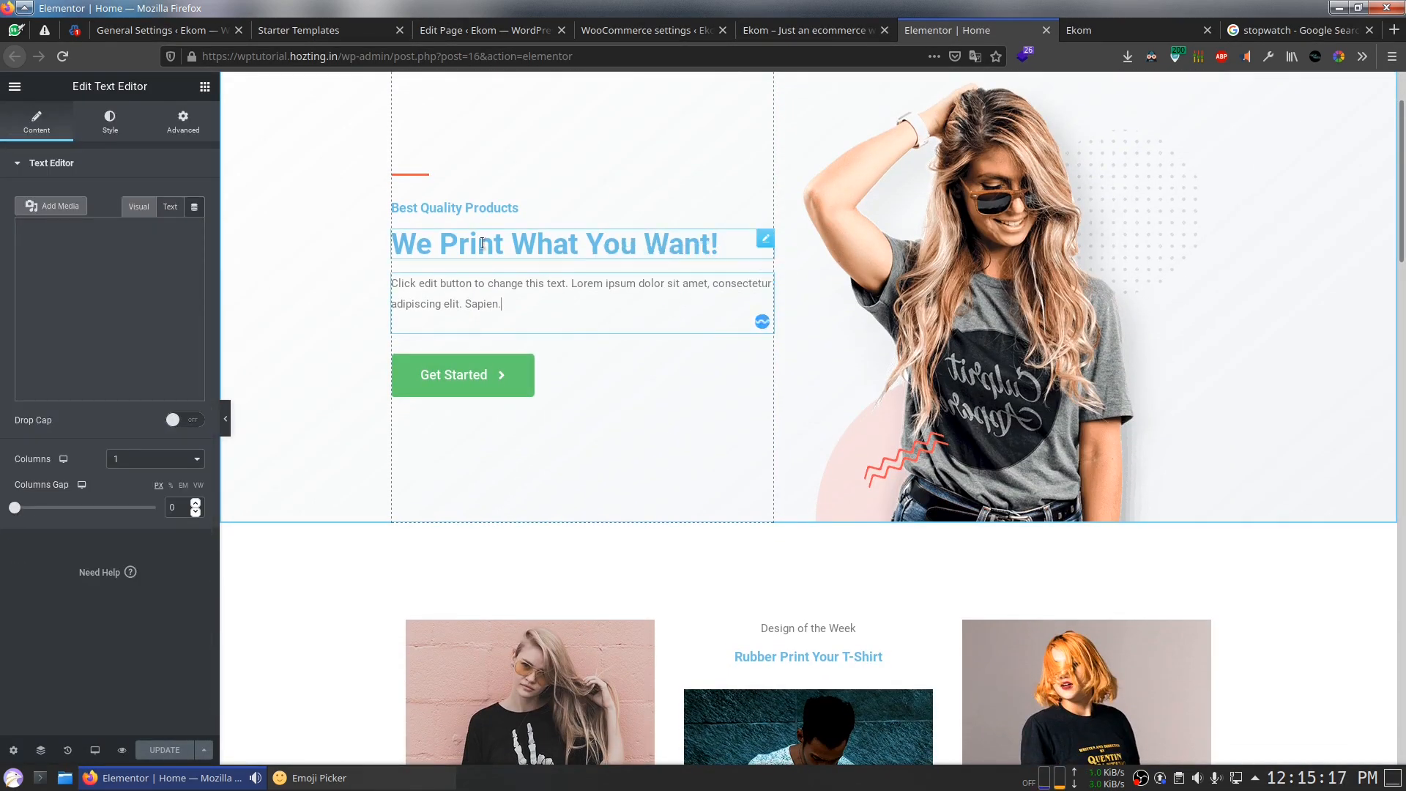
left_click(483, 245)
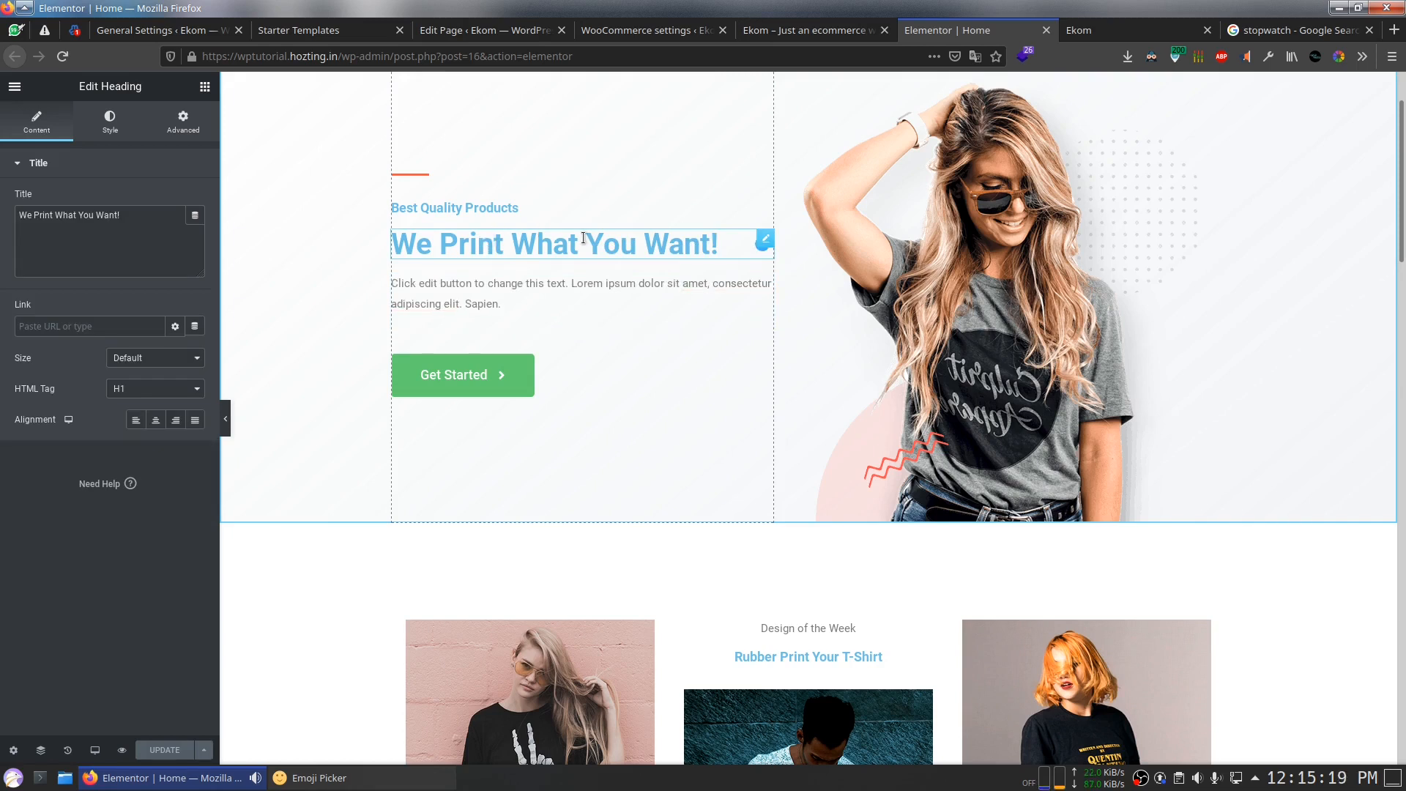
key("ctrl+a")
key("BackSpace")
type("Buy ")
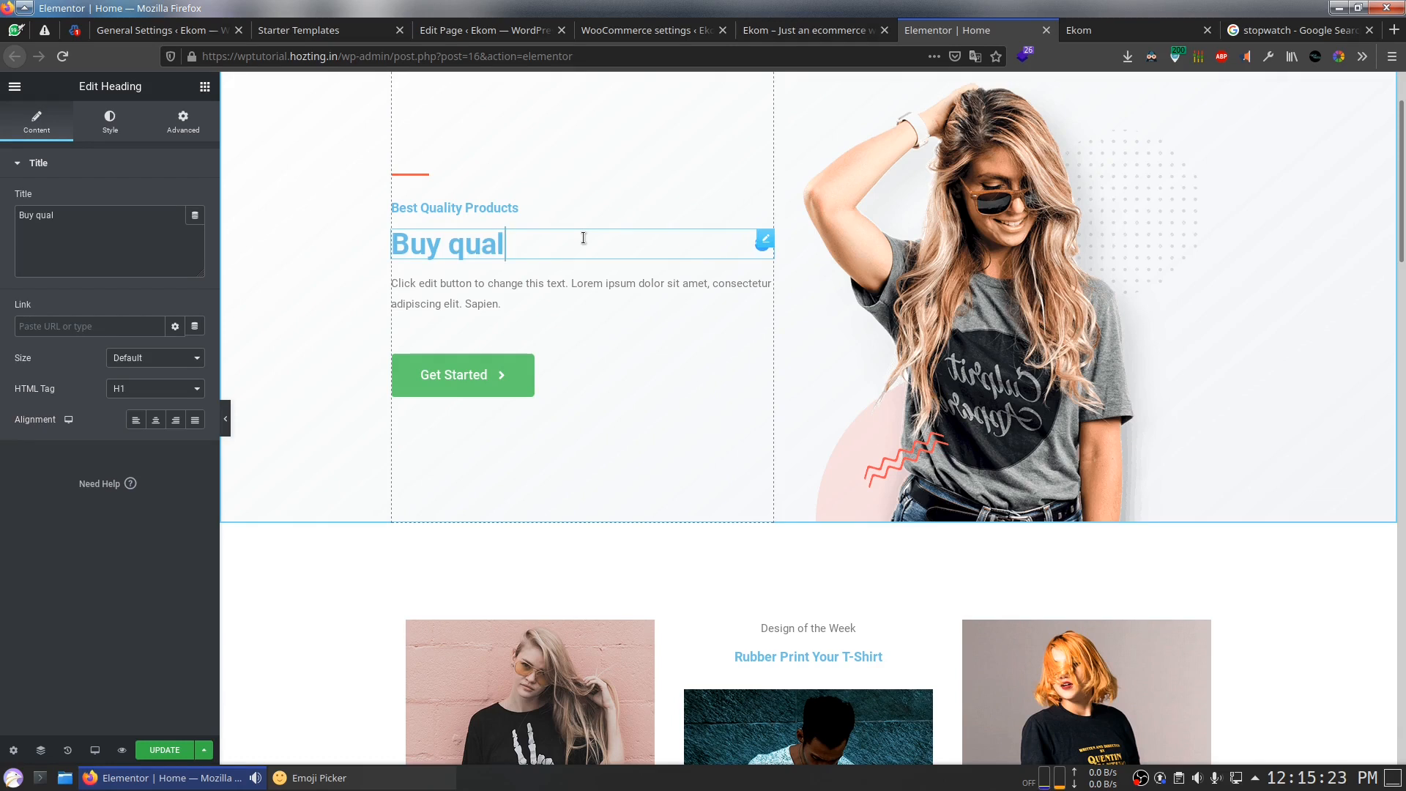
type("quality hoodies from us")
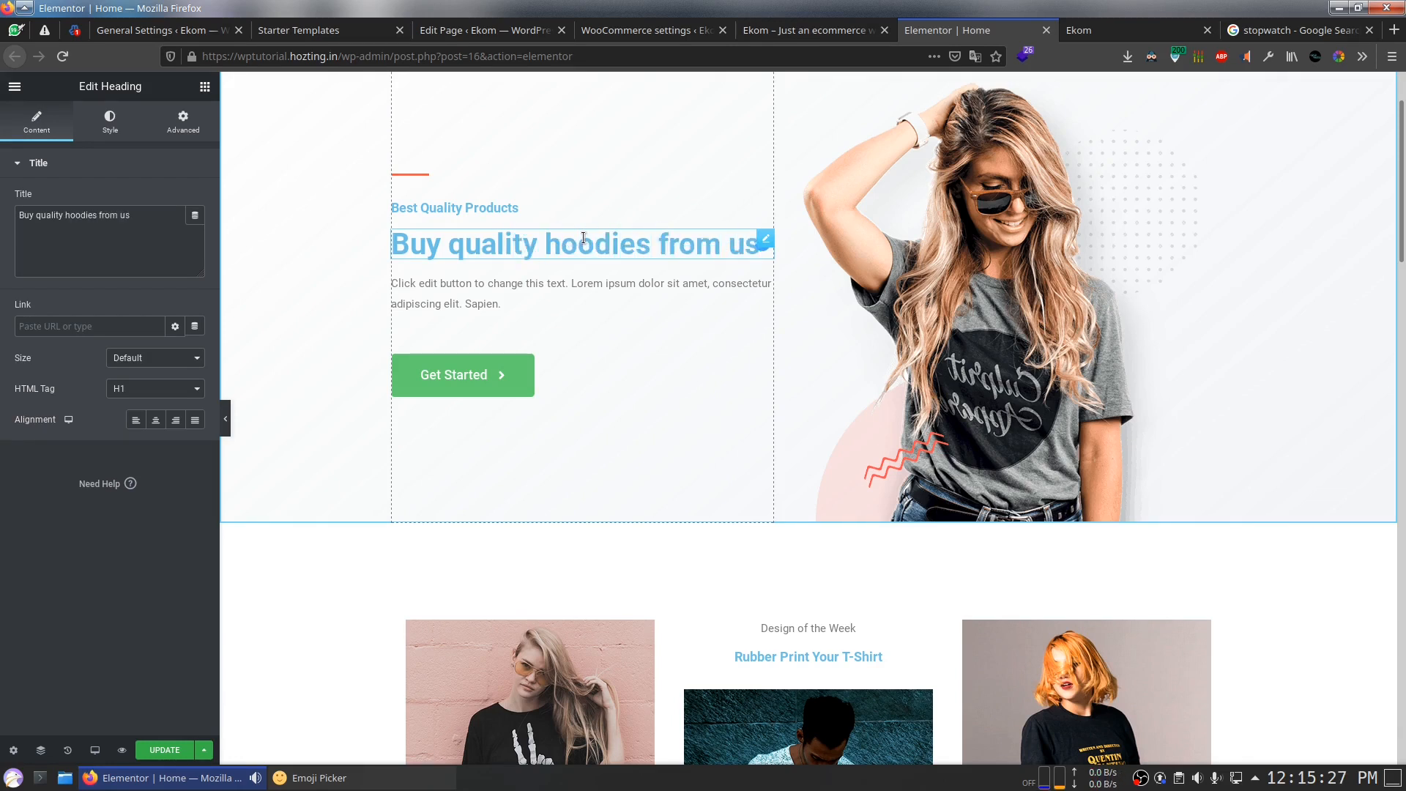
Step: Delete the paragraph block below the heading
left_click(726, 294)
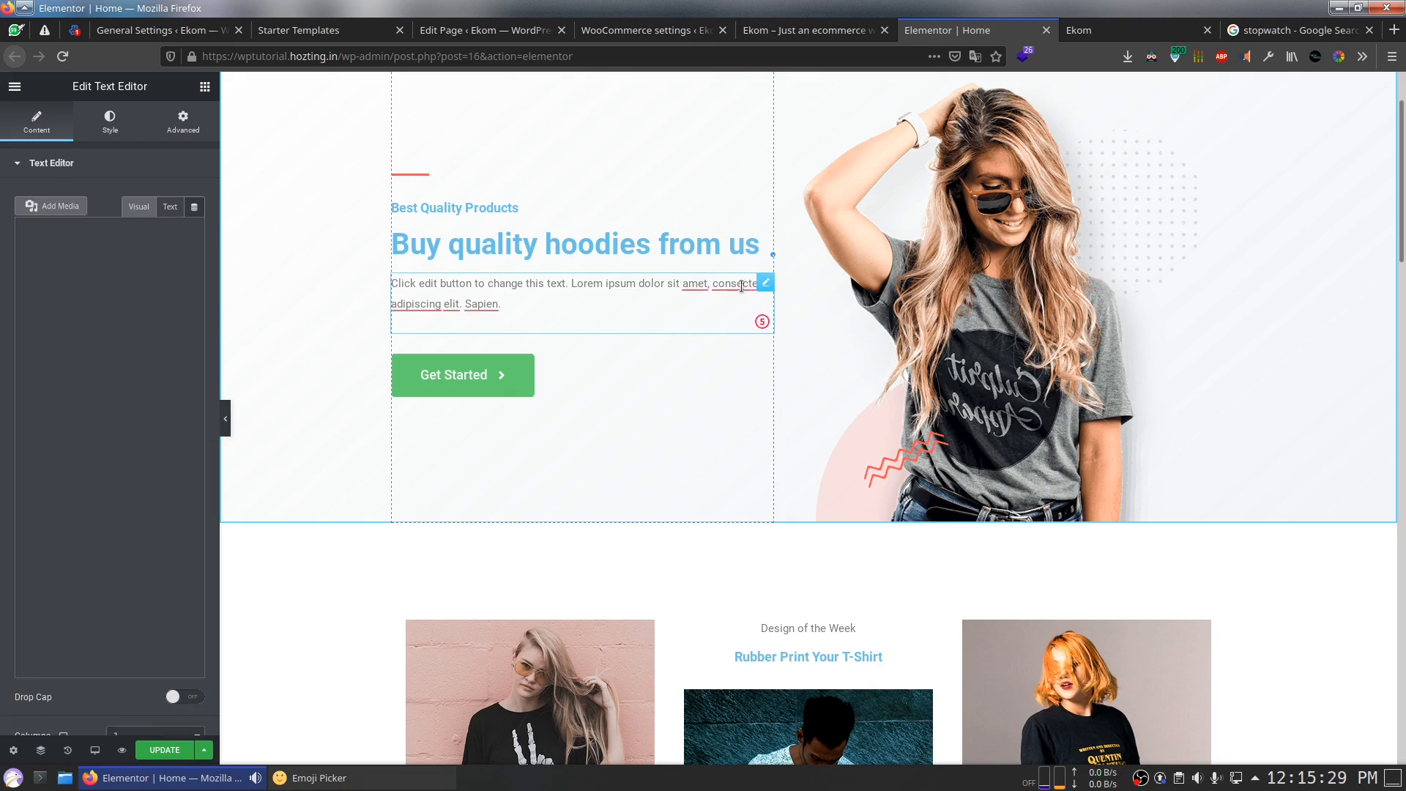
left_click(766, 283)
key("Delete")
left_click(791, 394)
Step: Link the Get Started button to /shop and save with UPDATE
left_click(582, 349)
left_click_drag(42, 282, 1, 231)
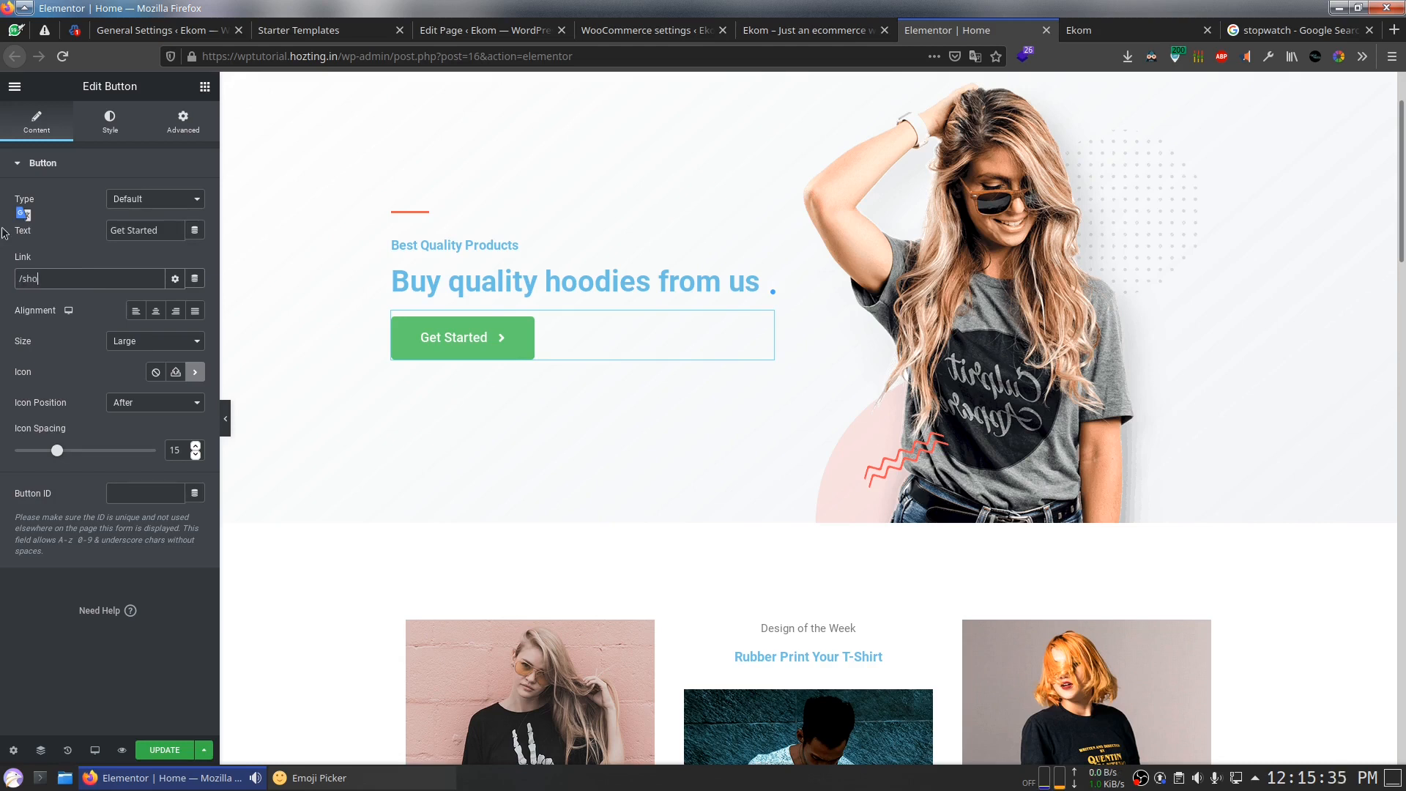
left_click(167, 754)
scroll(705, 548, "down", 6)
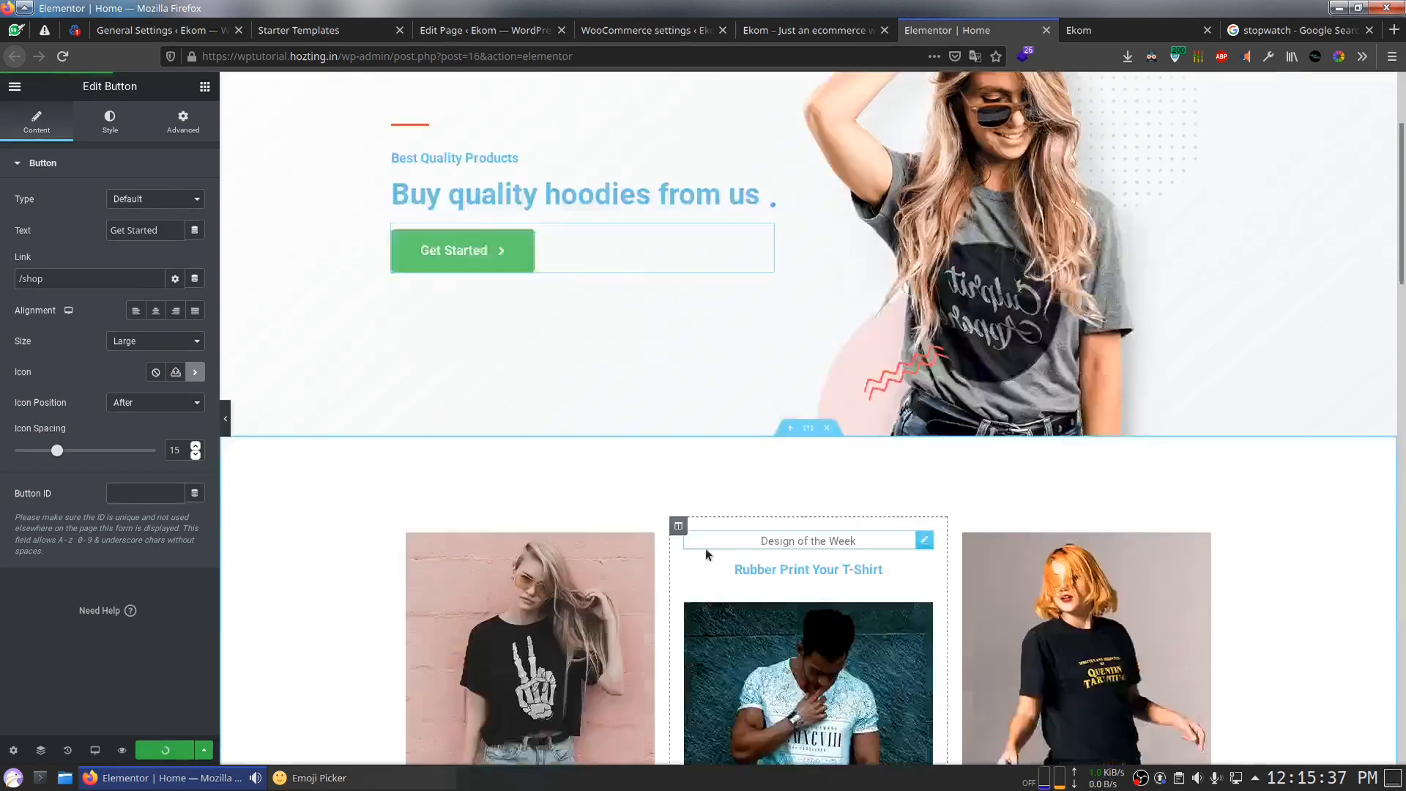
Step: Clear the card headings Customize Your T-Shirts, Rubber Print Your T-Shirt and Customize Plain Colors
scroll(706, 551, "down", 6)
scroll(702, 542, "up", 6)
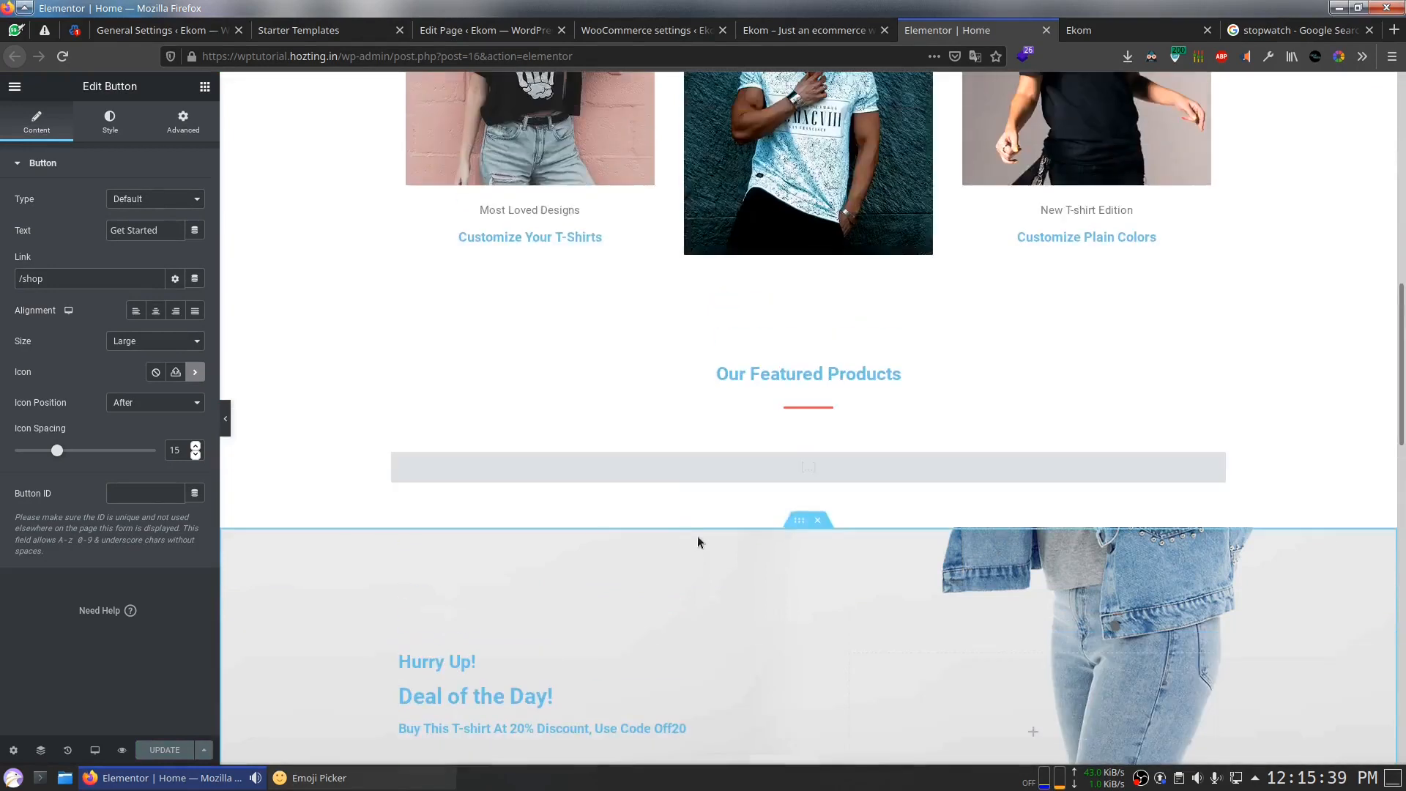
left_click(578, 440)
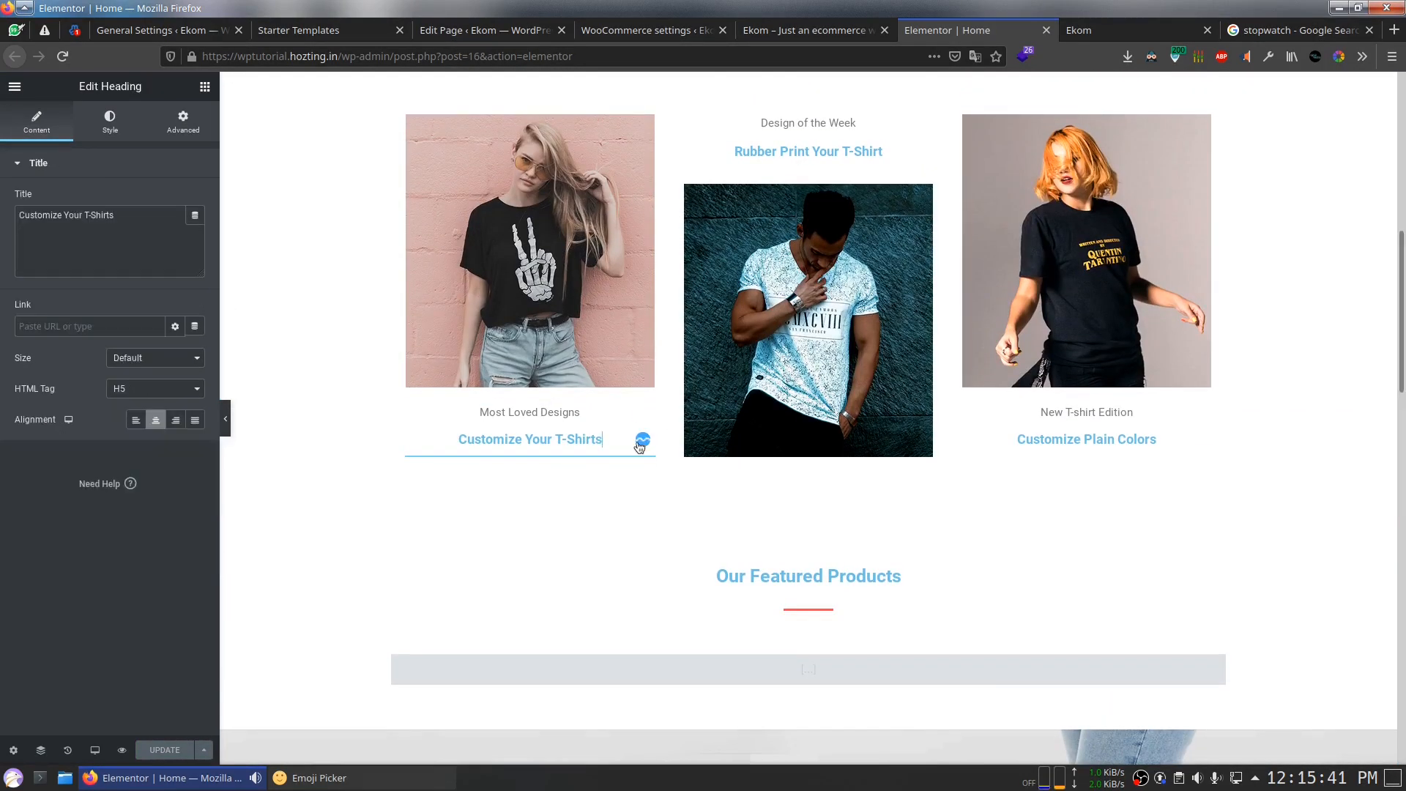
triple_click(107, 229)
key("BackSpace")
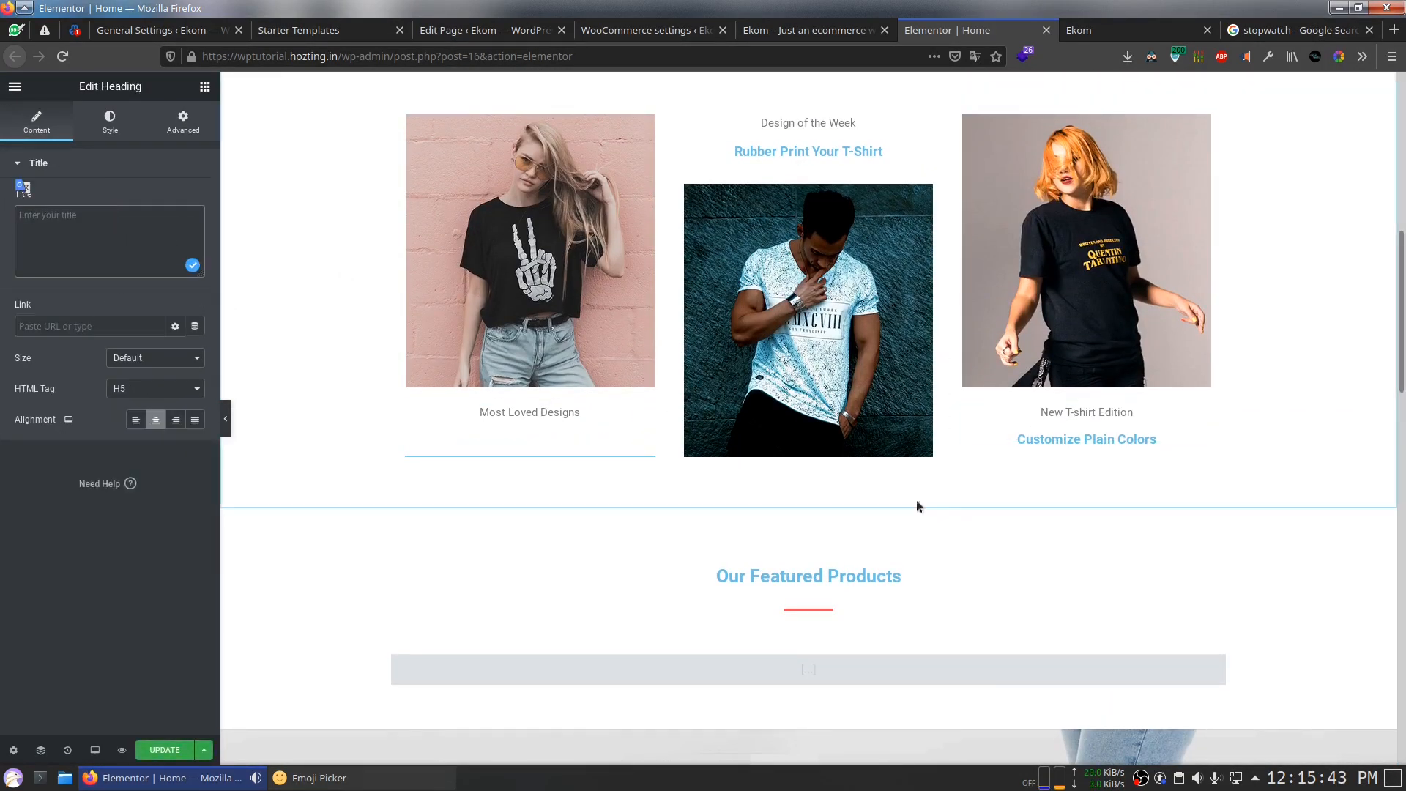
left_click(887, 160)
triple_click(54, 223)
key("BackSpace")
left_click(1040, 381)
left_click(1086, 438)
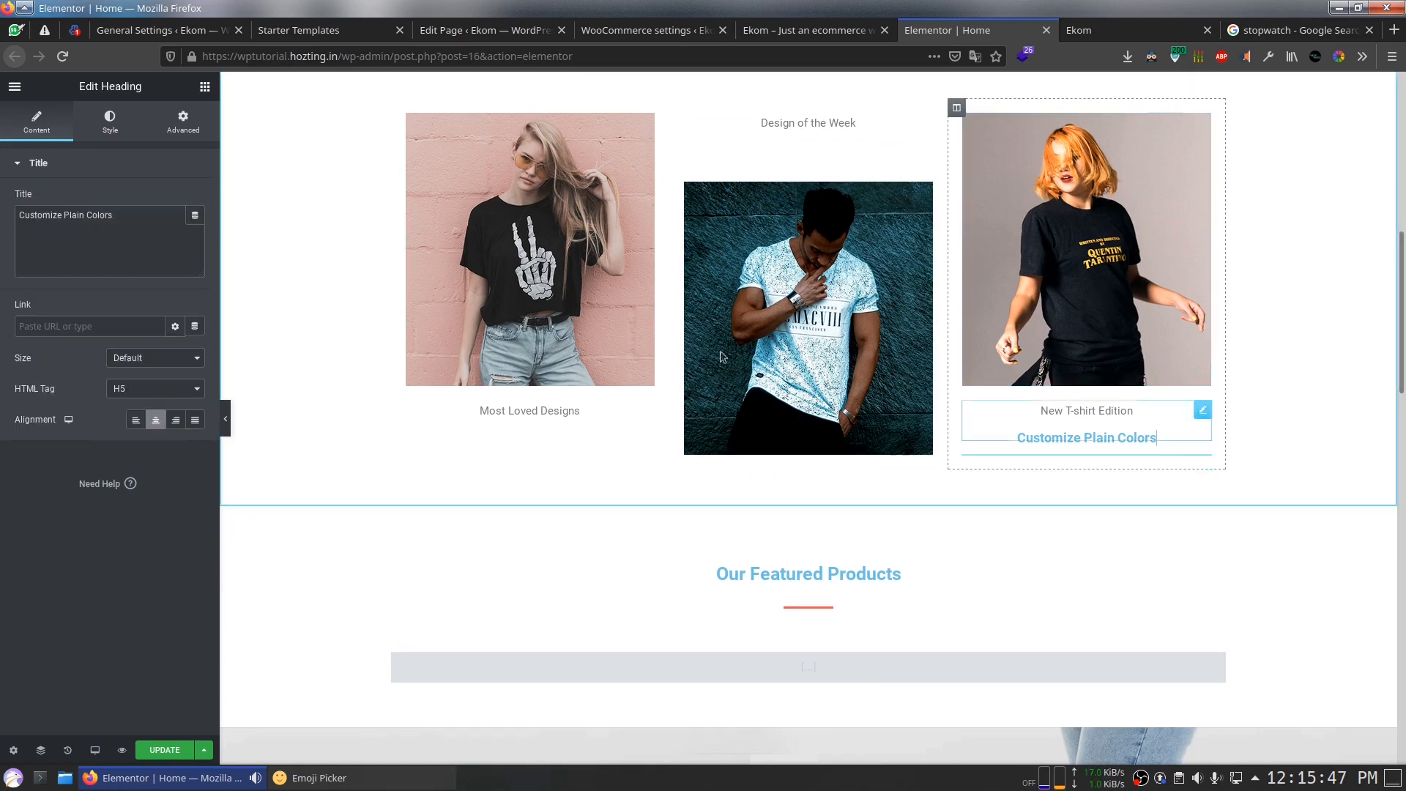
triple_click(180, 252)
key("BackSpace")
Step: Delete the featured products shortcode, Our Featured Products and Deal of the Day sections
scroll(736, 438, "down", 3)
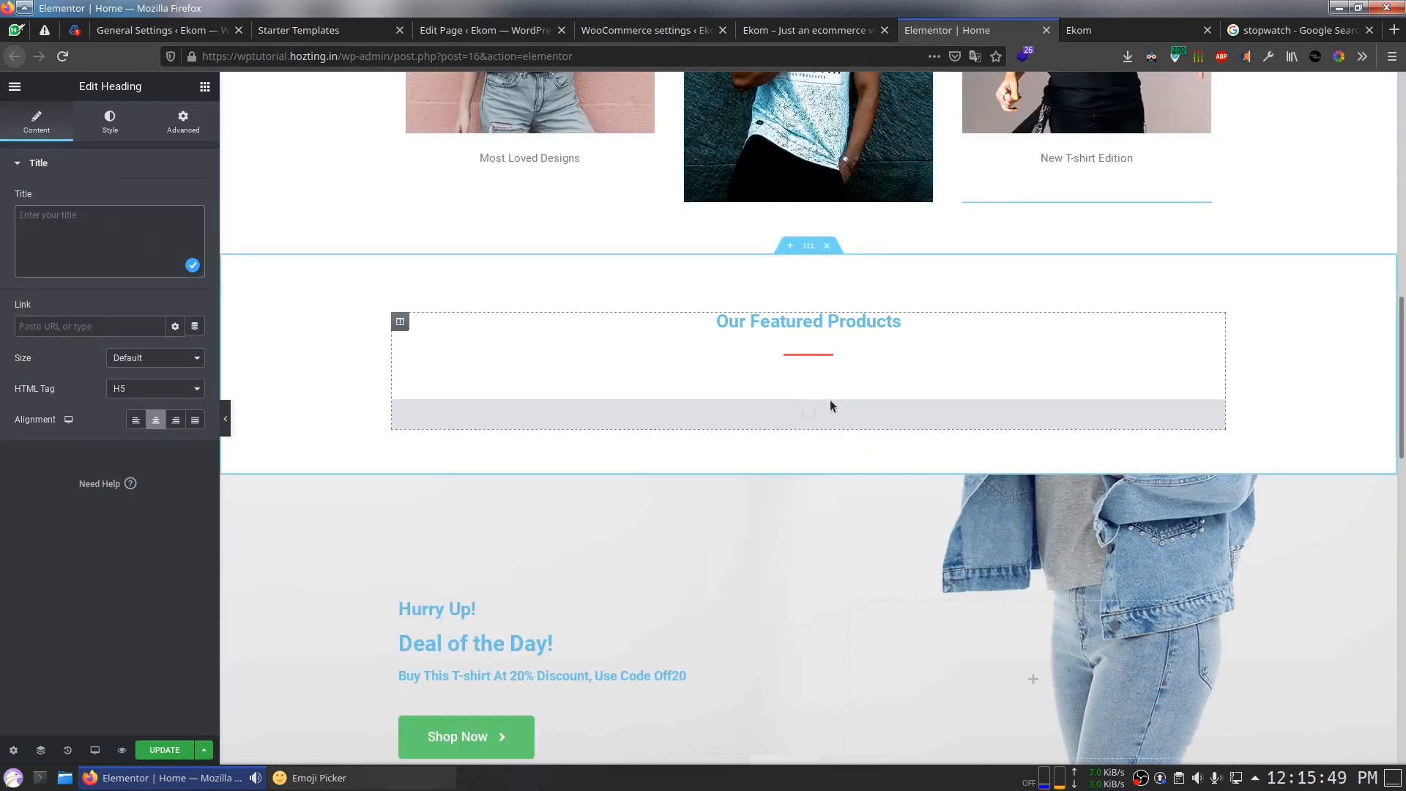
scroll(837, 417, "down", 2)
left_click(819, 318)
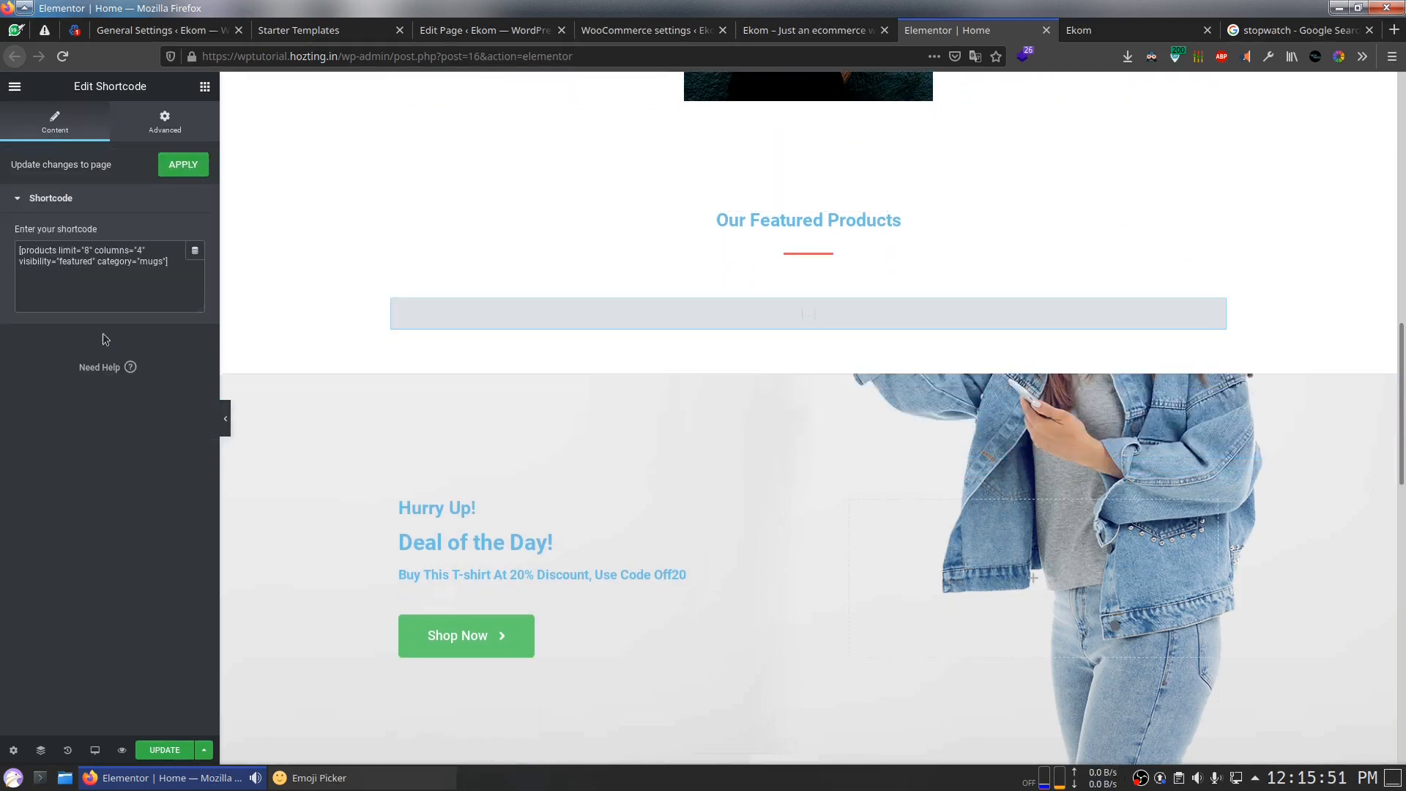
scroll(659, 374, "down", 2)
key("Delete")
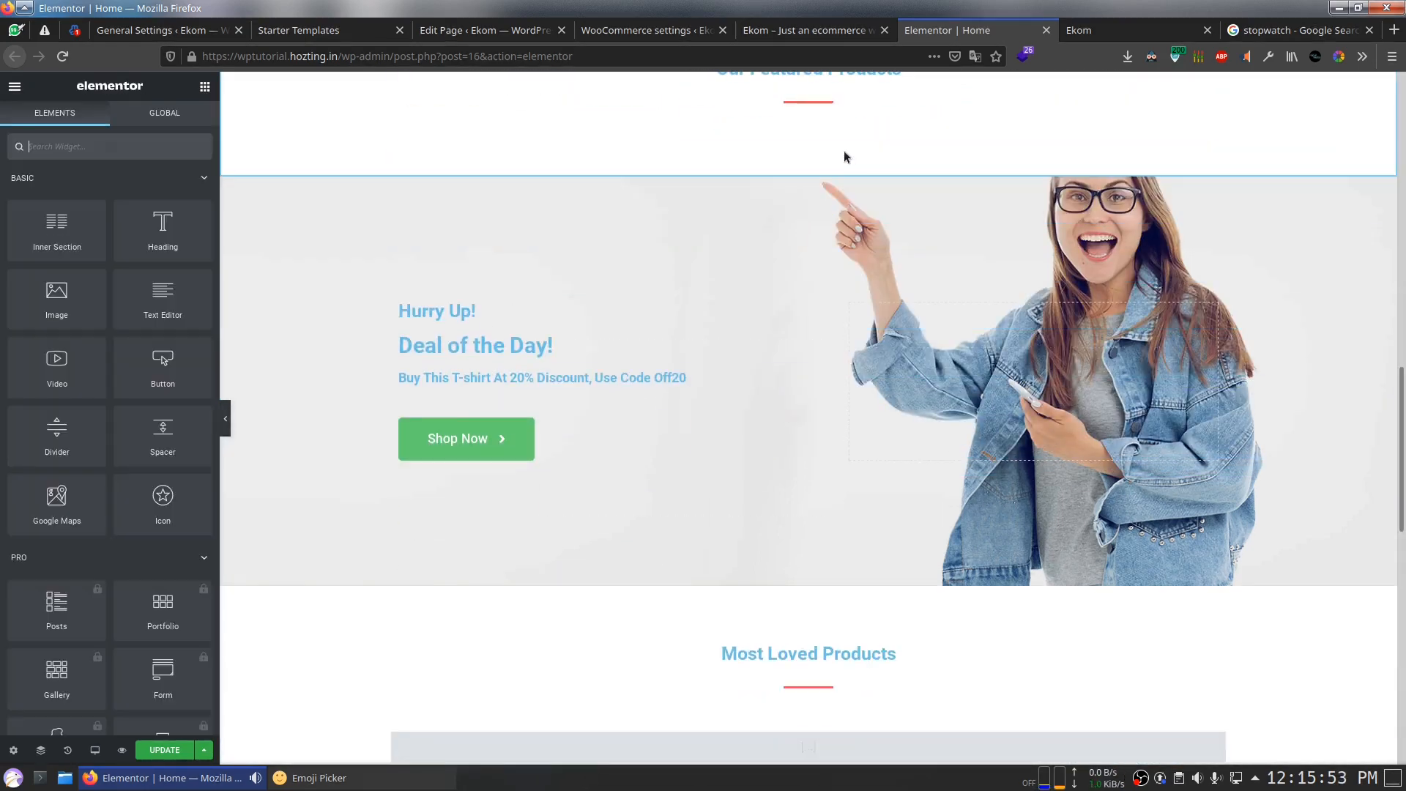
scroll(853, 191, "up", 2)
left_click(827, 145)
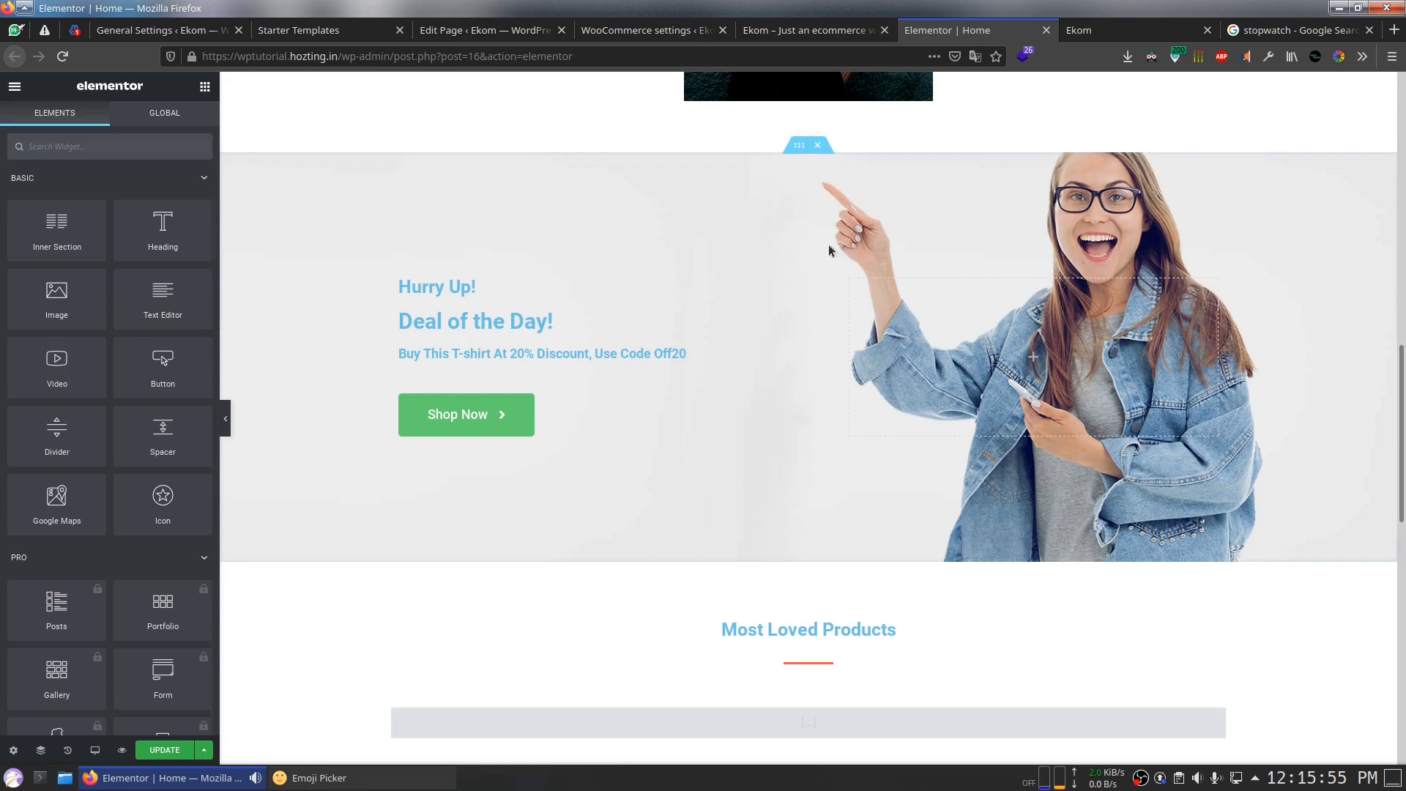
scroll(601, 310, "down", 2)
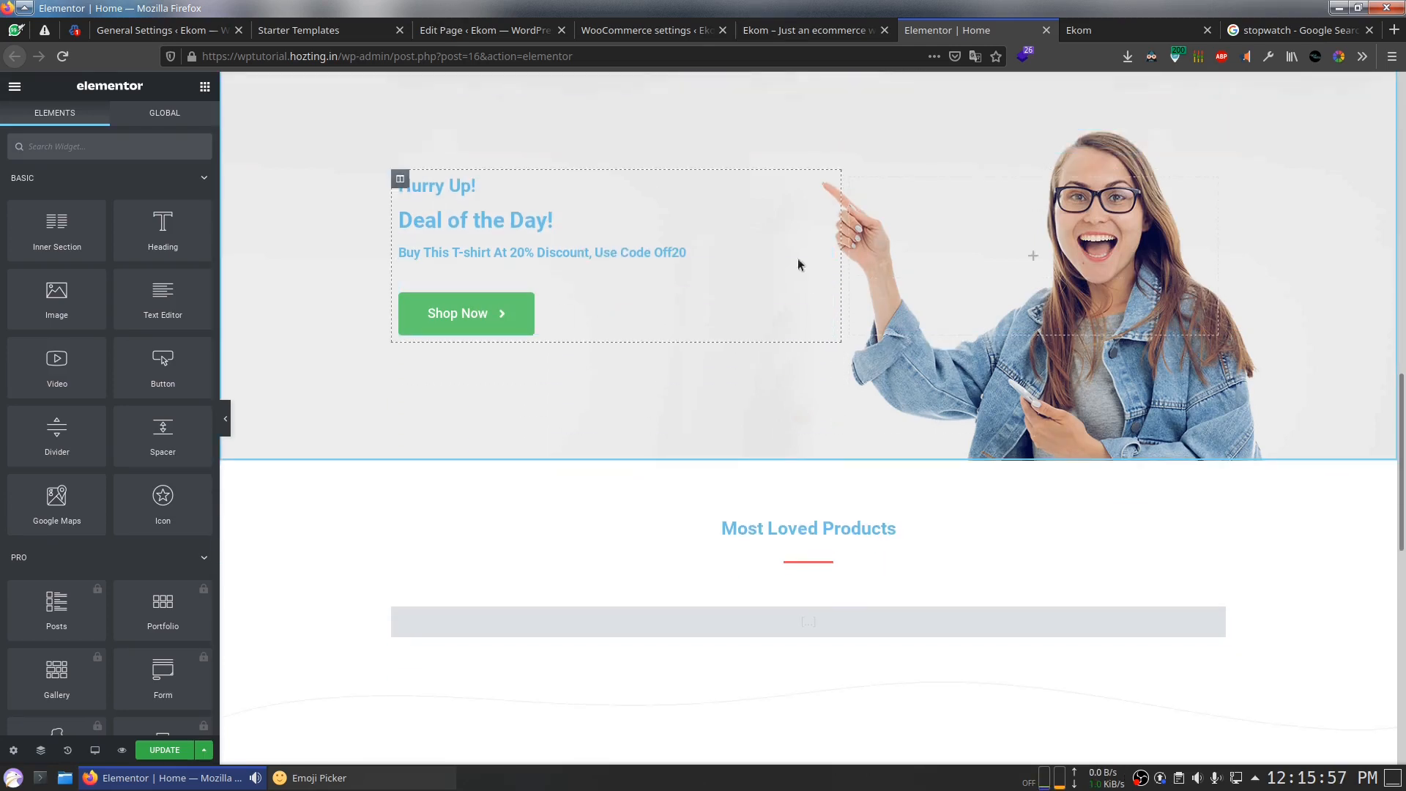
scroll(903, 238, "up", 4)
left_click(826, 246)
Step: Delete the Most Loved Products, Our Happy Clients! and Featured In sections, then save
scroll(906, 374, "down", 3)
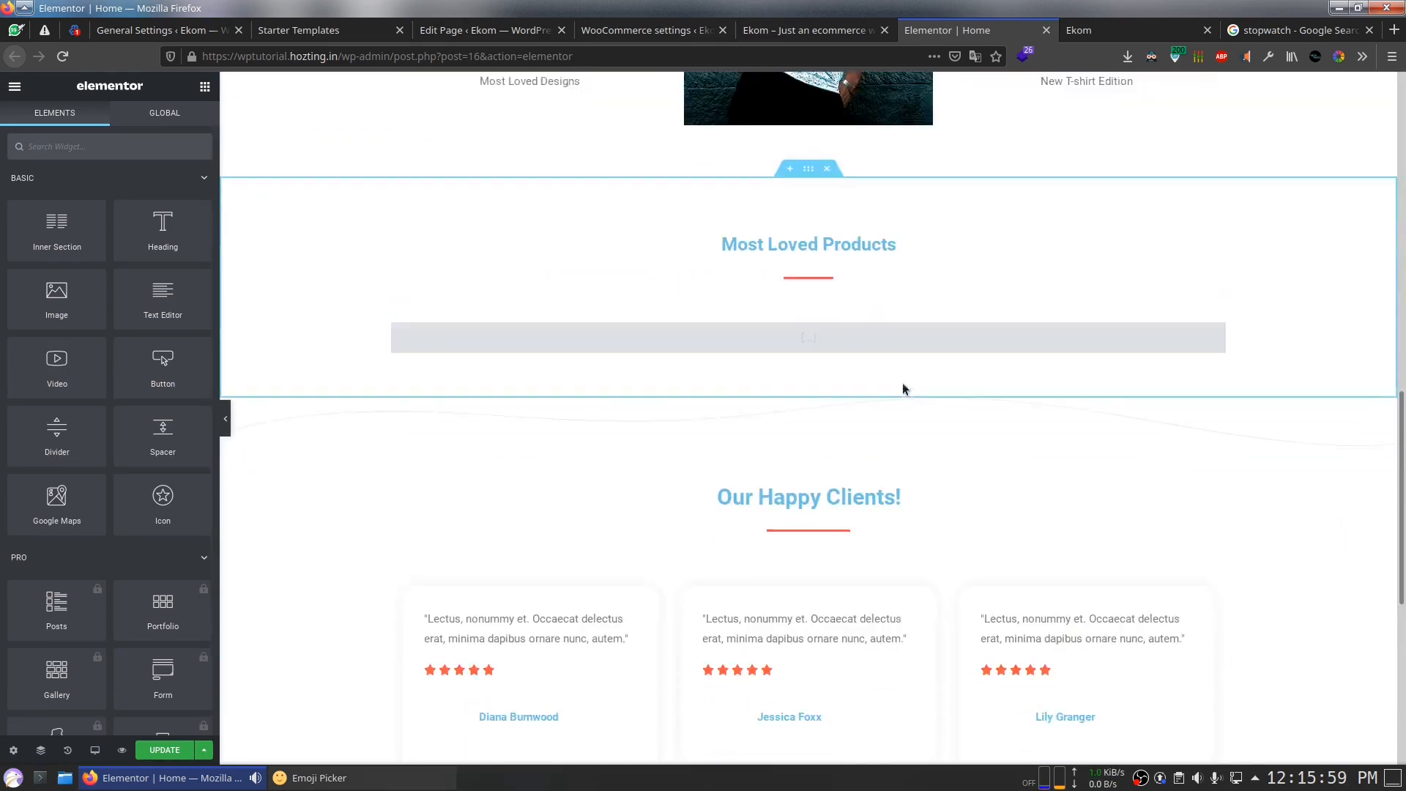
left_click(735, 320)
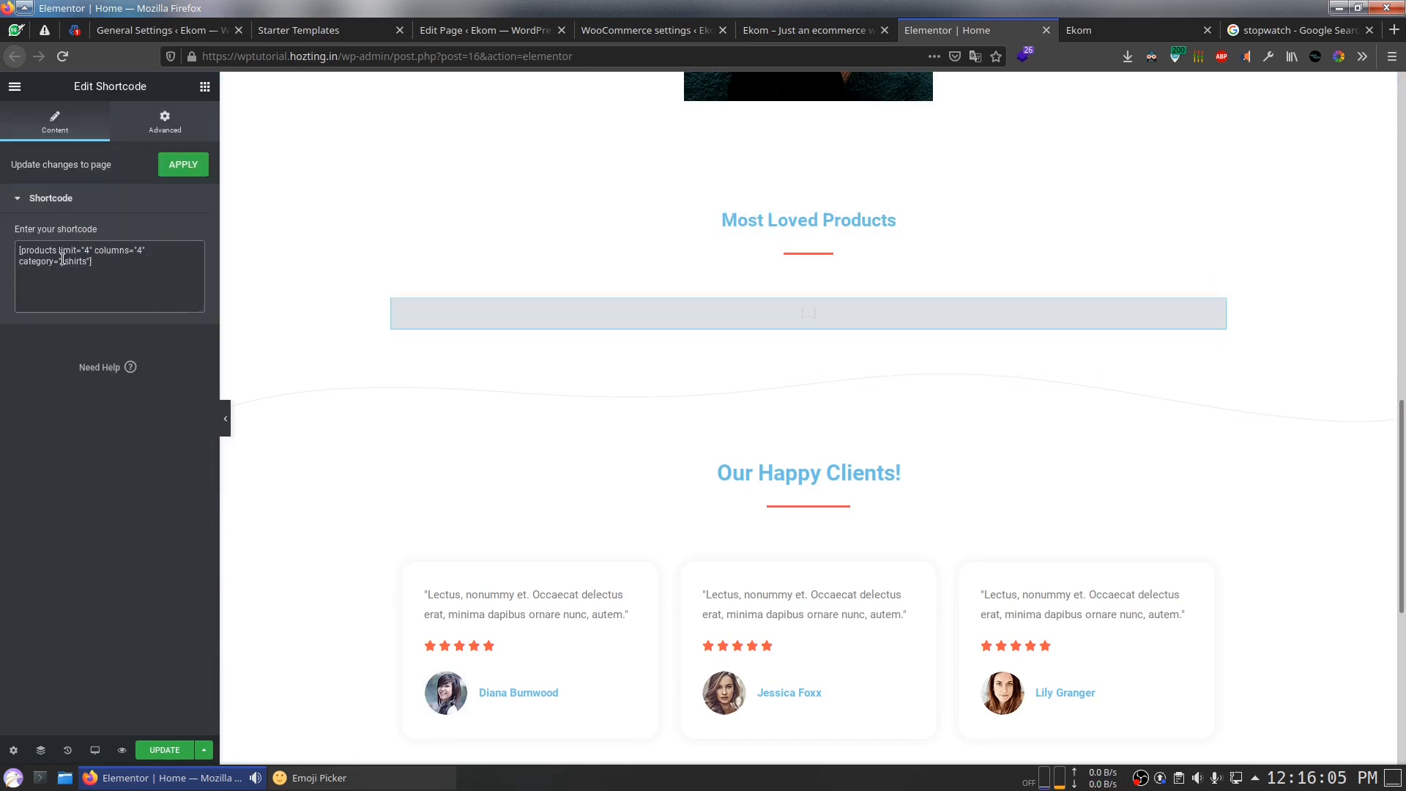
mouse_move(841, 182)
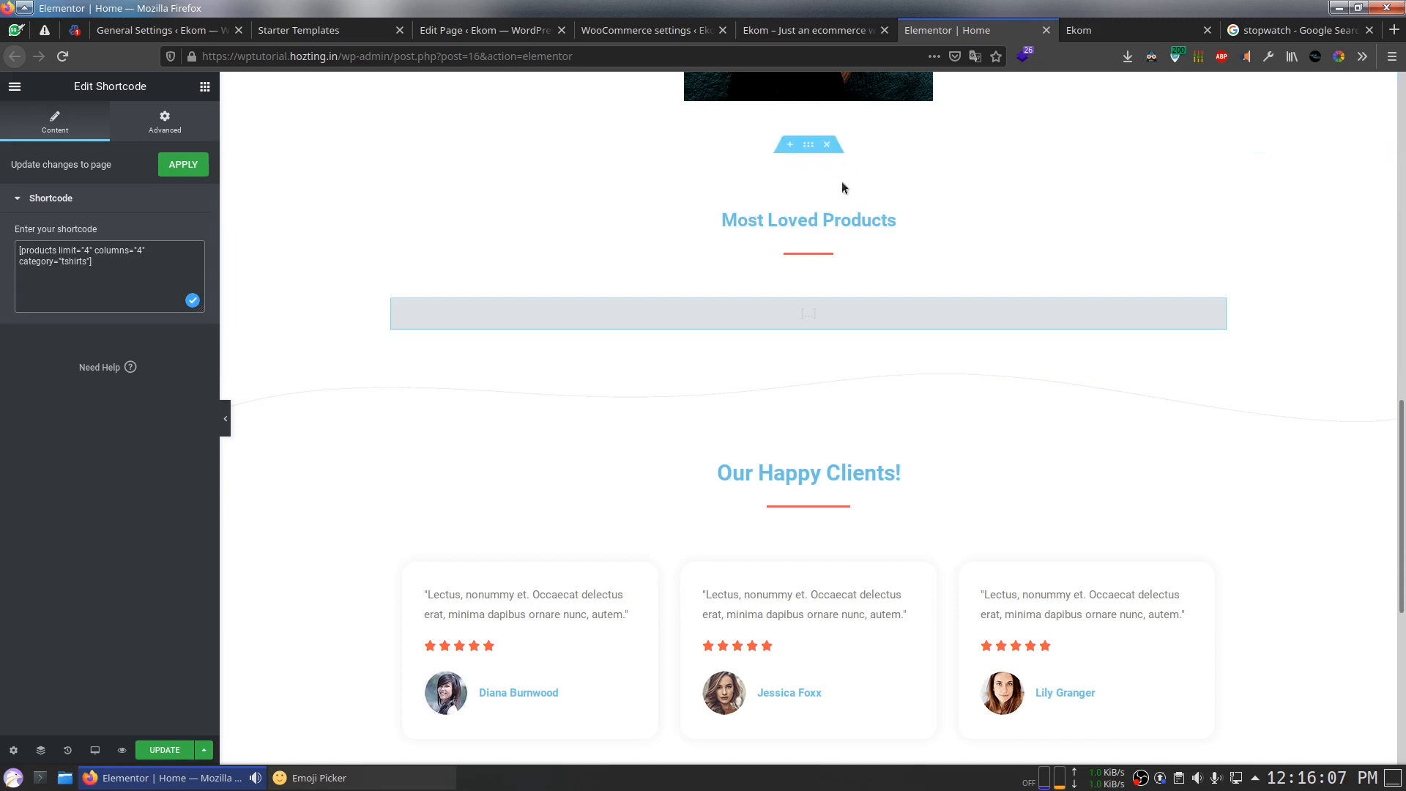
left_click(826, 144)
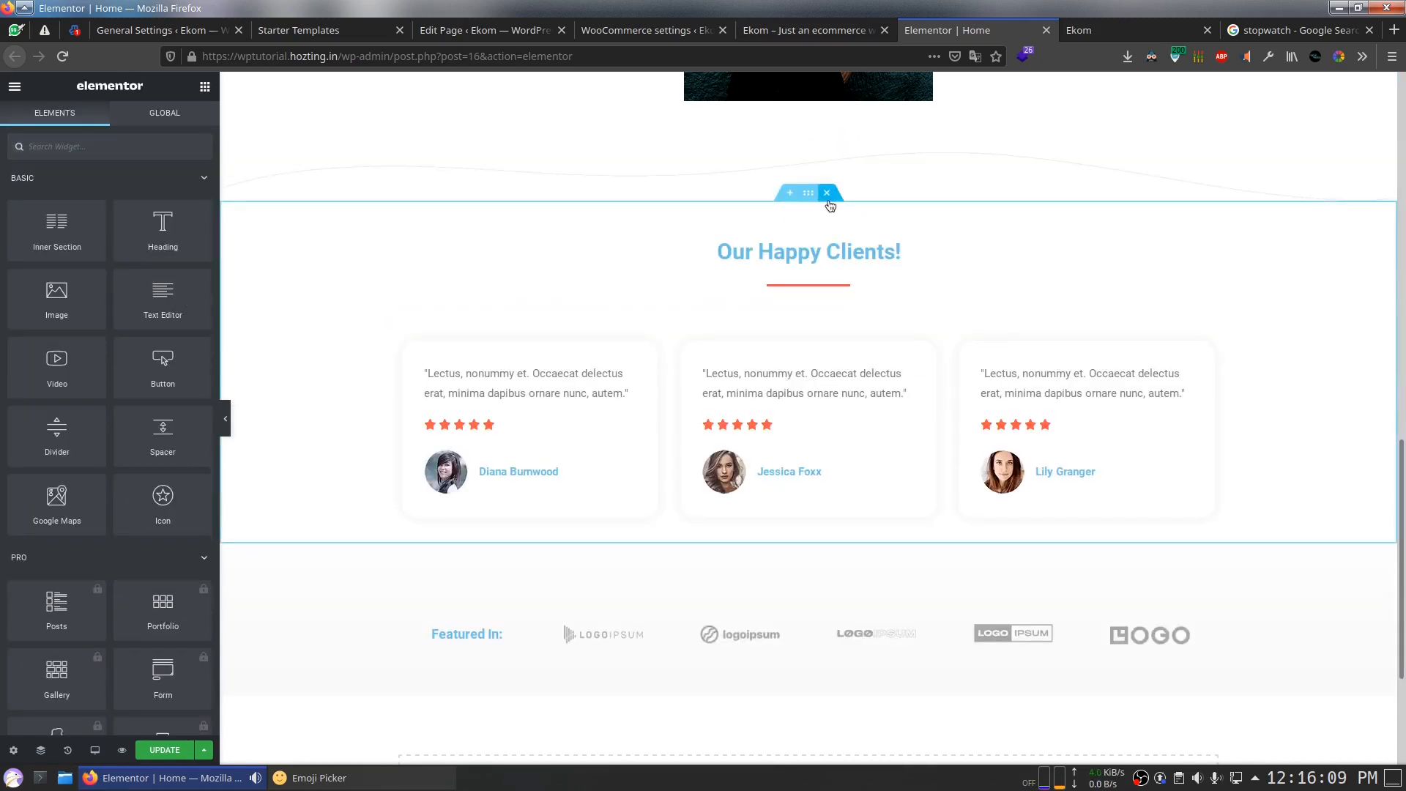
left_click(827, 193)
left_click(827, 316)
left_click(165, 749)
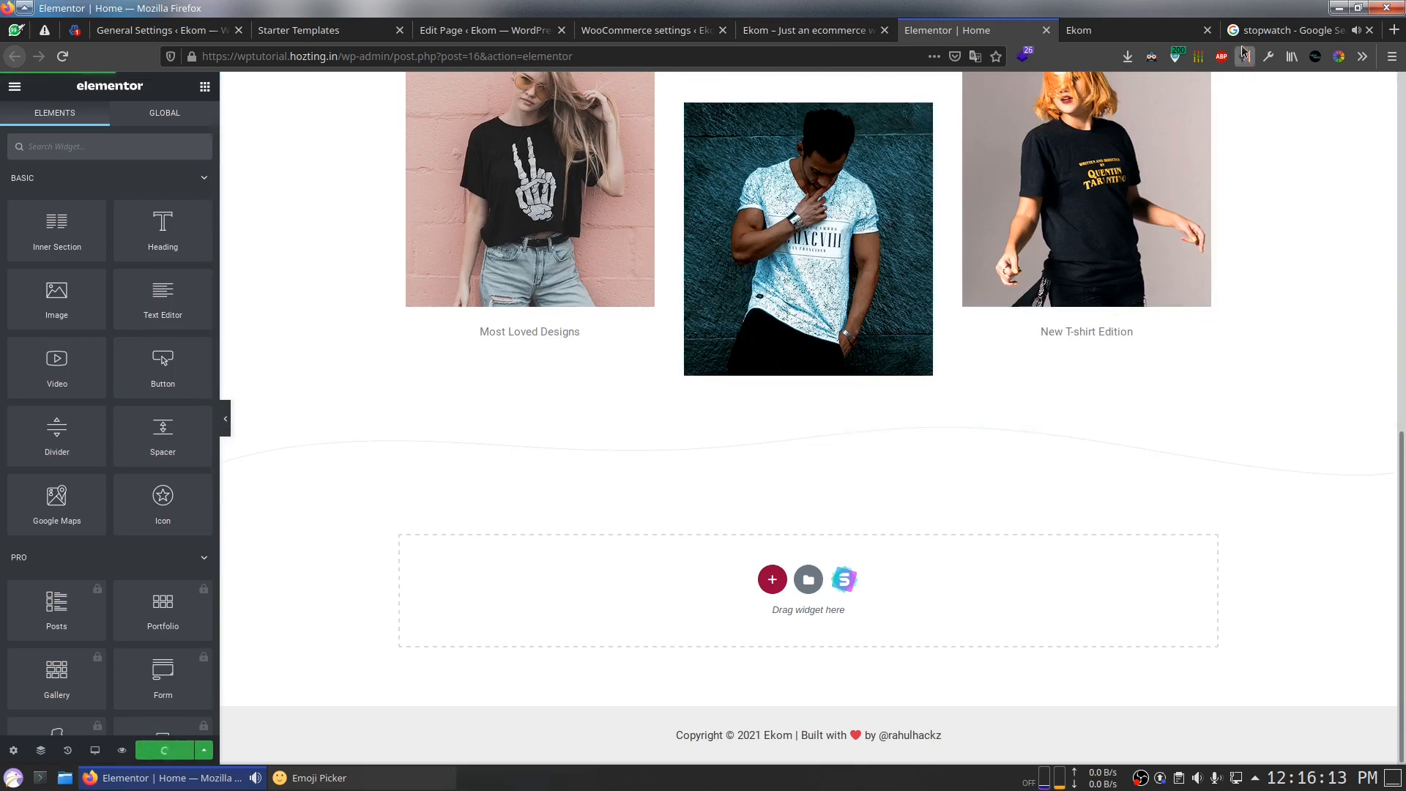
Step: Reload the live Ekom site to view the updated homepage
left_click(1242, 30)
left_click(1000, 33)
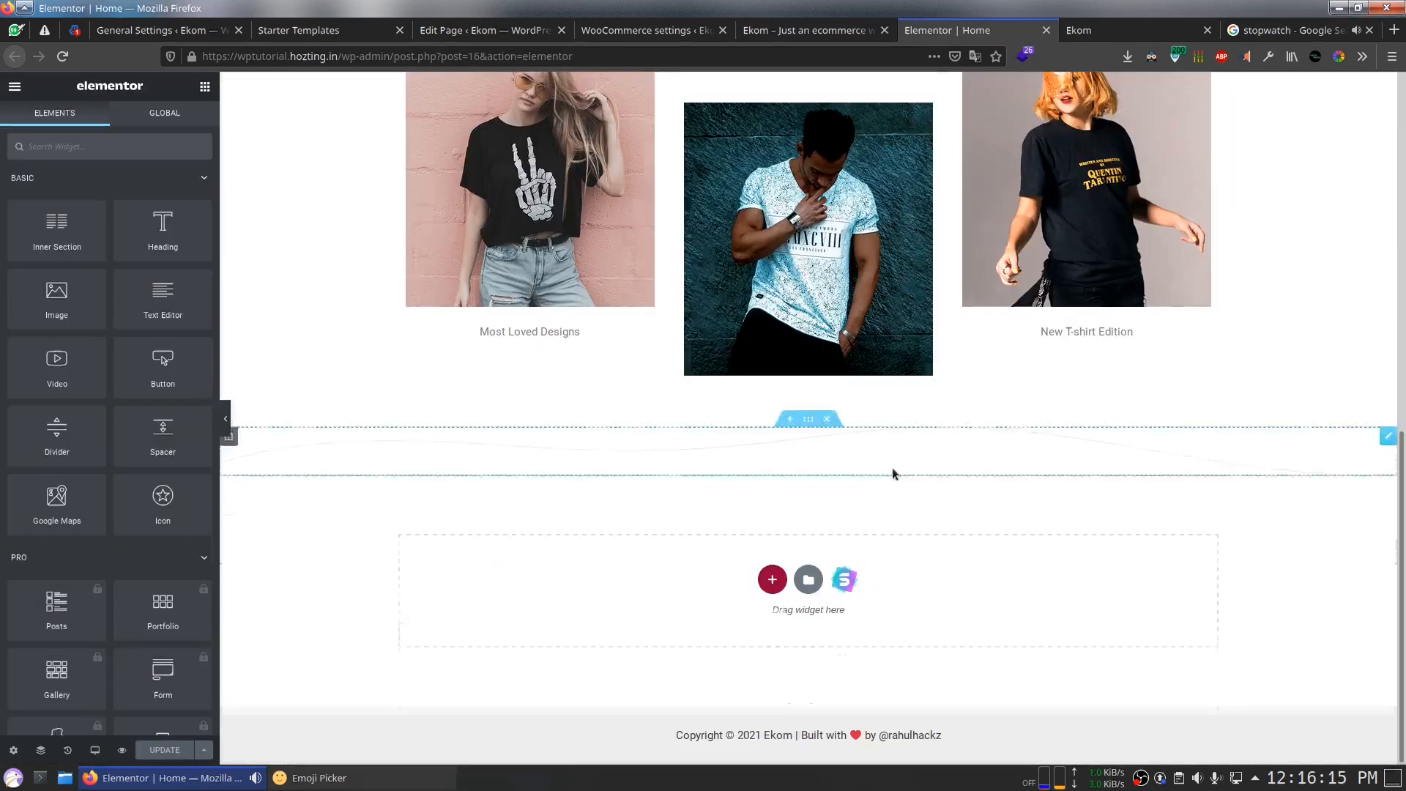
scroll(892, 472, "up", 3)
left_click(1137, 29)
left_click(73, 63)
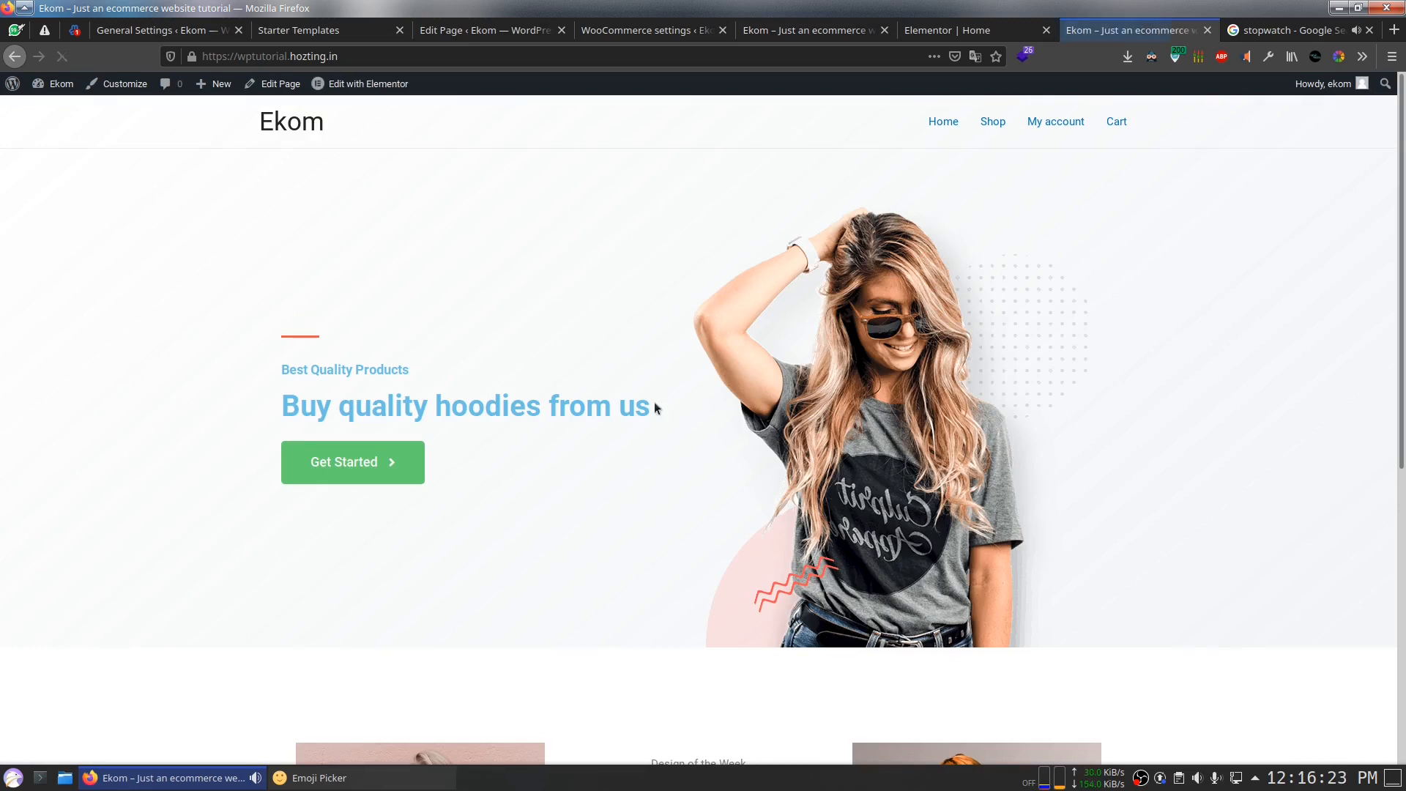
Step: Follow the hero's Get Started button to the Shop page listing Test Hoodie at ₹100.00
left_click(359, 466)
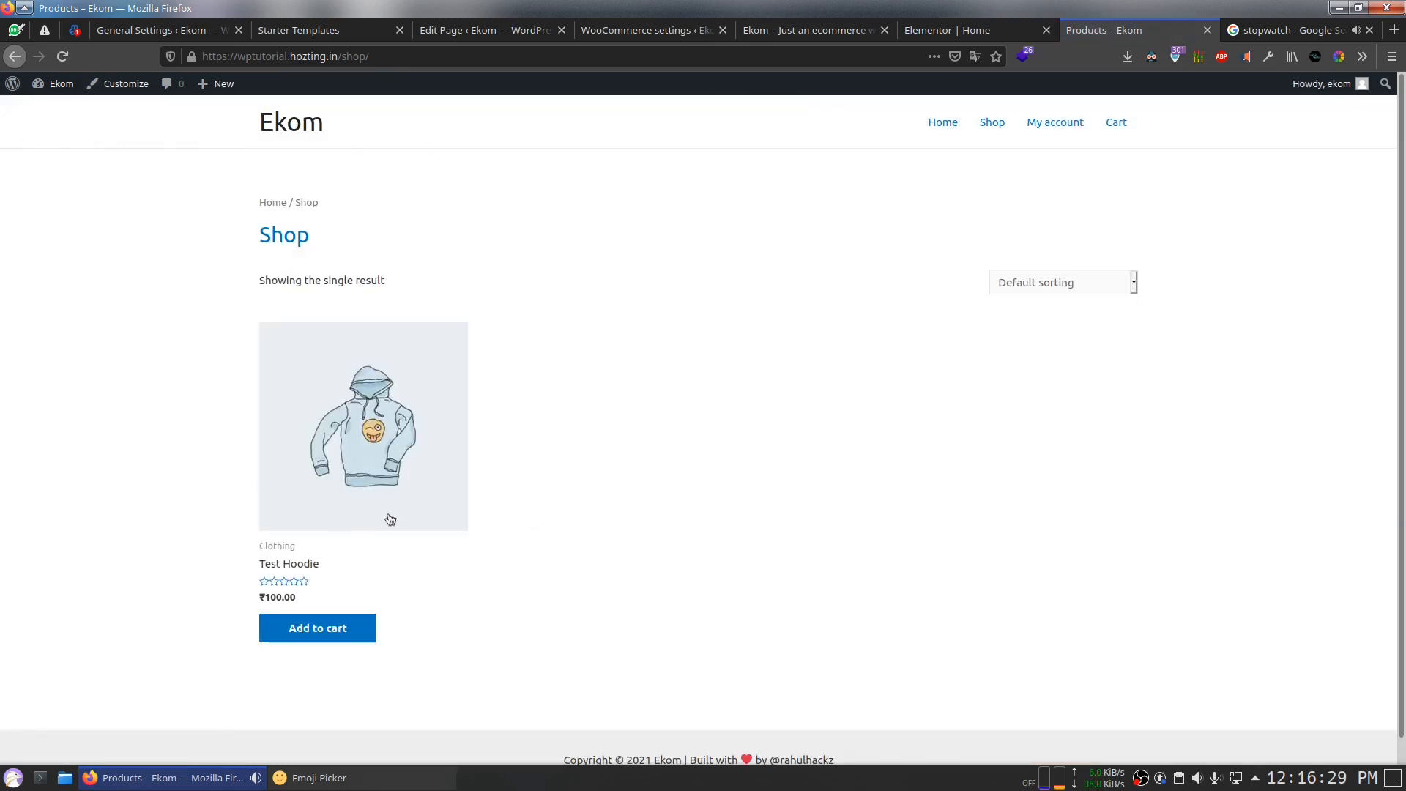
Step: Add the Test Hoodie to the cart and proceed to the ₹100.00 checkout
left_click(326, 430)
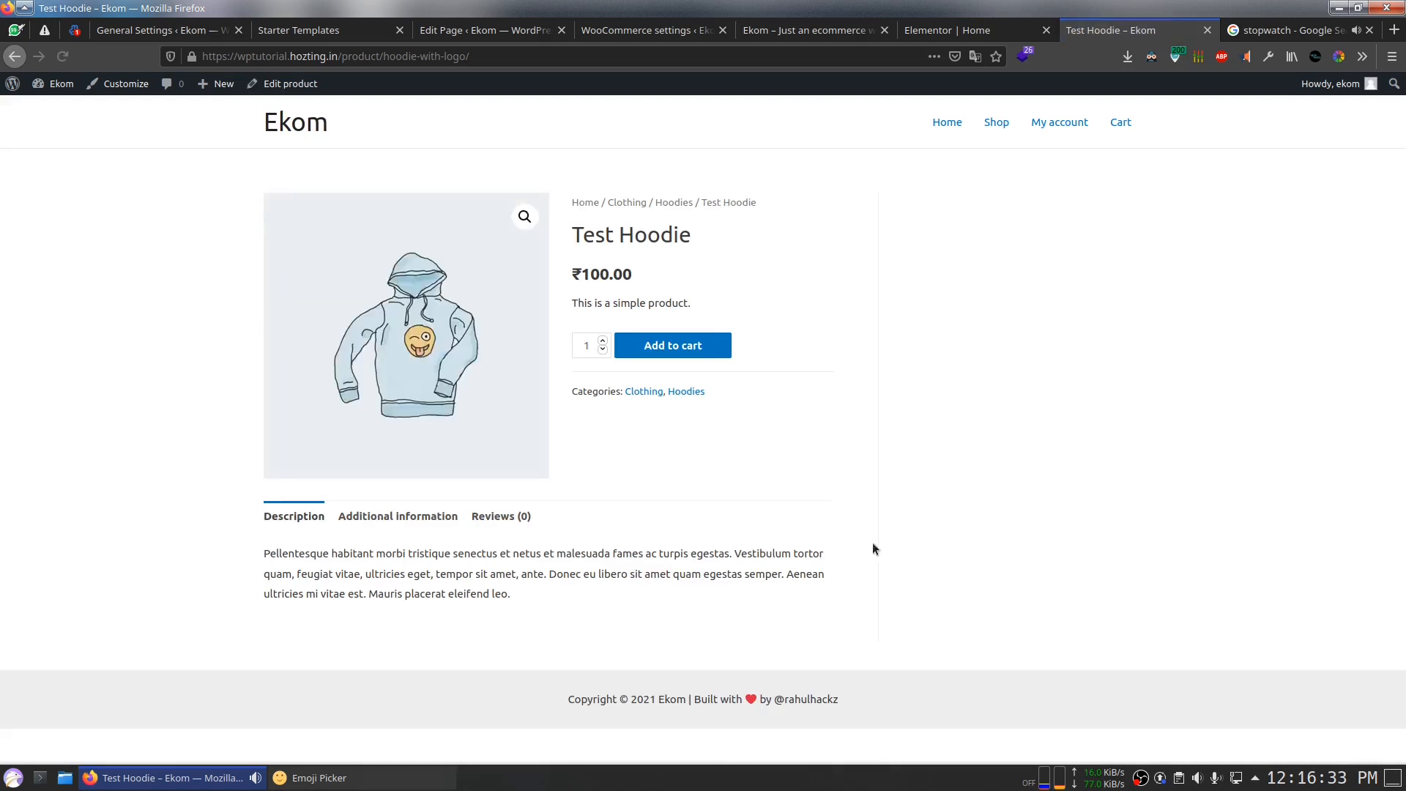
left_click(686, 356)
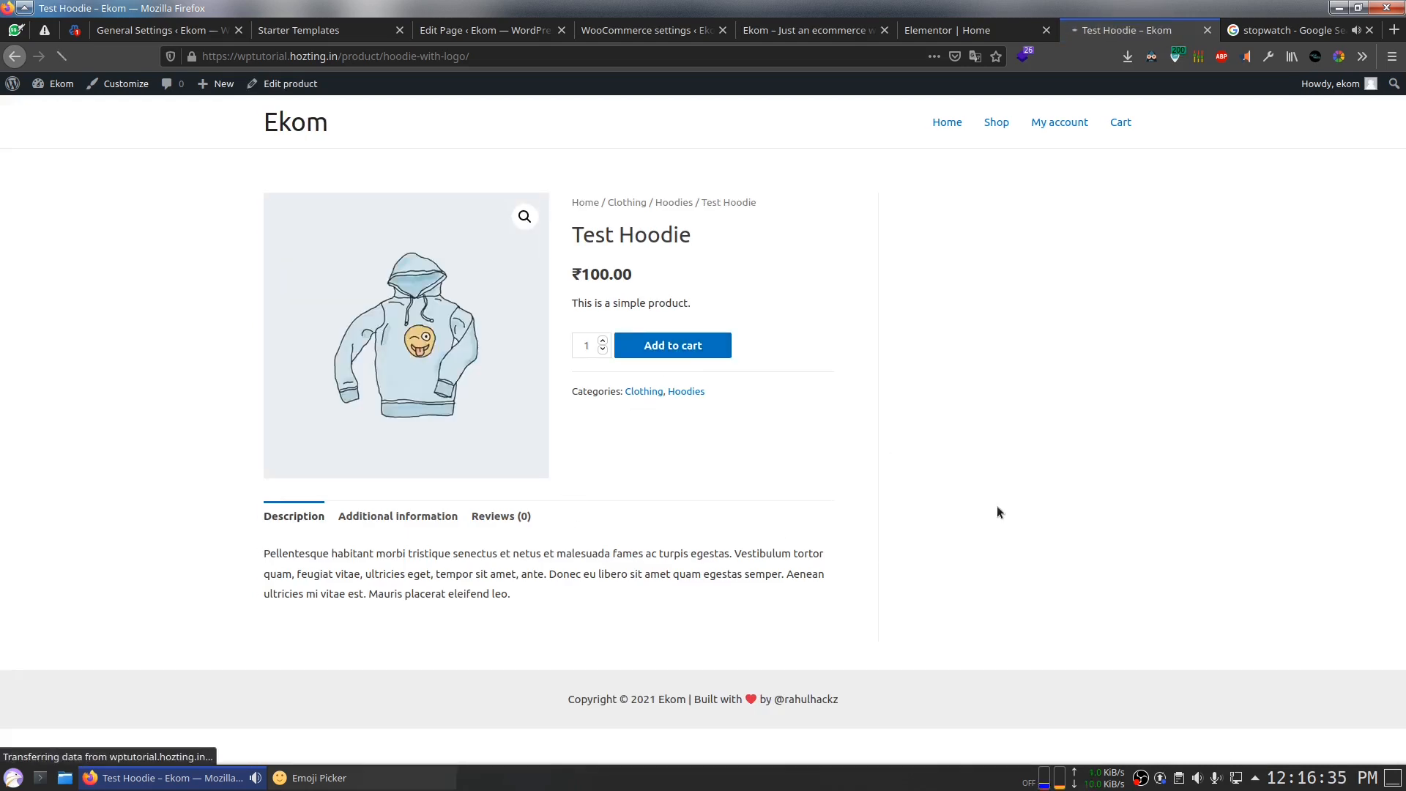
left_click(754, 218)
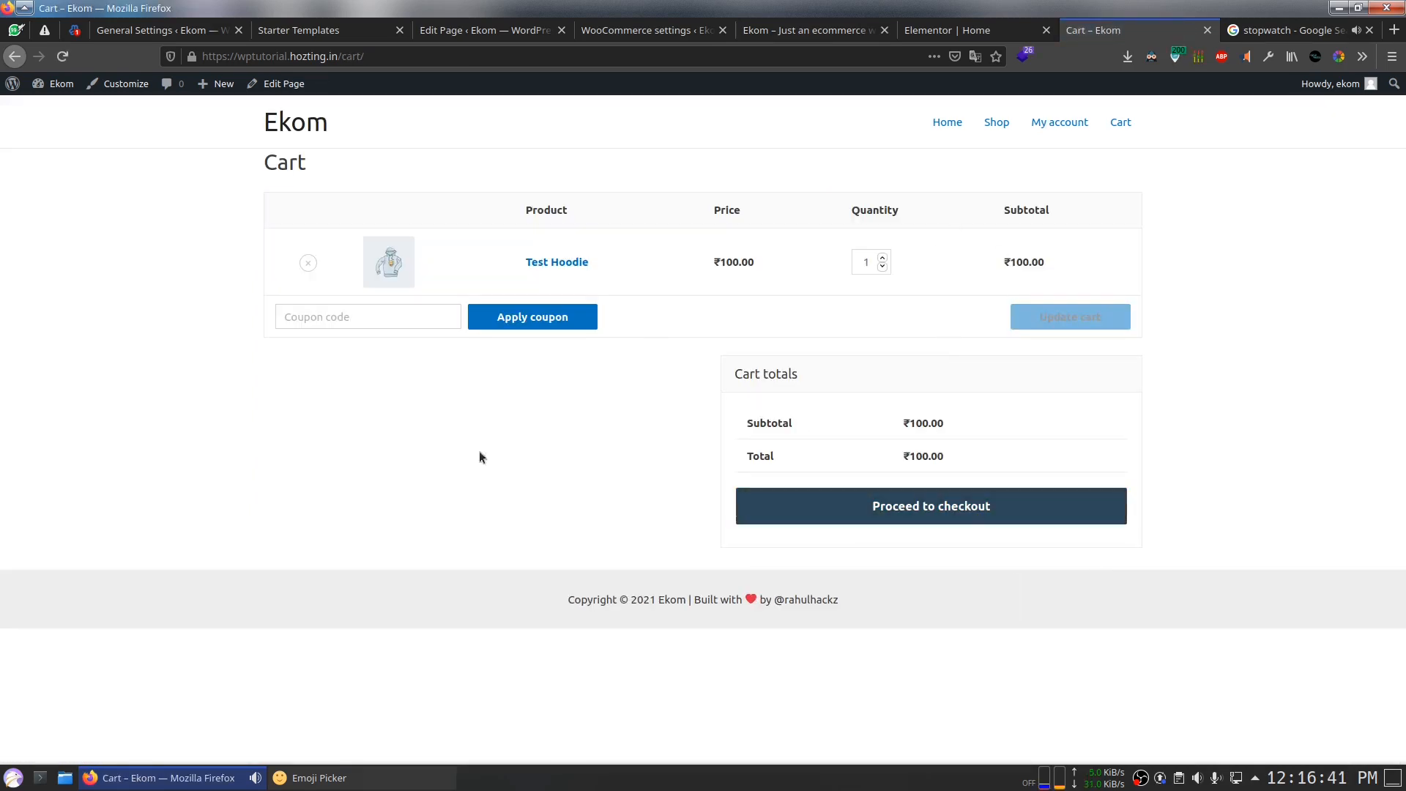
left_click(410, 306)
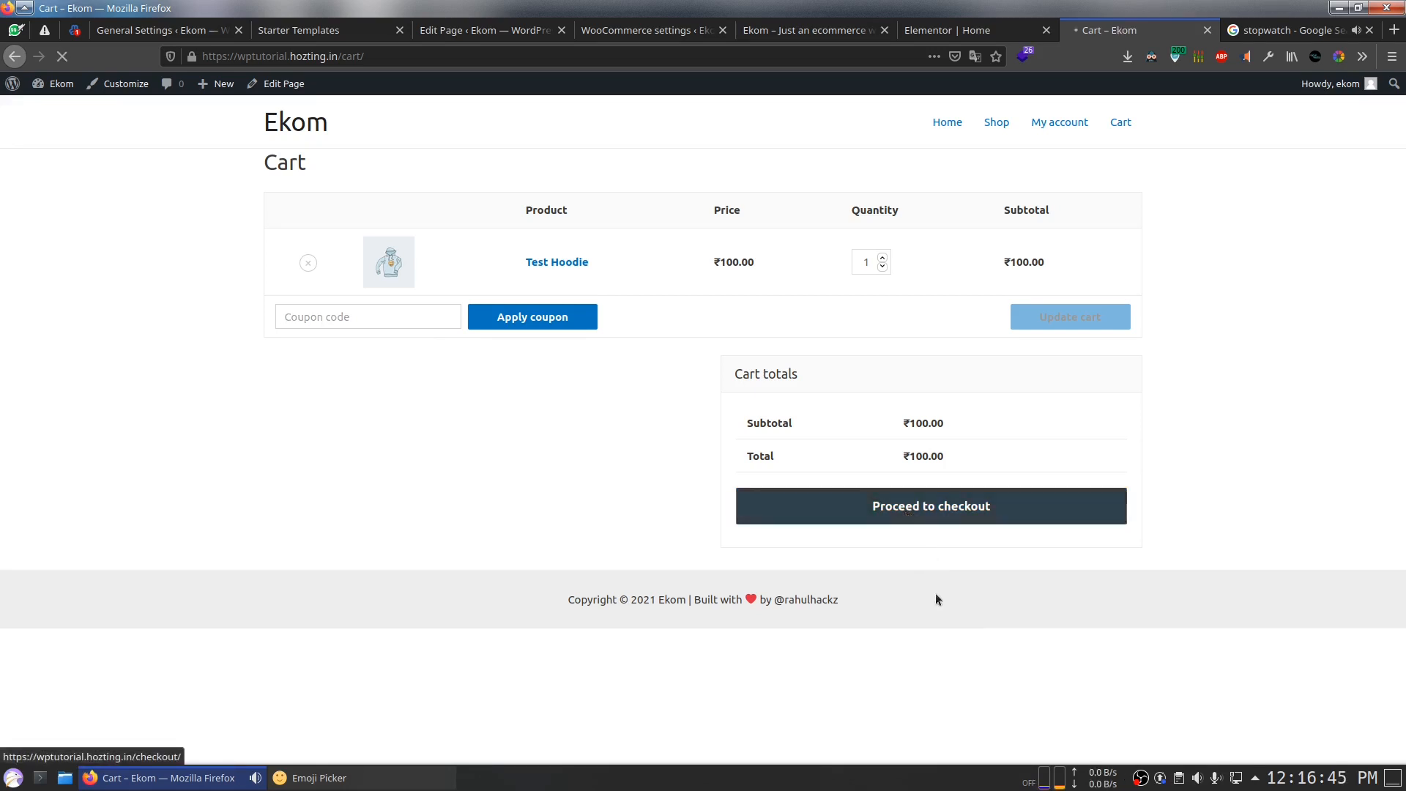
scroll(772, 457, "down", 5)
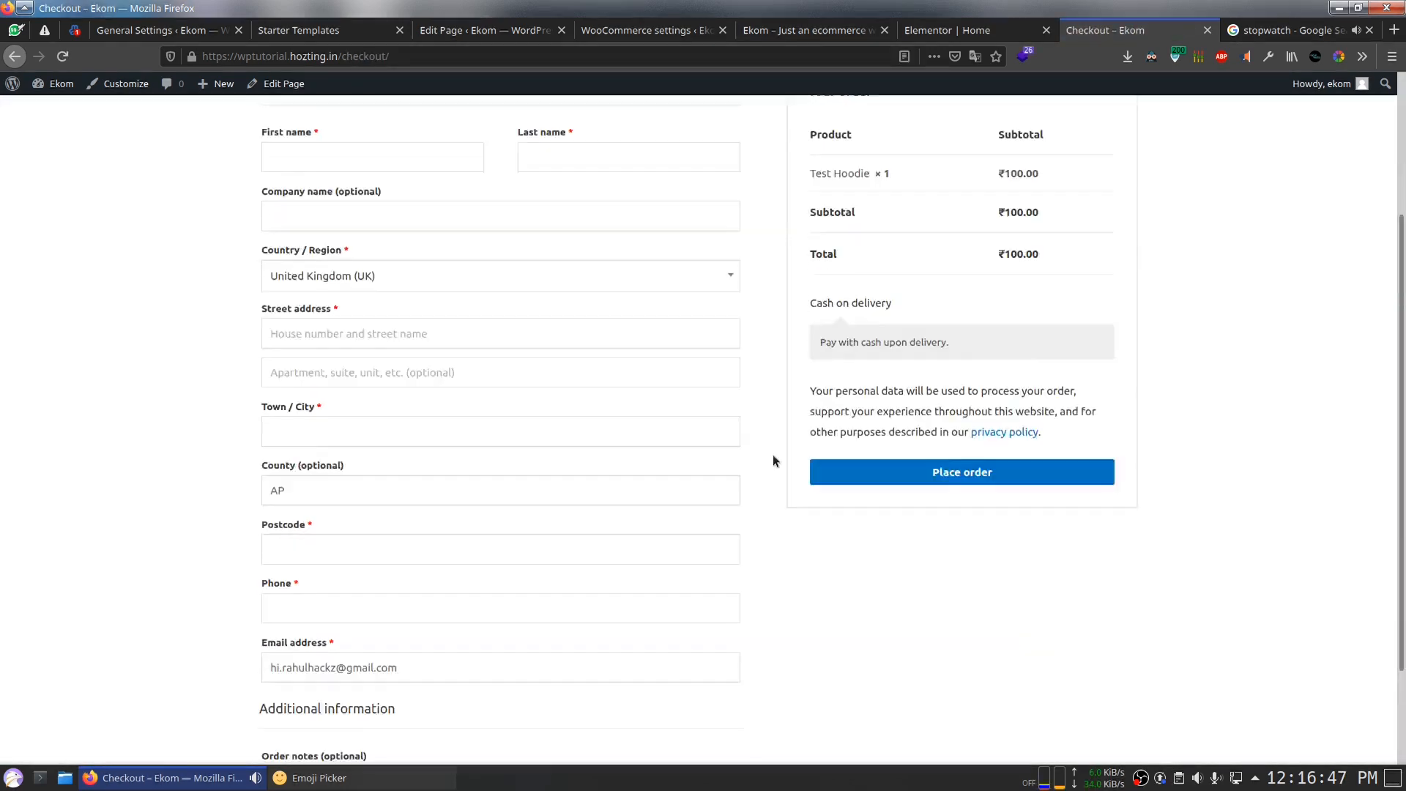
Step: Fill the billing form with dummy data and correct the customer's e-mail address
scroll(773, 457, "up", 5)
left_click(1373, 58)
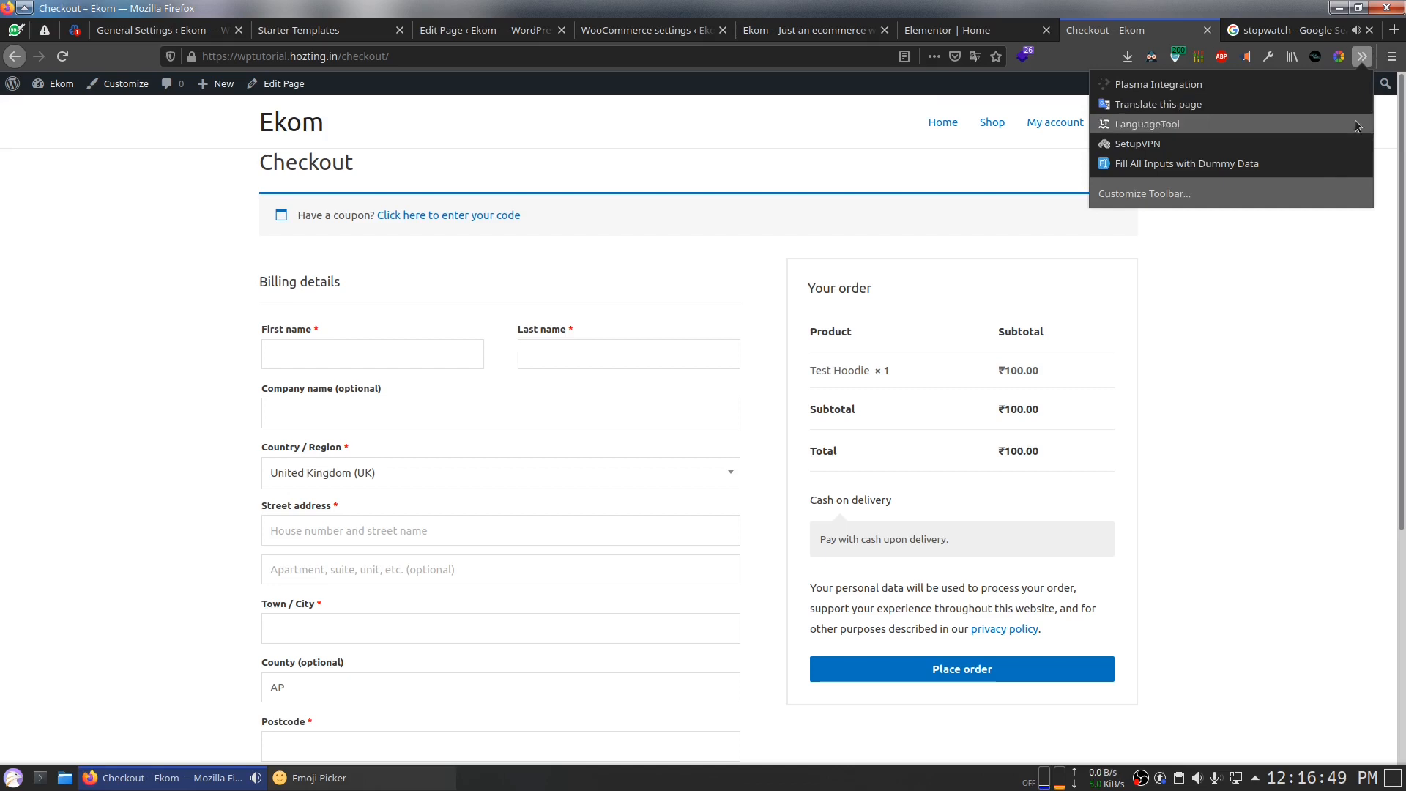
left_click(1252, 163)
scroll(1245, 351, "down", 3)
scroll(693, 310, "up", 3)
scroll(252, 352, "down", 3)
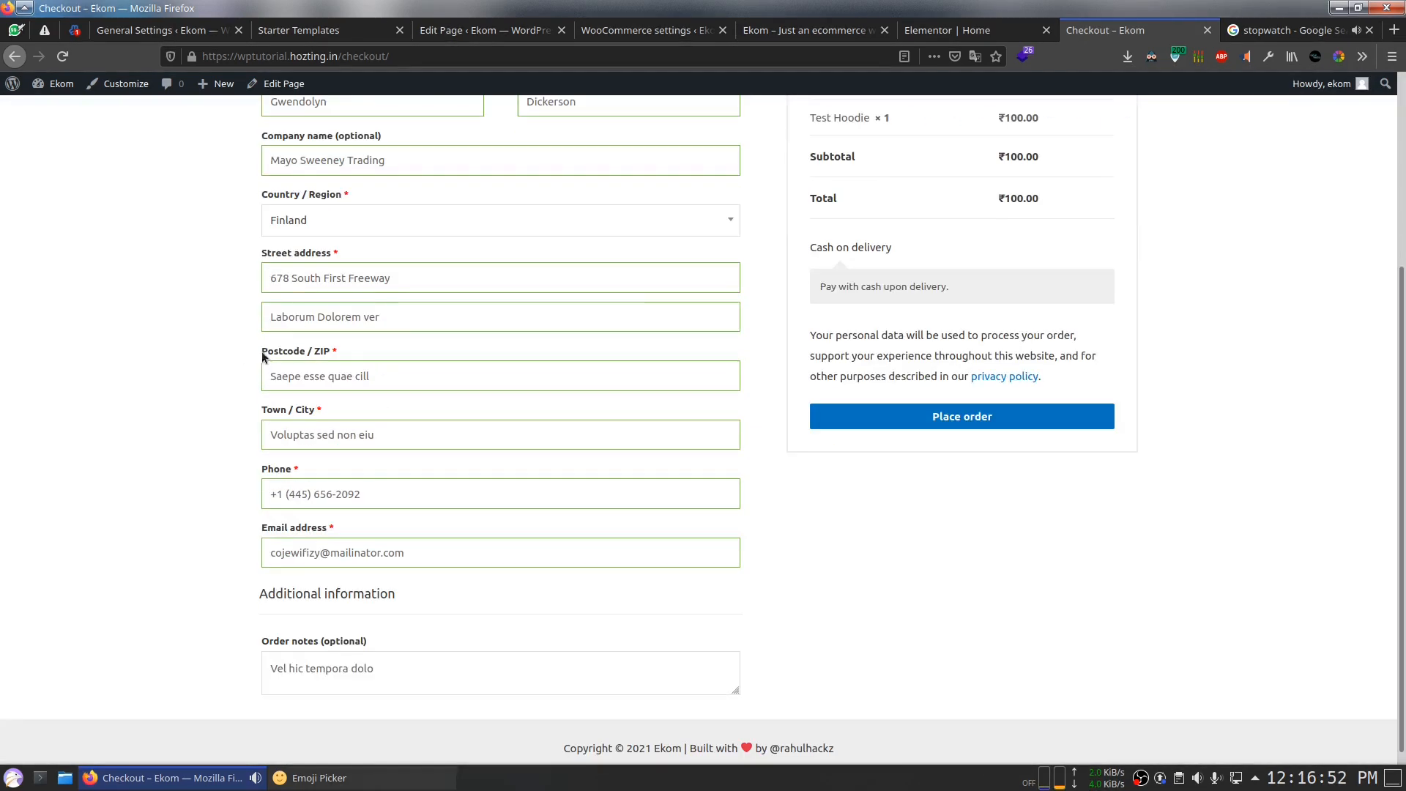
scroll(442, 591, "up", 2)
scroll(446, 594, "down", 2)
left_click(460, 551)
left_click_drag(438, 551, 2, 507)
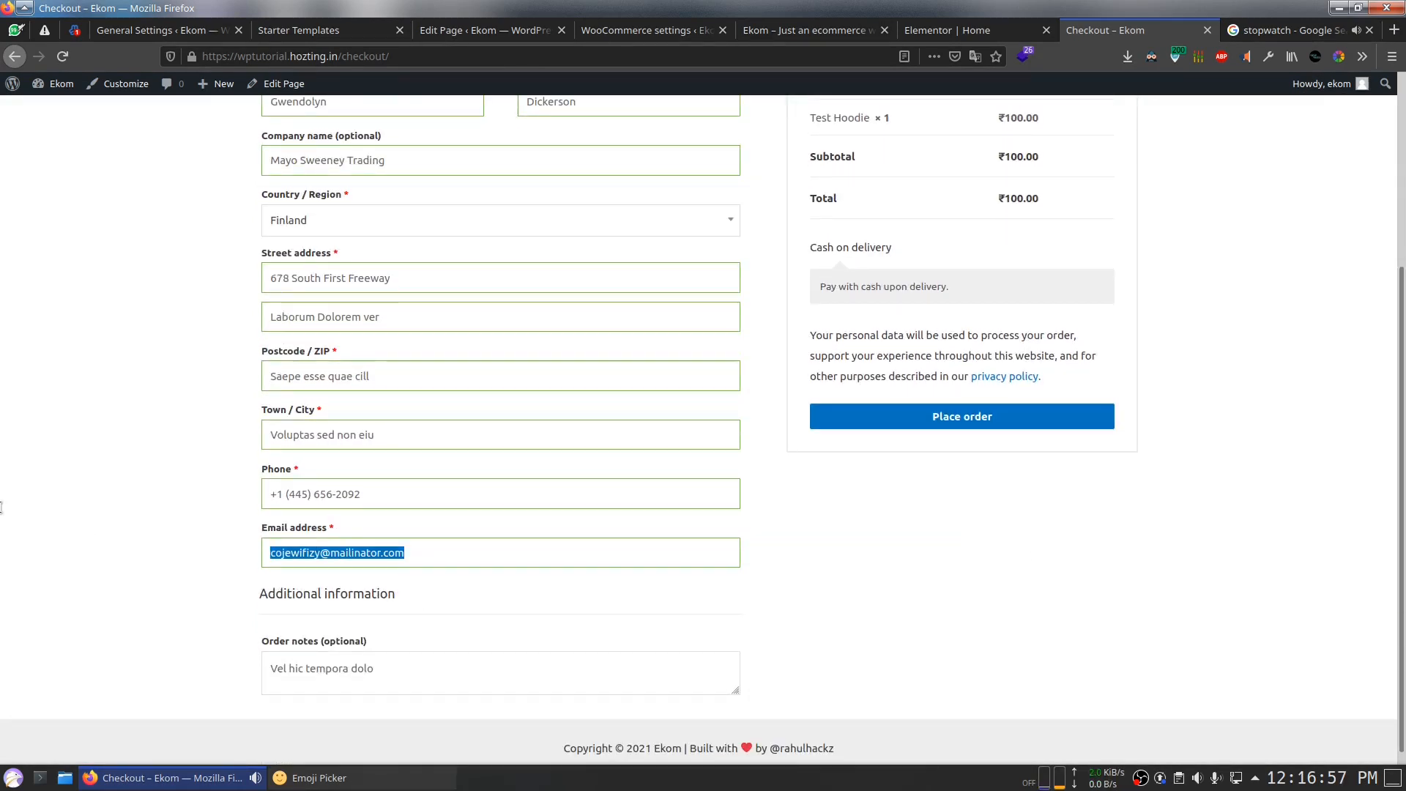
type("hi")
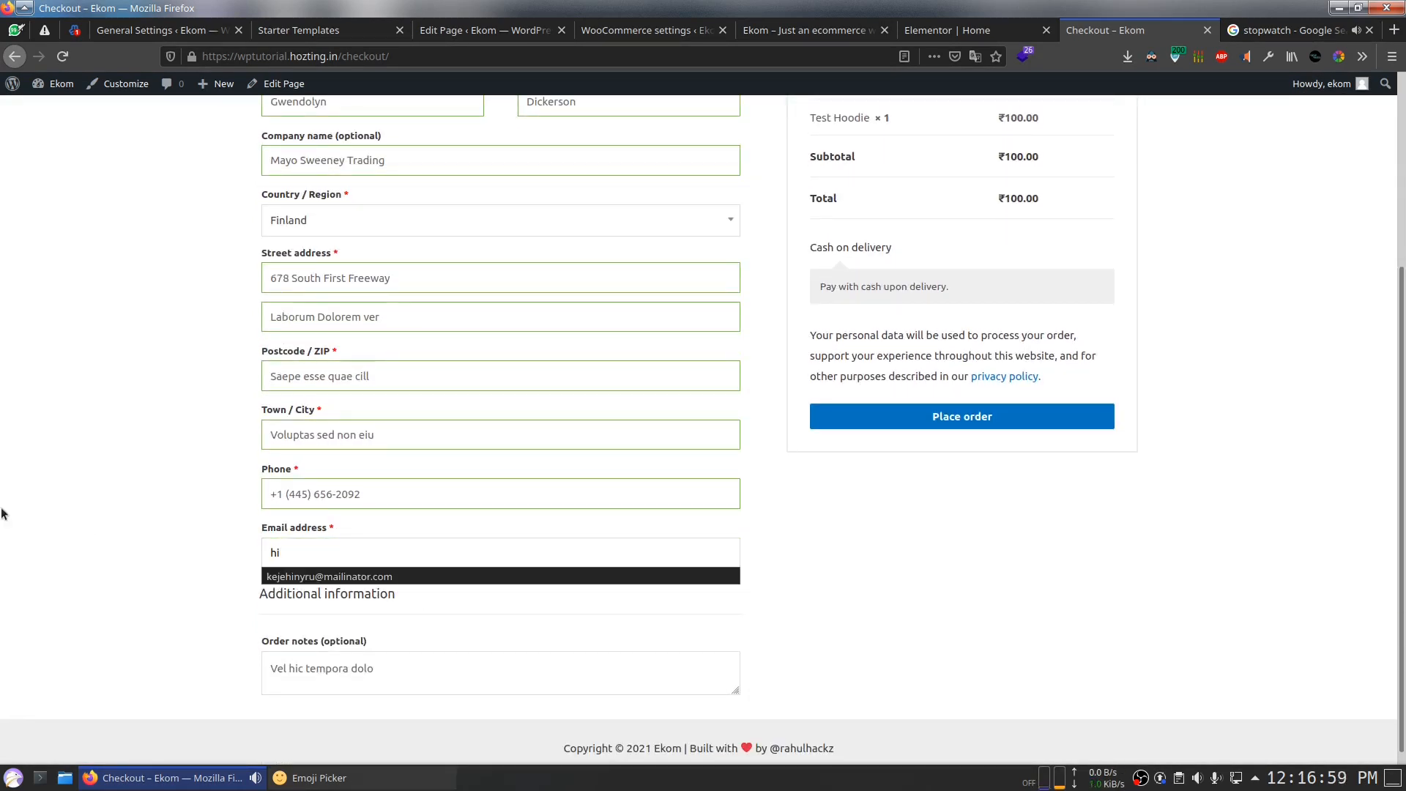
key("alt")
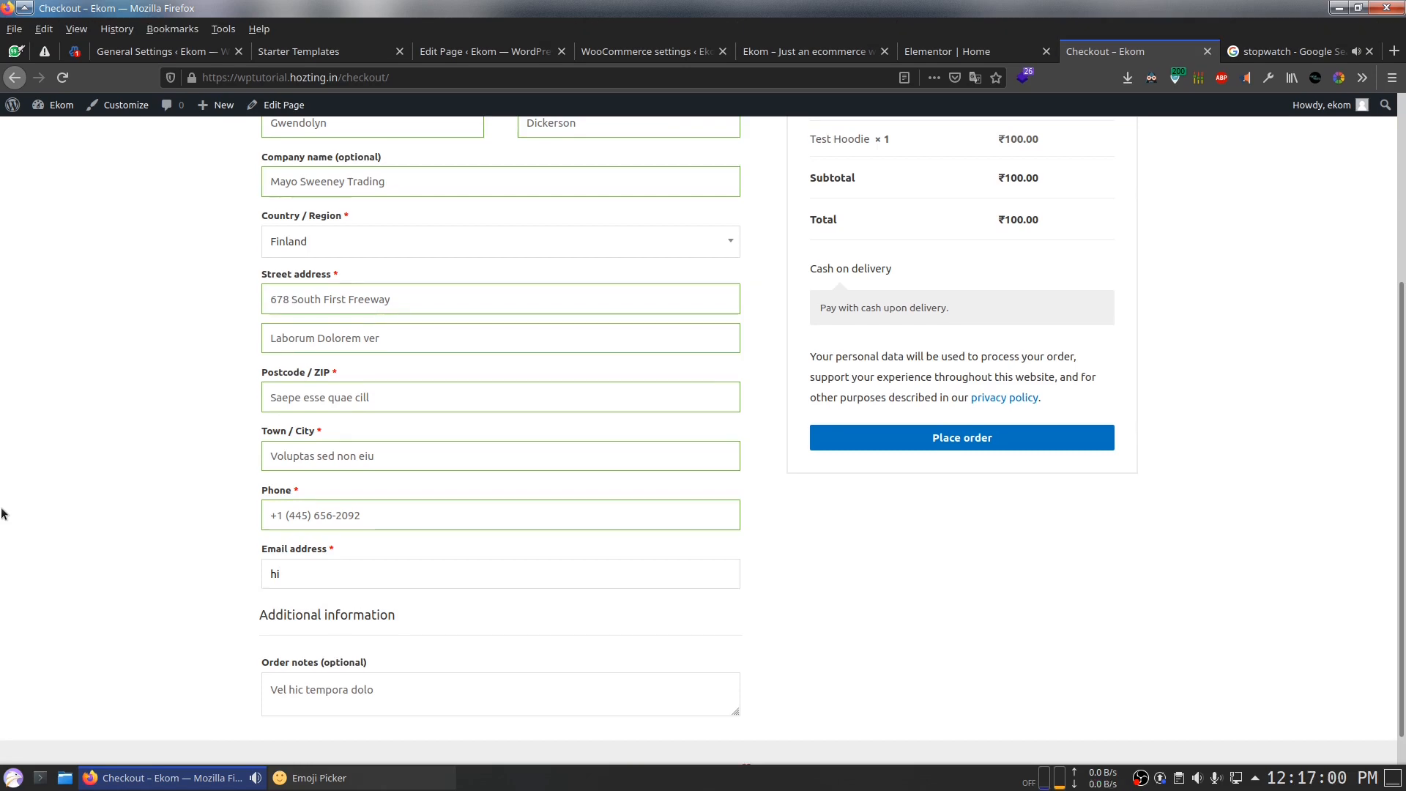
left_click(309, 585)
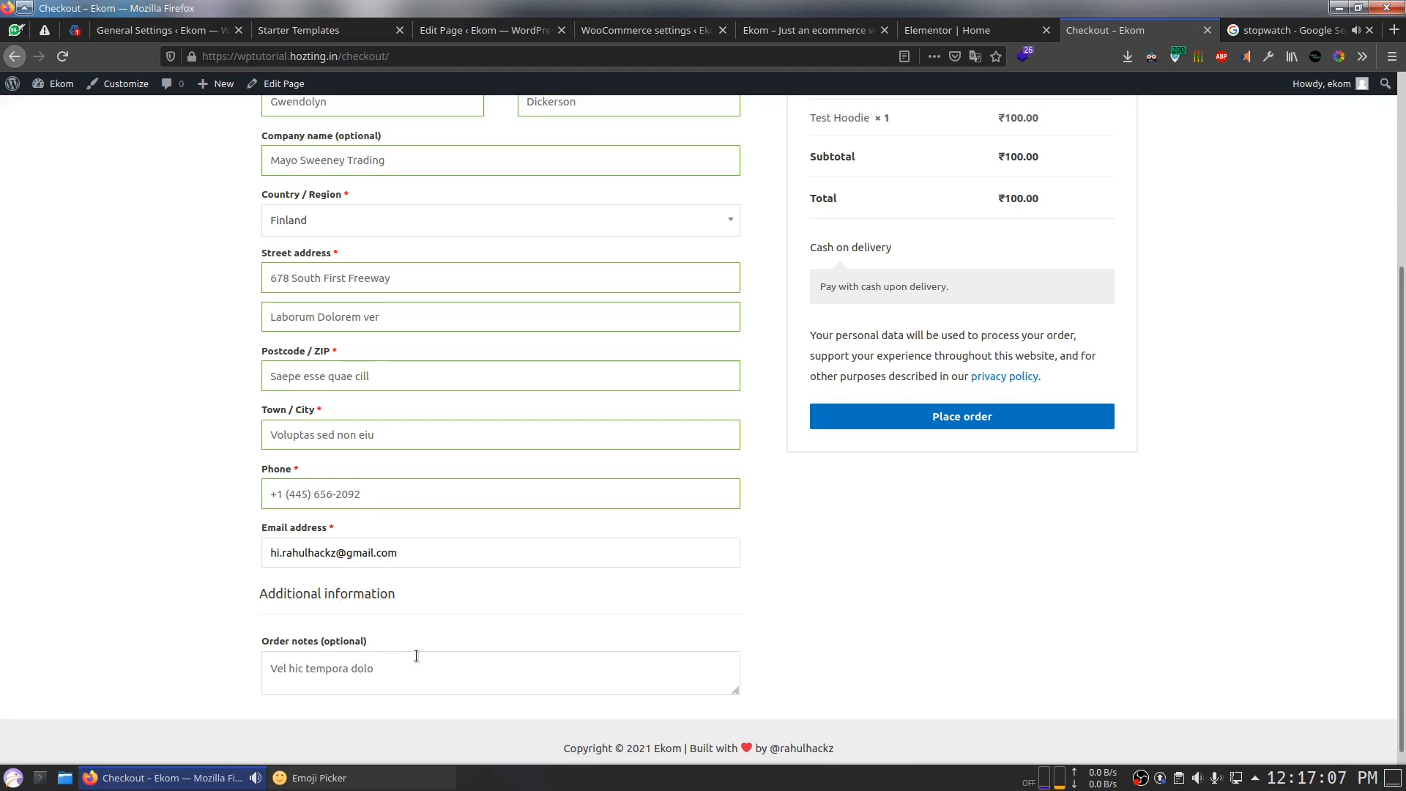
Step: Set billing country India, state Andhra Pradesh and pin code 515801
scroll(552, 666, "up", 2)
left_click(459, 373)
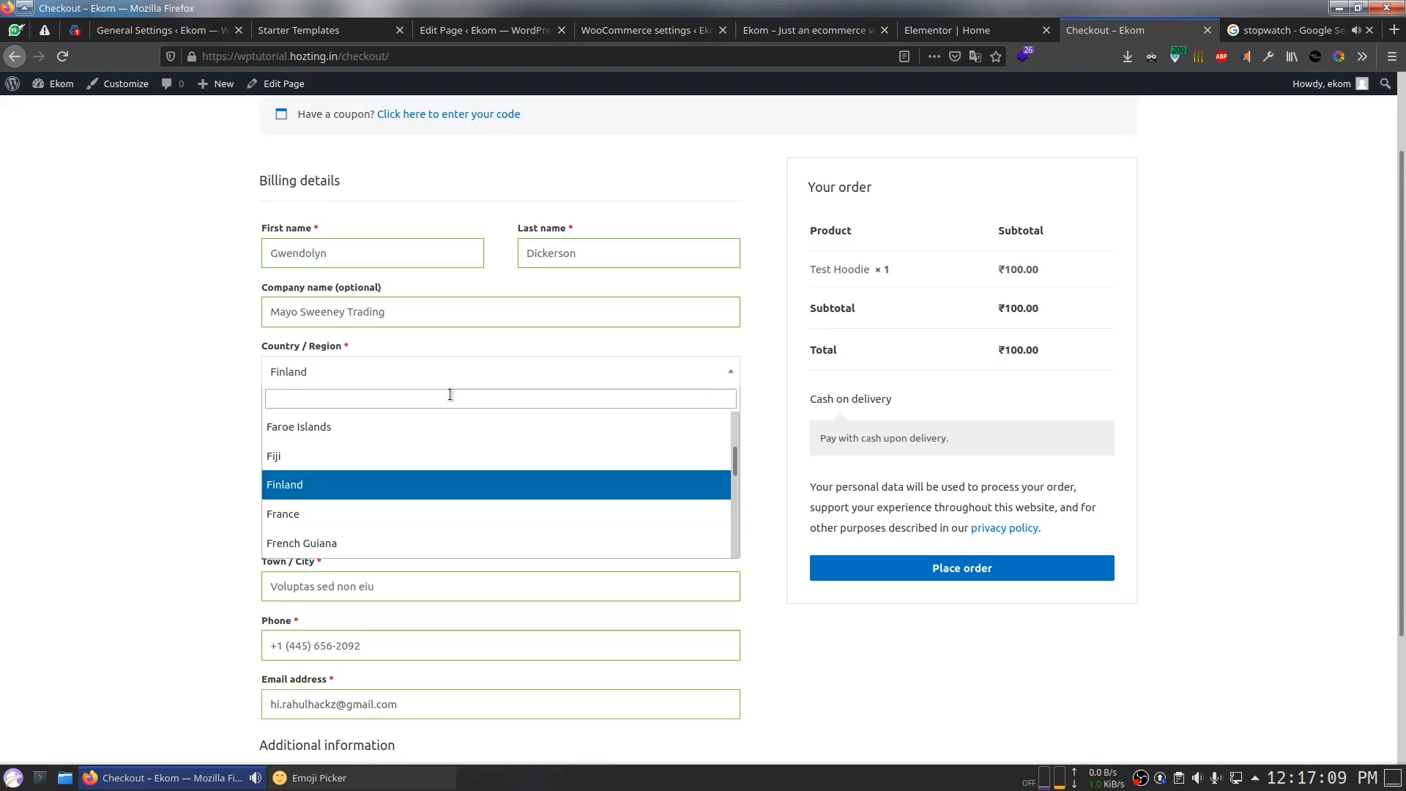
scroll(402, 458, "up", 3)
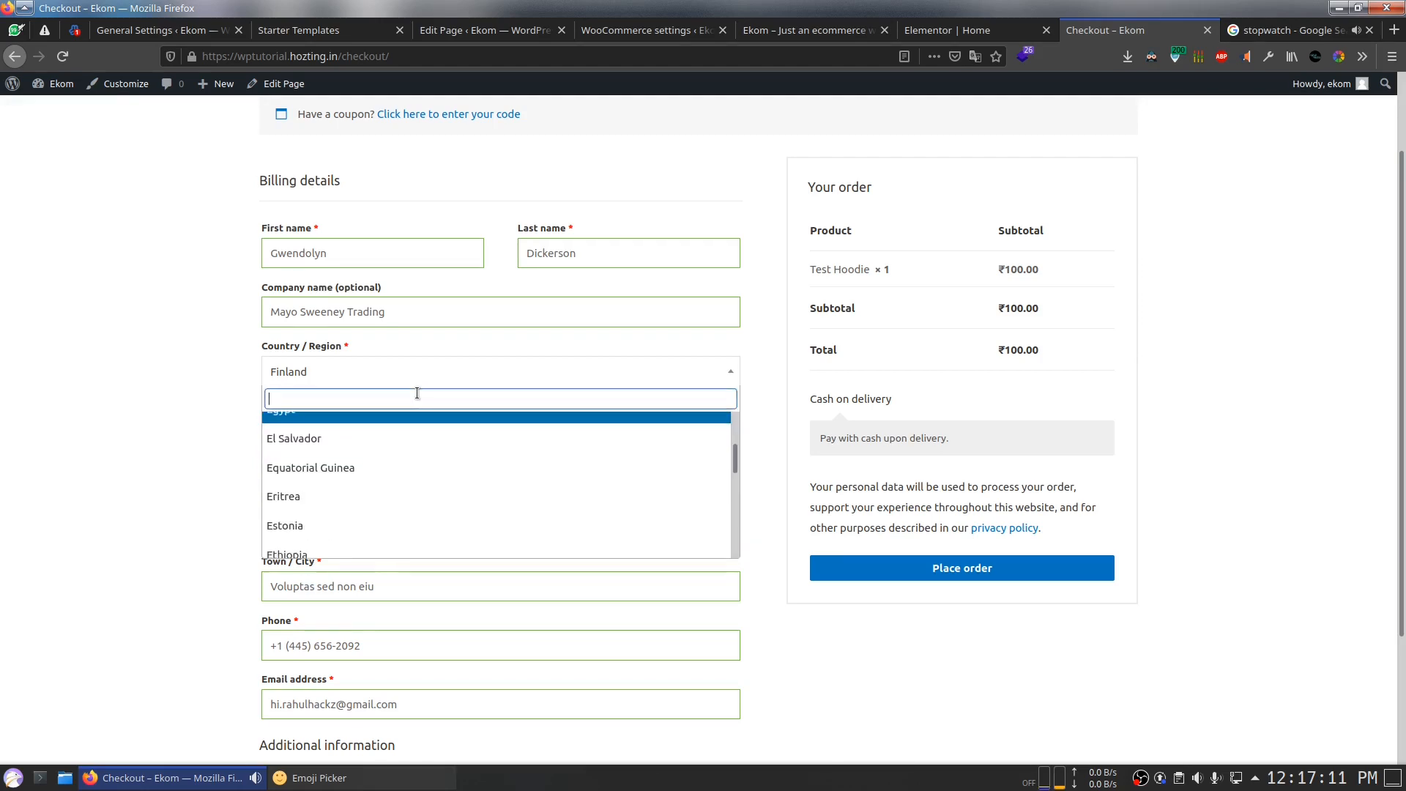
type("india")
left_click(357, 454)
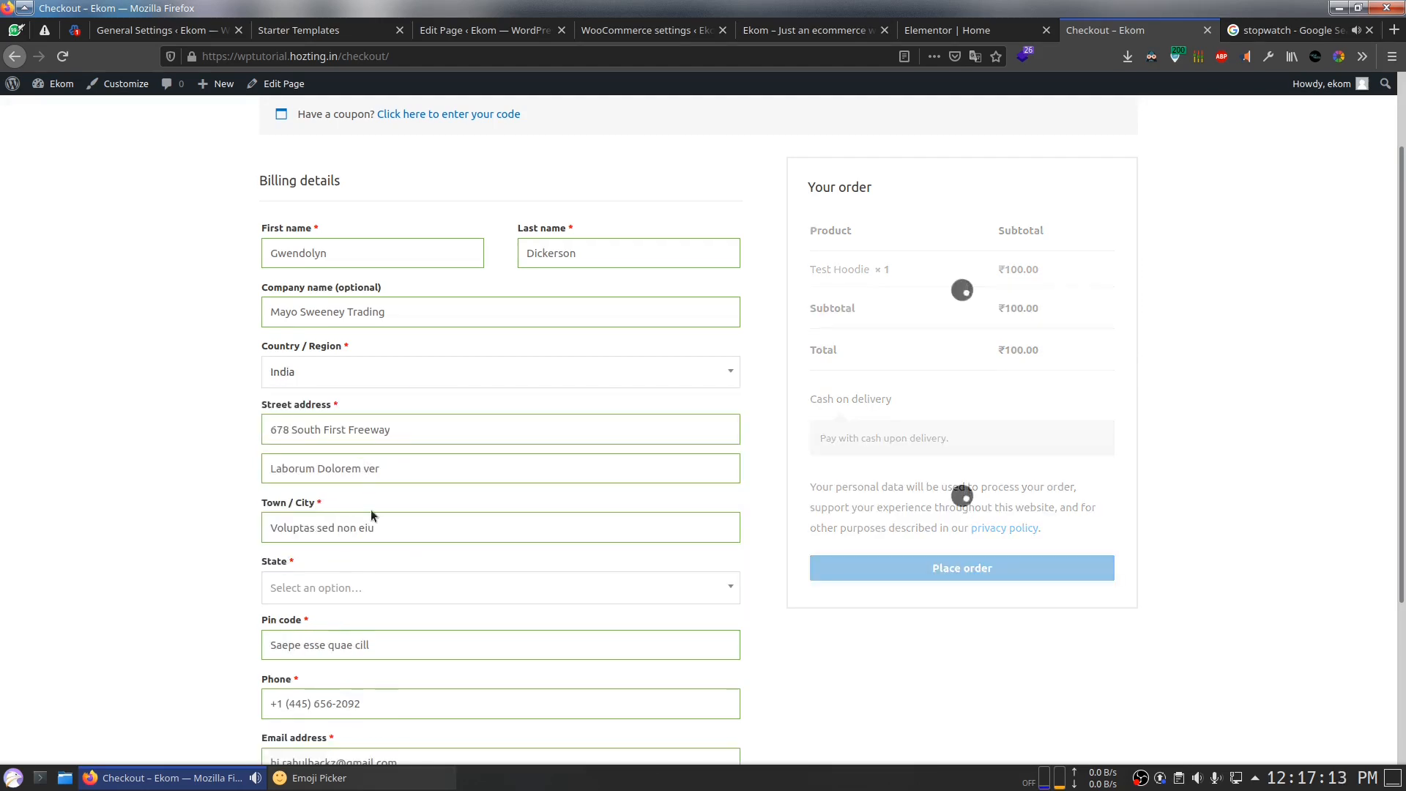
scroll(342, 586, "down", 2)
left_click(353, 492)
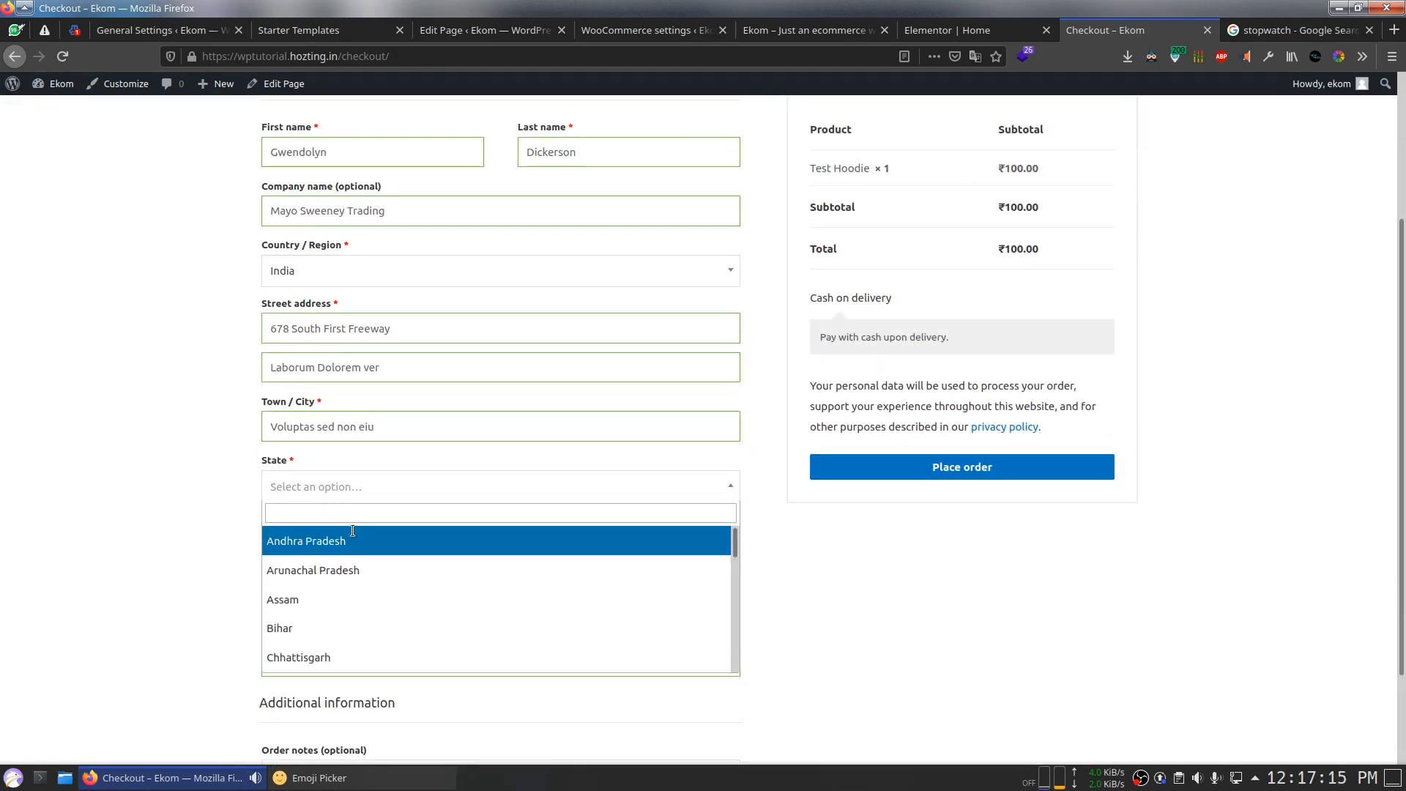
left_click(352, 532)
left_click_drag(392, 554, 118, 542)
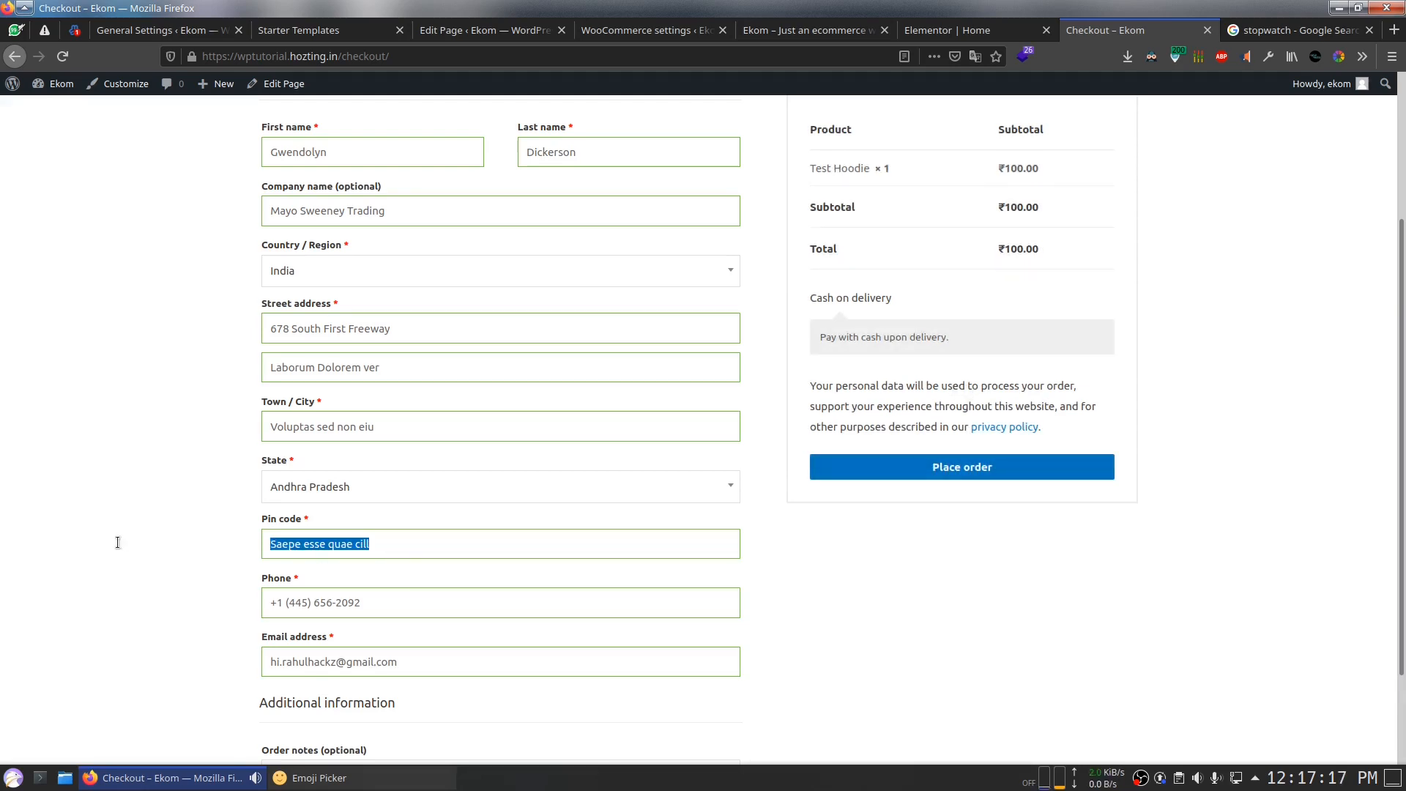
type("515801")
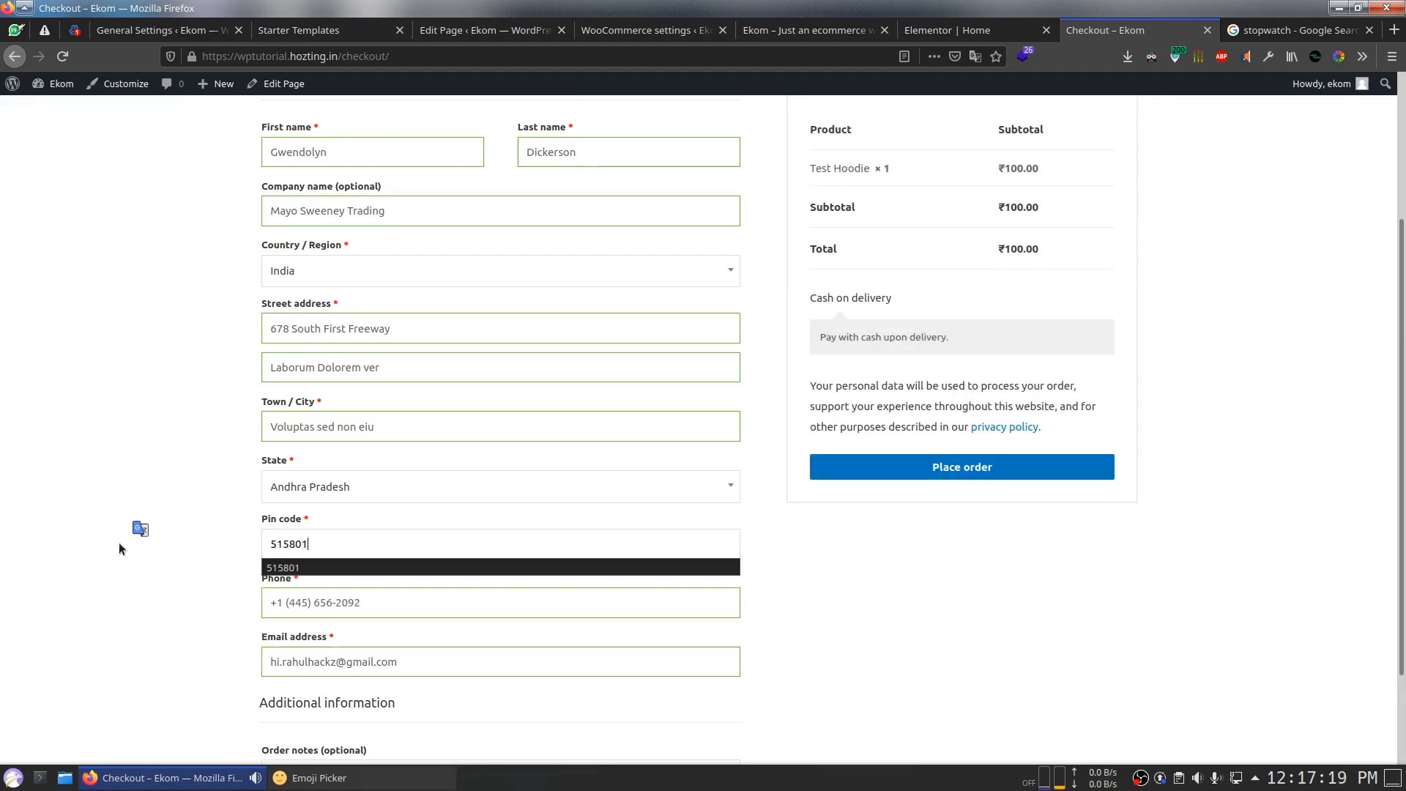
left_click(99, 489)
scroll(928, 551, "up", 2)
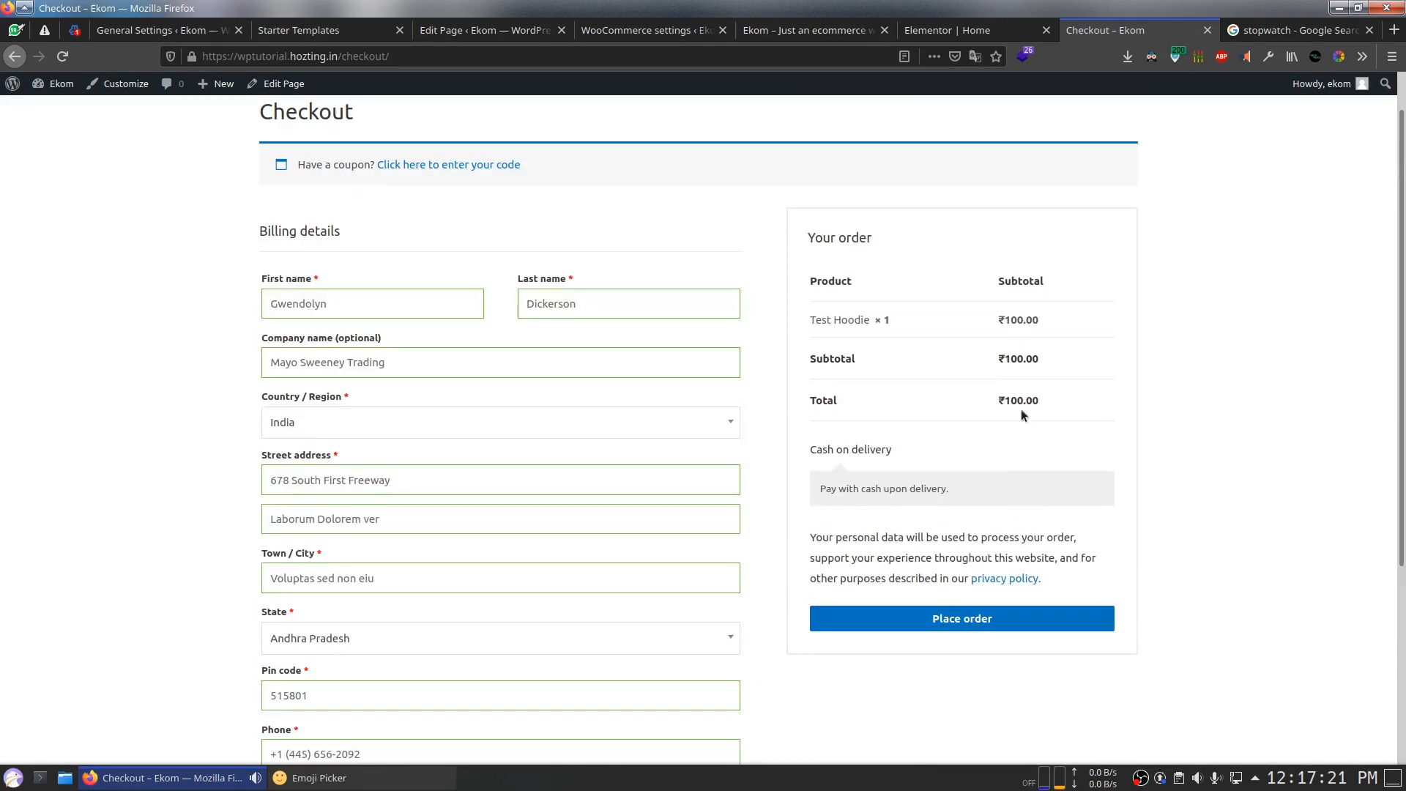
triple_click(858, 487)
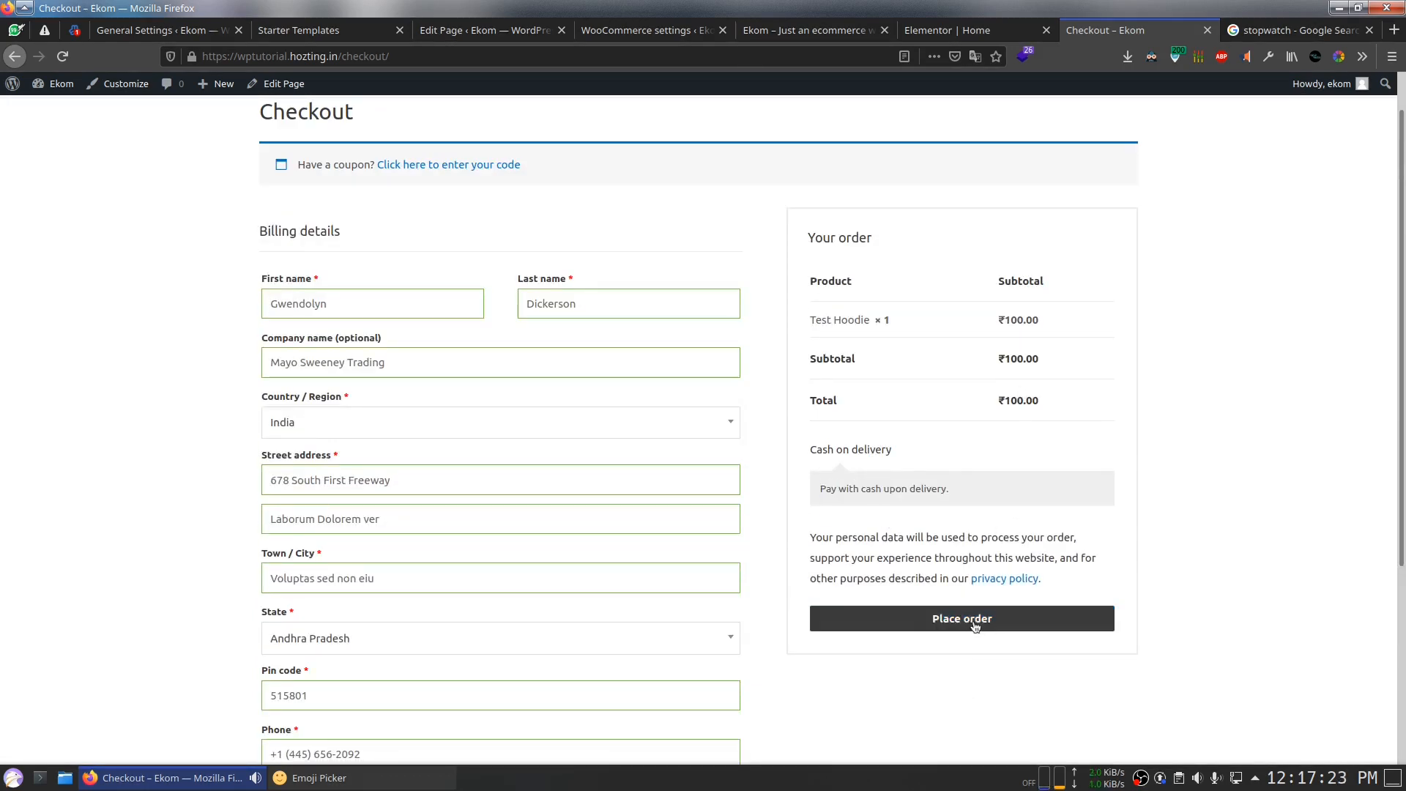
Step: Place the ₹100.00 cash-on-delivery Test Hoodie order, review it, then return to General Settings
left_click(1000, 619)
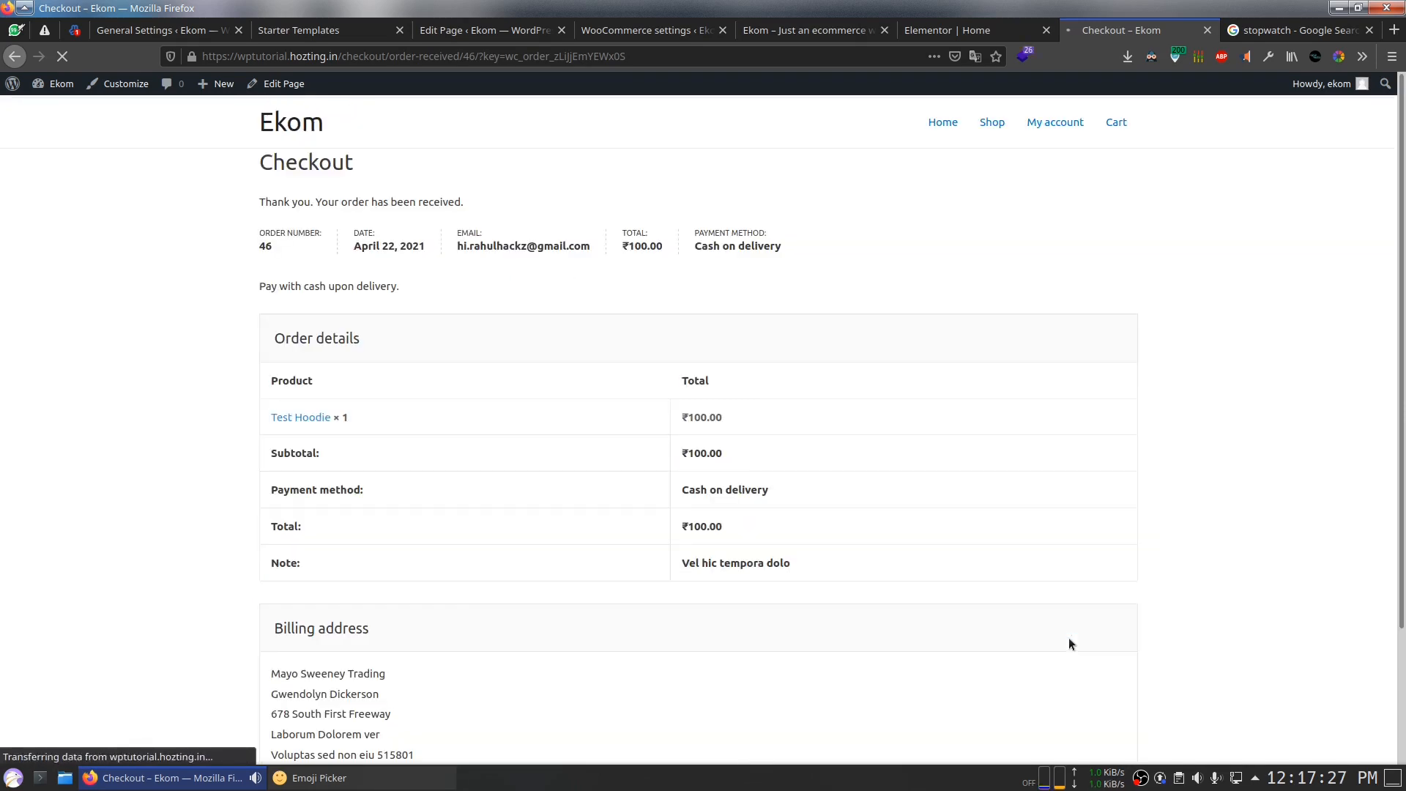
left_click_drag(182, 262, 984, 555)
left_click_drag(989, 629, 946, 599)
left_click(946, 599)
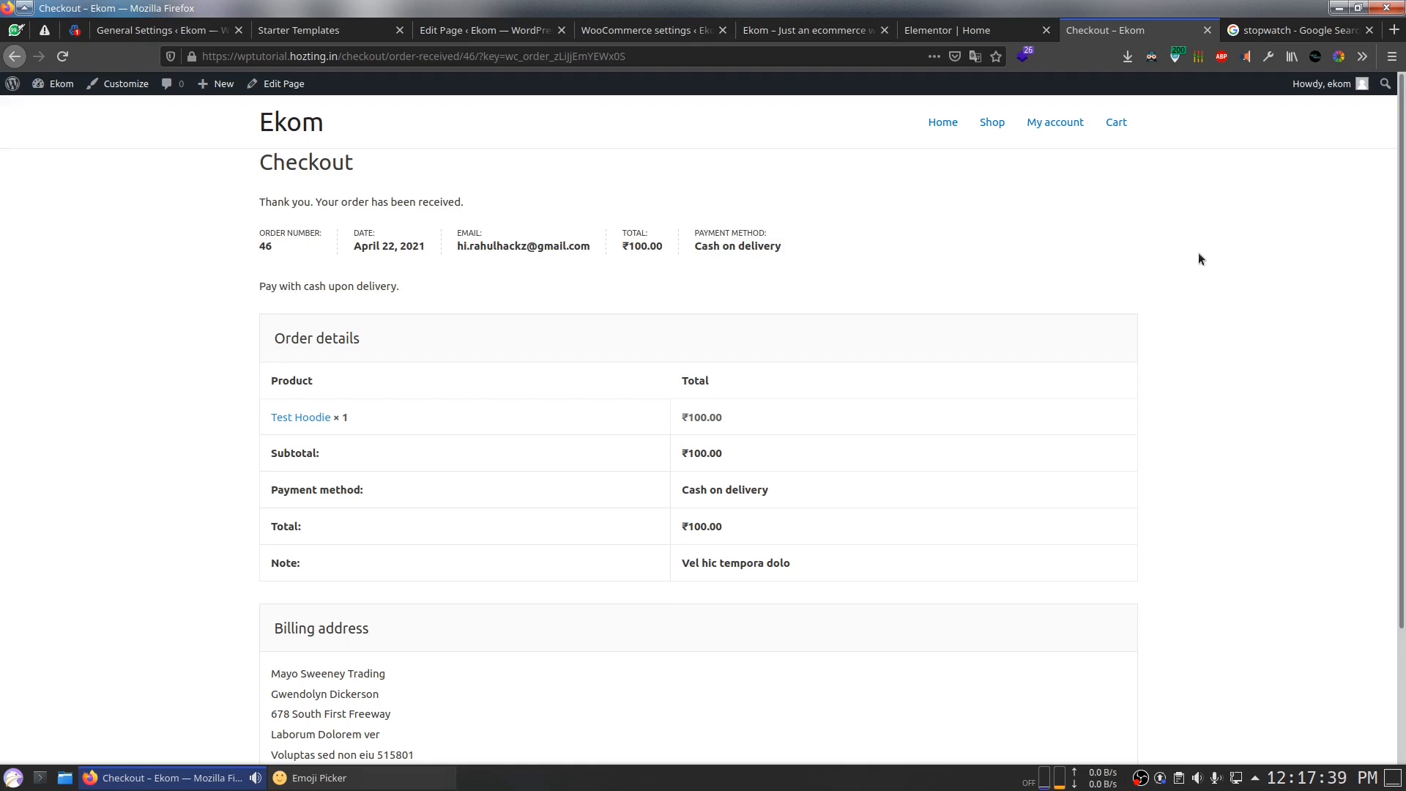
scroll(1198, 258, "down", 3)
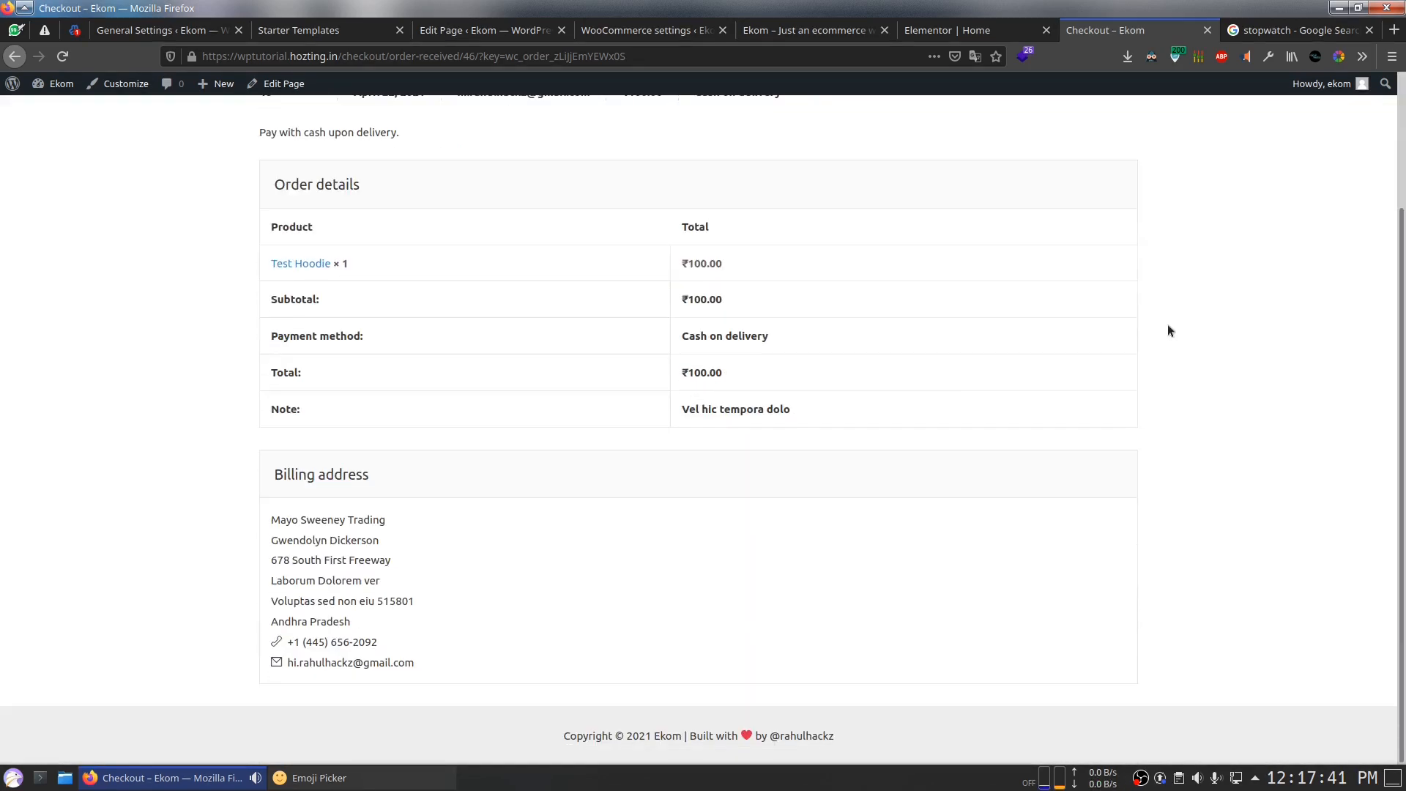
scroll(911, 631, "up", 3)
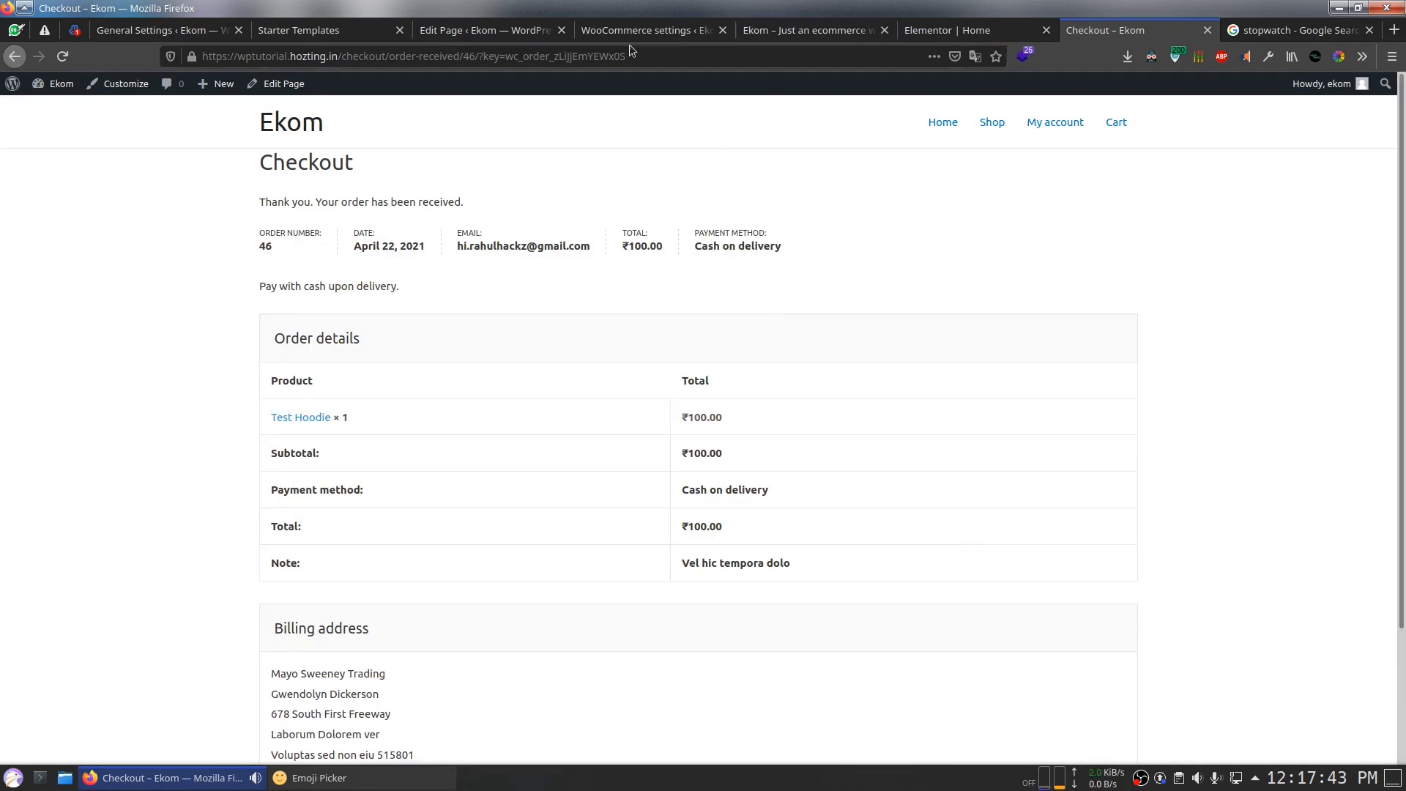
left_click(161, 32)
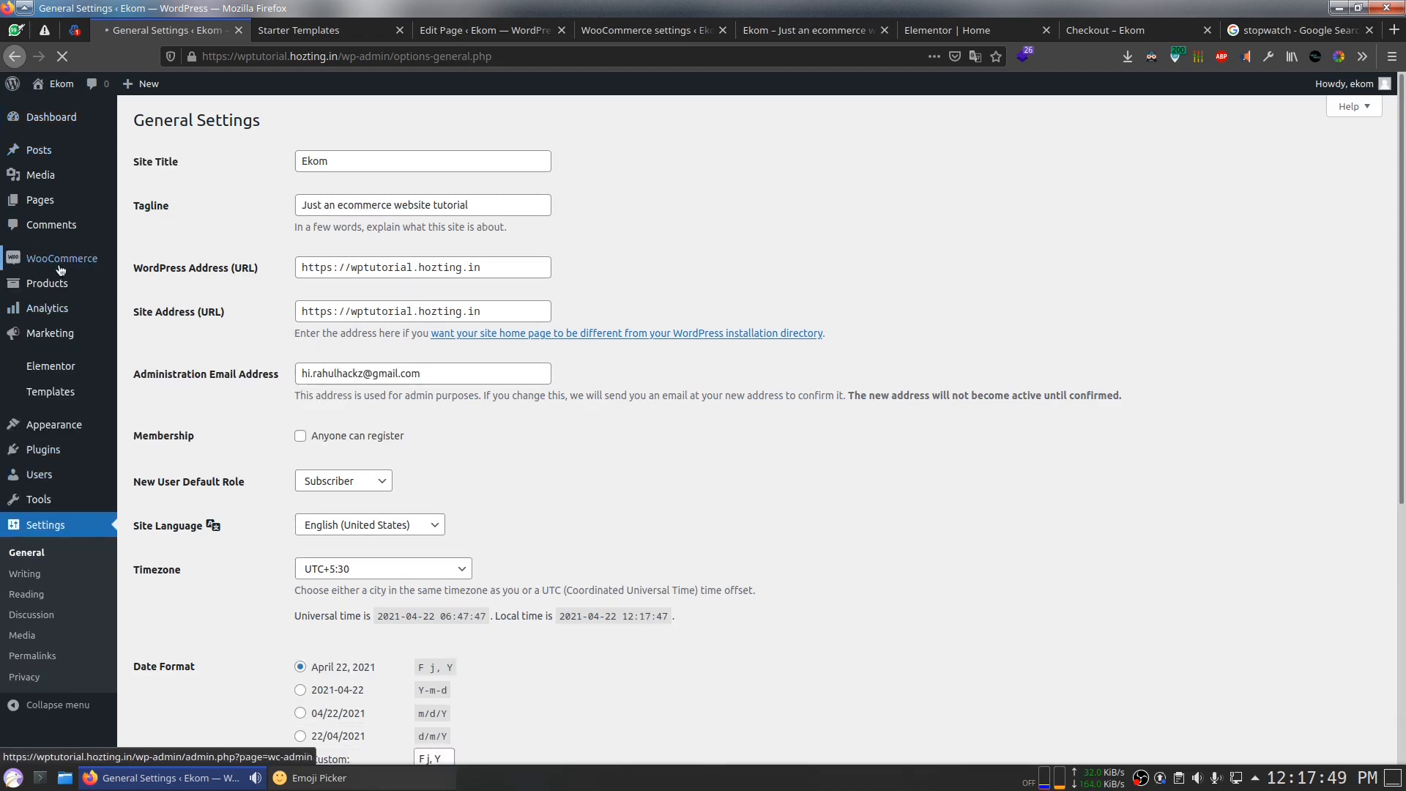
Step: Note order number 46 and open the WooCommerce Orders list showing it as Processing
left_click(71, 269)
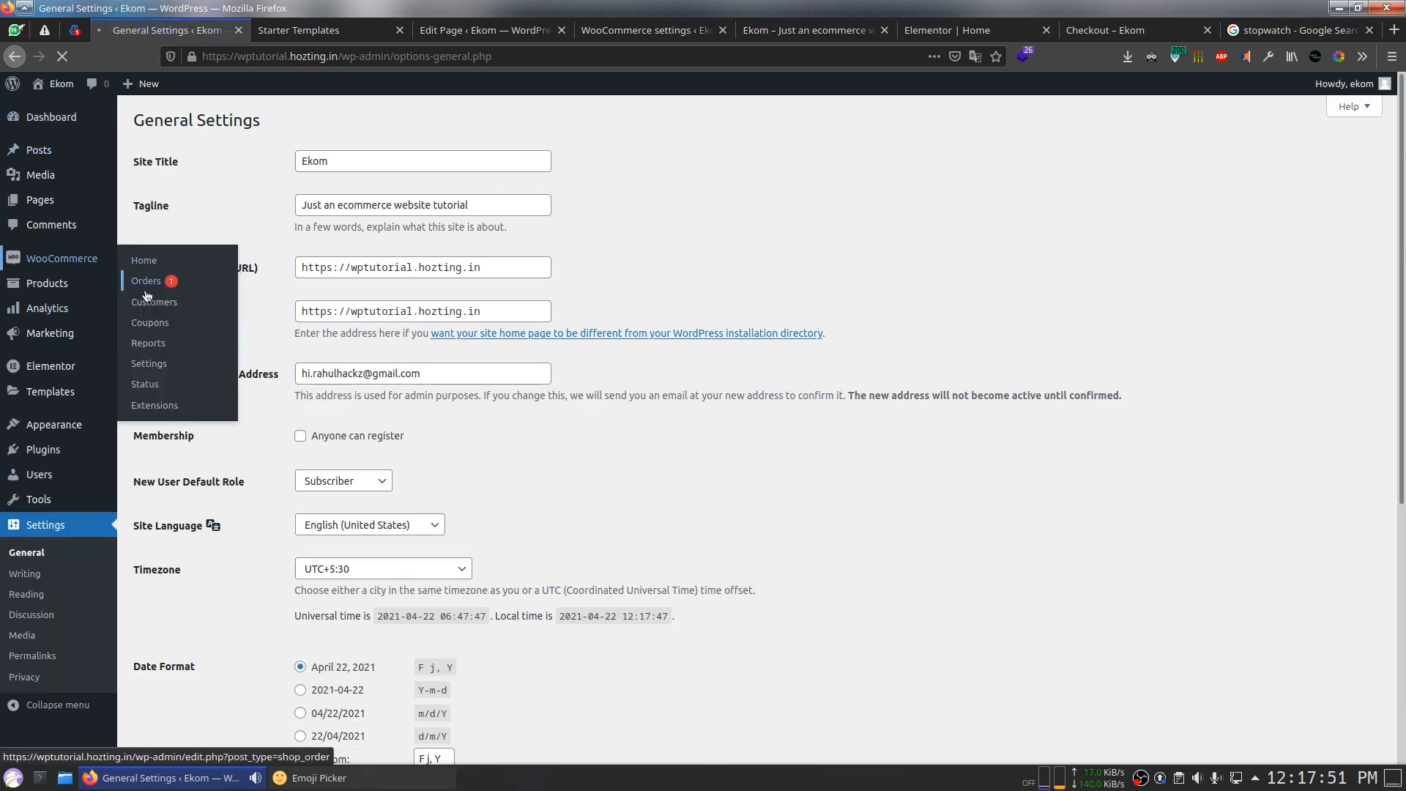
left_click(1105, 30)
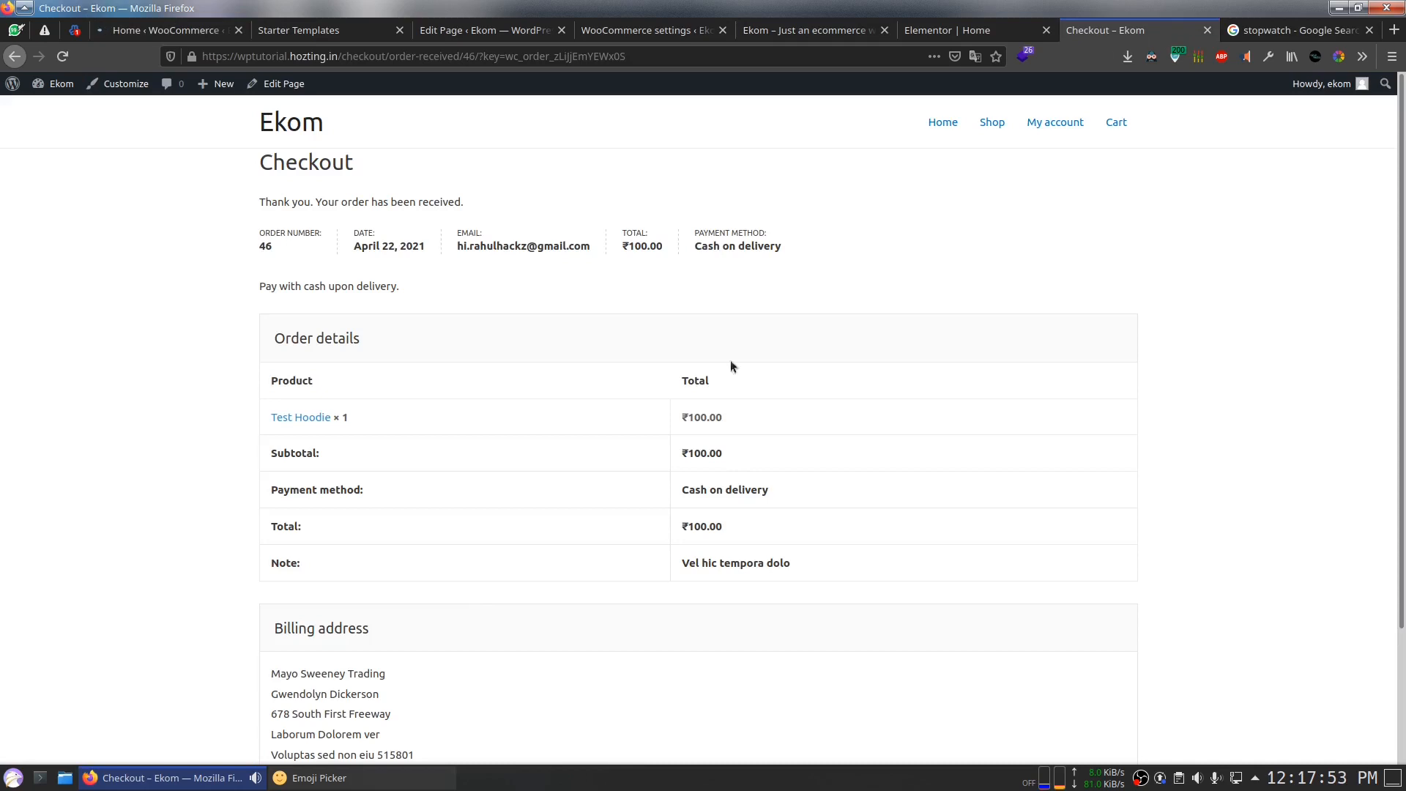
double_click(268, 249)
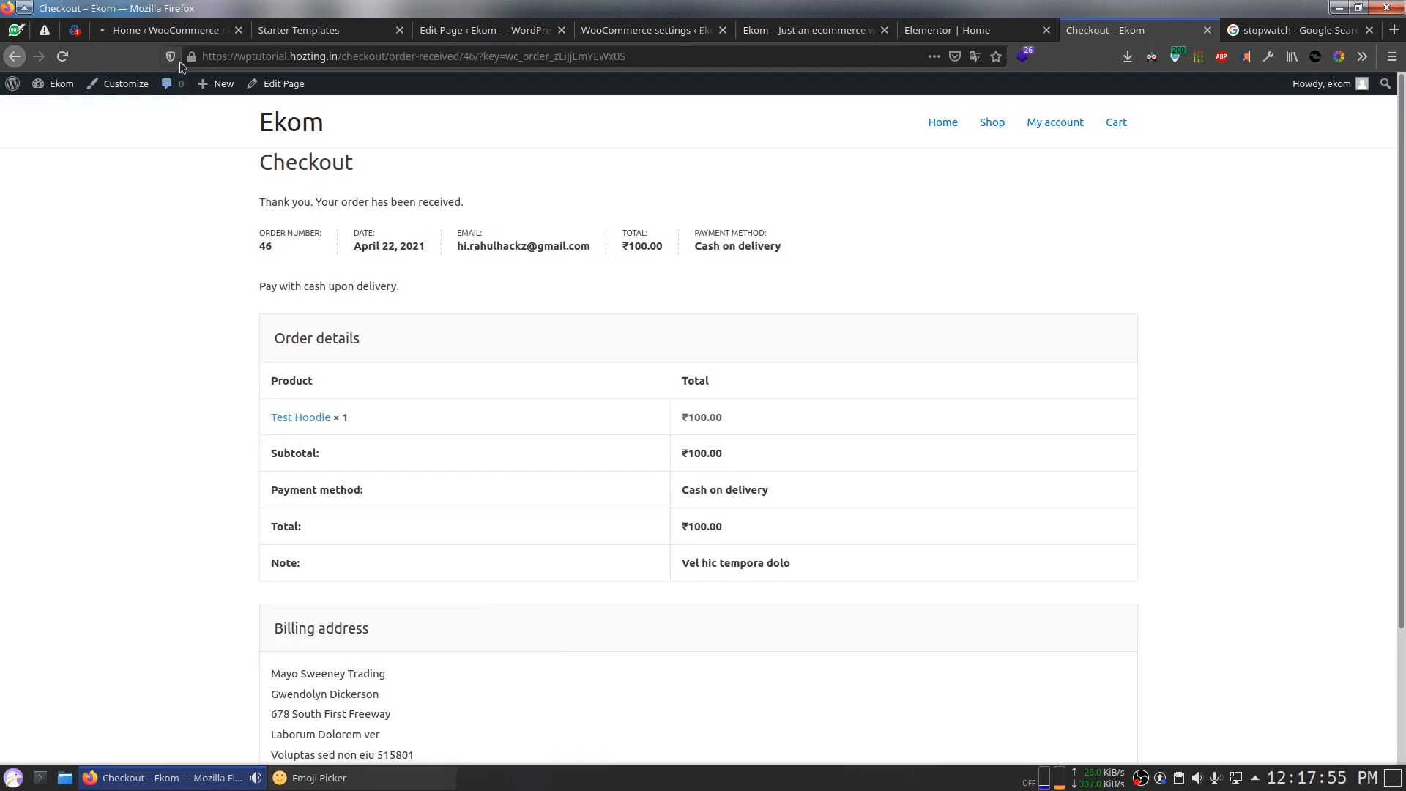
left_click(168, 30)
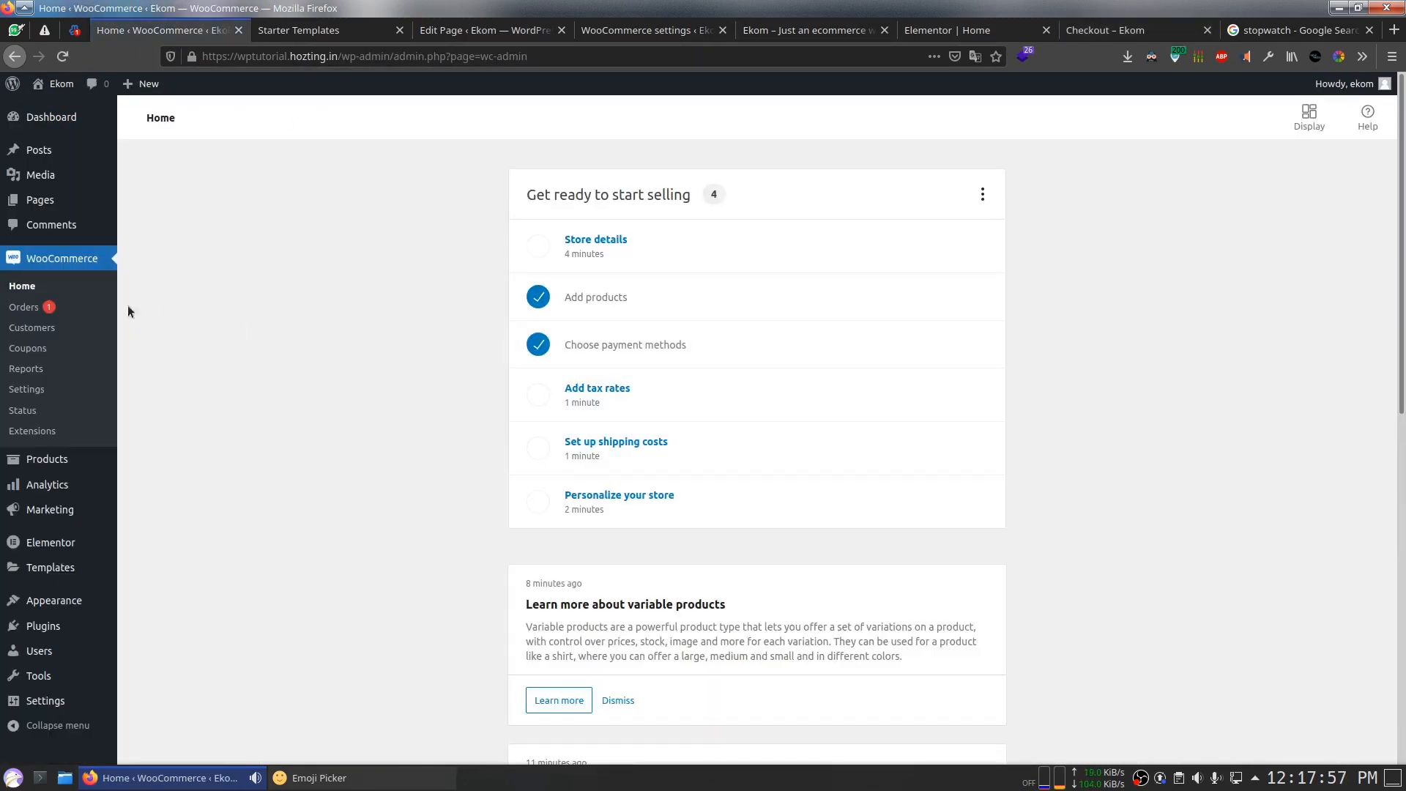
left_click(31, 327)
left_click(24, 307)
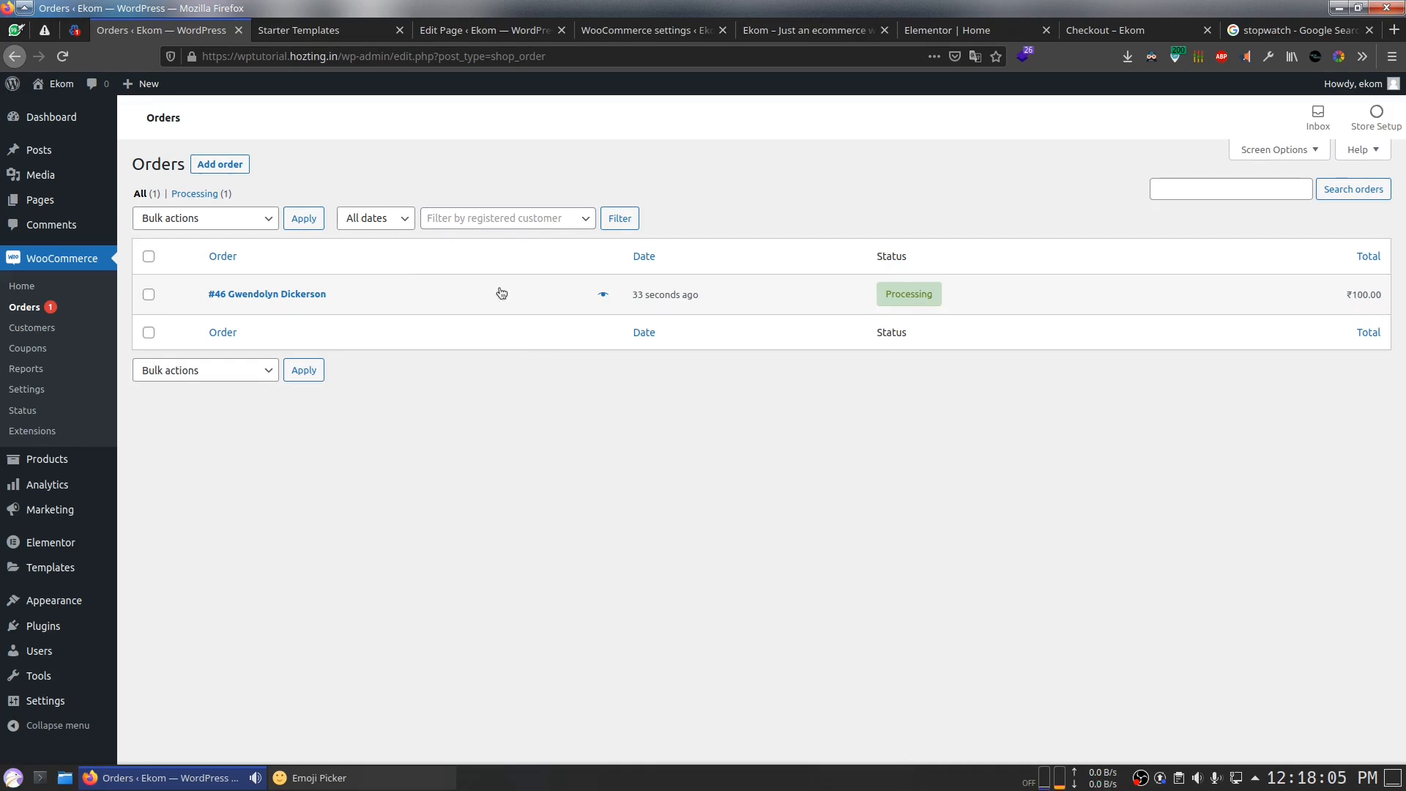
Step: Inspect order #46: Test Hoodie at ₹100.00, billing address and is_vat_exempt custom field
left_click(282, 297)
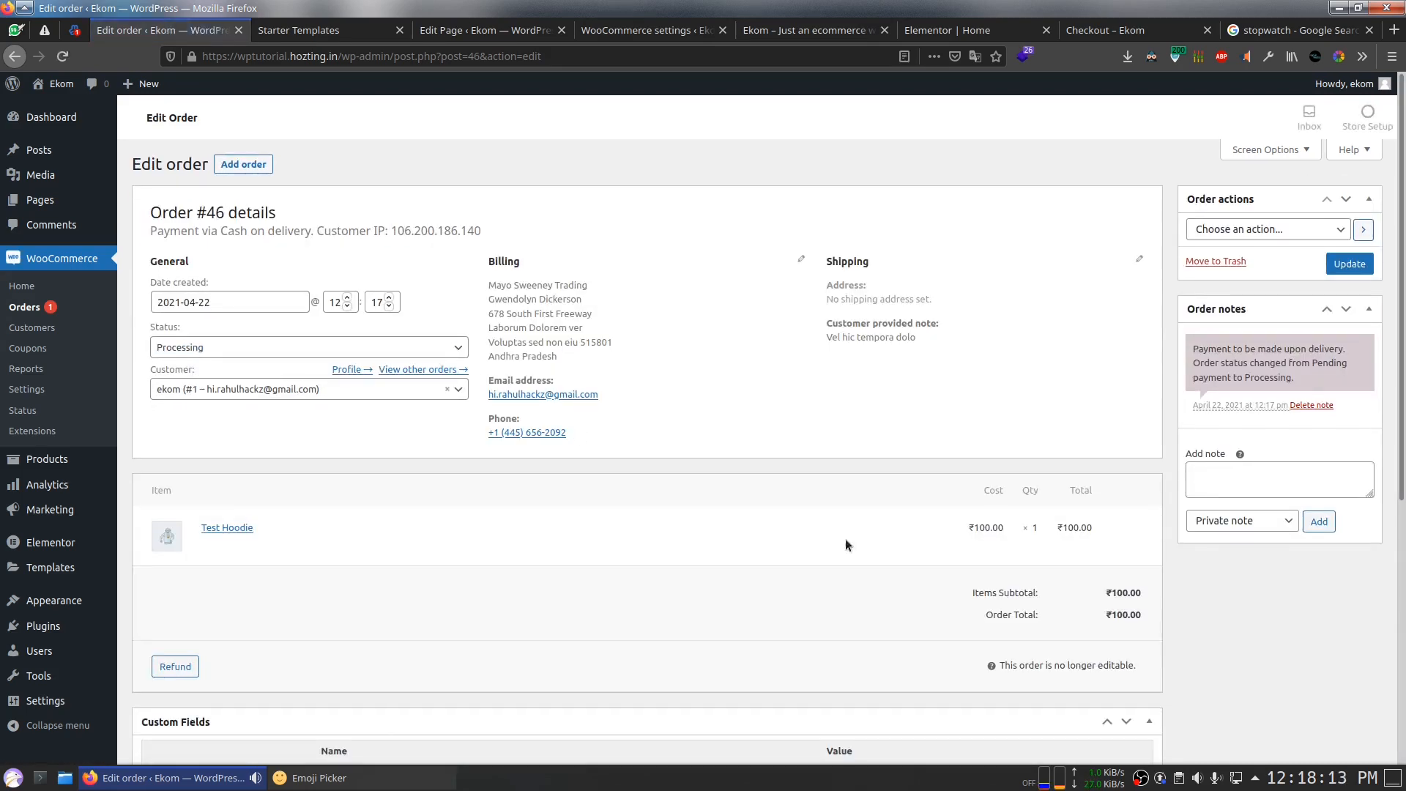
scroll(835, 540, "down", 5)
scroll(833, 541, "up", 2)
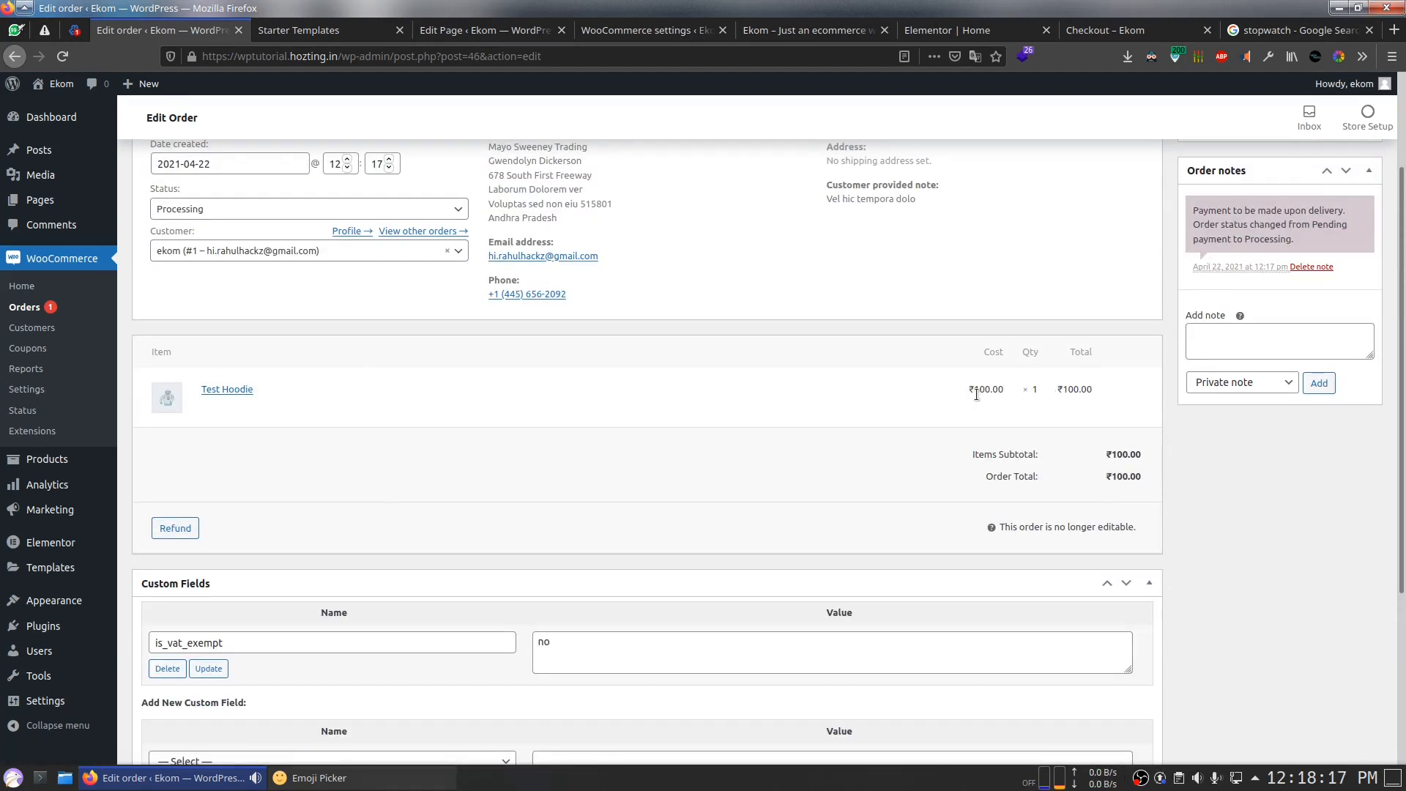
left_click(1012, 411)
scroll(1060, 436, "down", 3)
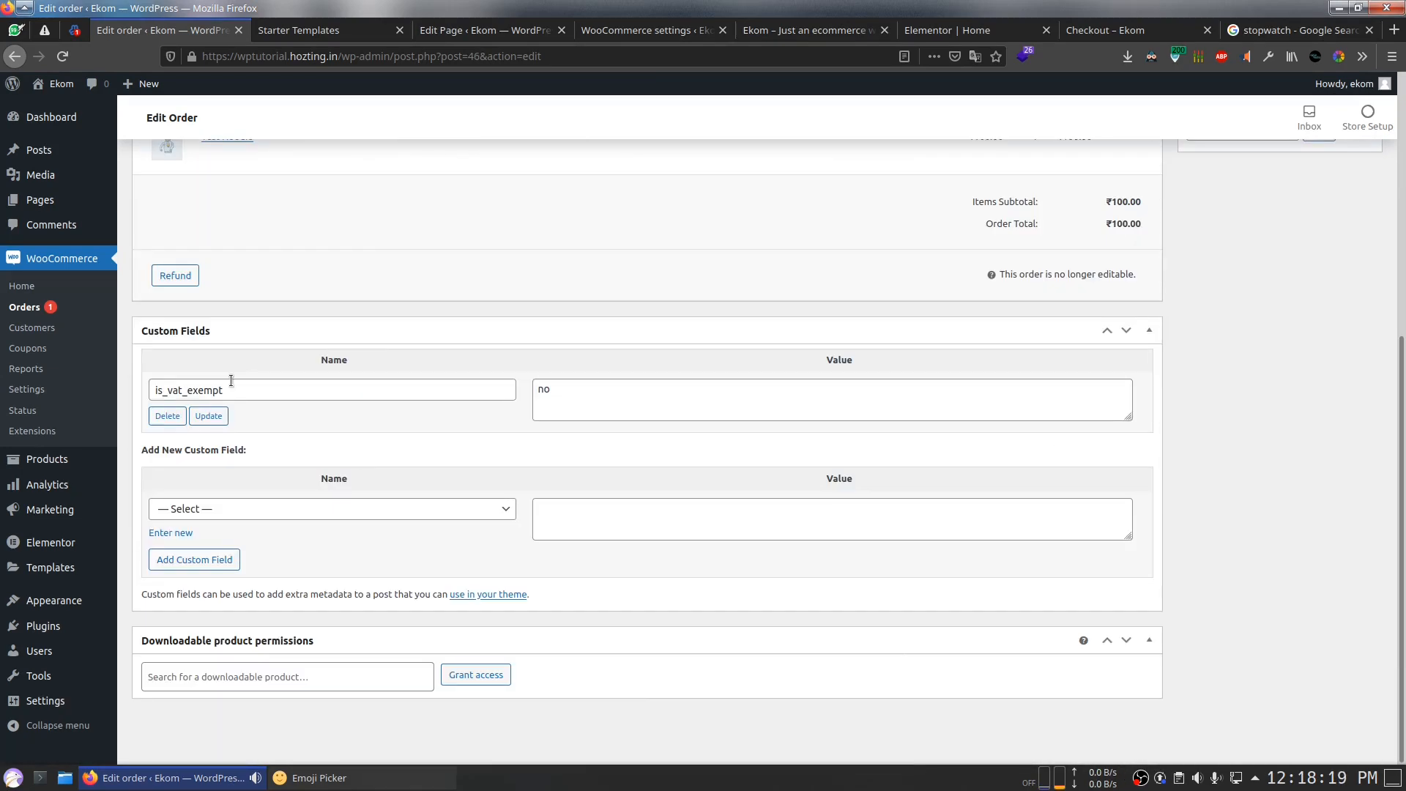
scroll(687, 474, "up", 5)
left_click_drag(482, 294, 568, 346)
mouse_move(558, 359)
left_mouse_down()
mouse_move(511, 328)
mouse_move(490, 288)
mouse_move(557, 293)
mouse_move(583, 353)
left_mouse_up()
left_click(581, 350)
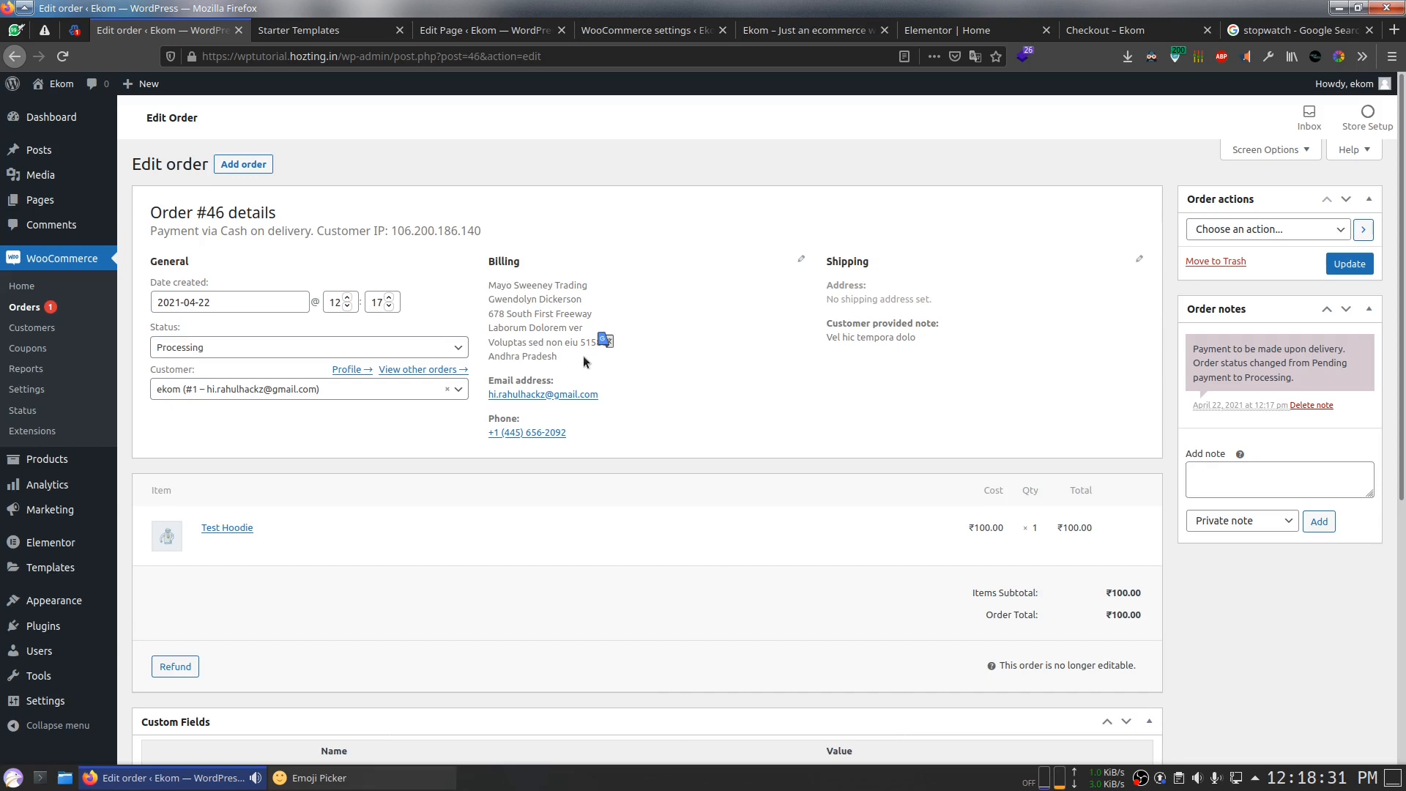
scroll(583, 354, "down", 5)
key("alt+space")
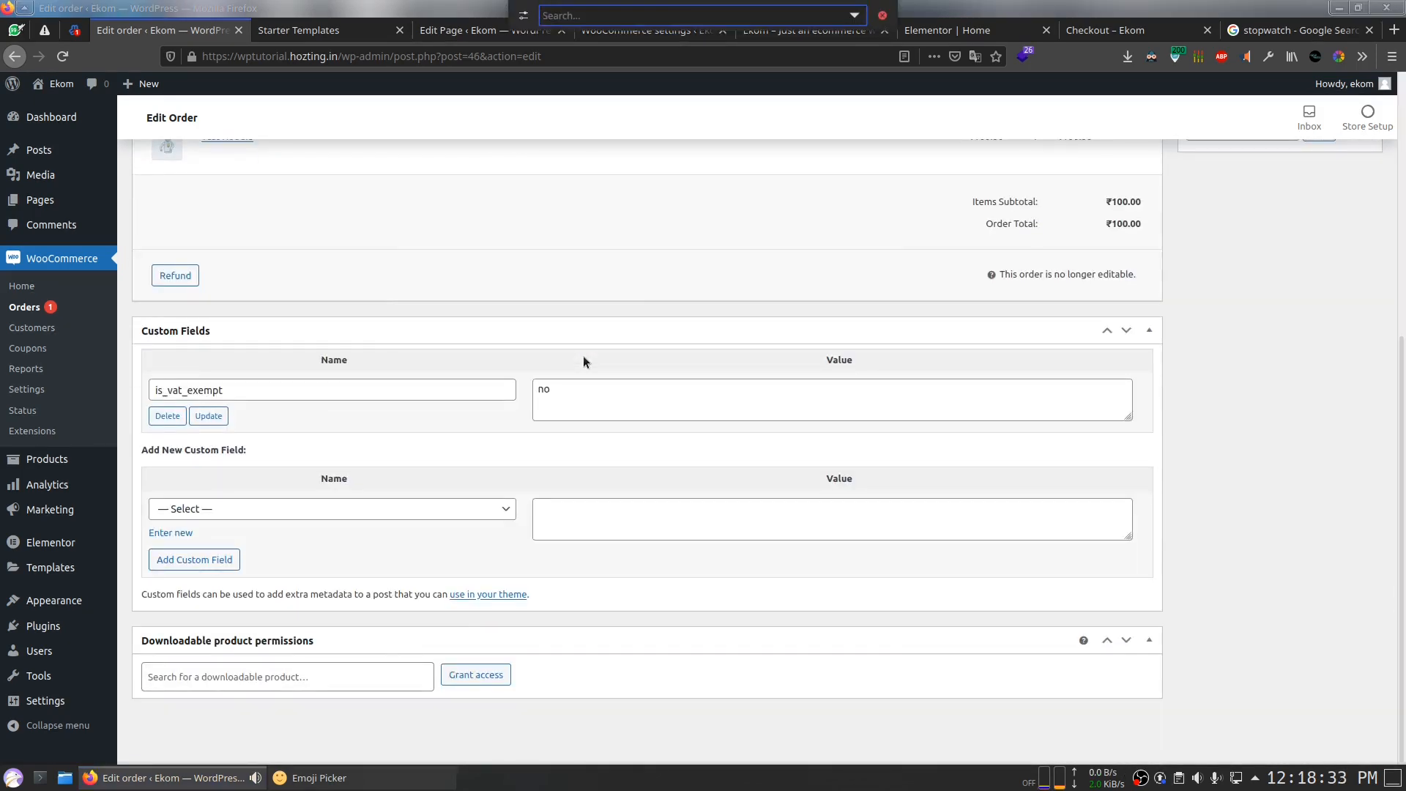
Step: Launch Kate via KRunner, close the Search and Replace panel and zoom in
type("kate")
key("Return")
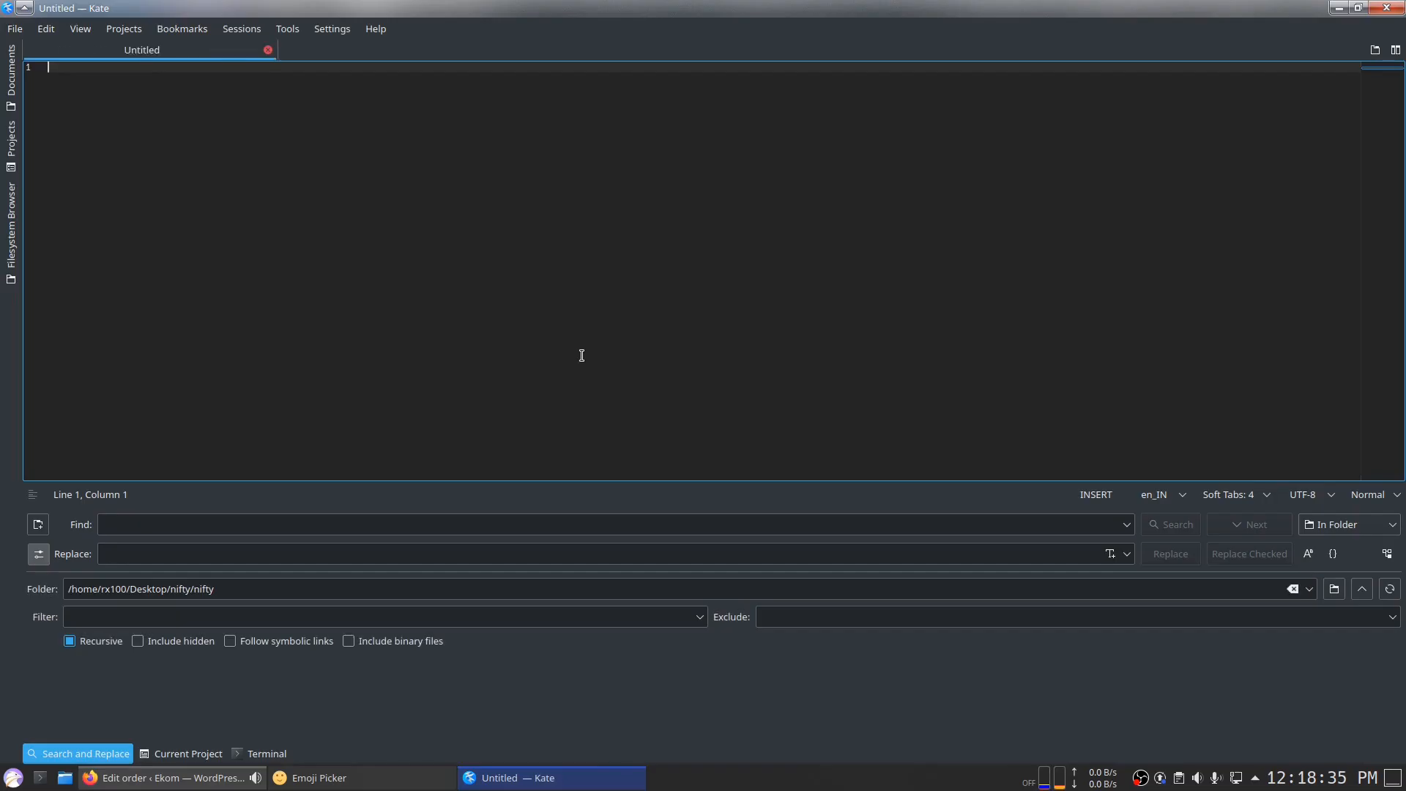
left_click(126, 747)
scroll(329, 372, "up", 4)
scroll(329, 372, "up", 3)
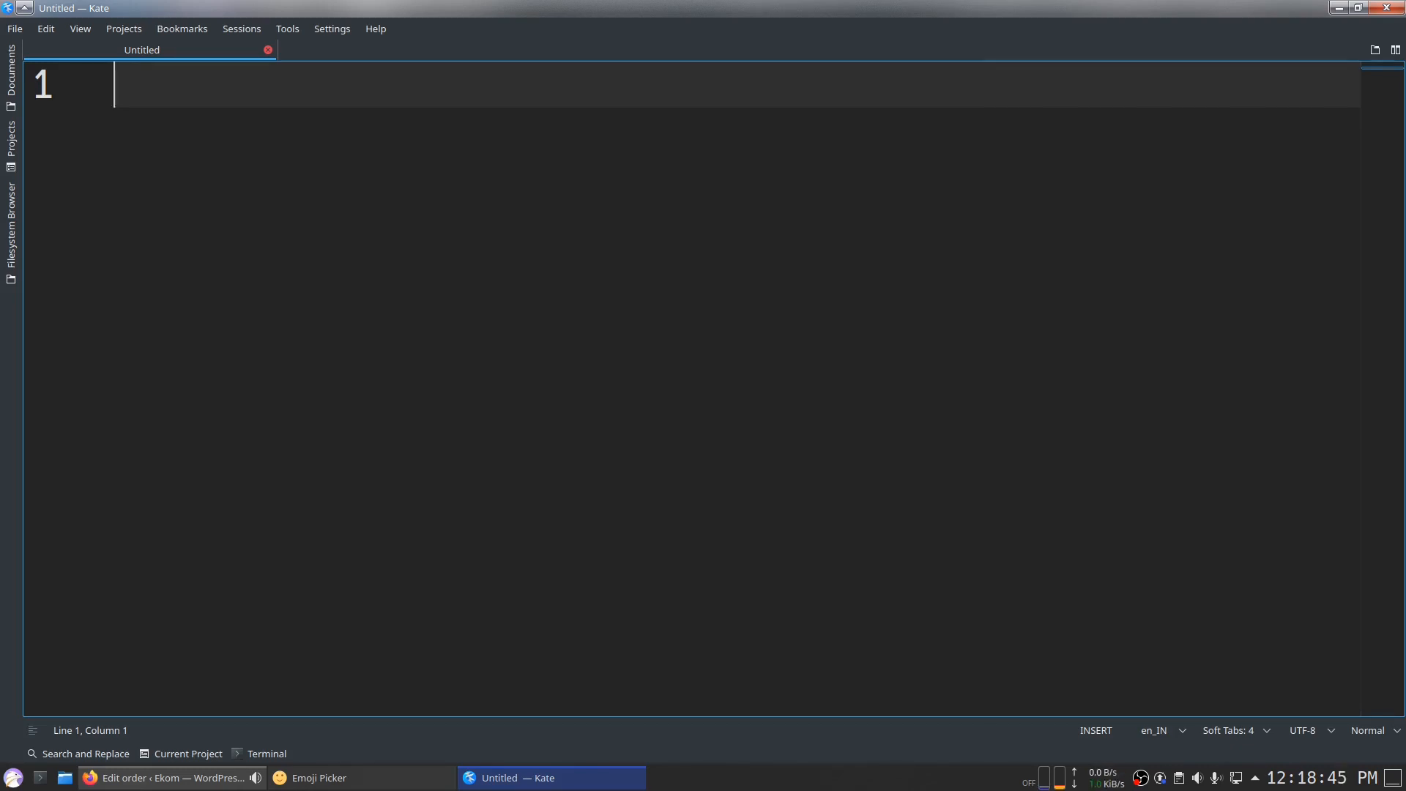
Step: Type "Use for your own works" and "Develop this for clients" on two lines
type("Use for your ")
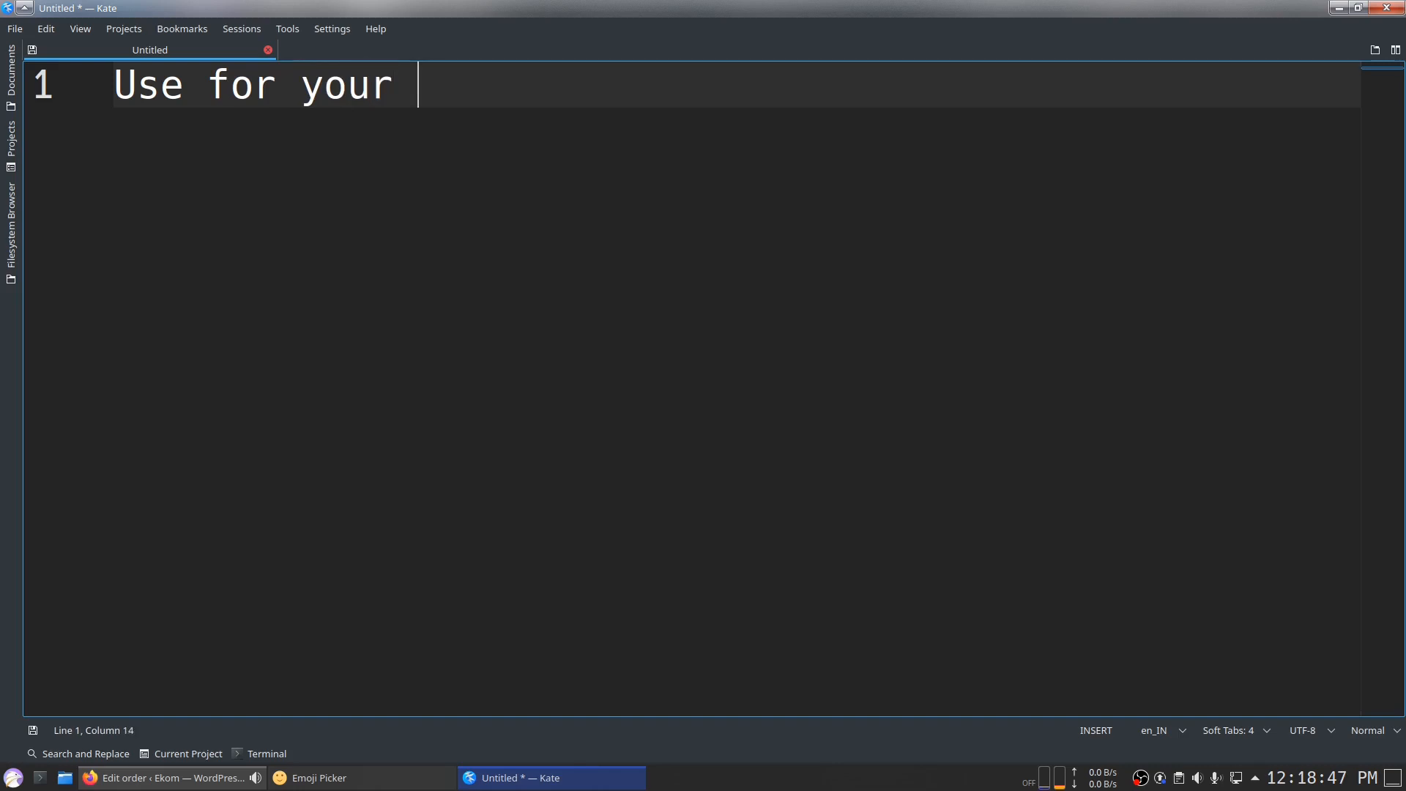
type("own workd")
key("BackSpace")
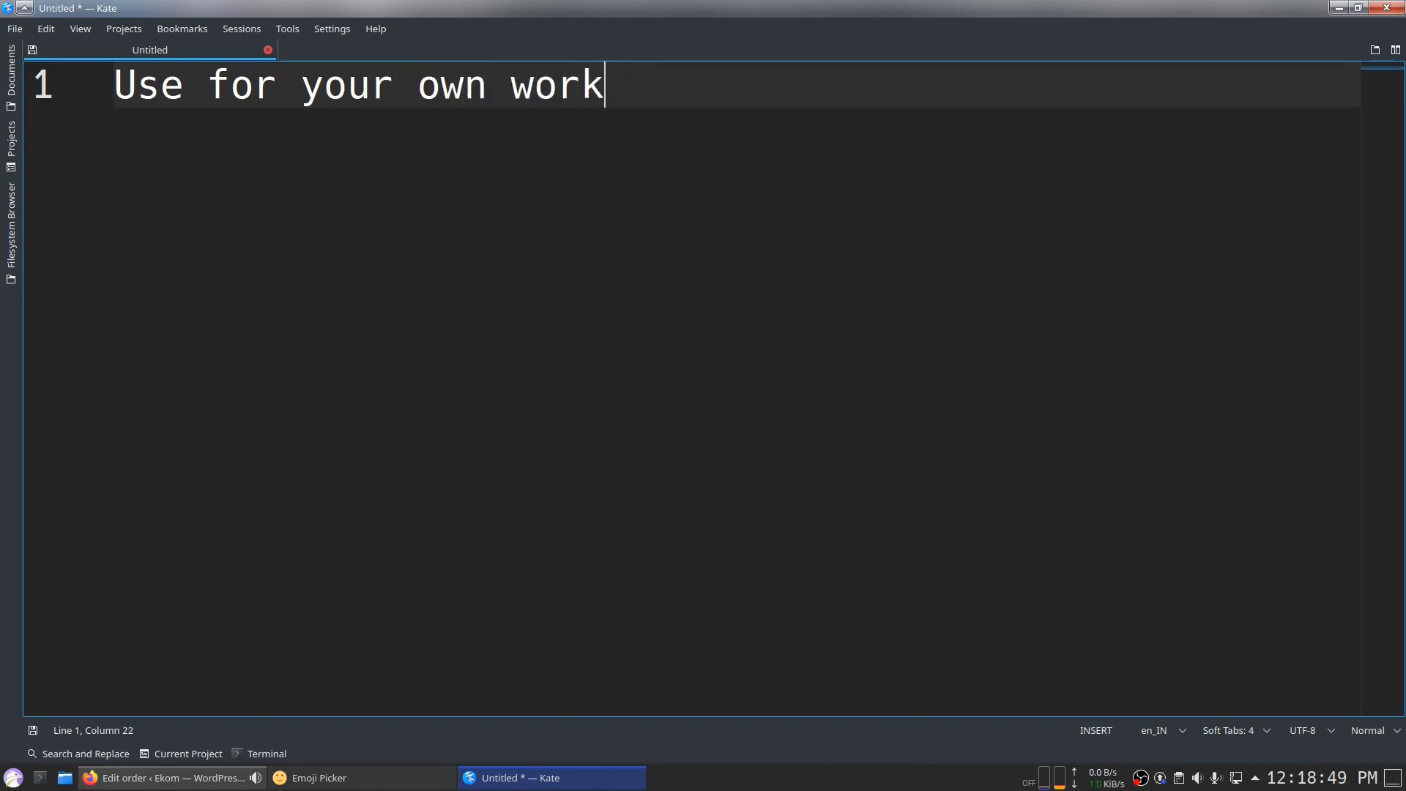
type("d")
key("BackSpace")
type("s")
key("Return")
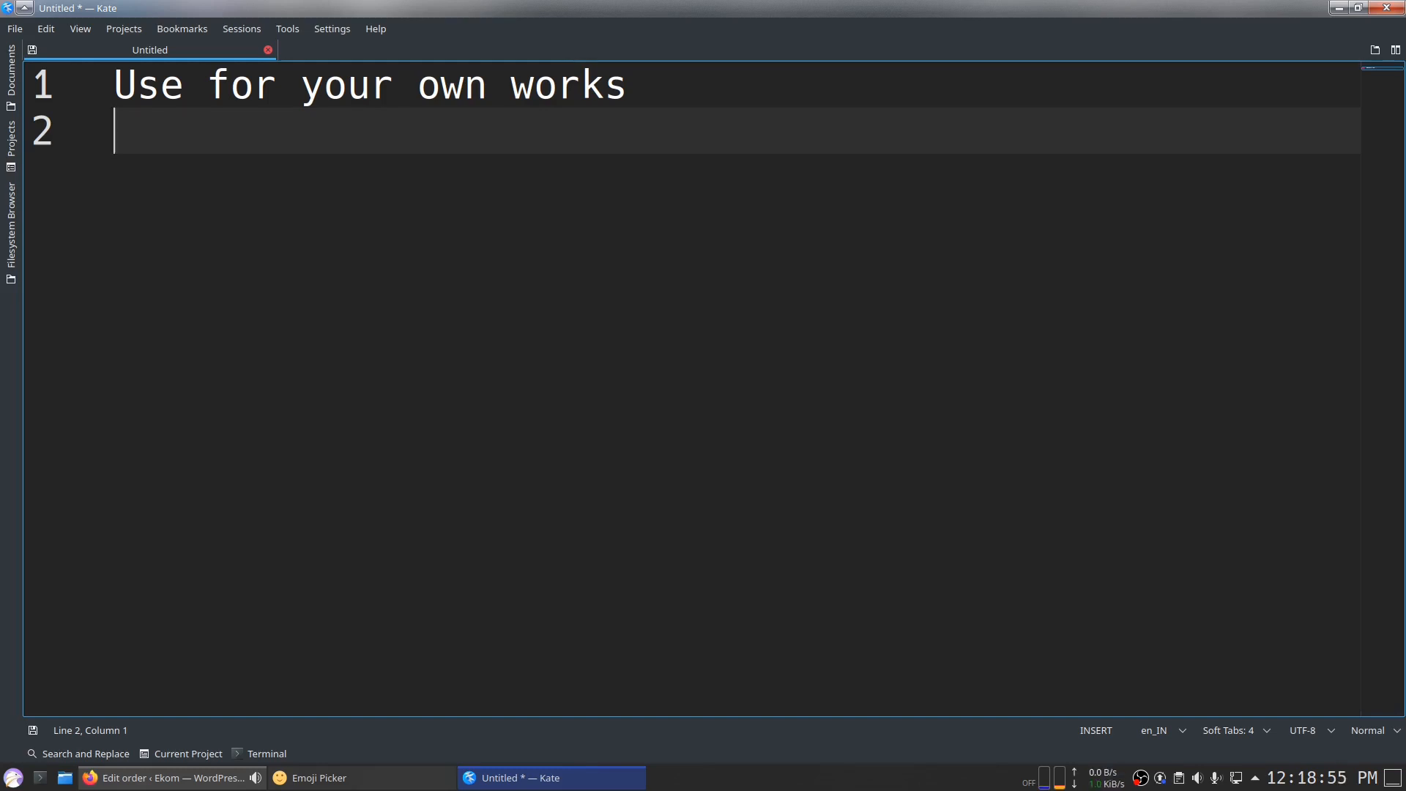
type("Develop this for clients")
Step: Append "- Money" to the end of both lines
left_click(765, 101)
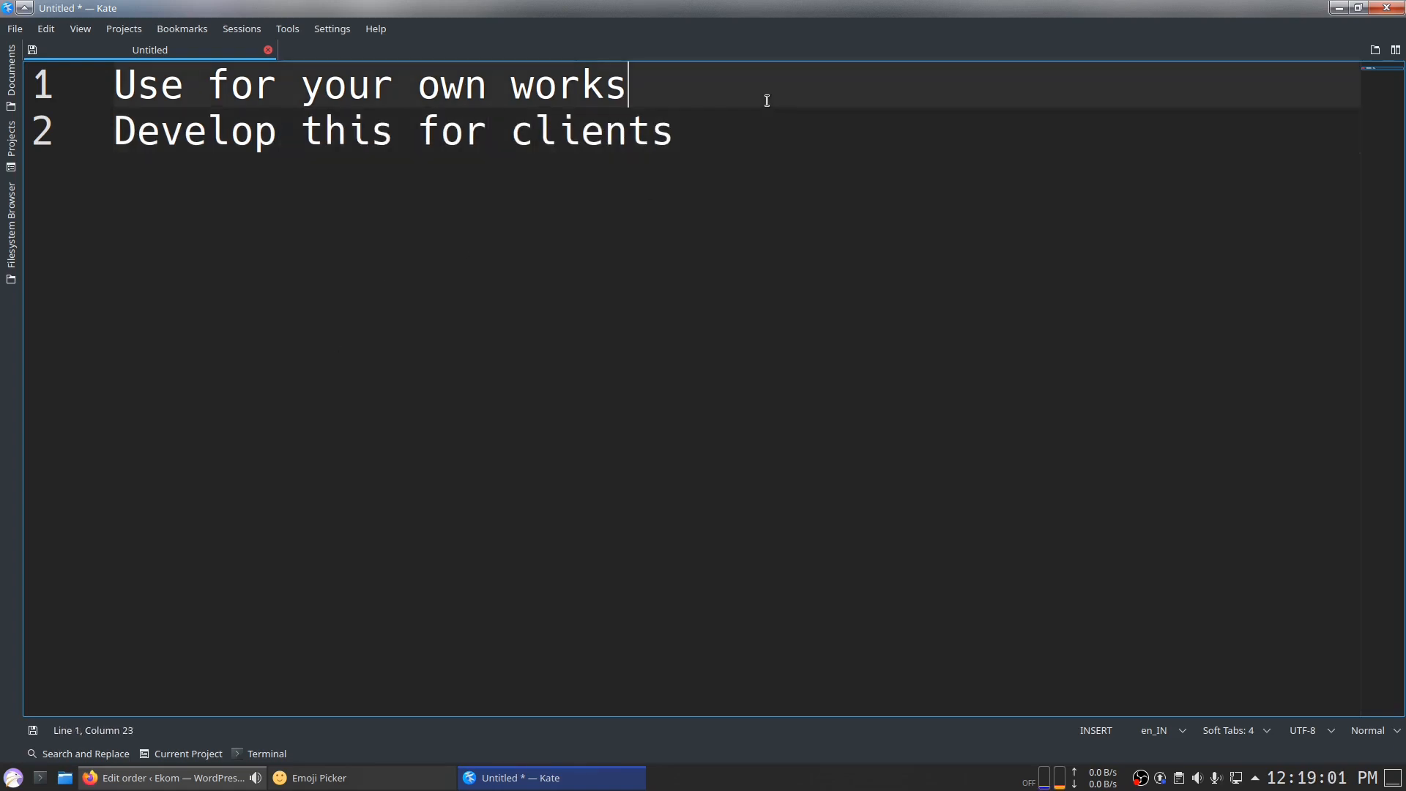
type("- C")
key("BackSpace")
type("Money")
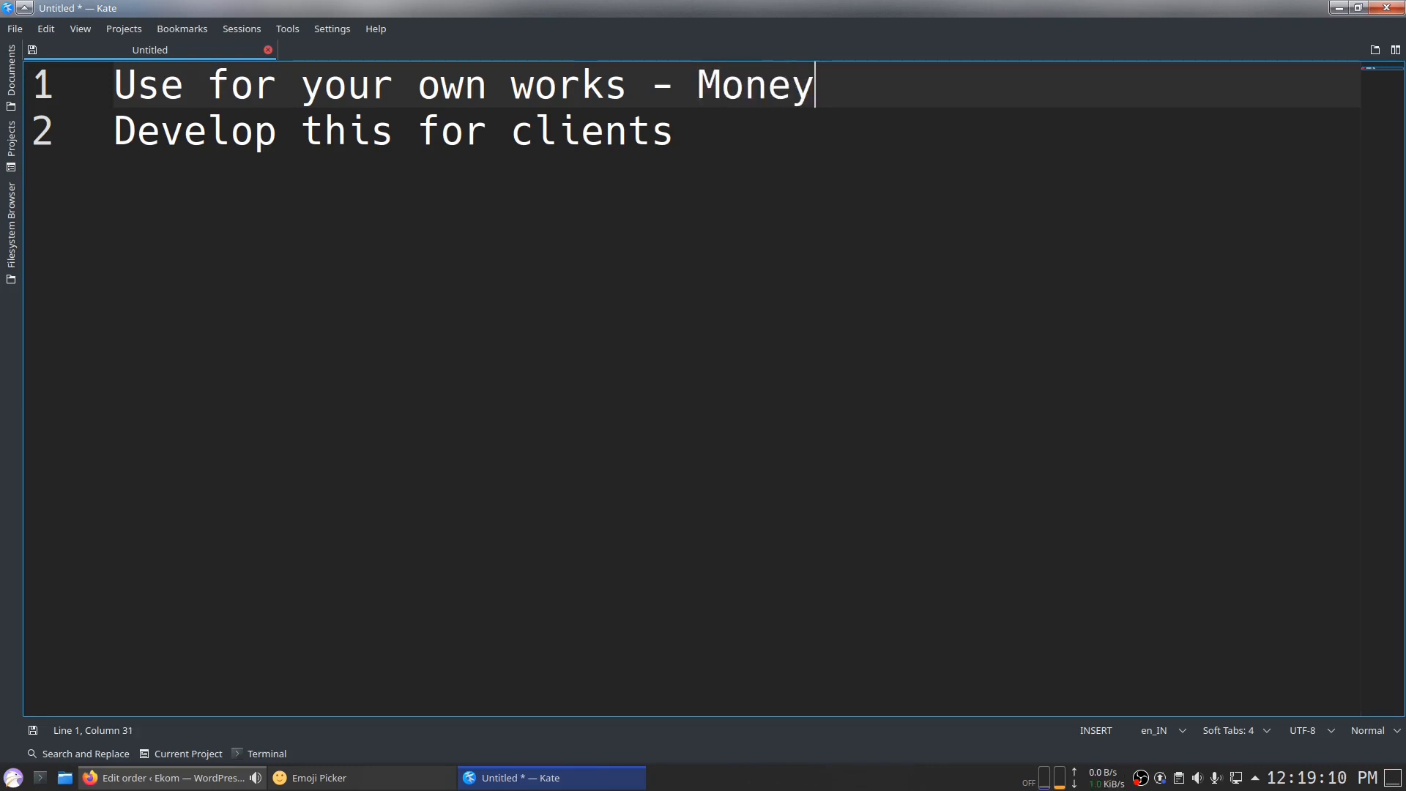
key("Down")
type("- ")
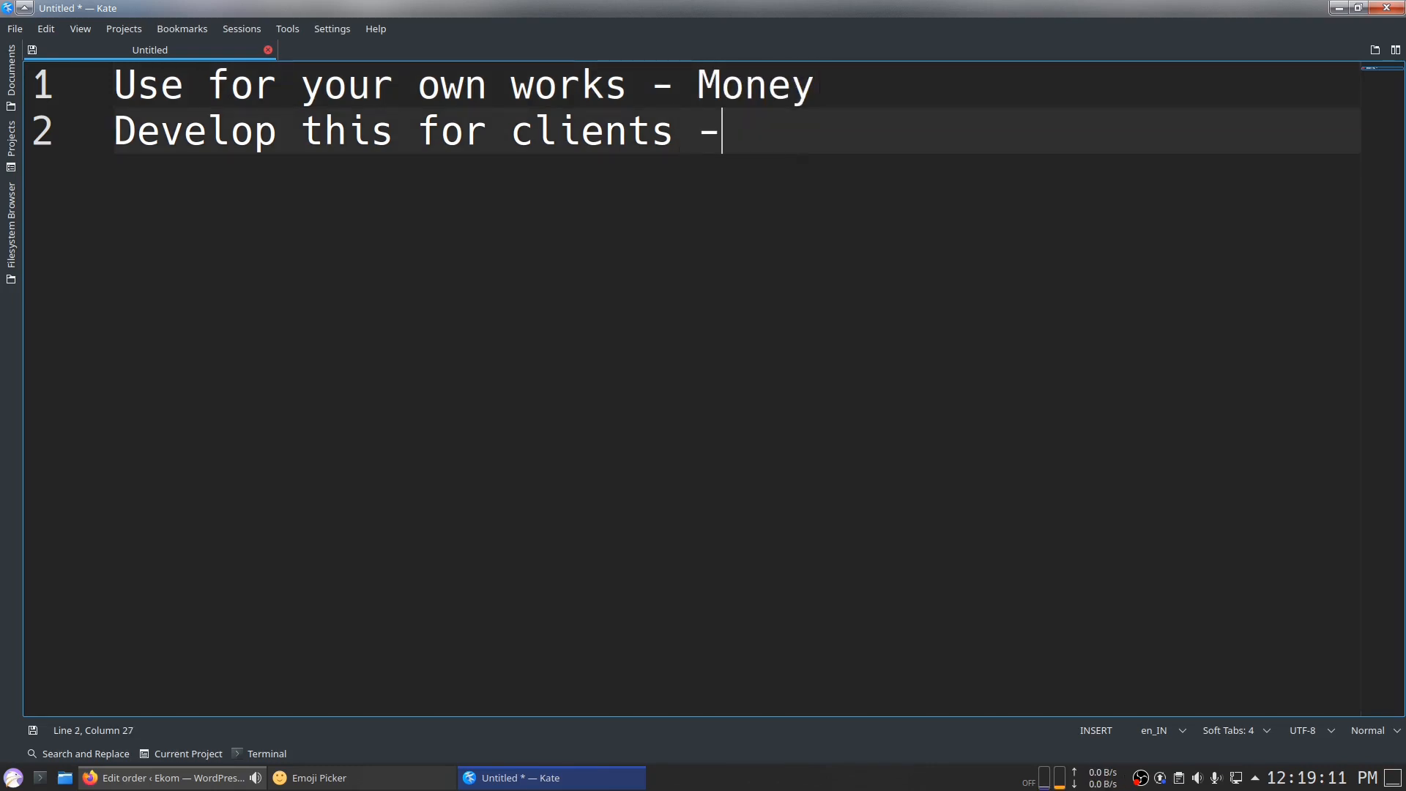
type("Money")
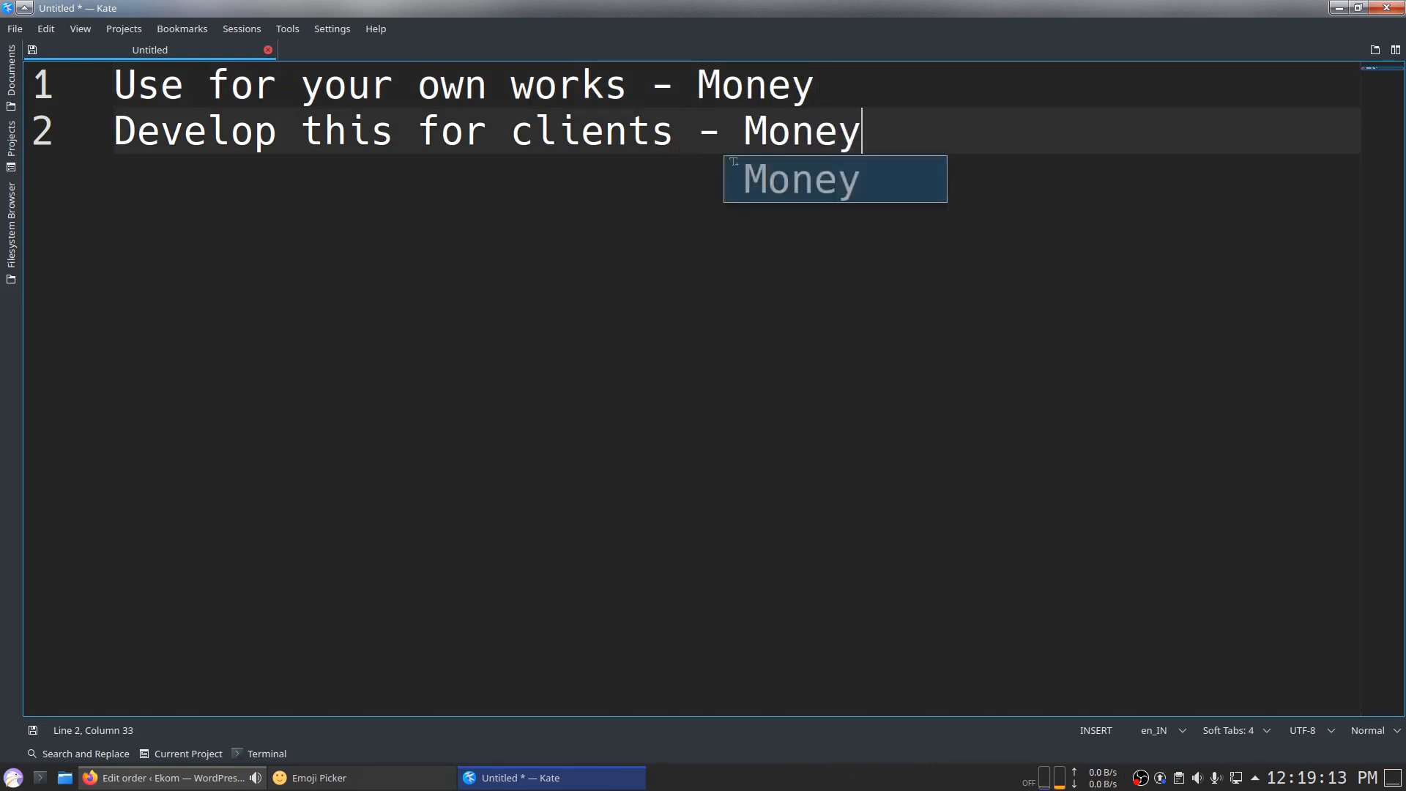
left_click_drag(675, 132, 88, 132)
left_click(299, 256)
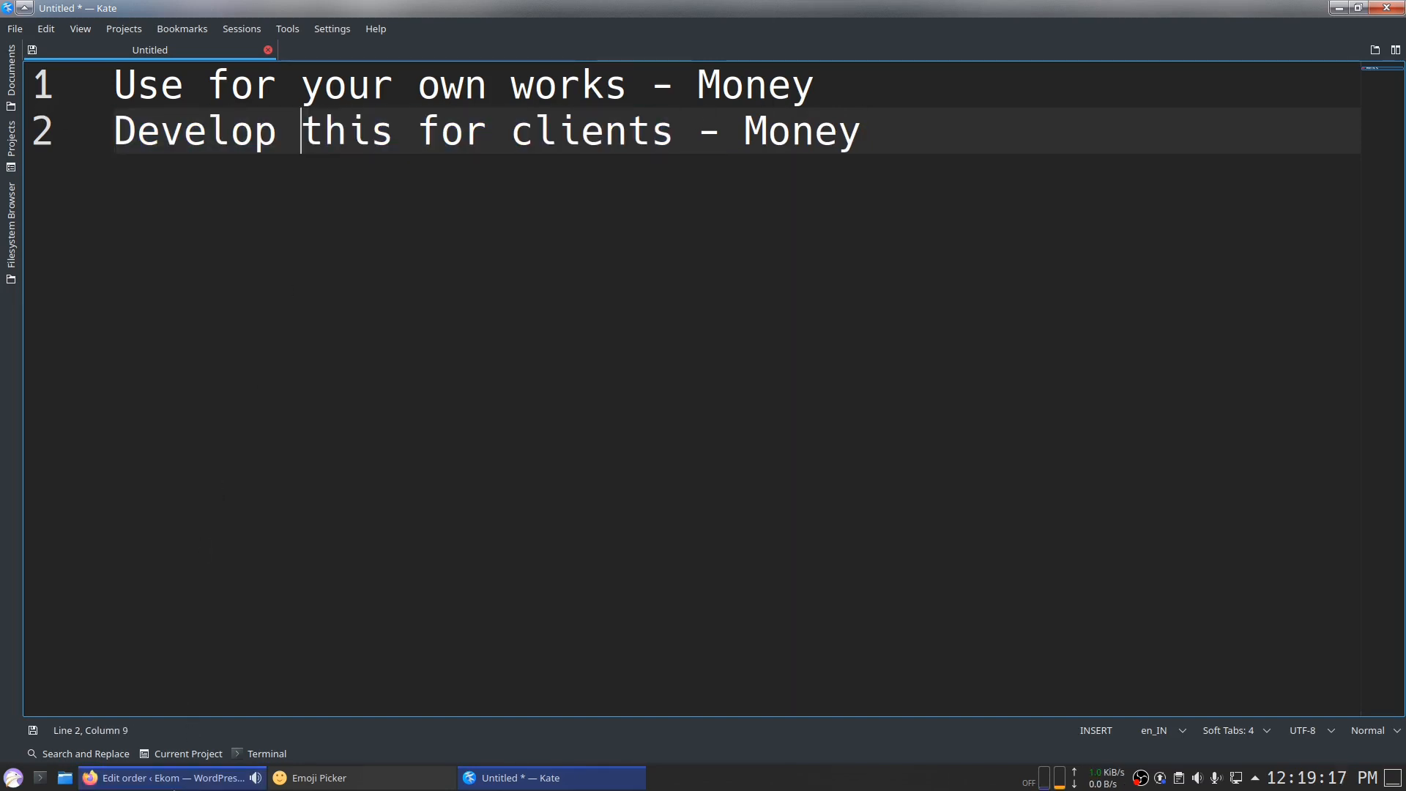
left_click(807, 602)
left_click(975, 299)
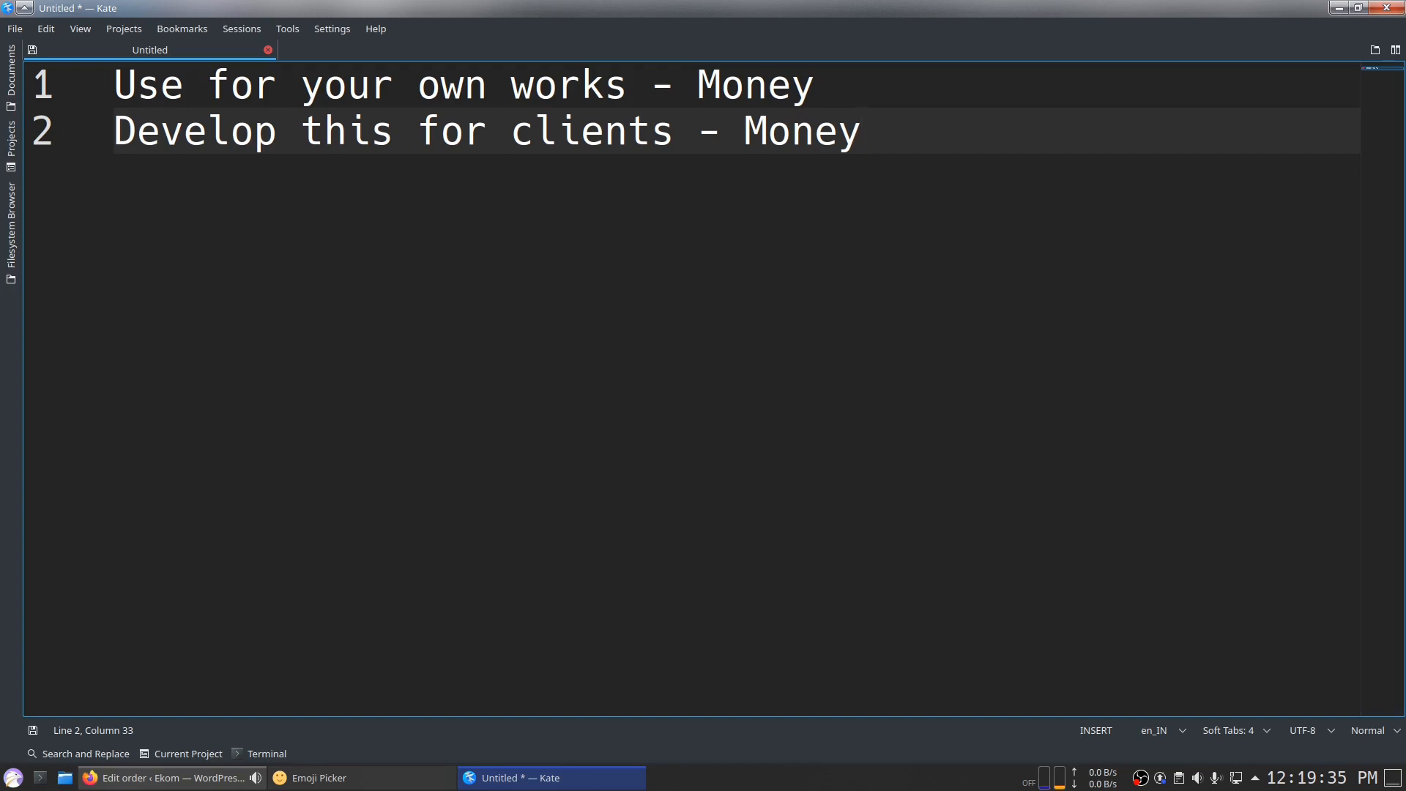
Step: Leave Kate and bring Firefox back, showing the WooCommerce Edit Order page
left_click(168, 778)
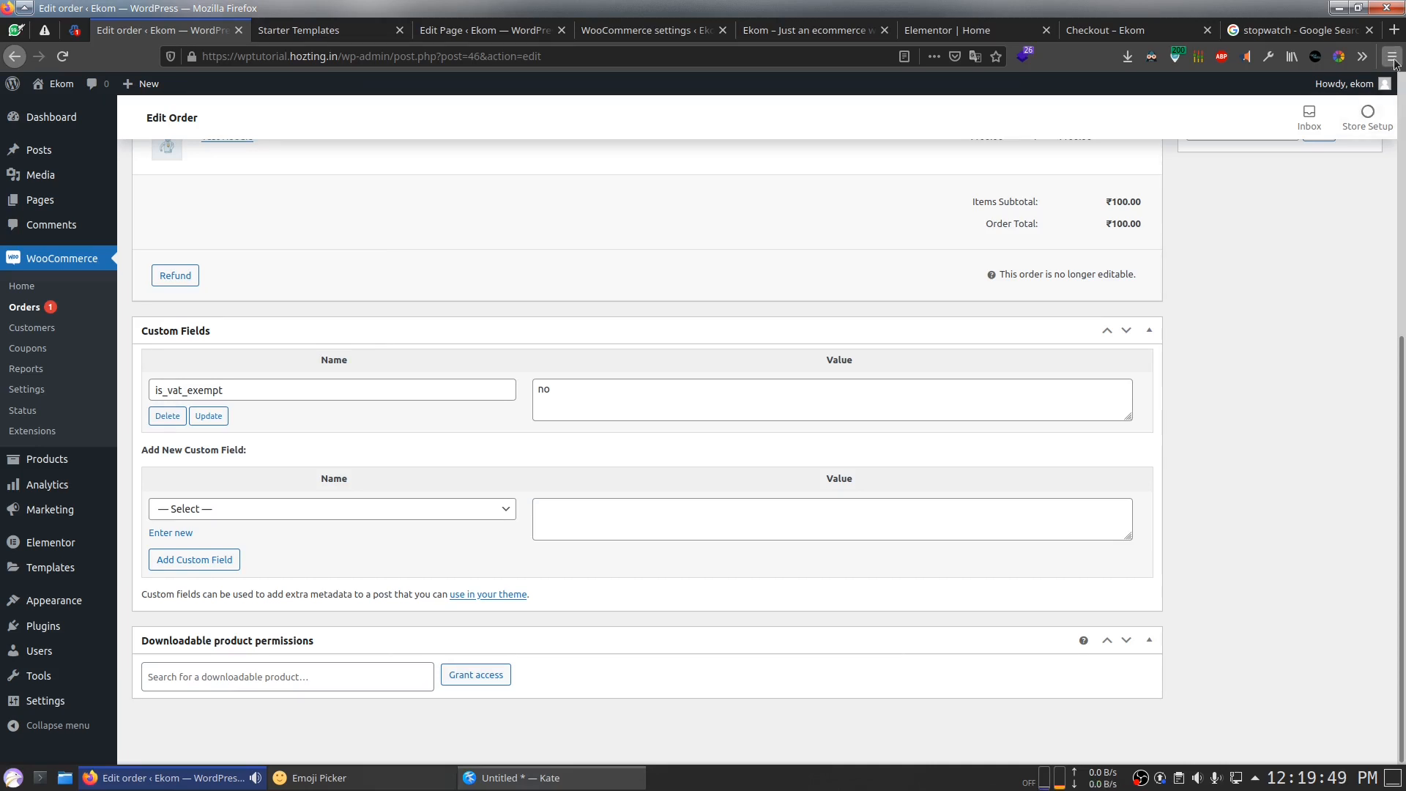
Step: Search Google for "rvrss" in a new browser tab
left_click(1393, 30)
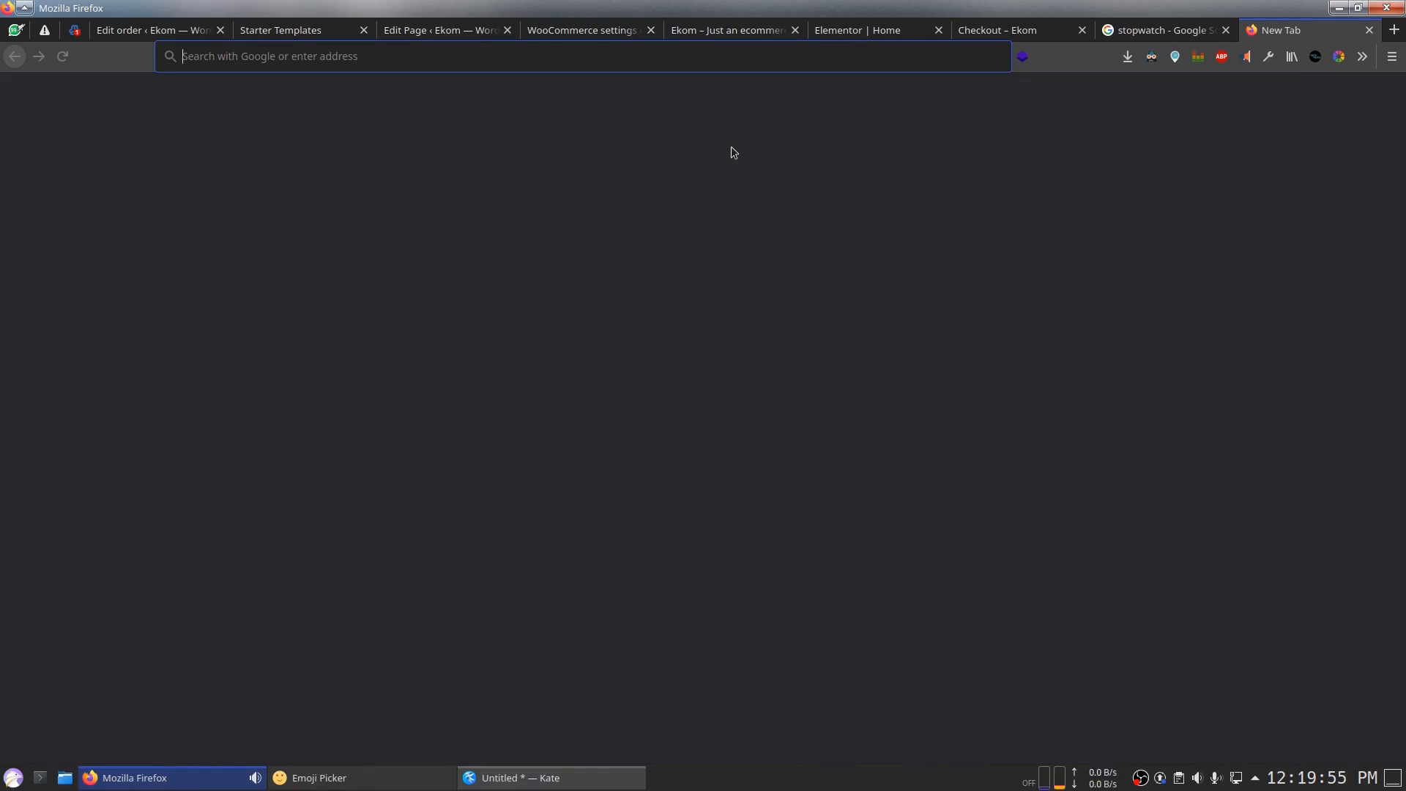
type("rvrss")
key("Return")
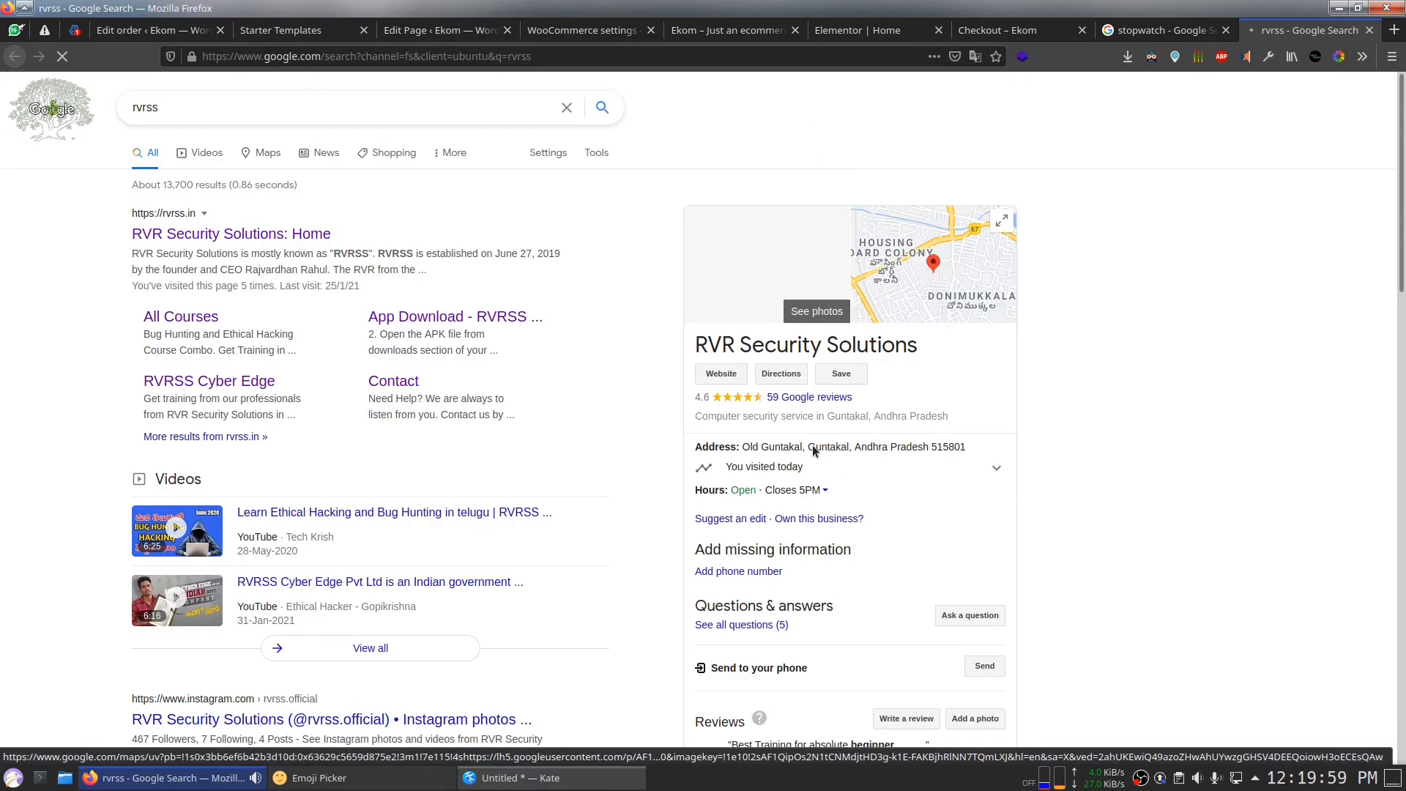
scroll(848, 476, "down", 2)
scroll(848, 477, "up", 2)
Step: Open the RVR Security Solutions website in a background tab from the results, then return to the results
triple_click(794, 342)
left_click(1211, 410)
mouse_move(694, 347)
left_mouse_down()
mouse_move(920, 348)
mouse_move(707, 358)
left_mouse_up()
triple_click(704, 358)
left_click(1152, 364)
scroll(1026, 449, "down", 2)
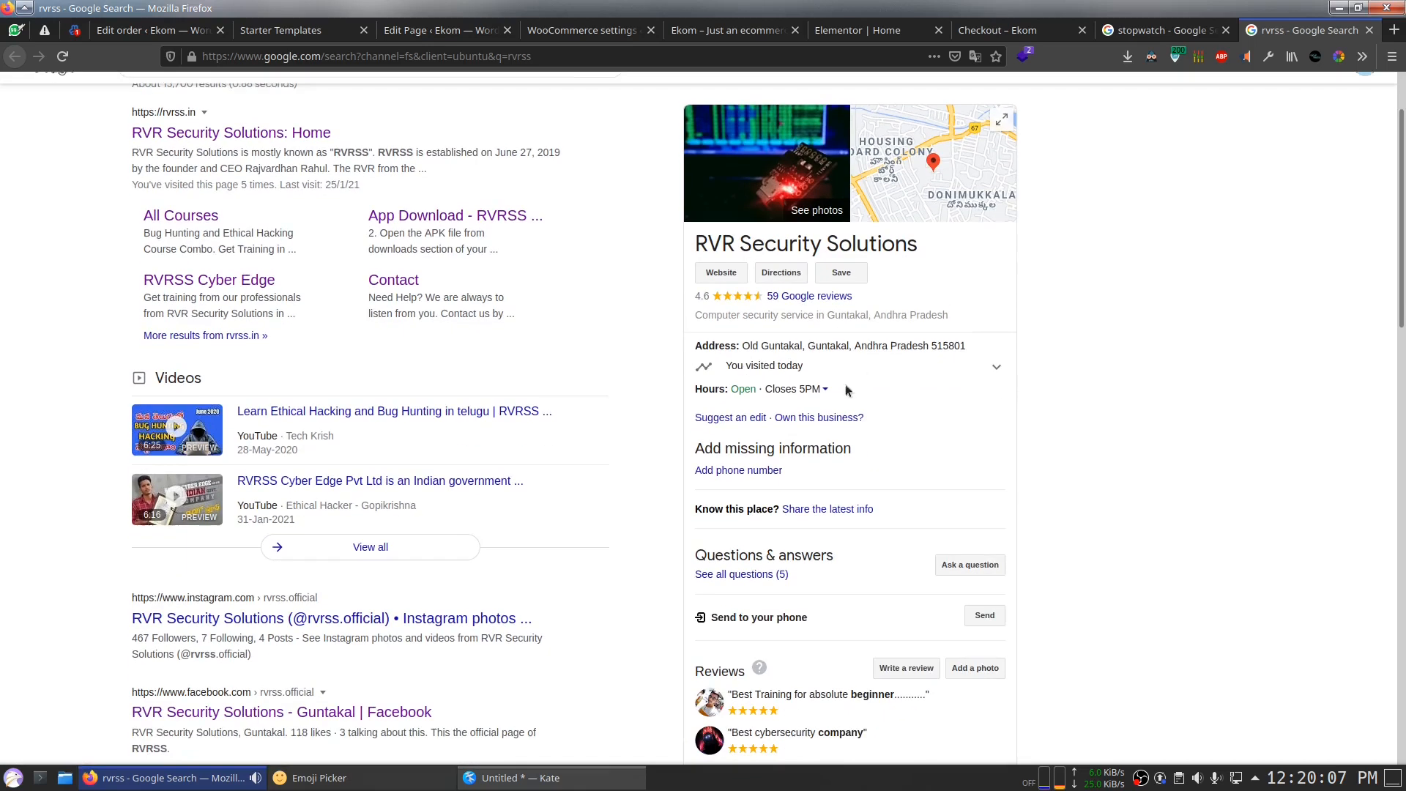
middle_click(725, 280)
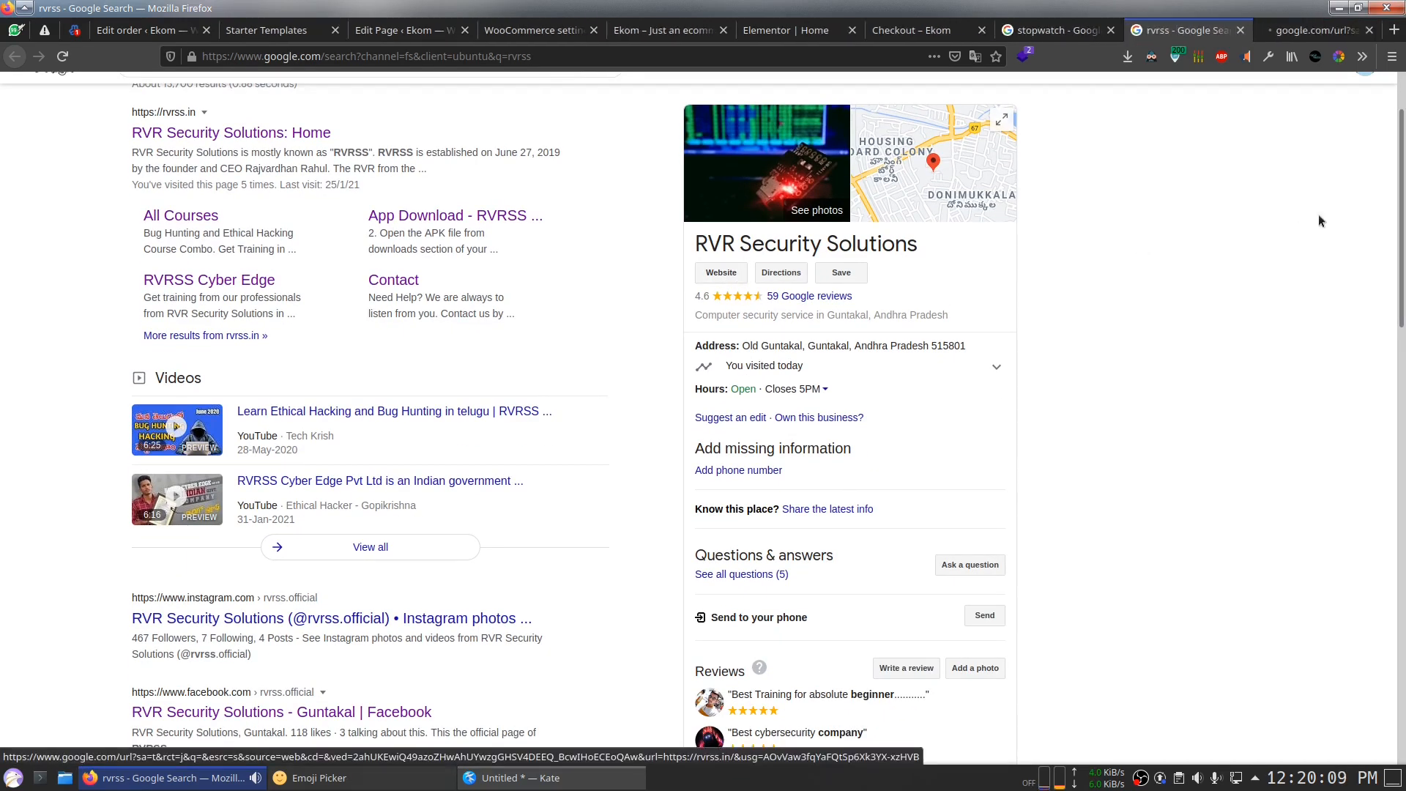
key("ctrl+Tab")
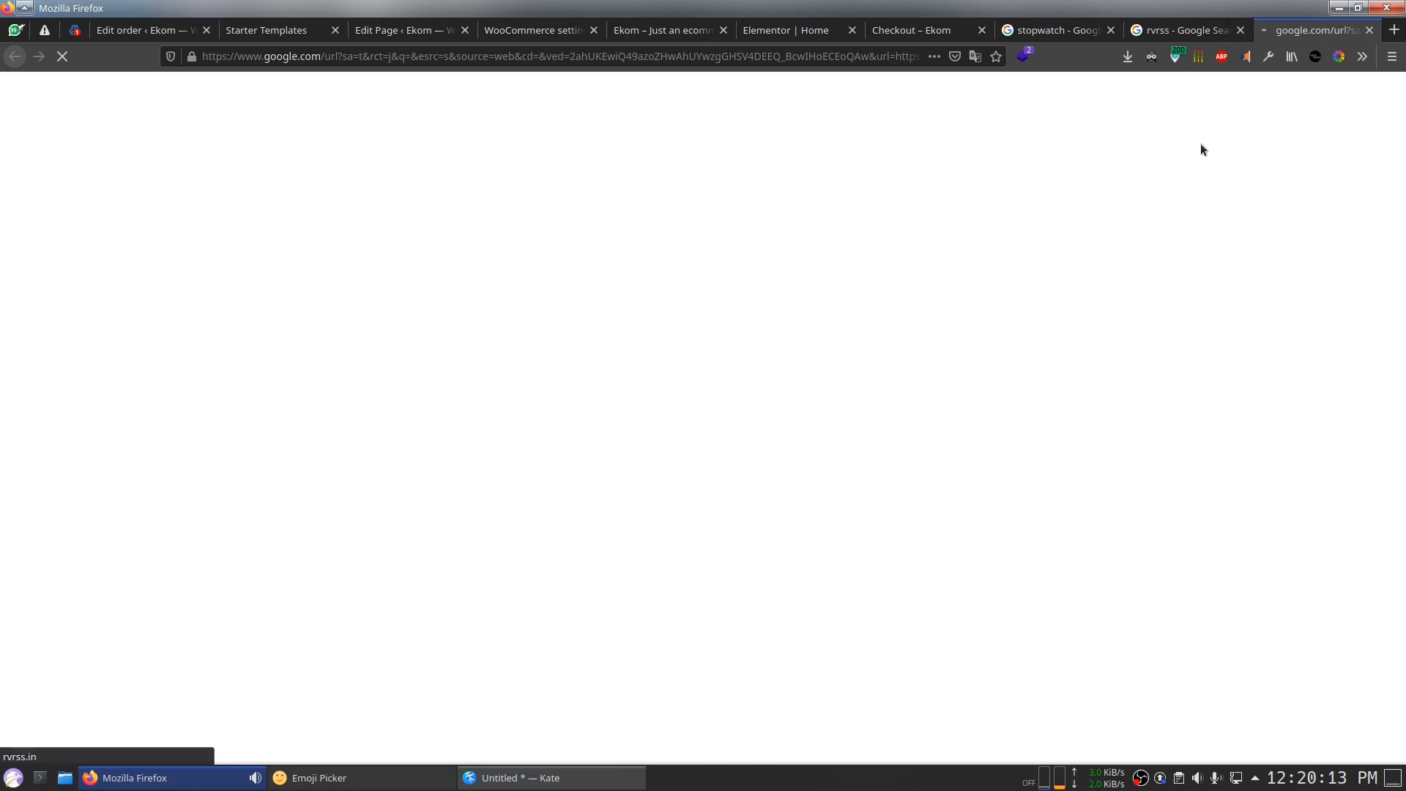
key("ctrl+shift+Tab")
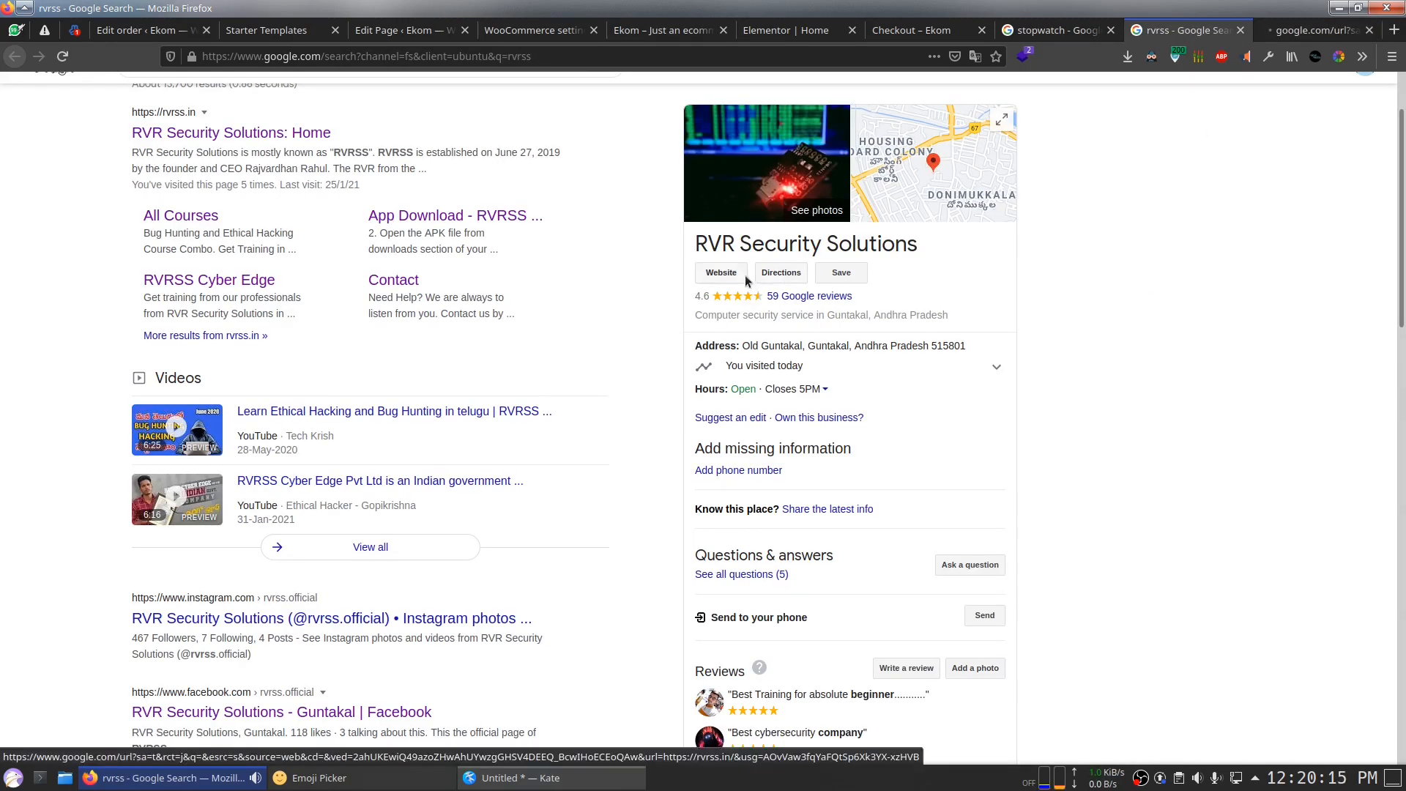
scroll(1190, 380, "down", 8)
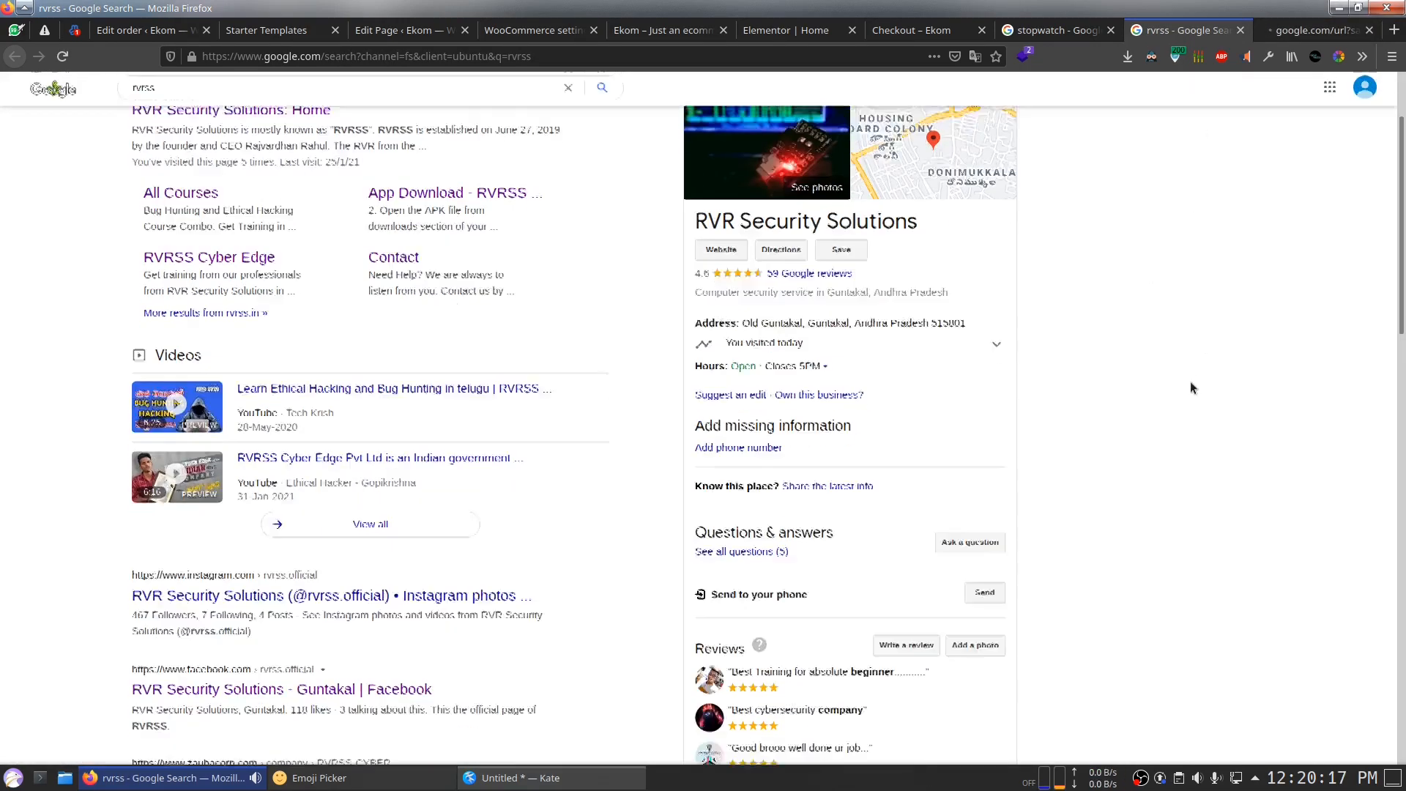
scroll(1049, 578, "up", 8)
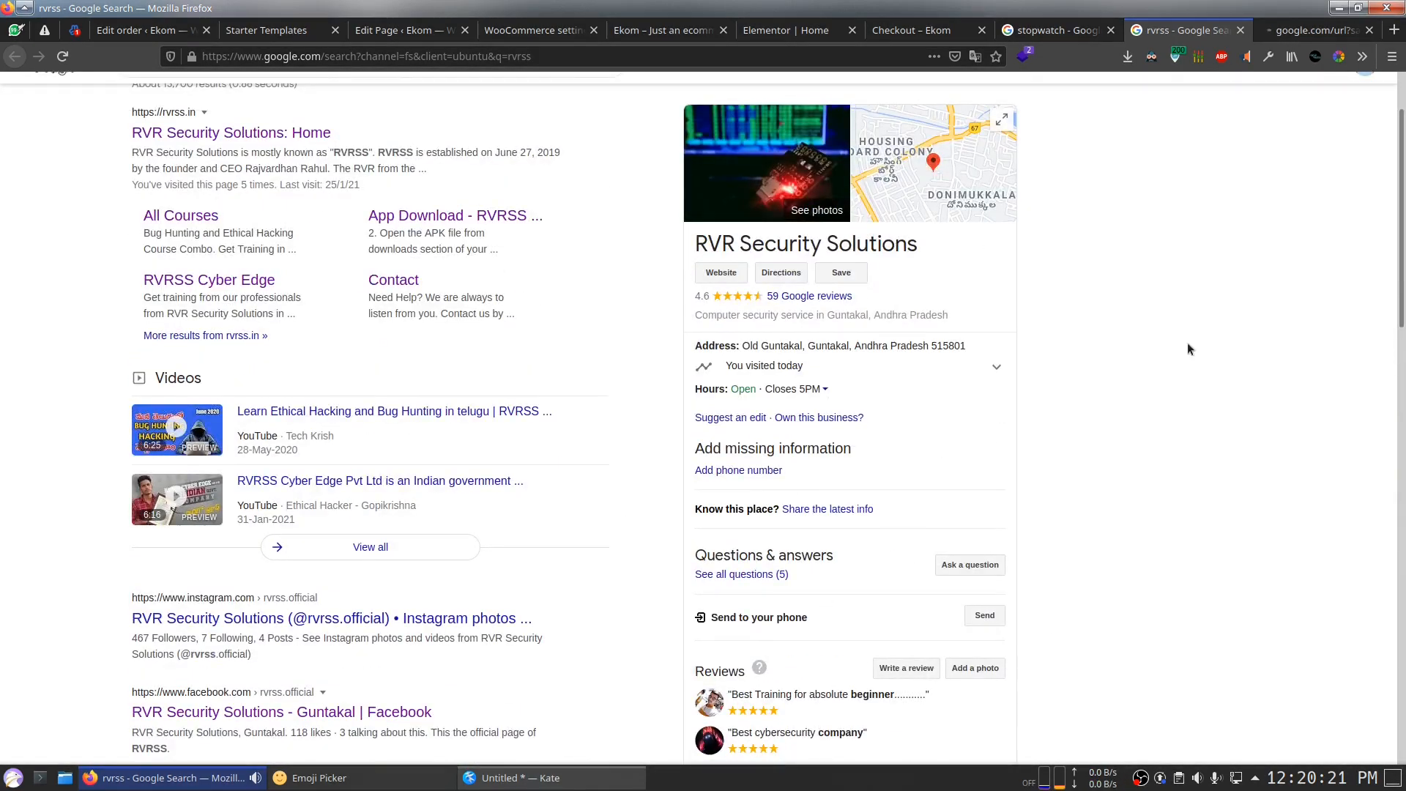
scroll(1188, 349, "up", 1)
Step: Open the Contact Us enquiry form on the RVR Security Solutions site, then return to the rvrss results
left_click(1317, 30)
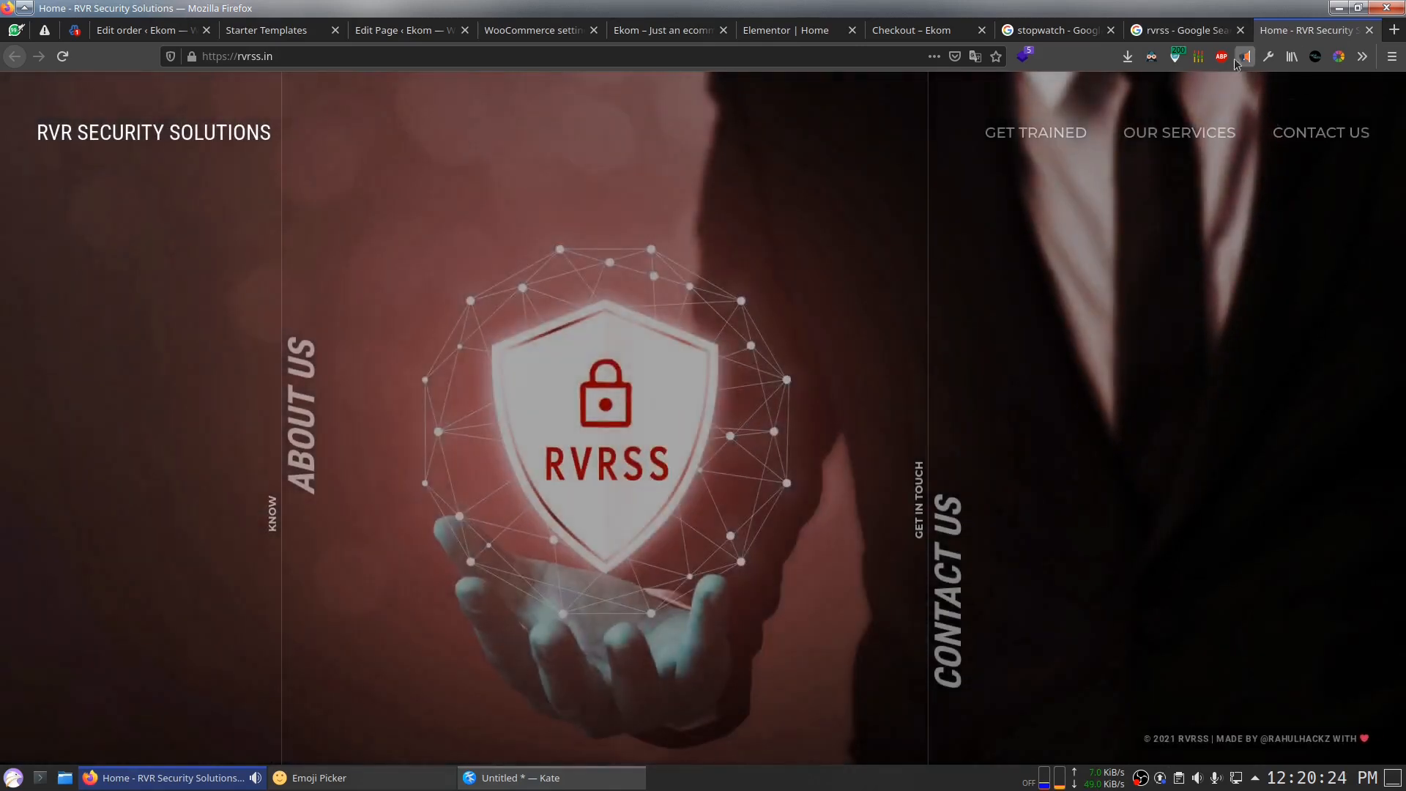
left_click(1180, 38)
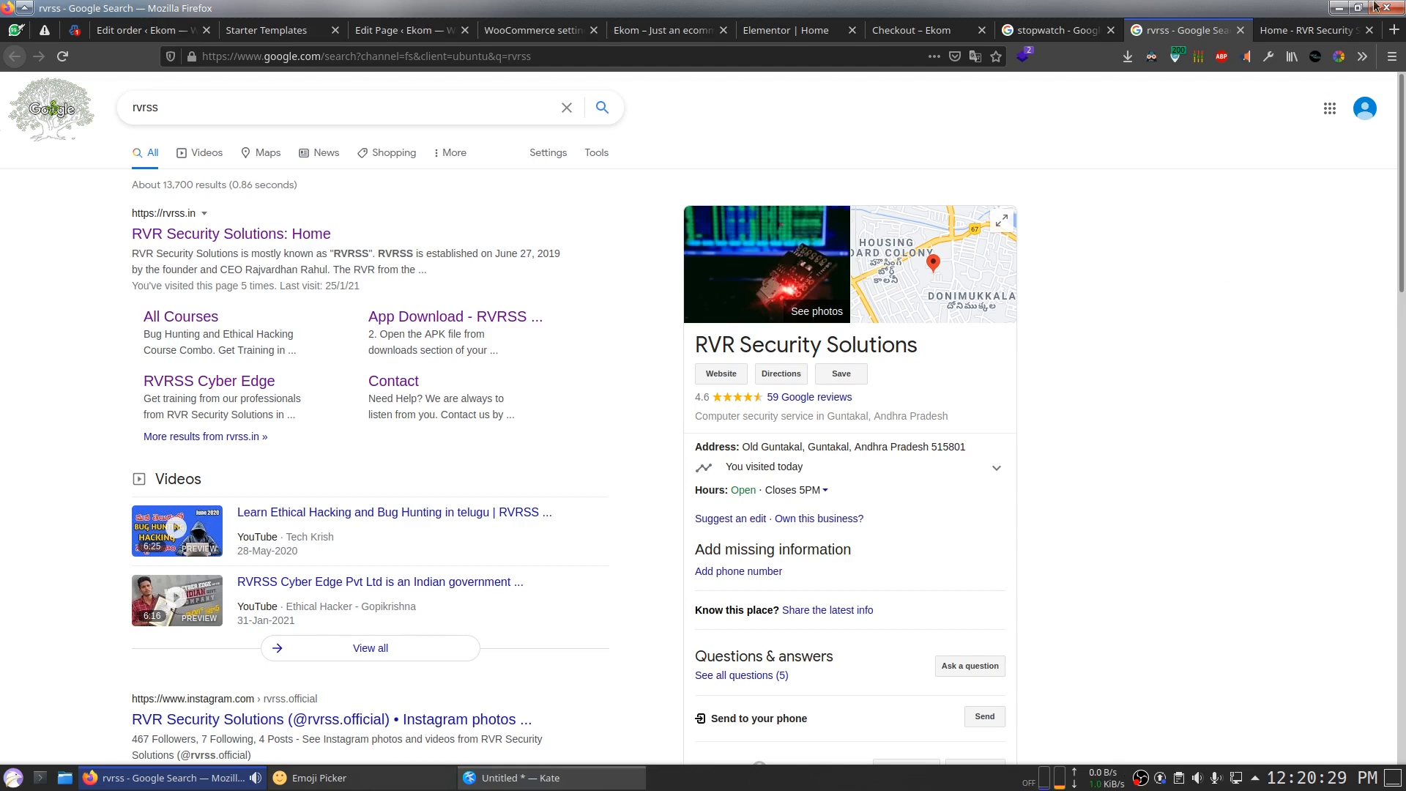
left_click(1307, 31)
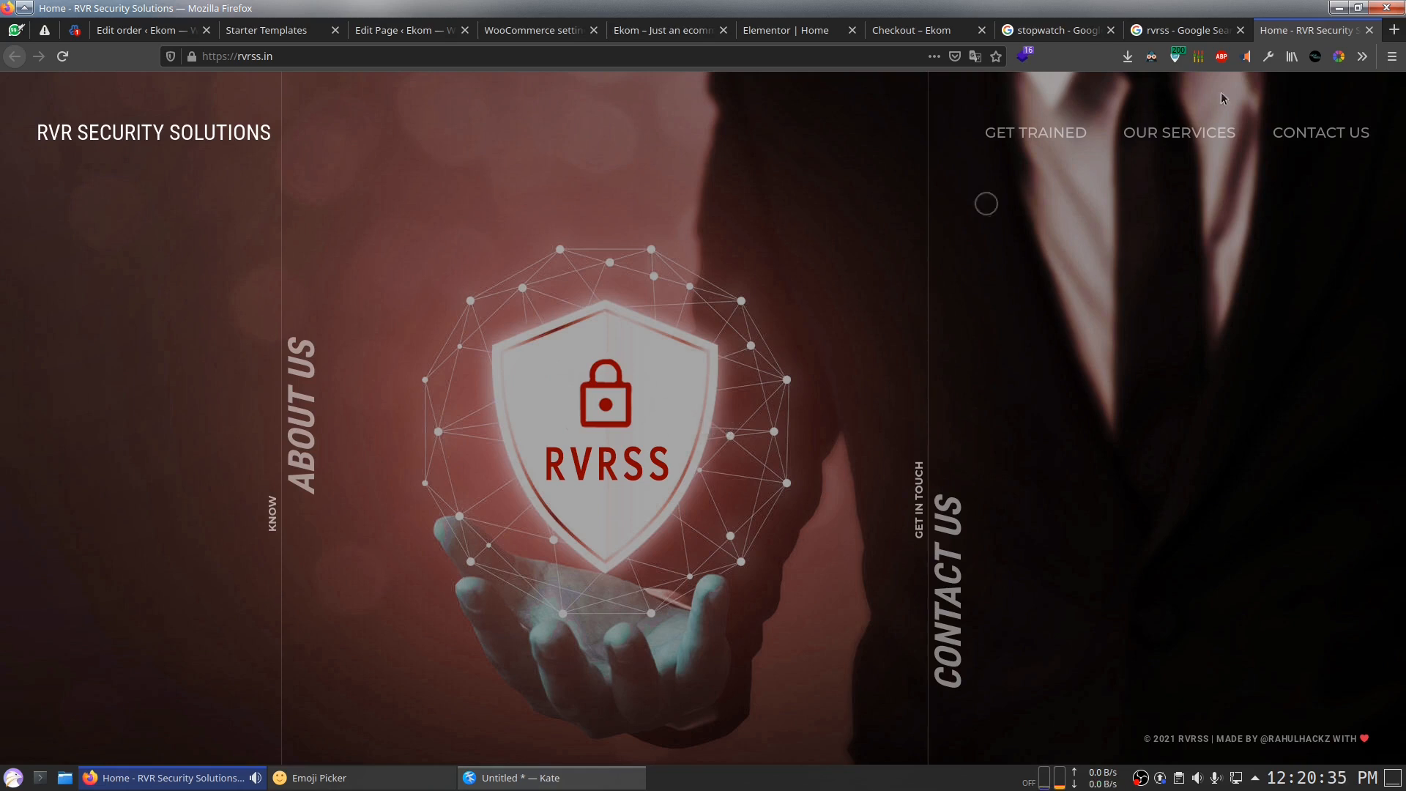
left_click(1194, 31)
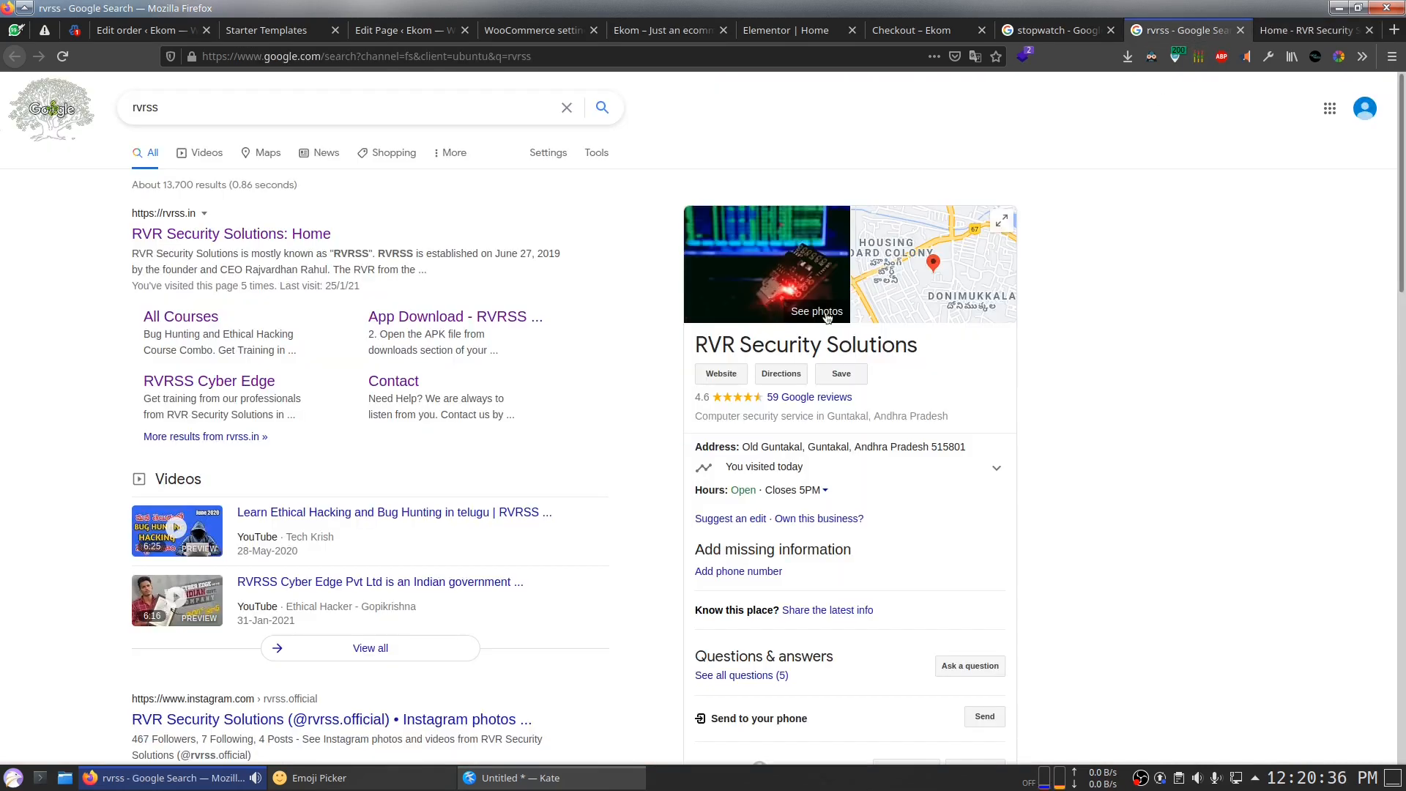
left_click(1274, 28)
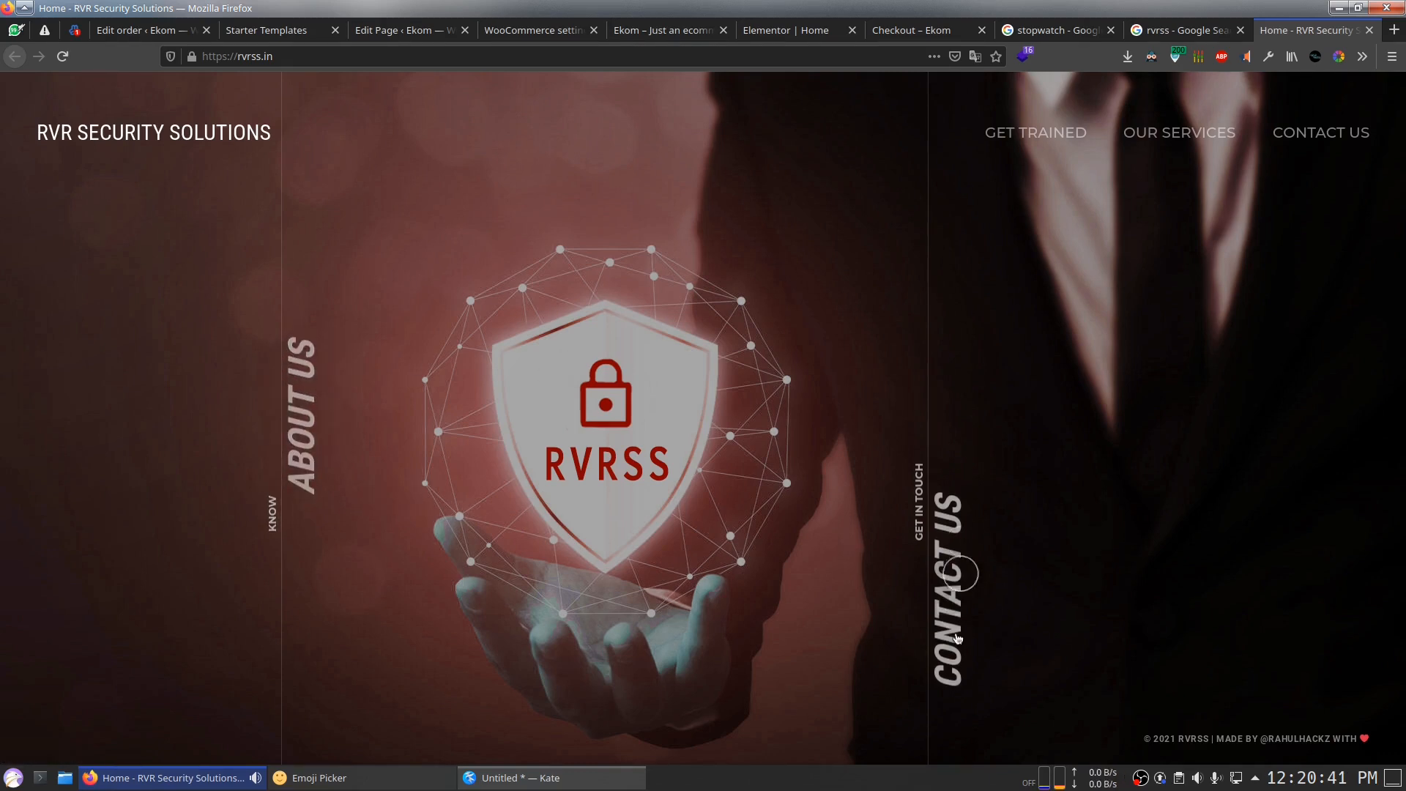
left_click(1008, 659)
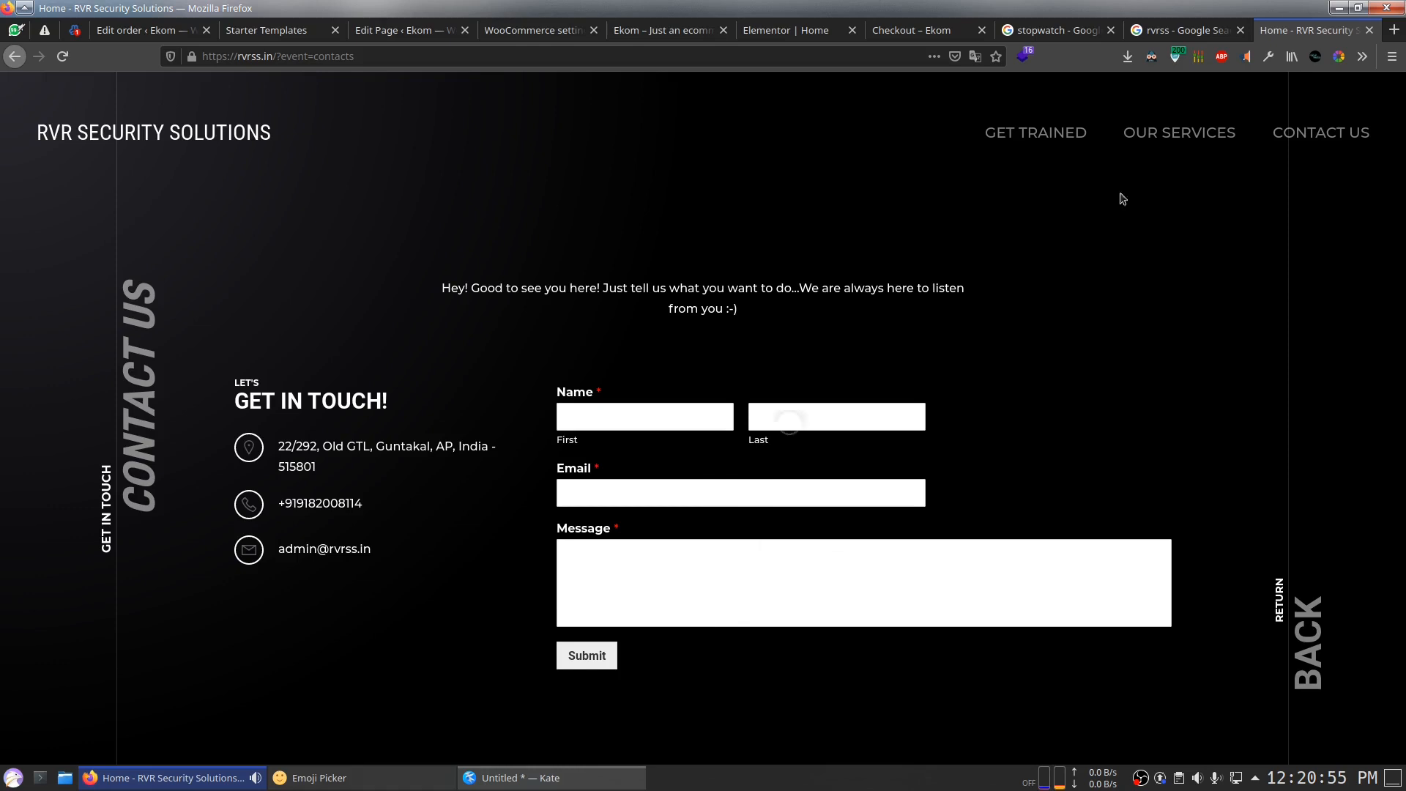
left_click(1243, 37)
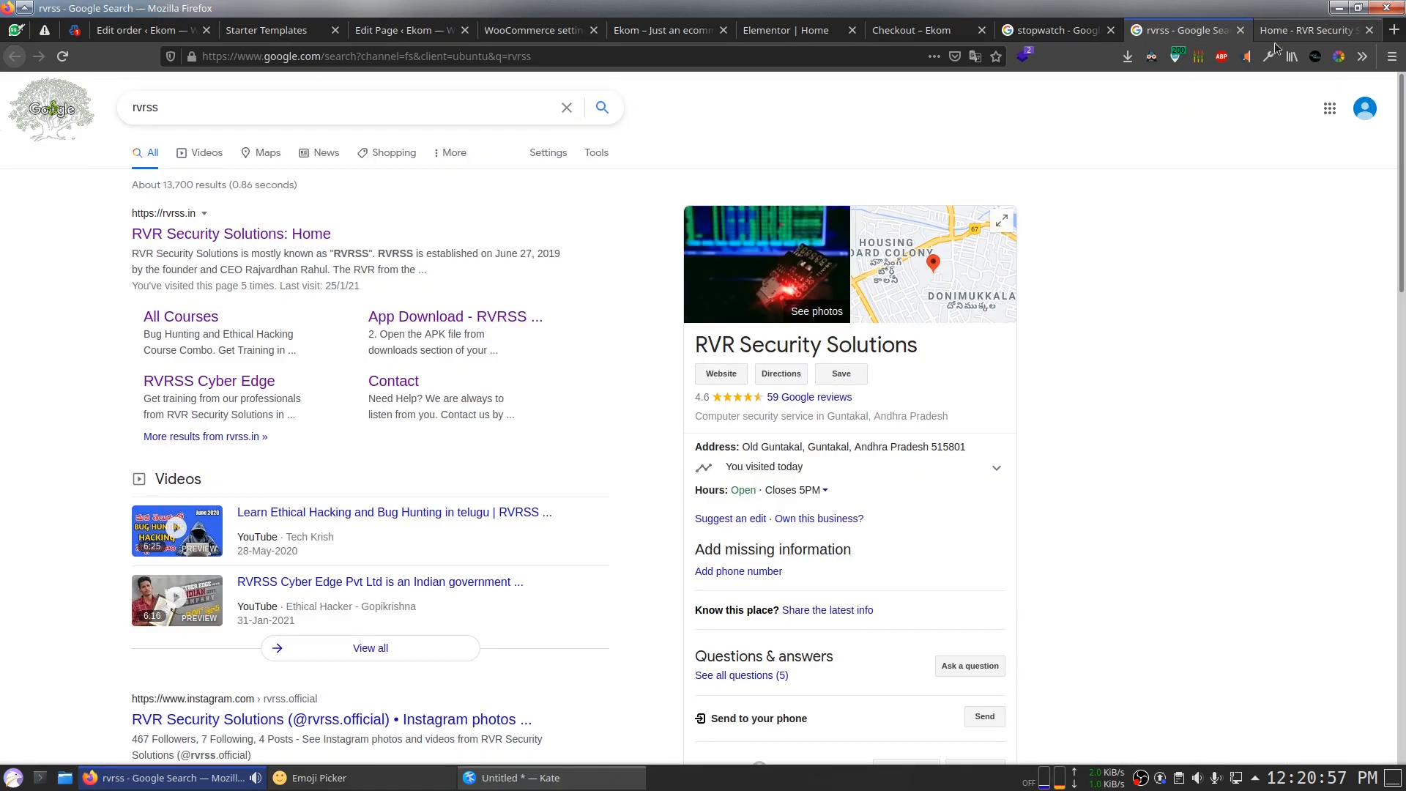
scroll(1210, 560, "down", 2)
scroll(1210, 560, "up", 2)
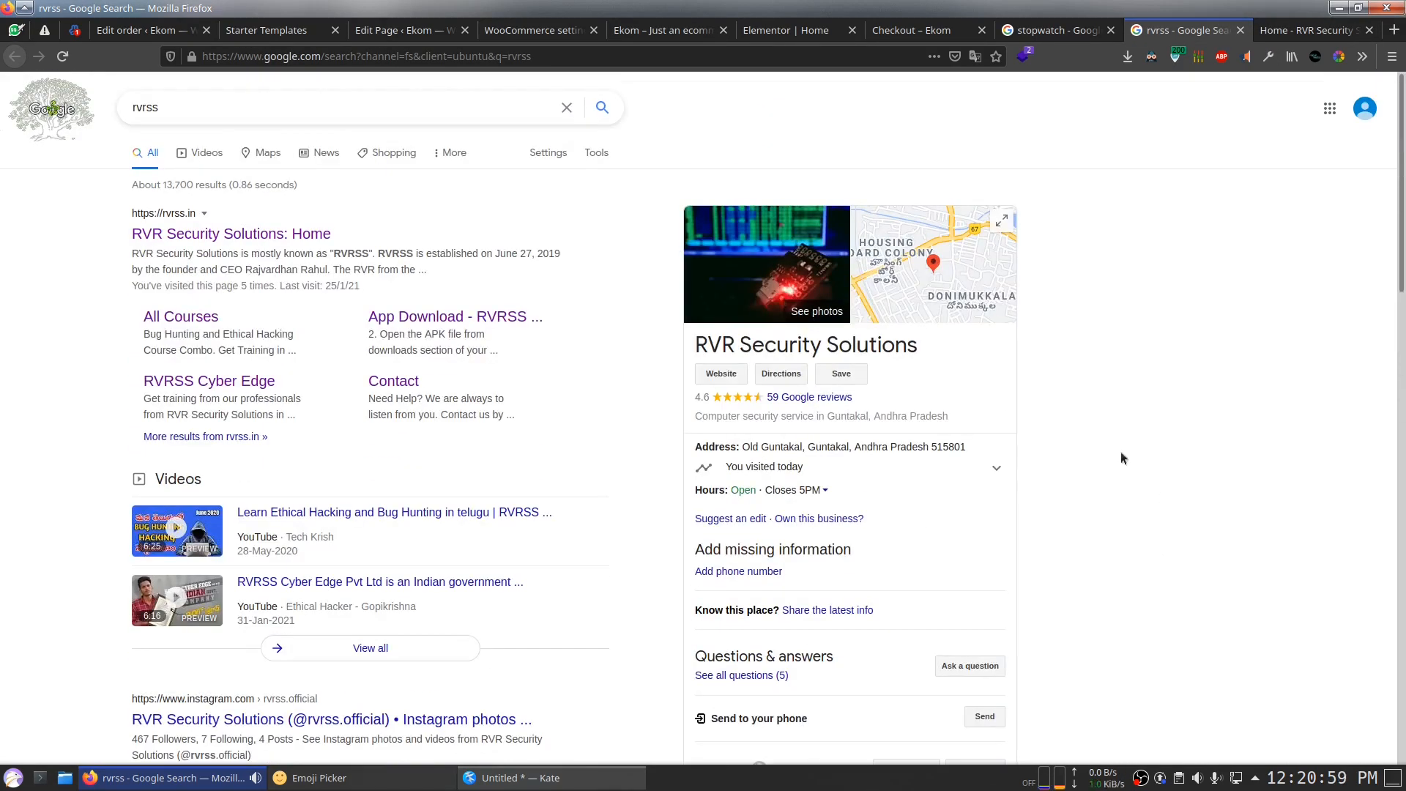
Step: Open the business location in Google Maps and search for "shops" instead
left_click(943, 300)
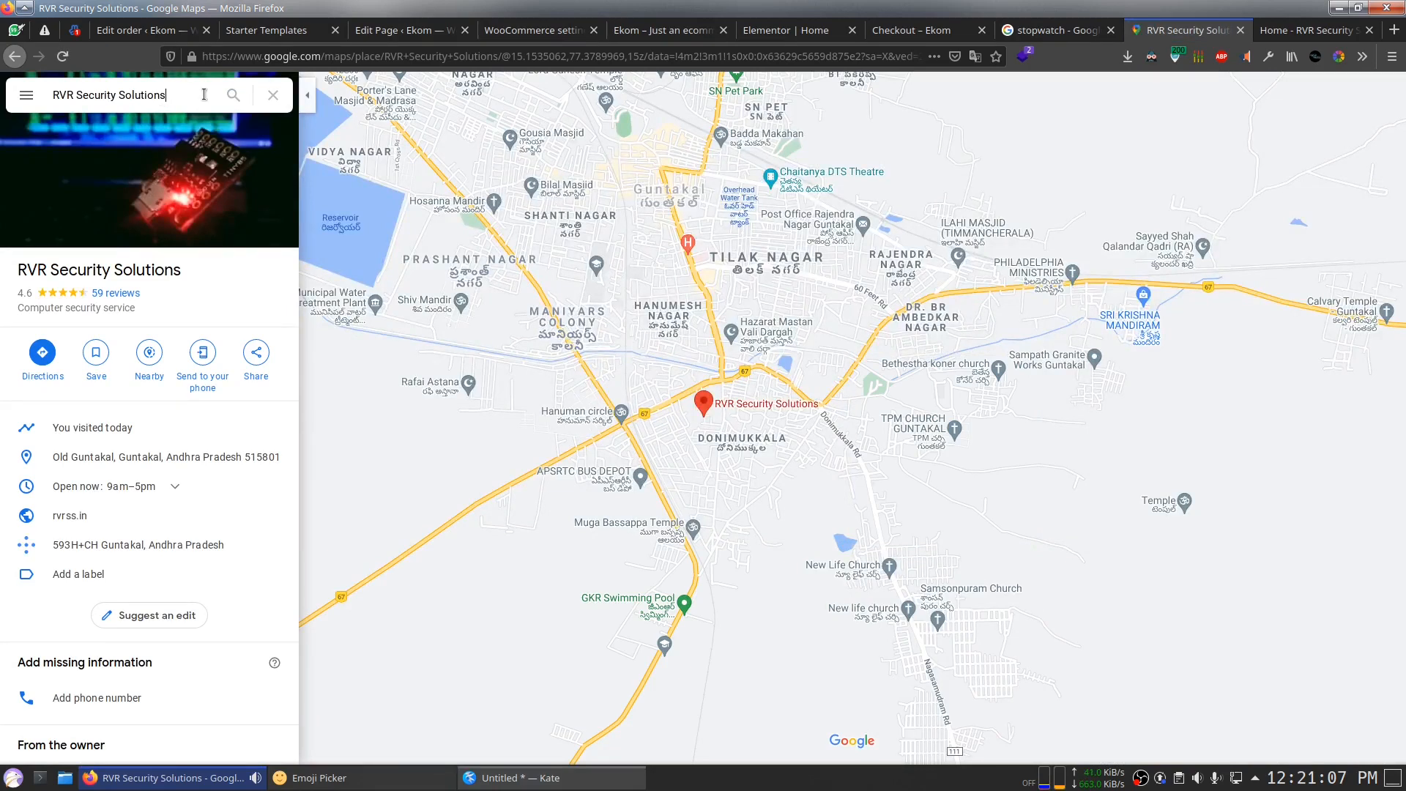
key("ctrl+a")
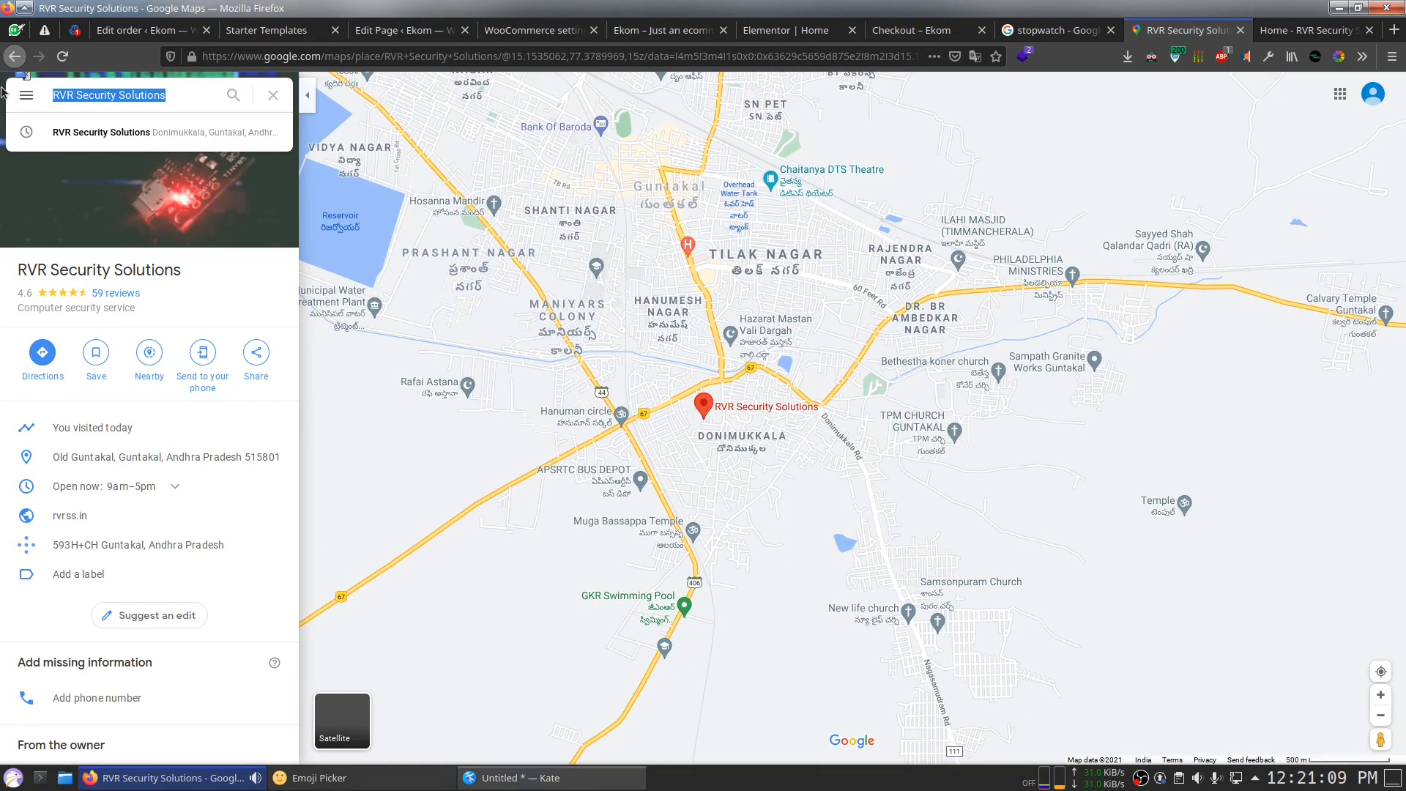
type("shops")
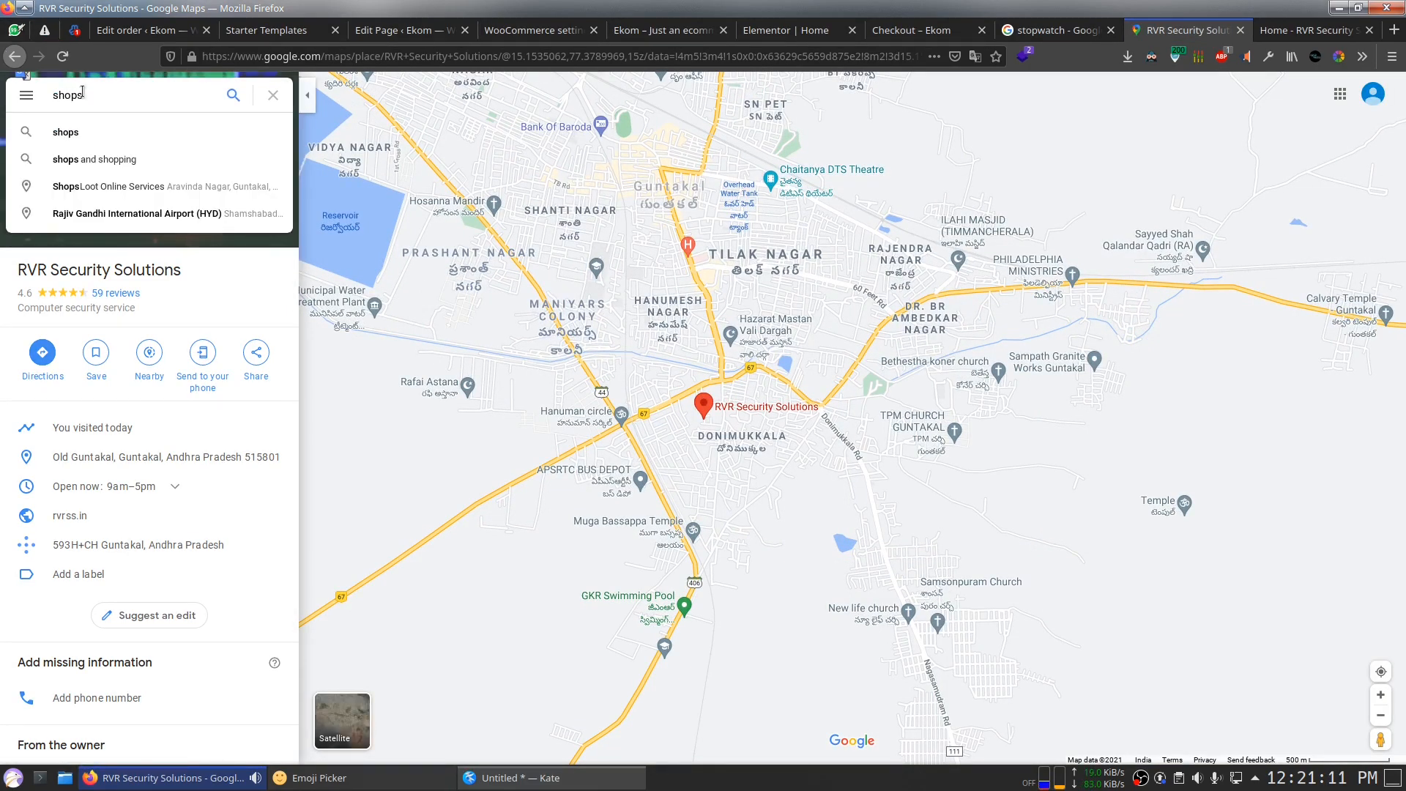
left_click(96, 132)
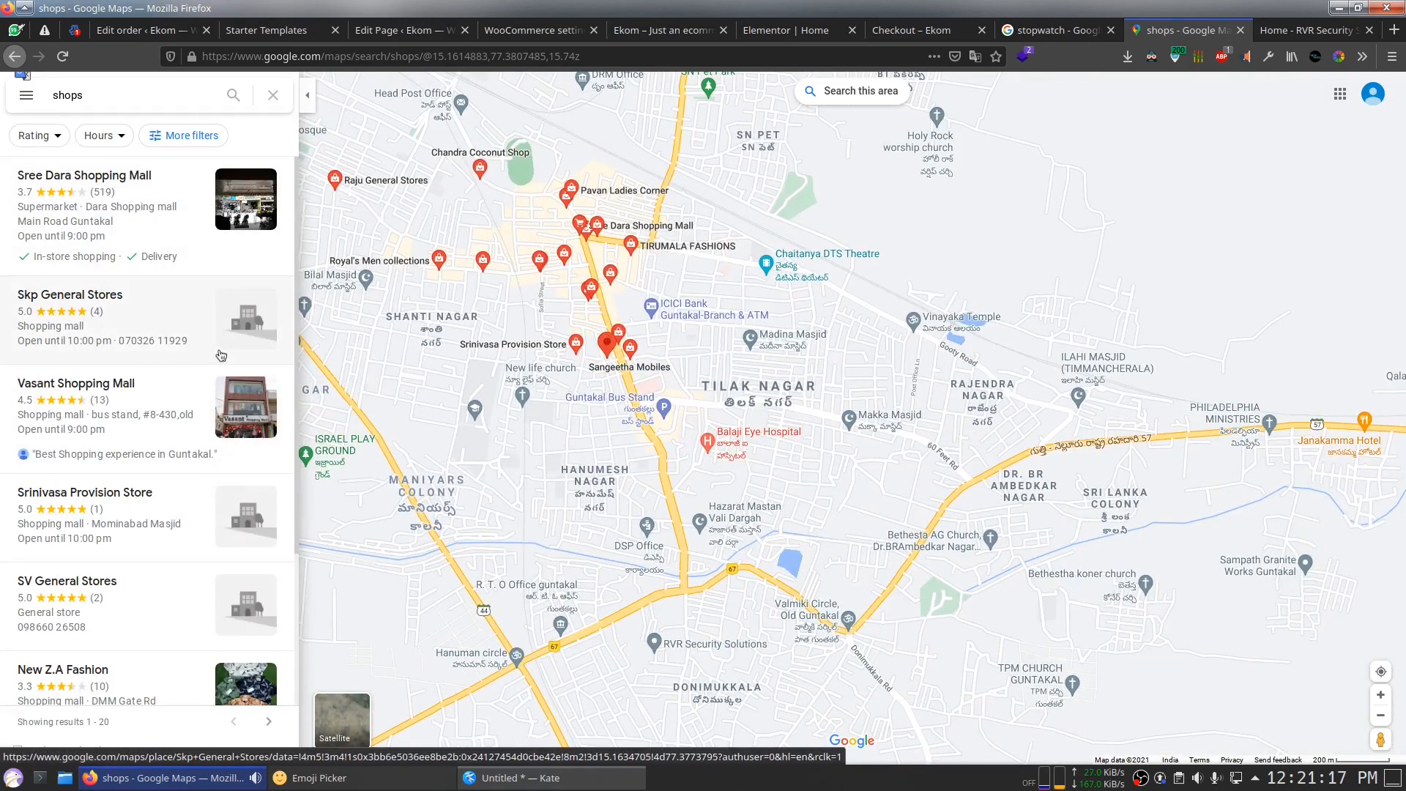
Step: Look at the Sree Dara Shopping Mall listing, then open the Vasant Shopping Mall details
left_click(198, 210)
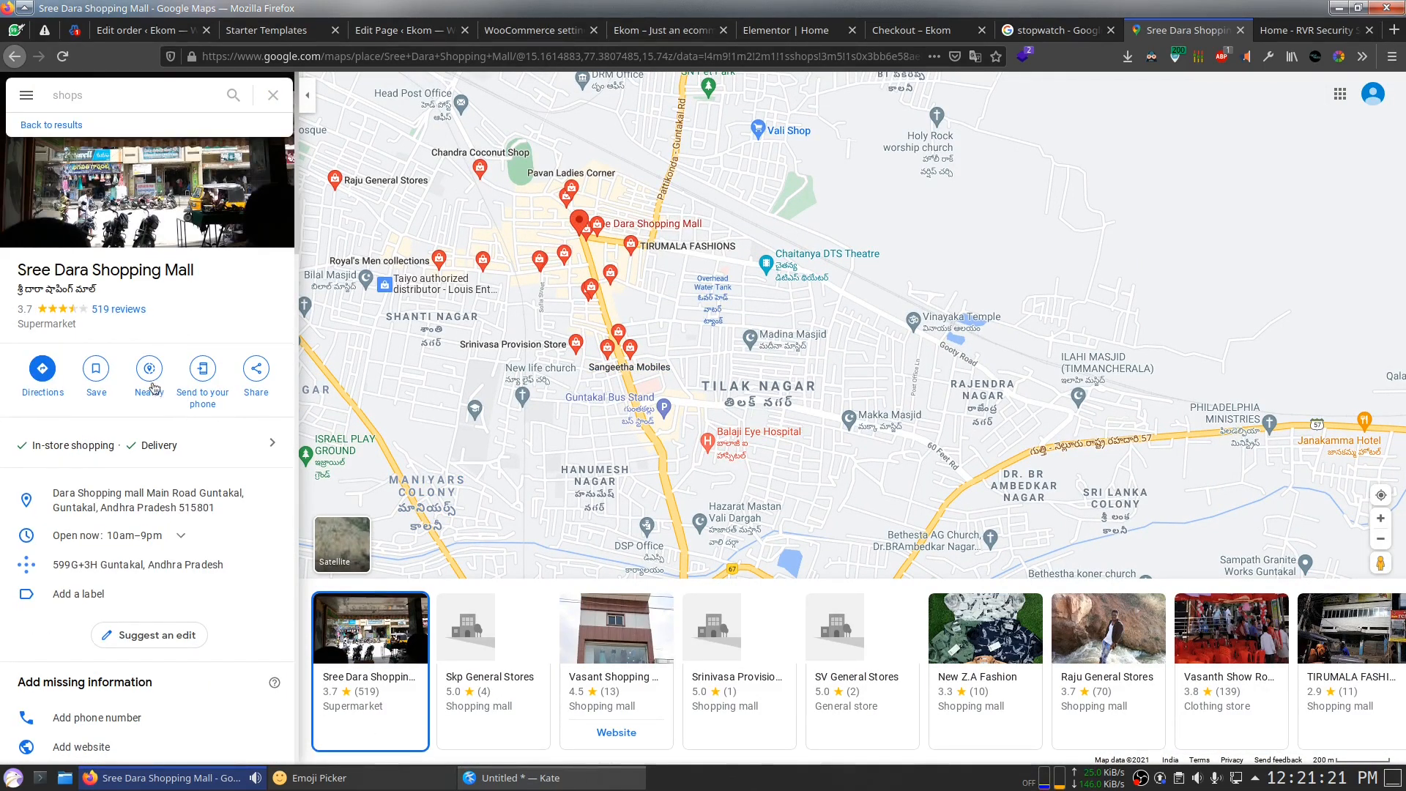
scroll(209, 381, "down", 2)
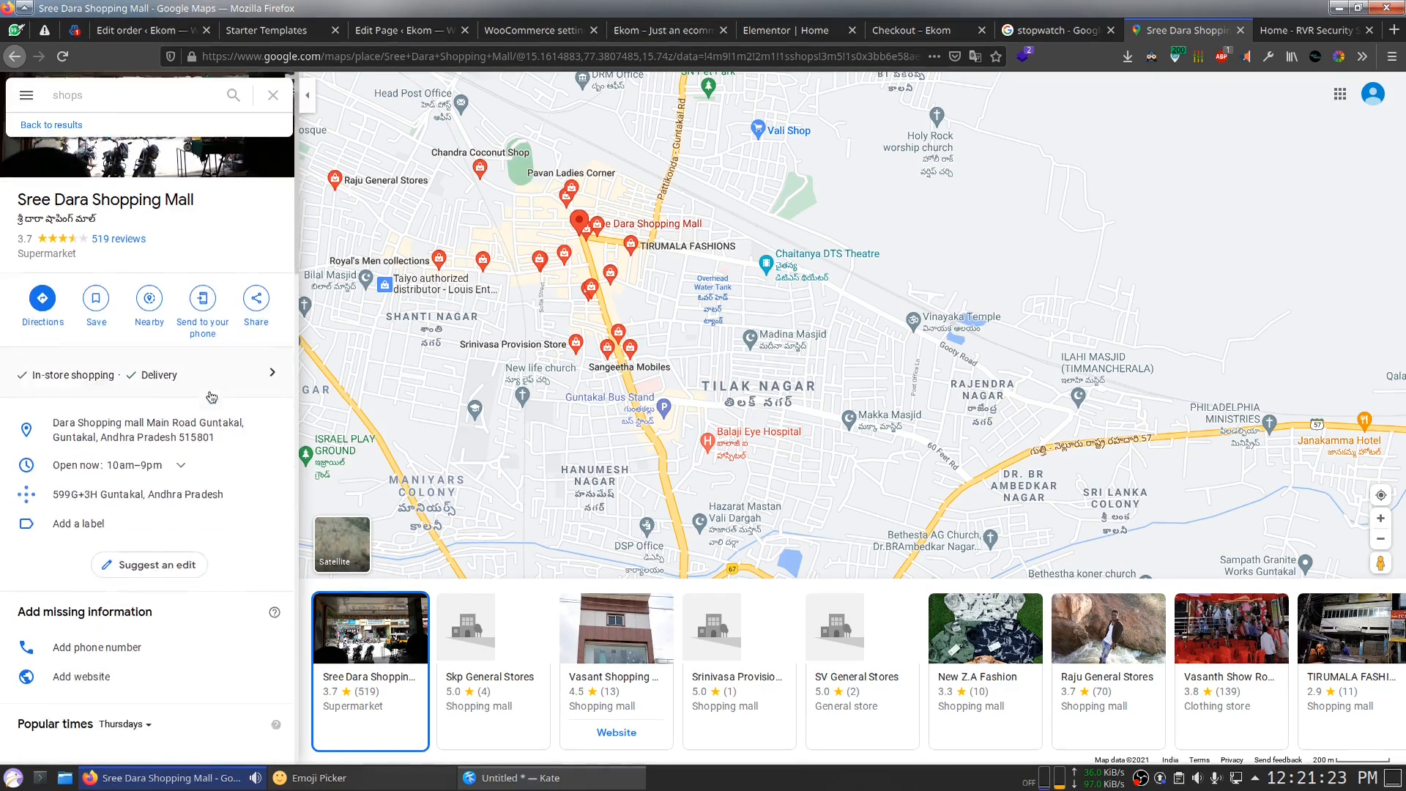
scroll(170, 459, "down", 4)
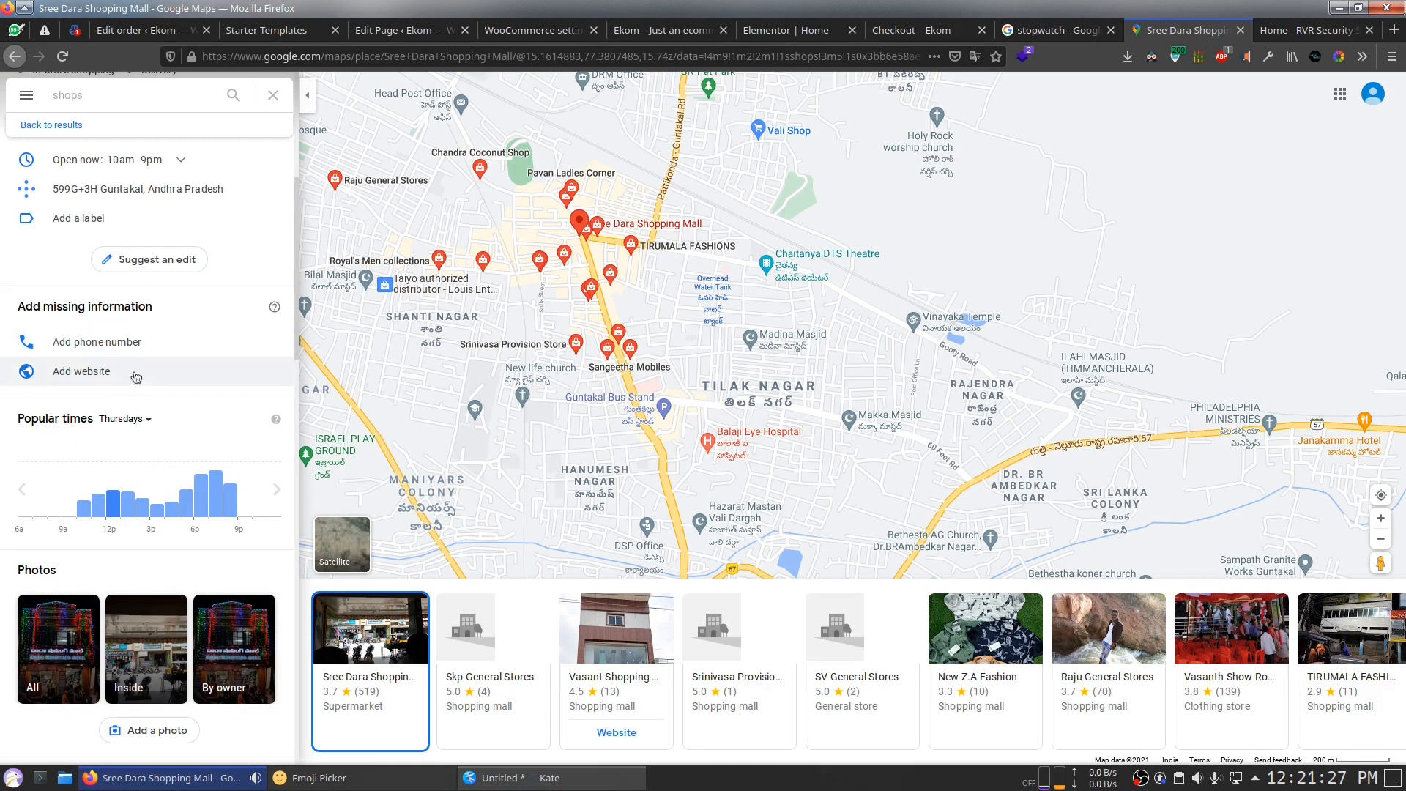
scroll(117, 384, "down", 5)
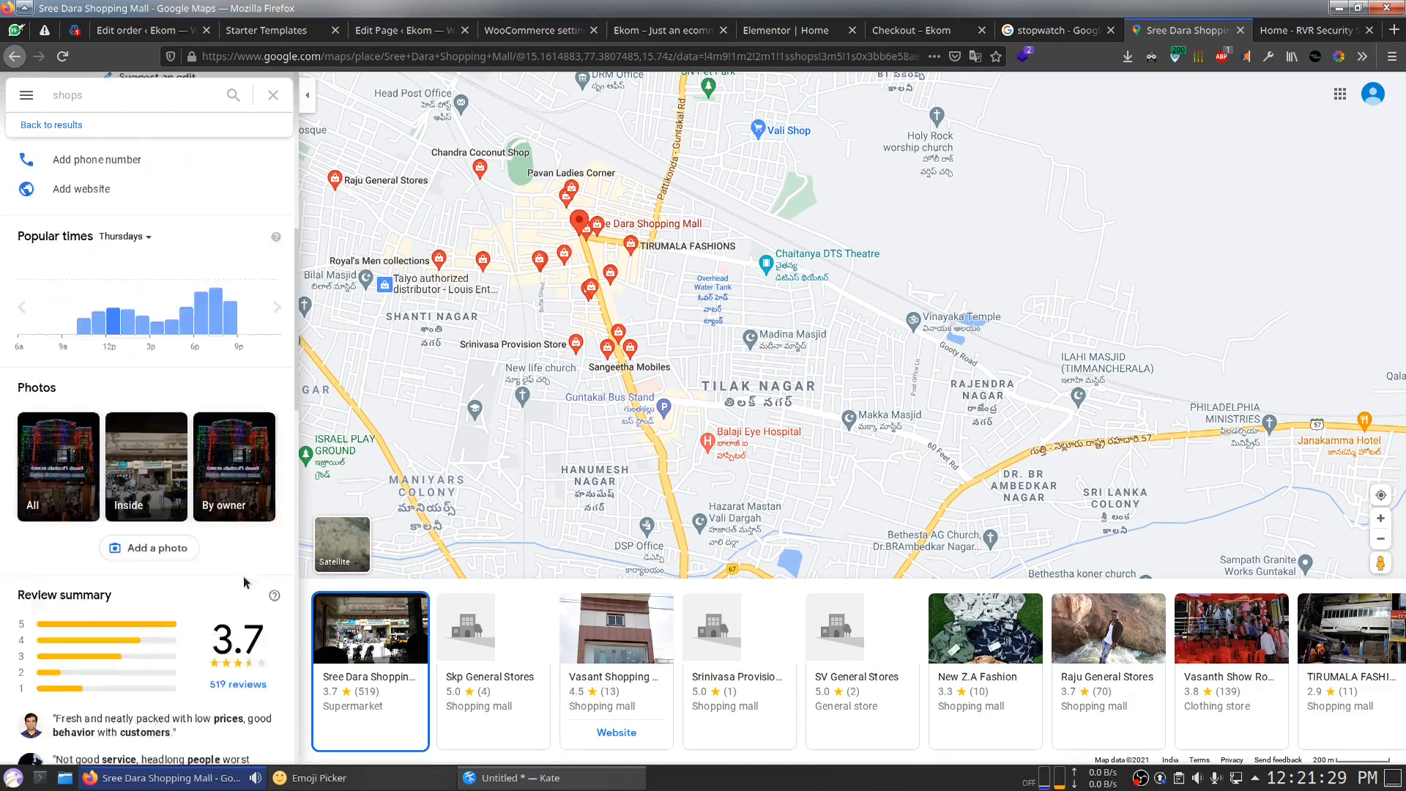
scroll(242, 591, "up", 10)
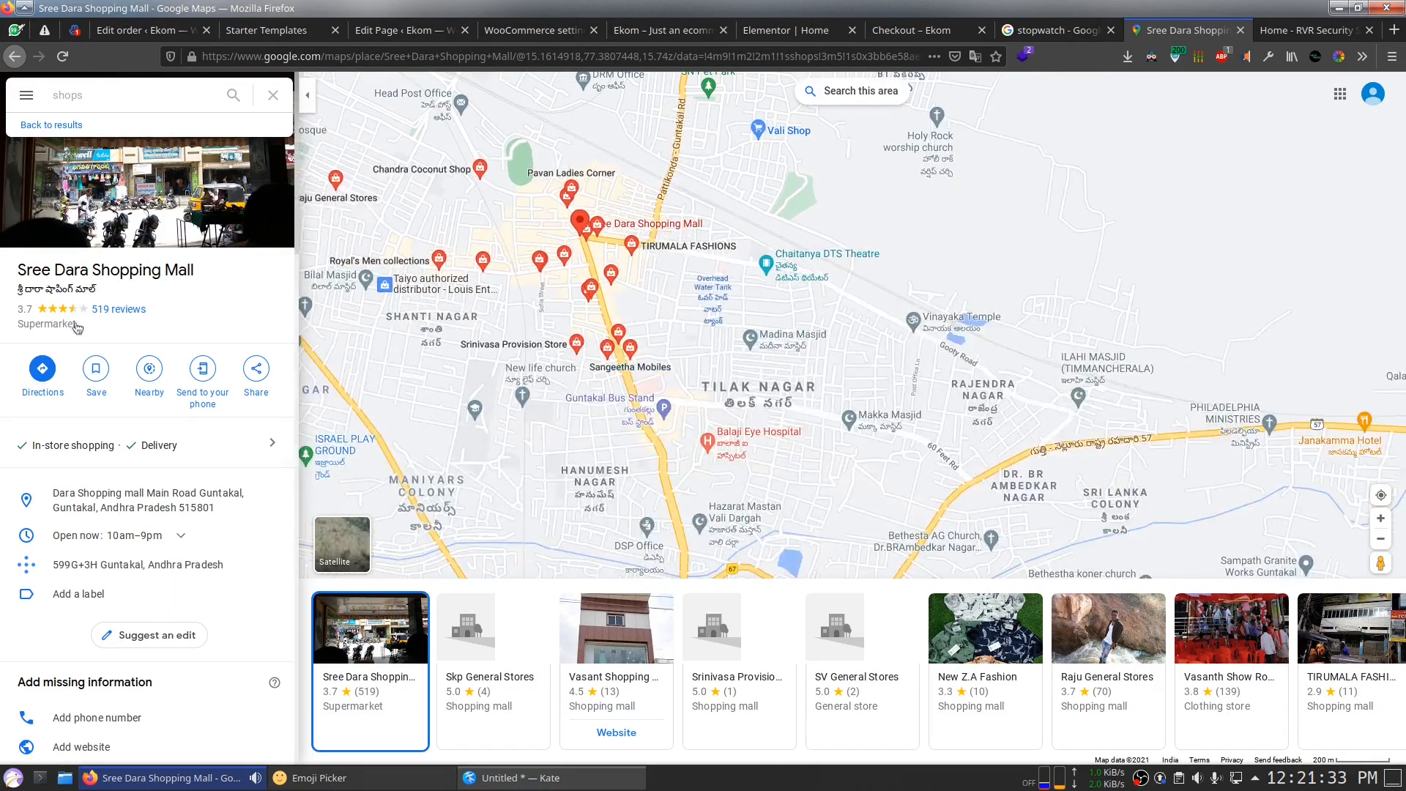
left_click(612, 652)
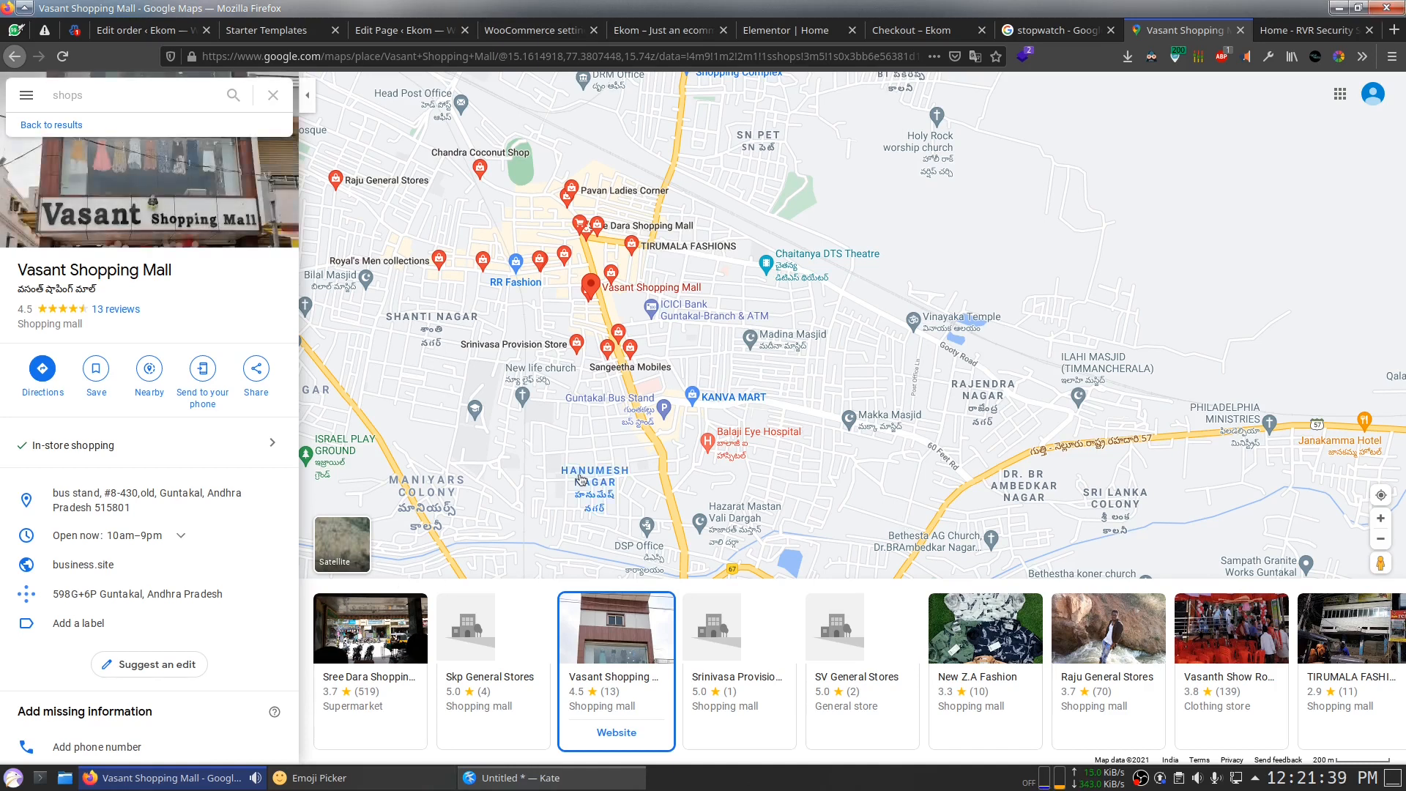
left_click(1091, 33)
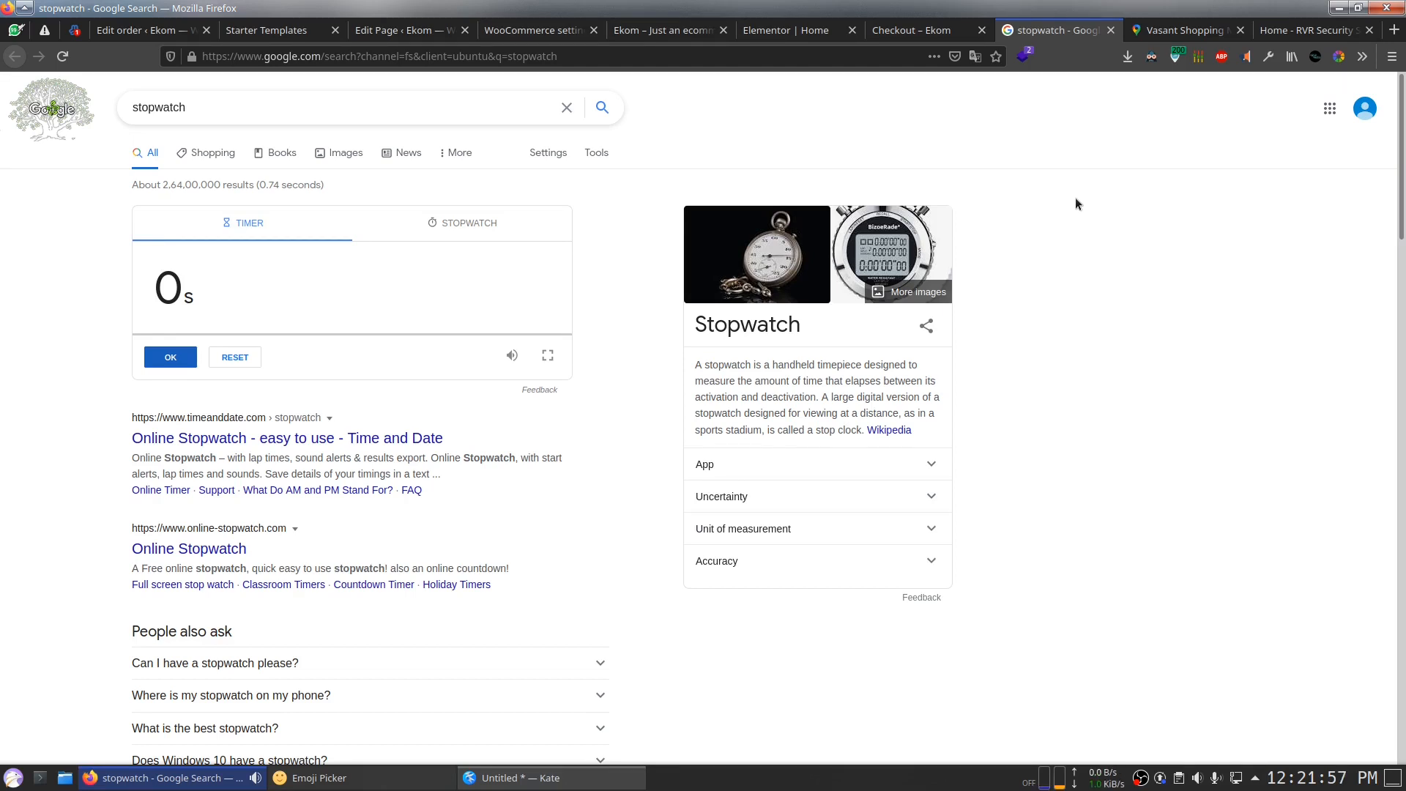
left_click(1214, 29)
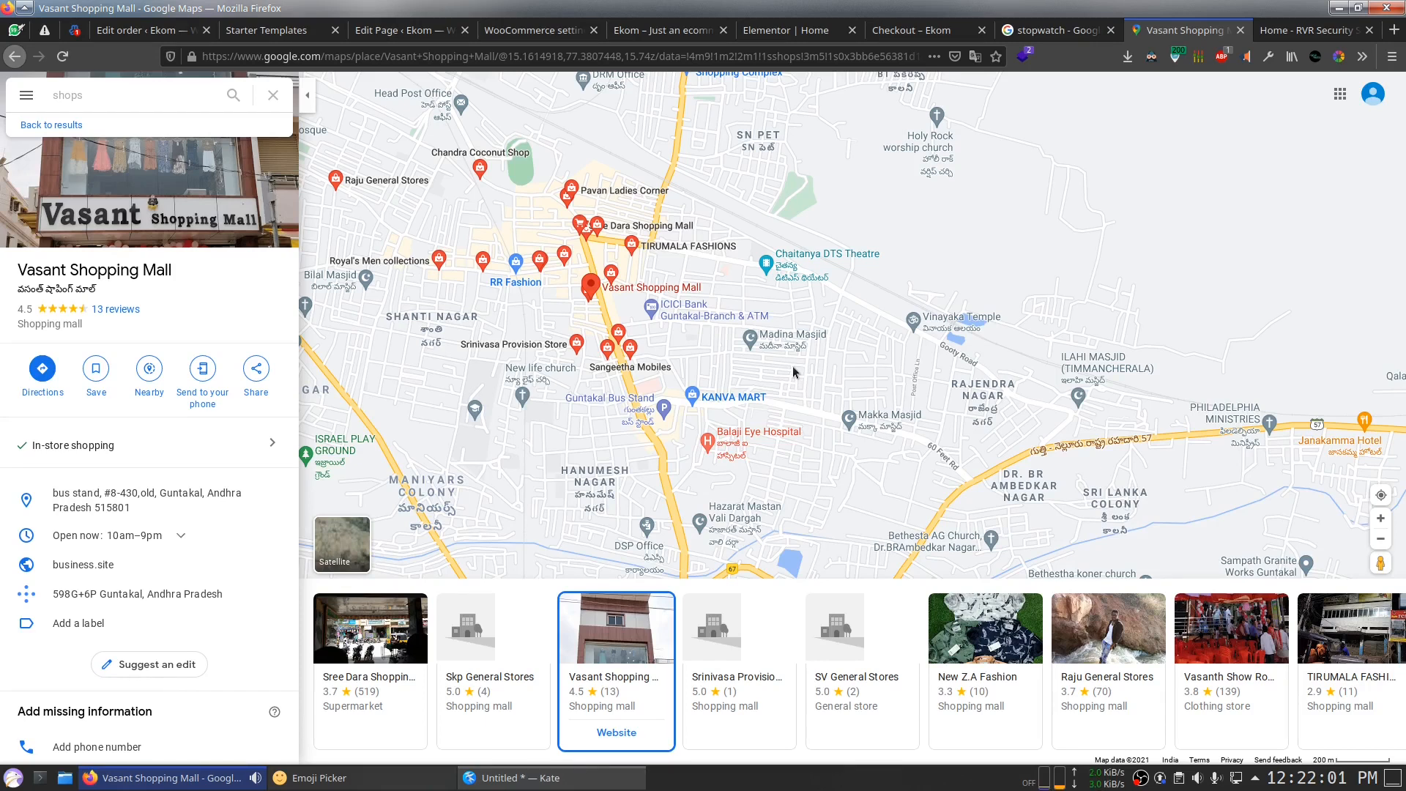
scroll(813, 283, "down", 2)
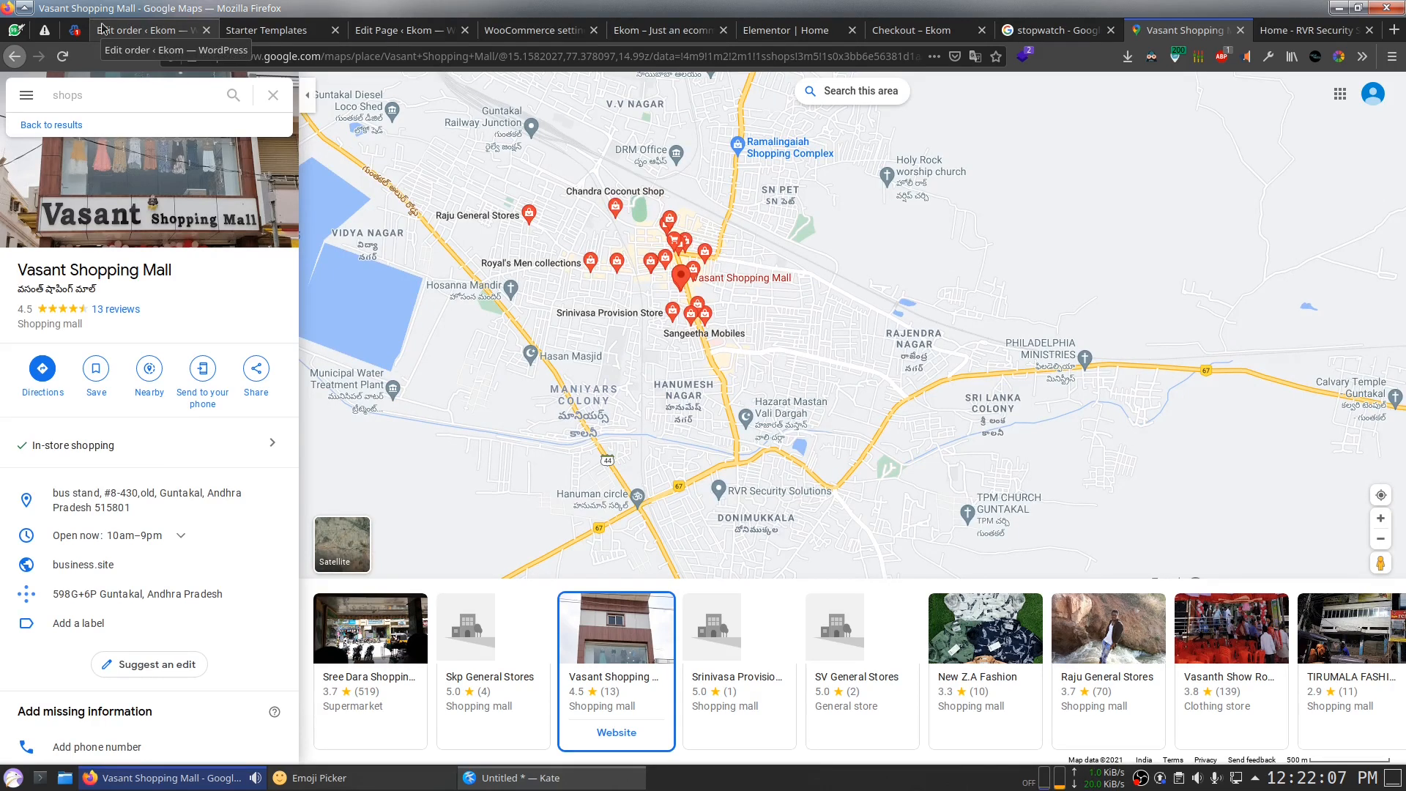
left_click(102, 28)
scroll(421, 286, "up", 5)
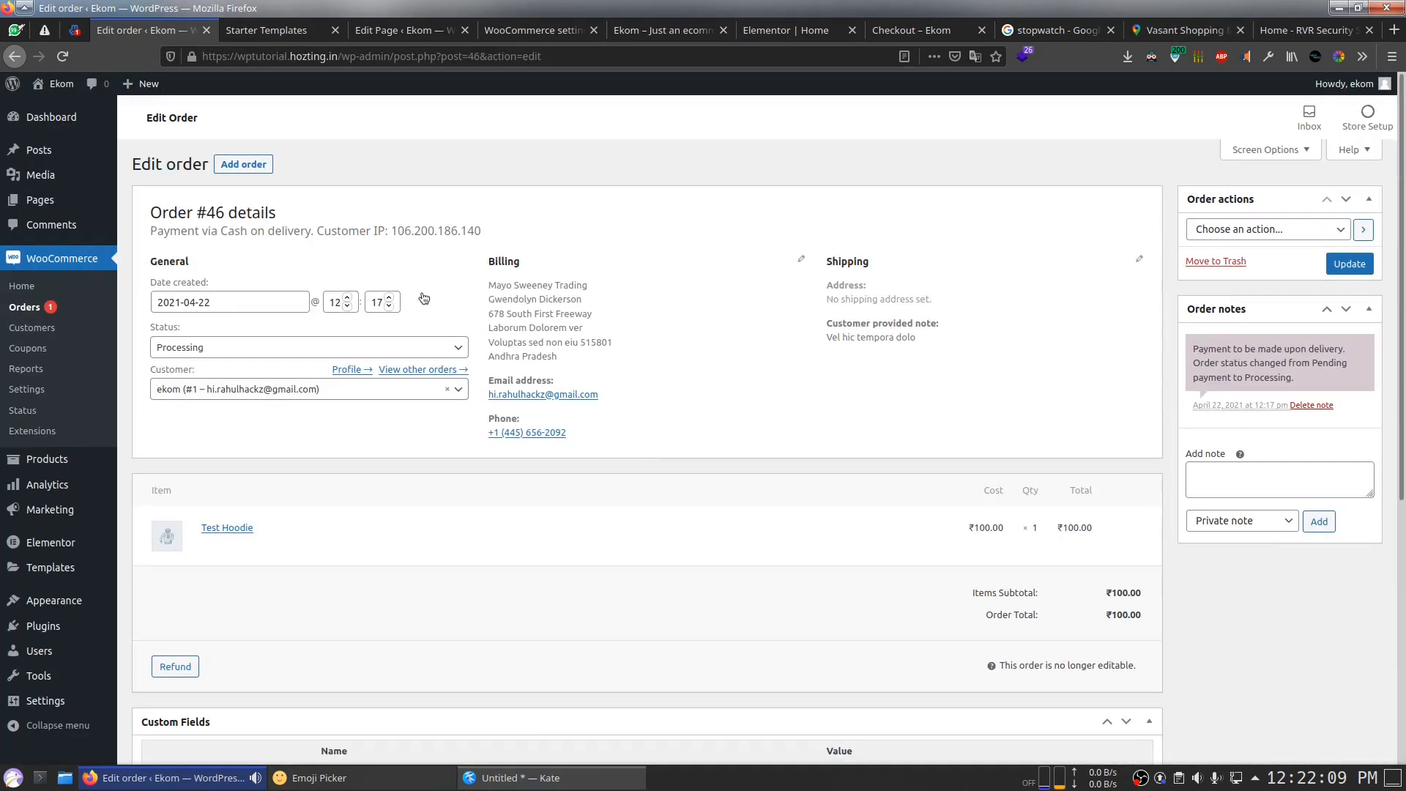
left_click_drag(490, 221, 394, 230)
left_click_drag(392, 230, 481, 229)
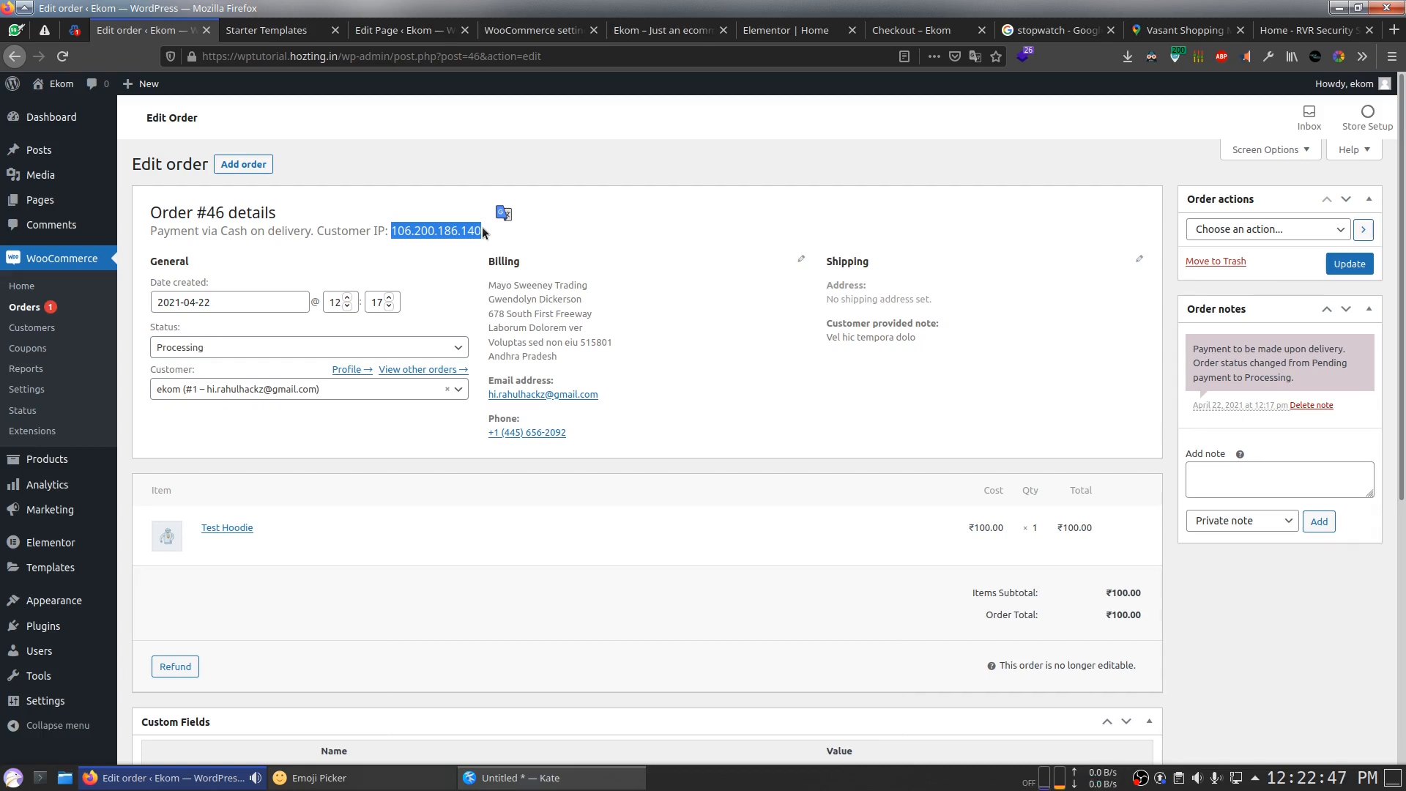
left_click(482, 231)
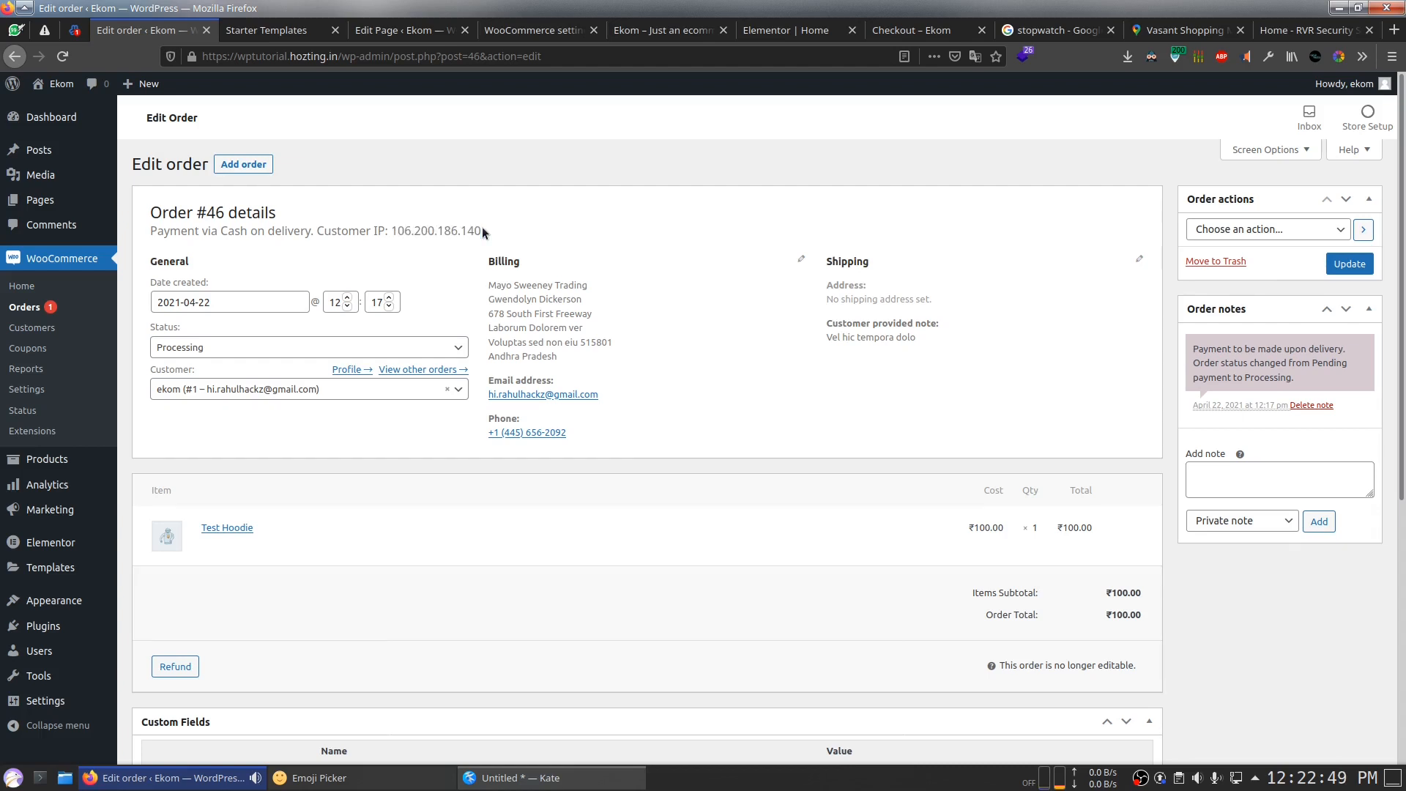
triple_click(482, 232)
left_click_drag(482, 232, 399, 232)
left_click(501, 233)
Step: Switch to Kate and select the first note line, "Use for your own works - Money"
left_click(521, 231)
scroll(520, 230, "down", 3)
scroll(521, 231, "up", 3)
key("alt+Tab")
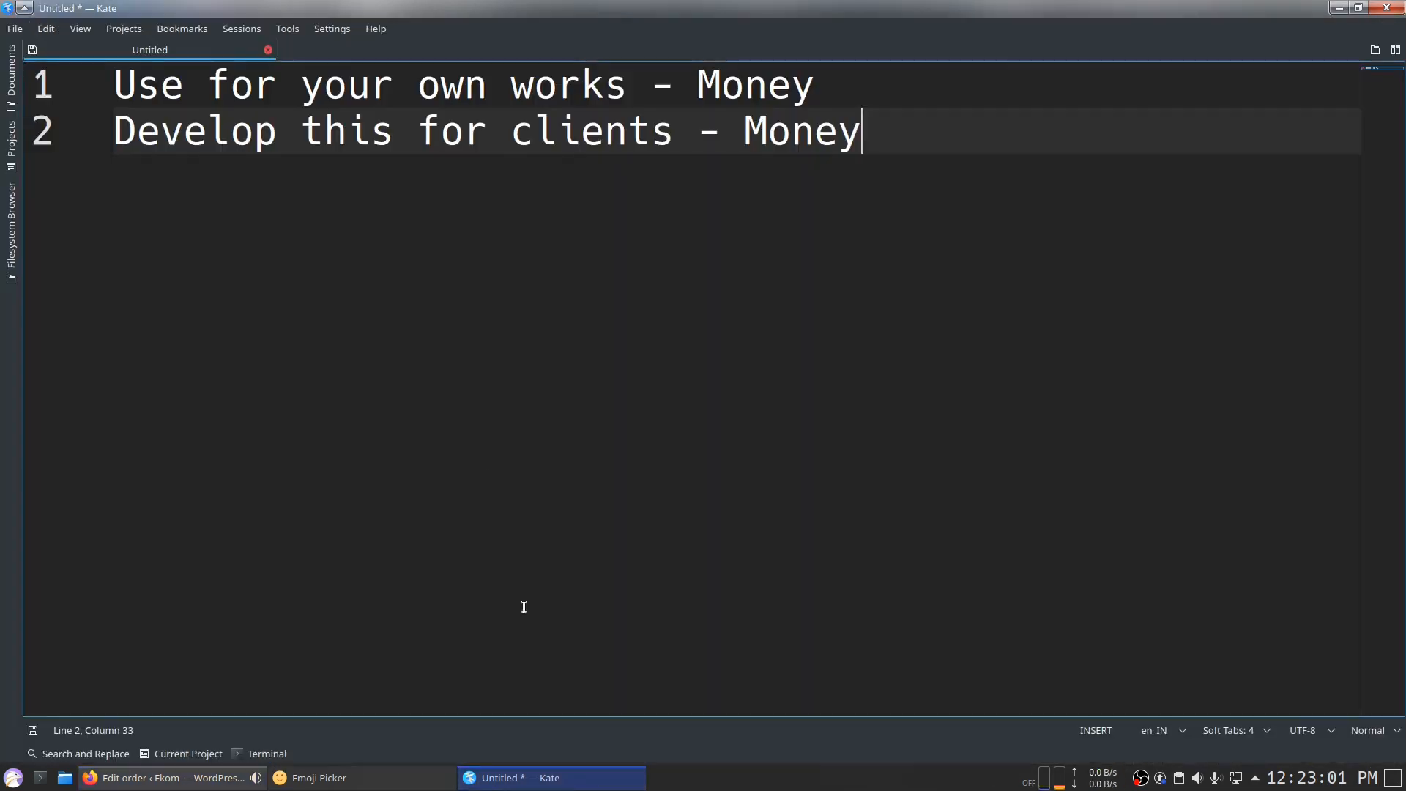
left_click_drag(874, 107, 114, 84)
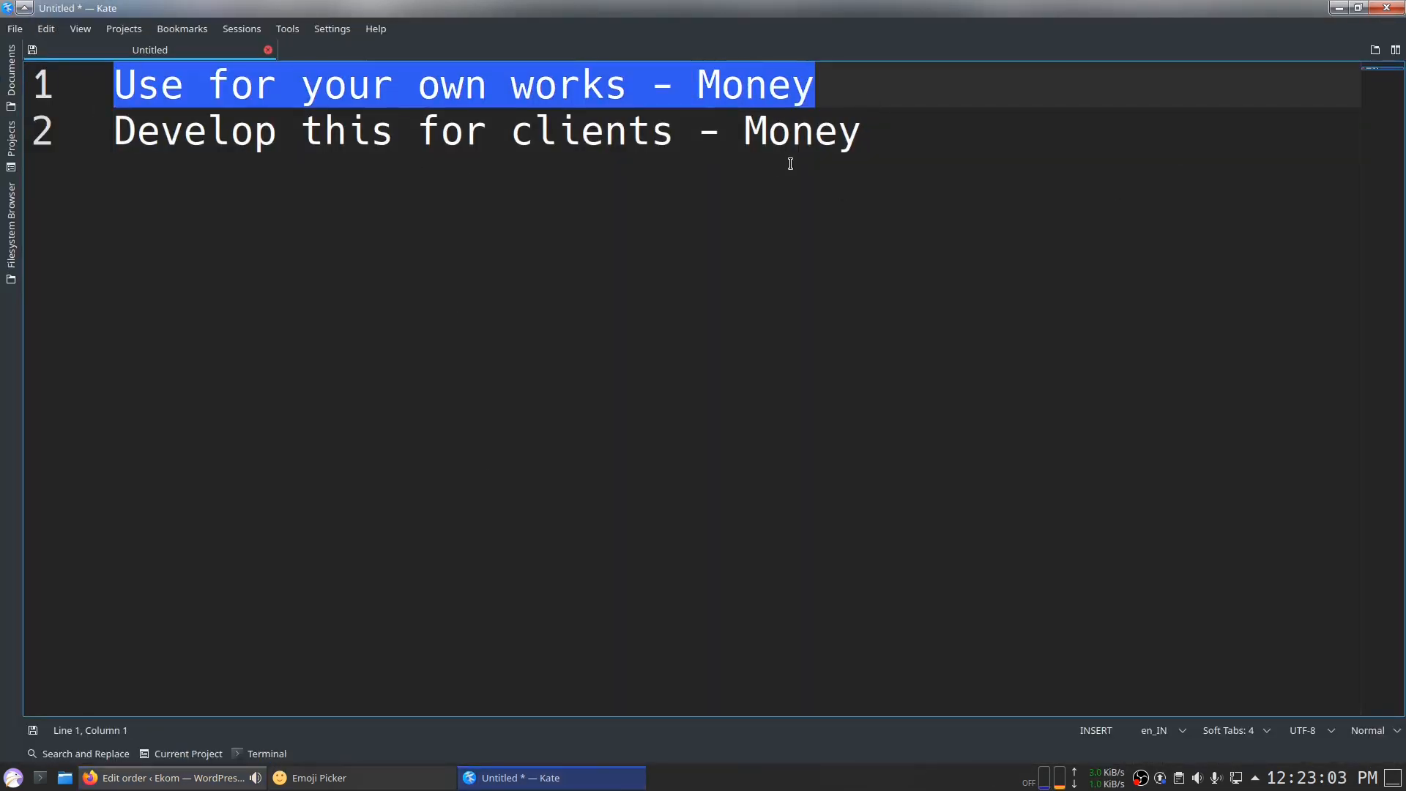
left_click(800, 129)
mouse_move(817, 84)
left_mouse_down()
mouse_move(112, 82)
mouse_move(835, 96)
left_mouse_up()
left_click(835, 97)
Step: Go back to the WordPress admin and open Products > All Products
key("alt+Tab")
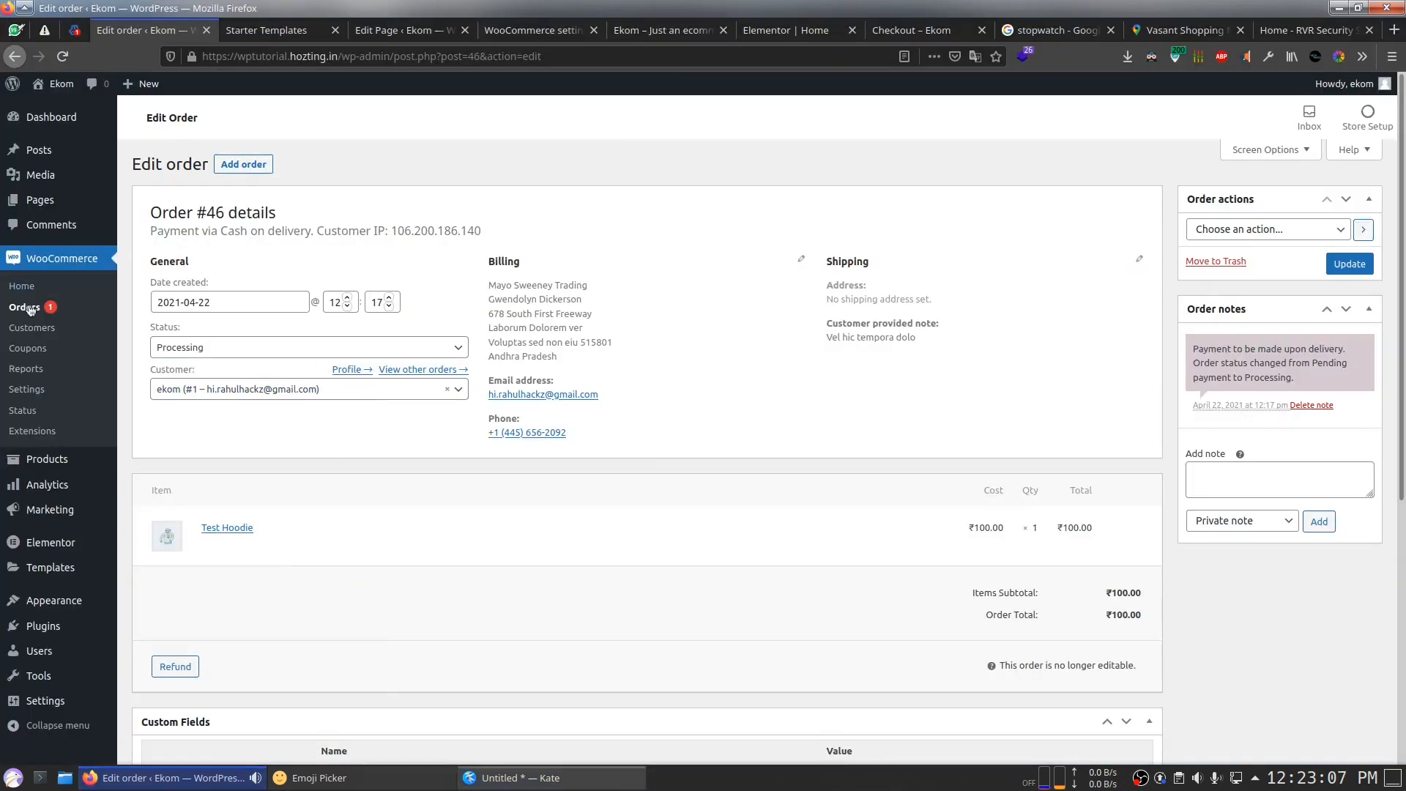
scroll(363, 165, "down", 1)
mouse_move(78, 519)
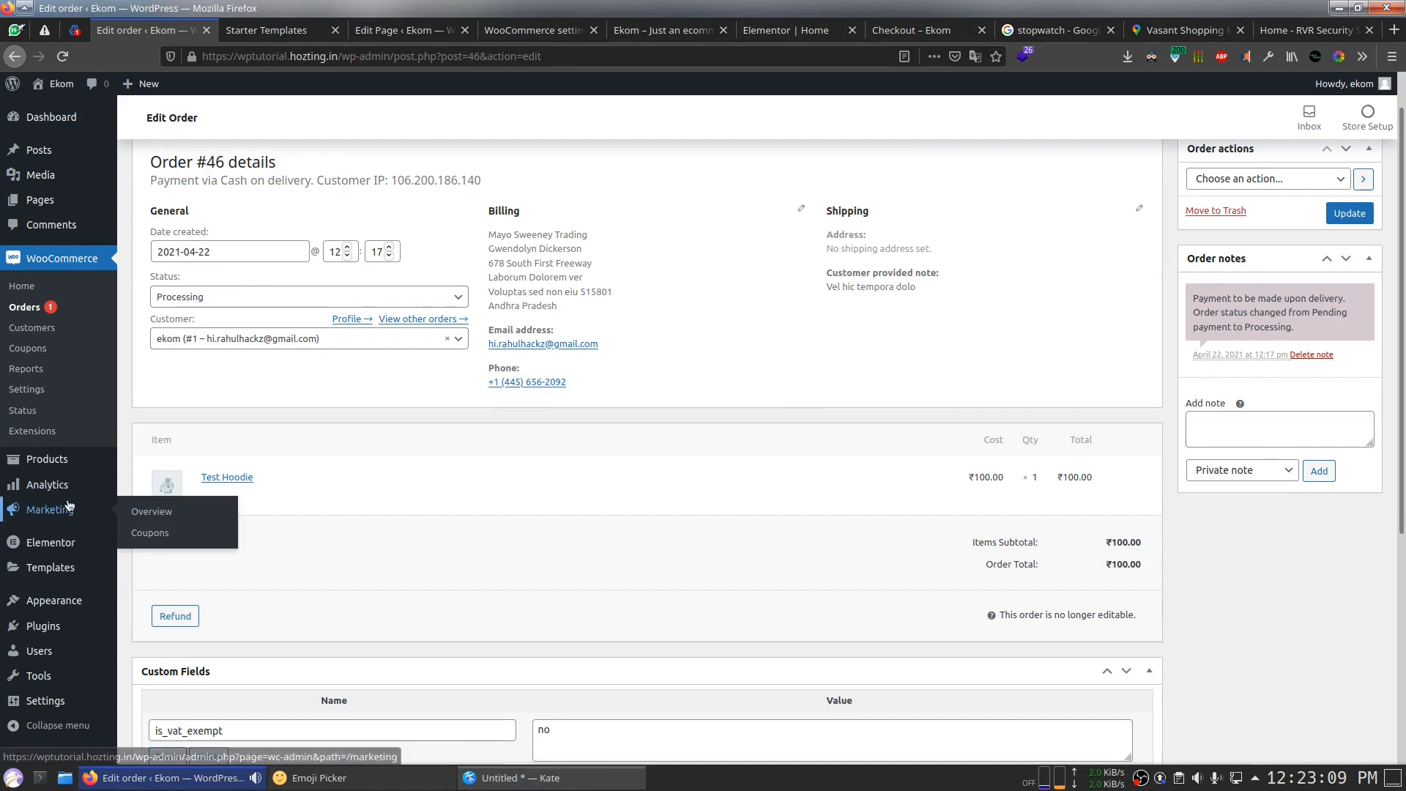
mouse_move(64, 463)
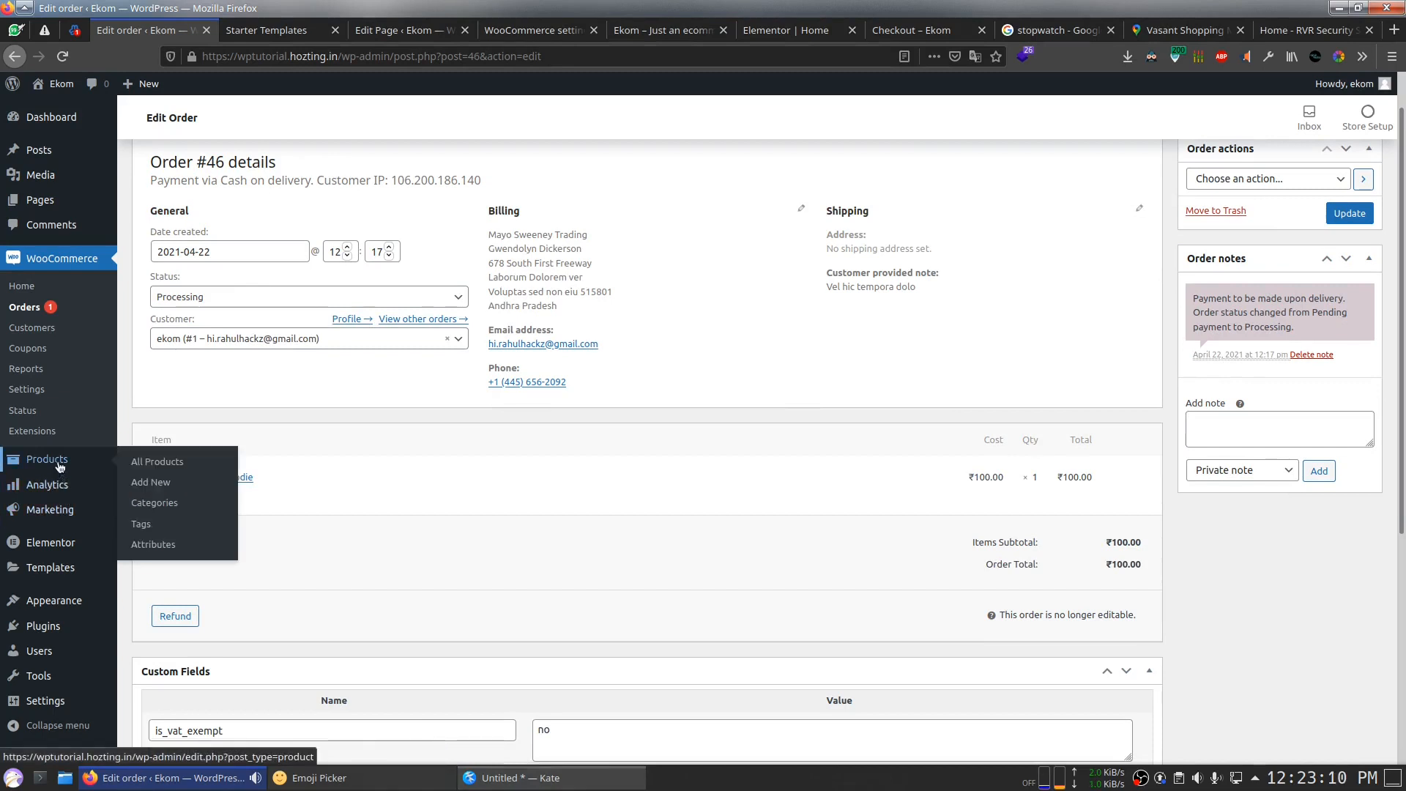
left_click(143, 462)
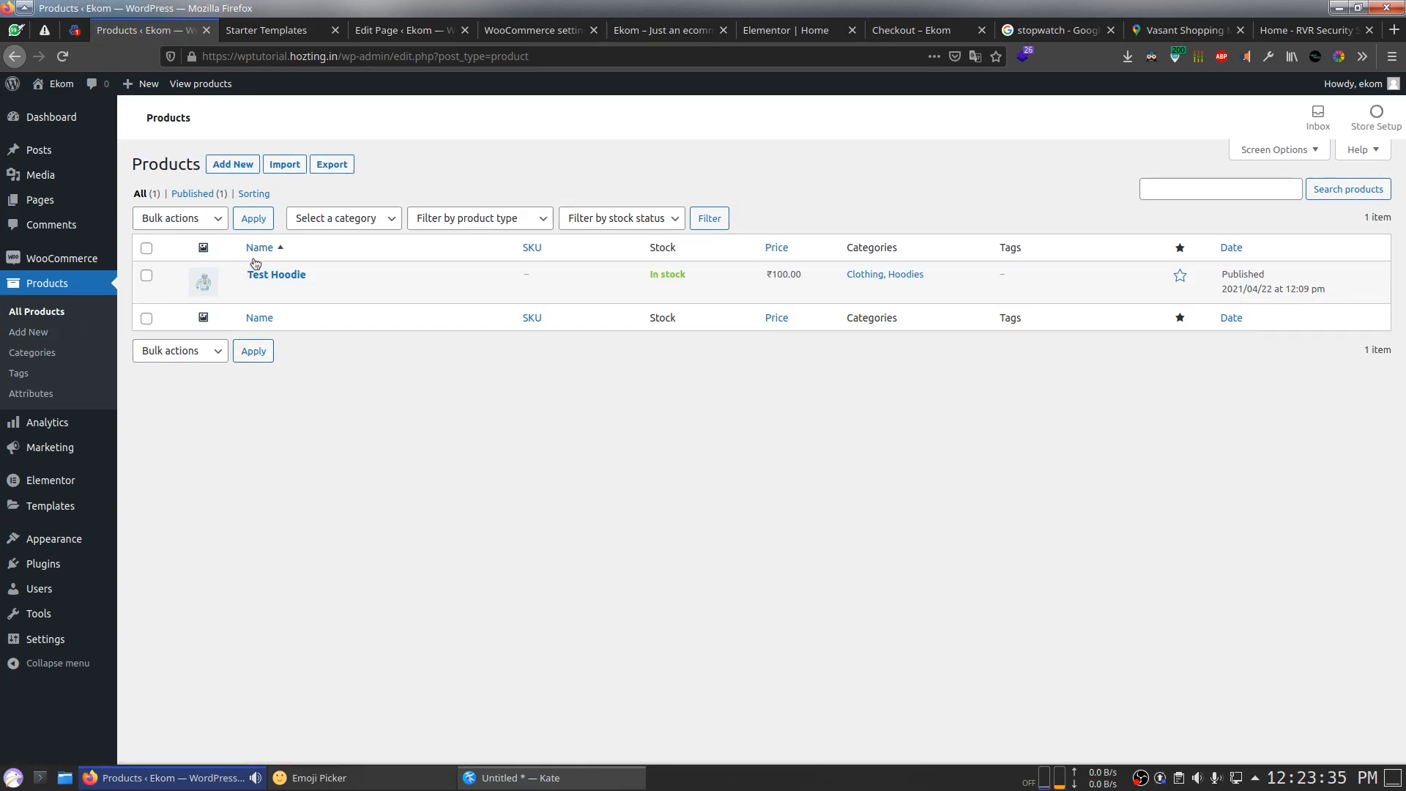
Step: Edit the Test Hoodie product and tick Virtual in its Product data section
left_click(287, 291)
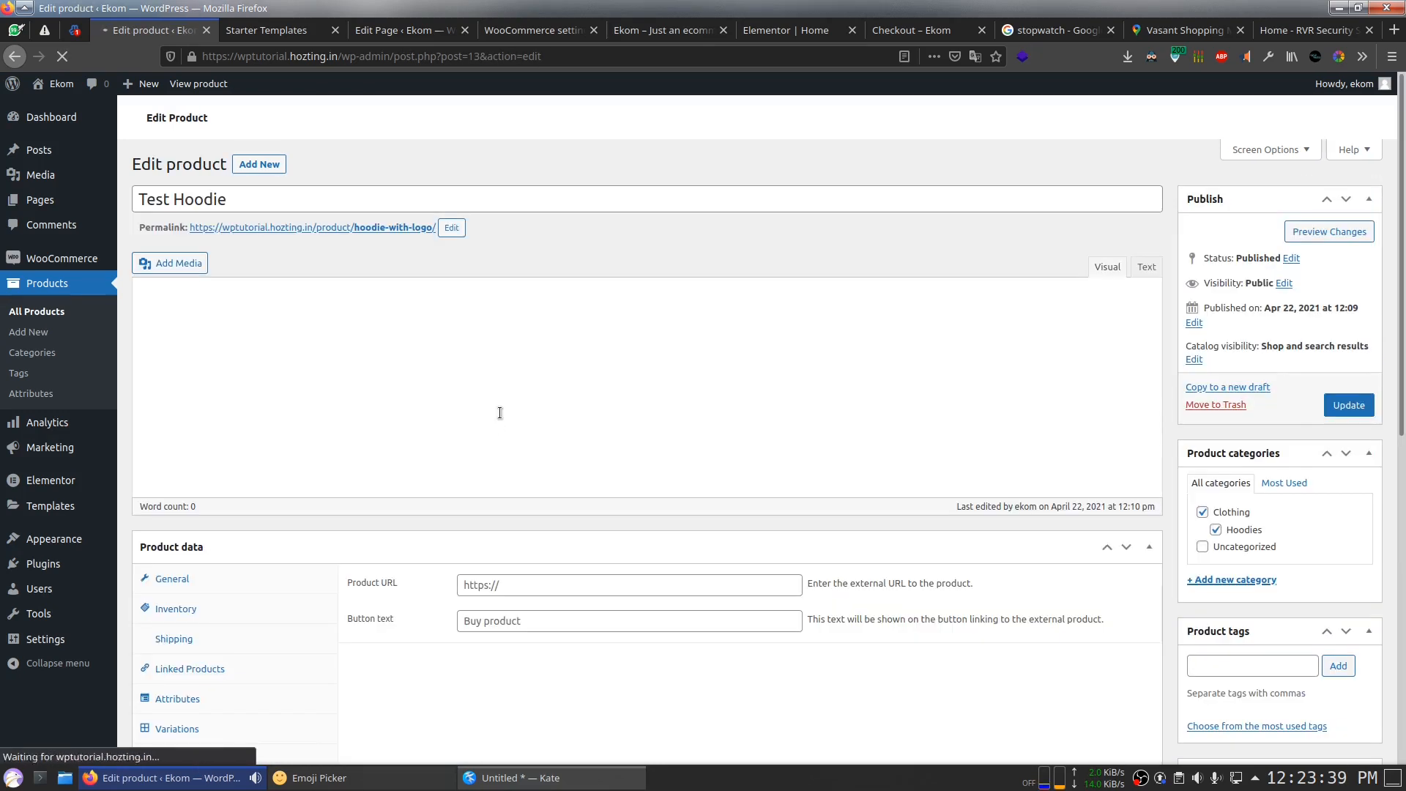
scroll(513, 440, "down", 5)
scroll(515, 460, "up", 2)
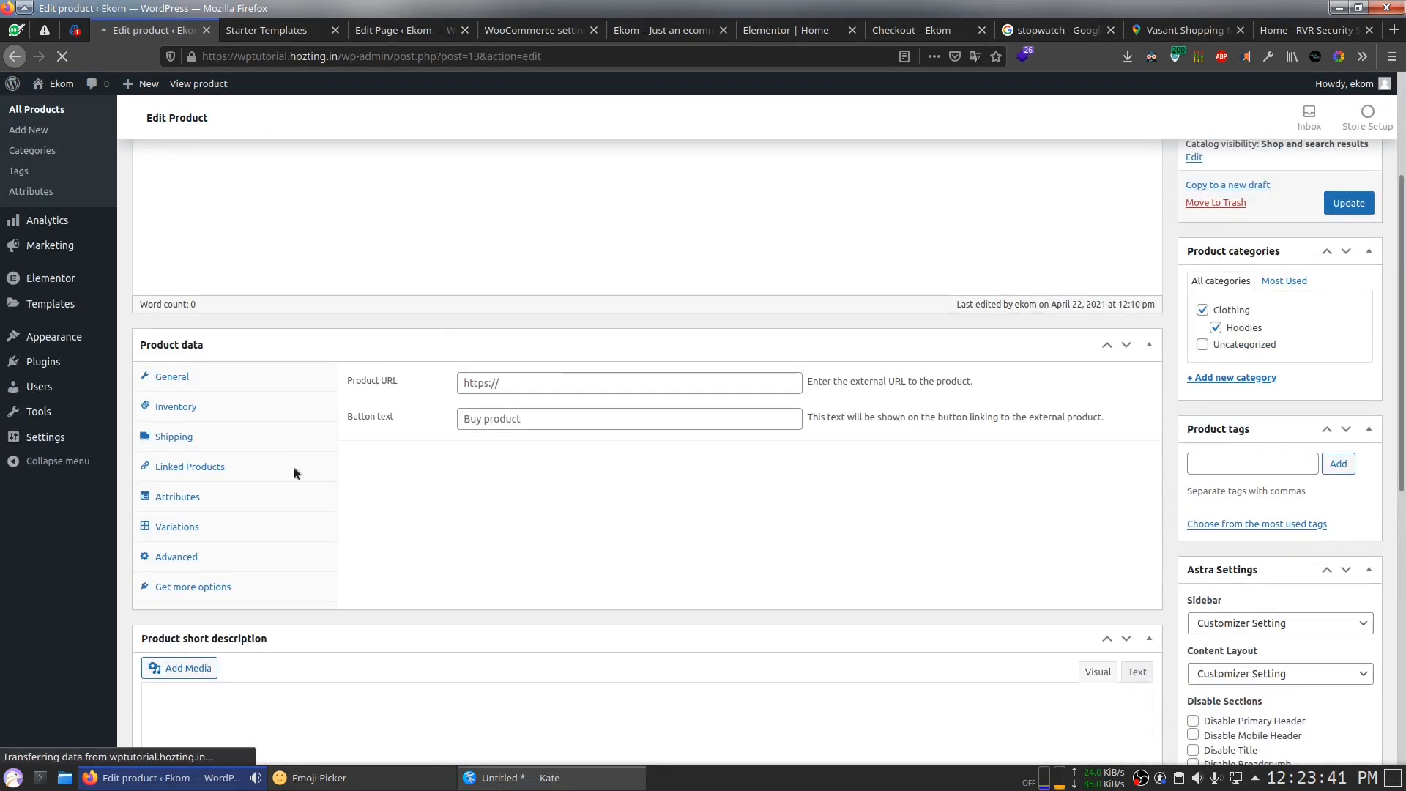
scroll(653, 355, "up", 4)
scroll(656, 355, "down", 5)
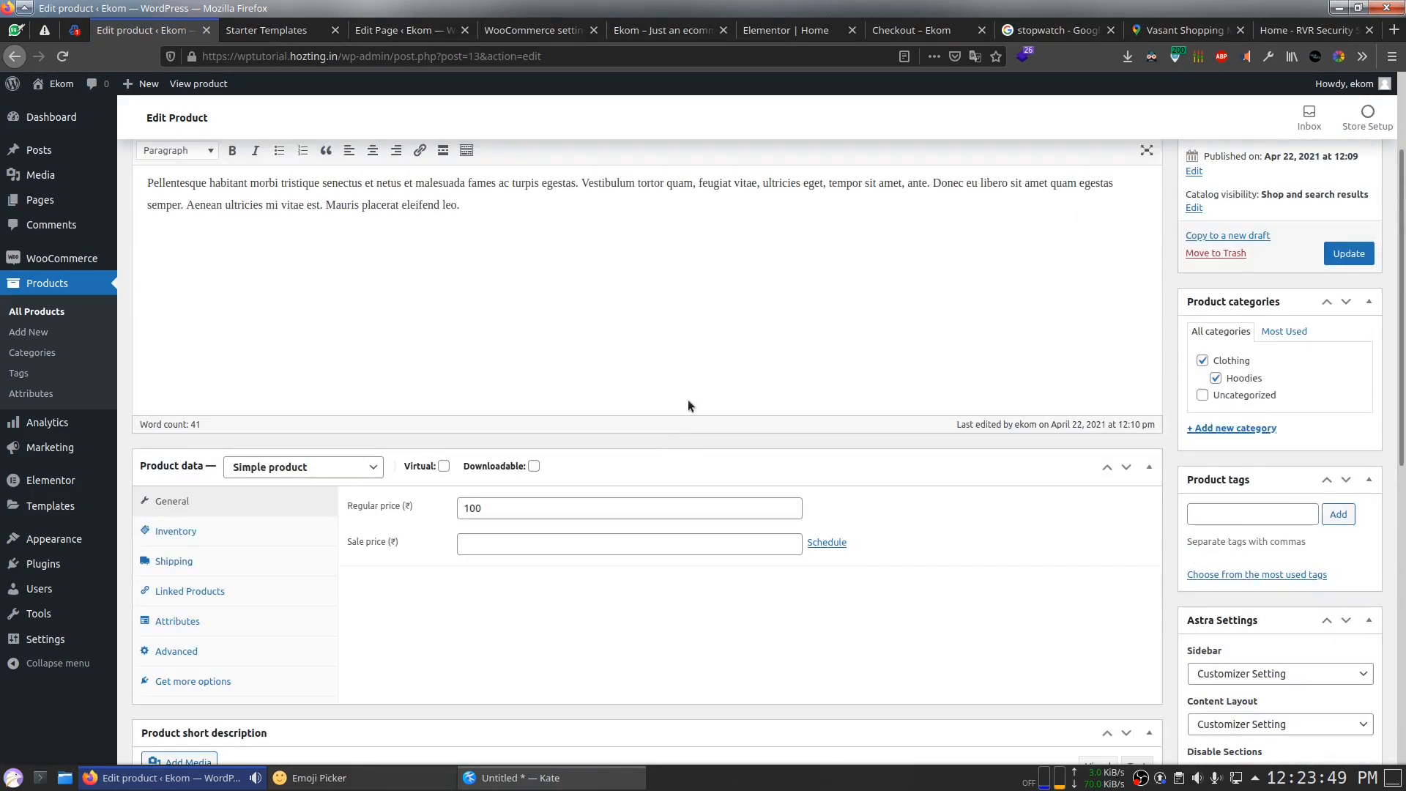
scroll(688, 400, "up", 2)
scroll(685, 469, "down", 4)
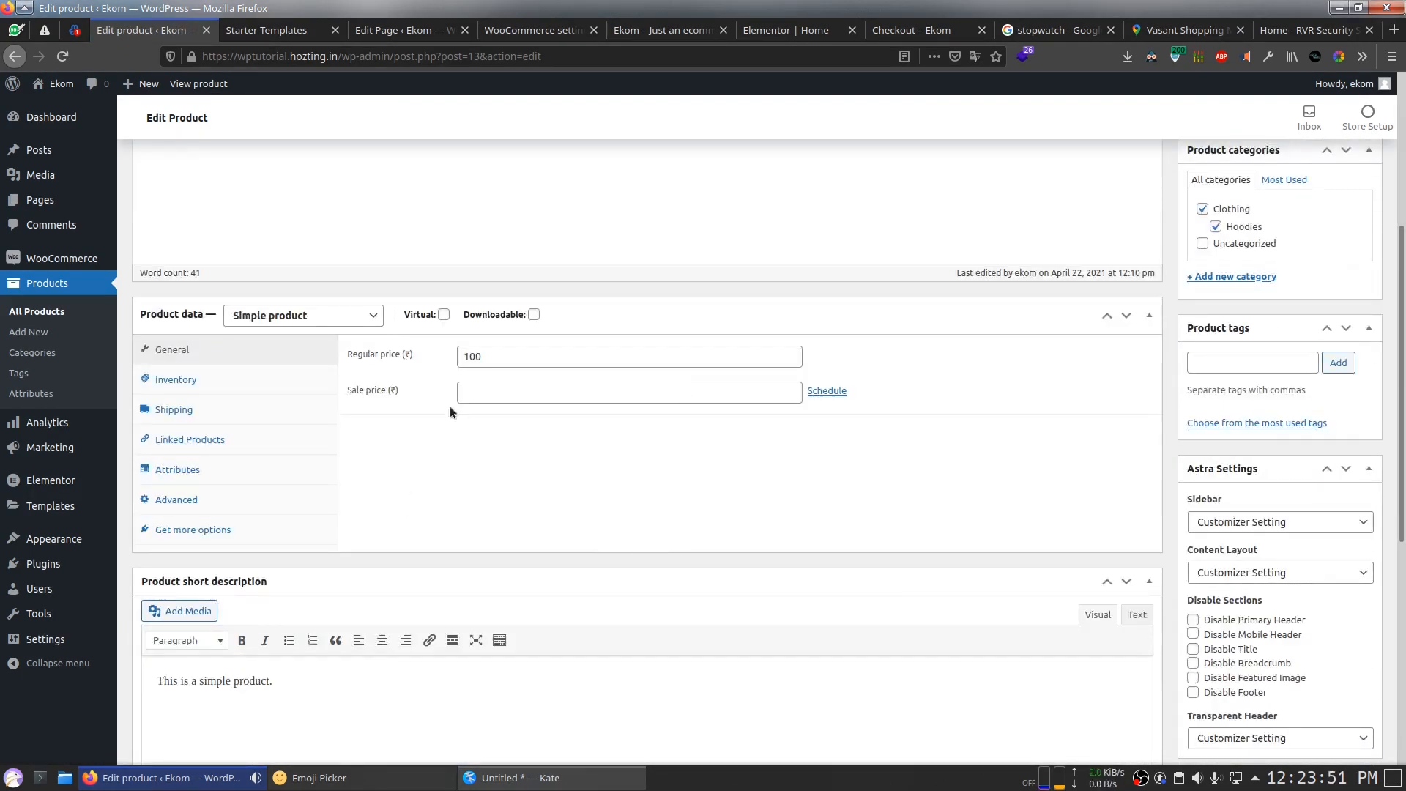
left_click(443, 316)
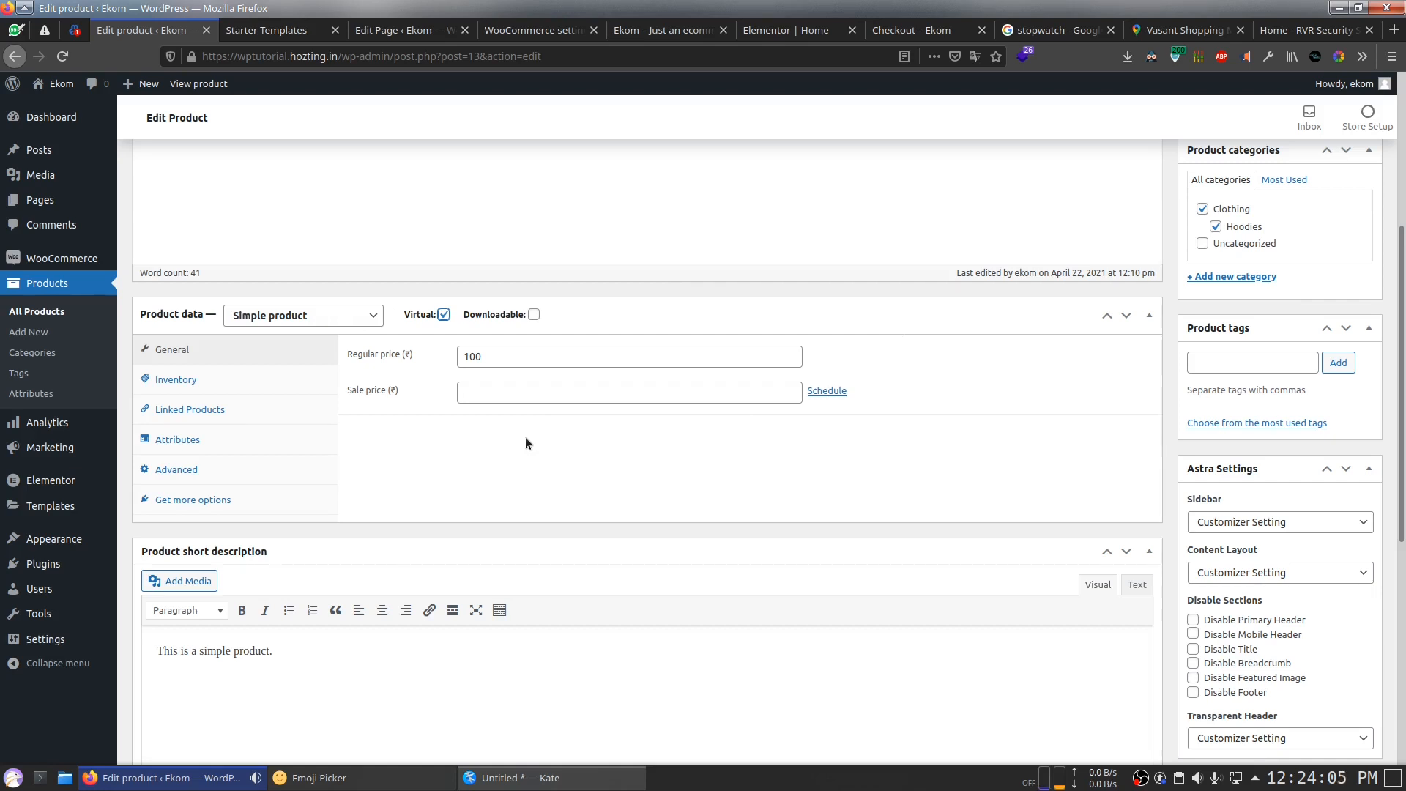
mouse_move(442, 322)
scroll(1138, 423, "up", 4)
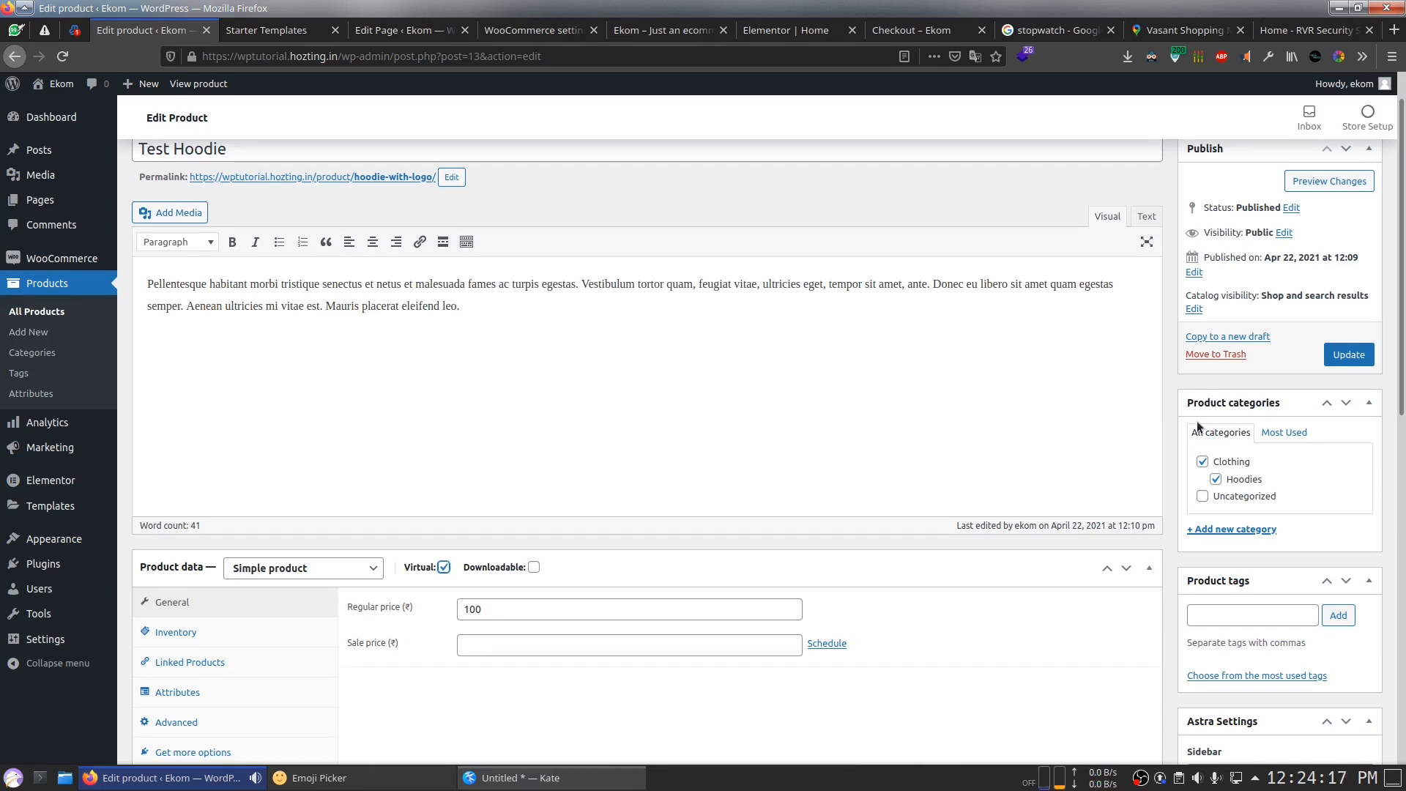
scroll(891, 503, "down", 3)
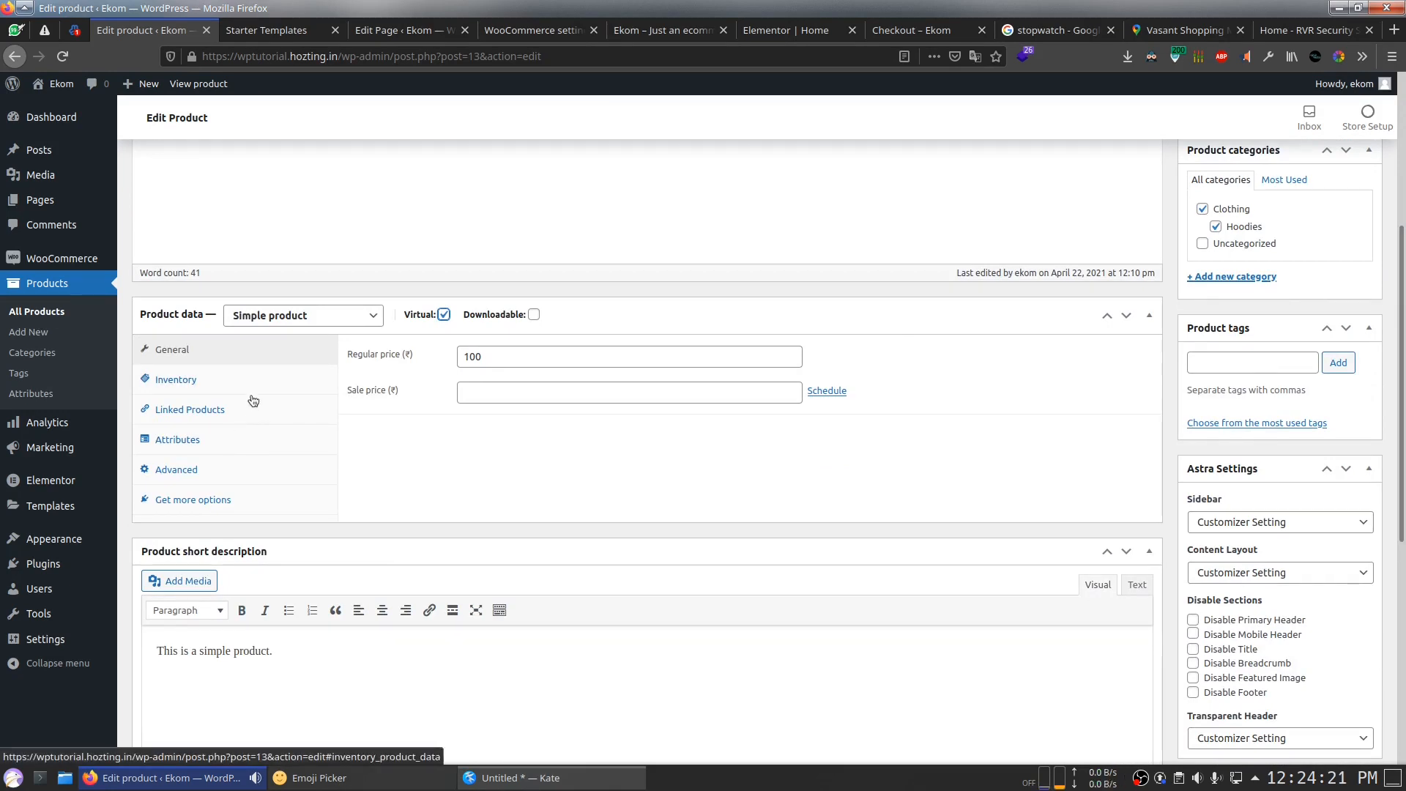
Step: Toggle Virtual off and on to compare shipping options, keep it checked, and tick Downloadable
left_click(443, 315)
left_click(444, 315)
left_click(444, 314)
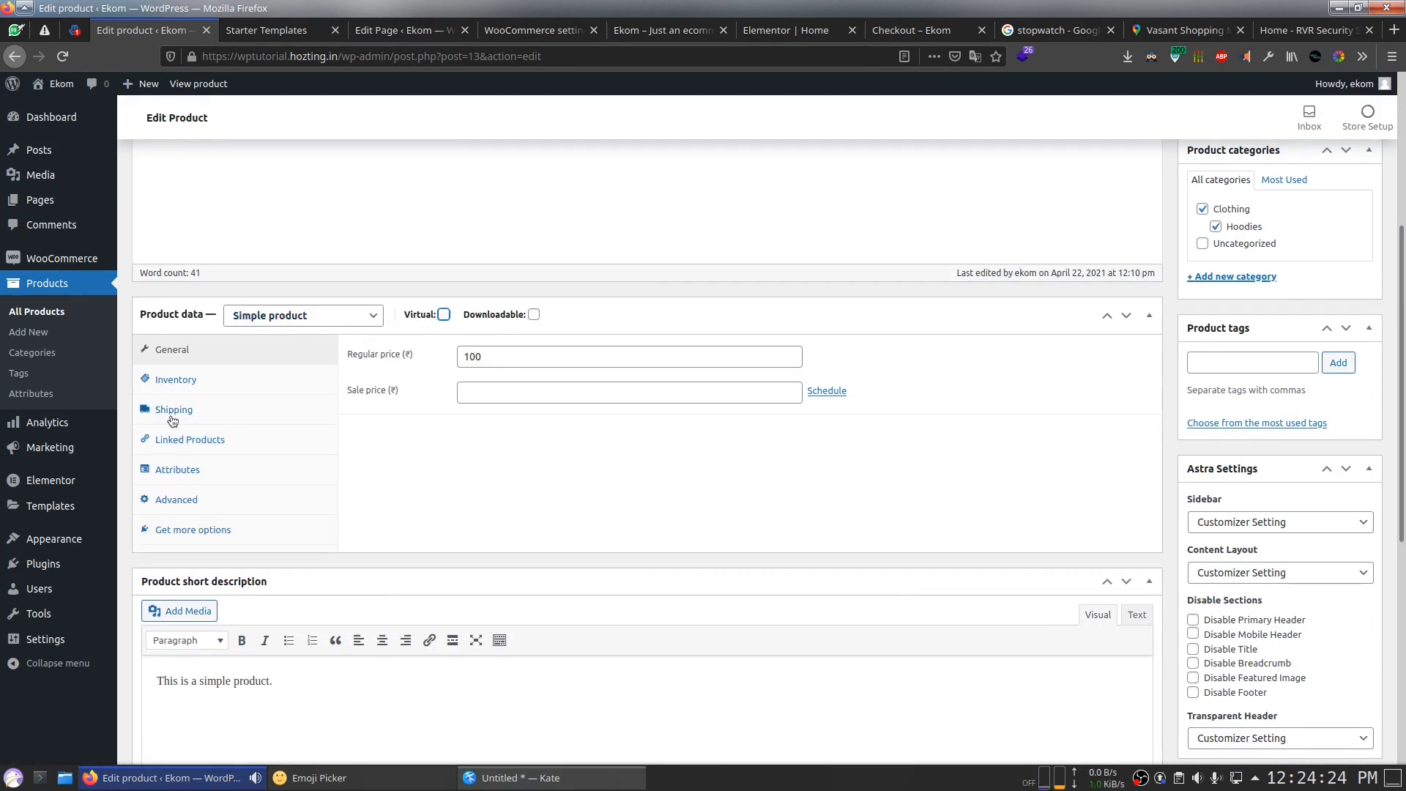
left_click(444, 315)
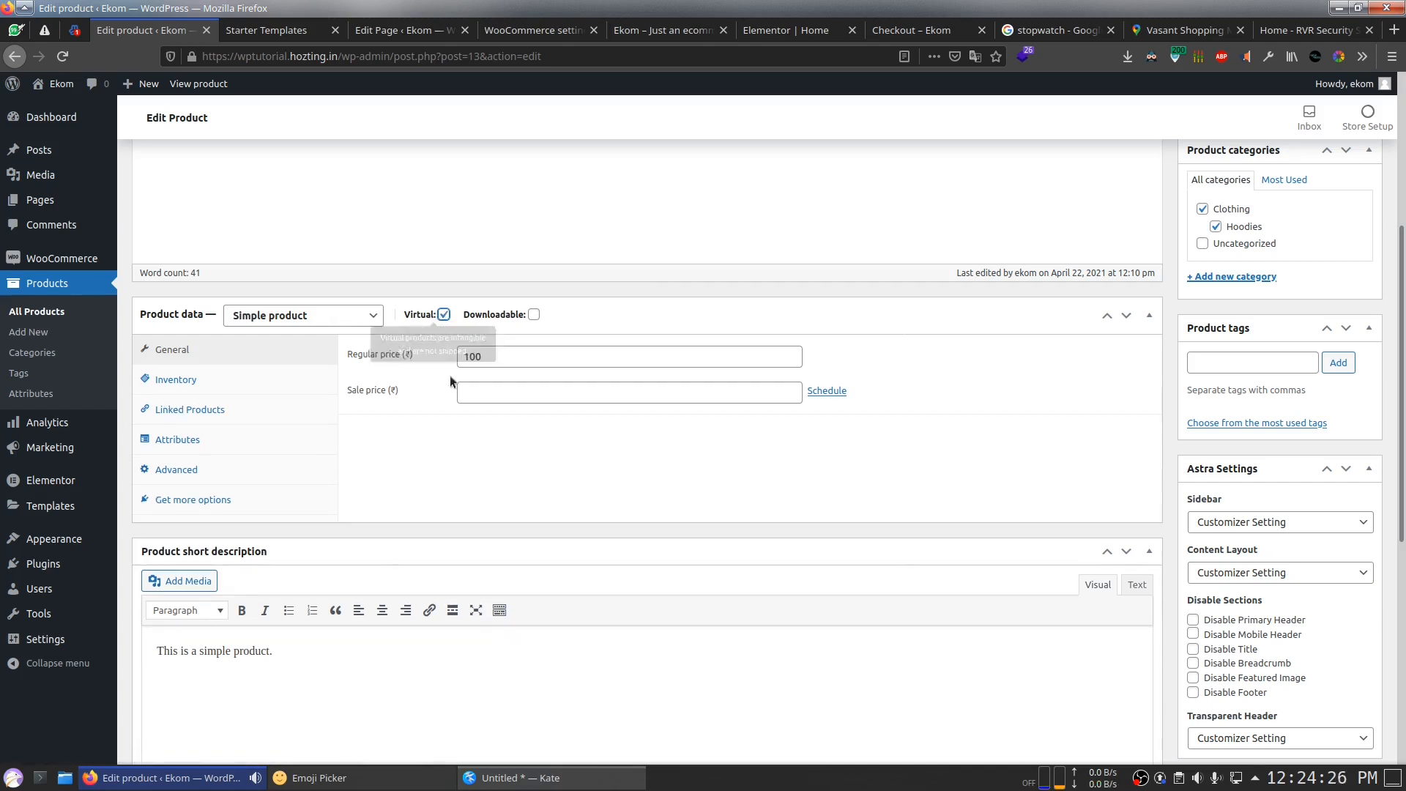
left_click(534, 315)
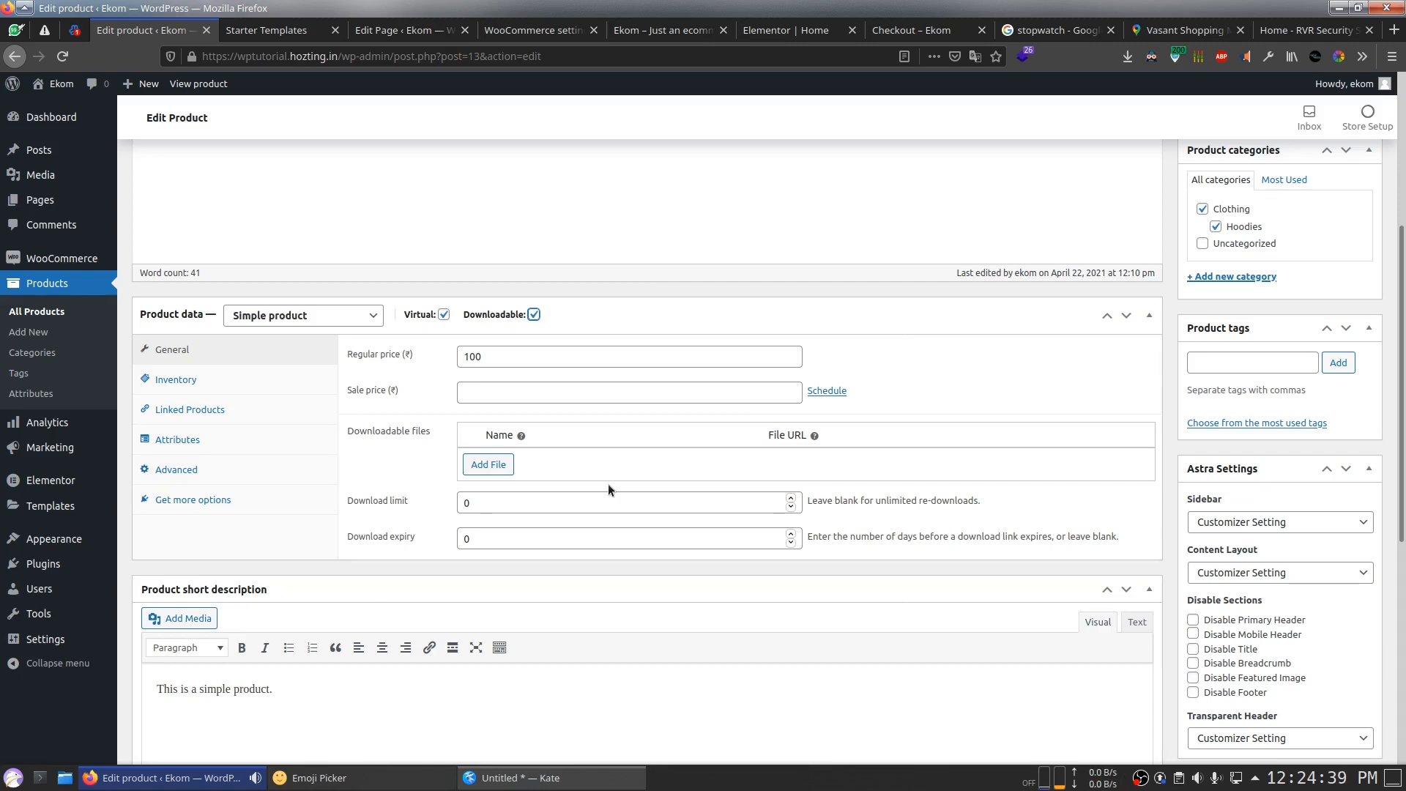
Step: Add an empty downloadable file row and click into its File URL and File name fields
left_click(490, 466)
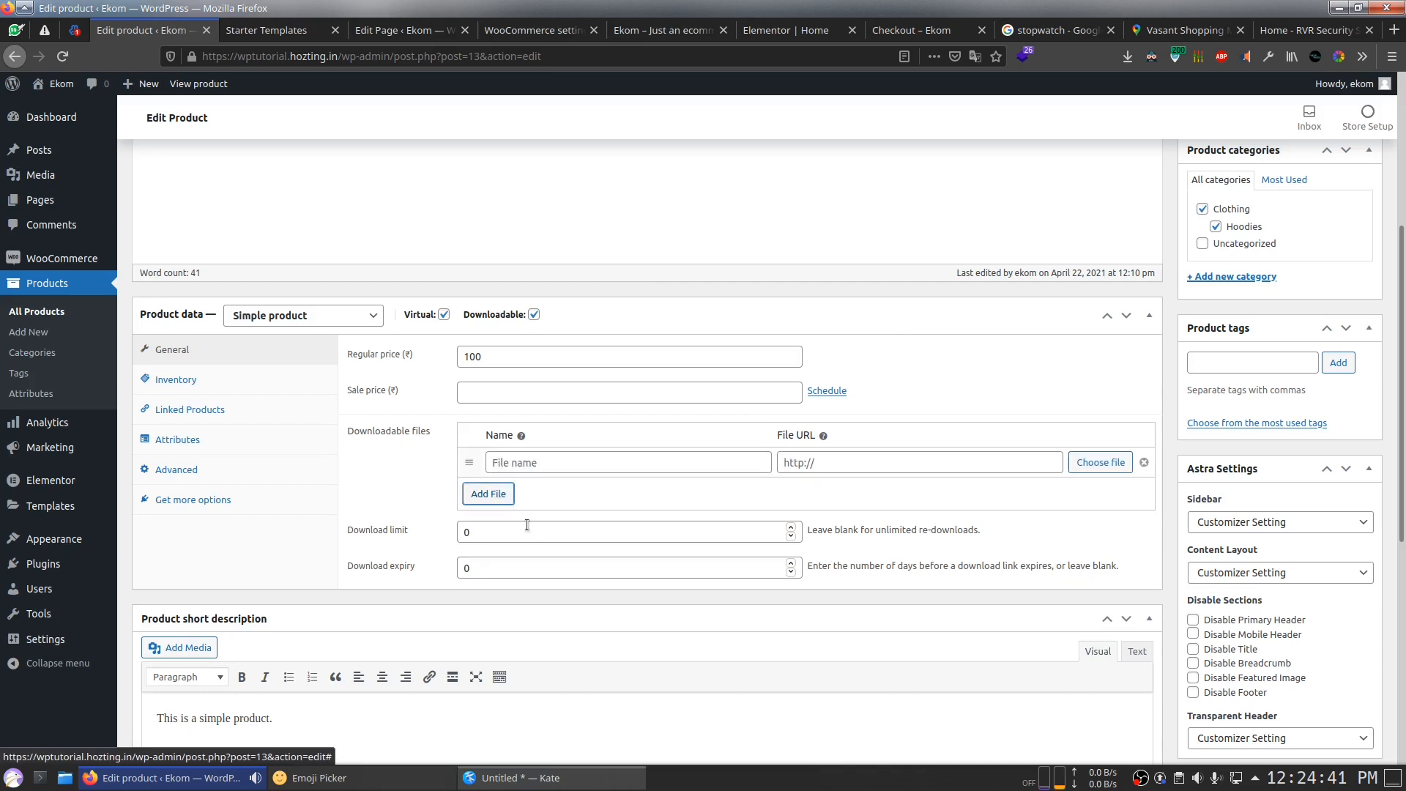
left_click(828, 463)
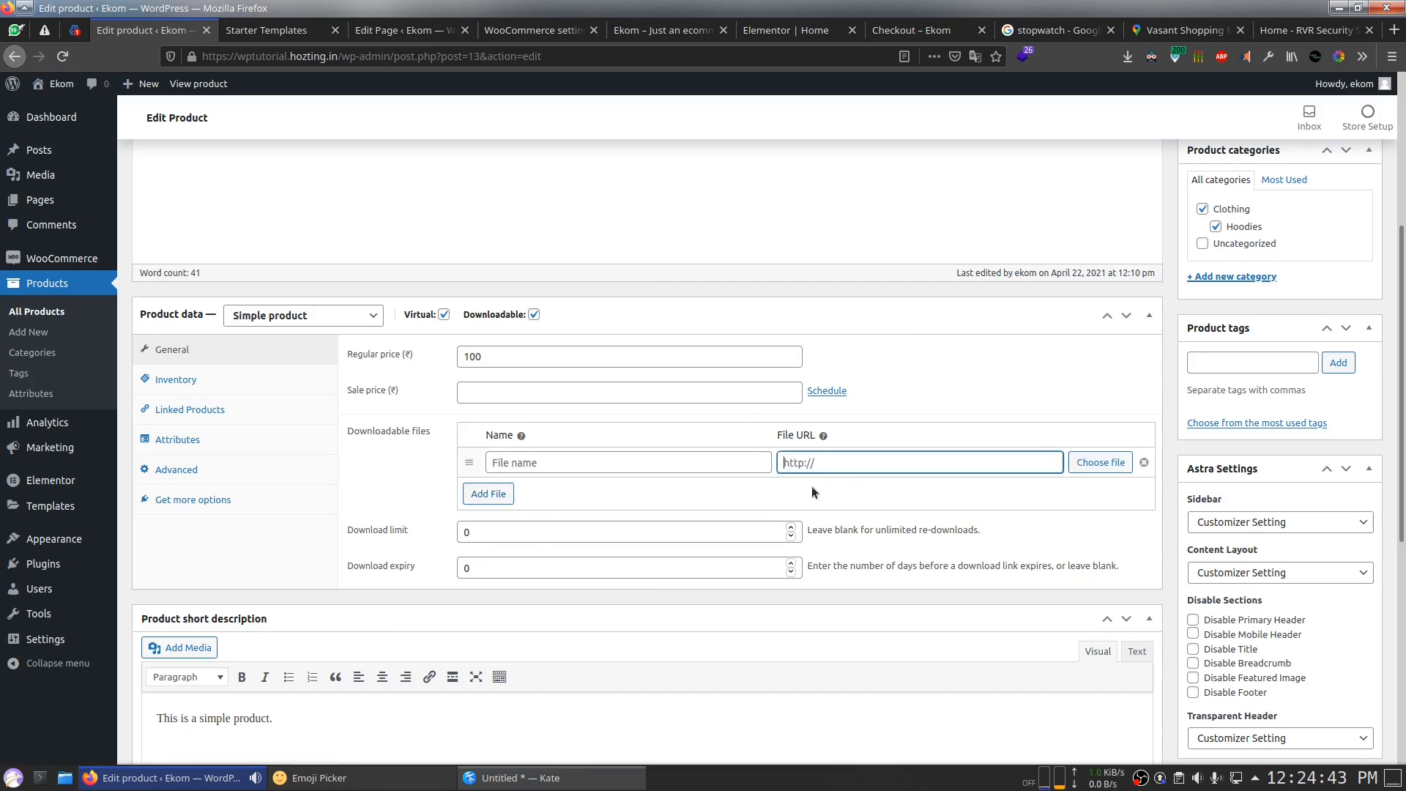
left_click(593, 465)
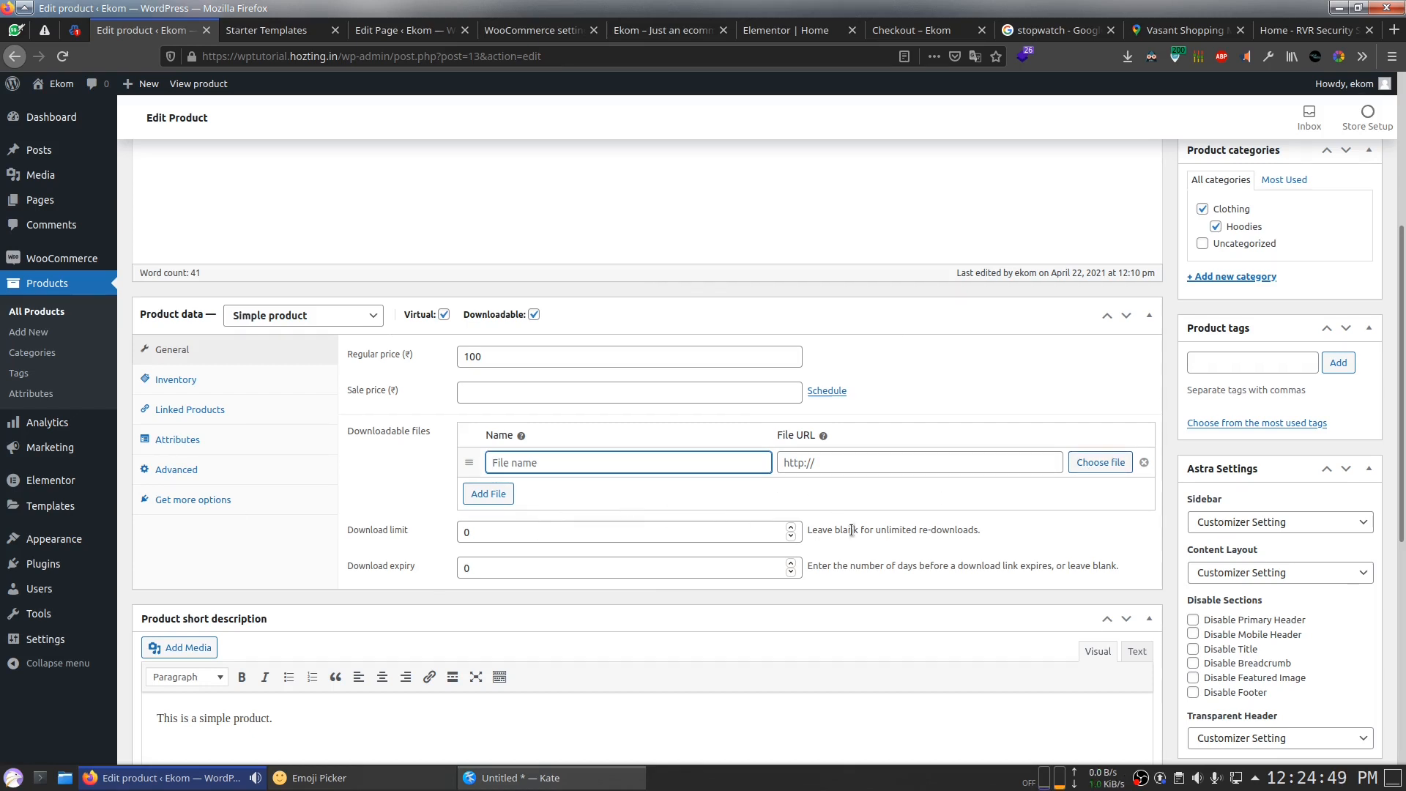
left_click(924, 30)
Step: Review the order-received details, including the cash on delivery payment line
left_click_drag(207, 295, 890, 635)
left_click(890, 635)
scroll(841, 618, "down", 3)
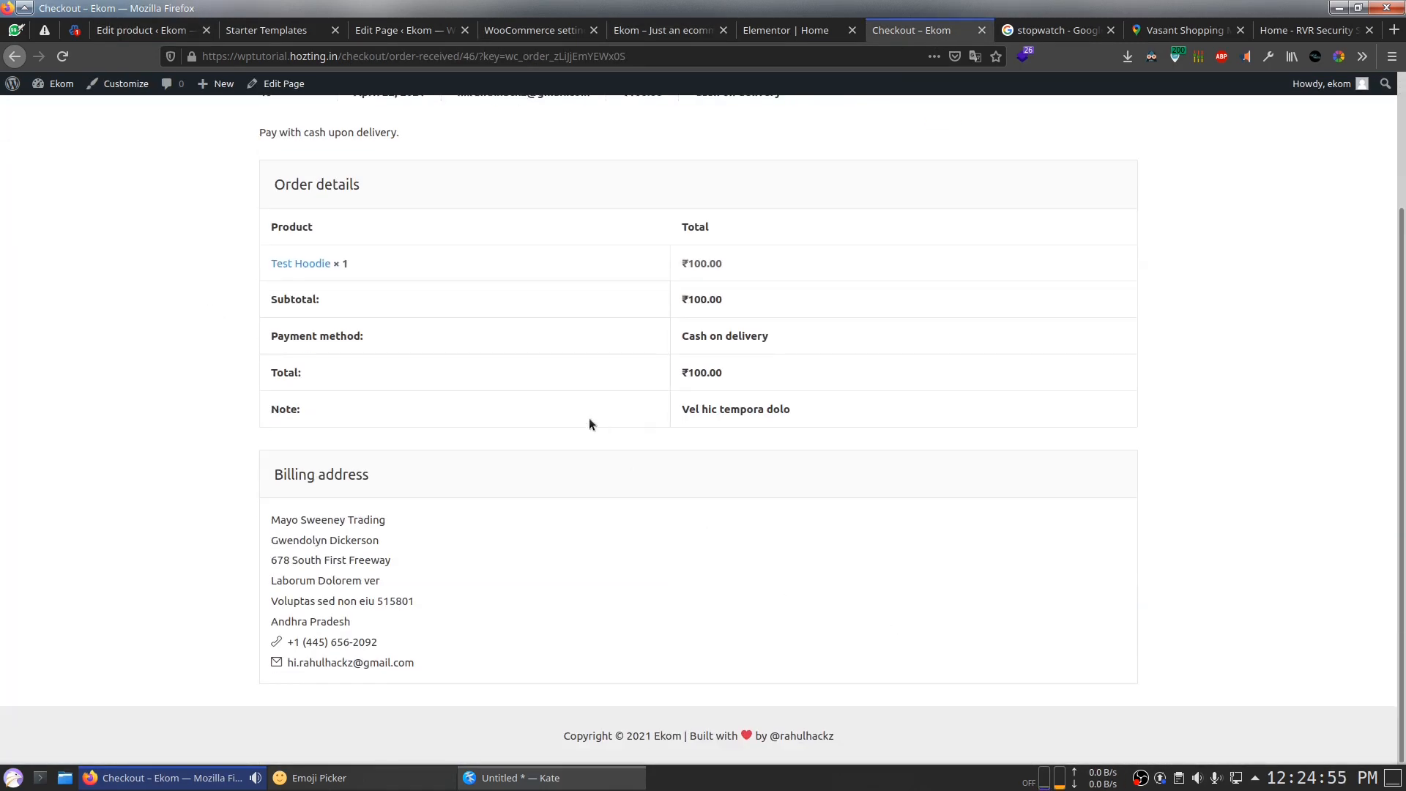
scroll(505, 370, "up", 3)
left_click_drag(258, 285, 978, 302)
left_click(265, 354)
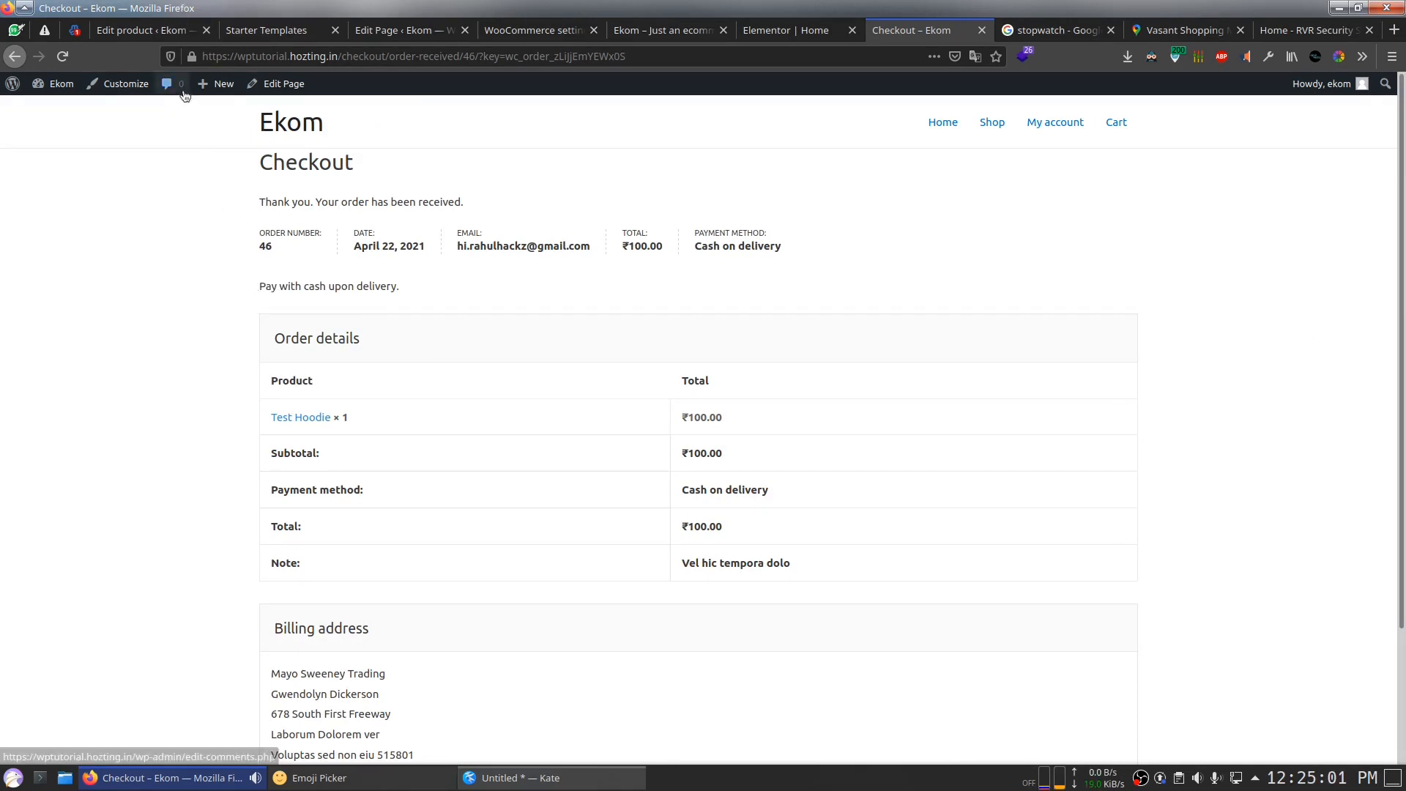
left_click(142, 30)
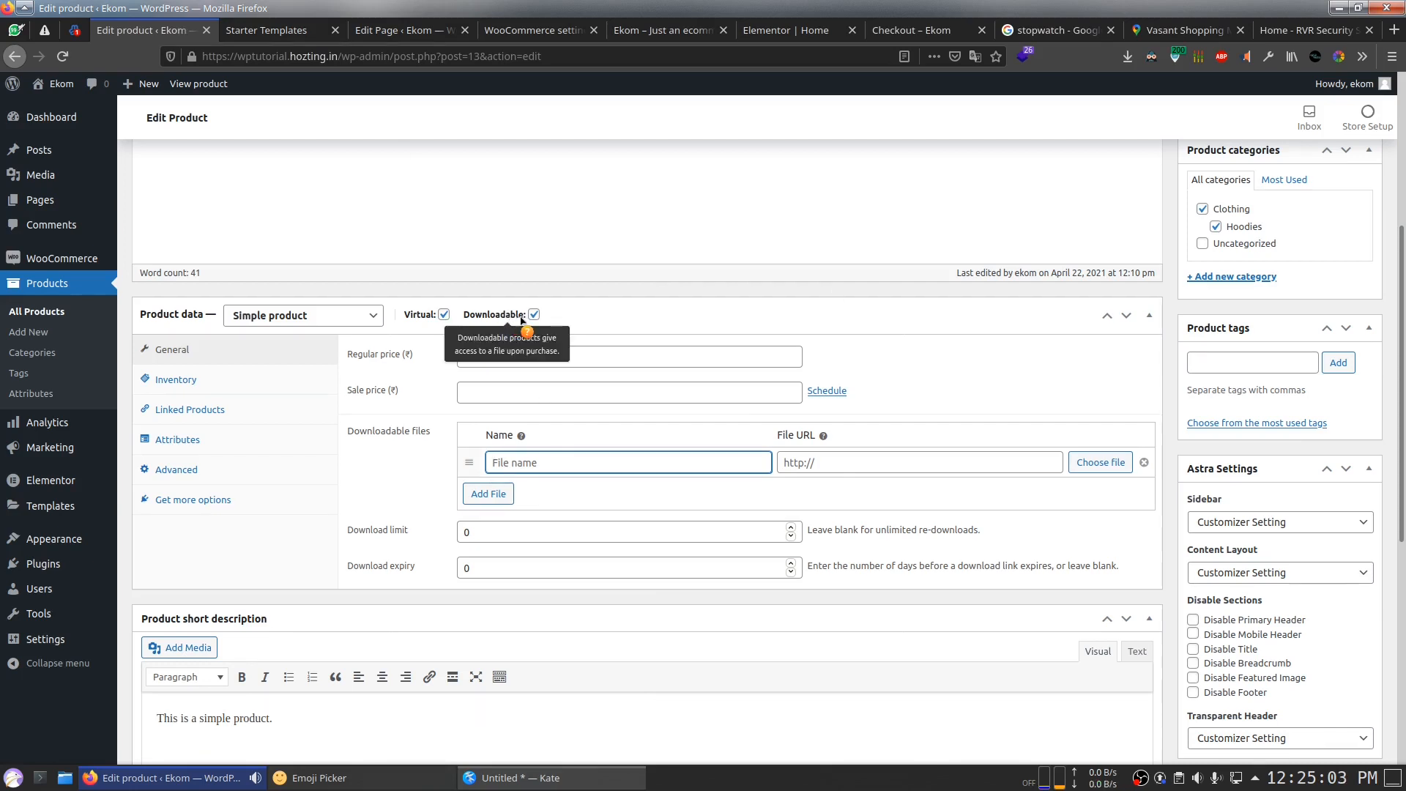
left_click(893, 31)
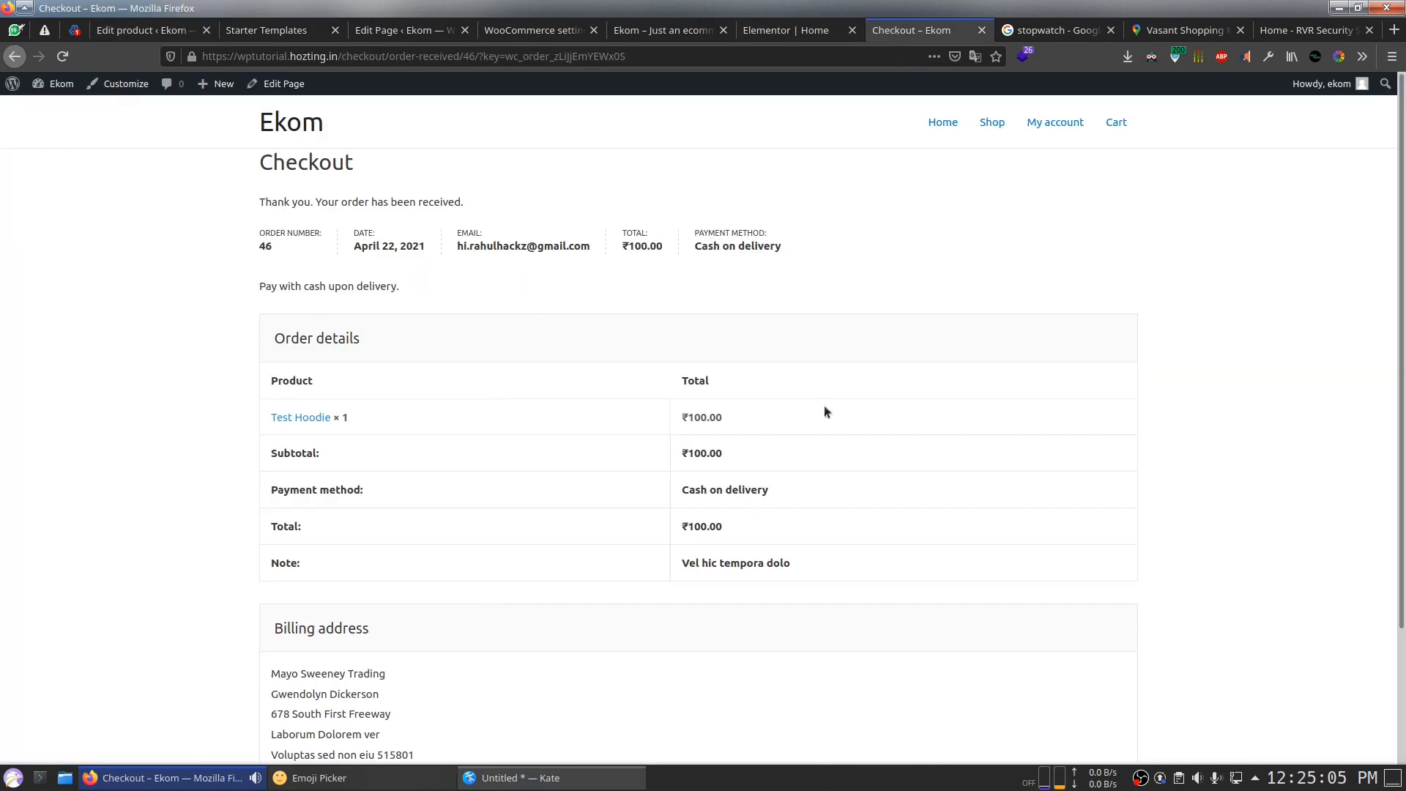
Step: Check My account > Downloads, which lists none yet, then browse the shop's products
left_click(1040, 141)
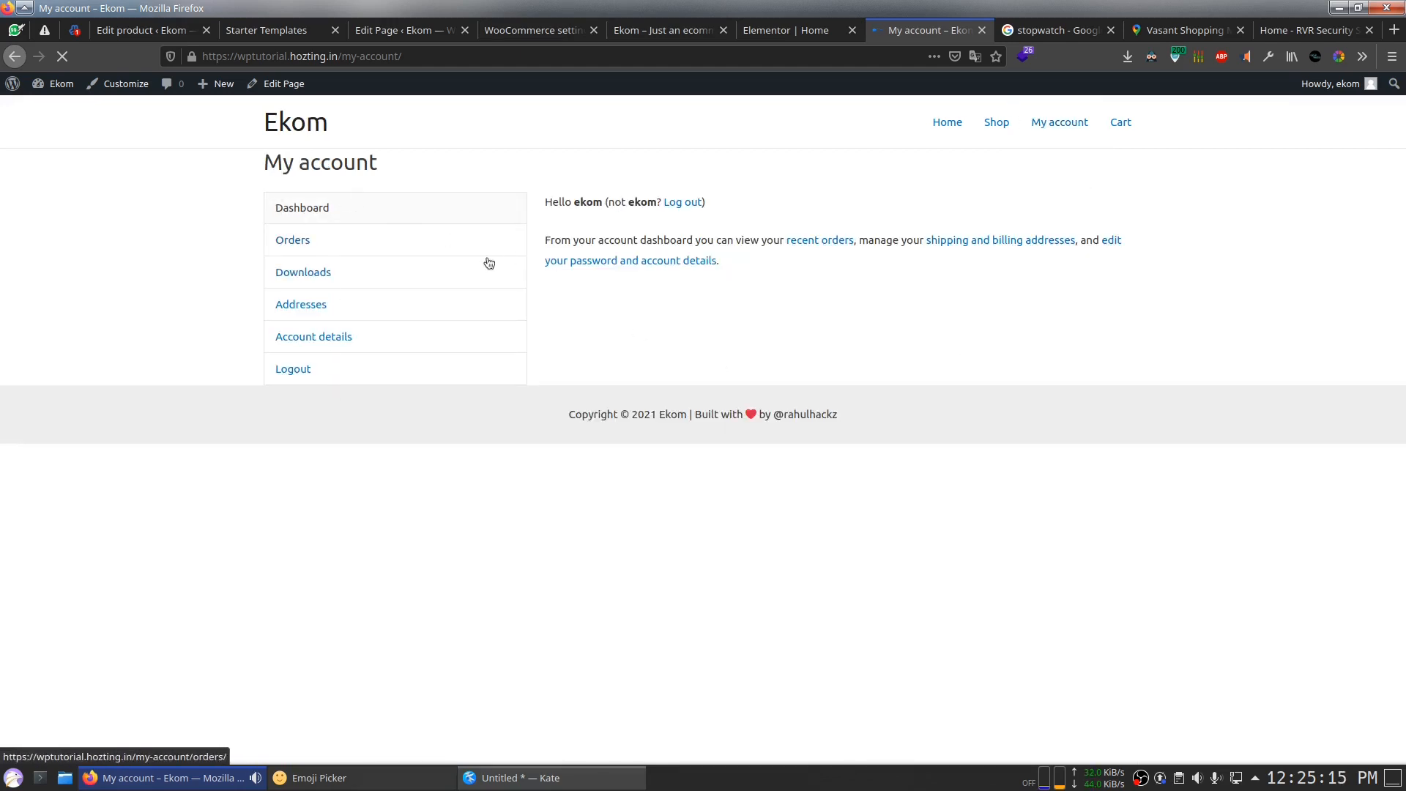
left_click(302, 287)
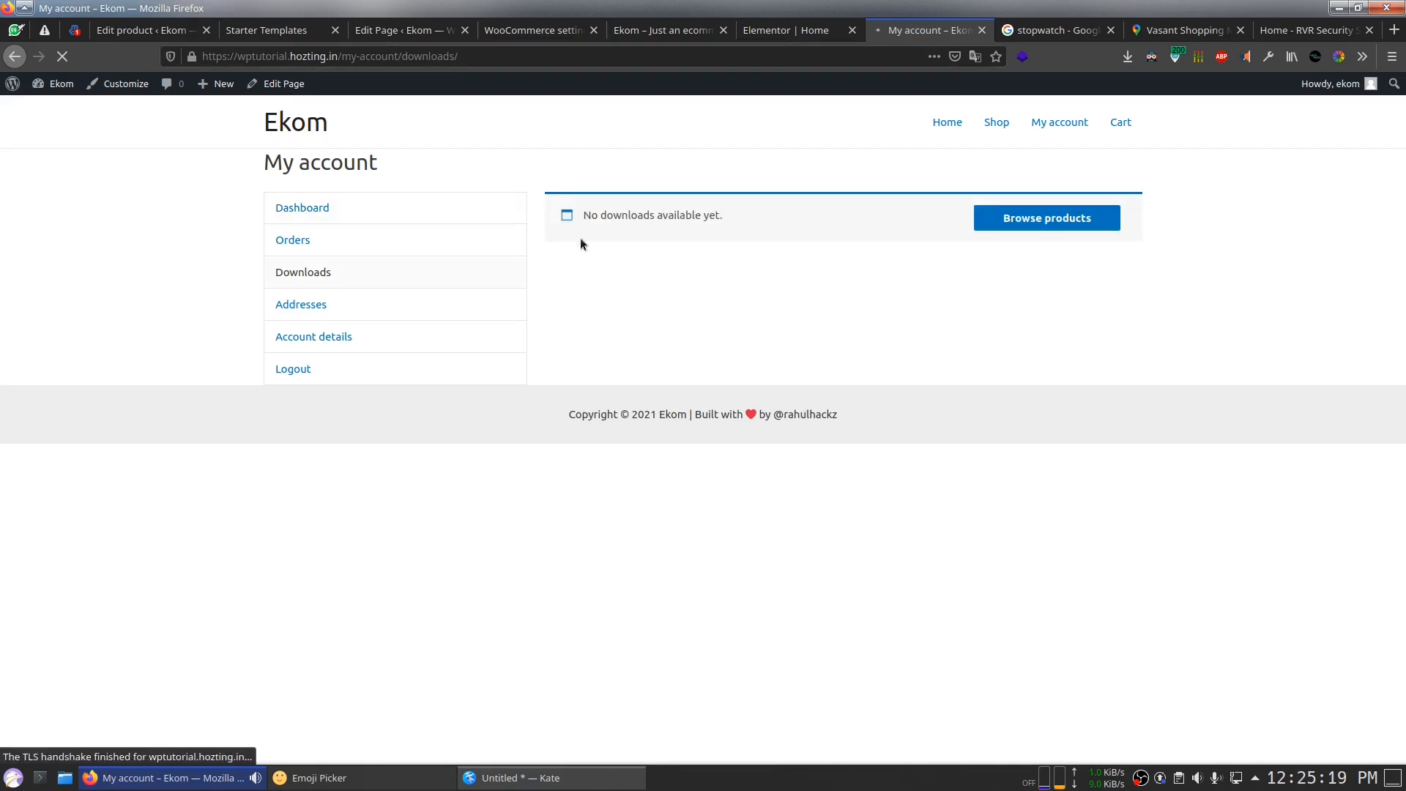
left_click(1026, 224)
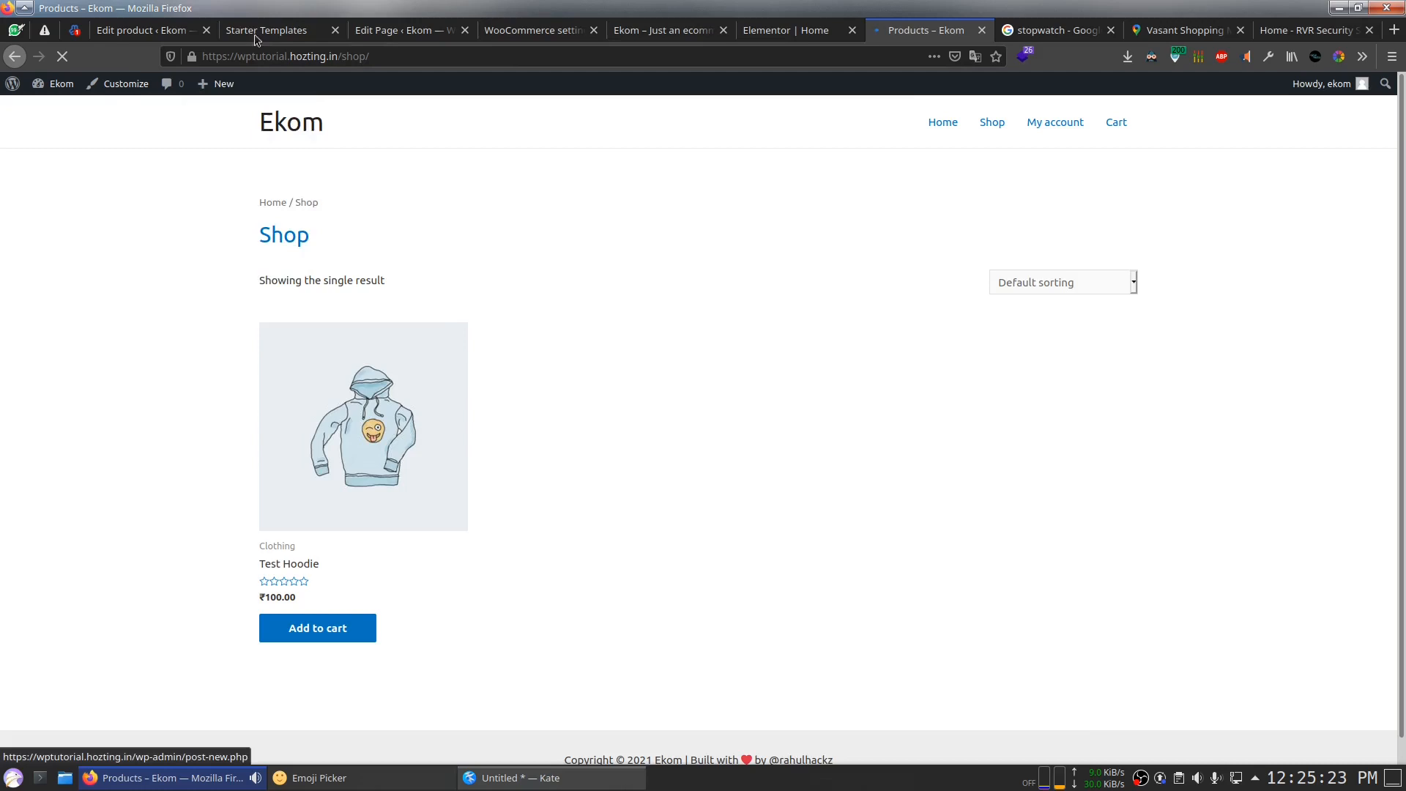
left_click(293, 30)
Step: Return to the Test Hoodie editor and choose Dashboard > Home, briefly selecting all the Kate notes
left_click(143, 30)
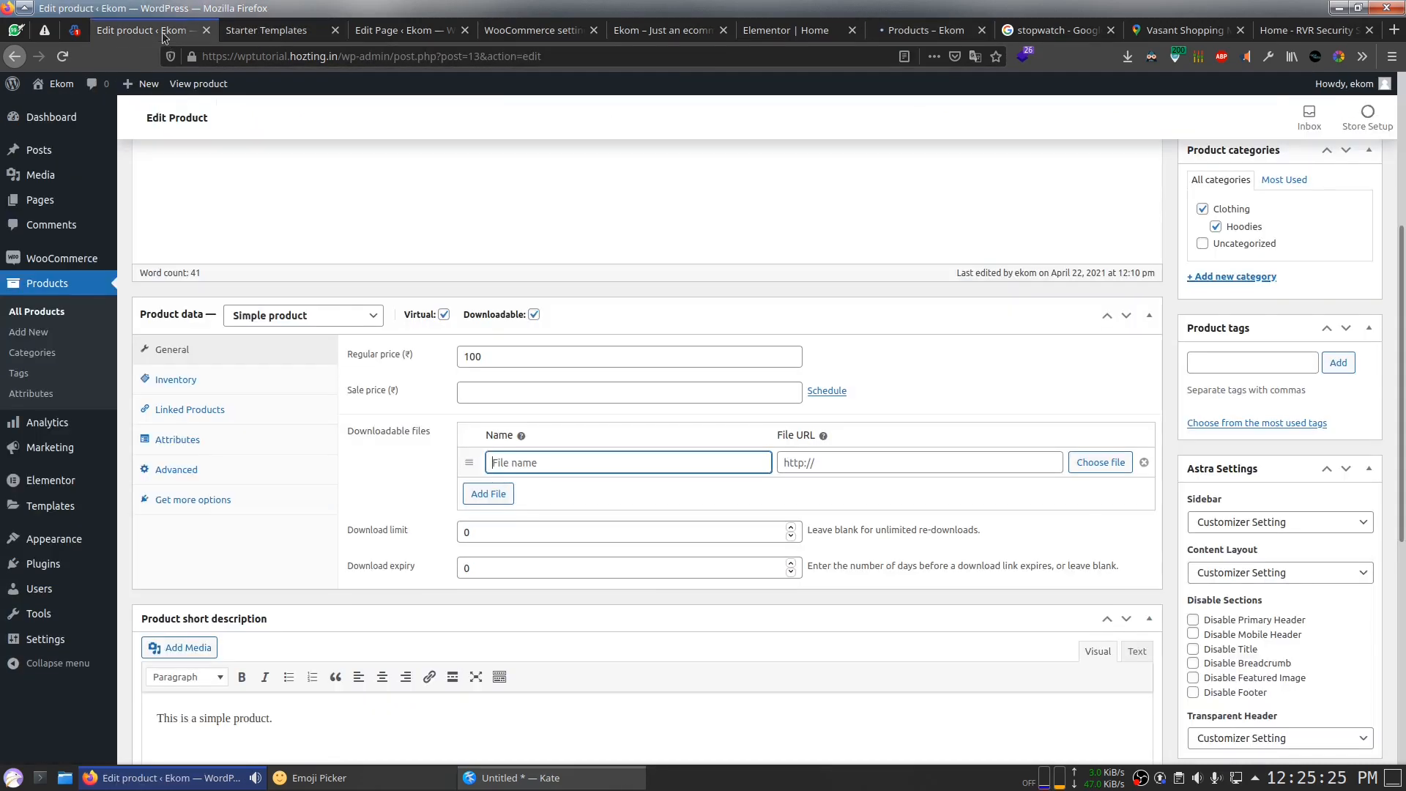
scroll(651, 434, "up", 5)
scroll(944, 527, "down", 1)
scroll(947, 533, "up", 1)
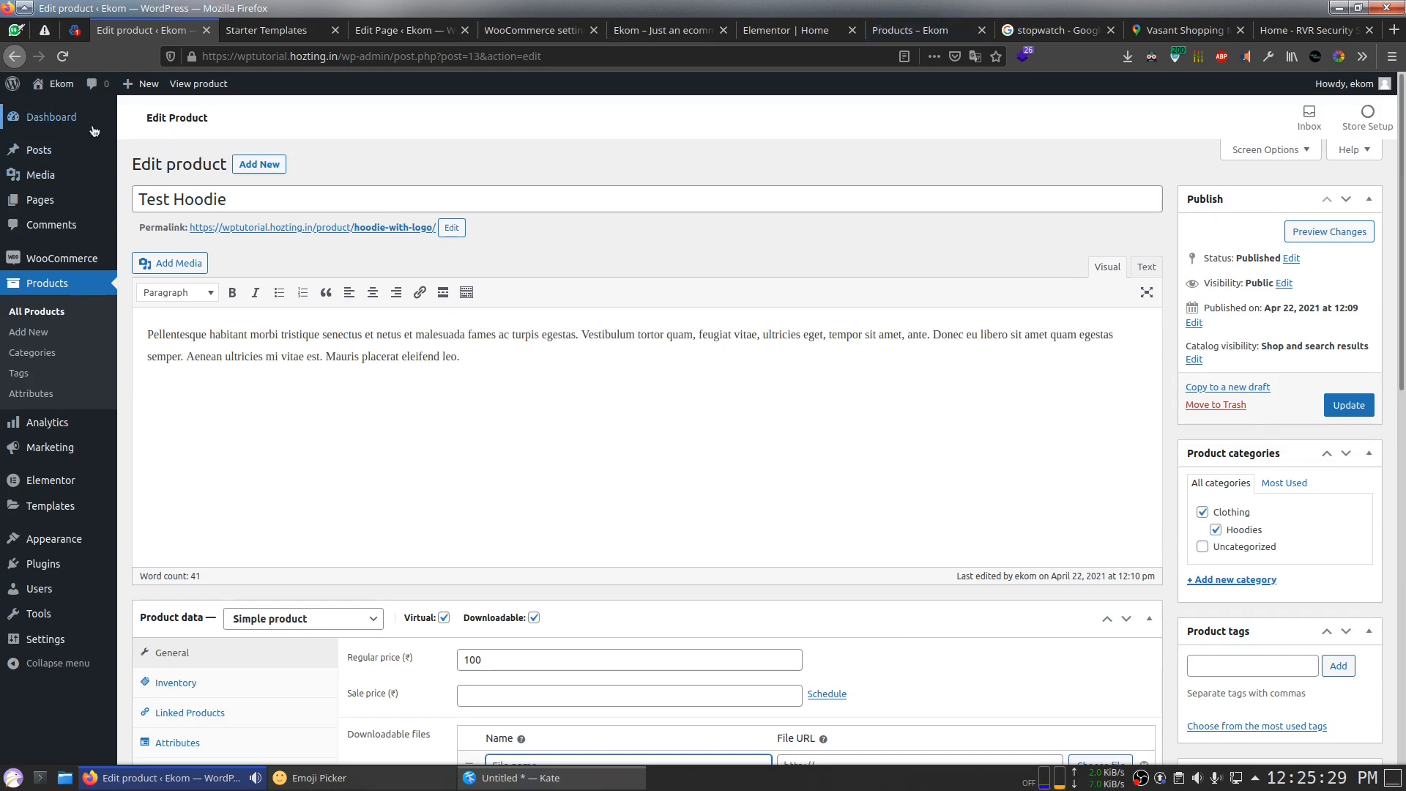
left_click(127, 129)
key("alt+Tab")
key("ctrl+a")
key("alt+Tab")
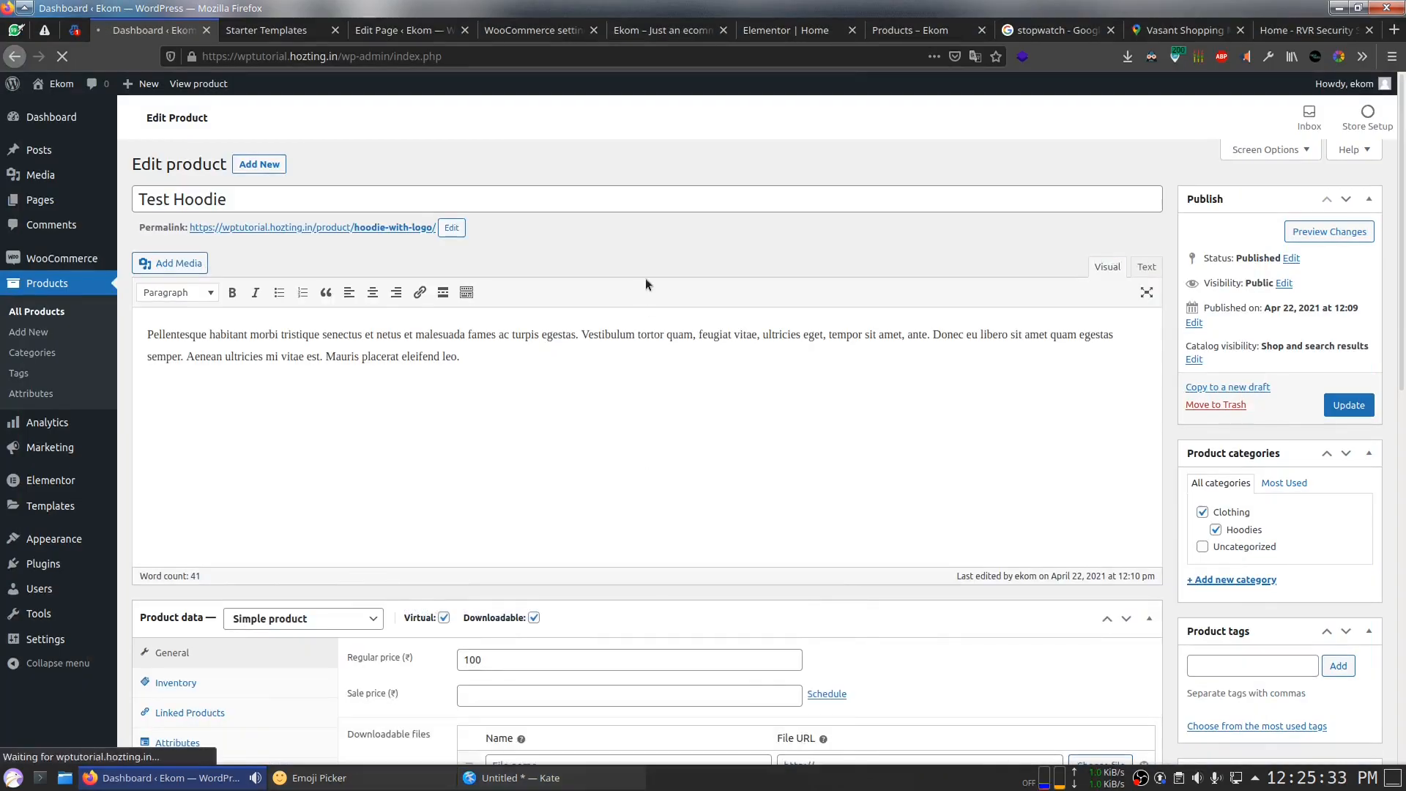